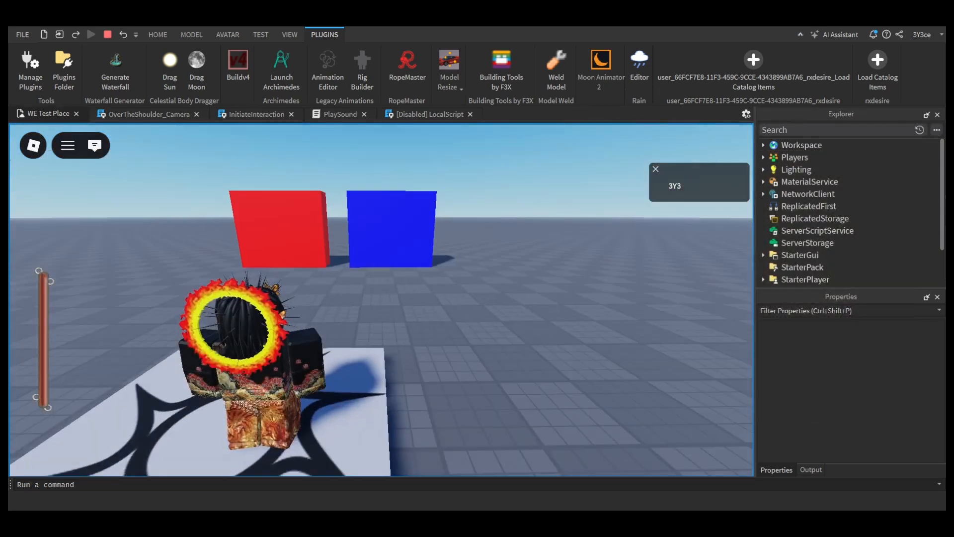
Step: Walk the character to the red block and the blue block and trigger each one's dialogue in the playtest
key("w")
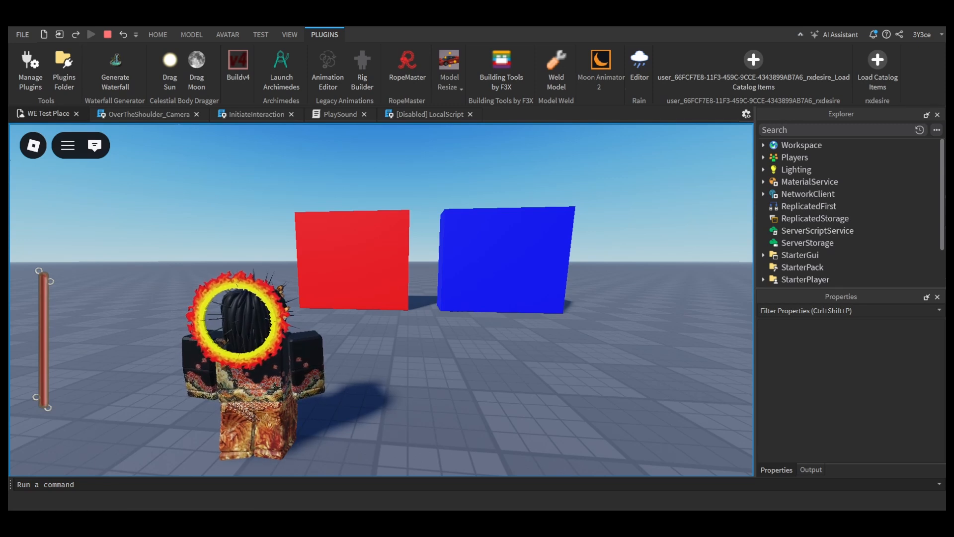
key("w")
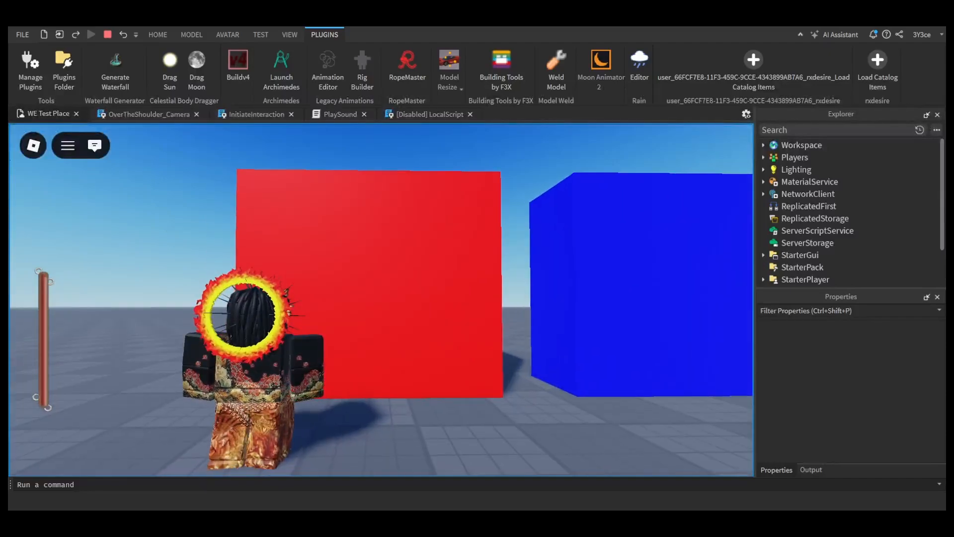
key("e")
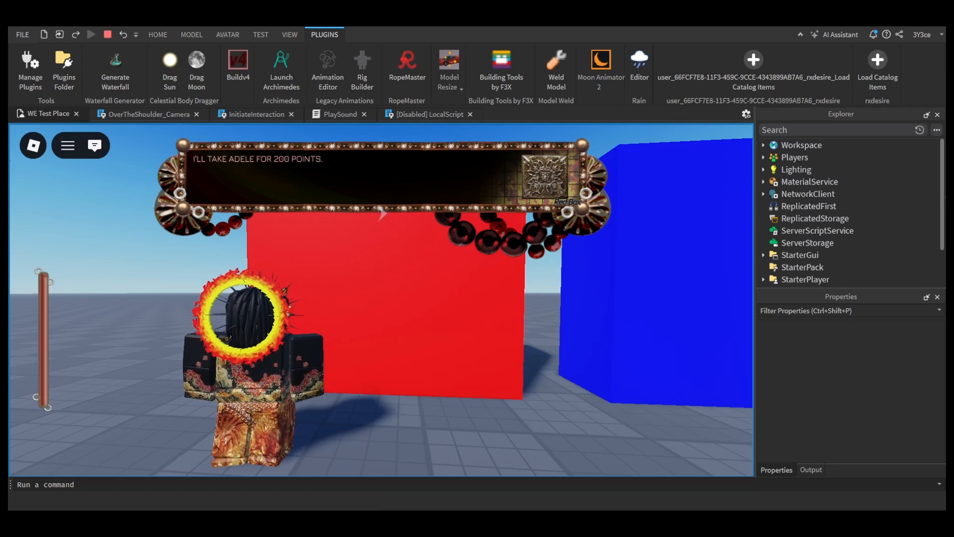
key("w")
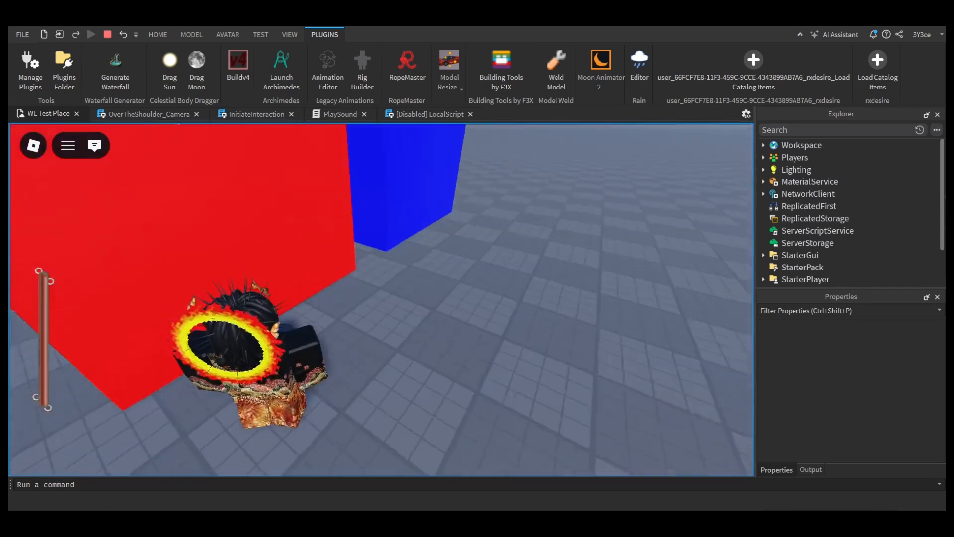
key("d")
key("e")
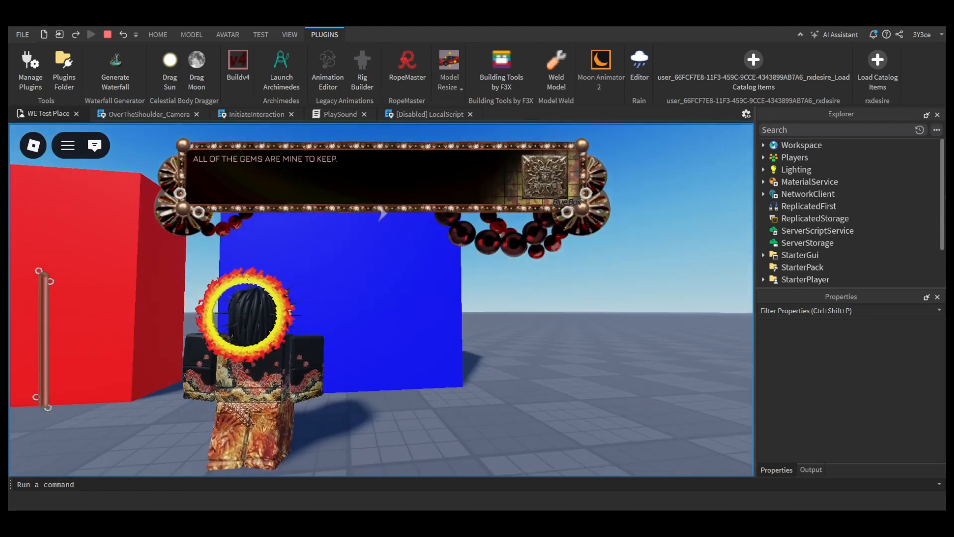
key("e")
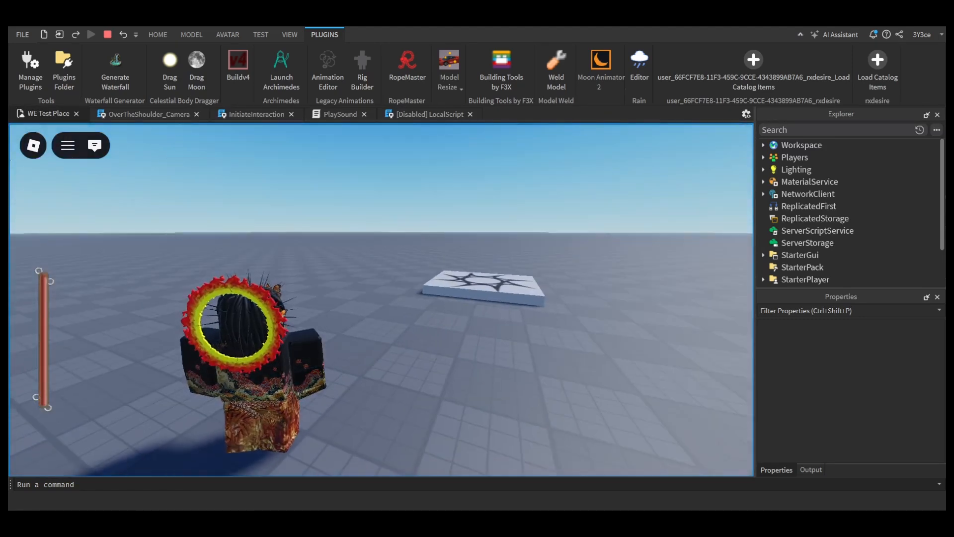
Step: Turn Performance Stats on in the game settings, switch it back off and close the game menu
key("Escape")
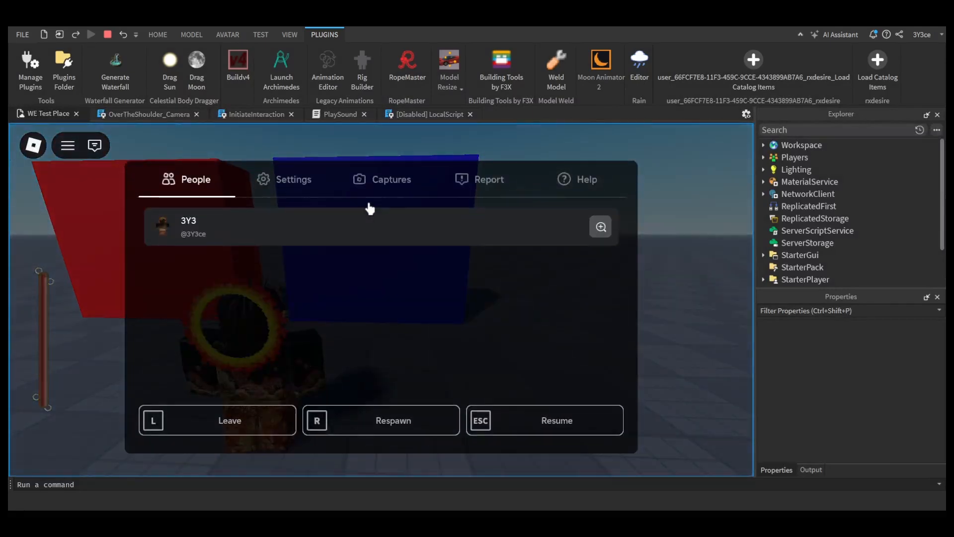
left_click(293, 179)
scroll(511, 309, "down", 10)
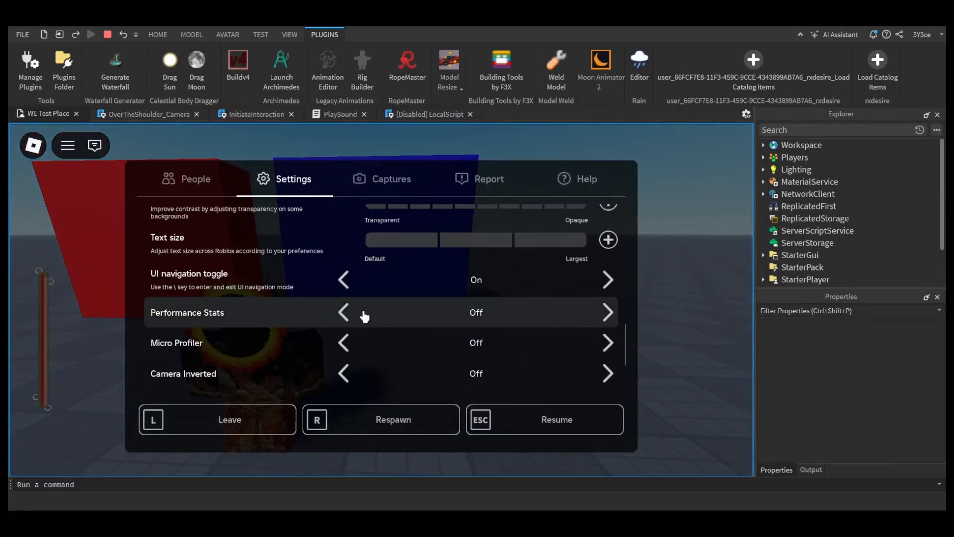
left_click(342, 313)
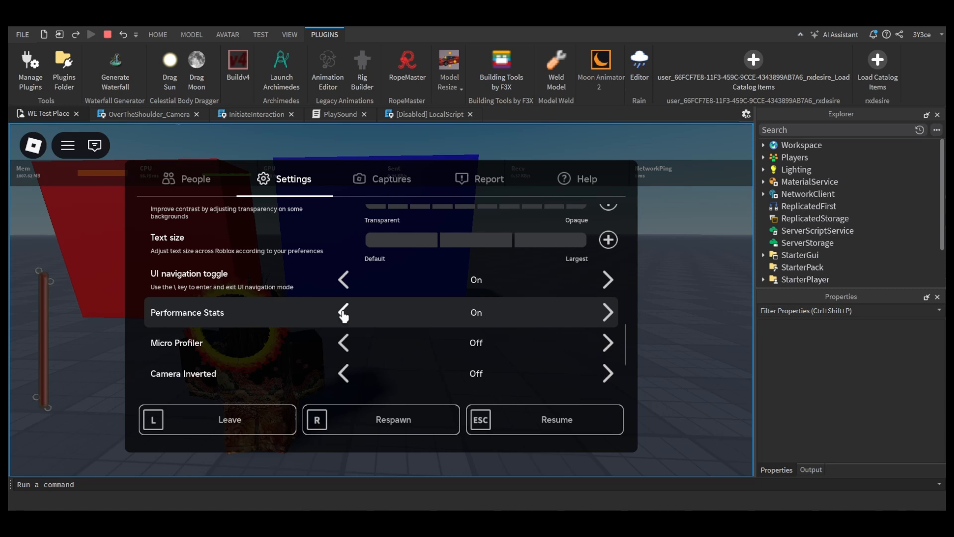
left_click(343, 314)
scroll(145, 222, "up", 1)
left_click(33, 145)
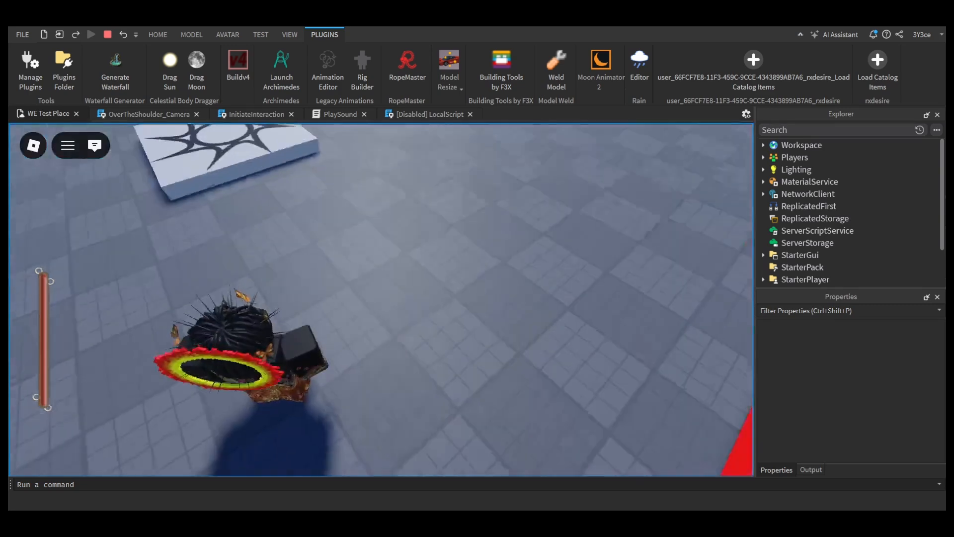
Step: Start a playtest with the StarterCharacter model and close the RopeMaster panel
key("w")
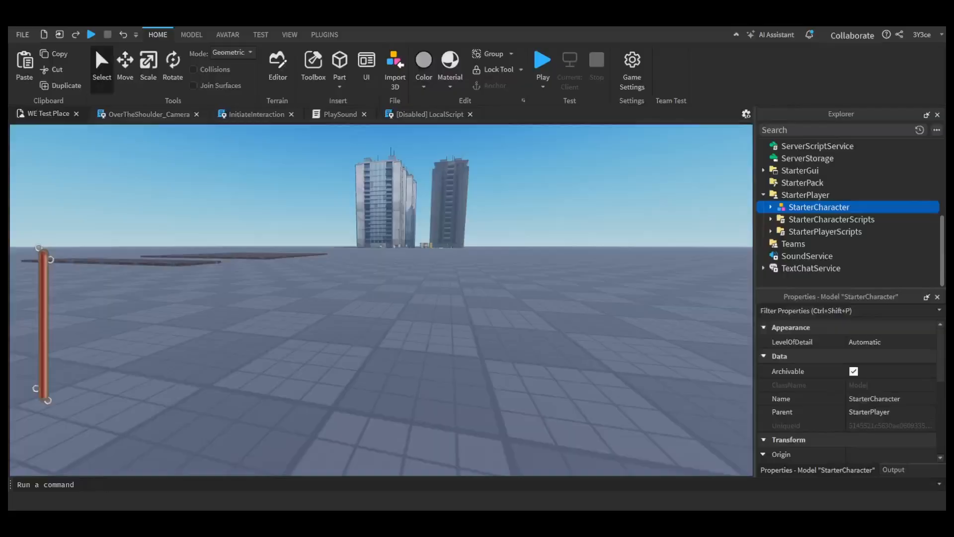
key("Escape")
left_click(93, 34)
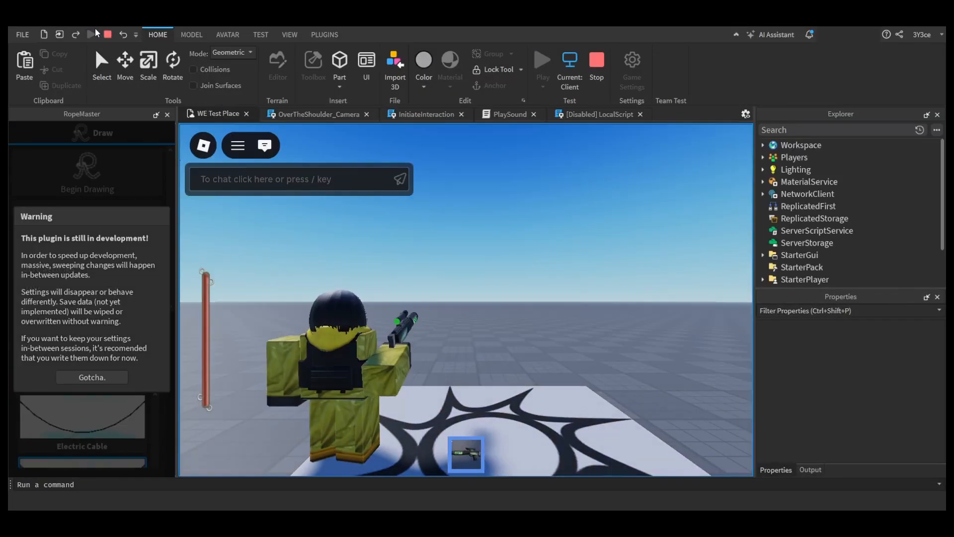
left_click(167, 114)
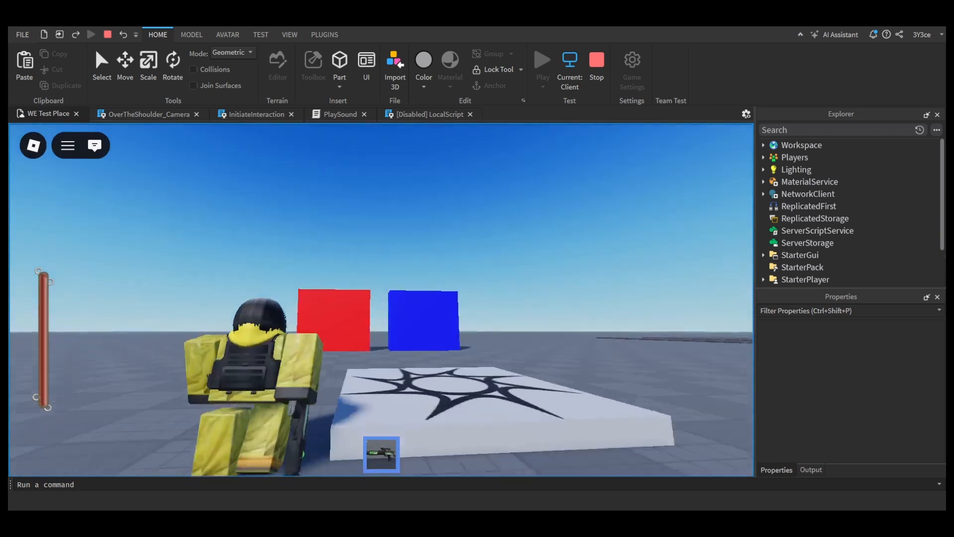
Step: Walk the hazmat character toward the red and blue blocks and stop the playtest
key("a")
key("w")
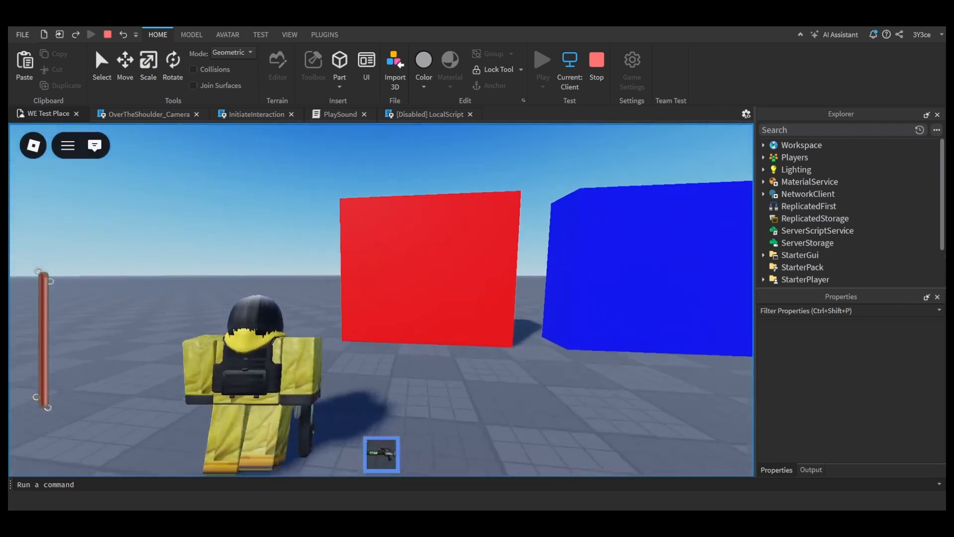
key("s")
key("Escape")
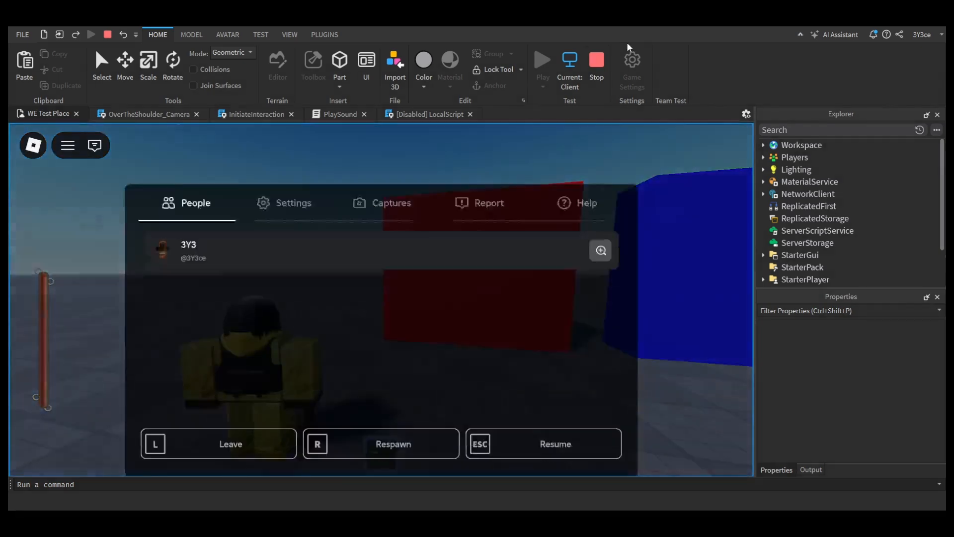
left_click(597, 65)
Step: Run another playtest, trigger the dialogues at the red and blue blocks, and stop it
key("F5")
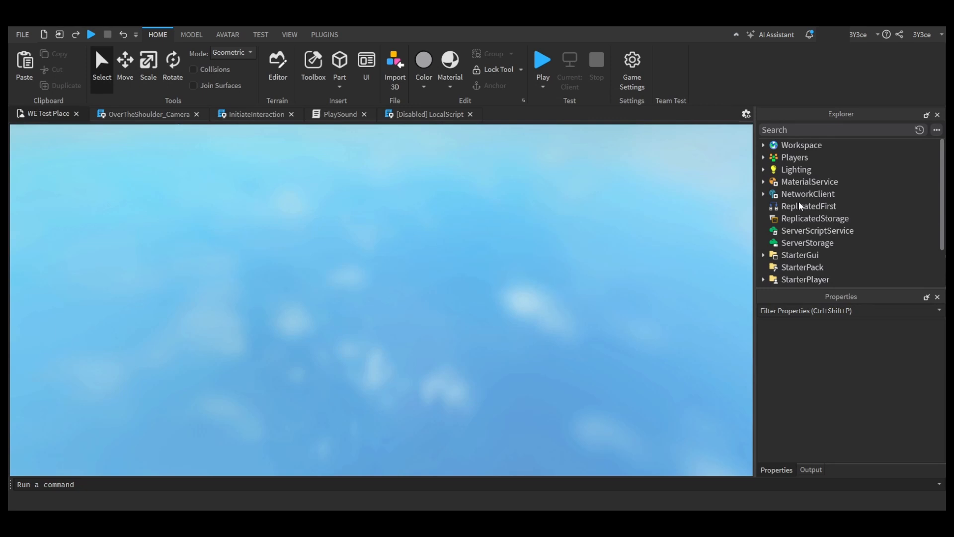
key("s")
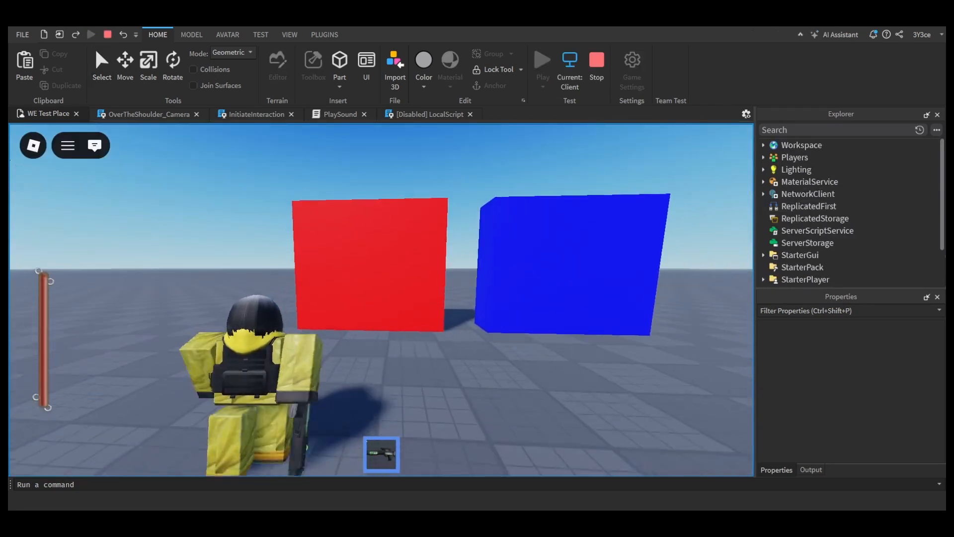
key("w")
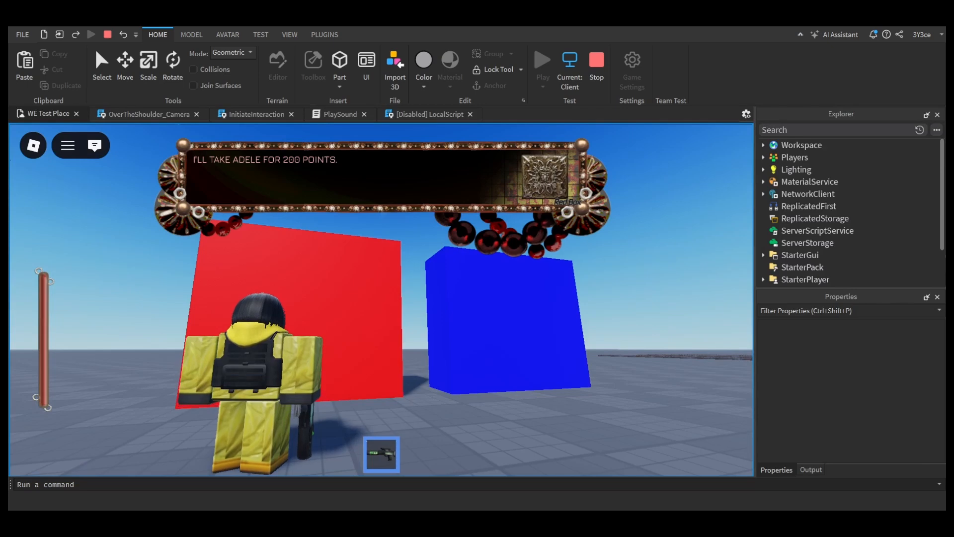
key("w")
key("w")
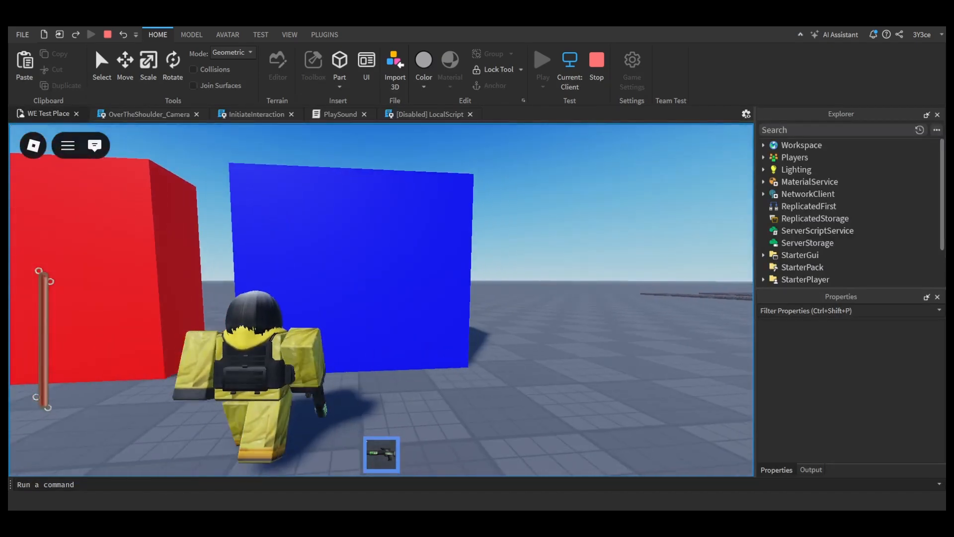
key("e")
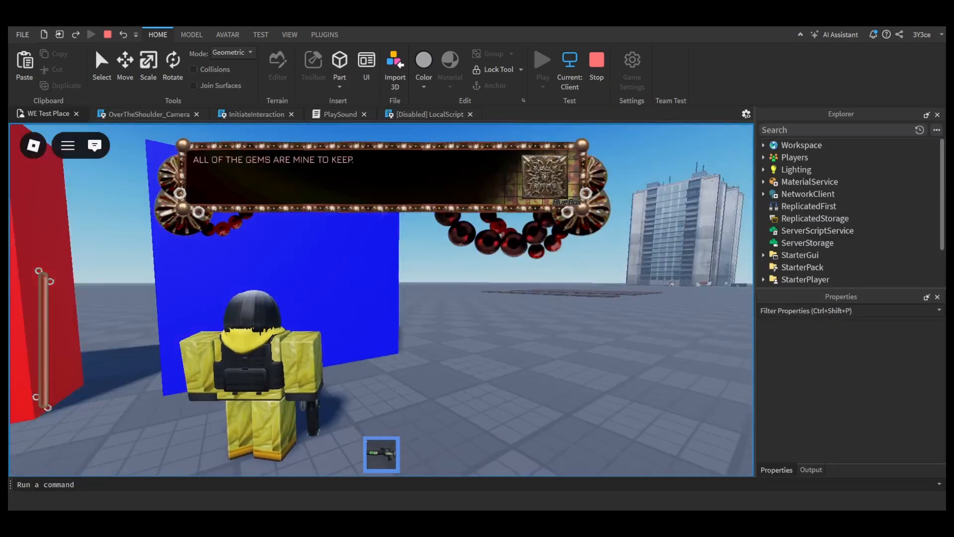
key("s")
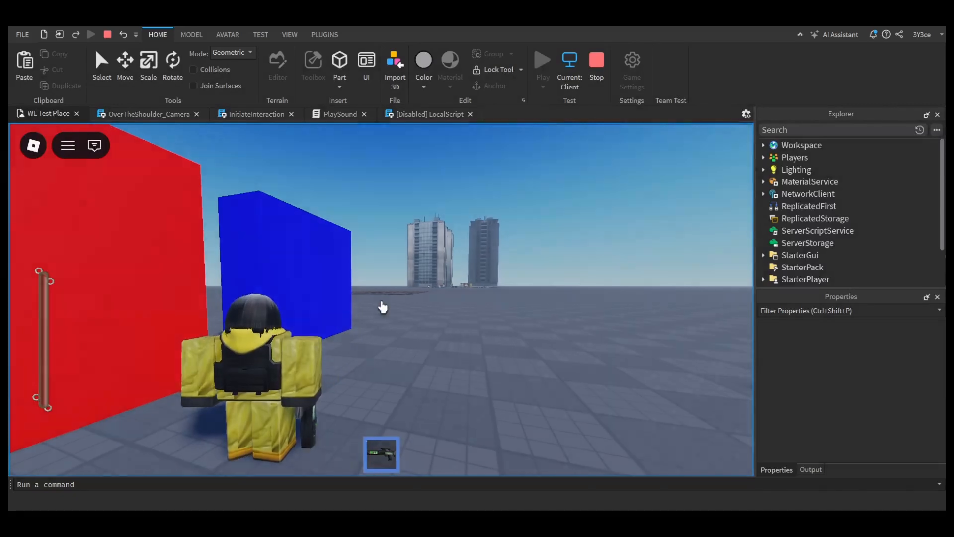
key("Escape")
left_click(597, 60)
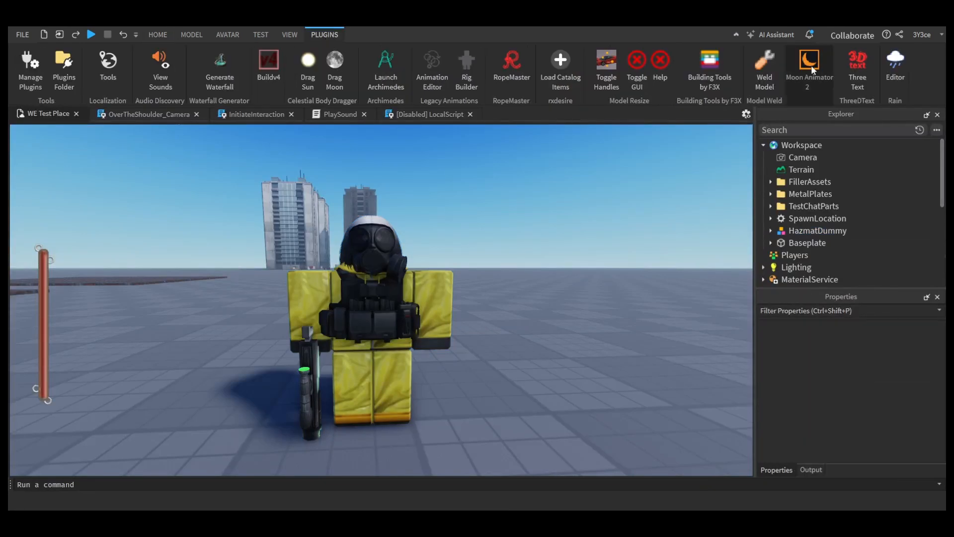
Step: Create a new rig animation for HazmatDummy in Moon Animator and move the animator window off the dummy
left_click(325, 35)
left_click(808, 71)
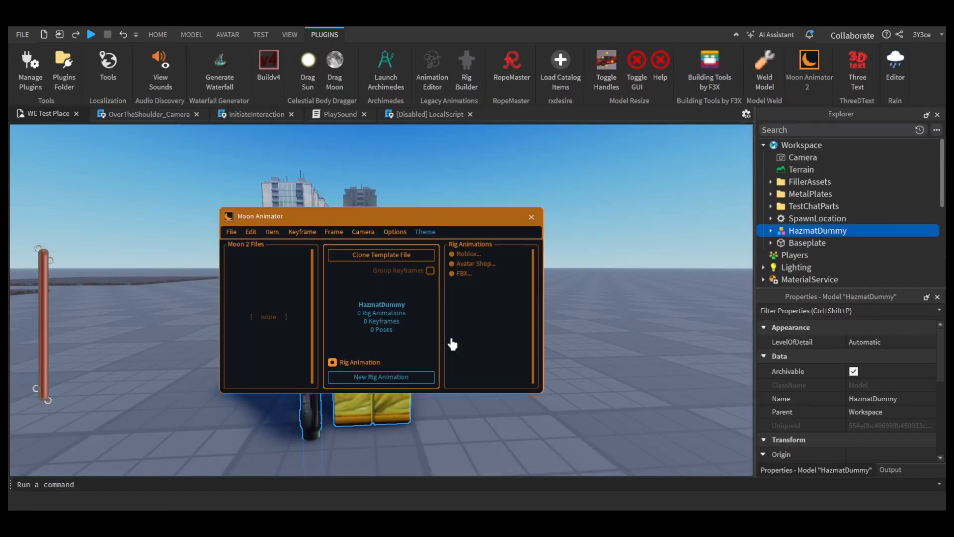
left_click(402, 379)
left_click_drag(410, 212, 645, 180)
left_click(375, 305)
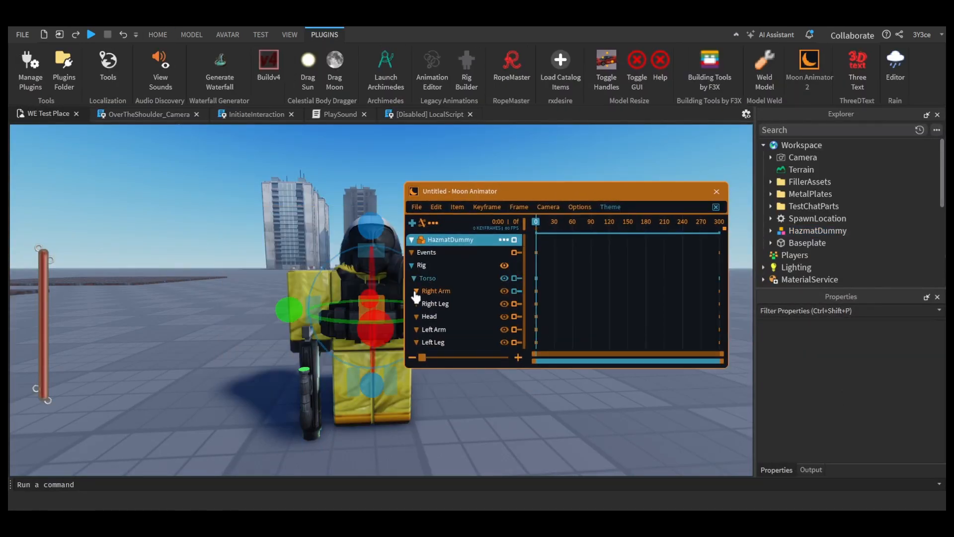
Step: Pose the right arm at frame 0 by rotating it up about 84° and shifting it so the rifle points across the body
right_click_drag(271, 266, 270, 267)
right_click_drag(351, 353, 352, 353)
left_click(205, 363)
left_click_drag(254, 323, 193, 223)
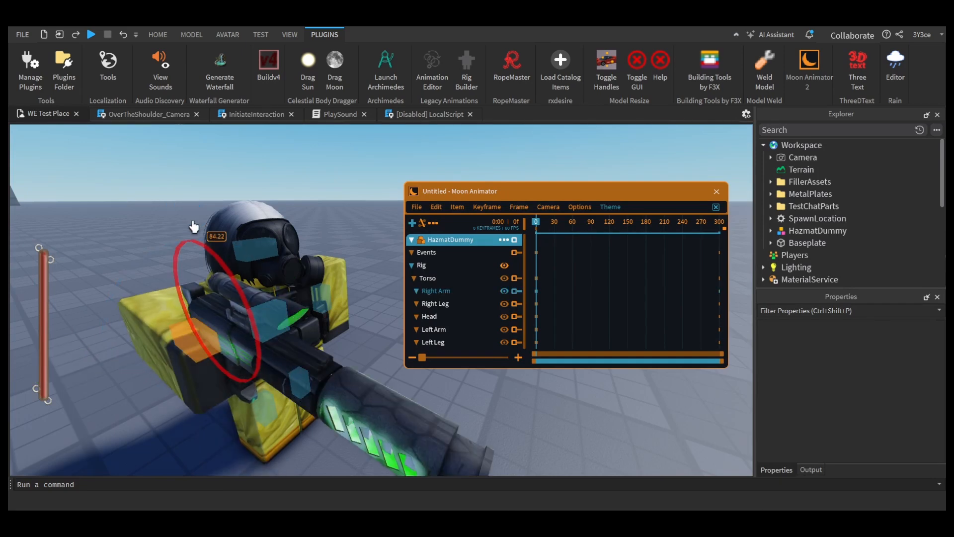
left_click_drag(291, 358, 253, 263)
key("r")
left_click_drag(204, 377, 207, 390)
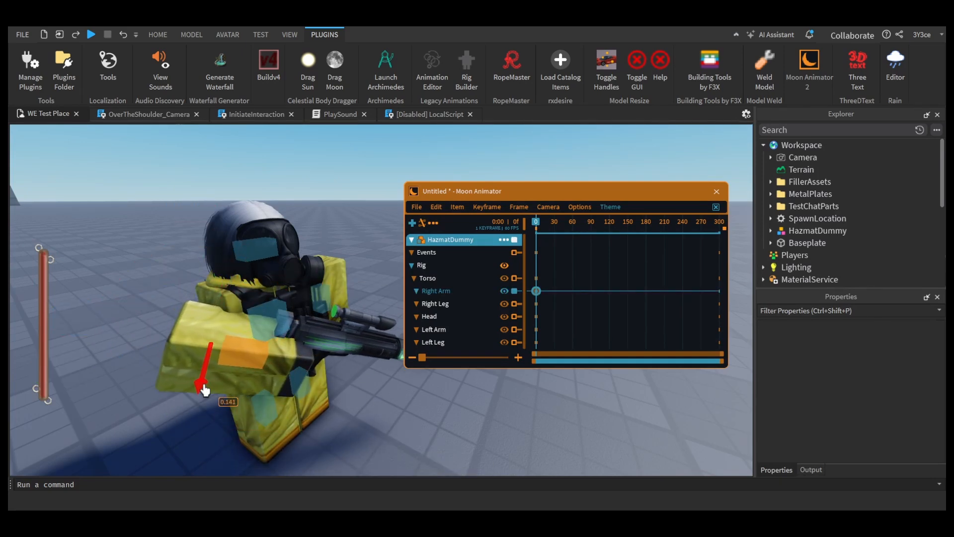
right_click_drag(339, 420, 338, 420)
Step: Rotate the left arm forward at frame 0 and move it toward the rifle
key("d")
left_click(254, 321)
key("r")
right_click_drag(255, 321, 255, 321)
left_click_drag(174, 298, 189, 209)
right_click_drag(358, 277, 364, 296)
key("w")
left_click_drag(268, 281, 305, 277)
right_click_drag(323, 230, 323, 230)
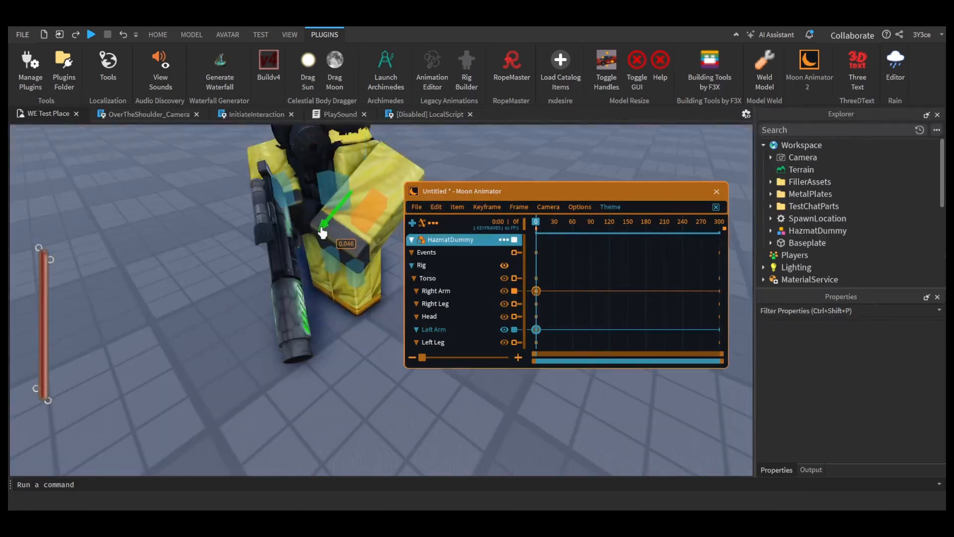
left_click(324, 229)
Step: Refine the left arm's frame 0 pose by rotating it about 14° so the hand supports the rifle
left_click(332, 268)
right_click_drag(332, 269, 333, 269)
right_click_drag(313, 158, 318, 164)
left_click_drag(323, 355, 327, 366)
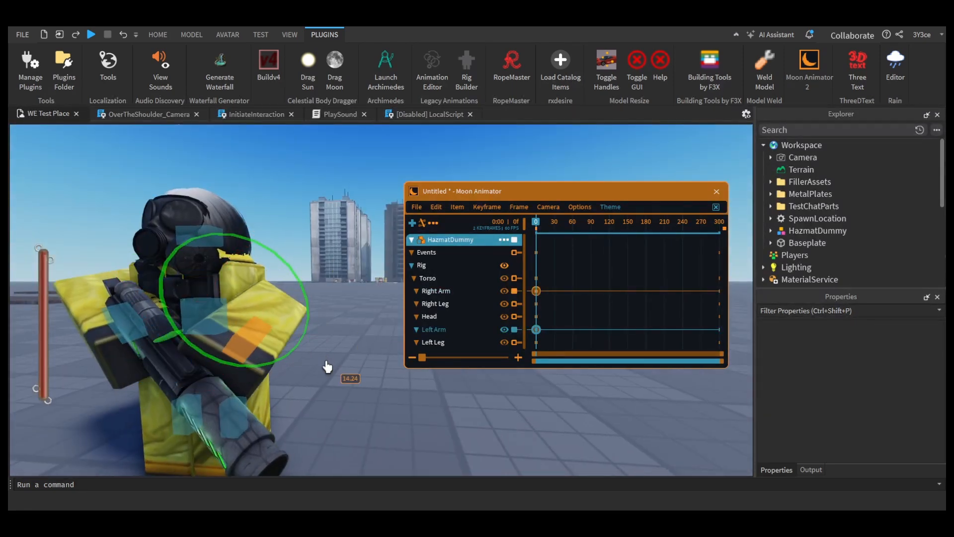
right_click_drag(326, 366, 279, 333)
Step: Rotate the head at frame 0 to adjust its facing direction in the rifle-holding pose
left_click(276, 309)
left_click(277, 233)
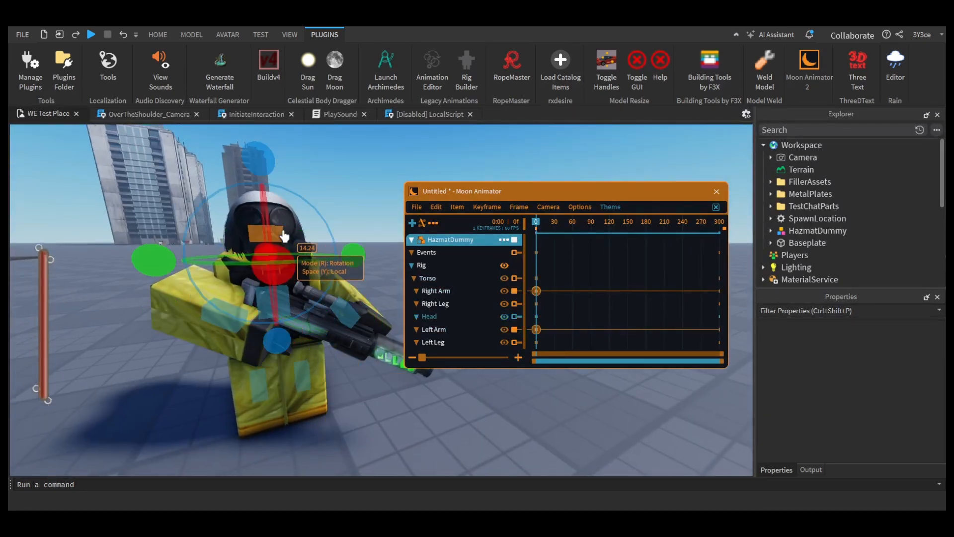
right_click_drag(286, 235, 318, 263)
left_click_drag(318, 263, 323, 294)
right_click_drag(323, 294, 278, 343)
Step: Rotate the right leg into its frame 0 stance and turn the left leg by about 3°
left_click(235, 399)
left_click_drag(301, 338, 311, 367)
left_click(281, 380)
left_click_drag(363, 332, 373, 326)
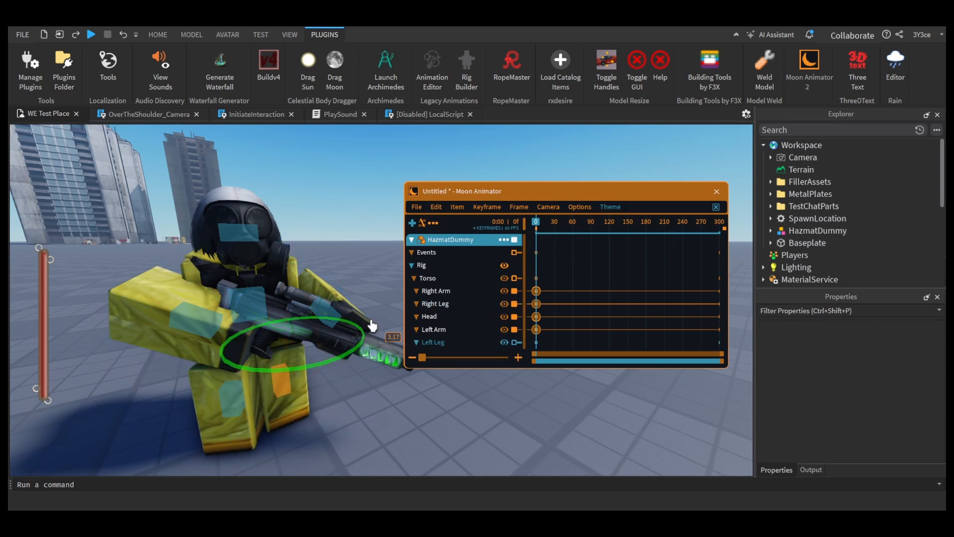
Step: Check the left leg keyframe's angles, position and easing style at frame 0
left_click(487, 208)
left_click(499, 223)
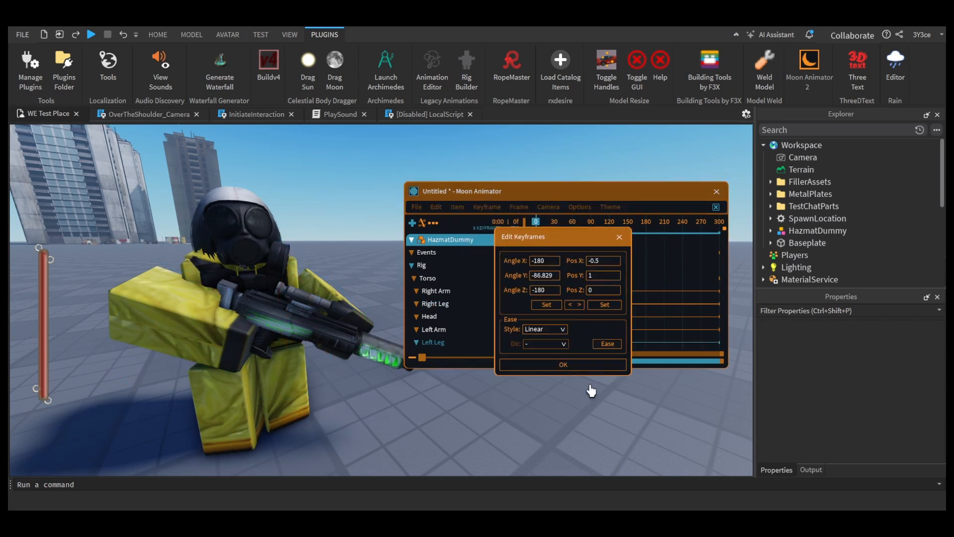
left_click(564, 364)
Step: Set the animation's length to 120 frames
left_click(460, 209)
mouse_move(490, 210)
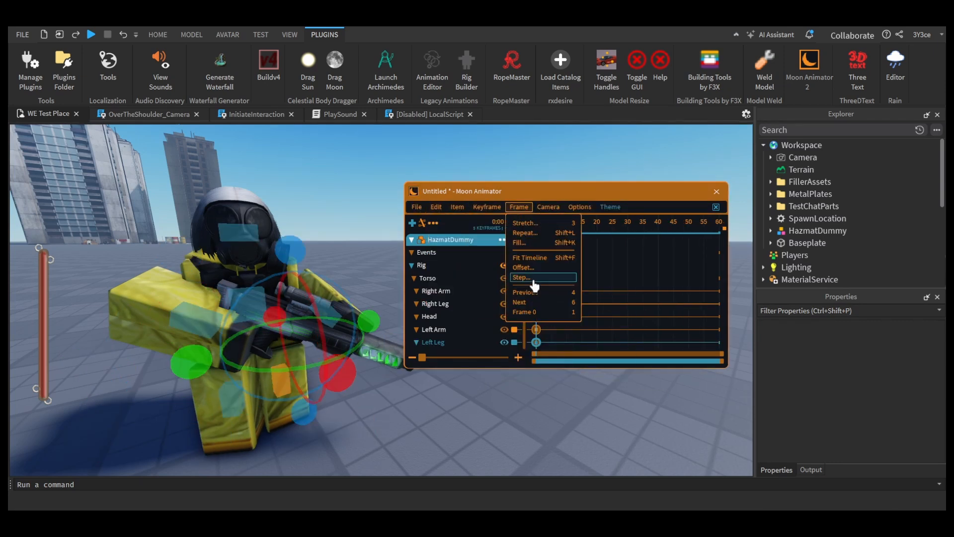
mouse_move(417, 207)
left_click(485, 298)
type("120")
key("Return")
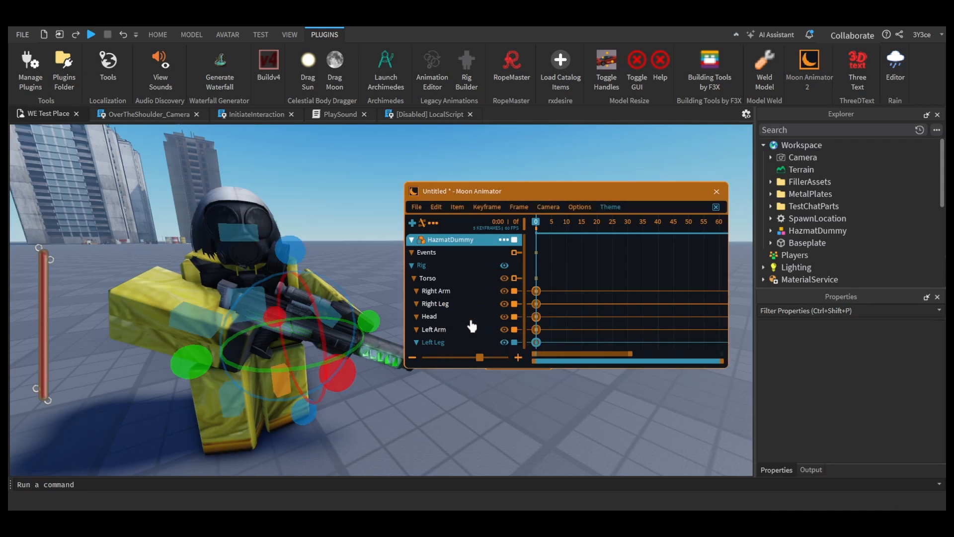
Step: Go to frame 15 and add keyframes for the torso, both arms and the head
left_click(582, 238)
left_click(303, 296)
left_click(282, 390)
left_click(252, 307)
left_click(198, 320, "ctrl")
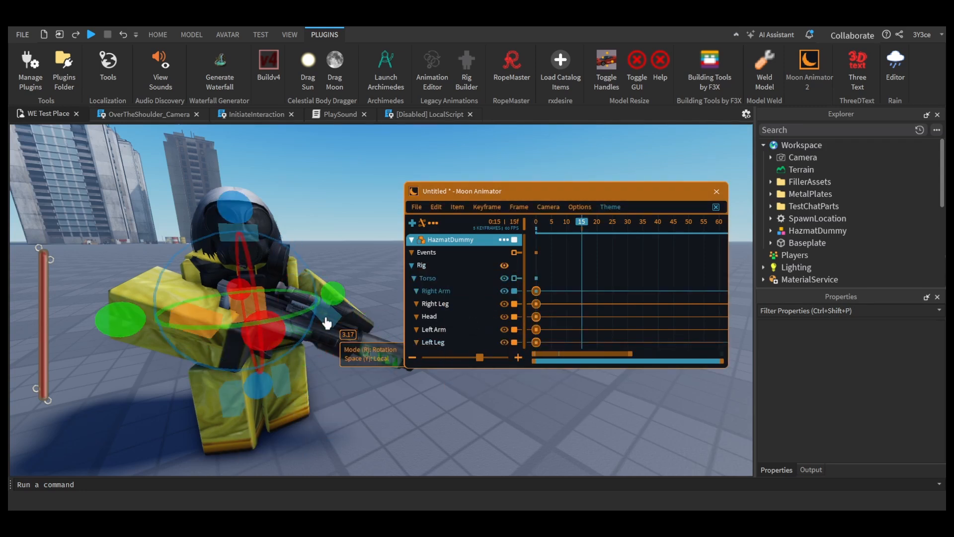
left_click(326, 317, "ctrl")
left_click(237, 229, "ctrl")
key("equal")
Step: Rotate the right leg slightly at frame 15 and turn the left leg by about 6°
left_click(230, 400)
left_click_drag(302, 352, 305, 362)
left_click(284, 390)
left_click_drag(275, 323, 273, 317)
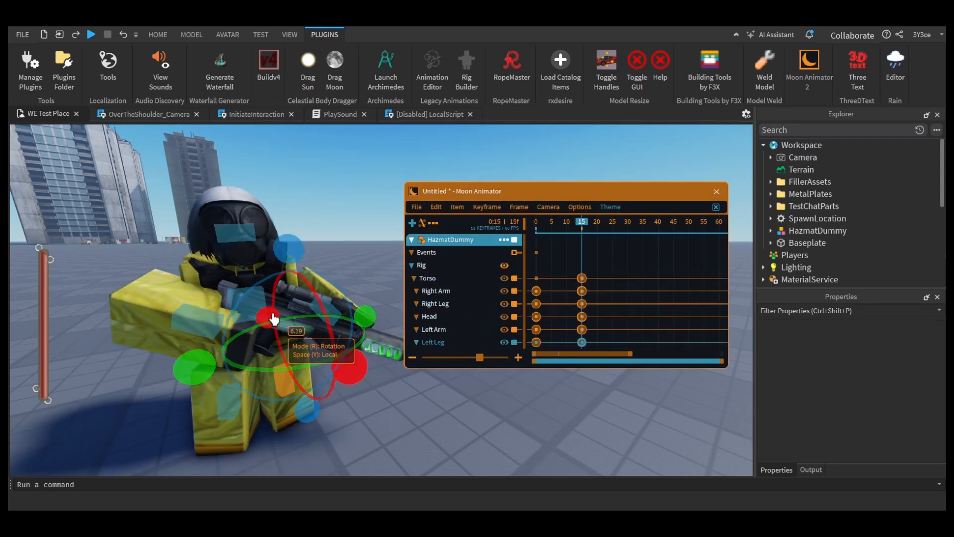
Step: Fine-tune the rotation of the torso and rifle-holding upper body at frame 15
left_click(254, 303)
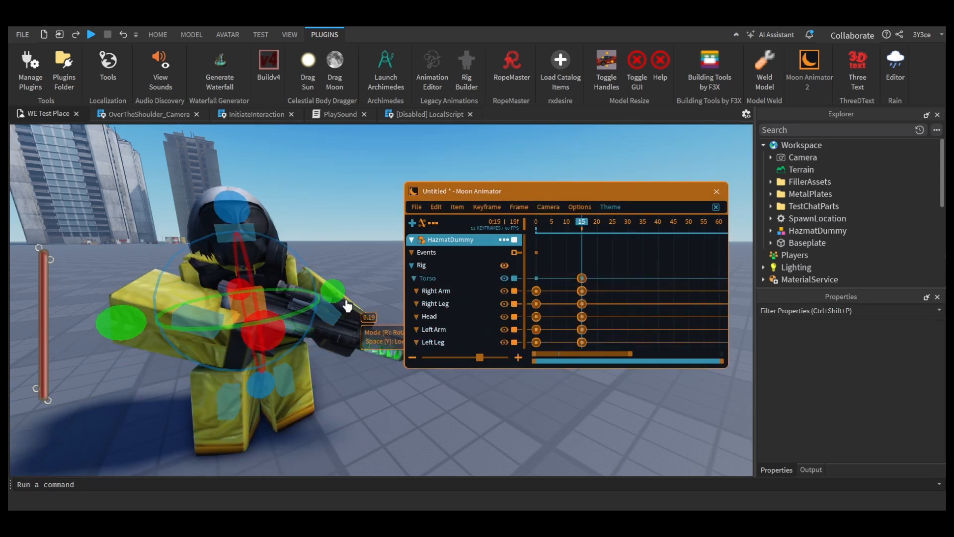
left_click(582, 342)
left_click(582, 304, "ctrl")
left_click(255, 304)
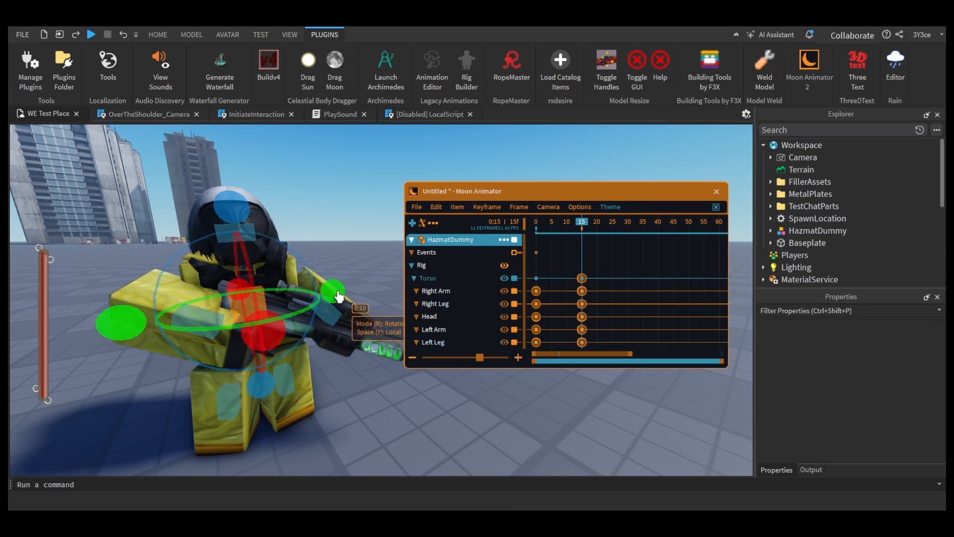
left_click(332, 320)
right_click_drag(347, 330, 300, 340)
left_click(238, 321)
left_click_drag(305, 325, 313, 332)
Step: Try to delete the left and right leg keyframes at frame 15
left_click(583, 342)
left_click(582, 304, "ctrl")
key("Delete")
key("ctrl+z")
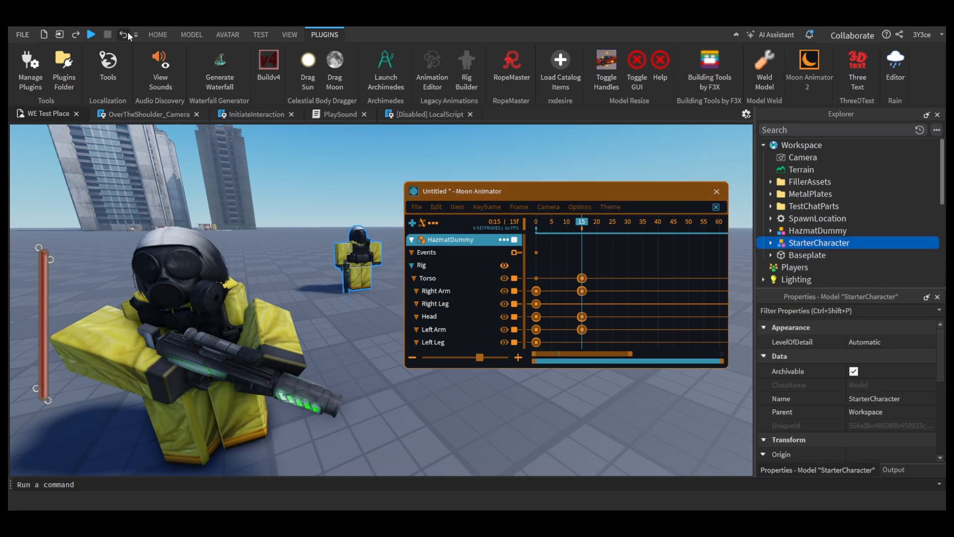
Step: Delete the StarterCharacter model from Workspace again
left_click(608, 272)
key("ctrl+v")
left_click(818, 244)
left_click(818, 255, "shift")
key("Delete")
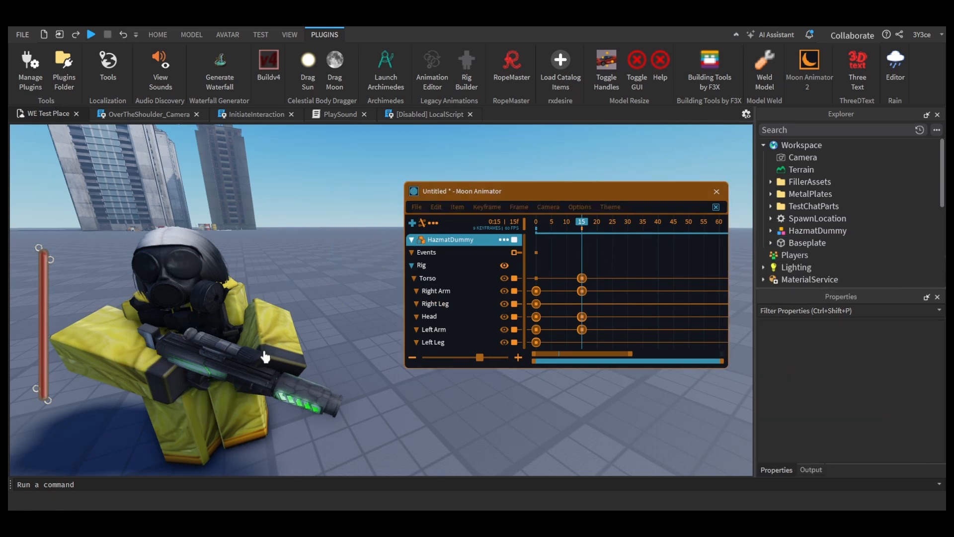
Step: Undo the deletion of the two leg keyframes at frame 15 in the animation editor
key("ctrl+z")
key("ctrl+z")
key("ctrl+z")
left_click(418, 208)
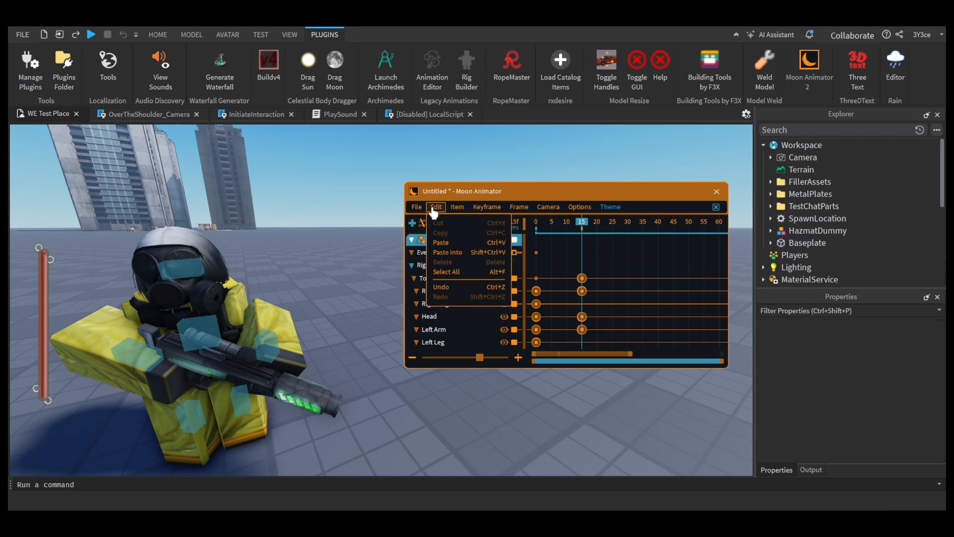
key("ctrl+z")
Step: Cut the left and right leg keyframes at frame 15 and adjust the torso's pose there
left_click(583, 340)
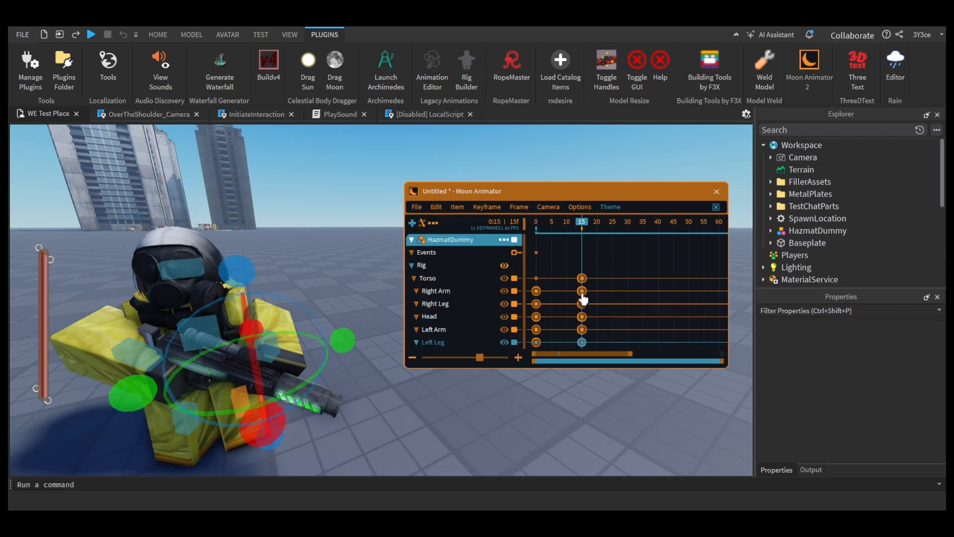
left_click(443, 226)
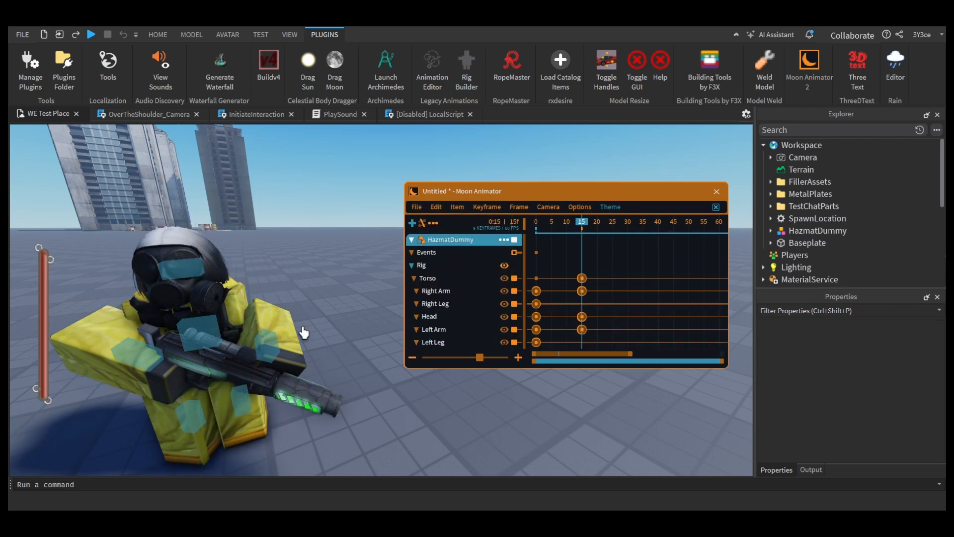
left_click(211, 332)
left_click_drag(303, 327, 314, 332)
scroll(300, 367, "down", 3)
right_click_drag(301, 366, 302, 369)
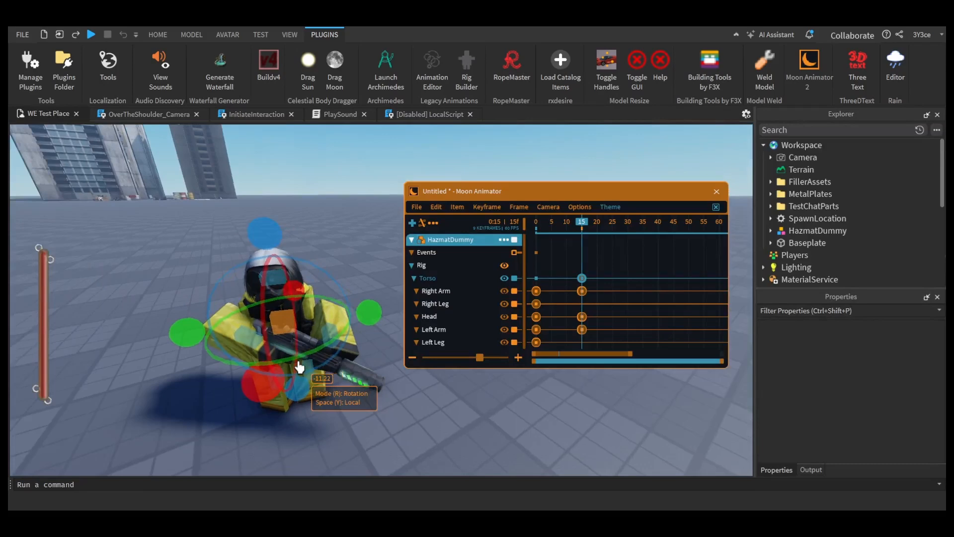
Step: Paste the cut leg keyframes back at frame 15 and refine the upper body's pose
left_click(436, 207)
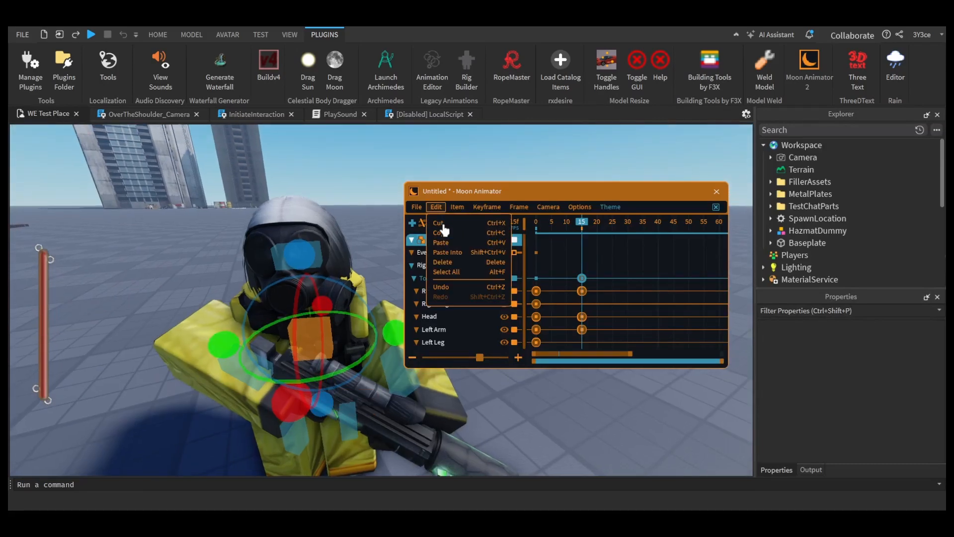
left_click(444, 242)
right_click_drag(501, 421, 503, 422)
left_click(308, 279)
left_click_drag(385, 331, 395, 338)
scroll(435, 392, "down", 2)
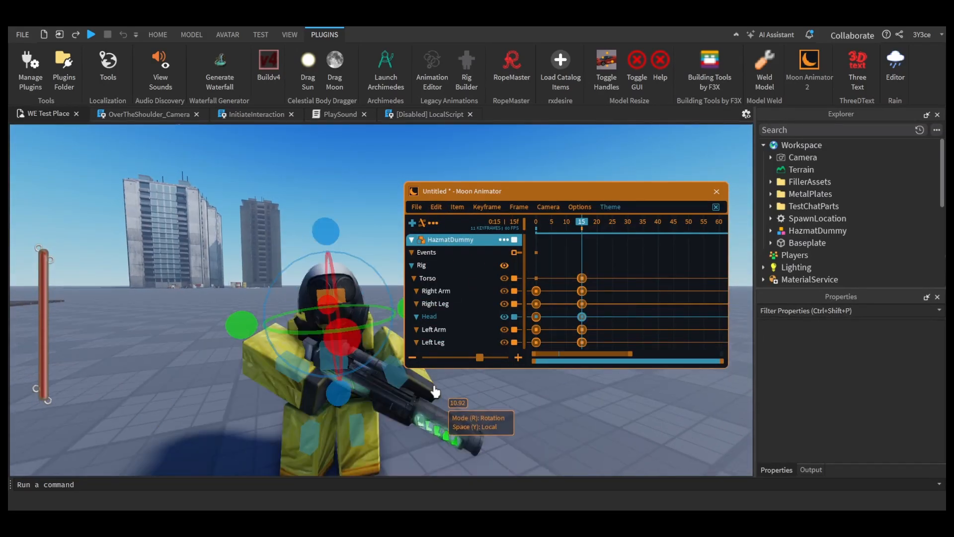
right_click_drag(436, 392, 437, 393)
Step: Compare the poses at frames 0 and 15 and make small corrections to the torso at frame 15
left_click_drag(582, 227, 535, 228)
left_click(582, 302)
left_click(582, 278)
left_click(582, 227)
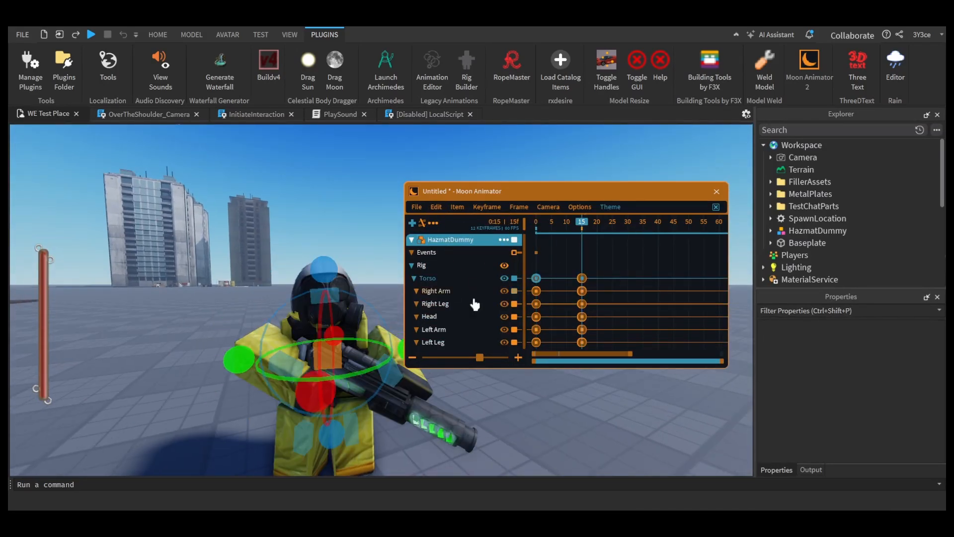
left_click(376, 365)
left_click(326, 358)
right_click_drag(359, 393, 360, 395)
left_click_drag(355, 414, 361, 418)
right_click_drag(379, 428, 382, 427)
Step: Shift the left arm by about 0.06 at frame 15 and rotate it to fit the rifle grip
mouse_move(582, 227)
left_mouse_down()
mouse_move(549, 228)
mouse_move(582, 227)
left_mouse_up()
left_click(171, 411)
key("r")
left_click(343, 419)
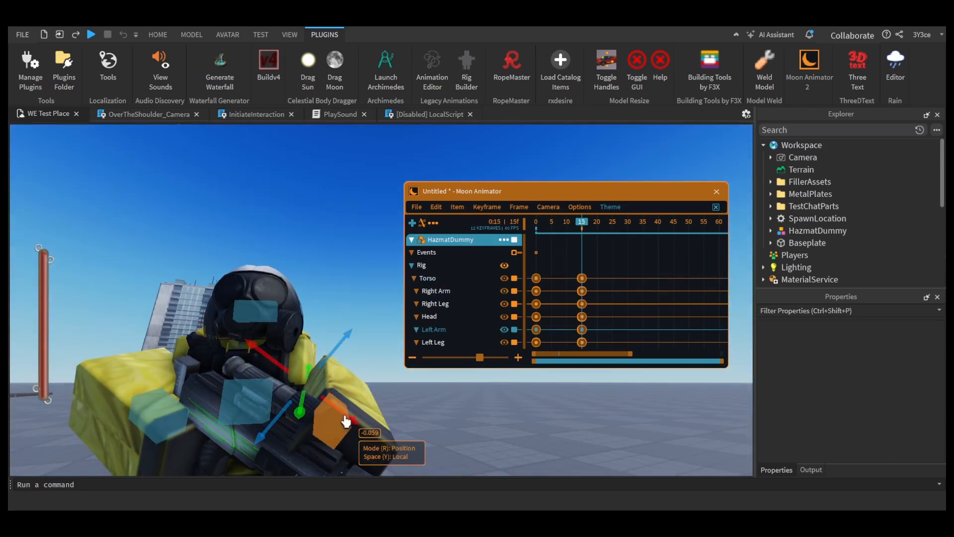
key("r")
left_click_drag(374, 425, 365, 389)
right_click_drag(415, 415, 420, 415)
Step: Stagger the frame 15 keyframes of the right leg and left arm and set all keyframes to Cubic InOut easing
left_click_drag(582, 227, 609, 254)
left_click_drag(582, 329, 592, 304)
left_click_drag(613, 346, 521, 266)
key("7")
left_click(573, 373)
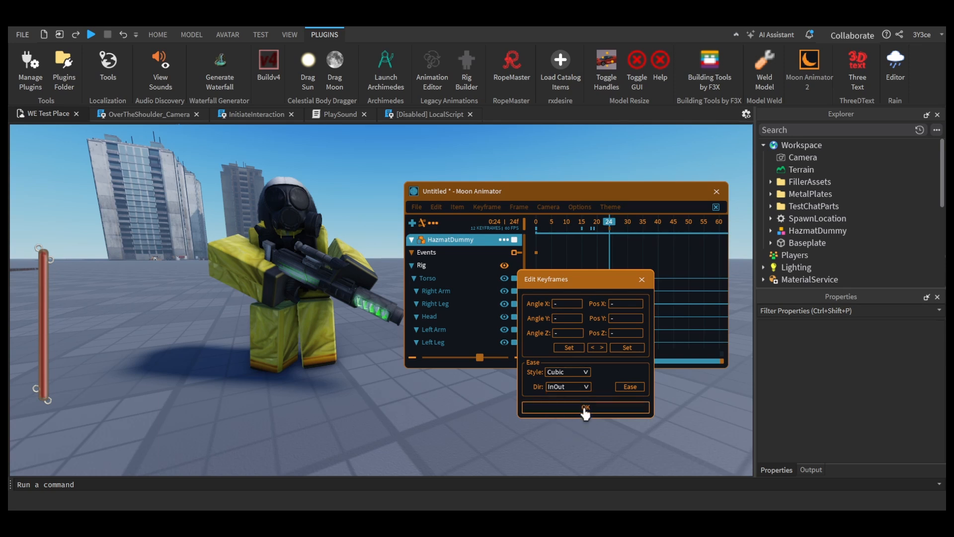
left_click(586, 408)
Step: Undo the last keyframe shift, then move the second keyframes to around frame 30, with the right arm's at frame 26
left_click(436, 206)
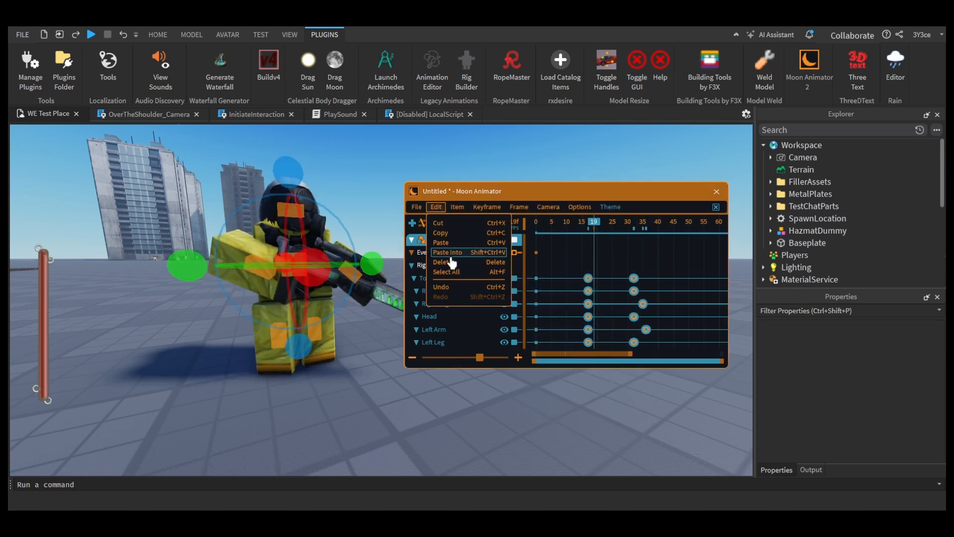
left_click(445, 287)
left_click_drag(564, 252, 604, 348)
left_click_drag(582, 290, 615, 290)
left_click(632, 297)
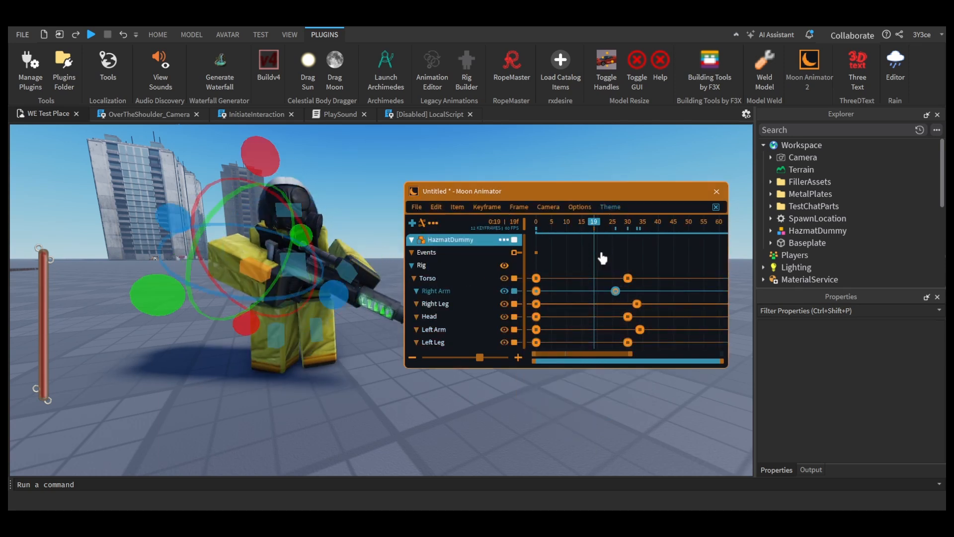
Step: Preview the animation and move the left leg's second keyframe to frame 26
key("space")
left_click(616, 244)
left_click(536, 342)
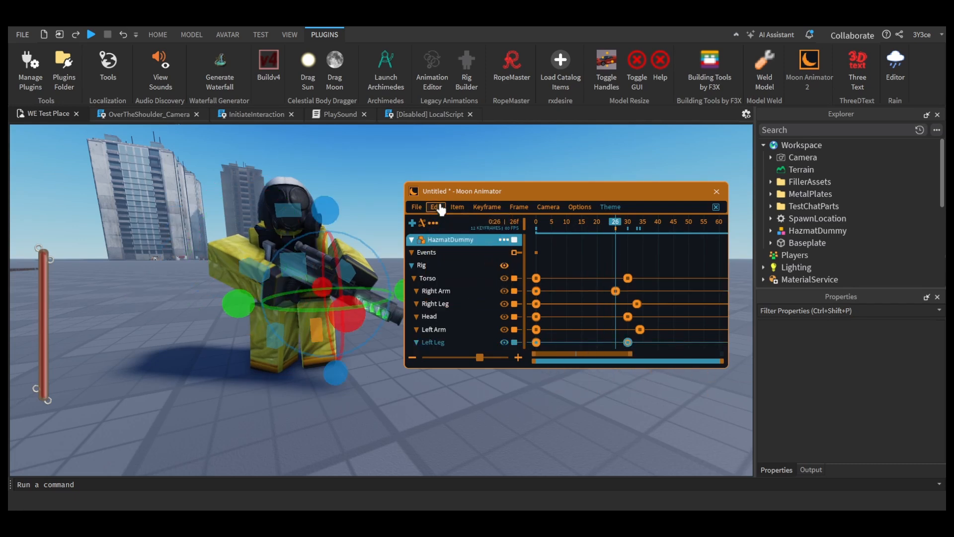
mouse_move(461, 210)
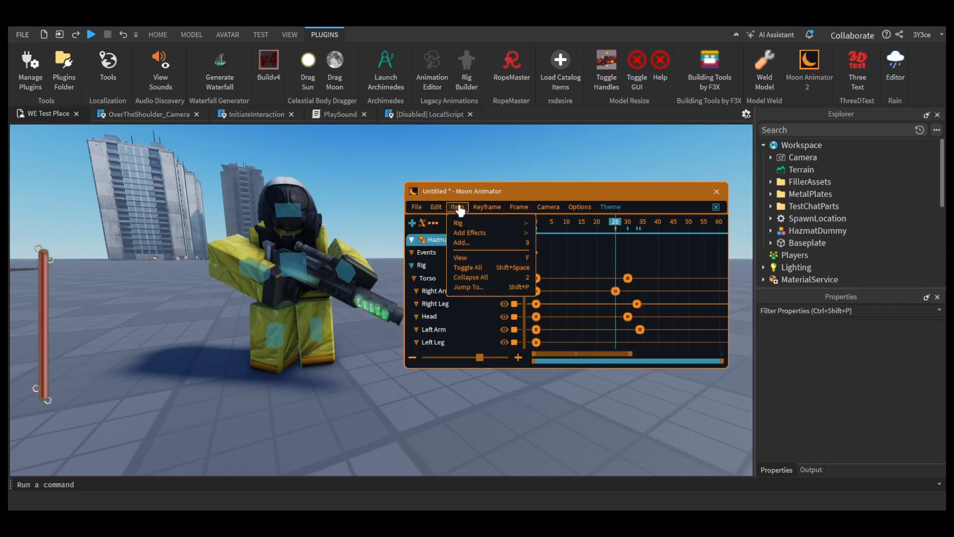
left_click(467, 244)
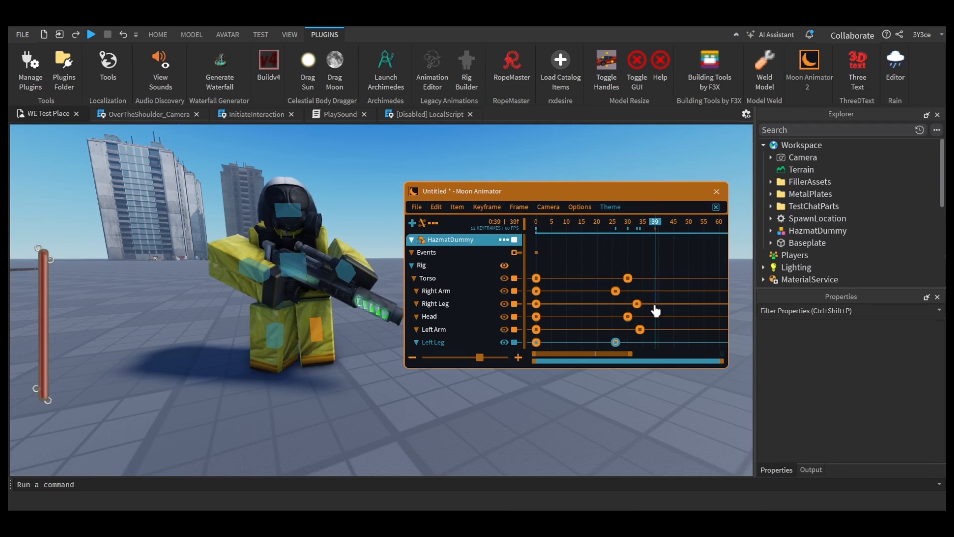
key("space")
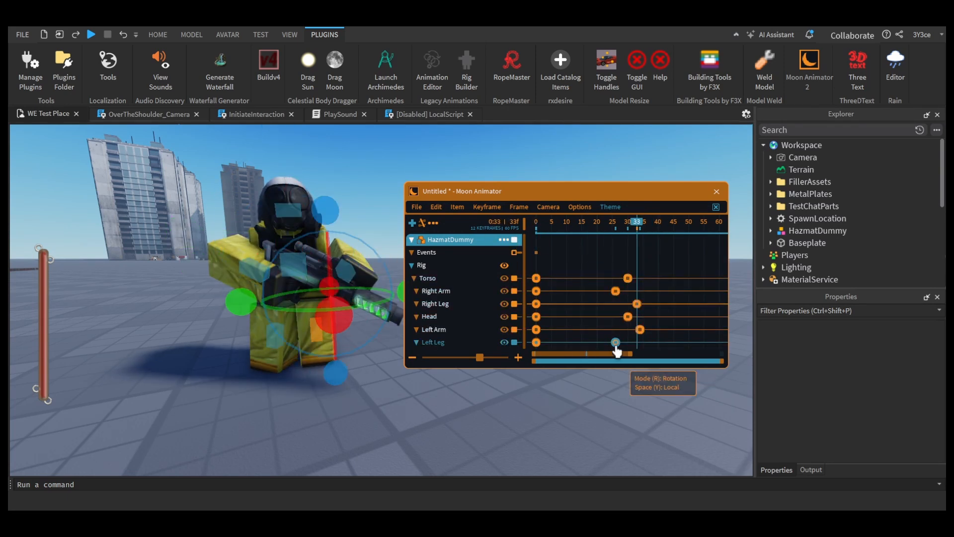
Step: Move the second keyframes of both legs to frame 30 and play the animation back
left_click(536, 342)
left_click(537, 304, "ctrl")
left_click(631, 224)
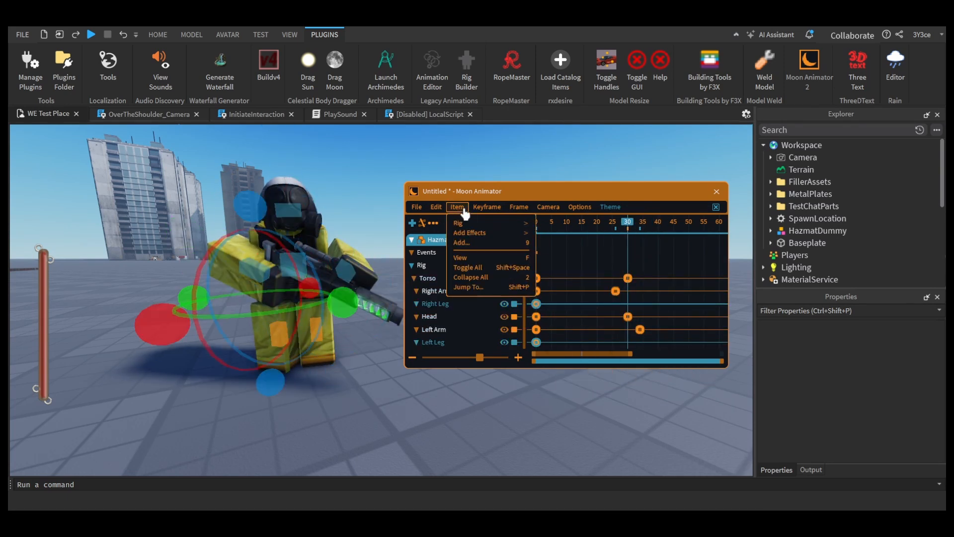
left_click(412, 223)
key("space")
left_click(537, 278)
key("space")
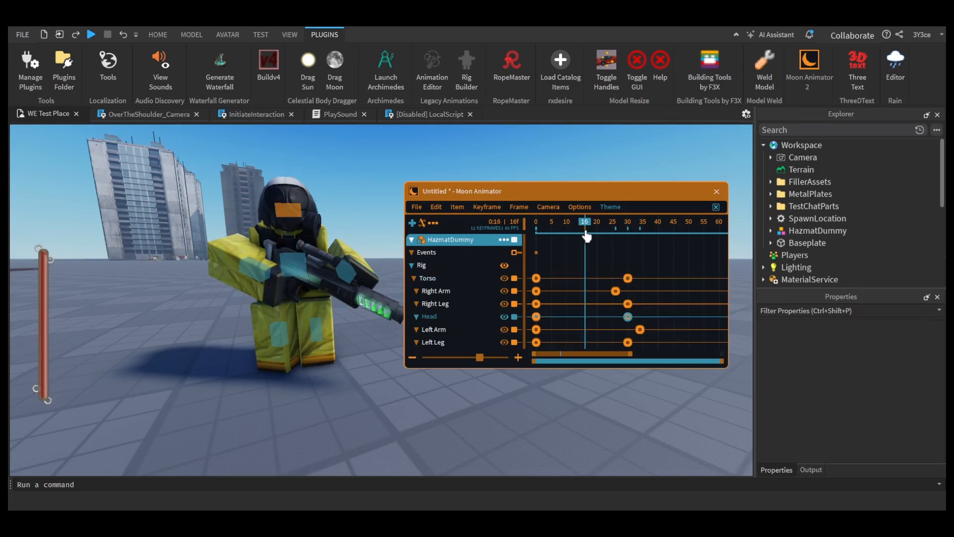
Step: Give the head a Cubic InOut keyframe at frame 14 and move its frame 30 keyframe to frame 42
left_click(579, 223)
left_click(814, 206)
left_click(289, 210)
left_click(436, 207)
left_click(640, 224)
left_click_drag(628, 317, 665, 317)
left_click(579, 317)
key("7")
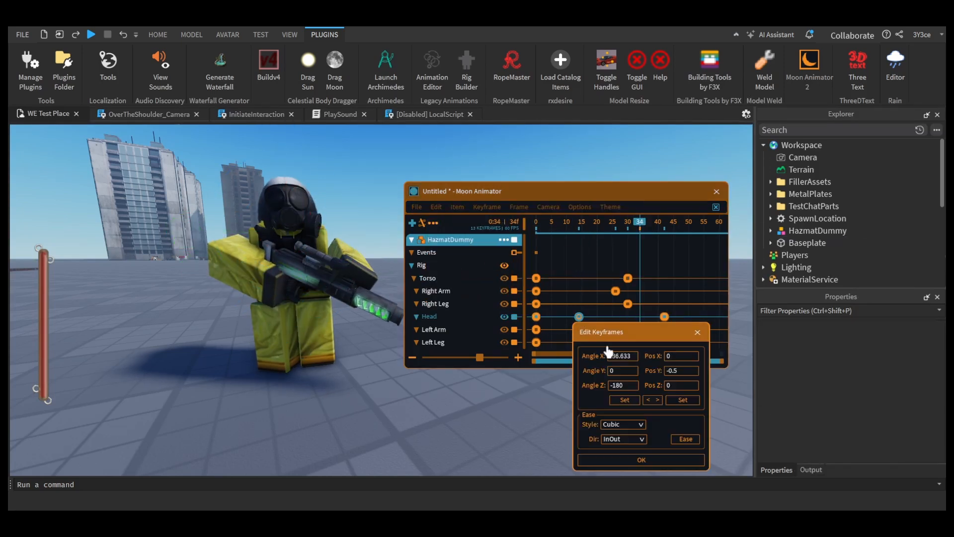
left_click(641, 460)
Step: Rotate the right arm at frame 50 to add a keyframe and edit its easing
left_click(536, 222)
left_click(688, 221)
left_click(260, 267)
left_click_drag(236, 324, 275, 292)
left_click(536, 222)
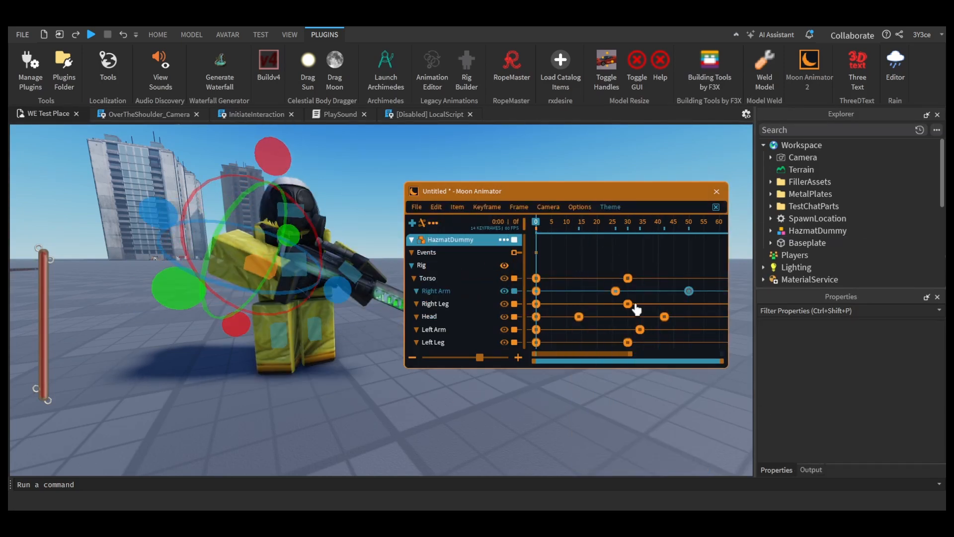
key("7")
left_click(656, 436)
Step: Move the left arm's second keyframe to frame 25 and edit the right arm's frame 26 ease direction
key("space")
left_click_drag(640, 329, 612, 330)
left_click(616, 292)
key("7")
left_click(641, 407)
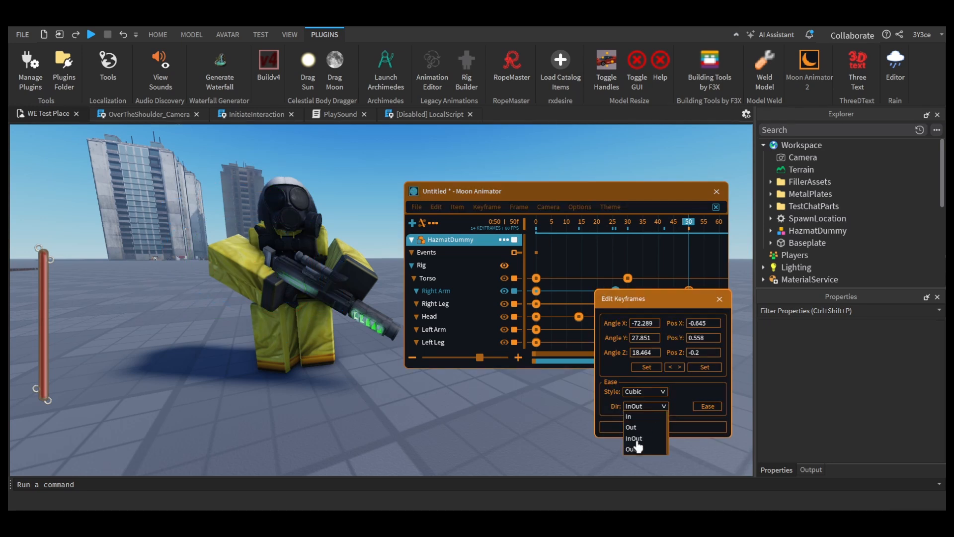
left_click(642, 423)
left_click(664, 427)
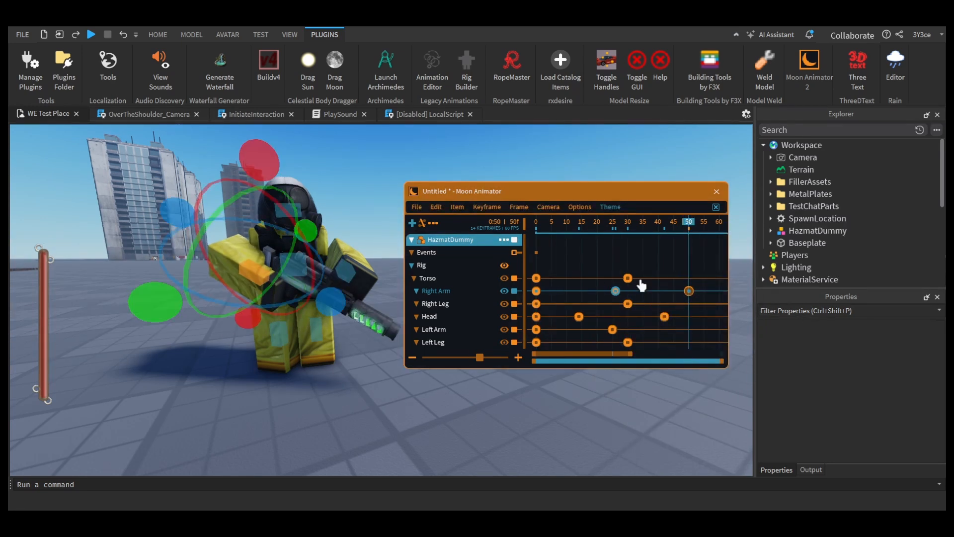
Step: Recheck the right arm's keyframe easing and delete its keyframe at frame 26
key("7")
left_click(677, 437)
left_click(582, 221)
key("7")
left_click(678, 437)
left_click(460, 207)
key("Delete")
left_click(582, 222)
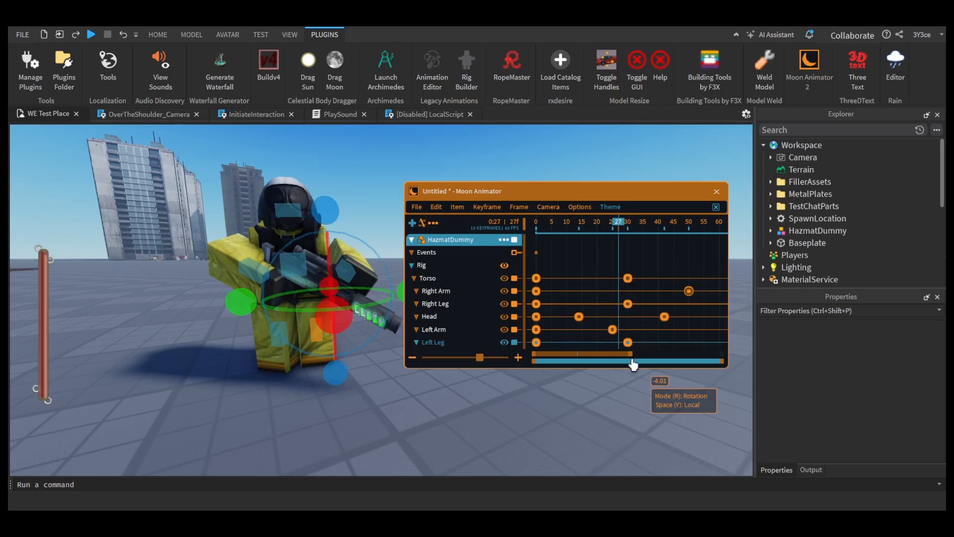
Step: Change the Linear easing of the left leg's last keyframe and move that keyframe to frame 46
left_click(535, 222)
left_click(646, 342)
key("7")
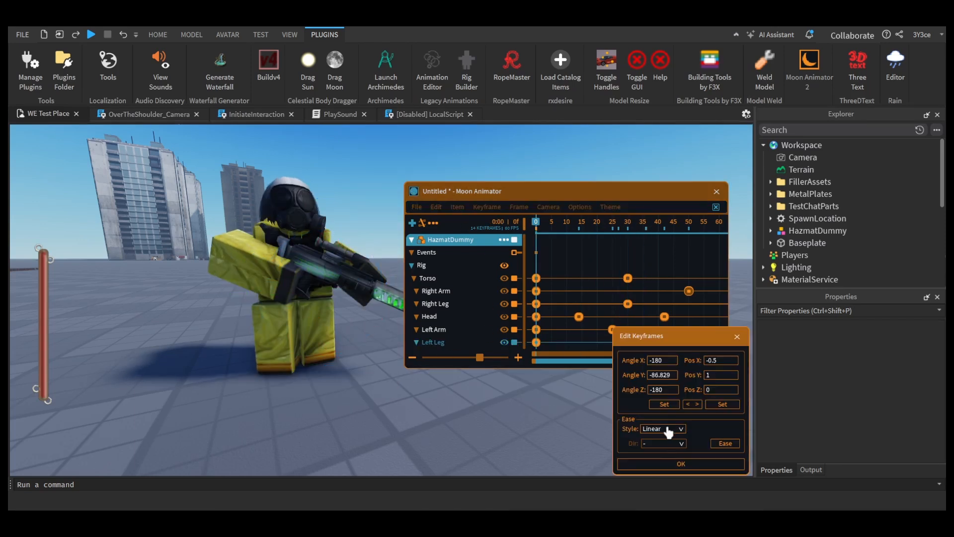
left_click(656, 463)
left_click(680, 464)
left_click_drag(646, 342, 676, 342)
Step: Change a leg keyframe's easing style and play the animation back
left_click(689, 221)
key("7")
left_click(572, 397)
left_click(577, 426)
left_click(589, 418)
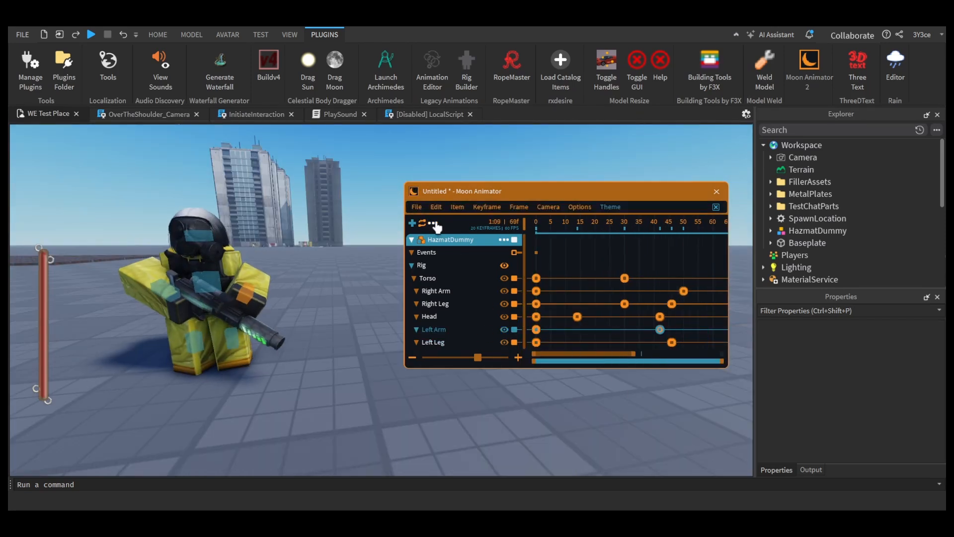
key("space")
Step: Move the head's last keyframe to about frame 48 and delete the extra torso and leg keyframes at frame 23
left_click(624, 221)
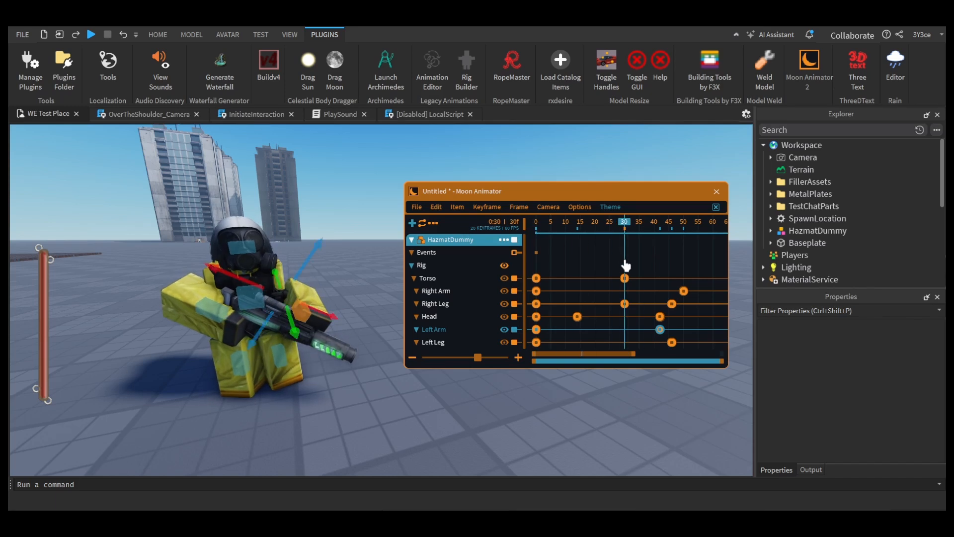
left_click_drag(660, 316, 715, 321)
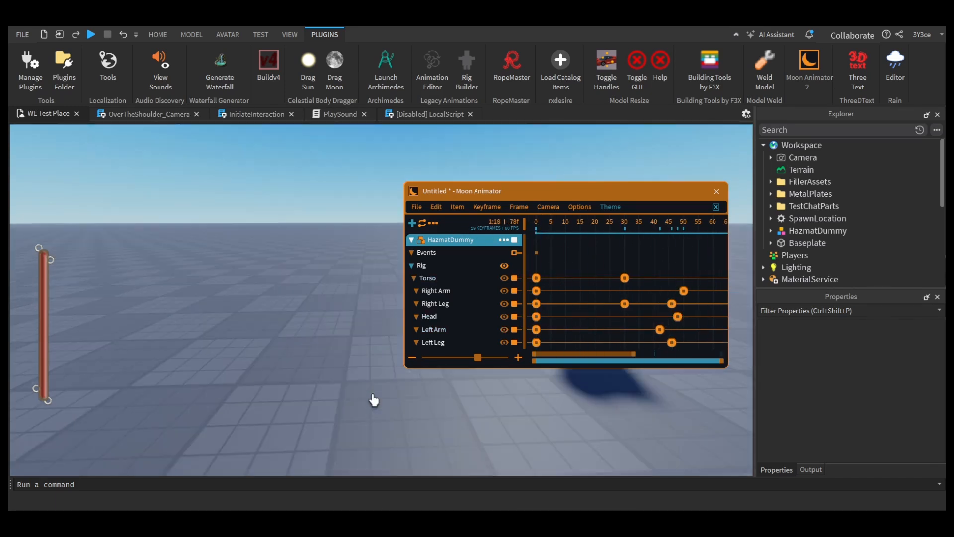
left_click(624, 278)
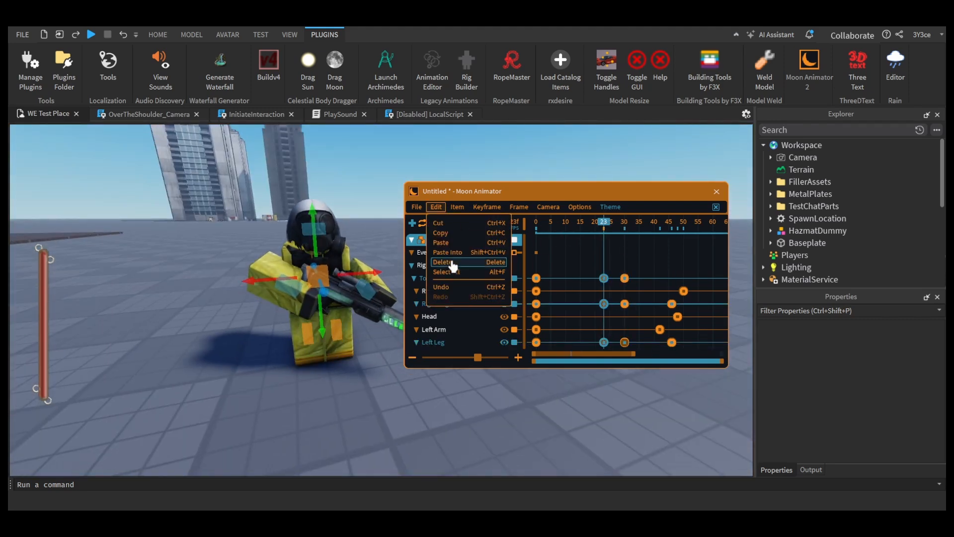
left_click(452, 262)
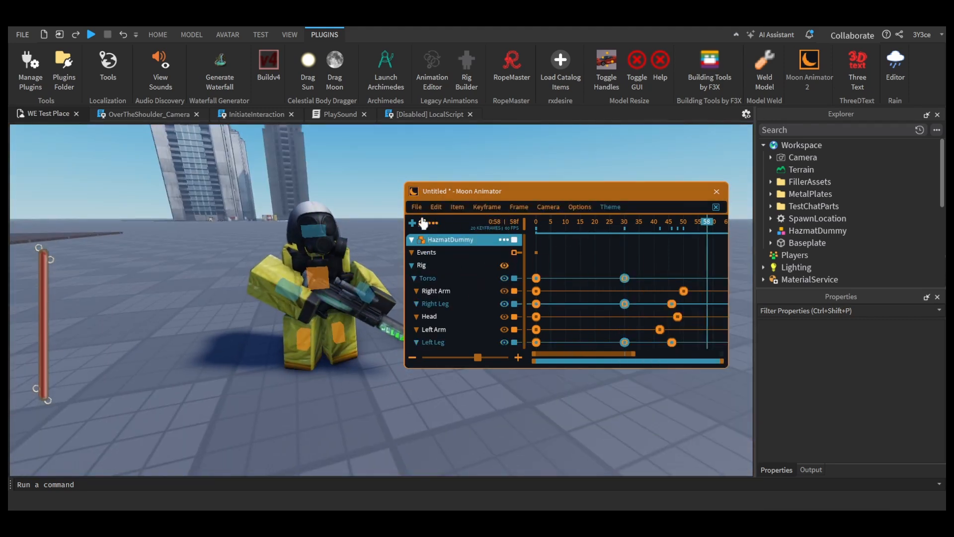
left_click(675, 317)
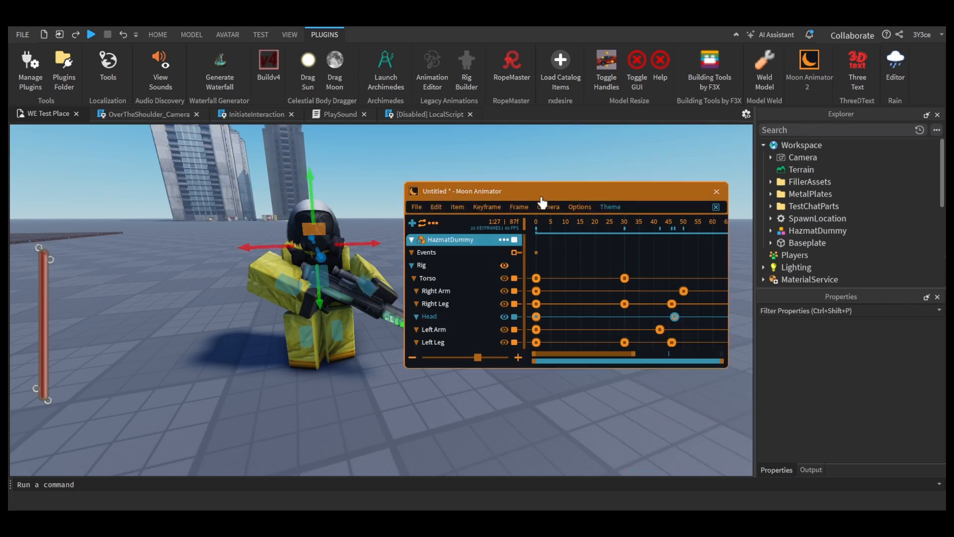
Step: Save the animation file as Haz_Idle
left_click(436, 207)
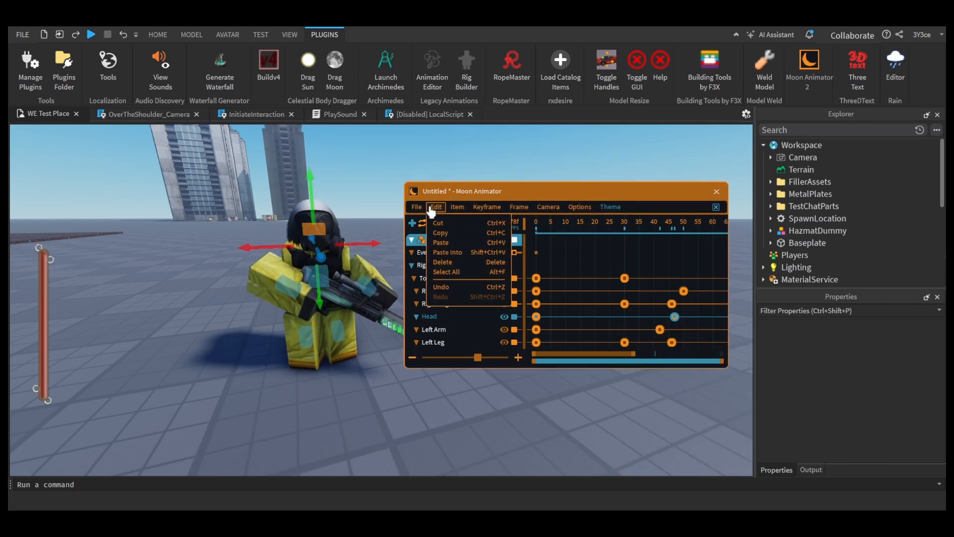
left_click(475, 262)
key("Return")
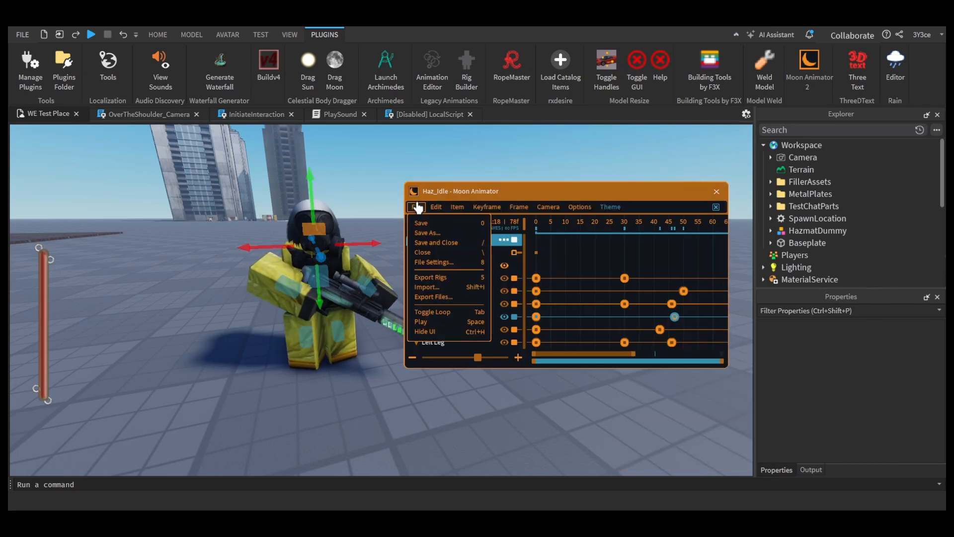
Step: Adjust the file settings of Haz_Idle, then save and close the file
left_click(434, 262)
left_click(499, 358)
left_click(481, 389)
left_click(447, 379)
left_click(417, 208)
left_click(436, 242)
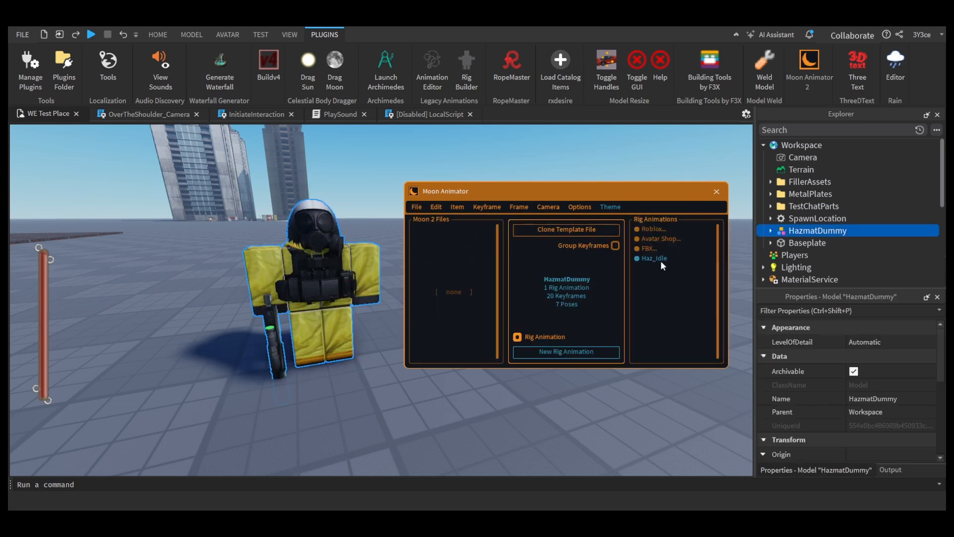
Step: Open the Haz_Idle rig animation of HazmatDummy
left_click(658, 258)
left_click(434, 207)
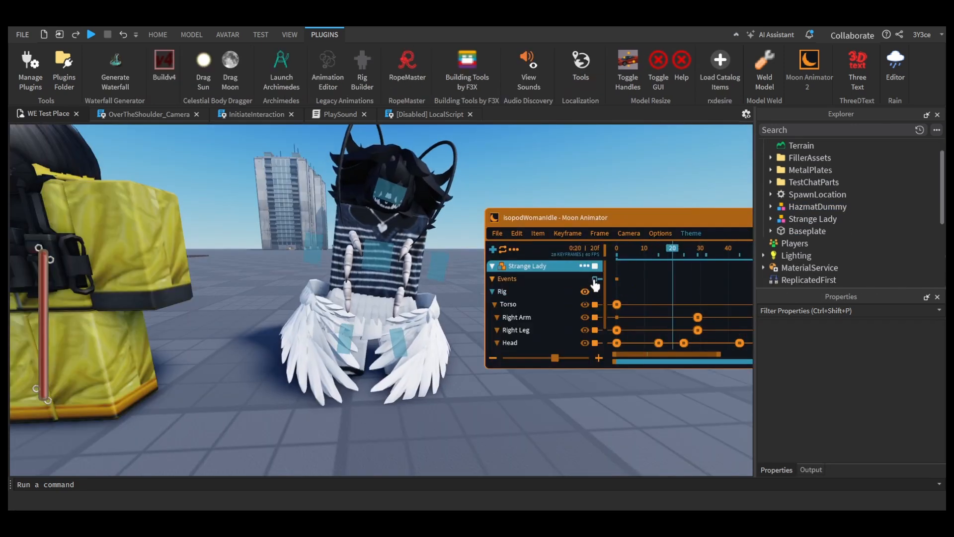
Step: Play back the Erosion Man rig's animation in Moon Animator
left_click_drag(647, 218, 620, 243)
key("a")
right_click_drag(497, 192, 497, 192)
key("d")
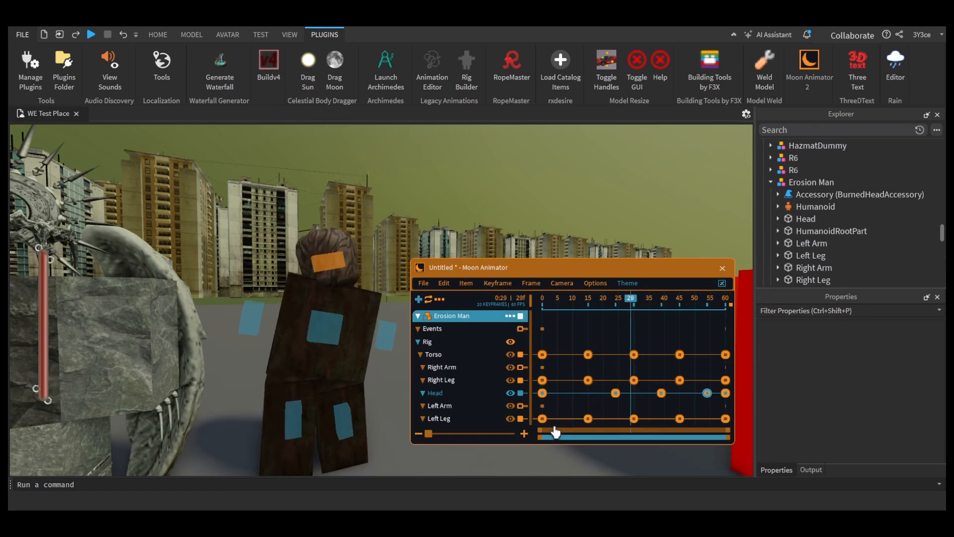
key("space")
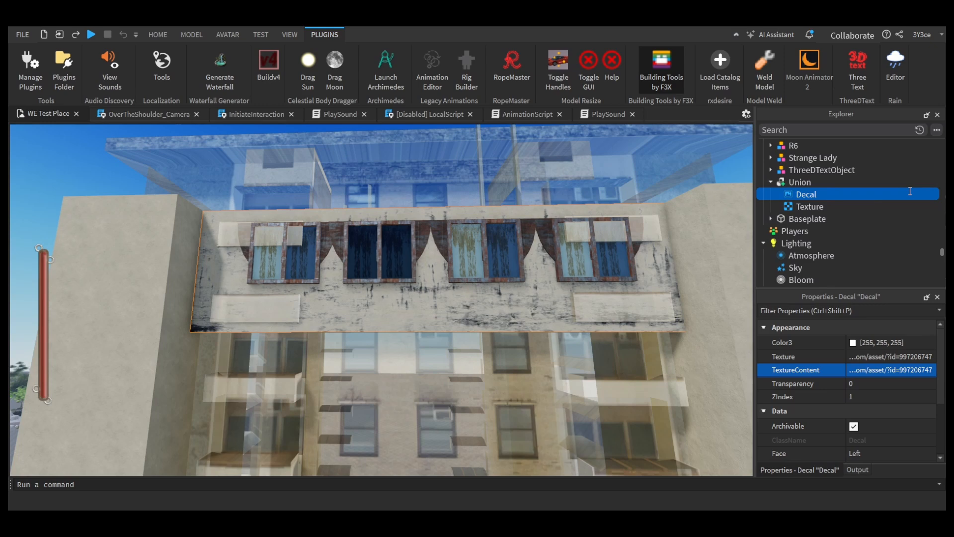
Step: Delete the decal from the Union and assign its image asset 997206747 to the Union's Texture object
left_click(889, 357)
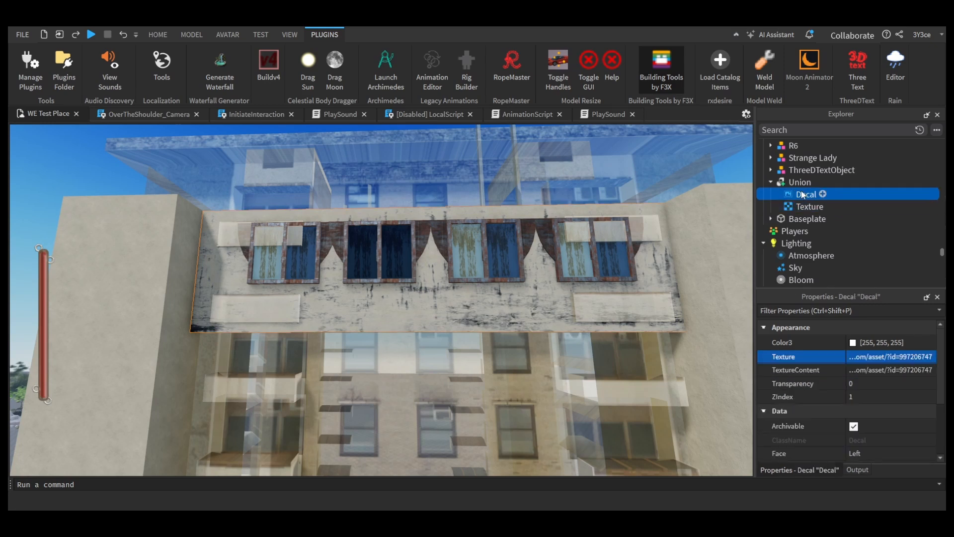
key("Delete")
left_click(810, 195)
left_click(910, 396)
Step: Set the Union texture's tiling to 73 studs per tile in U and 16 studs per tile in V
scroll(894, 388, "down", 1)
left_click(880, 356)
left_click(879, 369)
type("1")
left_click(882, 356)
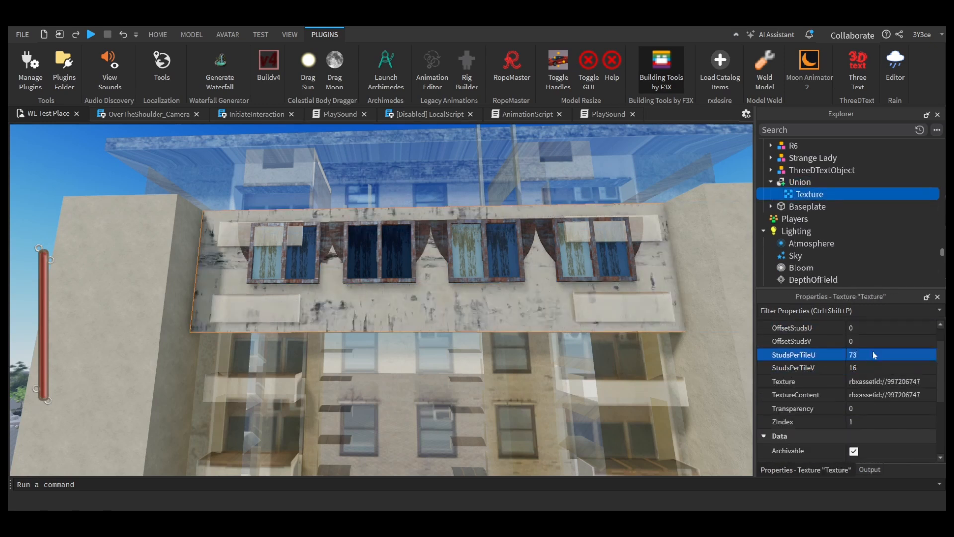
left_click(879, 409)
left_click(801, 182)
left_click(809, 194)
left_click(867, 355)
type("73")
left_click(864, 369)
type("16")
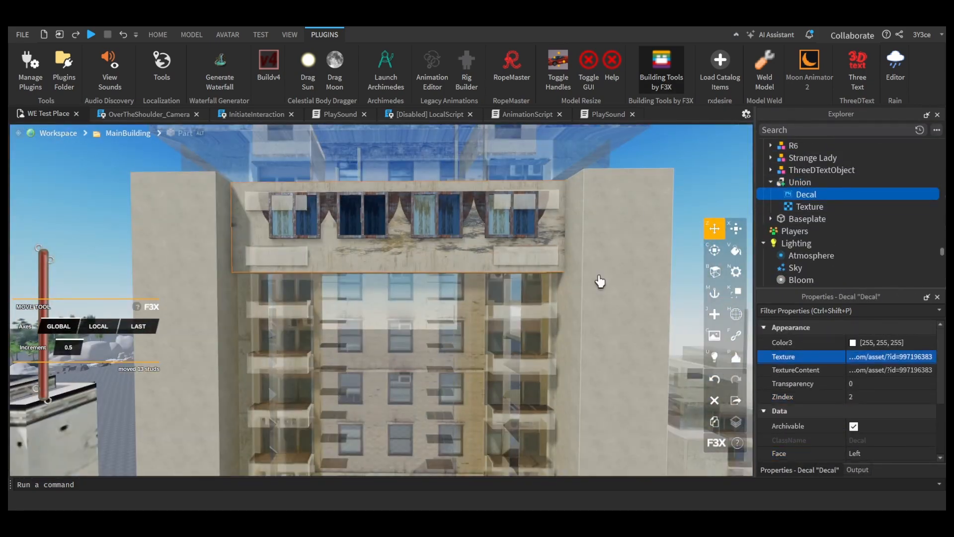
Step: Duplicate the decal on the Union and open its texture ID for editing
key("ctrl+d")
left_click(863, 357)
left_click(810, 218)
left_click(806, 194)
left_click(483, 235, "shift")
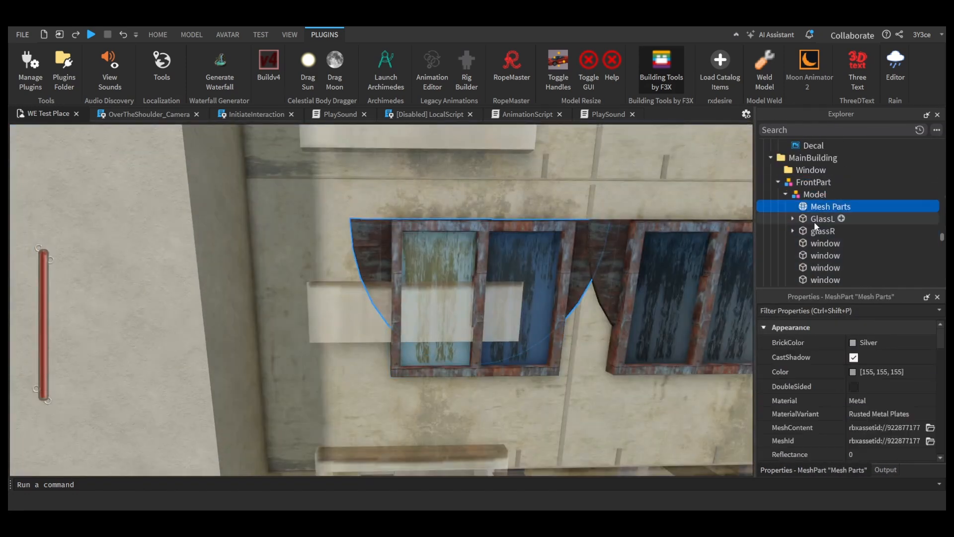
left_click(847, 221)
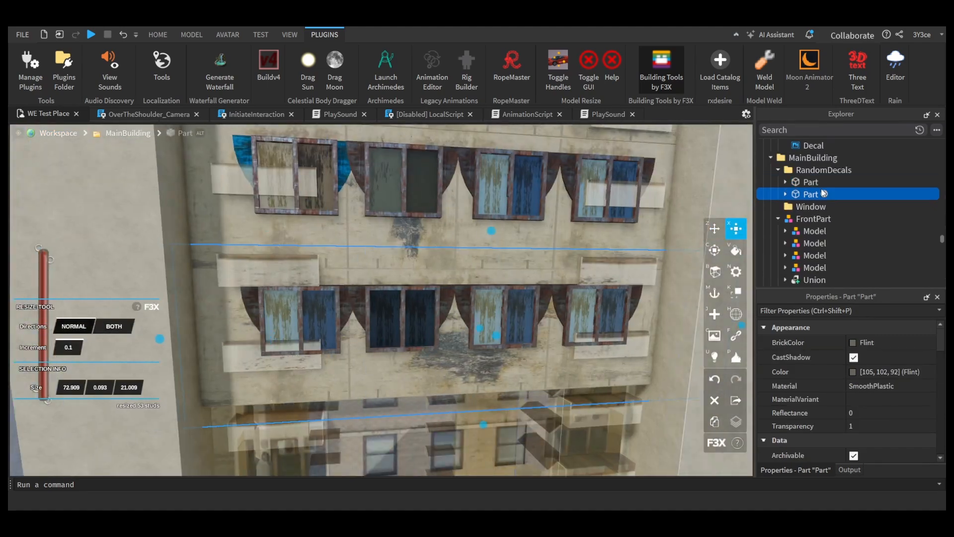
left_click(352, 336)
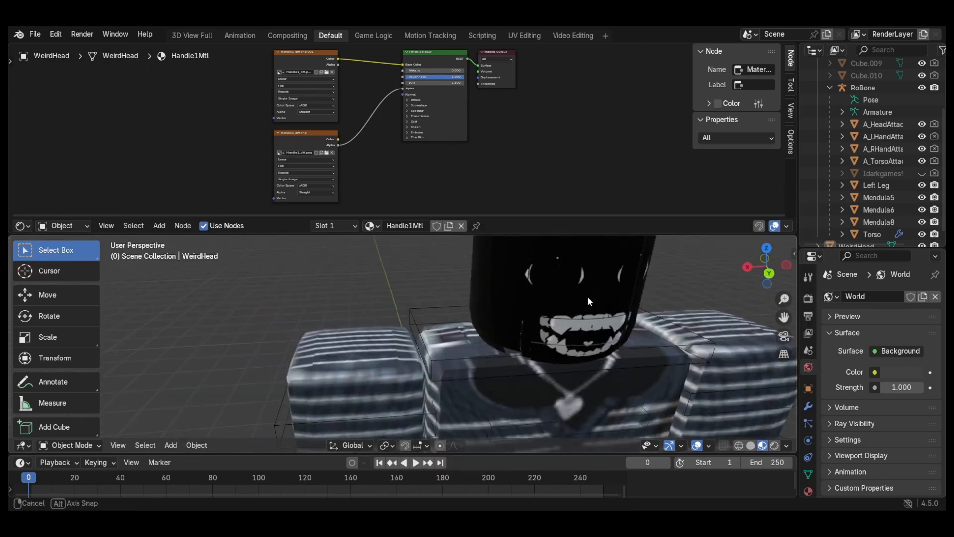
key("Delete")
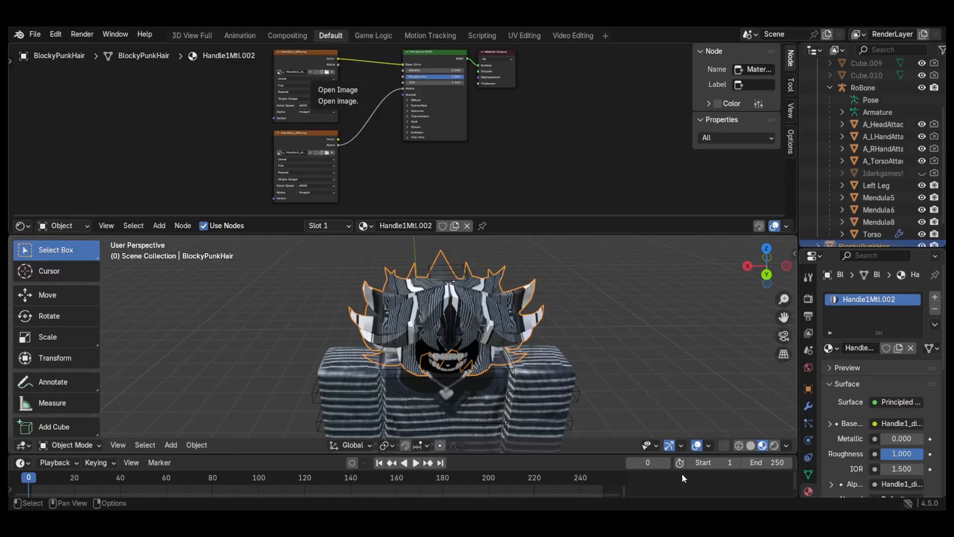
middle_click_drag(477, 328, 375, 318)
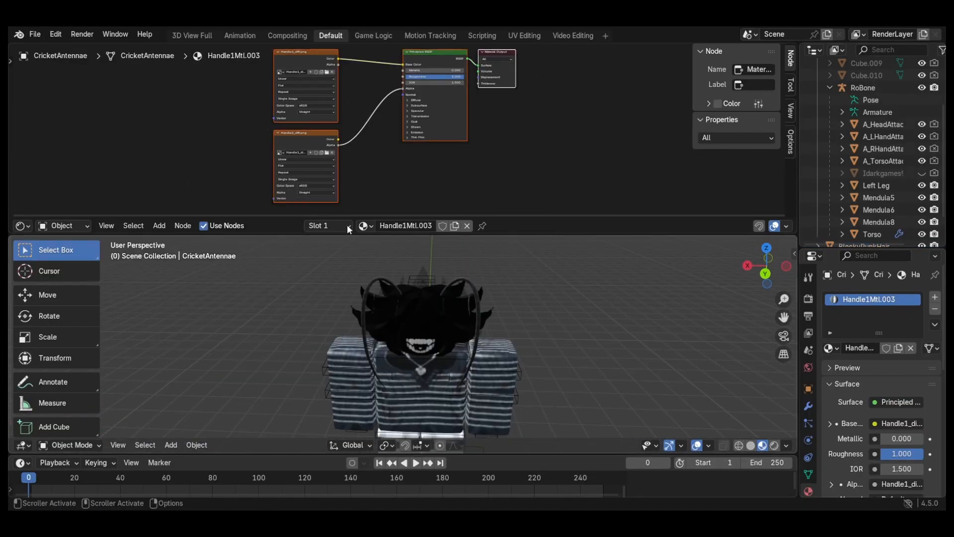
scroll(604, 404, "up", 5)
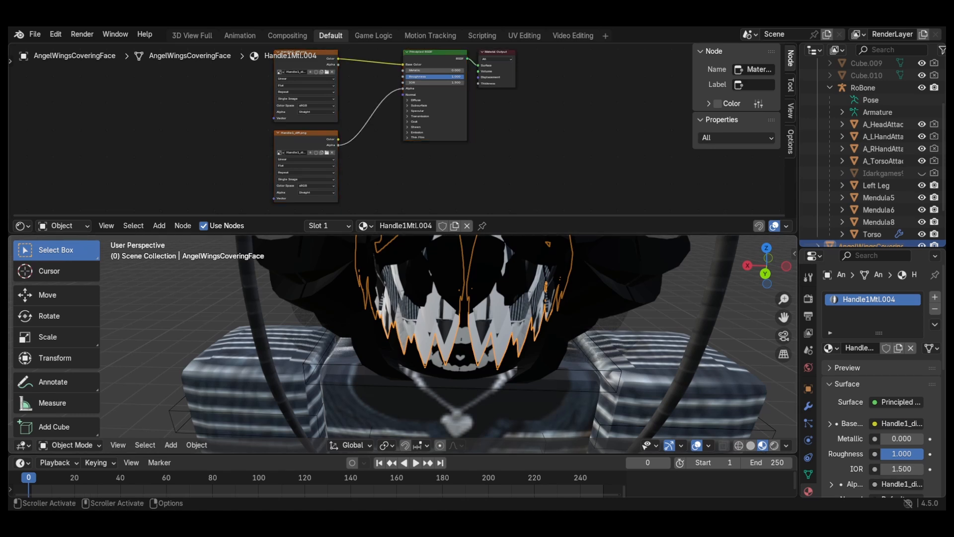
scroll(430, 264, "down", 5)
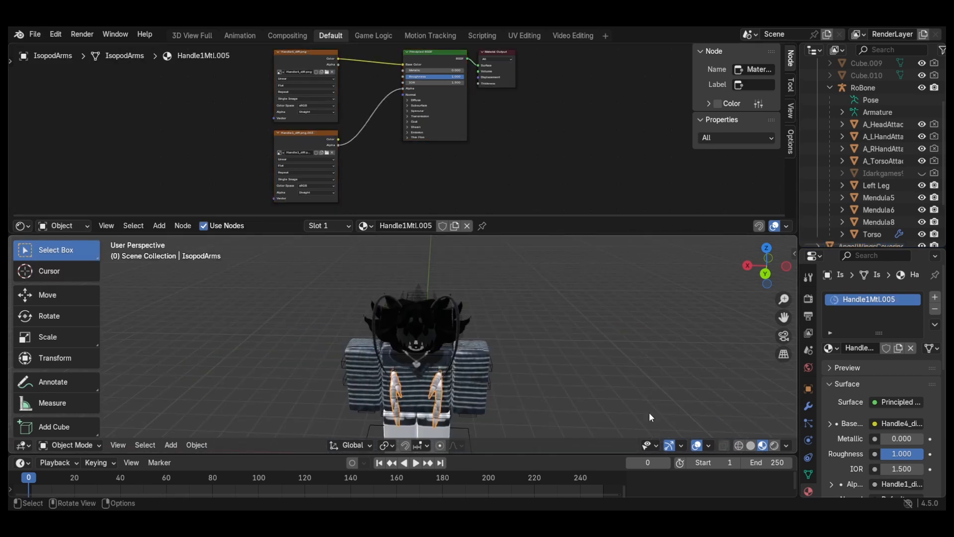
scroll(923, 192, "down", 2)
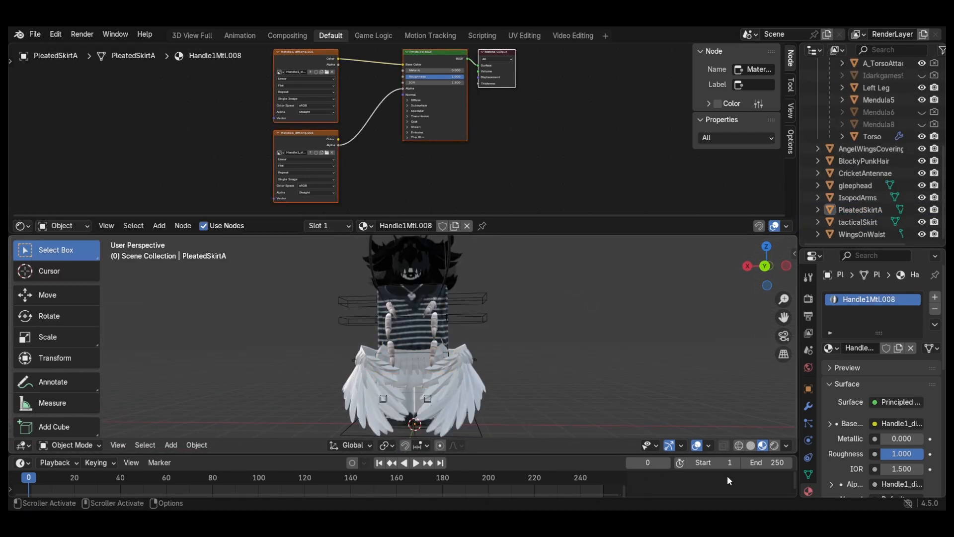
Step: In Blender, delete the color image texture node from the AngelWingsCoveringFace material and set its base color to black
middle_click_drag(586, 343, 627, 339)
left_click(856, 186)
left_click(870, 149)
middle_click_drag(500, 259, 521, 308)
left_click(311, 71)
key("x")
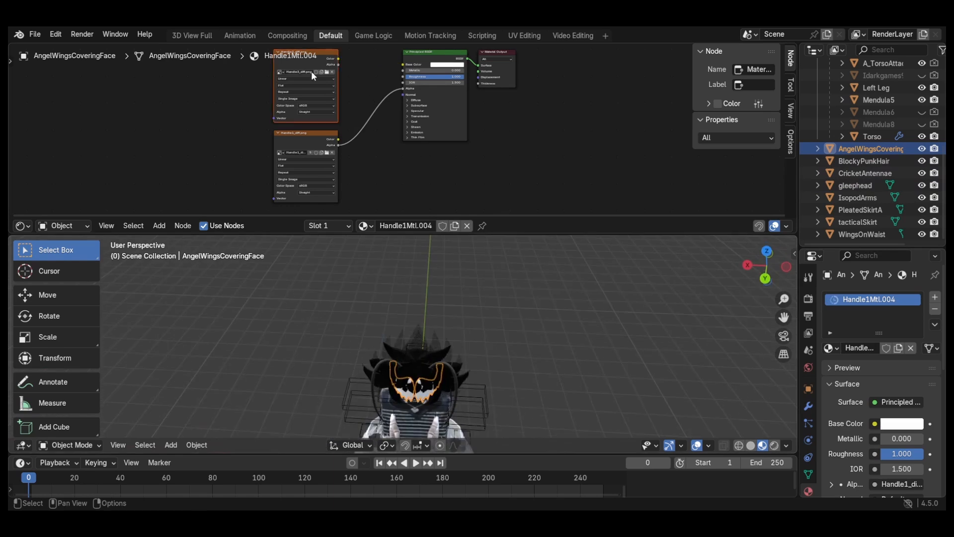
scroll(388, 109, "up", 1)
left_click(440, 109)
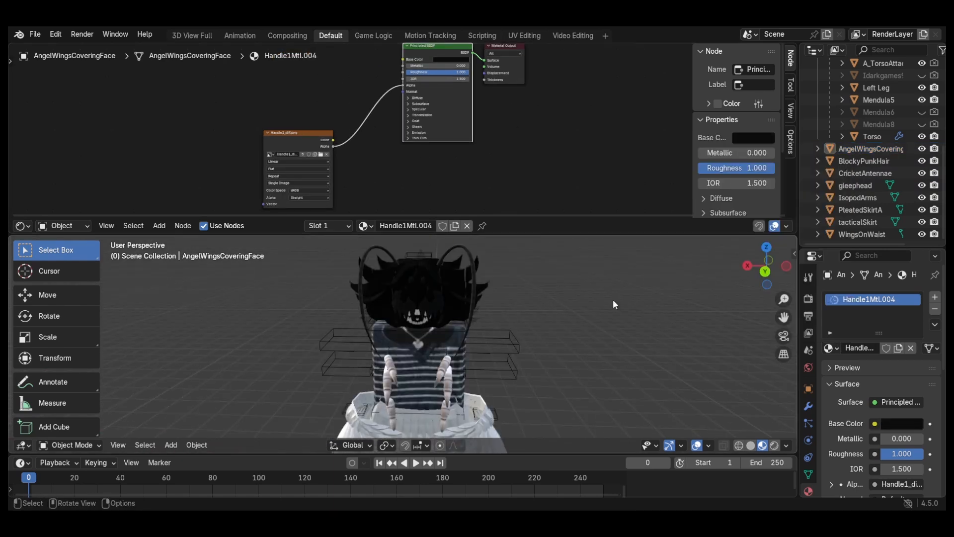
Step: Parent AngelWingsCoveringFace, BlockyPunkHair, CricketAntennae and gleephead to A_HeadAttachments
left_click(35, 34)
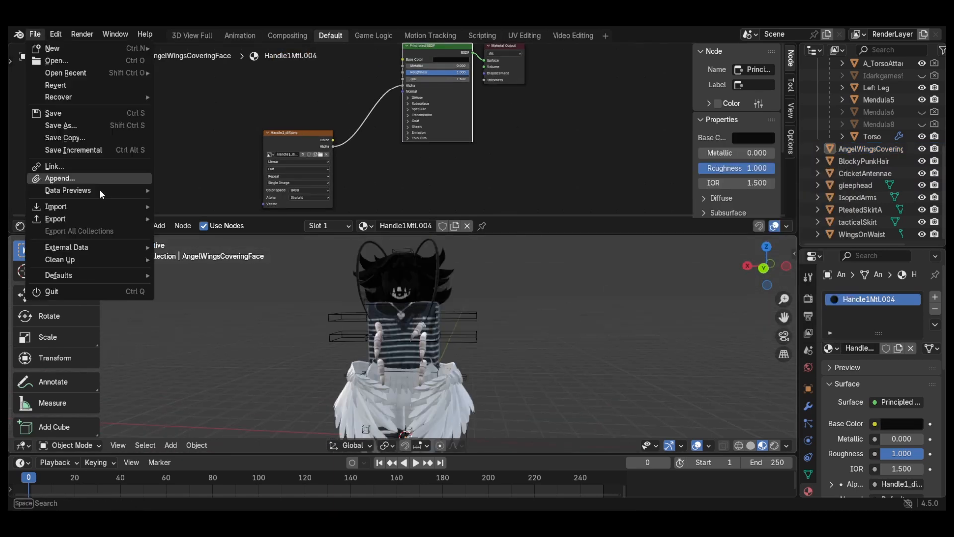
left_click(865, 149)
left_click(864, 162, "ctrl")
left_click(863, 174, "ctrl")
left_click(862, 186, "ctrl")
scroll(862, 169, "up", 2)
left_click(879, 76, "ctrl")
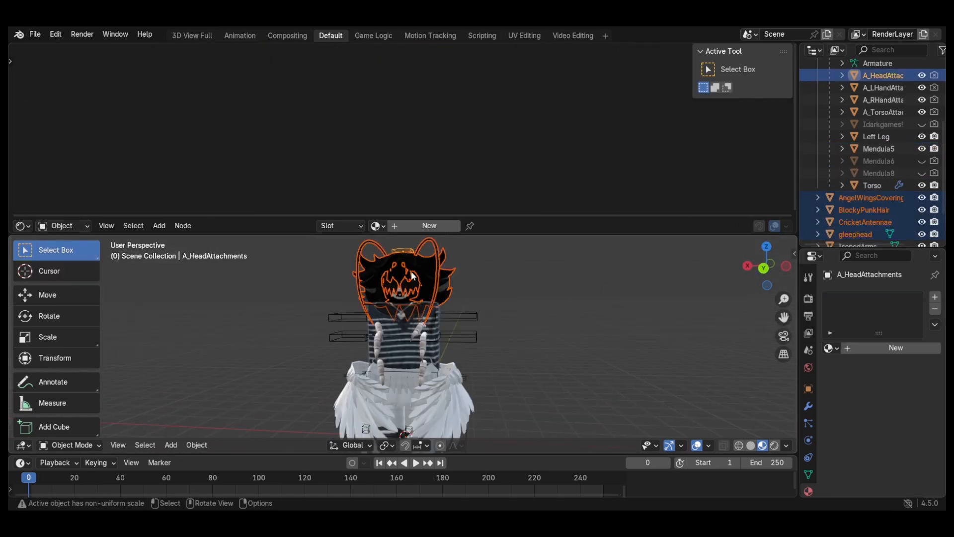
key("ctrl+p")
left_click(405, 276)
Step: Parent the avatar's body accessories to A_TorsoAttachments
left_click(863, 198)
scroll(870, 169, "up", 2)
left_click(878, 112, "ctrl")
key("ctrl+p")
Step: Add a camera to the scene from the back view of the avatar and enlarge the 3D viewport
left_click(764, 268)
scroll(614, 325, "down", 2)
left_click(171, 444)
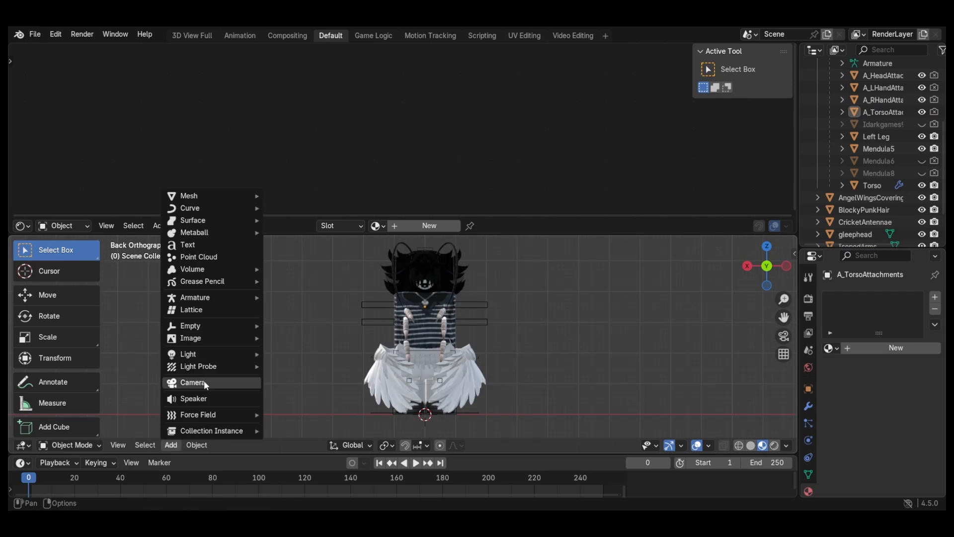
left_click(206, 384)
left_click_drag(530, 235, 530, 58)
Step: Move the camera vertically along Z and rotate it about the Z axis
key("g")
key("z")
left_click(348, 318)
key("r")
key("z")
left_click(397, 288)
Step: Move the camera along X and Y until the avatar sits centered in the camera frame
key("g")
key("x")
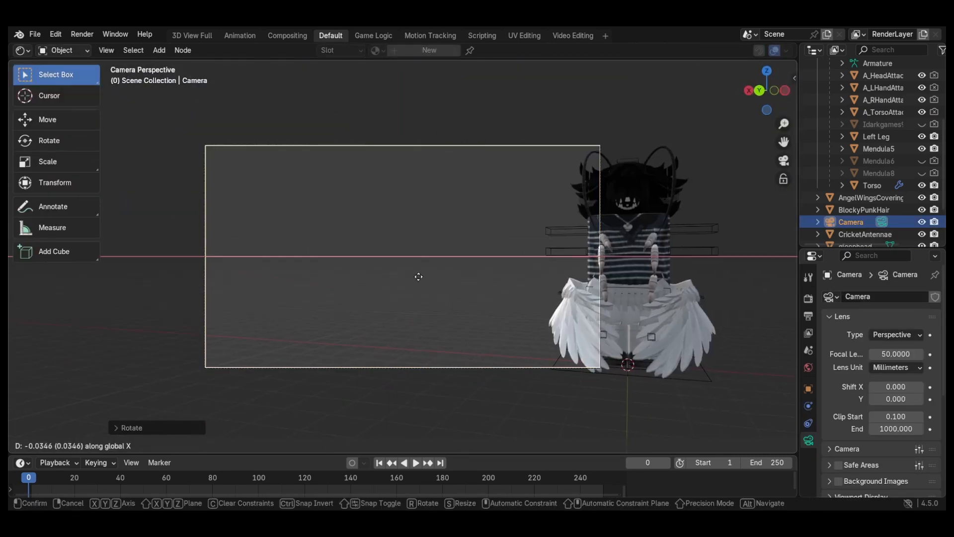
left_click(448, 308)
key("g")
key("y")
left_click(463, 283)
key("g")
key("x")
left_click(467, 278)
Step: Put the RoBone armature in Pose Mode and rotate its Upper bone about the global X axis
left_click(474, 253)
left_click(70, 442)
left_click(74, 404)
left_click(447, 257)
key("r")
key("x")
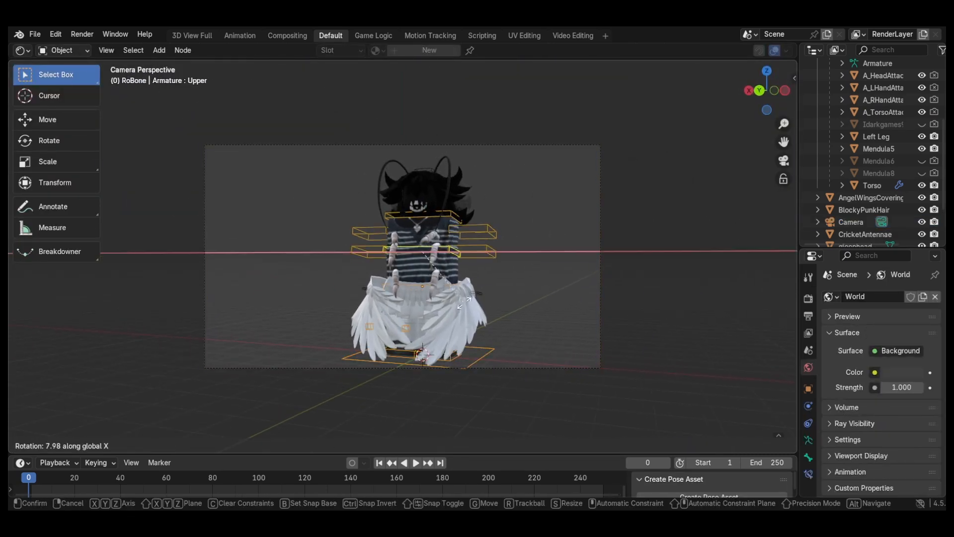
left_click(487, 348)
Step: Rotate the avatar's head bone about the X axis
left_click(423, 218)
key("r")
key("x")
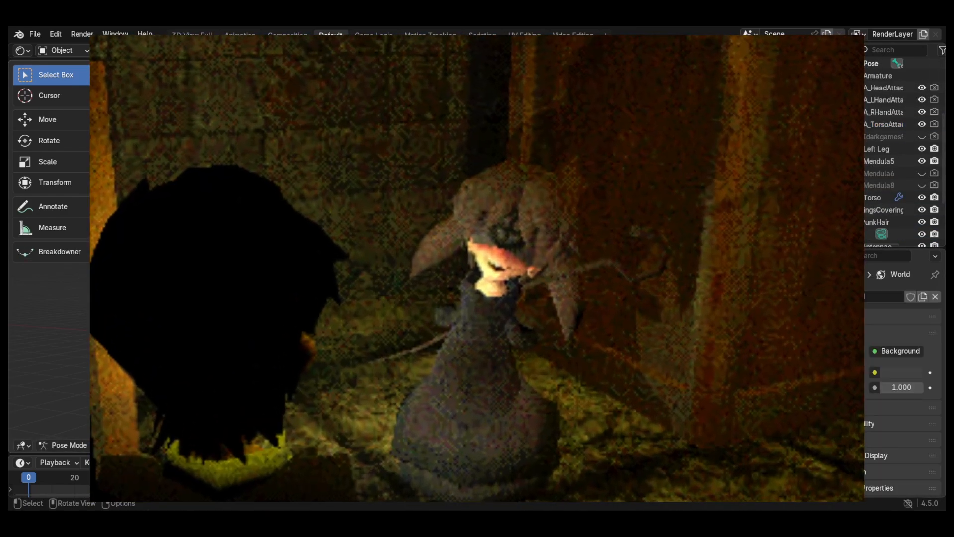
Step: Move the leg bone L K.001 and rotate it about the Z axis
key("g")
left_click(443, 362)
key("r")
key("z")
left_click(461, 355)
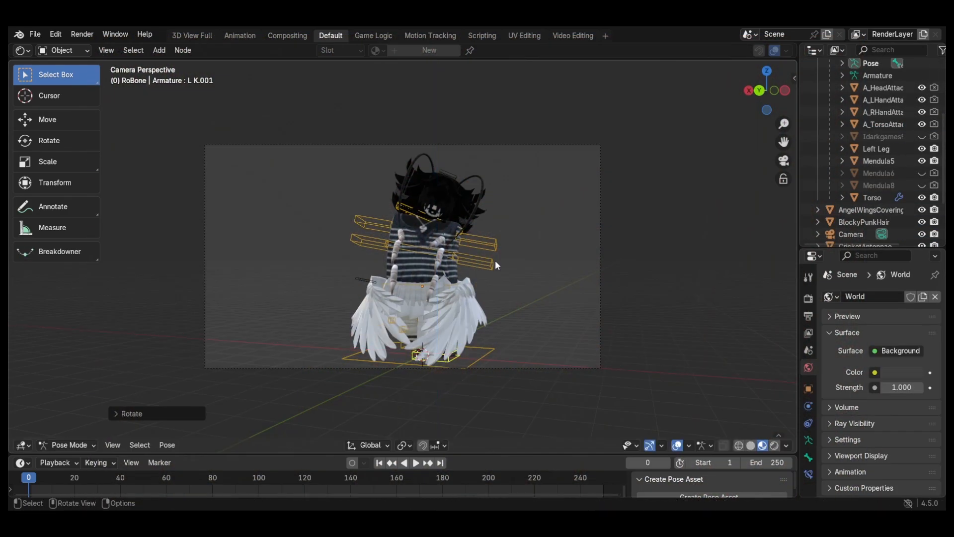
Step: Select the camera and shift it along X to reframe the posed avatar
left_click(600, 177)
key("g")
key("x")
left_click(541, 285)
key("g")
key("x")
left_click(492, 279)
Step: Enable viewport denoising in the render sampling settings
left_click(809, 299)
scroll(849, 345, "down", 4)
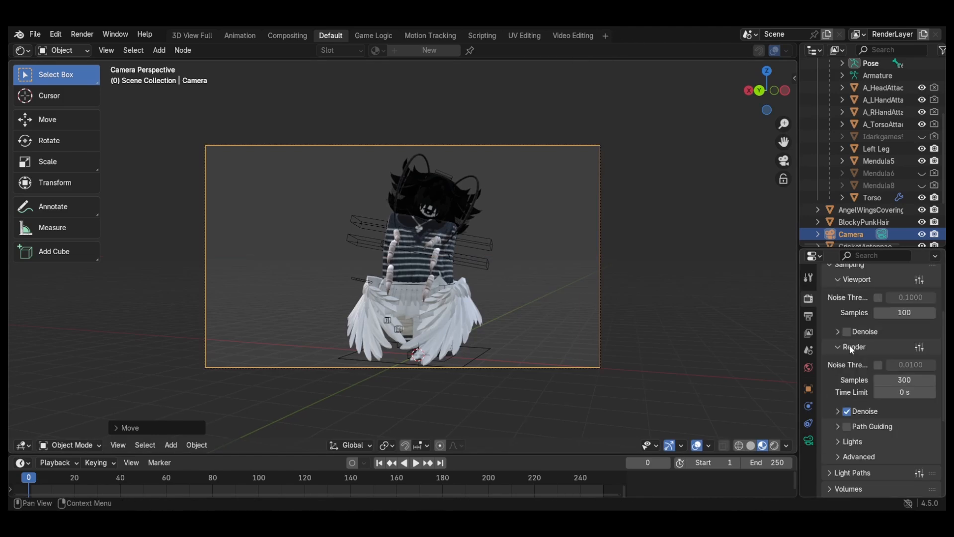
left_click(847, 358)
scroll(843, 362, "down", 8)
Step: Add a Shading workspace and switch its node editor to the World shader
left_click(606, 36)
left_click(658, 95)
left_click(206, 309)
left_click(205, 349)
Step: Replace the World's Background node with an Environment Texture node connected to the World Output surface
left_click_drag(511, 406, 472, 341)
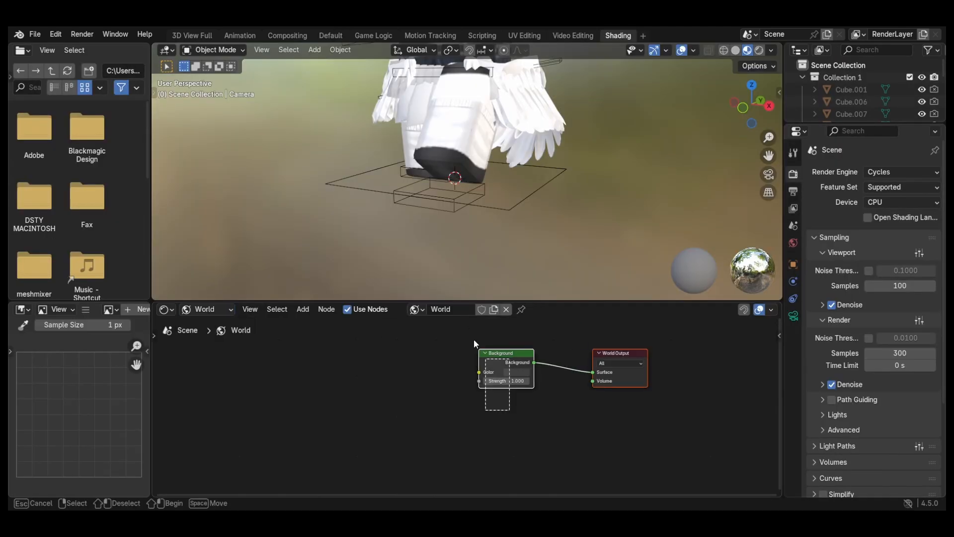
key("x")
right_click(503, 357)
left_click(737, 287)
left_click(473, 384)
left_click(35, 34)
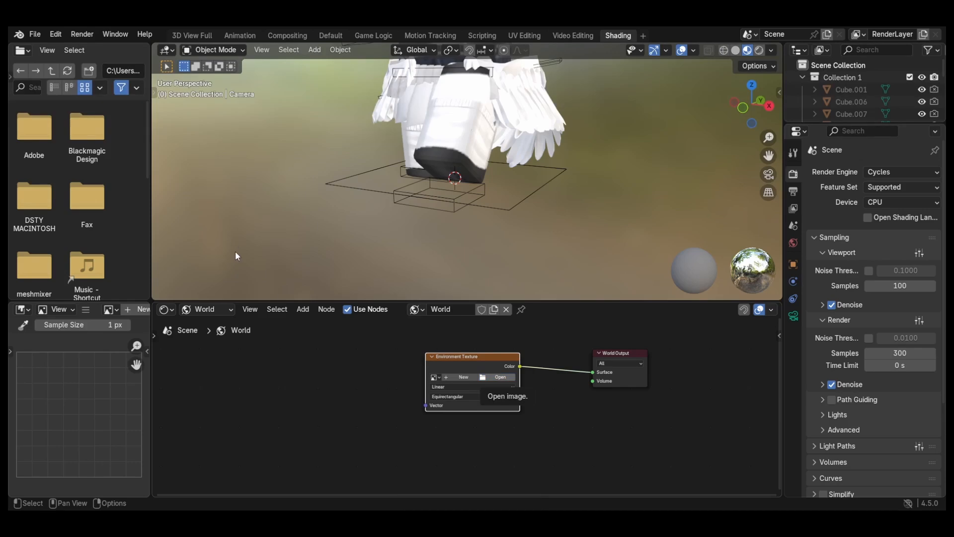
Step: Return to the Default workspace and show the avatar in Material Preview shading
left_click(330, 37)
scroll(581, 367, "up", 1)
left_click(762, 445)
scroll(565, 377, "down", 3)
middle_click_drag(564, 377, 368, 238)
scroll(368, 238, "down", 5)
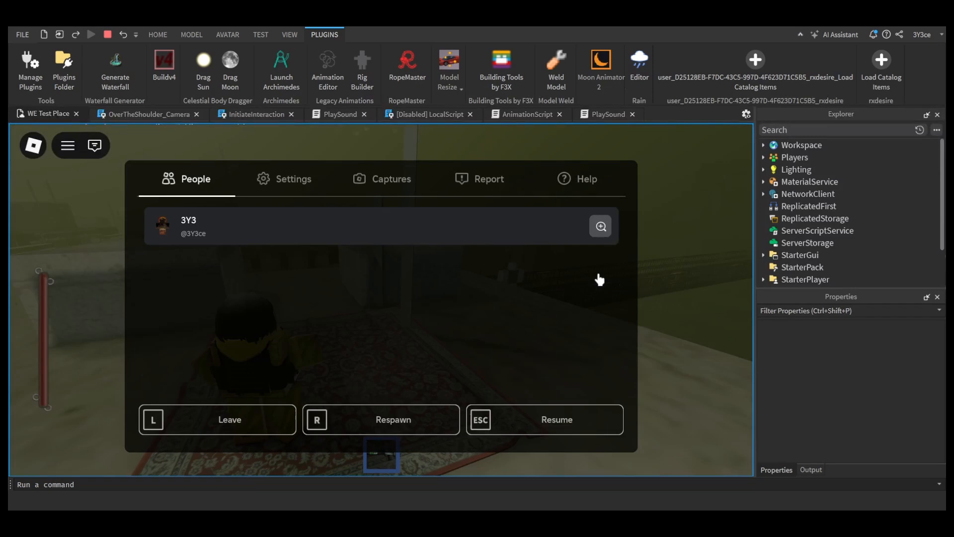
Step: In a Roblox Studio playtest, walk the hazmat character across the rooftop and along the rusty bridge to examine the foggy map
key("Escape")
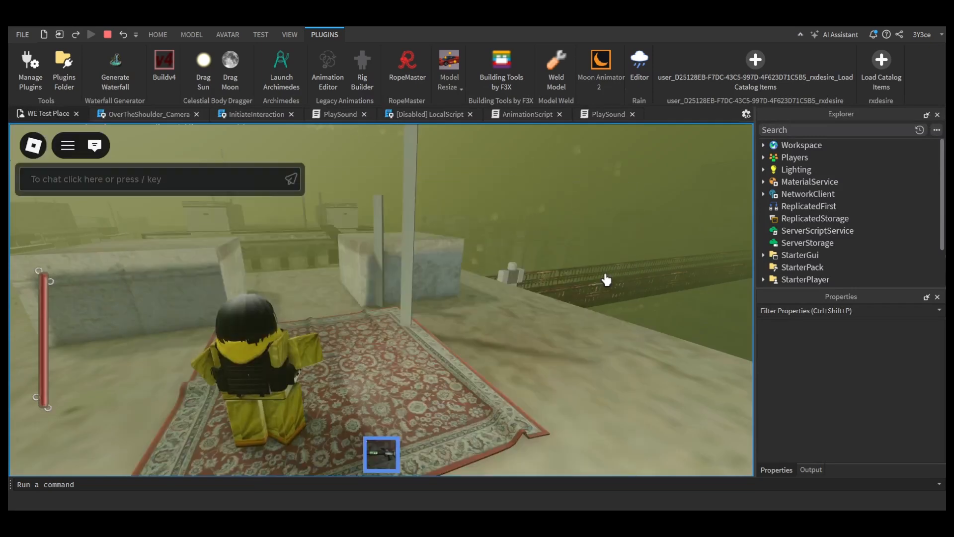
key("w")
key("w")
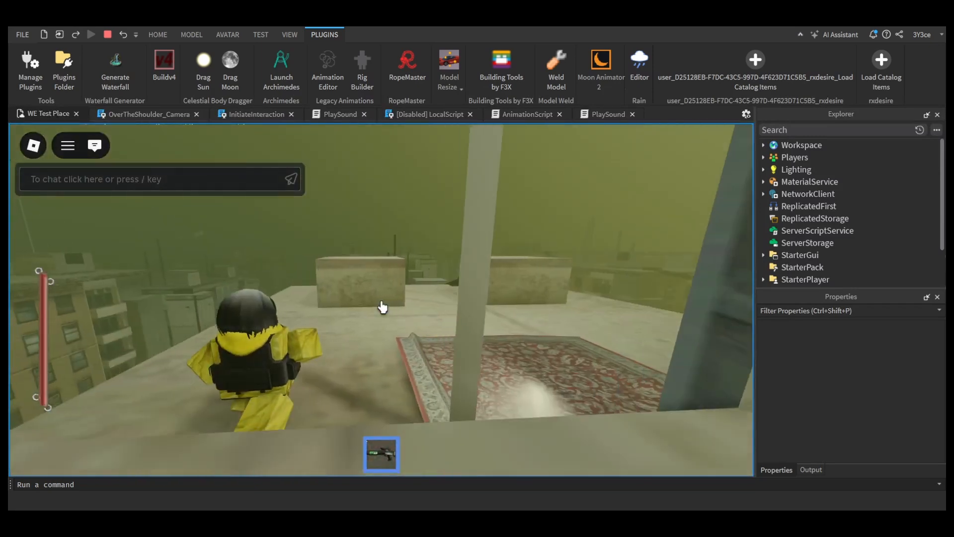
key("w")
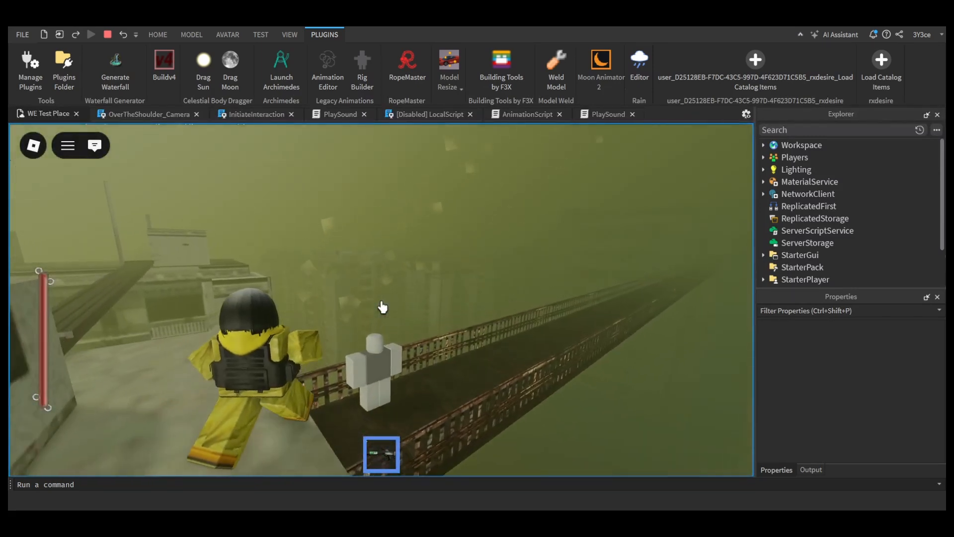
key("w")
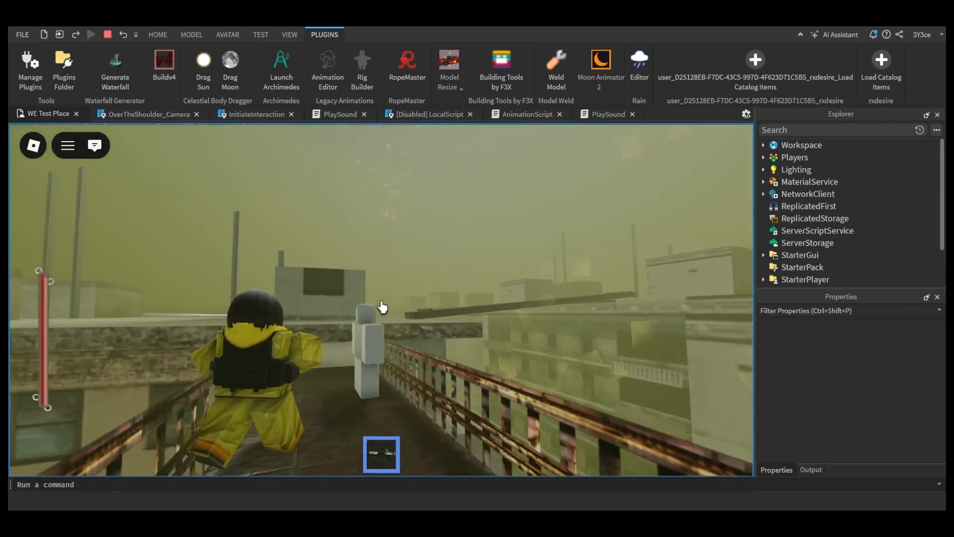
key("w")
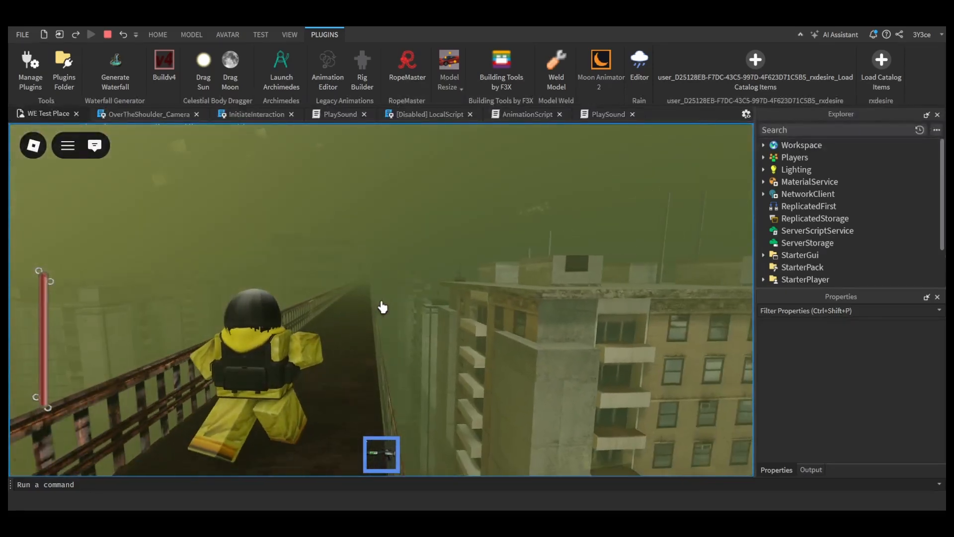
key("w")
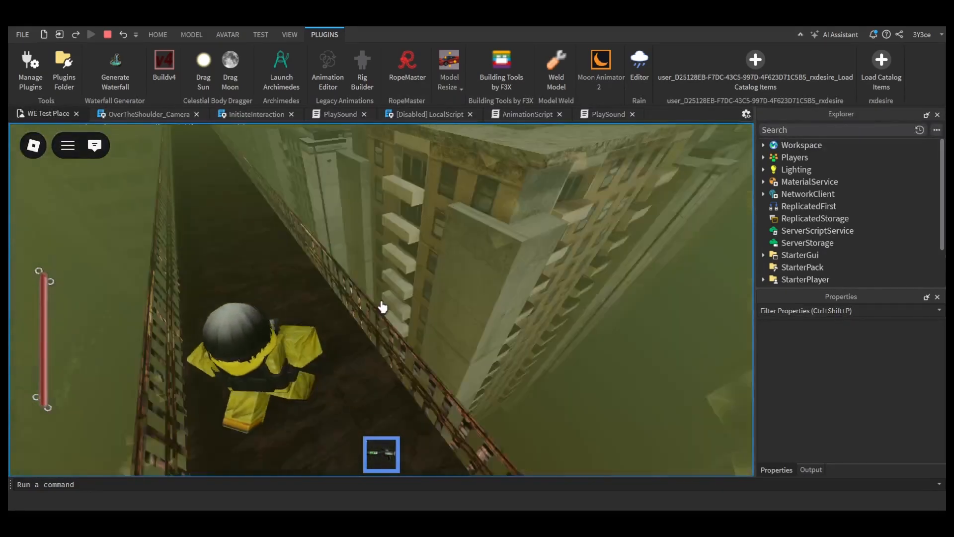
key("w")
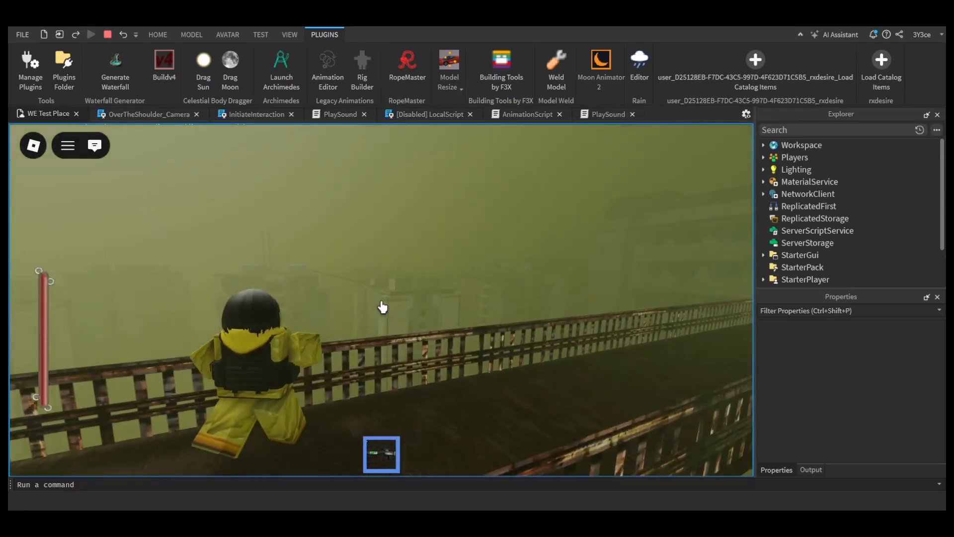
Step: Set the Atmosphere's Density to 0.7 in the running playtest and resume walking along the rusty bridge
key("Escape")
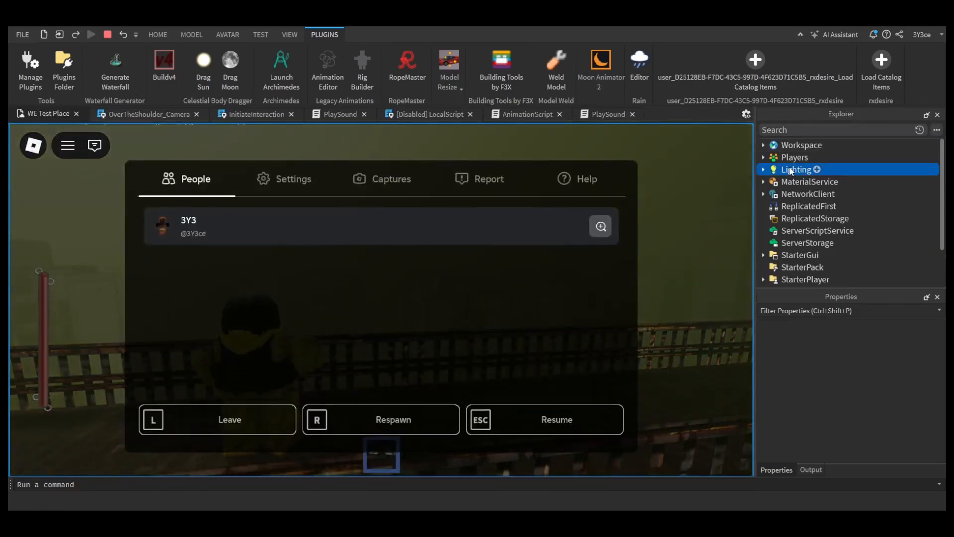
left_click(764, 170)
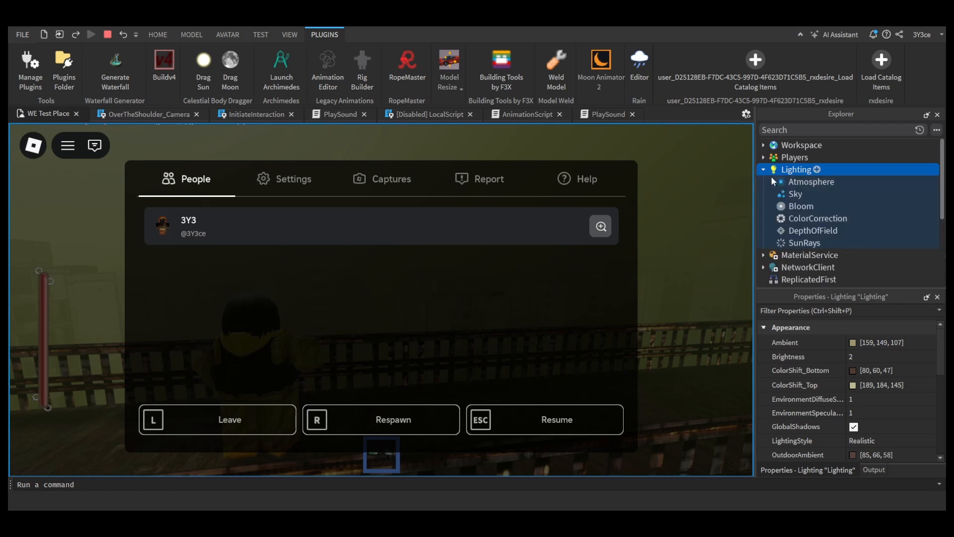
left_click(788, 183)
left_click(876, 341)
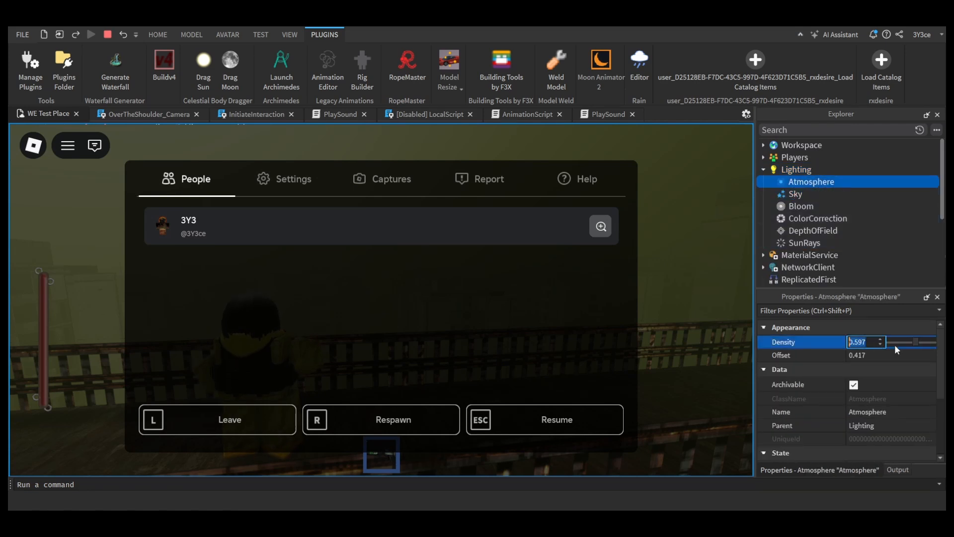
type("0.7")
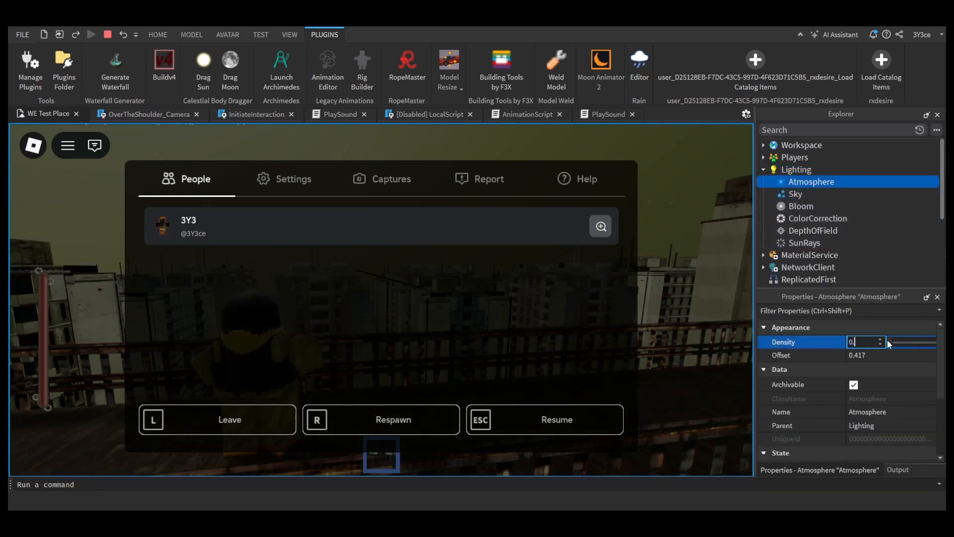
key("Return")
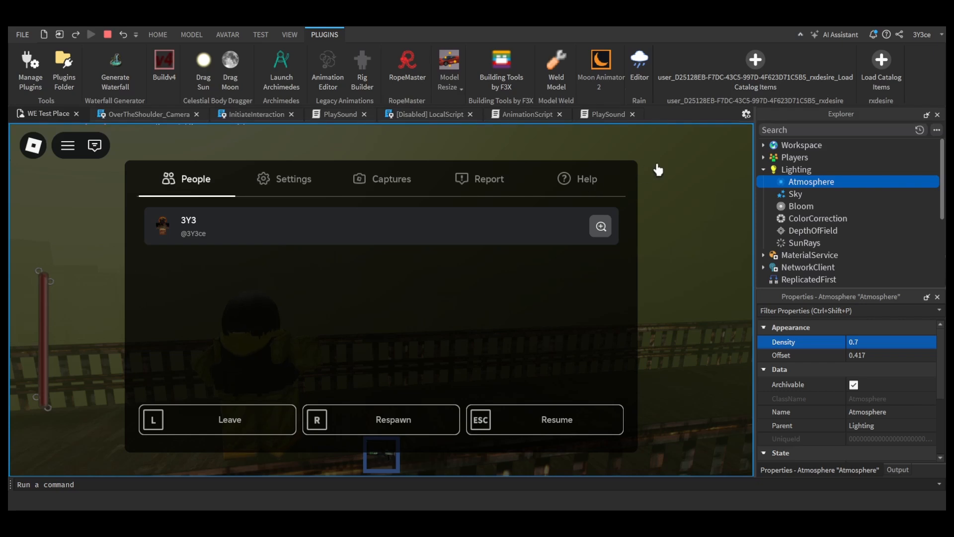
key("Escape")
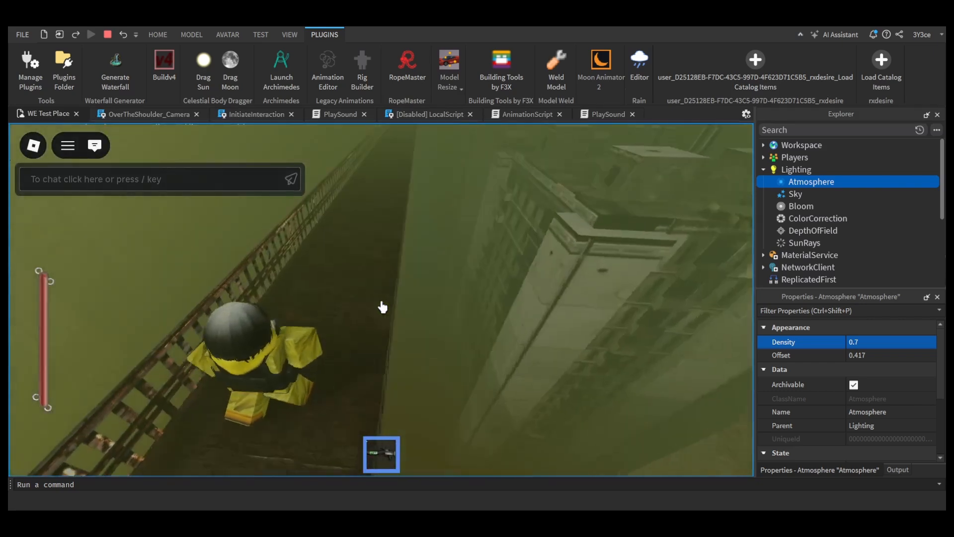
key("w")
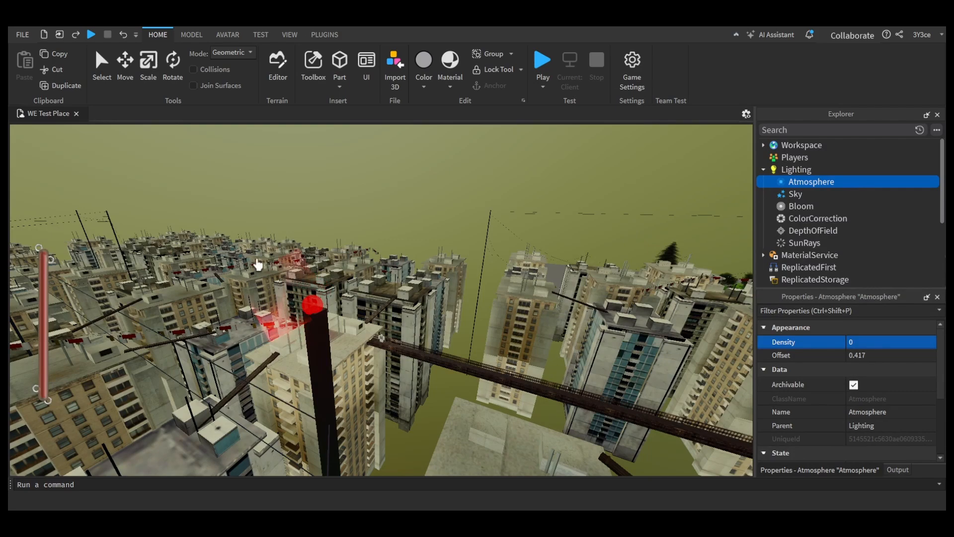
right_click_drag(257, 264, 476, 308)
key("w")
key("w")
key("w")
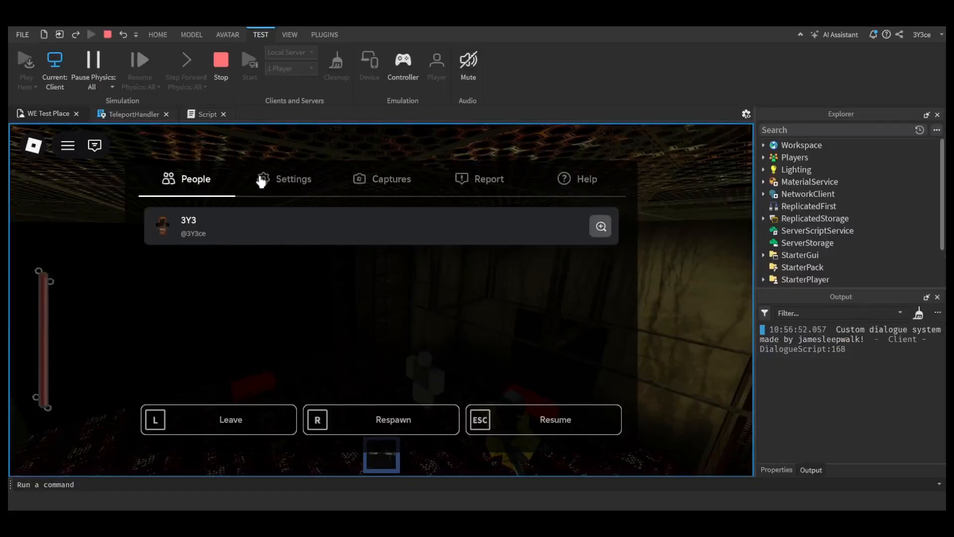
Step: Walk the hazmat character around the mannequin and between the red door pads to test teleporting, and stop the playtest
left_click(262, 180)
scroll(376, 272, "down", 1)
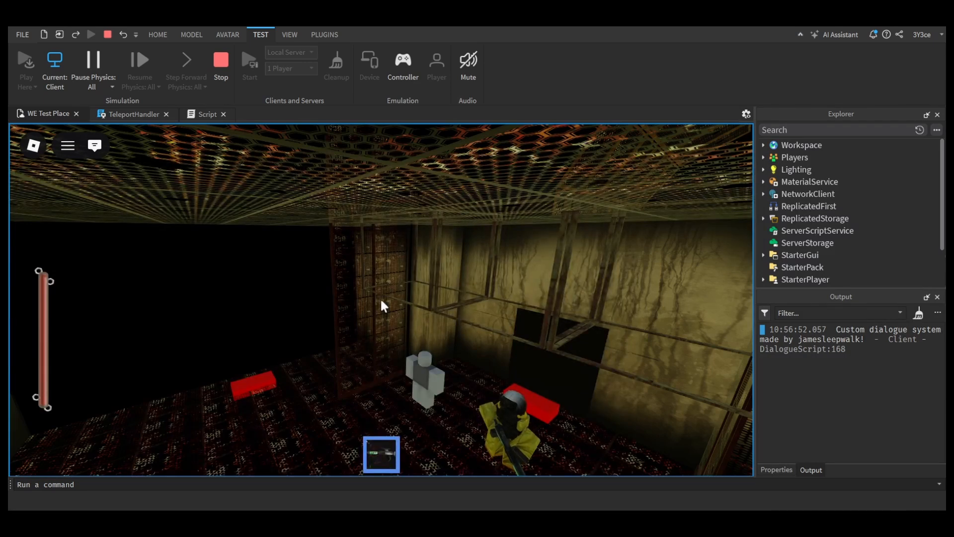
key("a")
key("a")
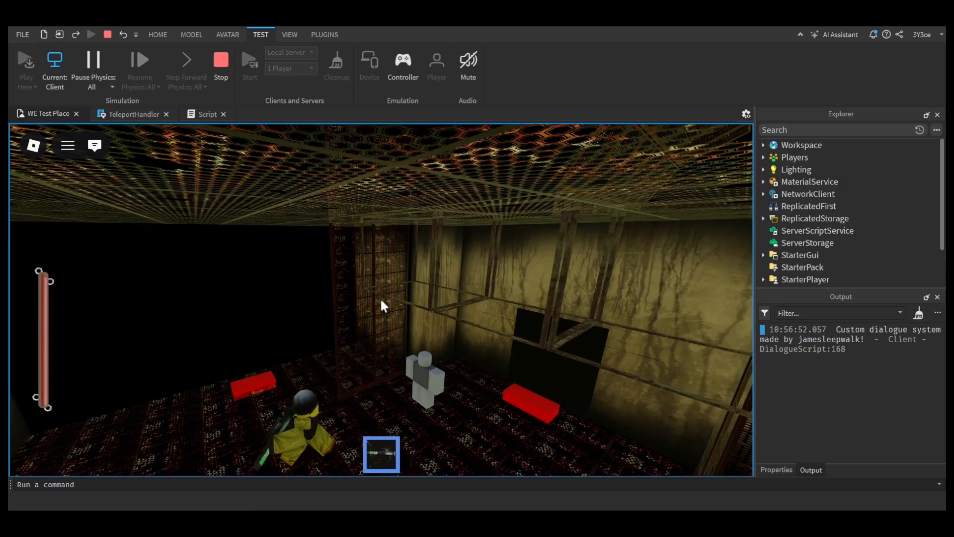
key("Escape")
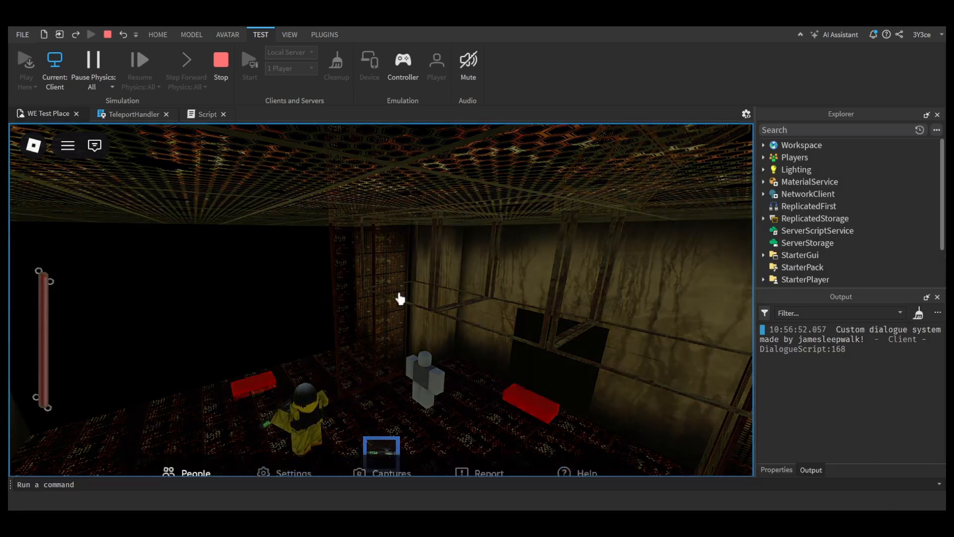
key("Escape")
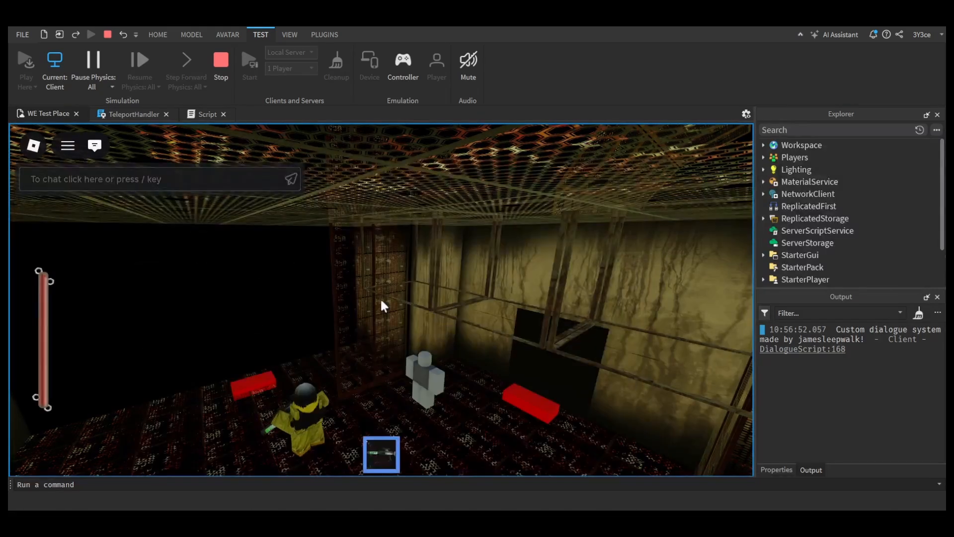
key("w")
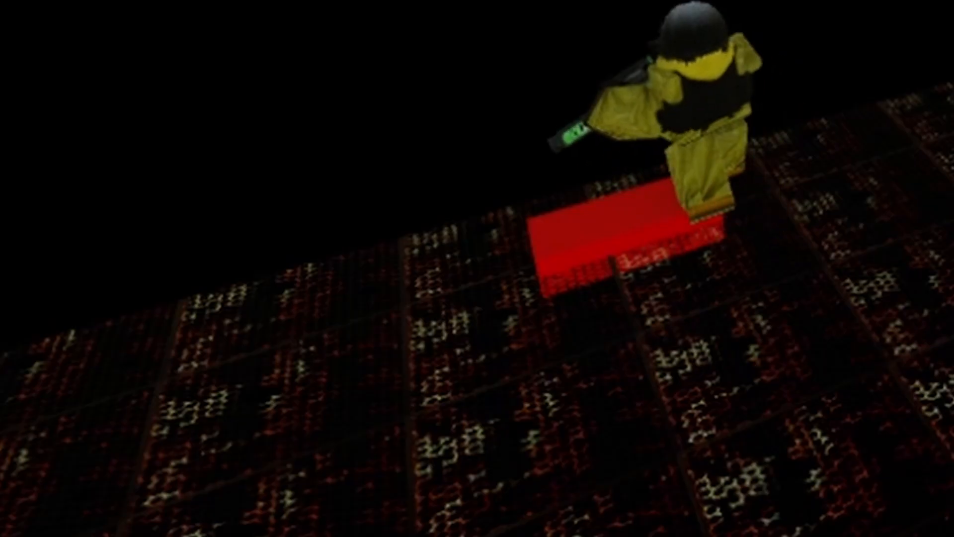
key("s")
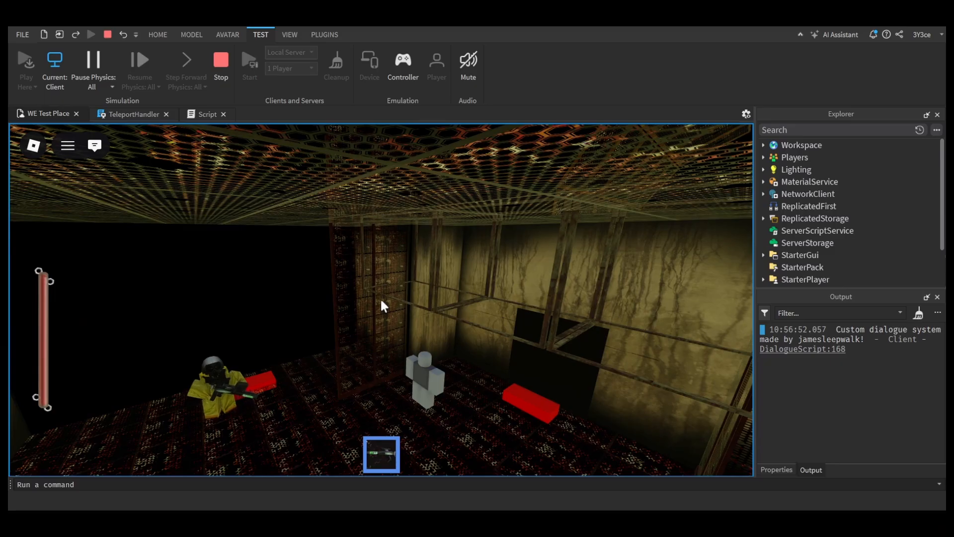
key("s")
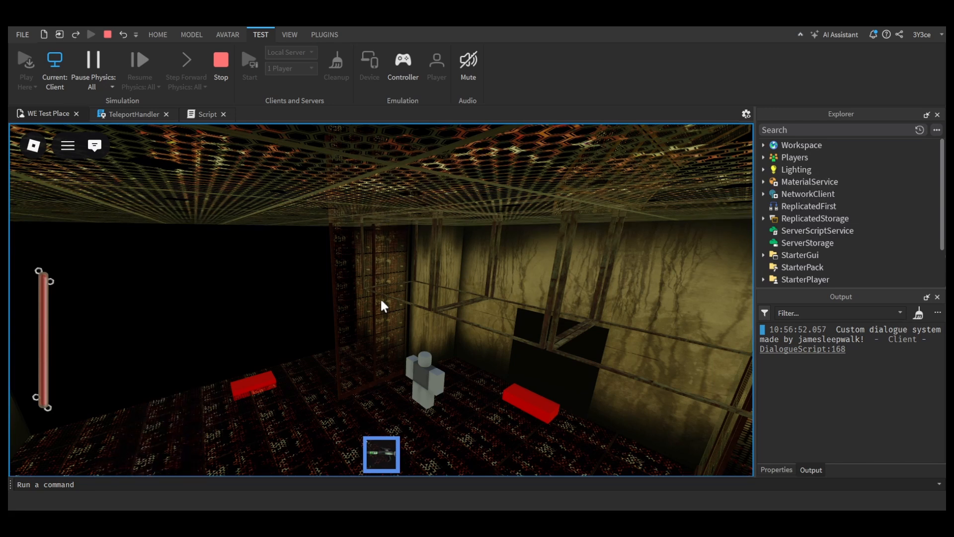
key("w")
key("a")
key("s")
key("w")
key("d")
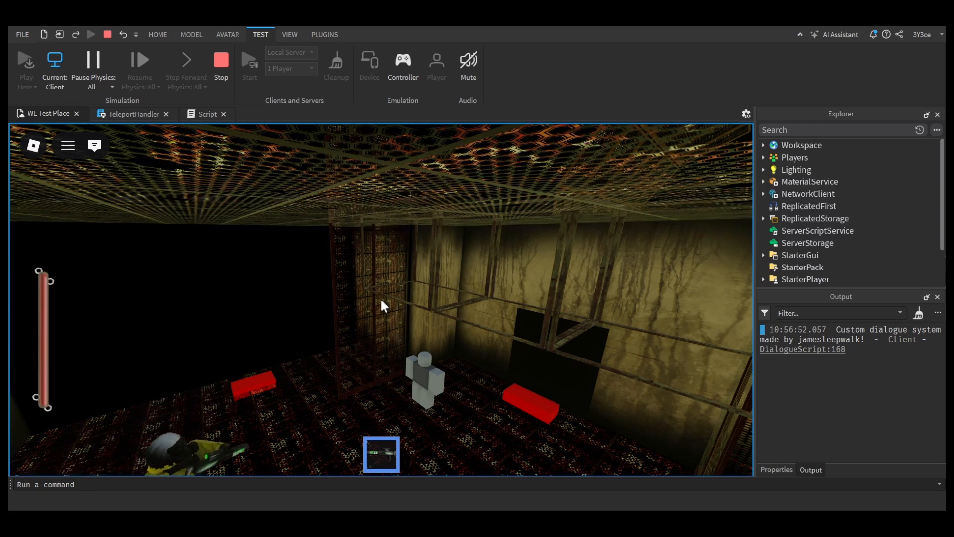
key("w")
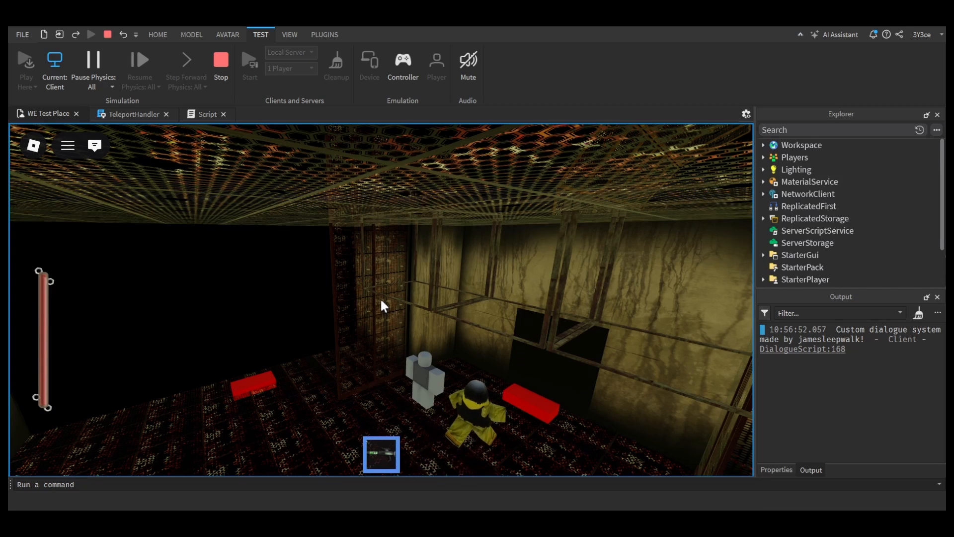
key("s")
key("w")
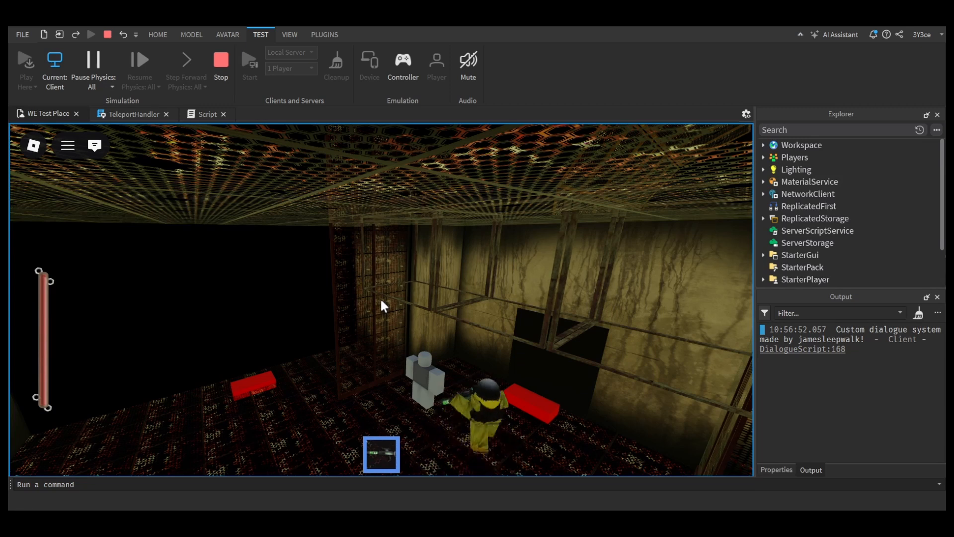
key("w")
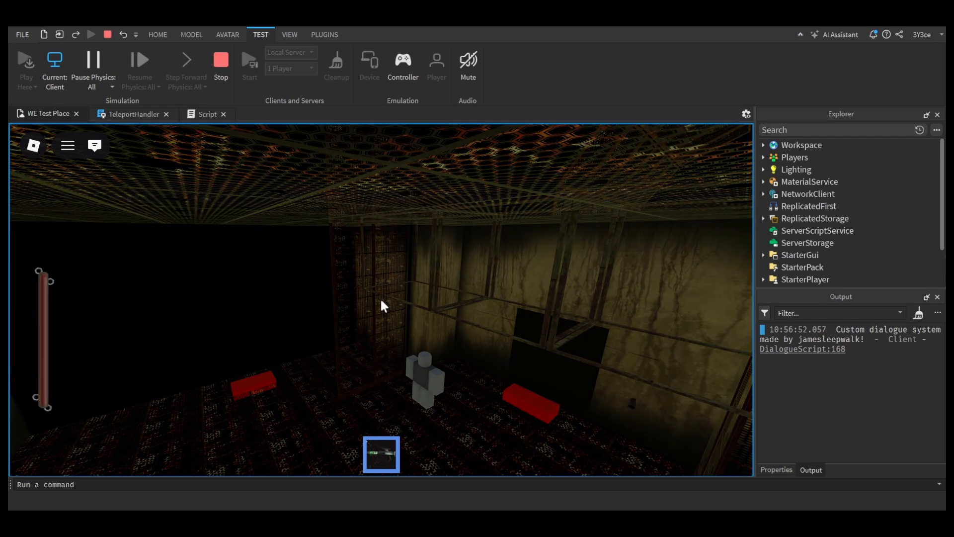
key("Escape")
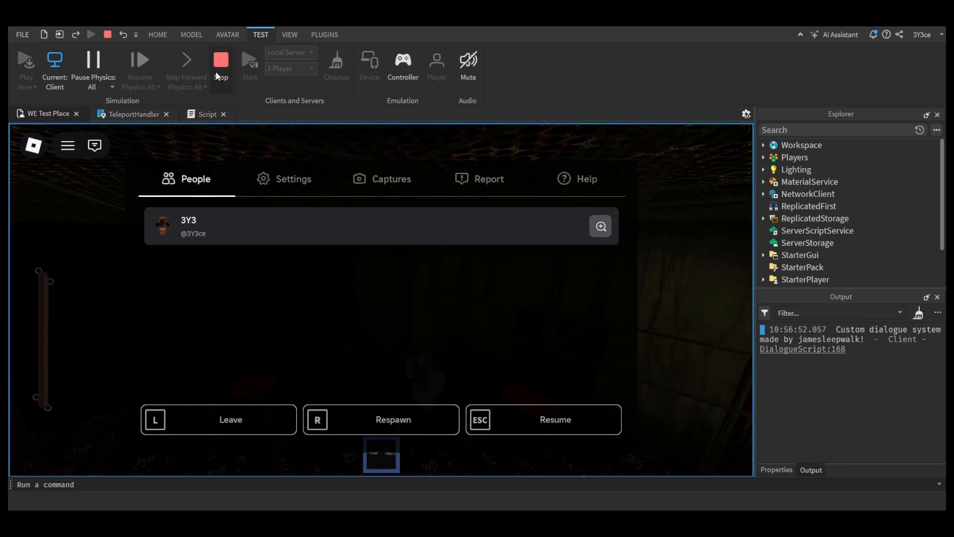
left_click(220, 69)
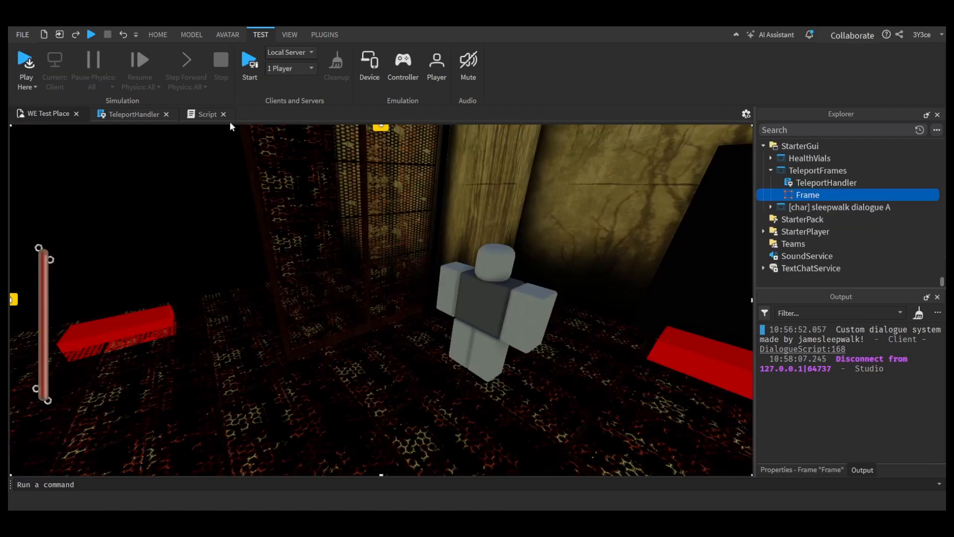
Step: Review the door Script and TeleportHandler code and run a playtest of the door teleport
left_click(205, 114)
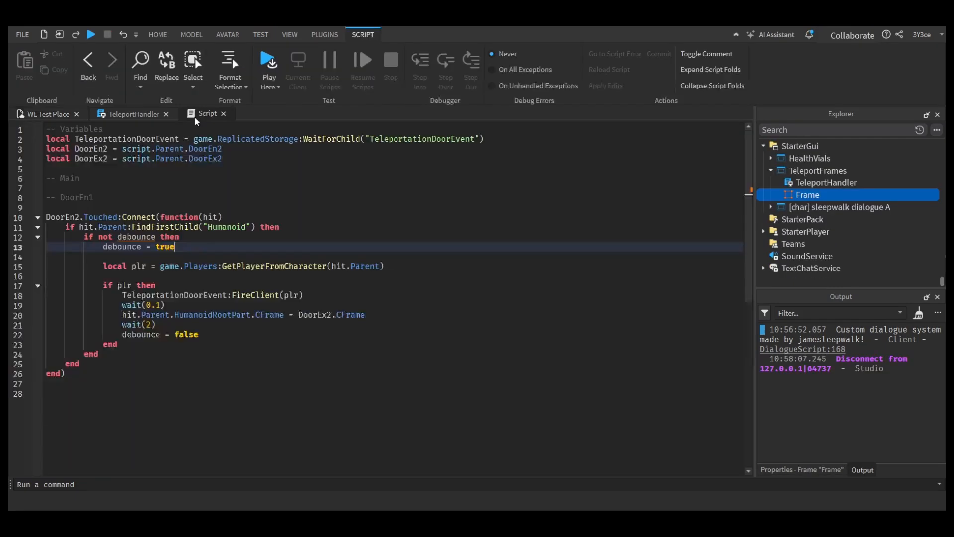
left_click(137, 115)
left_click(125, 276)
left_click(75, 148)
type("TP")
double_click(95, 218)
left_click(269, 65)
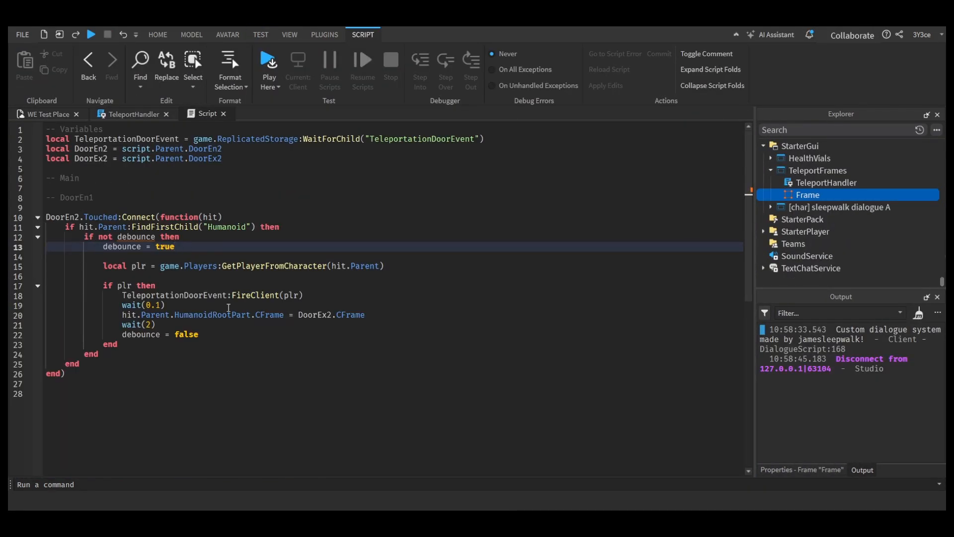
Step: Set the wait before the teleport to 3 in the door script and playtest the red door pad
left_click(229, 308)
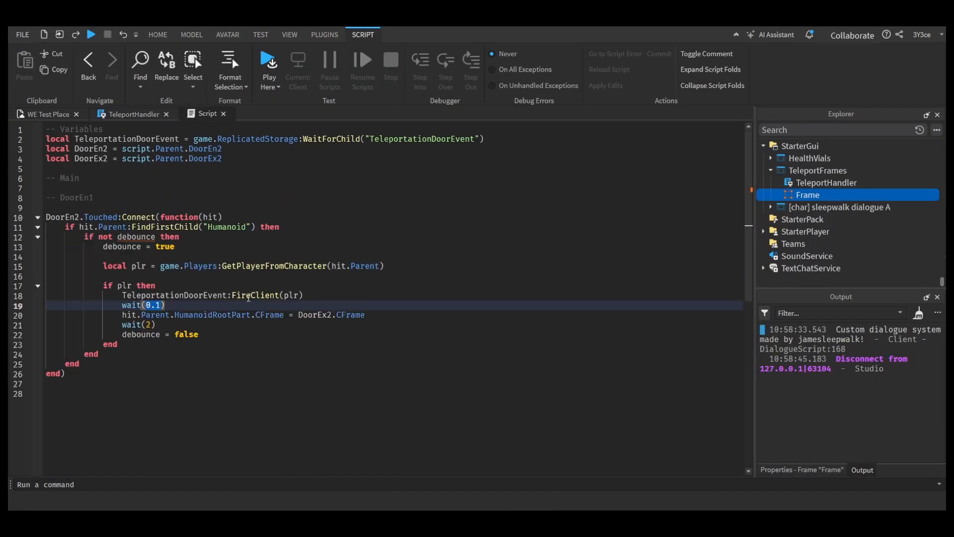
left_click(91, 34)
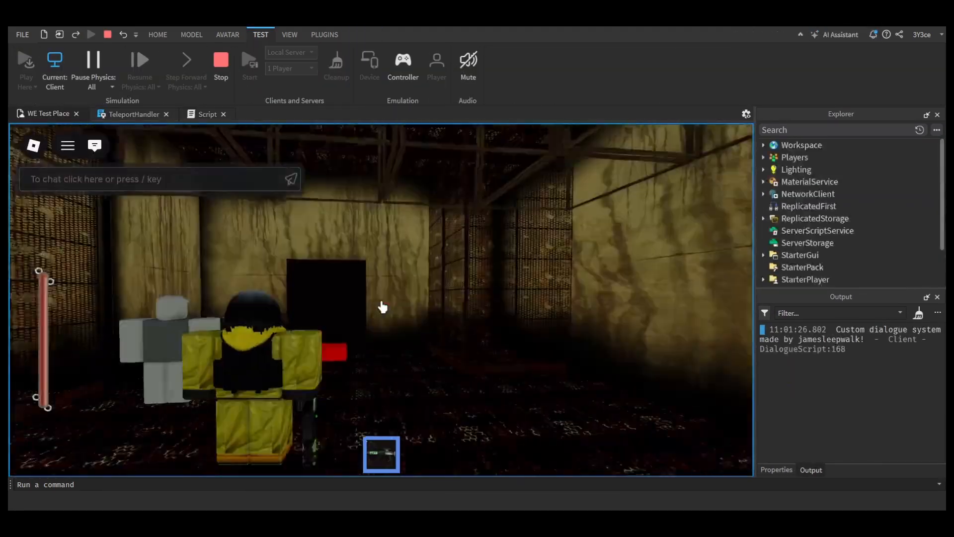
key("Escape")
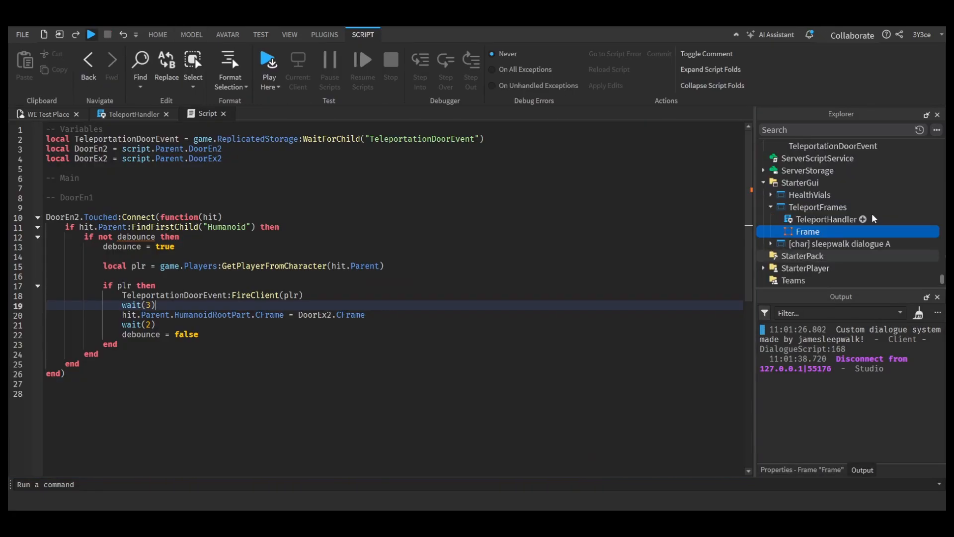
Step: Add a line starting with hit.Parent.Humanoid below the TeleportationDoorEvent:FireClient(plr) call in the door script
left_click(319, 296)
key("Return")
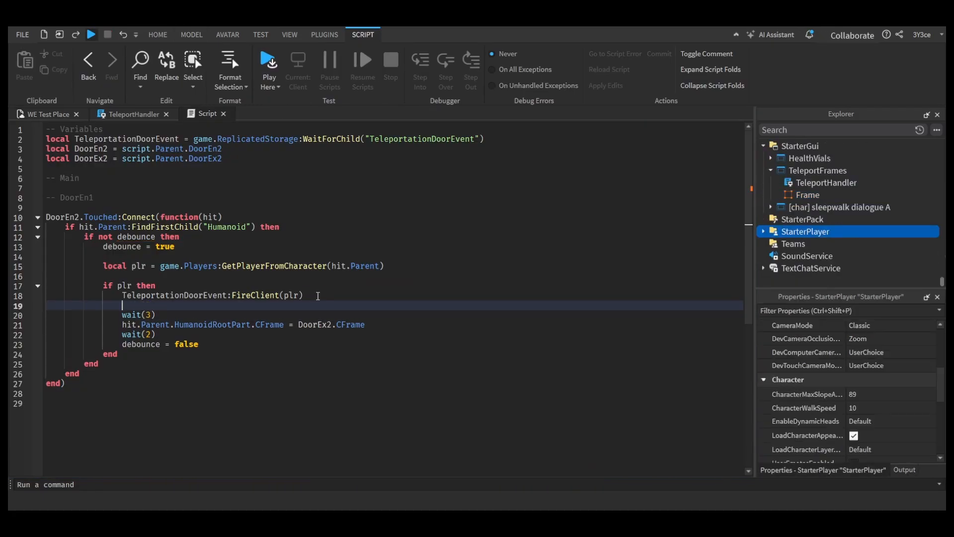
type("hit.Parent.Humanoid")
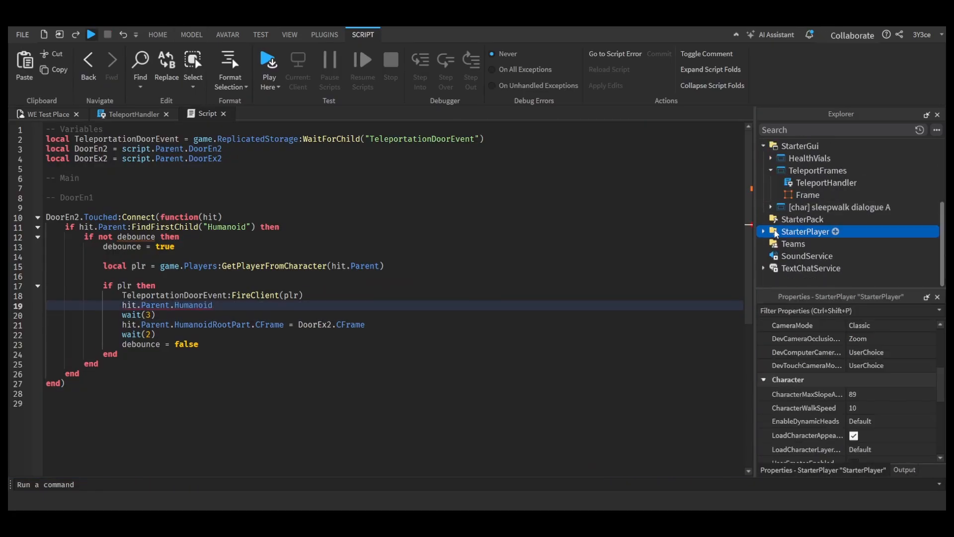
Step: Examine the properties of the StarterCharacter's Humanoid, including its WalkSpeed
left_click(764, 232)
left_click(771, 244)
scroll(815, 244, "down", 2)
left_click(816, 244)
scroll(870, 377, "down", 4)
scroll(871, 377, "up", 3)
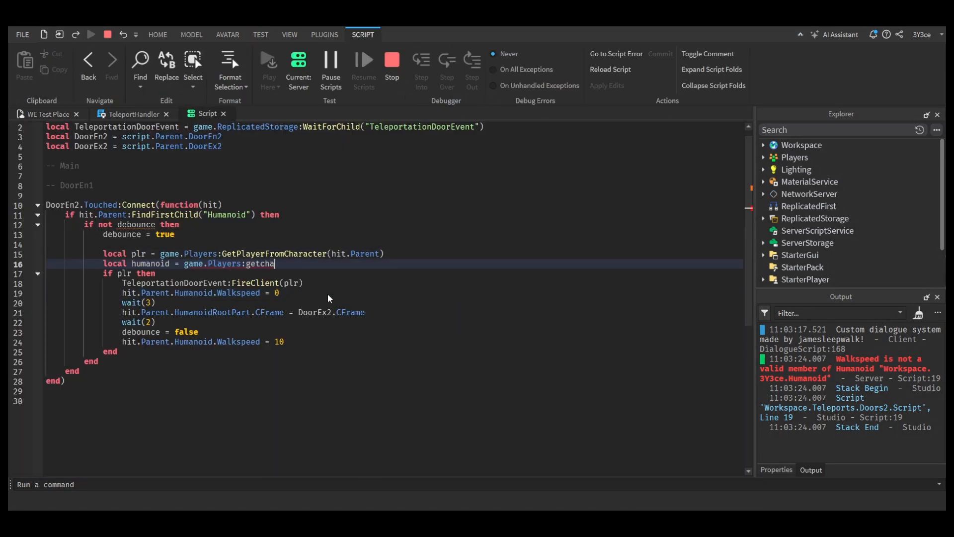
Step: Try defining humanoid as game.Players:FindFirstChild("Humanoid") in the door script and replace the freeze line with humanoid.Walkspeed = 0
key("BackSpace")
key("BackSpace")
key("BackSpace")
key("BackSpace")
key("BackSpace")
key("BackSpace")
type("FindFirstChild(\"Humanoid\")")
left_click_drag(281, 293, 122, 292)
type("humanoid.Walkspeed = 0")
Step: Try rewriting the speed-restoring line as humanoid.Walkspeed = 10 and add the comment "-- remove if deemed unnessecary"
left_click_drag(285, 342, 121, 339)
type("humanoid.Wa")
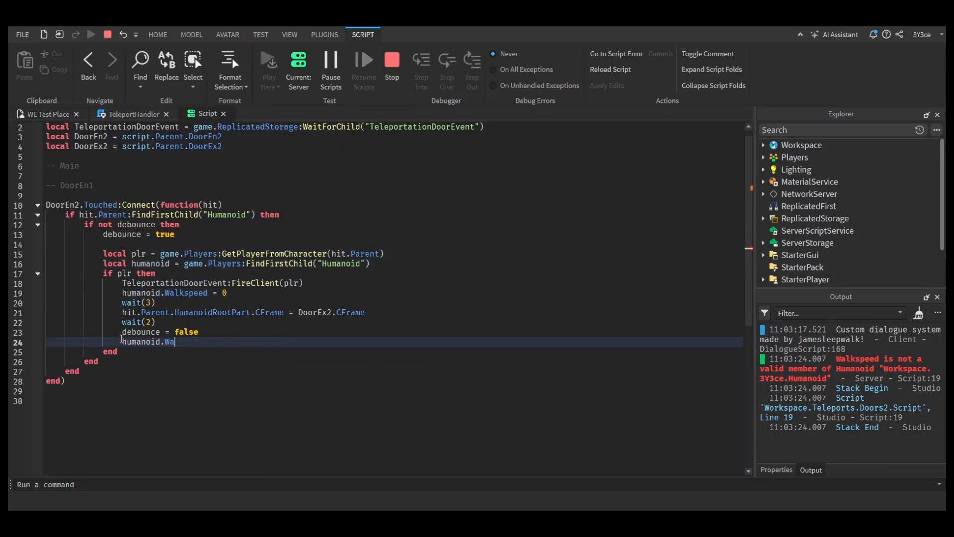
key("BackSpace")
key("BackSpace")
left_click(370, 263)
key("Return")
type("-- remove if deemed unnessecary")
left_click(167, 361)
type("Walkspeed = 10")
left_click_drag(233, 362, 180, 362)
type("humanoid.Walkspeed = 10")
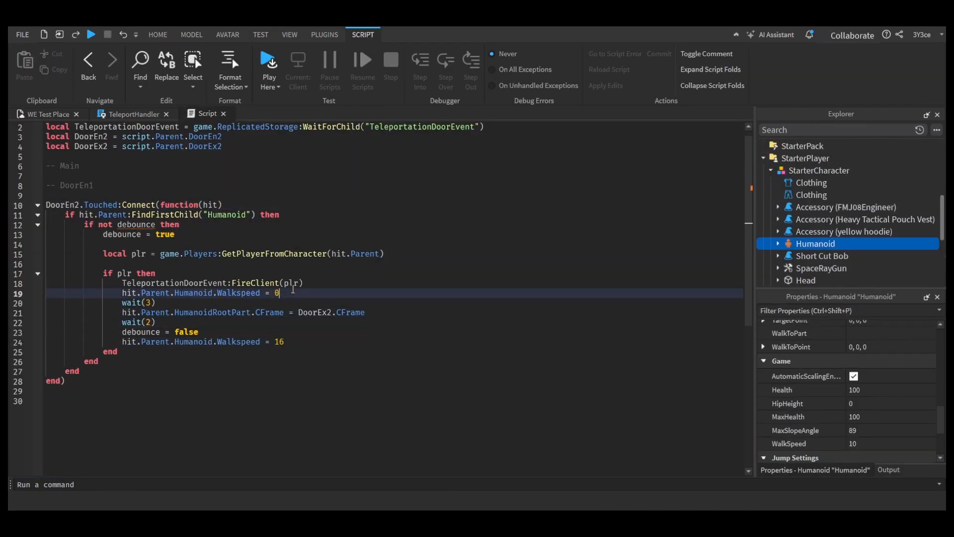
Step: Replace the Walkspeed lines with local hum = hit.Parent:FindFirstChild("Humanoid") and begin a hum. line below it
left_click_drag(293, 291, 171, 292)
type(":FindFirstChild(\"Humanoid\")")
type("local hum =")
left_click(307, 342)
key("BackSpace")
key("BackSpace")
key("BackSpace")
key("BackSpace")
key("BackSpace")
key("BackSpace")
key("BackSpace")
key("BackSpace")
key("BackSpace")
key("BackSpace")
key("BackSpace")
key("BackSpace")
key("BackSpace")
key("BackSpace")
key("BackSpace")
key("BackSpace")
key("BackSpace")
key("BackSpace")
key("BackSpace")
key("BackSpace")
left_click(366, 295)
key("Return")
type("hum.")
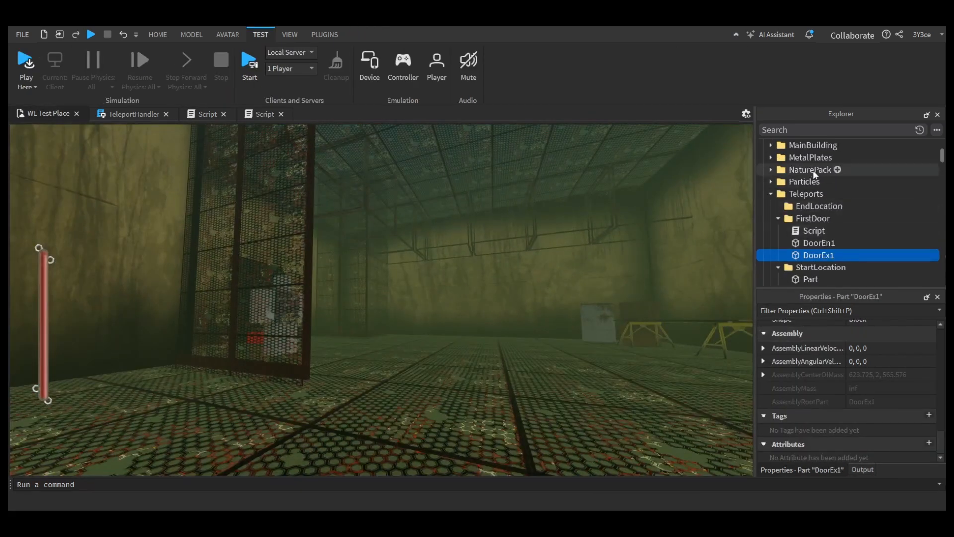
Step: Set the Color of the Atmosphere under Lighting to black [0, 0, 0]
scroll(796, 199, "up", 4)
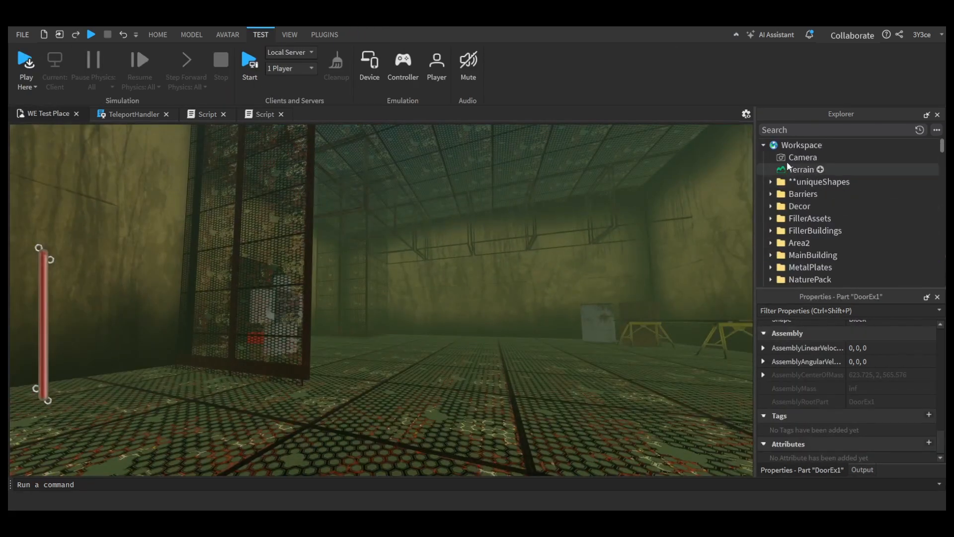
left_click(763, 145)
left_click(796, 170)
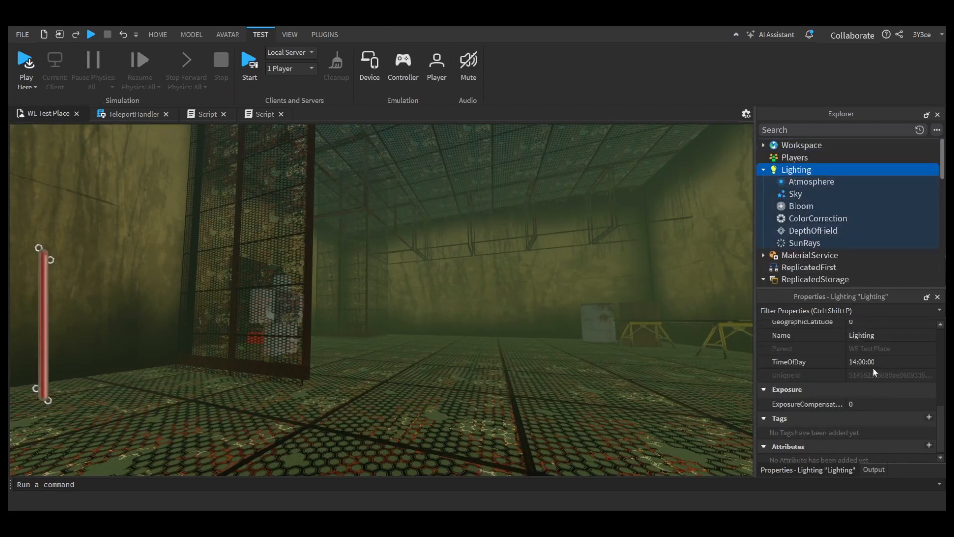
scroll(870, 377, "up", 1)
left_click(799, 182)
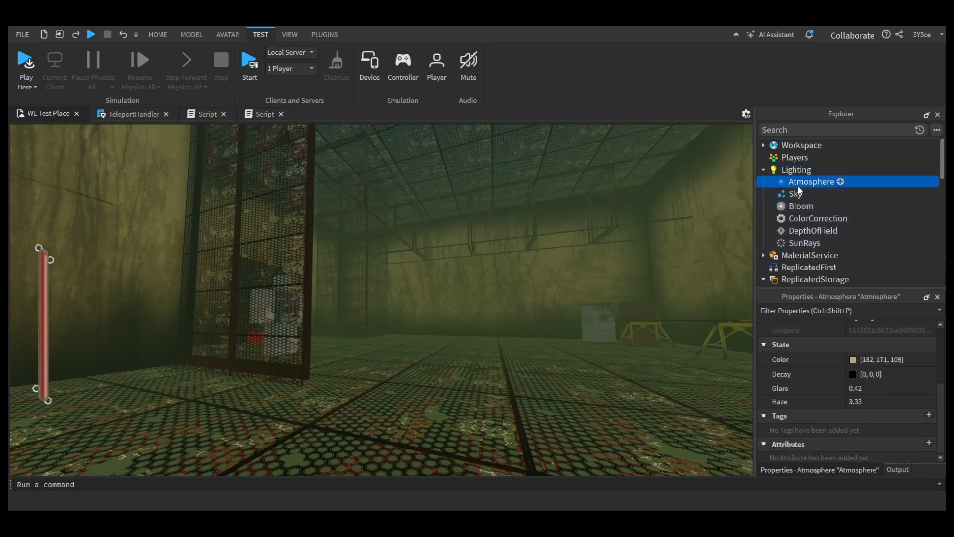
left_click(850, 361)
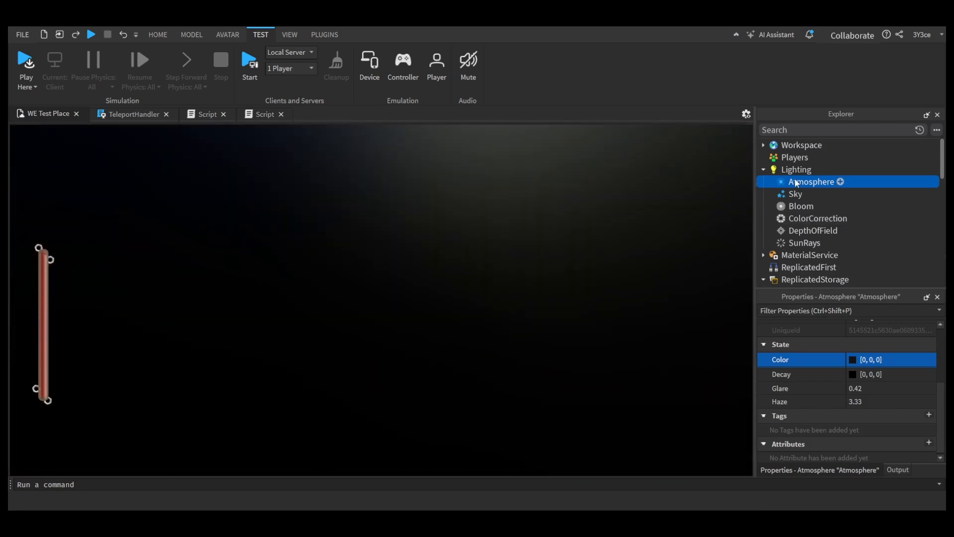
Step: Focus on the DoorEx1 and DoorEn1 teleport parts and examine how the walkway and buildings look under the black atmosphere
left_click(764, 145)
scroll(786, 186, "down", 8)
left_click(807, 183)
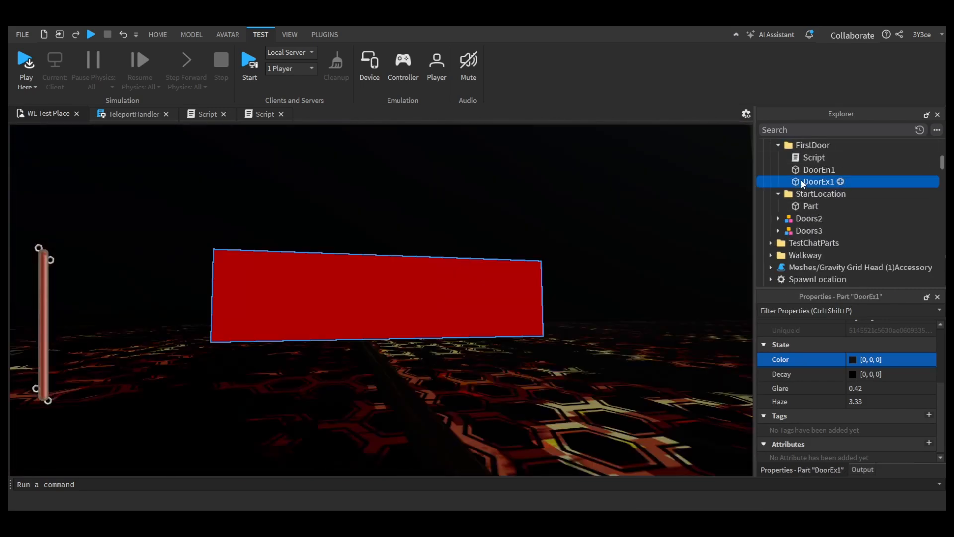
left_click(816, 171)
key("f")
mouse_move(507, 279)
right_mouse_down()
mouse_move(490, 270)
mouse_move(515, 269)
mouse_move(505, 274)
right_mouse_up()
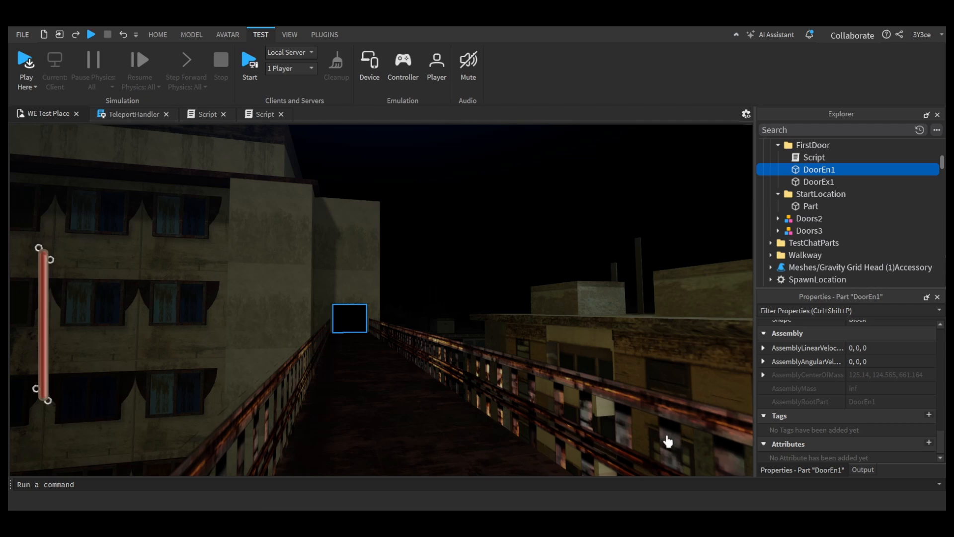
mouse_move(599, 410)
right_mouse_down()
mouse_move(545, 408)
mouse_move(598, 419)
right_mouse_up()
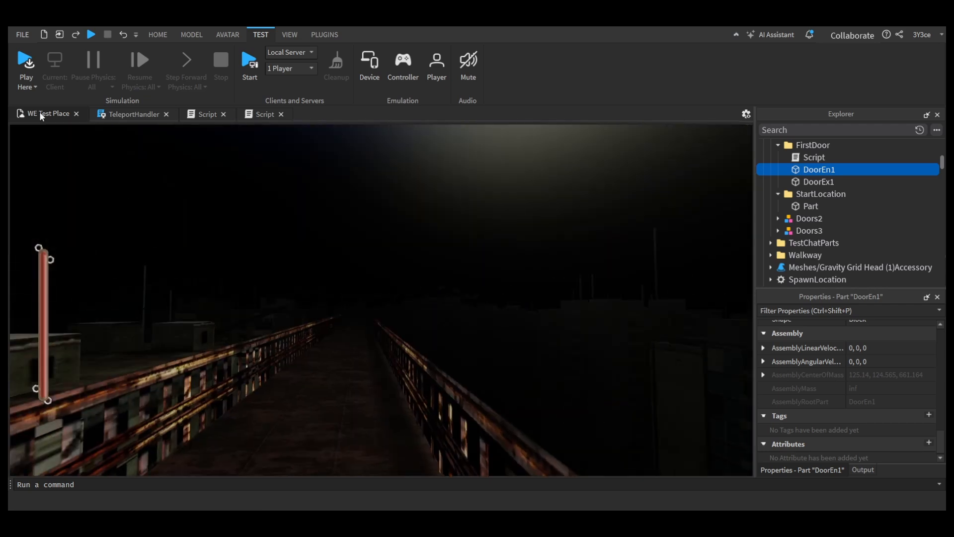
key("w")
right_click_drag(368, 343, 413, 329)
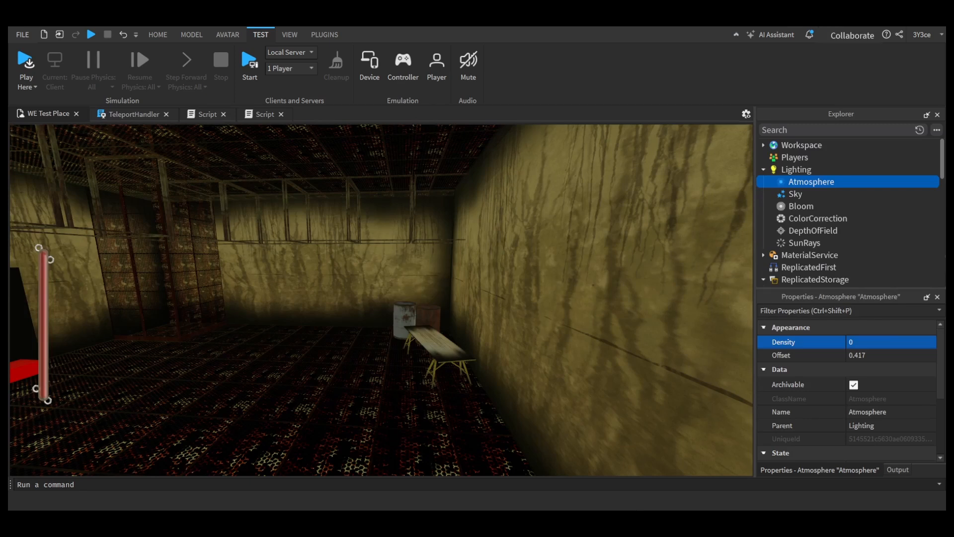
Step: Review the appearance properties of the Lighting service
left_click(796, 170)
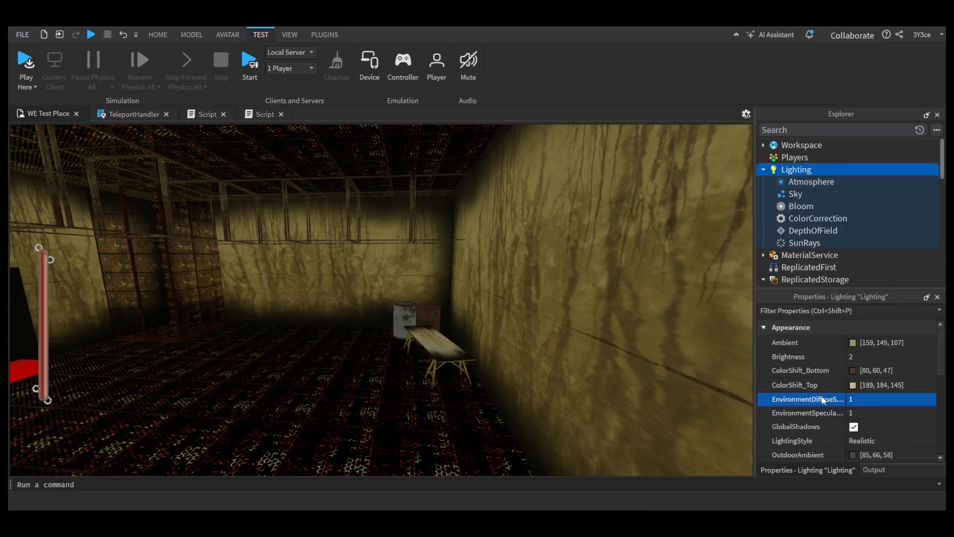
scroll(849, 391, "down", 5)
scroll(857, 389, "down", 1)
scroll(858, 389, "up", 5)
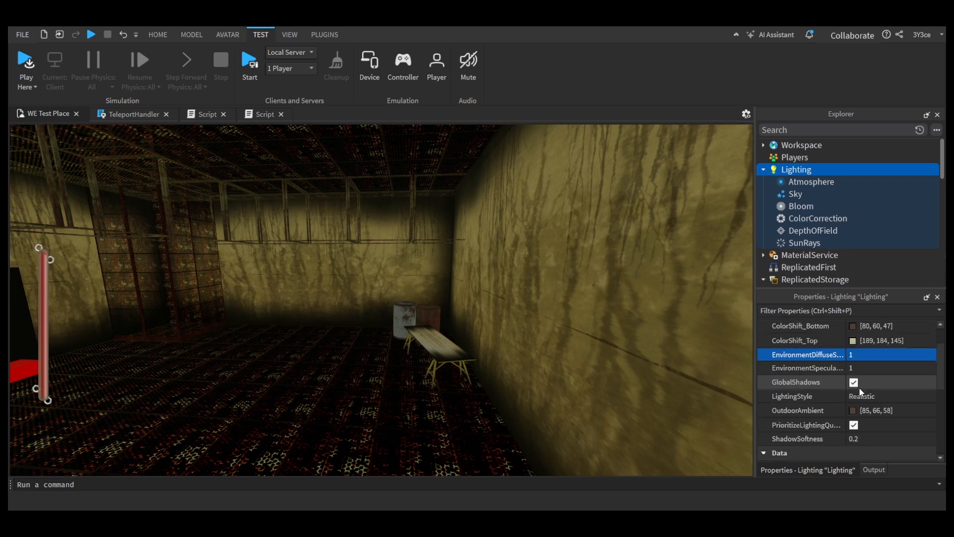
scroll(860, 387, "up", 1)
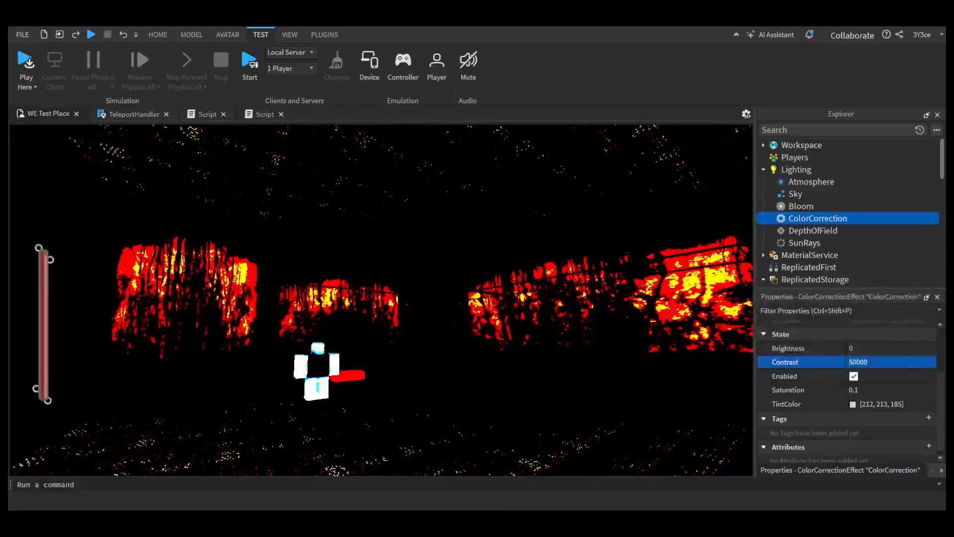
Step: Check the ColorCorrection effect's settings and examine its extreme contrast on the outdoor walkway around DoorEn1
left_click(856, 229)
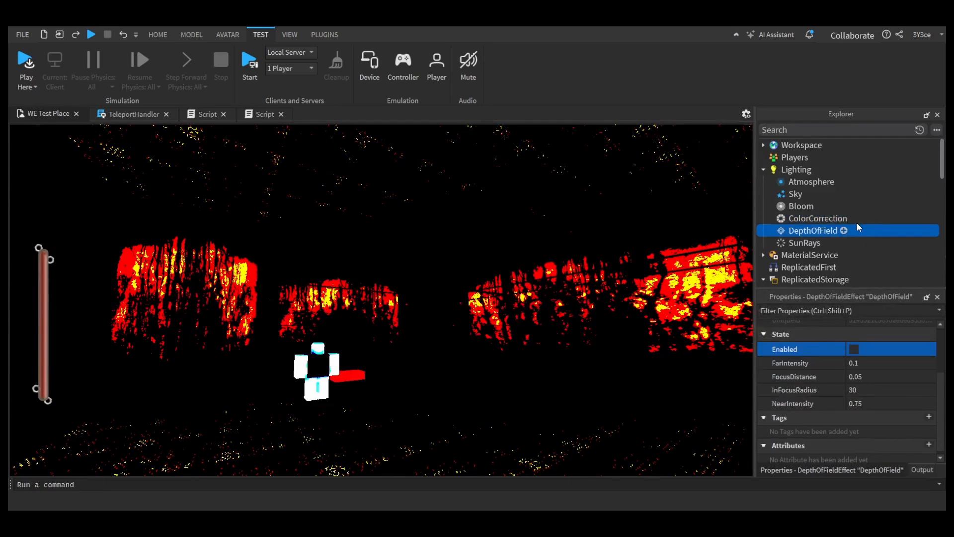
left_click(855, 222)
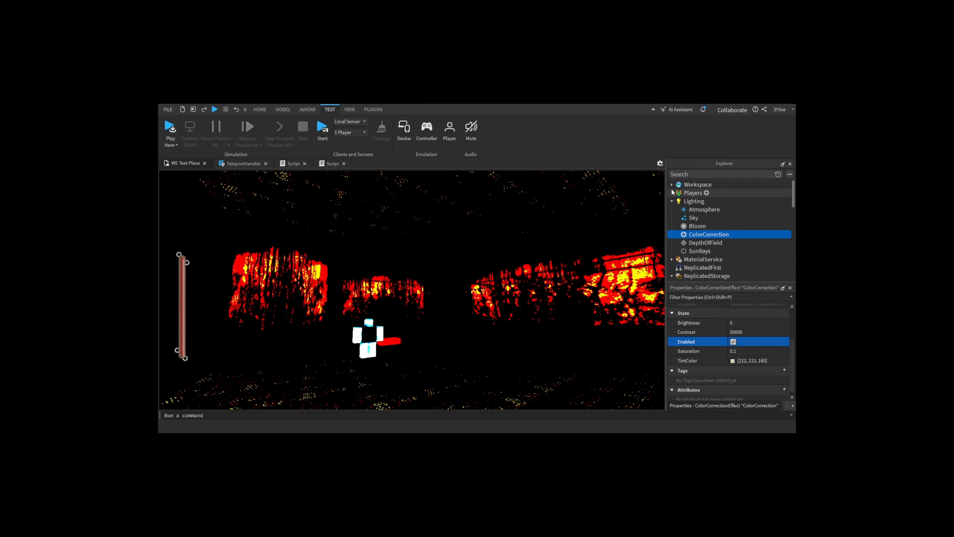
left_click(763, 146)
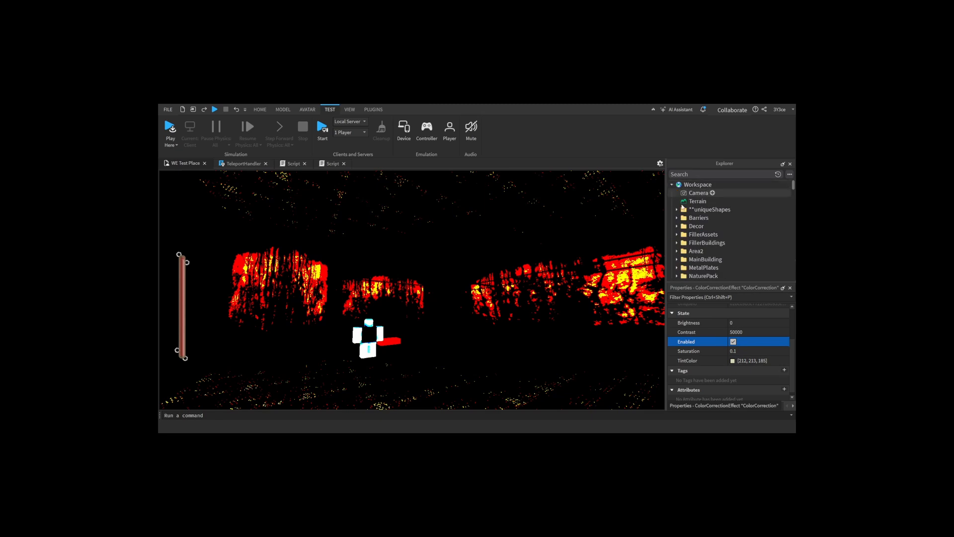
scroll(776, 219, "down", 2)
left_click(815, 279)
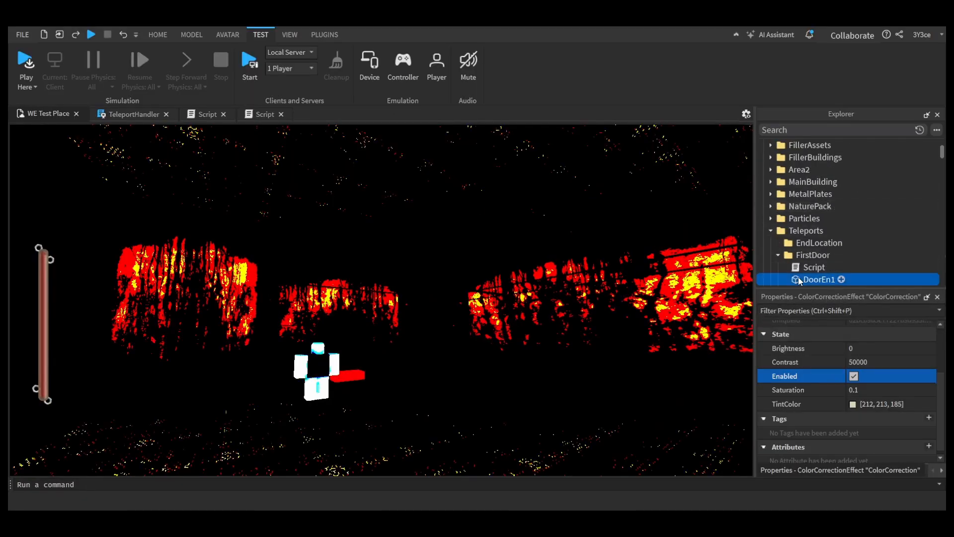
key("f")
right_click_drag(504, 306, 499, 305)
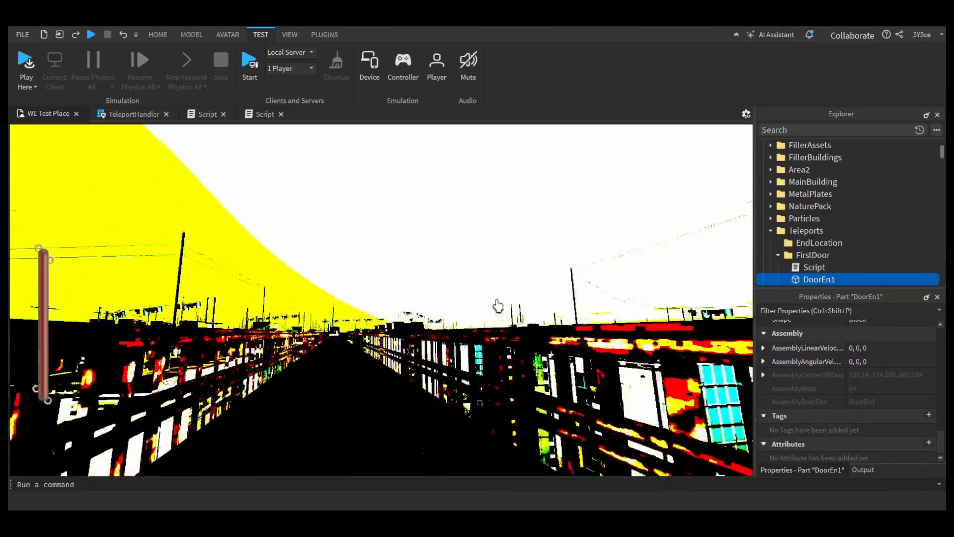
right_click_drag(643, 314, 643, 313)
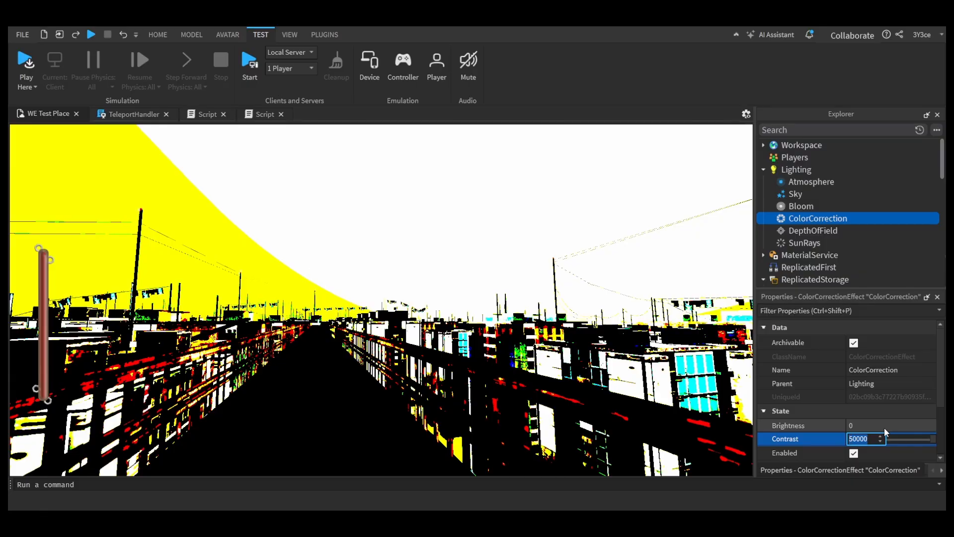
Step: Try a Contrast of -4000 on the ColorCorrection effect, view the door building, and replace the value with 1
type("-4000")
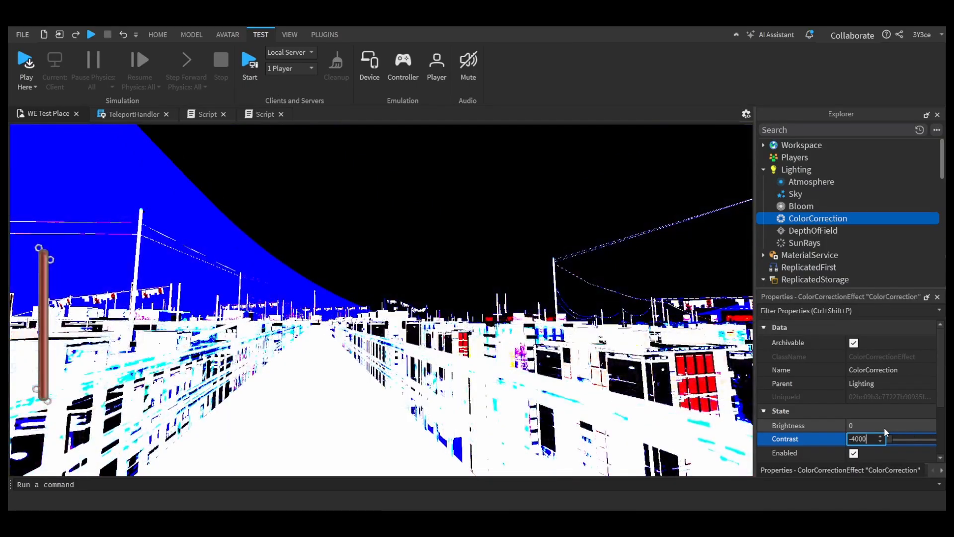
mouse_move(475, 369)
right_mouse_down()
mouse_move(455, 369)
mouse_move(491, 373)
right_mouse_up()
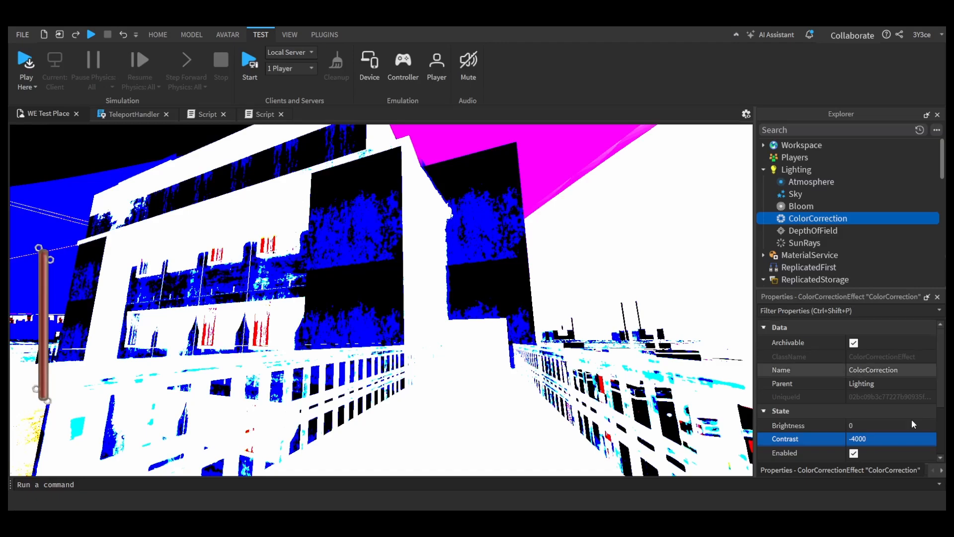
left_click(901, 439)
type("1")
key("Return")
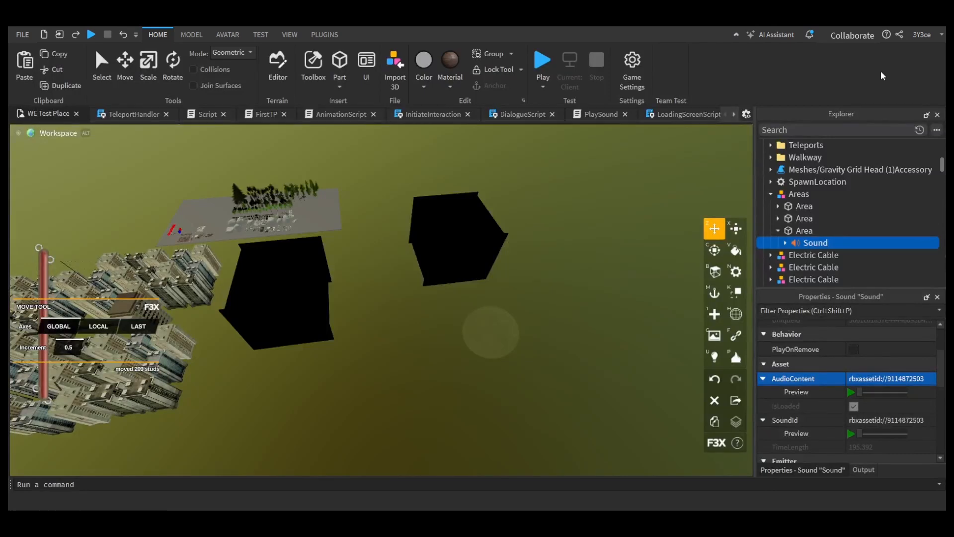
Step: Examine the two black room enclosures beside the city and the forest plate from above
scroll(816, 196, "up", 5)
right_click_drag(522, 278, 490, 311)
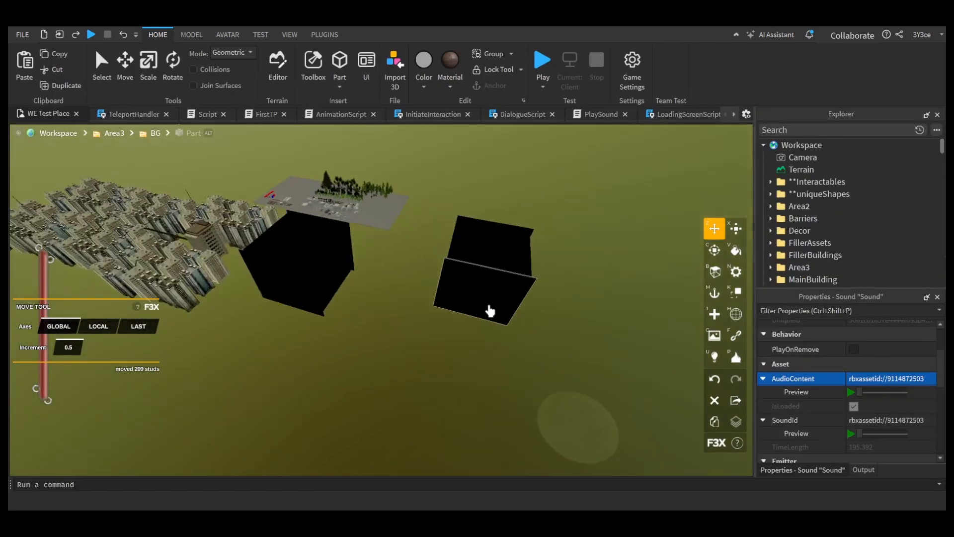
right_click_drag(356, 315, 351, 314)
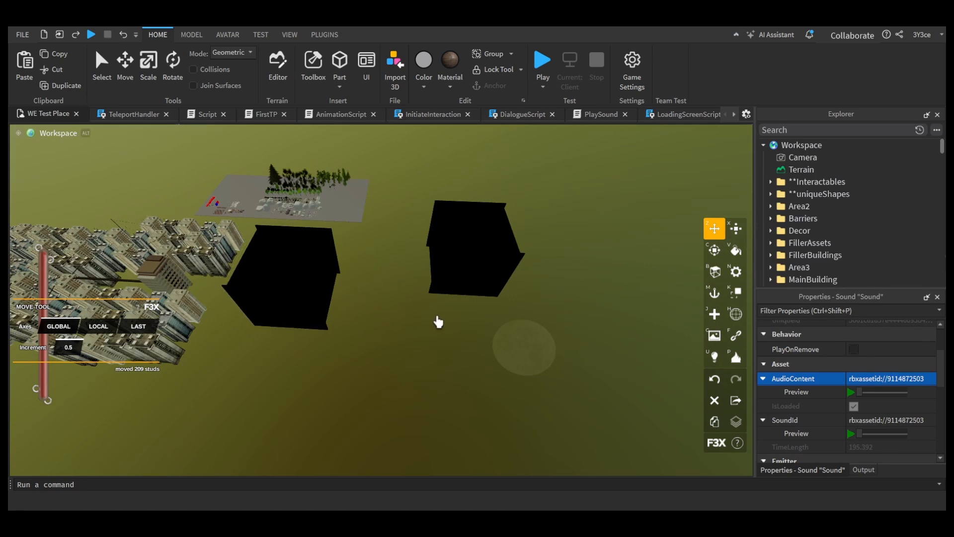
right_click_drag(438, 322, 440, 319)
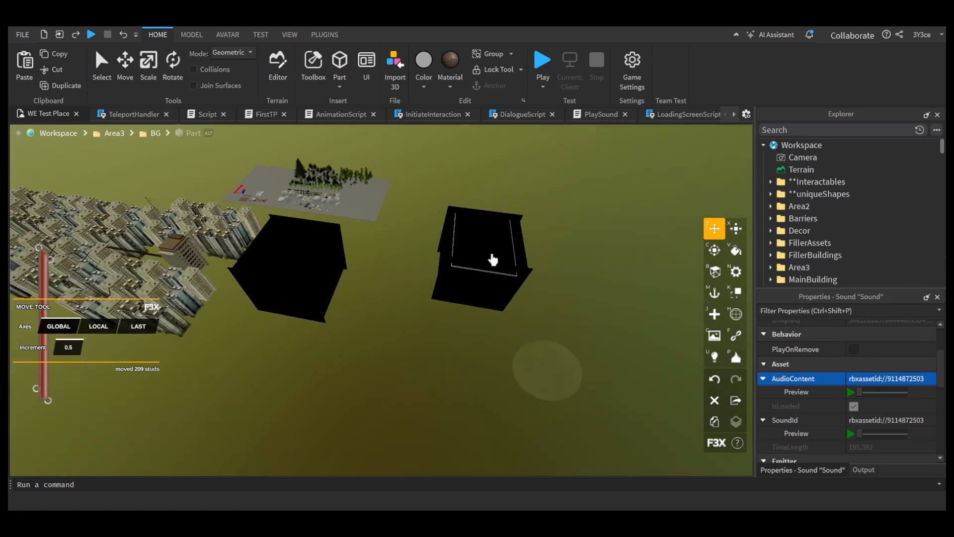
right_click_drag(422, 265, 371, 266)
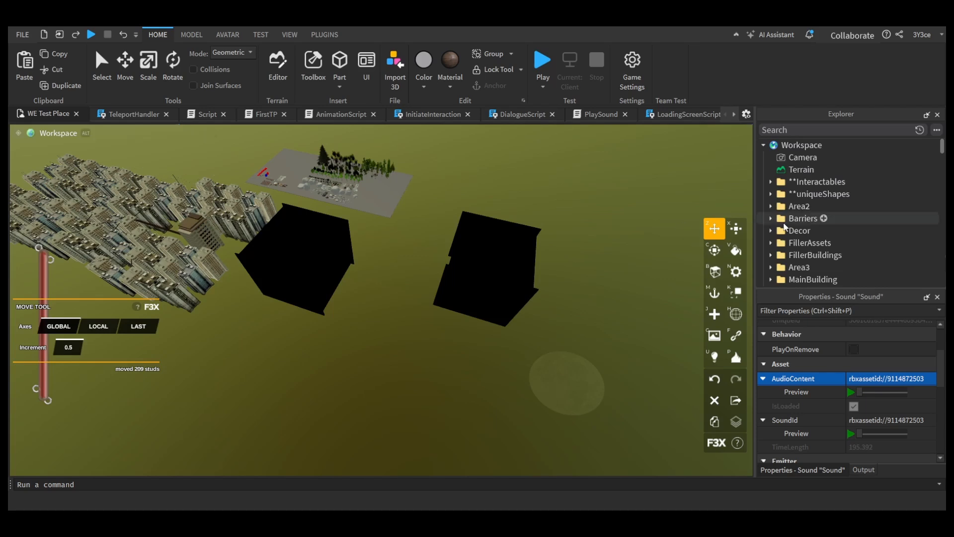
Step: Review the Atmosphere's color and haze settings and the appearance properties of Lighting
left_click(763, 144)
left_click(790, 182)
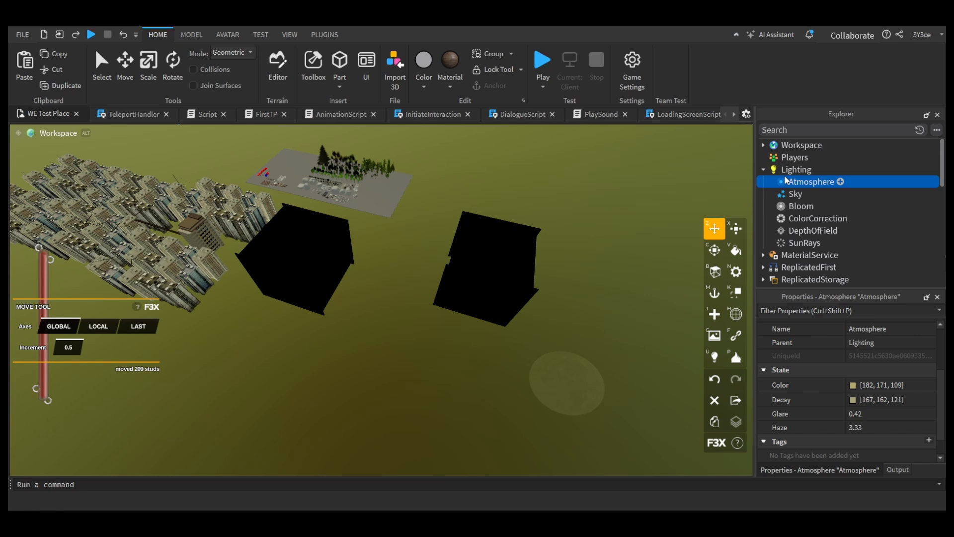
left_click(764, 145)
left_click(764, 145)
left_click(764, 169)
left_click(764, 144)
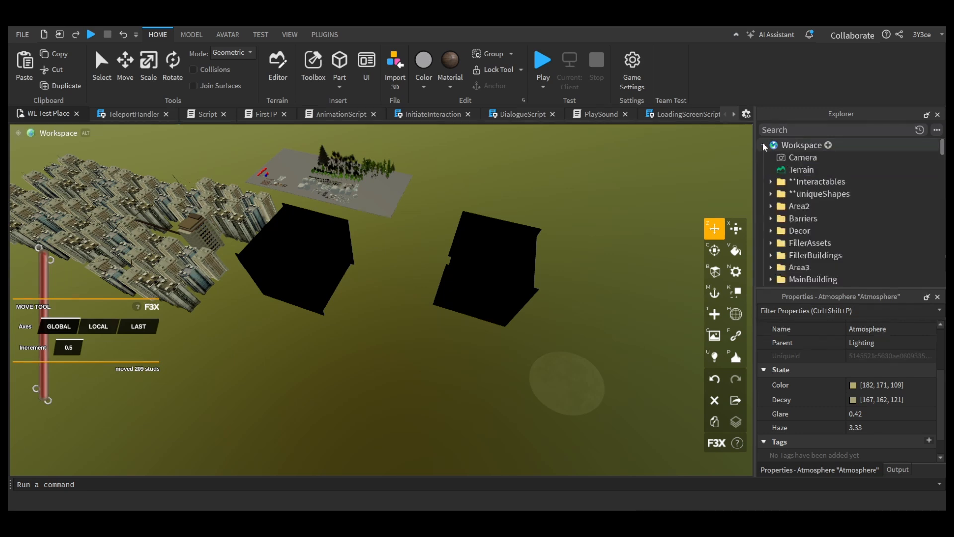
left_click(763, 145)
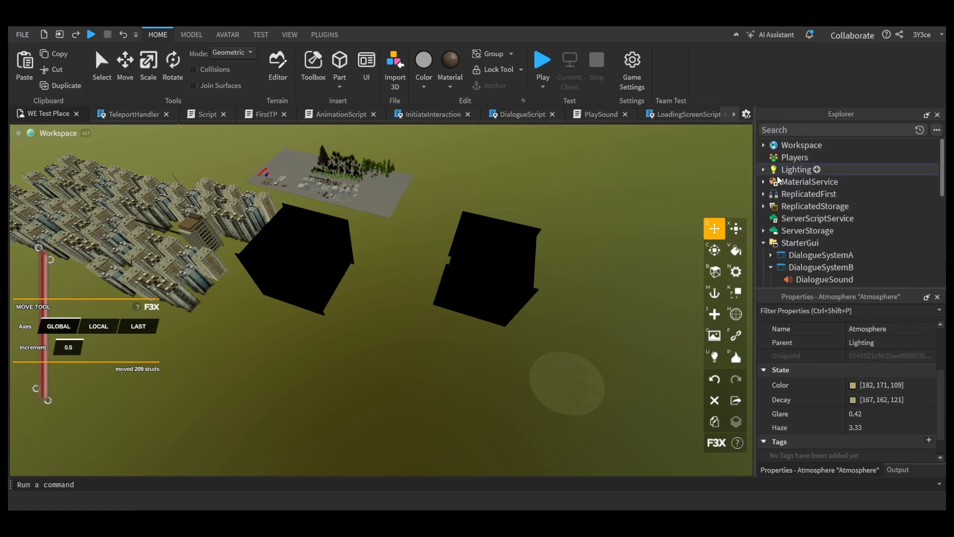
left_click(797, 169)
scroll(873, 369, "up", 5)
scroll(873, 370, "down", 2)
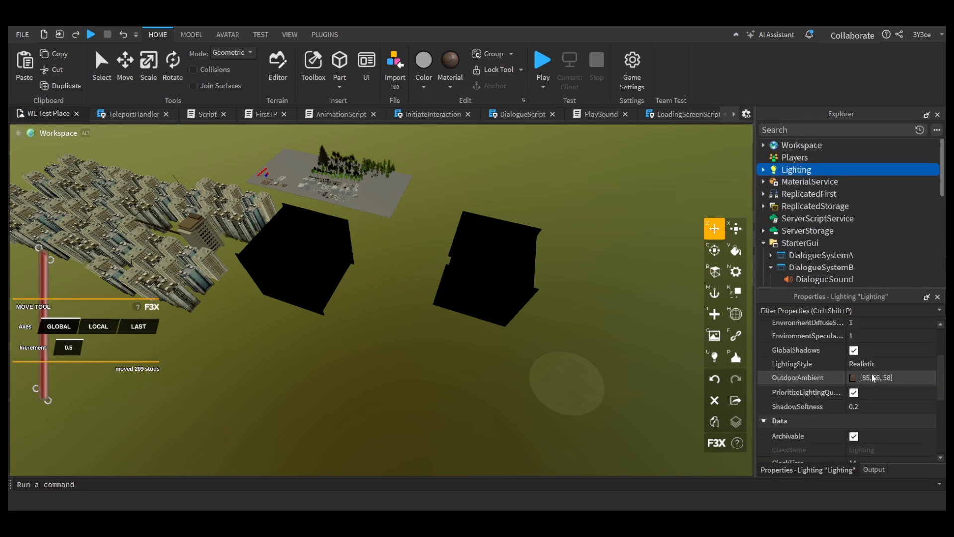
scroll(873, 381, "up", 3)
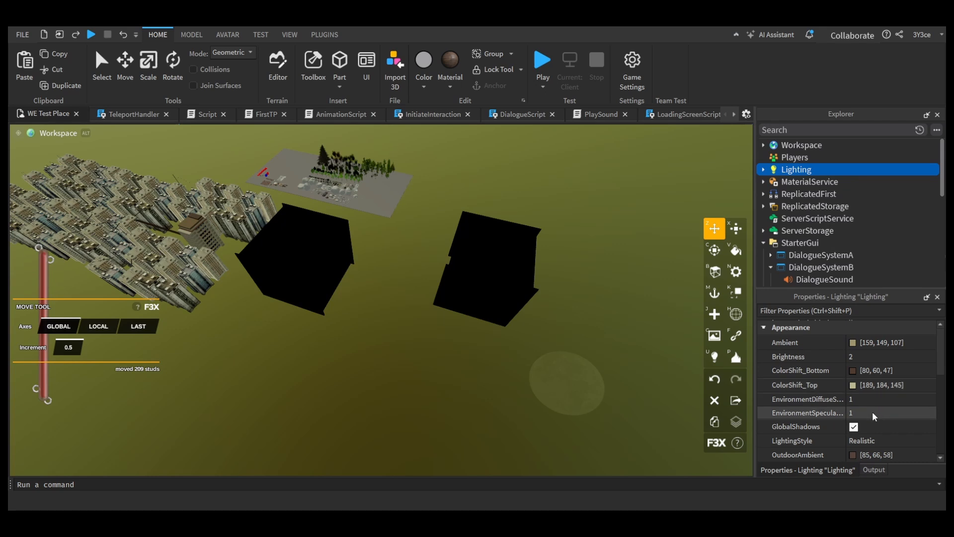
Step: Set the Density of the Atmosphere under Lighting to 0.76
left_click(762, 170)
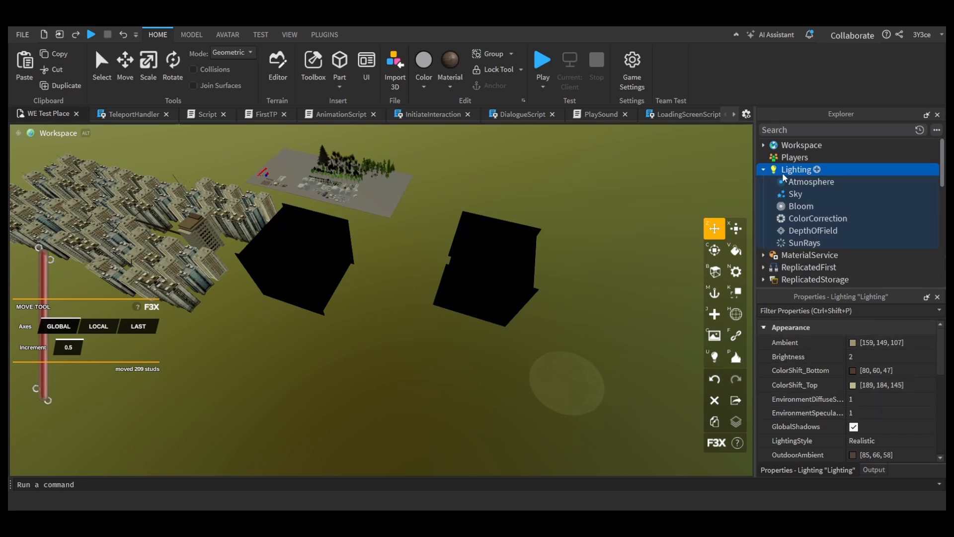
left_click(811, 182)
left_click(858, 342)
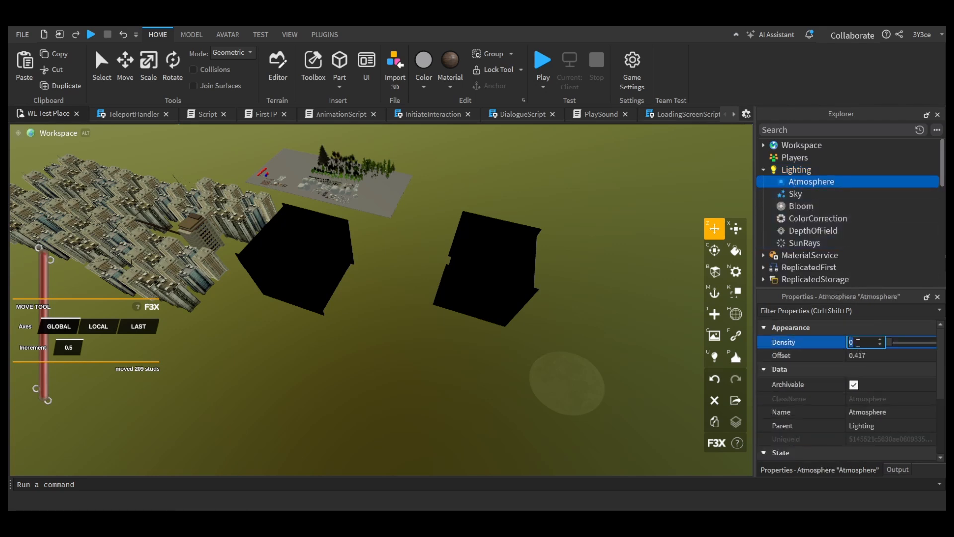
type(".76")
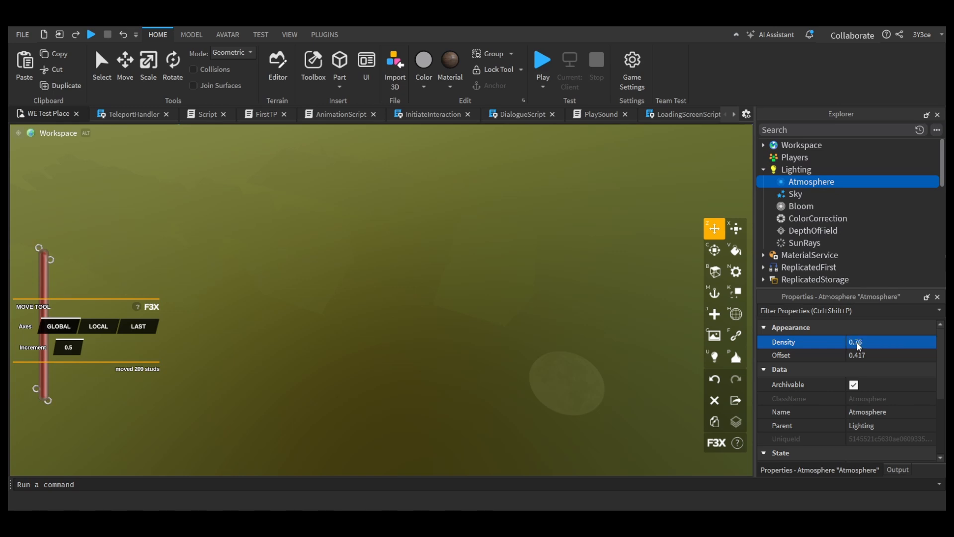
key("Return")
Step: Playtest the place, running the character from the foggy rooftop along the walkway and through the teleport door to explore the dark room
left_click(324, 34)
left_click(572, 62)
left_click(91, 35)
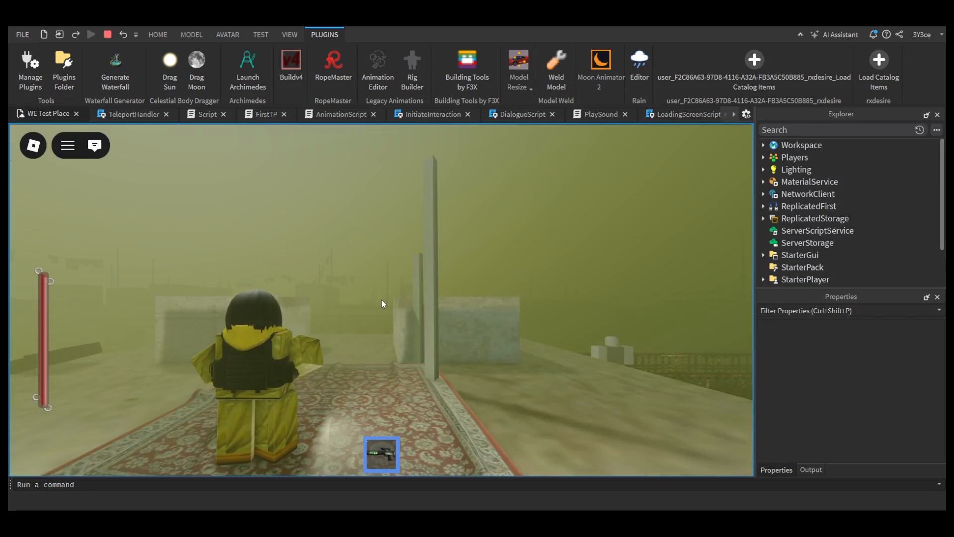
key("w")
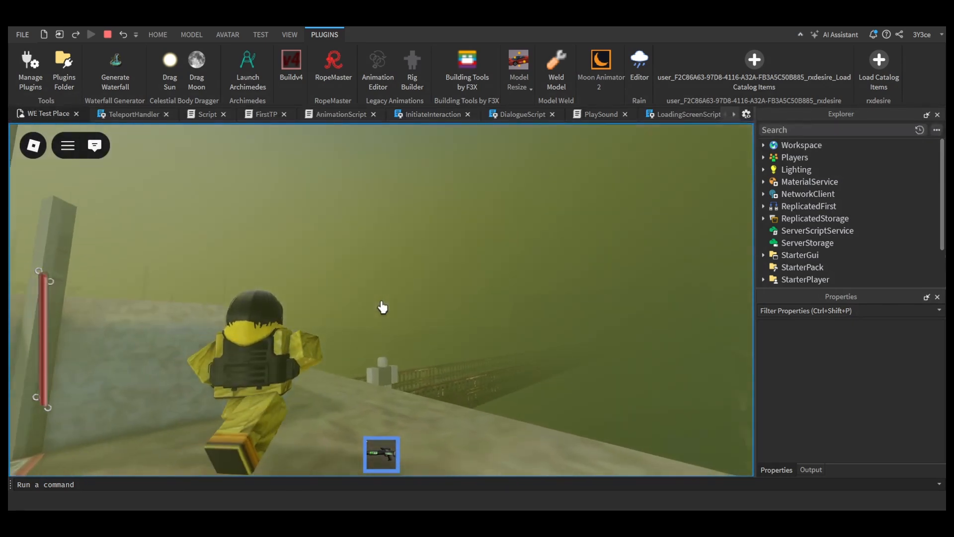
key("w")
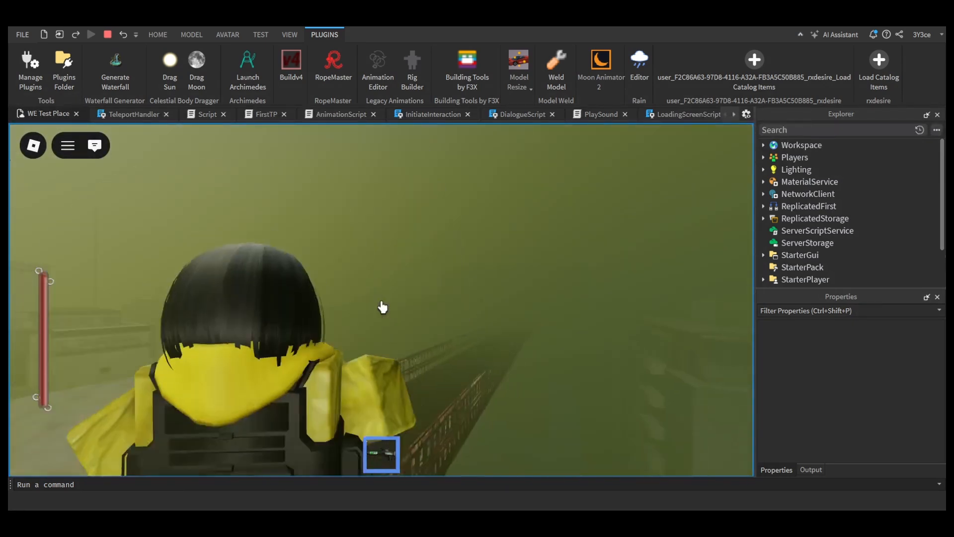
key("w")
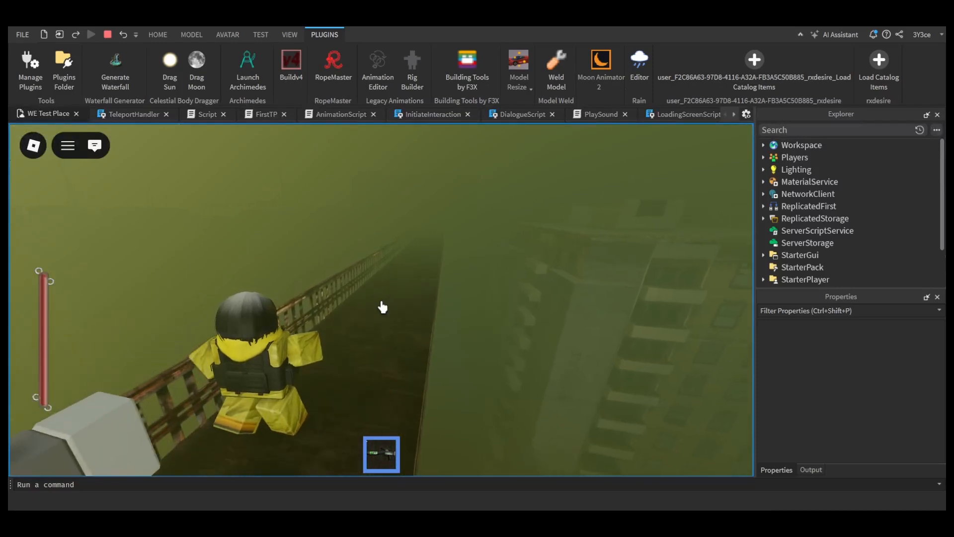
key("w")
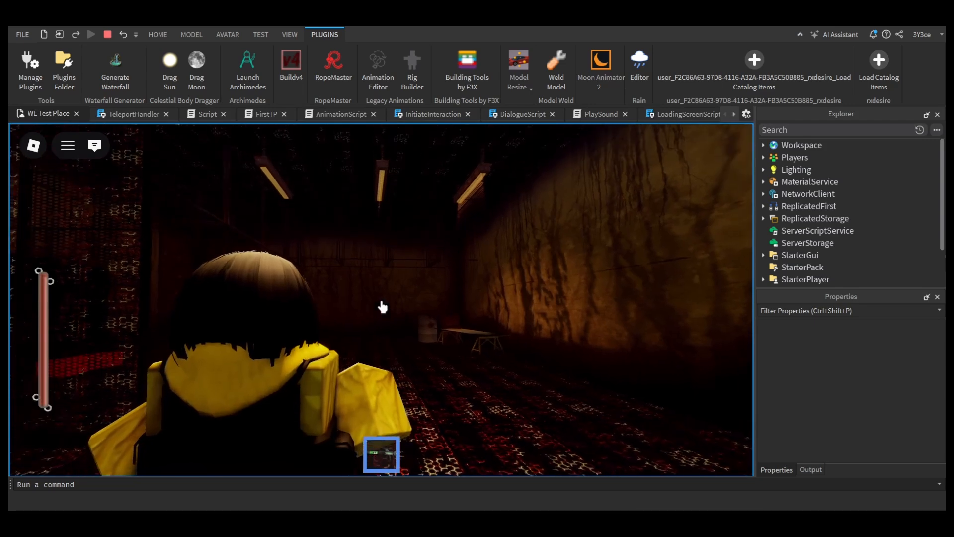
key("w")
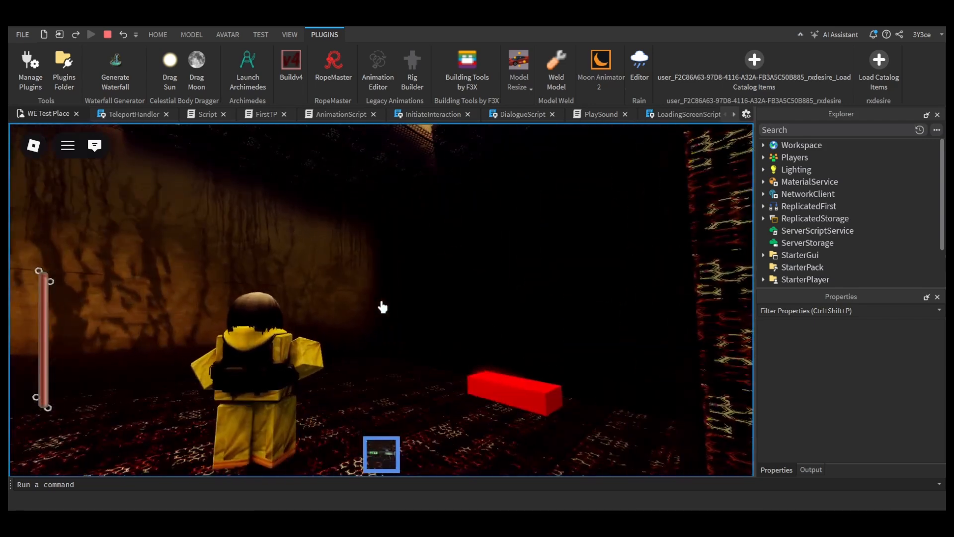
key("w")
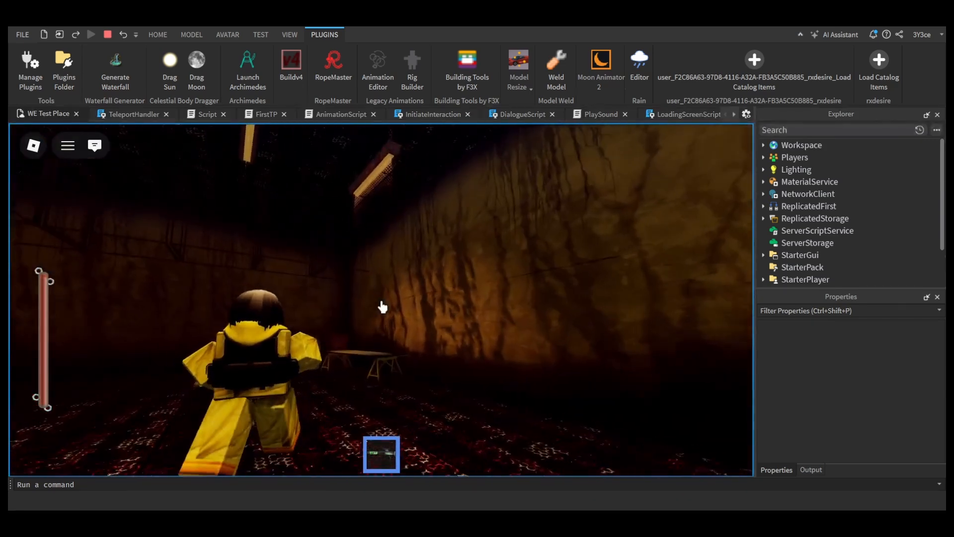
Step: Review the Atmosphere's color, decay, glare and haze settings under Lighting while the playtest is running
key("Escape")
left_click(764, 169)
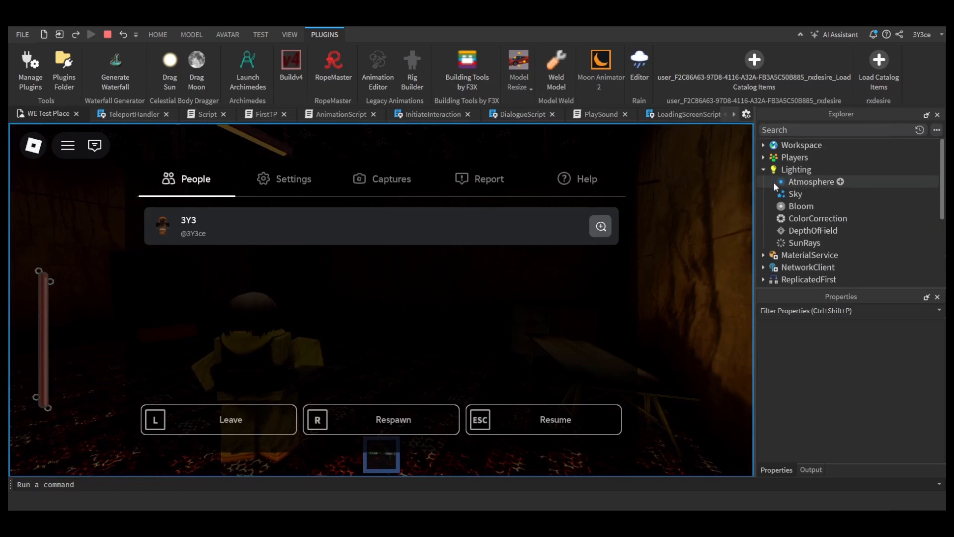
left_click(785, 182)
scroll(845, 368, "down", 8)
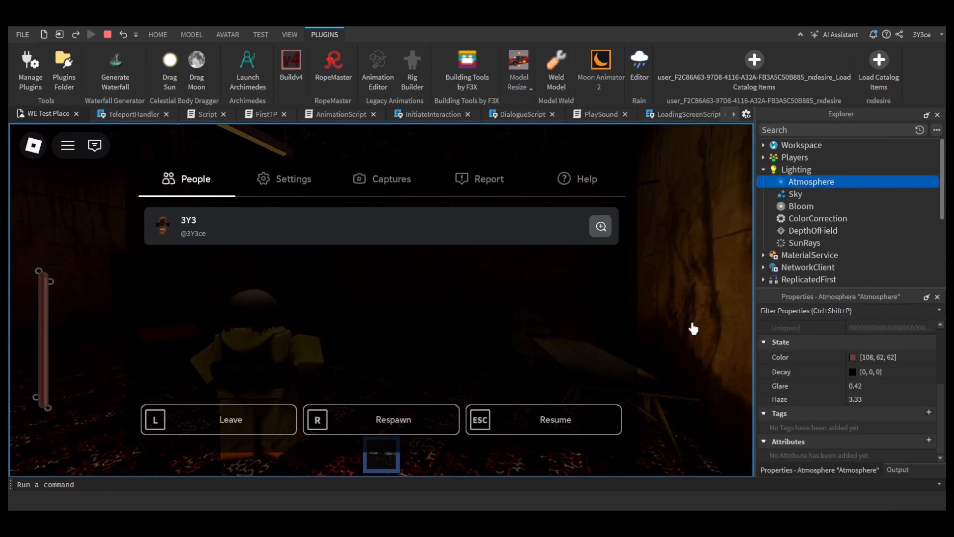
key("Escape")
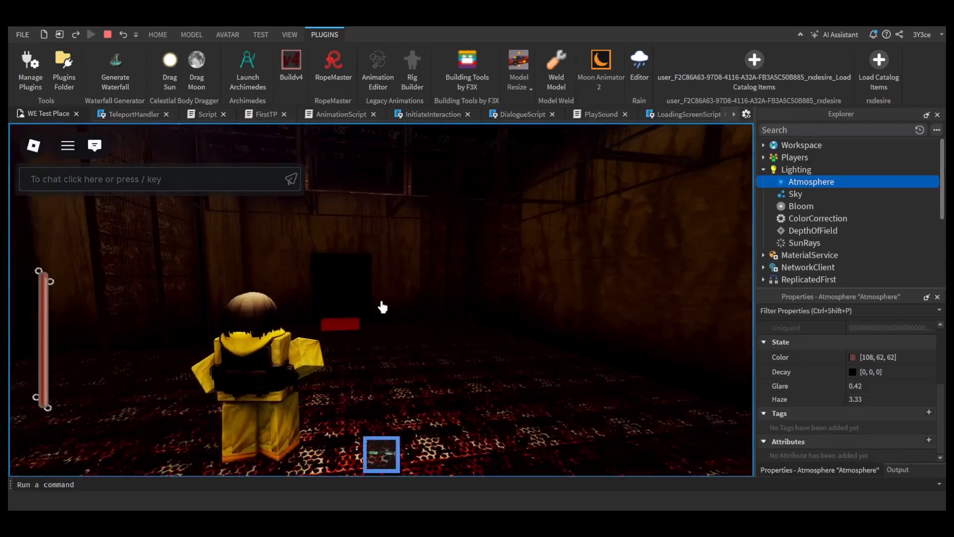
Step: Playtest the dark room, running the character past the red block and back and forth along the metal-mesh walls
left_click(382, 307)
key("w")
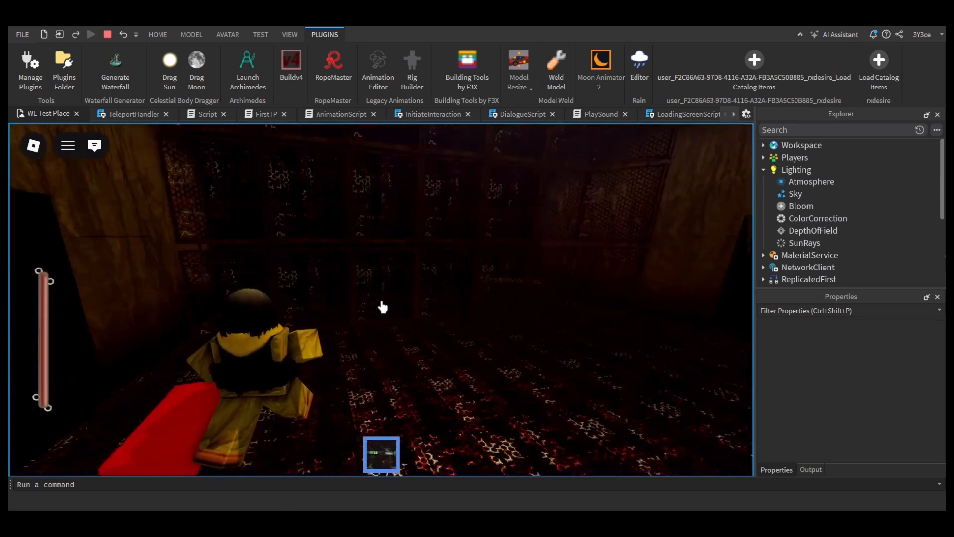
key("d")
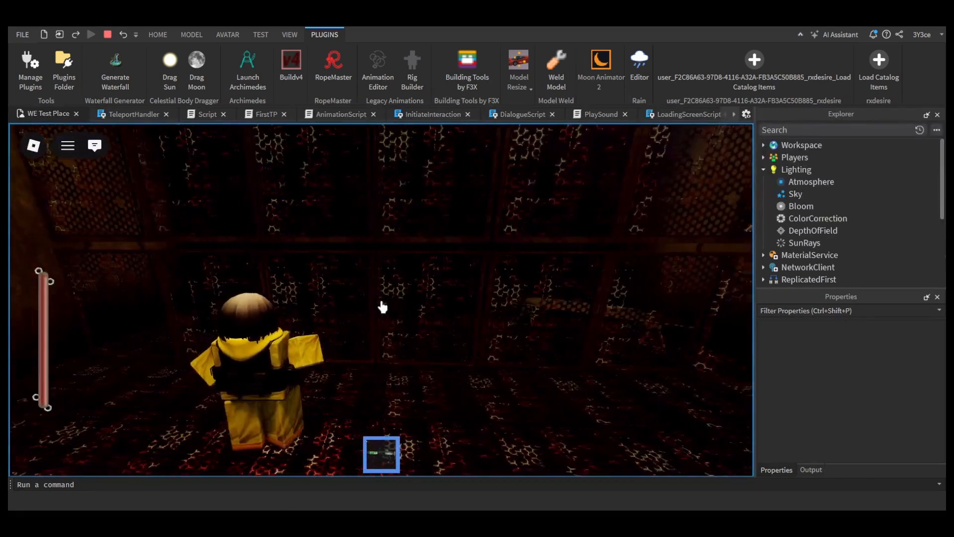
key("d")
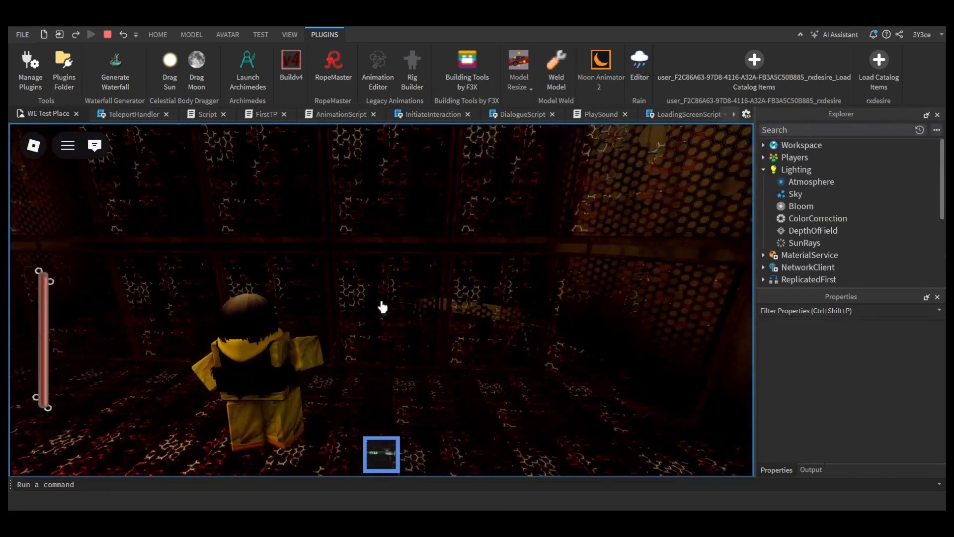
key("a")
key("a")
key("d")
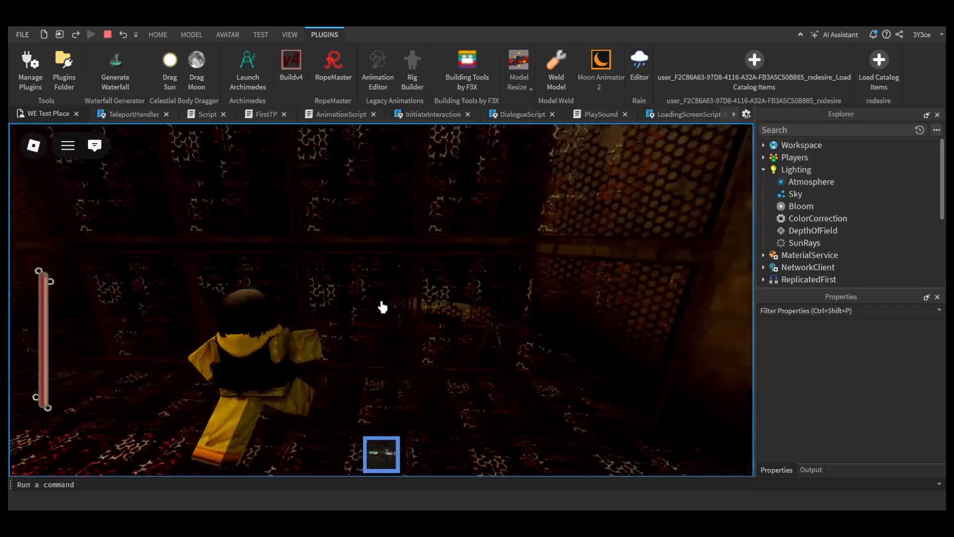
key("a")
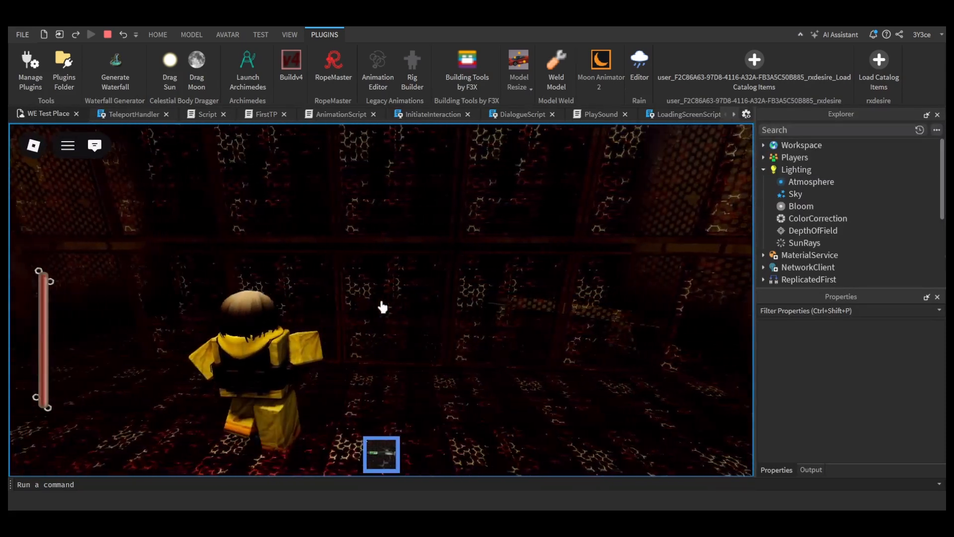
key("a")
key("d")
key("w")
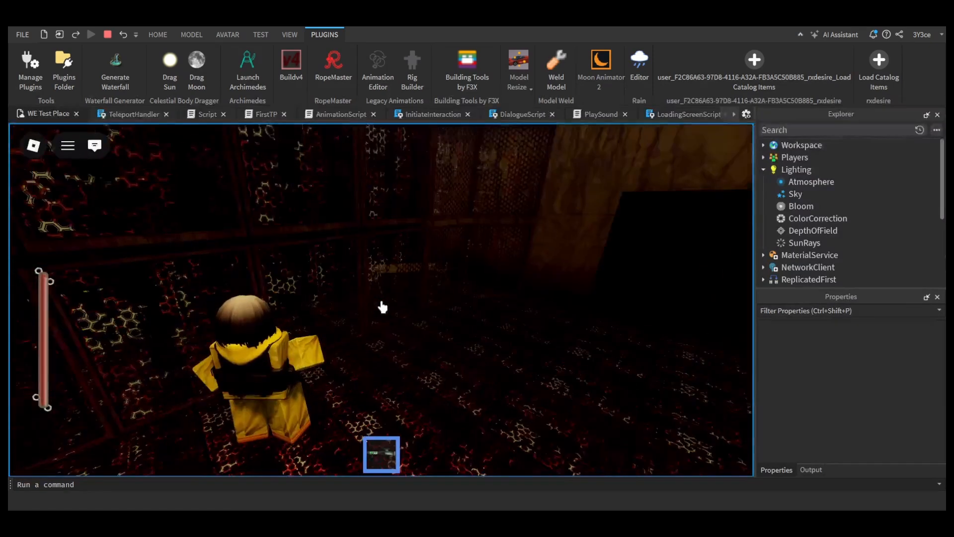
Step: Unequip the held item and run the character through the dark area toward the glowing floor panel
key("1")
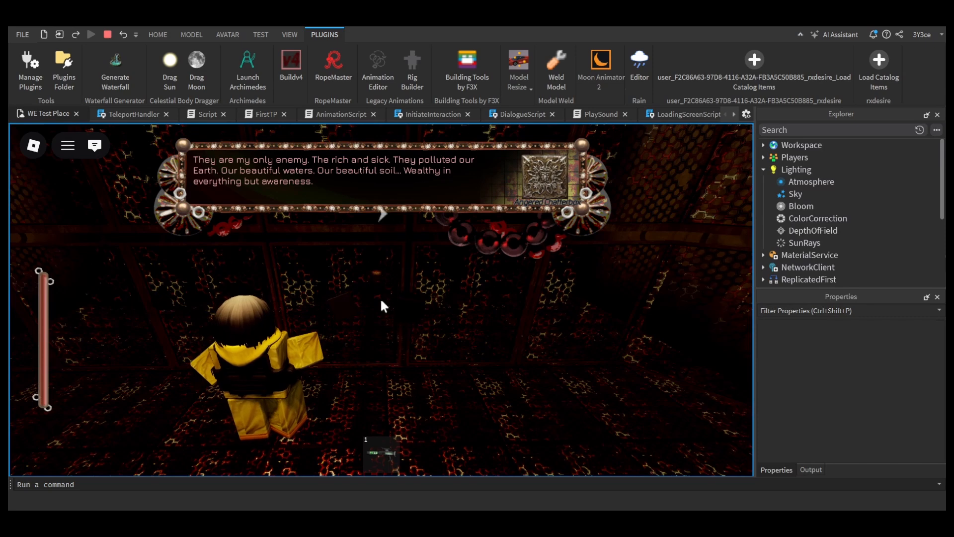
key("w")
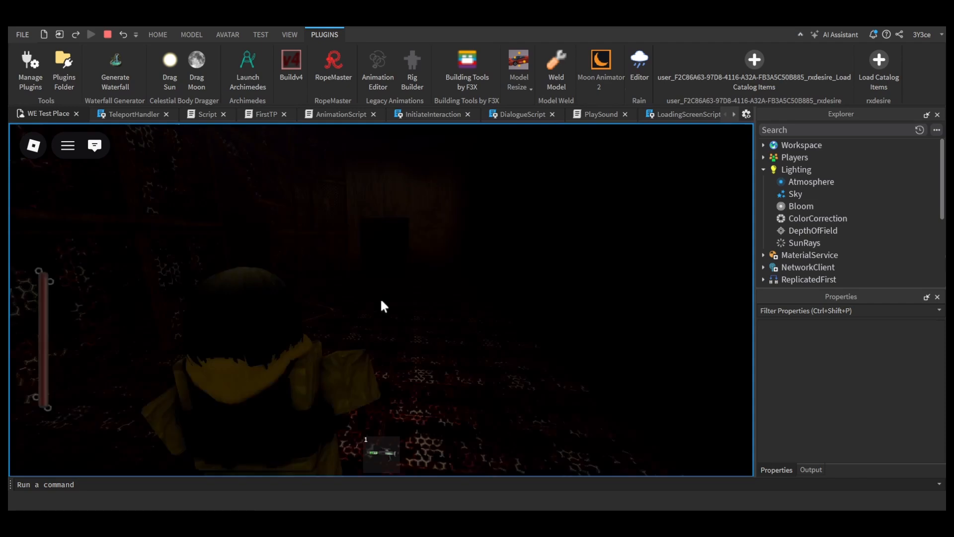
key("w")
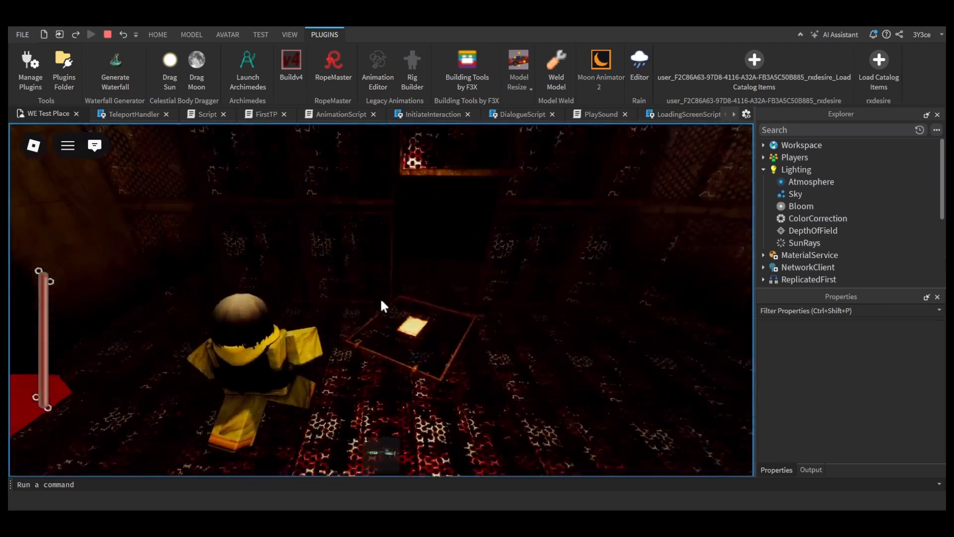
left_click(382, 300)
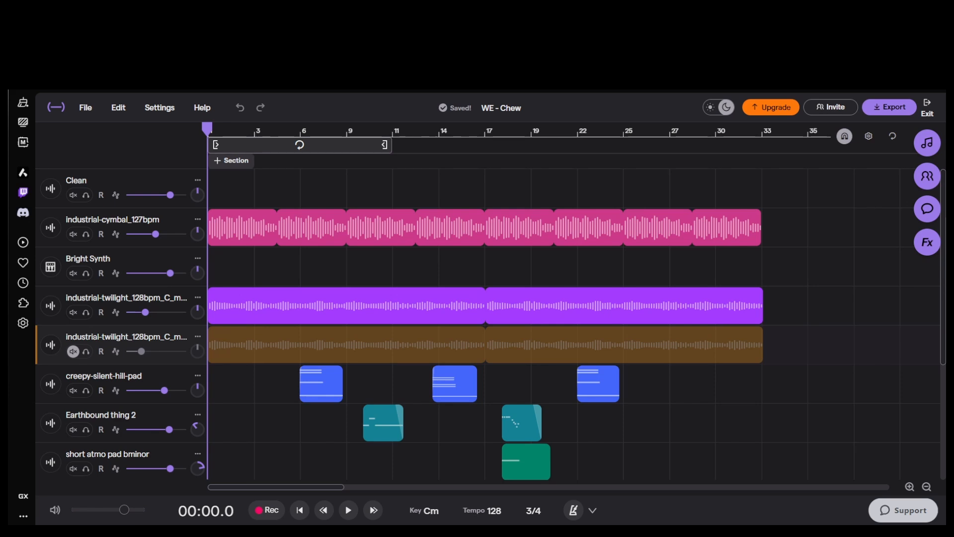
Step: Listen to the WE - Chew music project, then audition the creepy-silent-hill-pad track soloed from bar 6
scroll(637, 435, "down", 1)
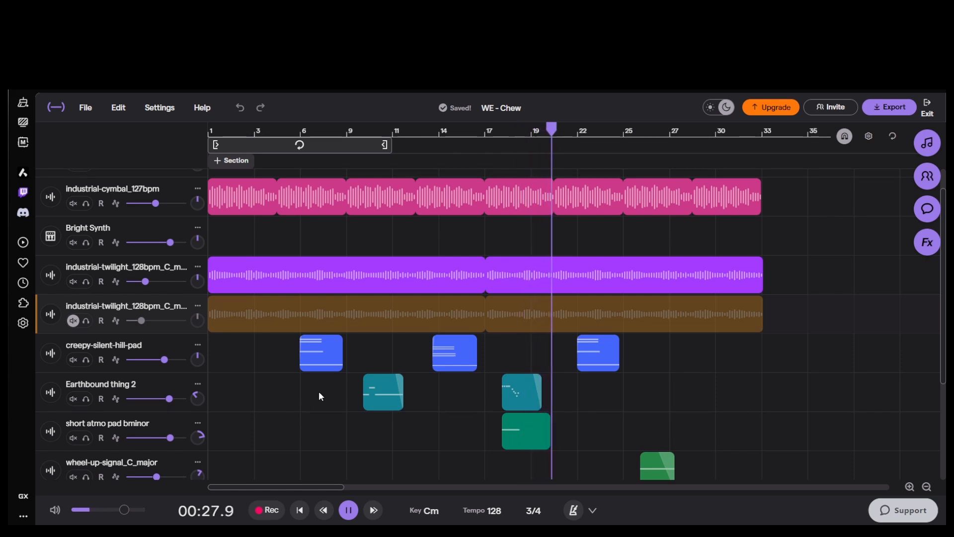
key("space")
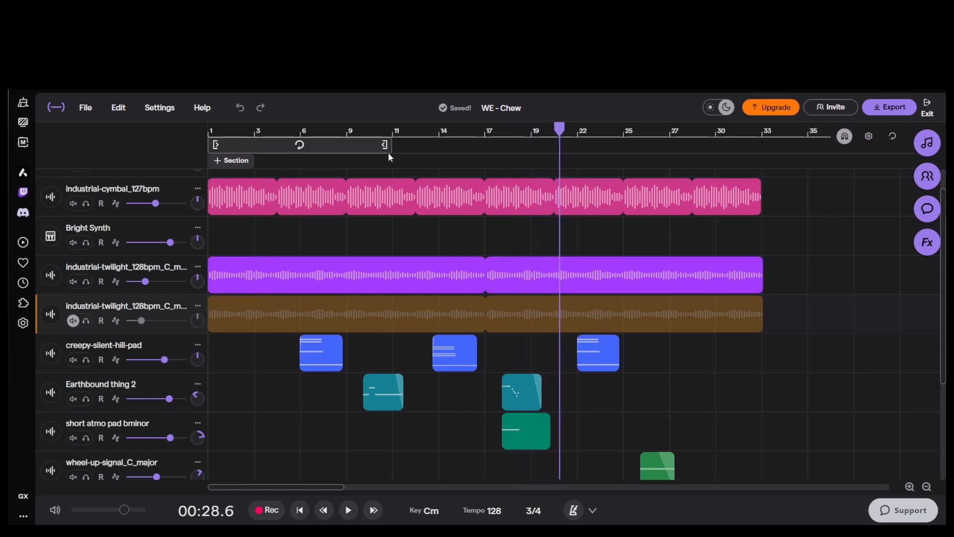
left_click(302, 128)
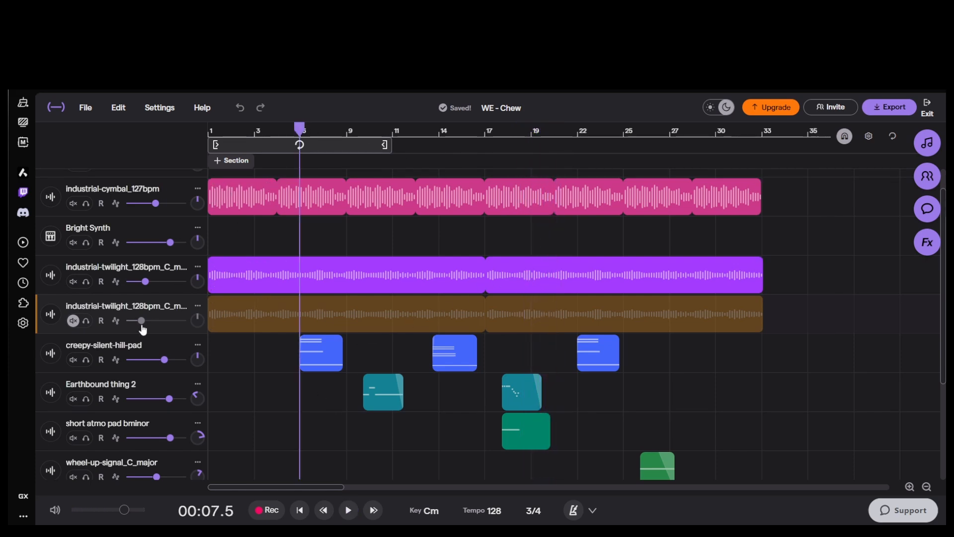
left_click(87, 360)
key("space")
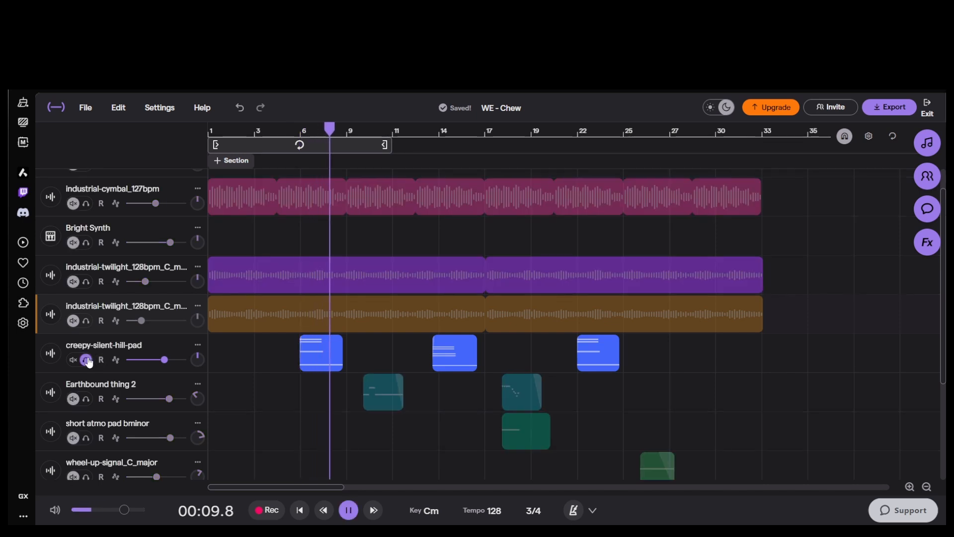
left_click(86, 360)
key("space")
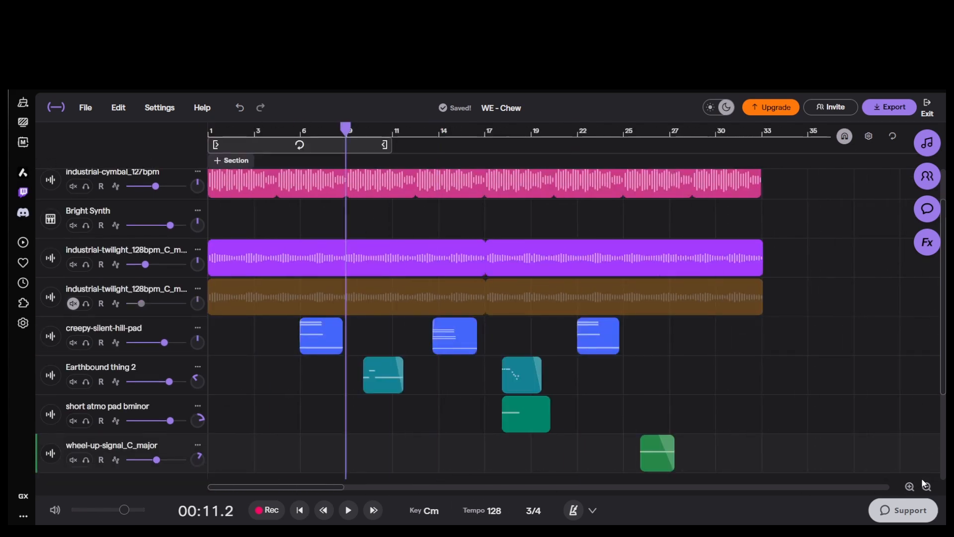
Step: Audition the Earthbound thing 2 track soloed from bar 10 on the enlarged timeline
left_click(910, 487)
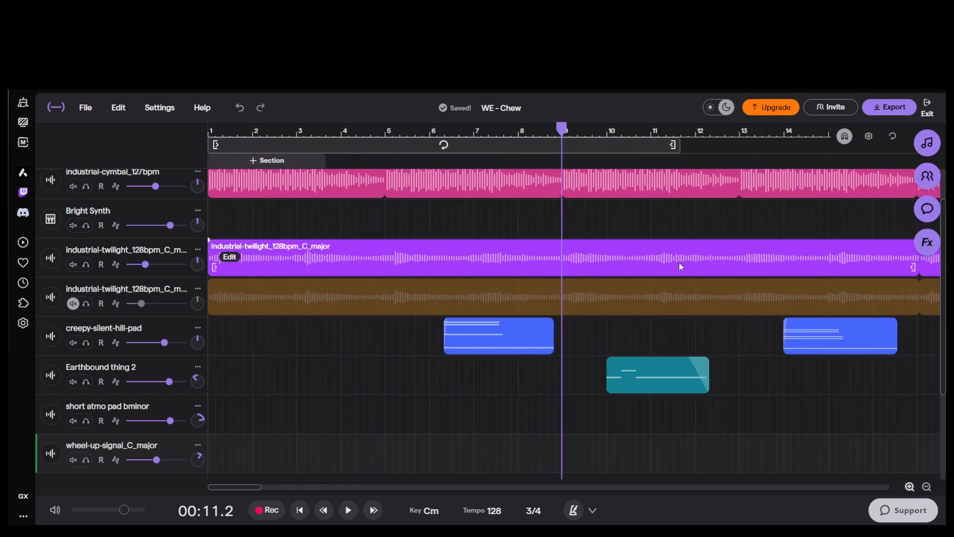
left_click(610, 145)
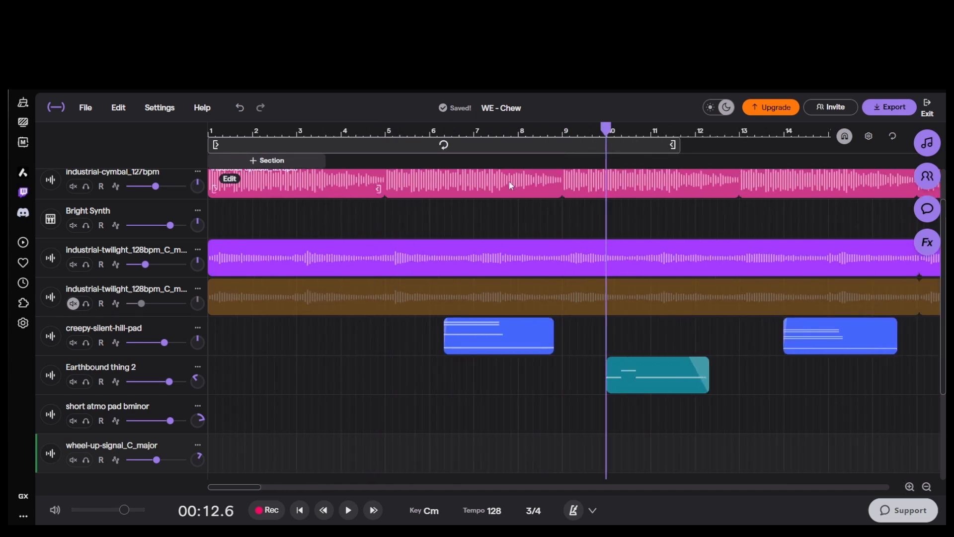
left_click(86, 383)
key("space")
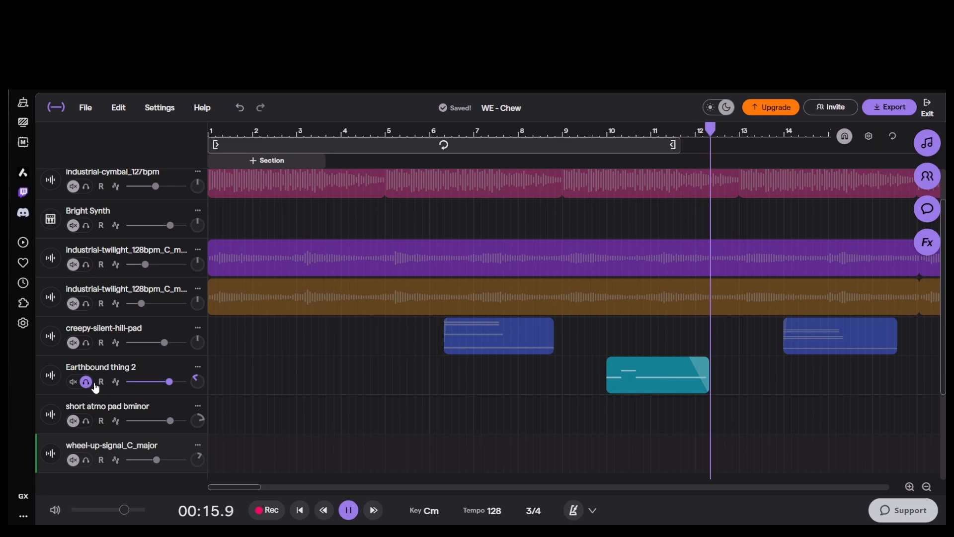
left_click(87, 382)
Step: Audition the second creepy-silent-hill-pad clip soloed from bar 14
left_click_drag(249, 491, 278, 491)
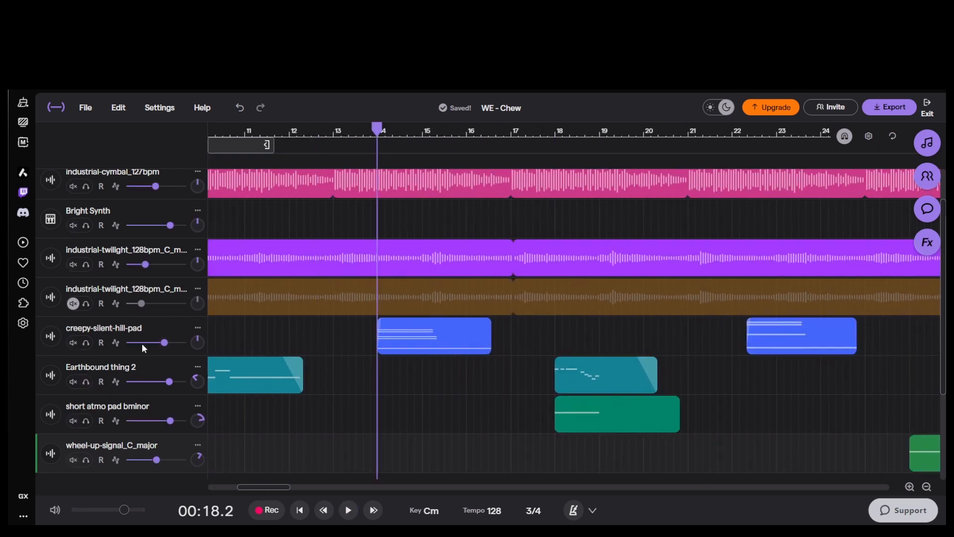
left_click(86, 343)
key("space")
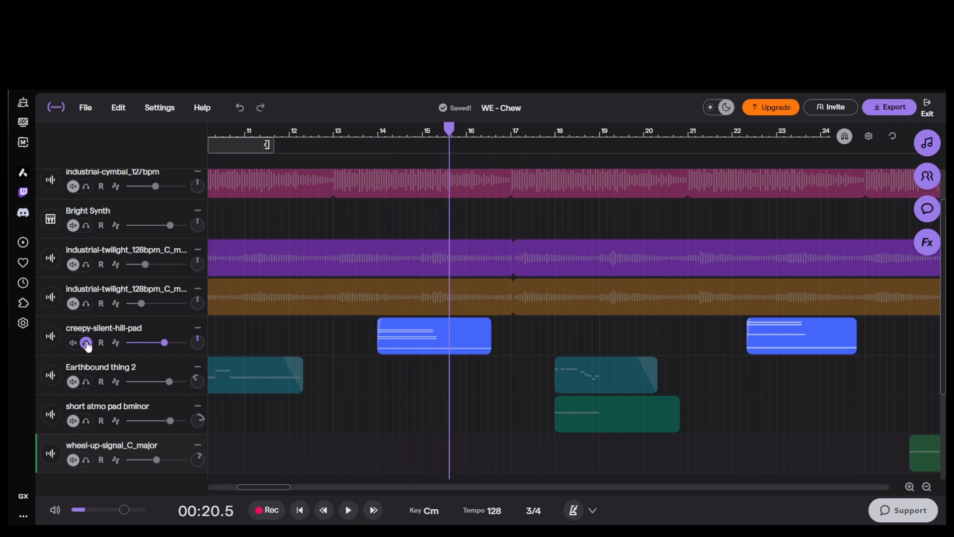
left_click(87, 343)
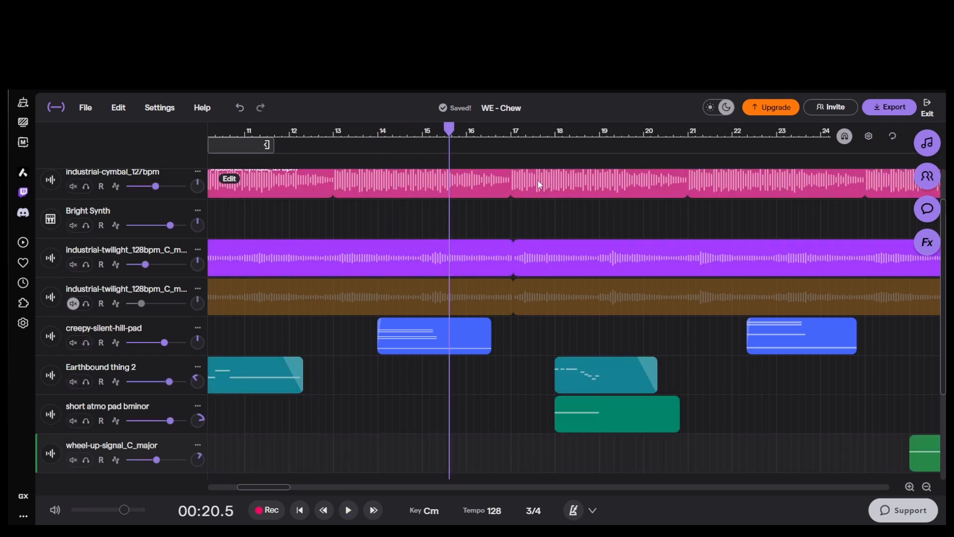
Step: Audition Earthbound thing 2 and short atmo pad bminor soloed together from bar 18, then Earthbound thing 2 alone
left_click(87, 381)
left_click(86, 421)
key("space")
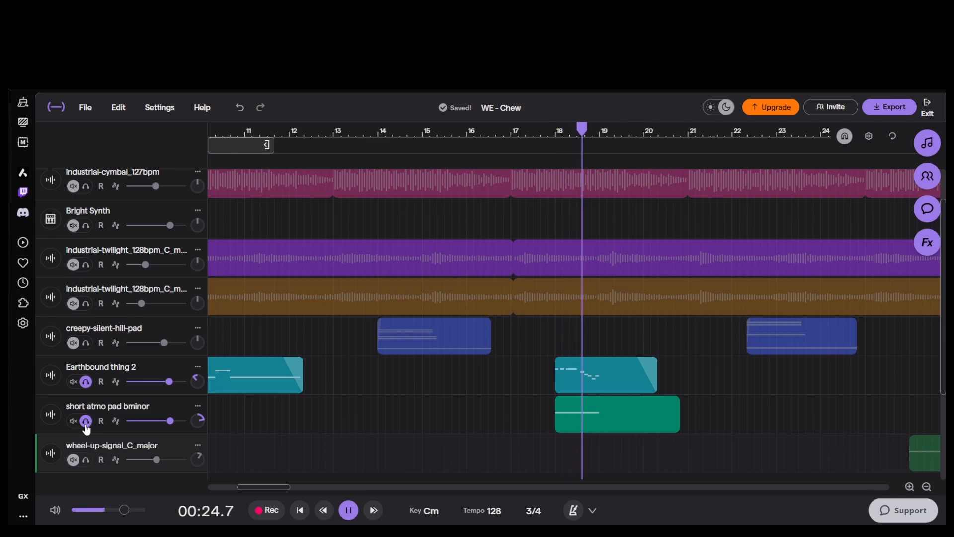
left_click(86, 421)
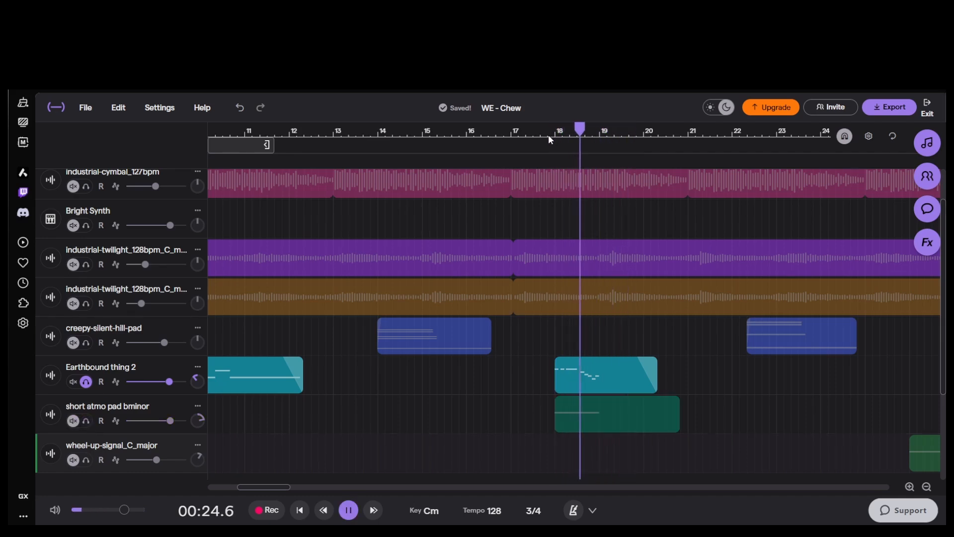
key("space")
left_click(86, 382)
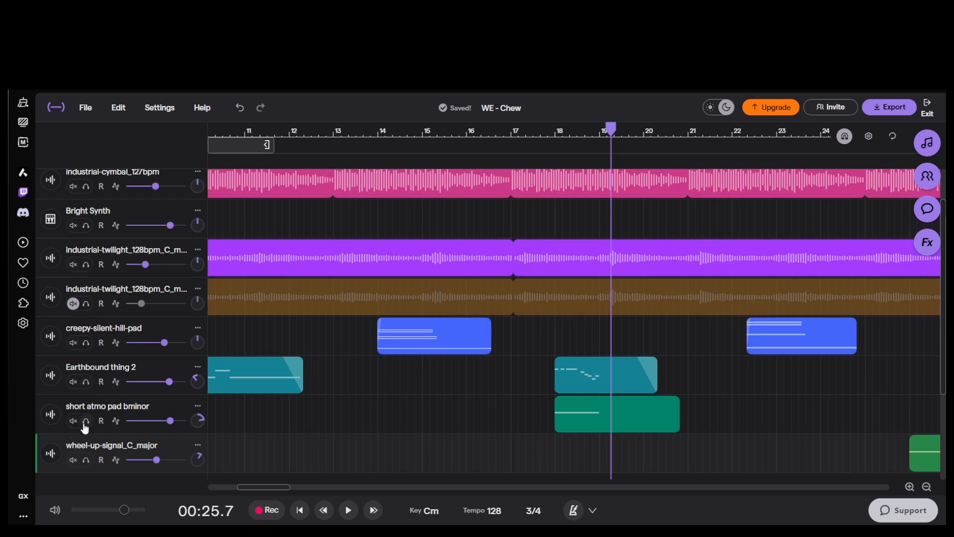
Step: Audition the short atmo pad bminor clip alone from bar 18, then solo the wheel-up-signal_C_major track
left_click(86, 421)
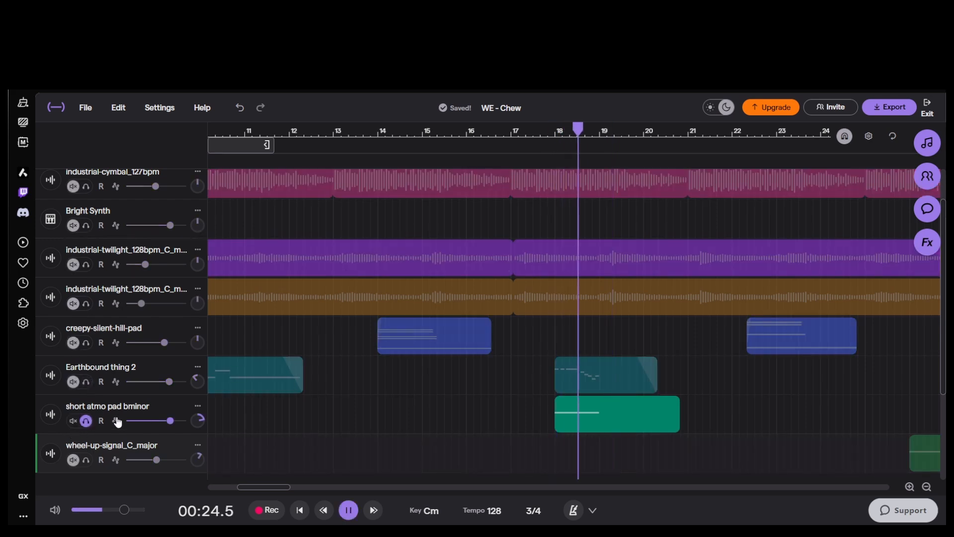
left_click(89, 423)
mouse_move(264, 488)
left_mouse_down()
mouse_move(309, 488)
mouse_move(276, 481)
left_mouse_up()
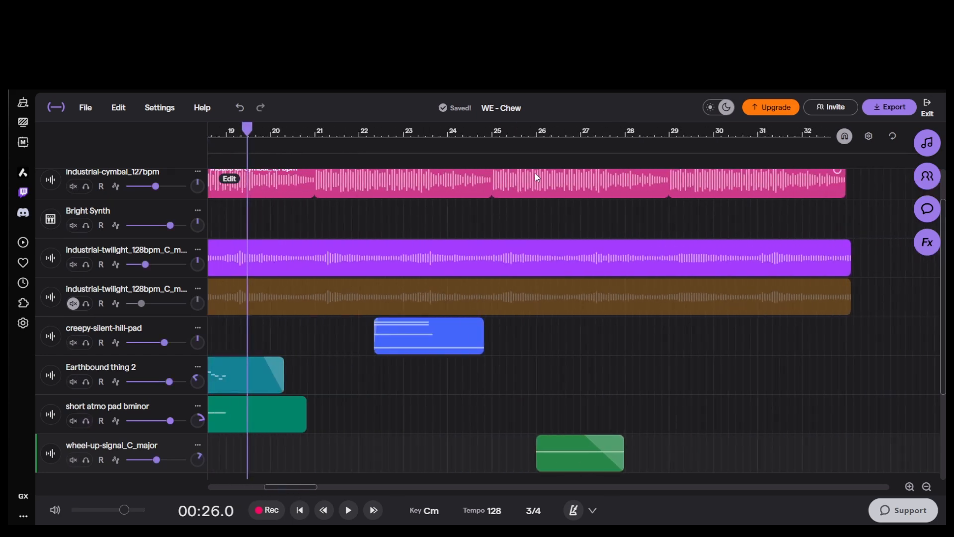
left_click(86, 461)
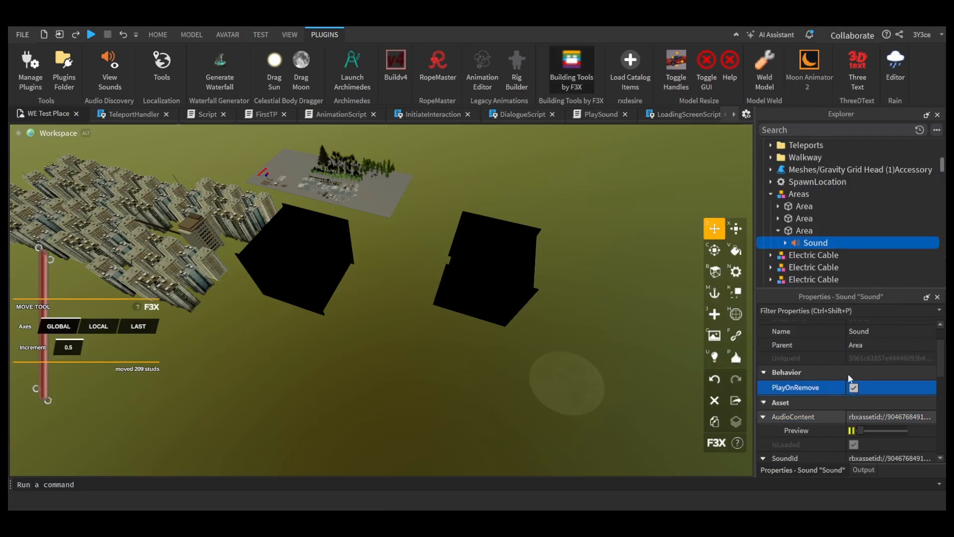
Step: Back in Roblox Studio, delete the object nested under the third Area's Sound and review the Sound's preview and playback settings
key("Delete")
left_click(810, 243)
scroll(872, 418, "down", 2)
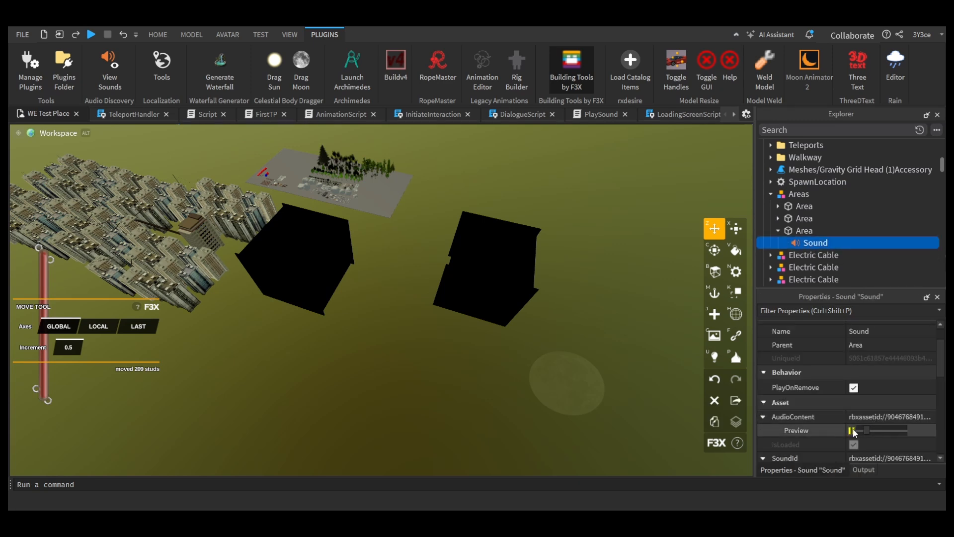
scroll(897, 417, "down", 5)
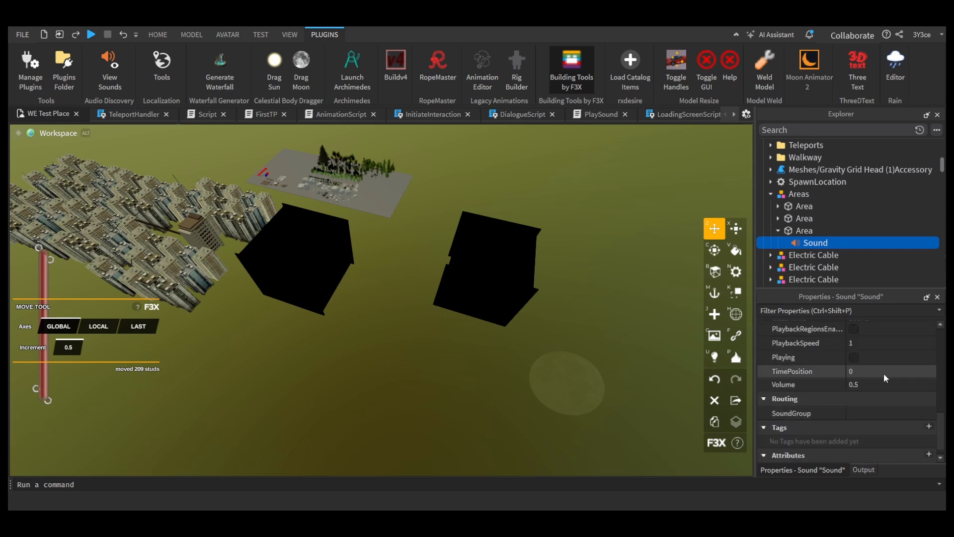
scroll(855, 368, "up", 5)
left_click(793, 231)
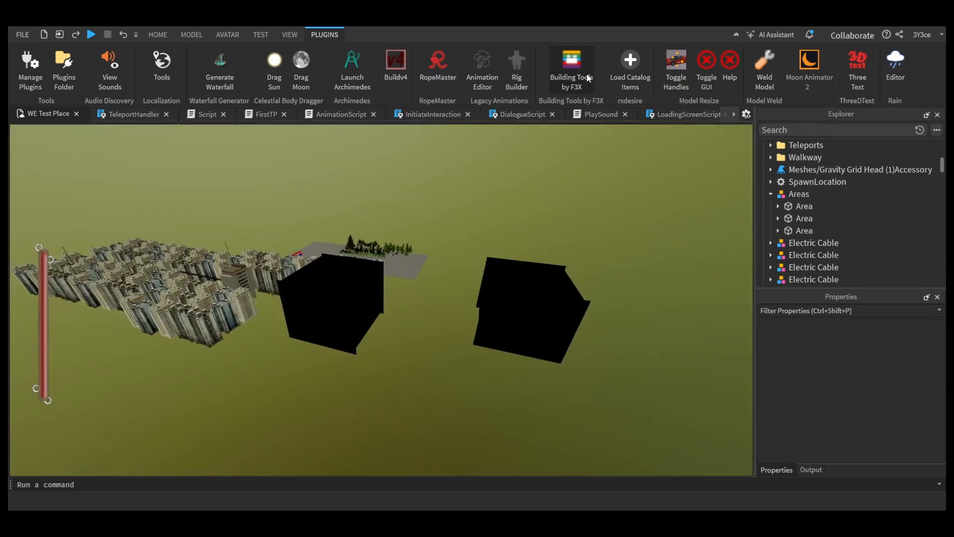
Step: Rename the second door folder under Teleports as A2_To_A3
scroll(798, 230, "up", 10)
left_click(815, 219)
key("F2")
type("A2_To")
type("_A3")
key("Return")
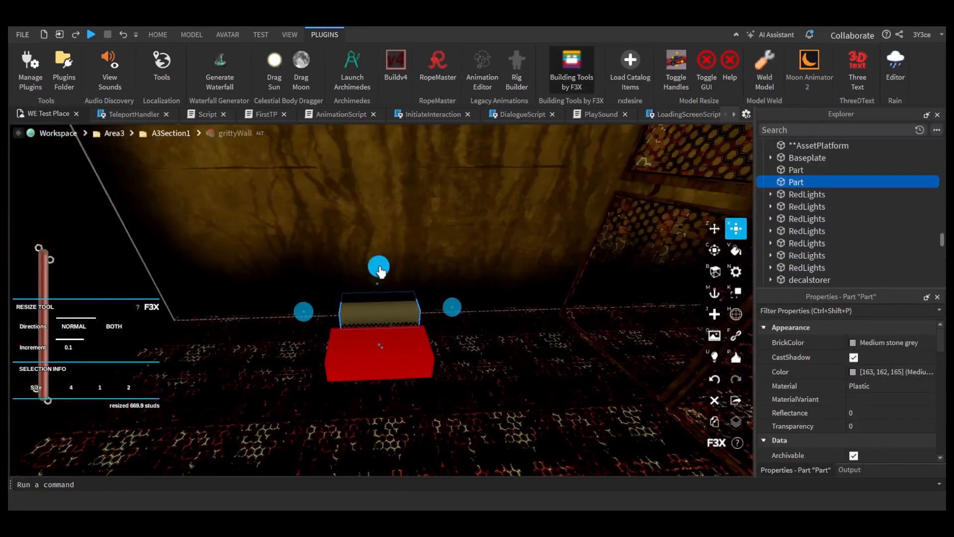
Step: Put the black doorway part beside the red exit block into the A2_To_A3 folder
key("v")
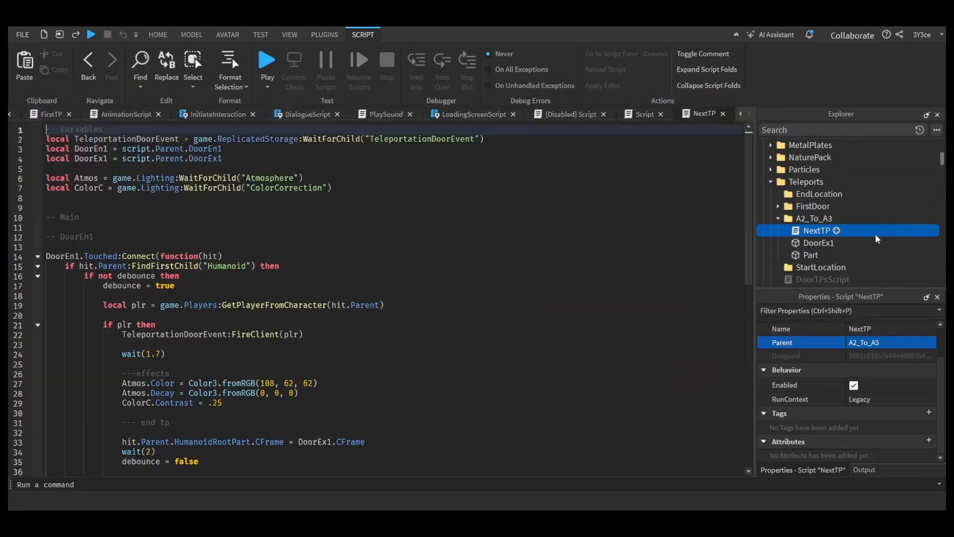
Step: Name the A2_To_A3 script NextTP and its two parts DoorEx8 and DoorEn8, and point the script's door variables at those parts
double_click(852, 244)
key("BackSpace")
type("8")
double_click(836, 255)
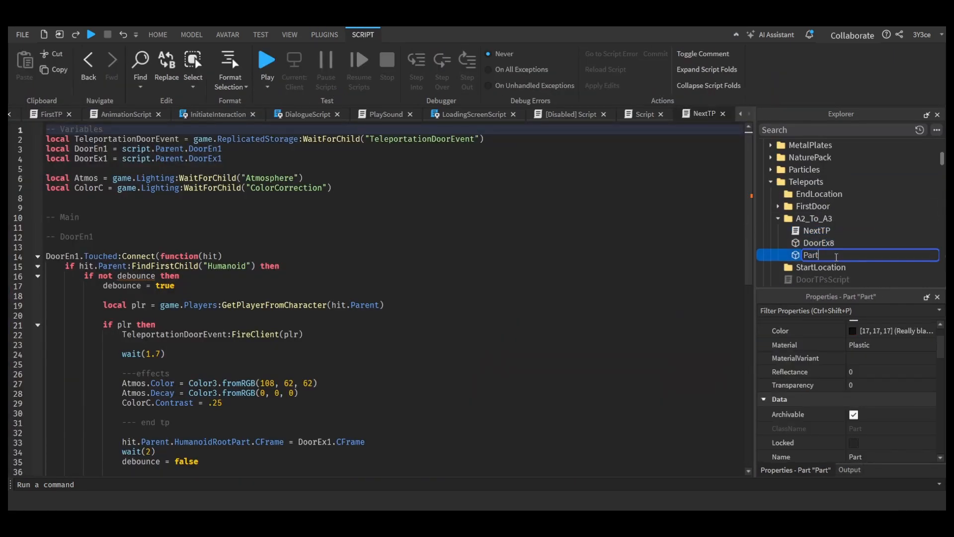
key("Return")
left_click(817, 231)
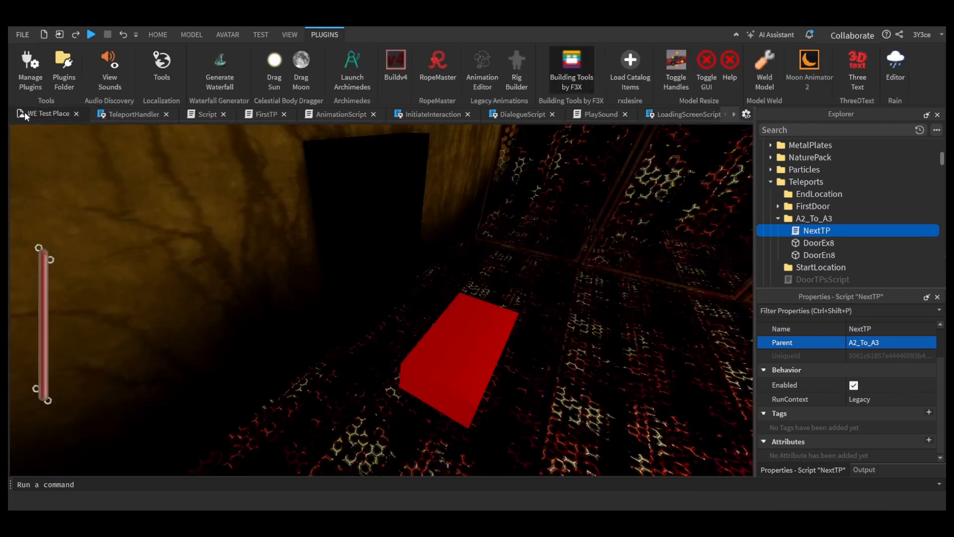
Step: Duplicate the DoorEn8 part, place the copy upright at the end of the scaffold walkway and paint it dark red Cocoa
left_click(840, 255)
double_click(841, 244)
key("ctrl+x")
right_click_drag(583, 296, 608, 278)
scroll(815, 240, "down", 4)
left_click(812, 194)
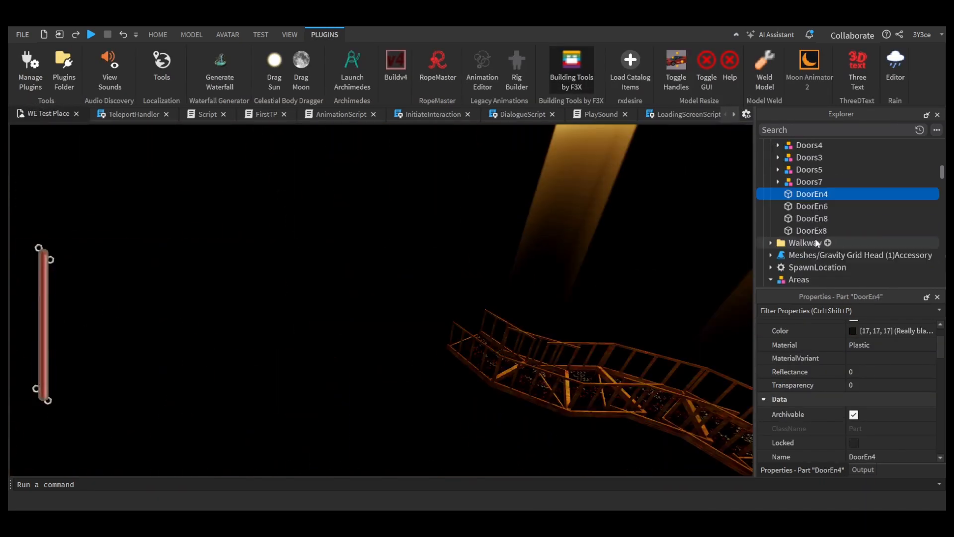
left_click(812, 218)
key("ctrl+d")
key("z")
right_click_drag(281, 273, 466, 303)
key("v")
left_click(397, 288)
key("n")
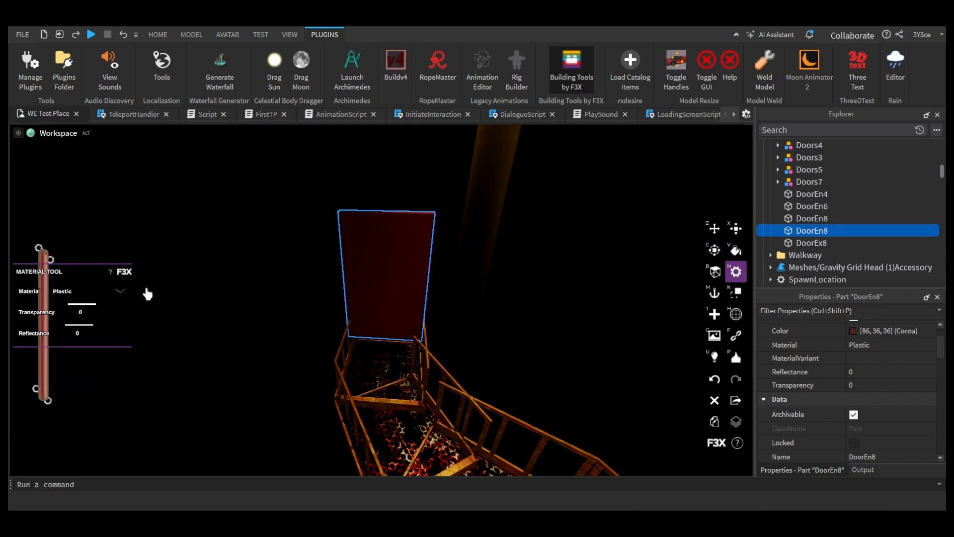
Step: Resize the dark red doorway part so it covers the end of the scaffold walkway
left_click(119, 291)
key("x")
left_click_drag(472, 293, 491, 294)
right_click_drag(491, 295, 673, 264)
key("v")
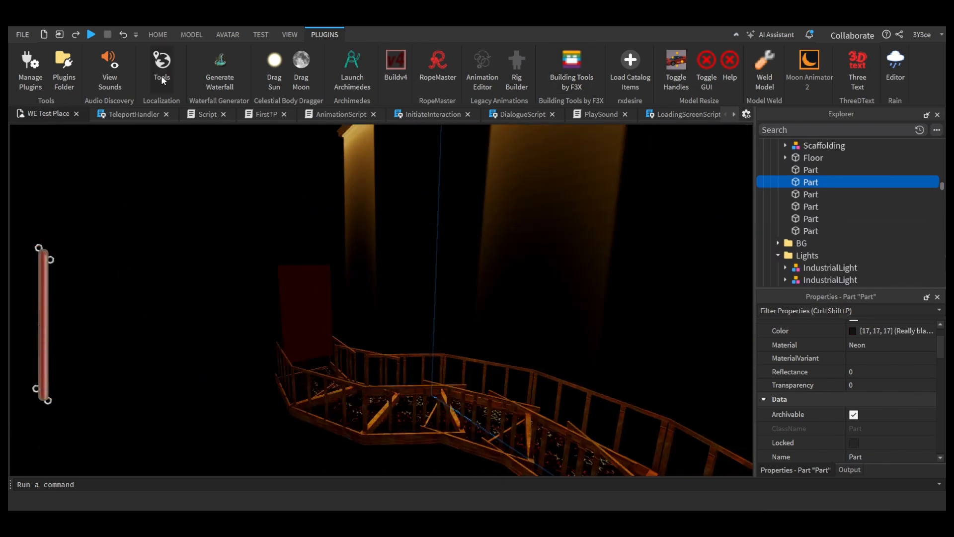
left_click(572, 70)
left_click(291, 302)
Step: Reparent the dark red walkway doorway to A2_To_A3 and locate the black doorway part beside the red exit block
left_click(865, 393)
scroll(837, 238, "up", 5)
left_click(837, 244)
scroll(829, 238, "down", 4)
left_click(818, 231)
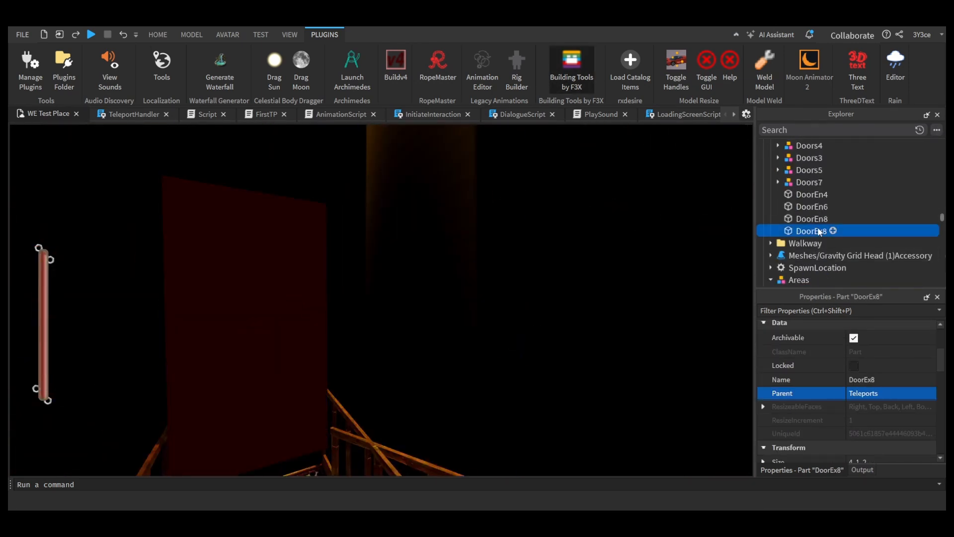
double_click(812, 219)
scroll(845, 205, "down", 10)
scroll(840, 205, "up", 10)
left_click(825, 182)
scroll(827, 219, "up", 5)
left_click(827, 257)
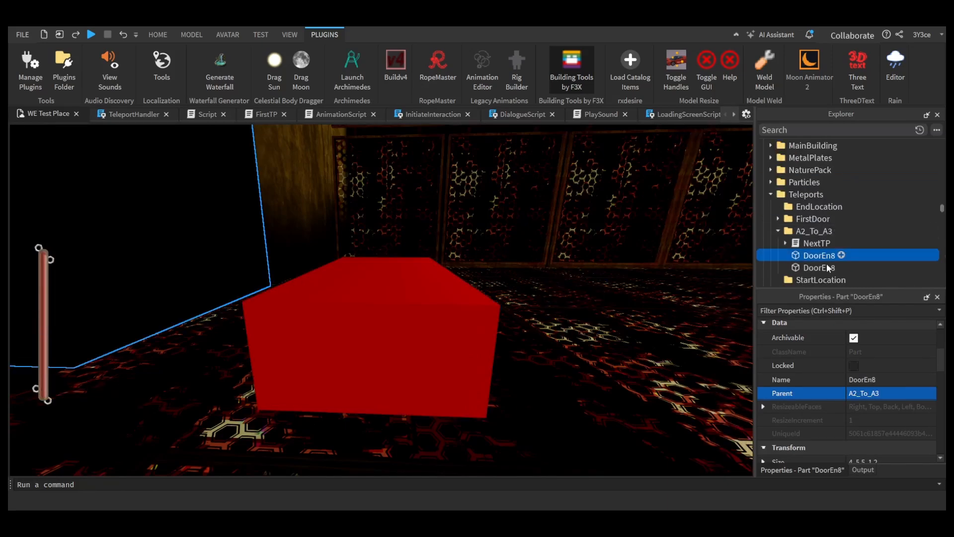
Step: Rename the black doorway beside the red exit block as DoorEn9 and move it out of A2_To_A3 into Teleports
scroll(827, 249, "down", 2)
left_click_drag(825, 182, 815, 158)
double_click(839, 182)
type("DoorEn9")
double_click(817, 170)
left_click(808, 182)
scroll(811, 182, "up", 1)
left_click_drag(815, 219, 807, 158)
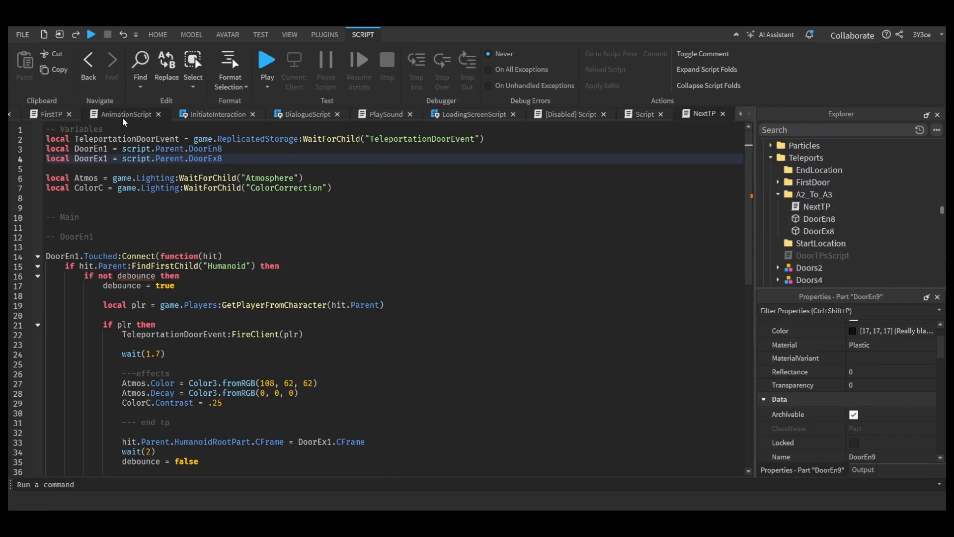
Step: Check the NextTP script's door references, start a playtest and walk the character forward from the spawn carpet
left_click(730, 115)
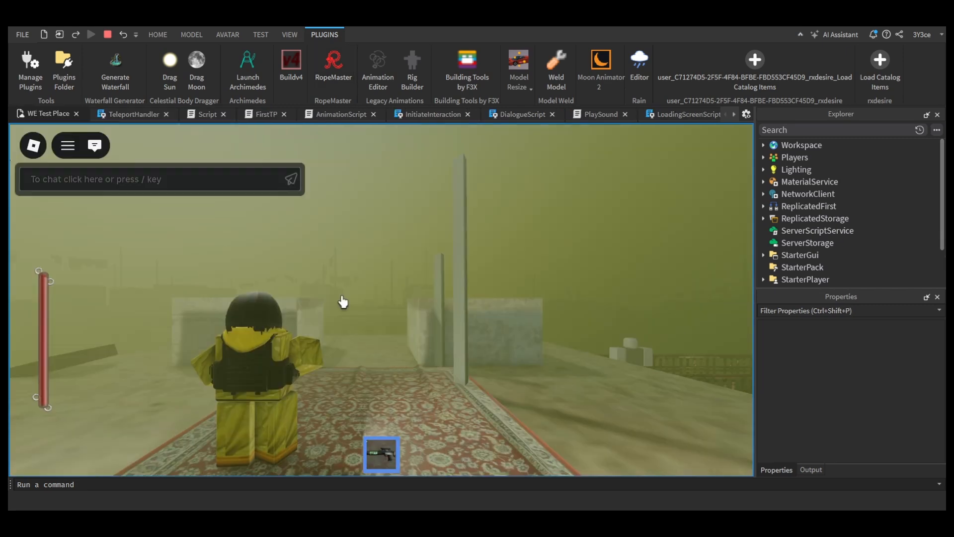
key("w")
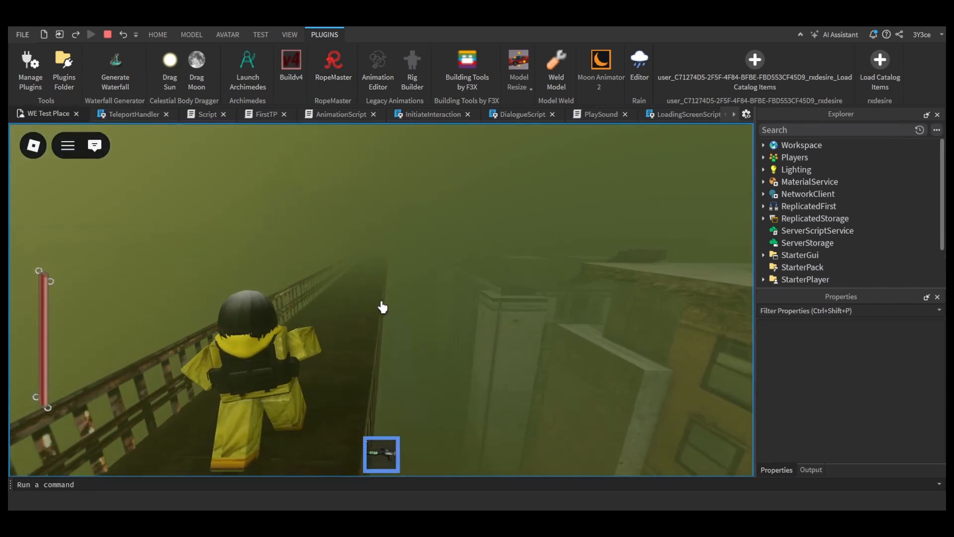
key("w")
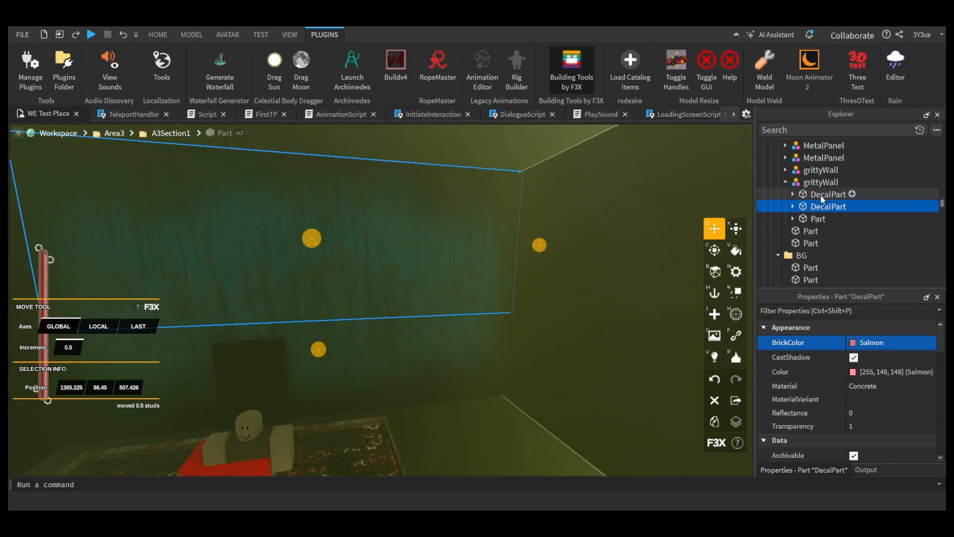
Step: Shorten the back Part of the grittyWall behind the Area3 doorway, resizing it from one side only in the Normal direction
left_click(811, 219)
left_click(735, 230)
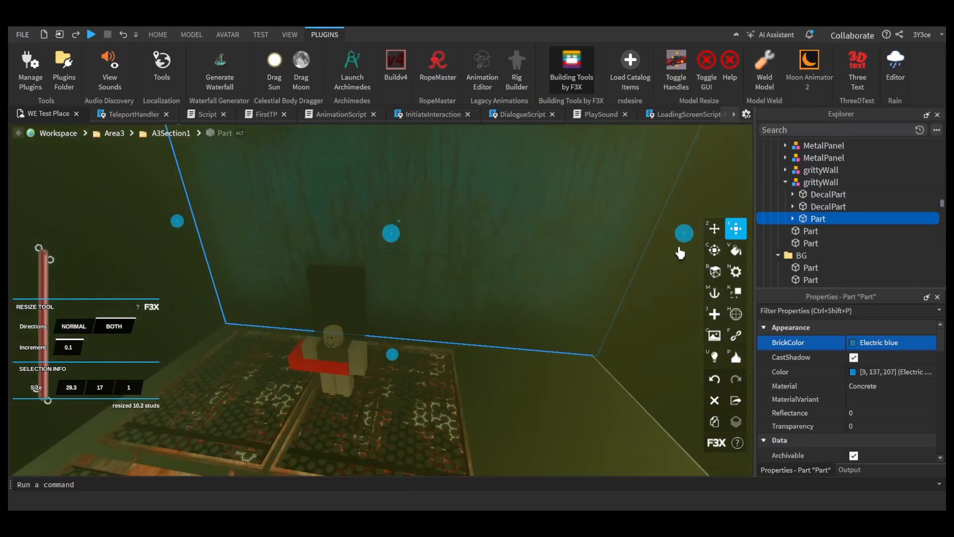
left_click_drag(647, 236, 549, 232)
key("ctrl+z")
left_click(75, 328)
key("d")
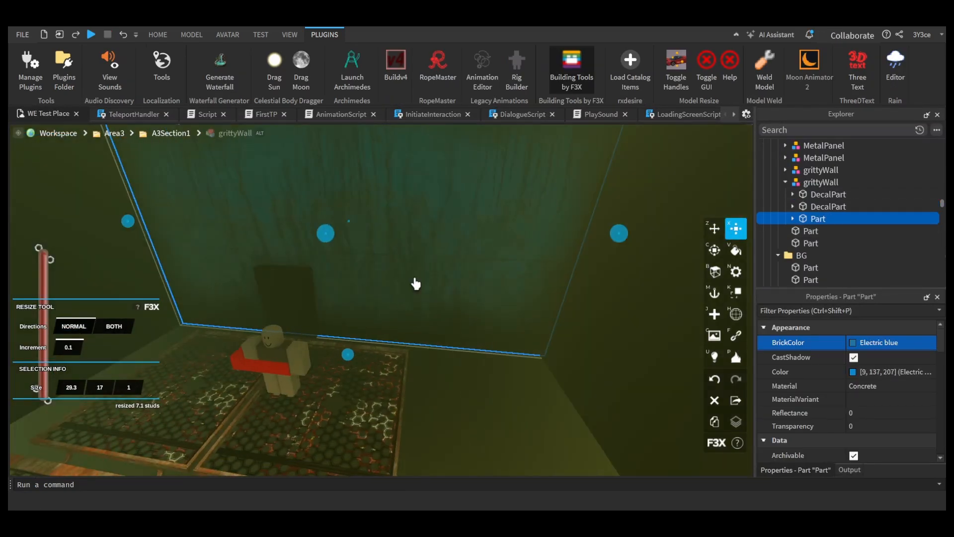
left_click_drag(625, 236, 474, 235)
right_click_drag(549, 235, 499, 258)
left_click(498, 259)
left_click_drag(550, 306, 494, 305)
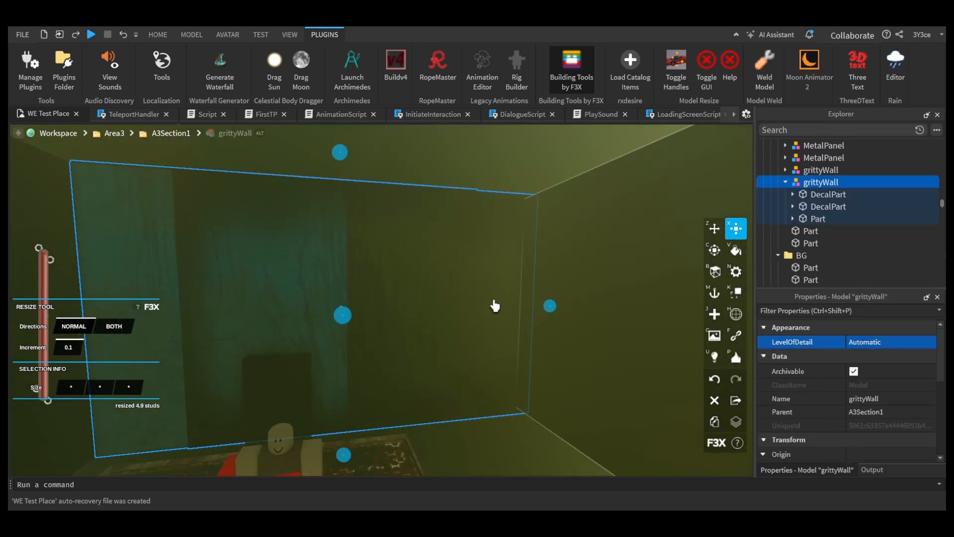
Step: Shorten the wall's DecalParts to match its back Part, making the first one 19.8 studs wide
left_click(827, 194)
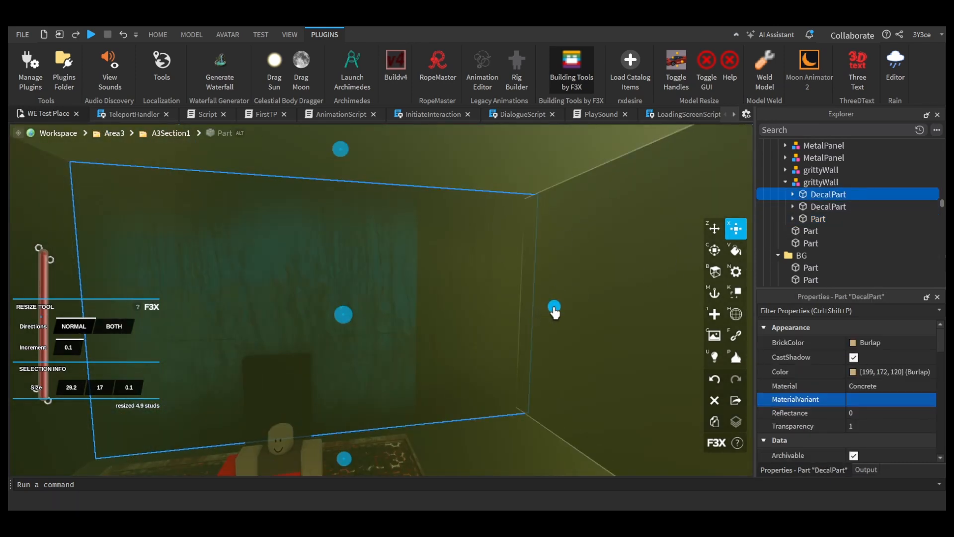
left_click_drag(555, 309, 445, 303)
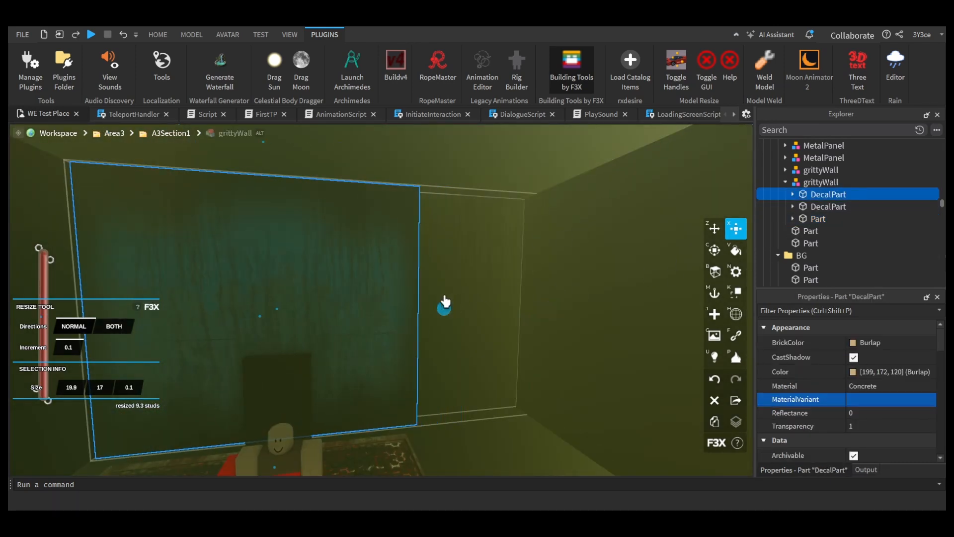
left_click(817, 207)
left_click(806, 231)
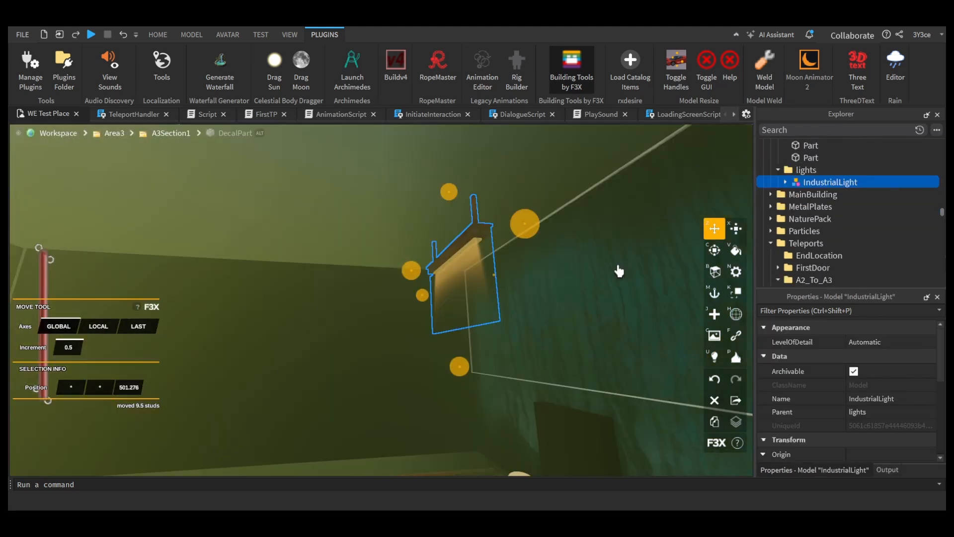
Step: Select the second IndustrialLight in the lights folder for surface light editing
scroll(903, 241, "up", 10)
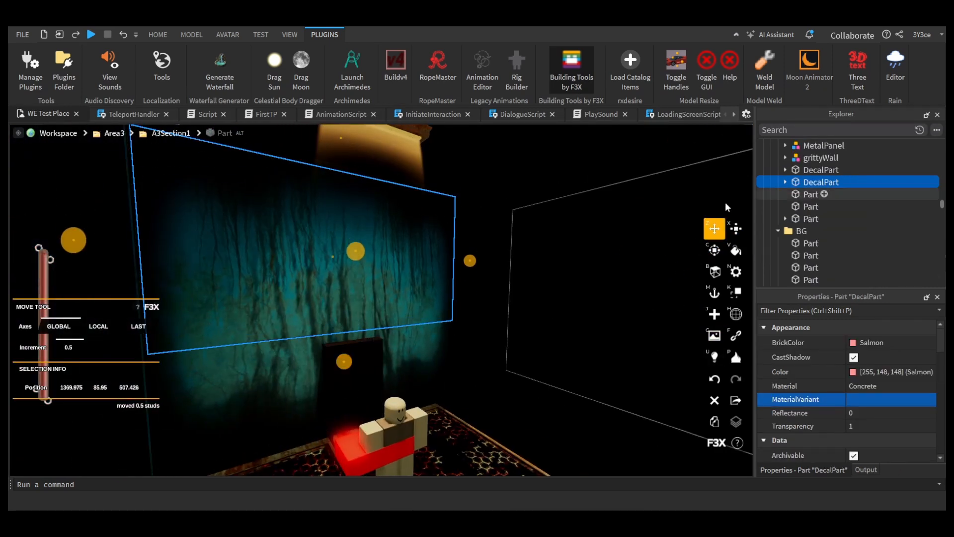
left_click(824, 194)
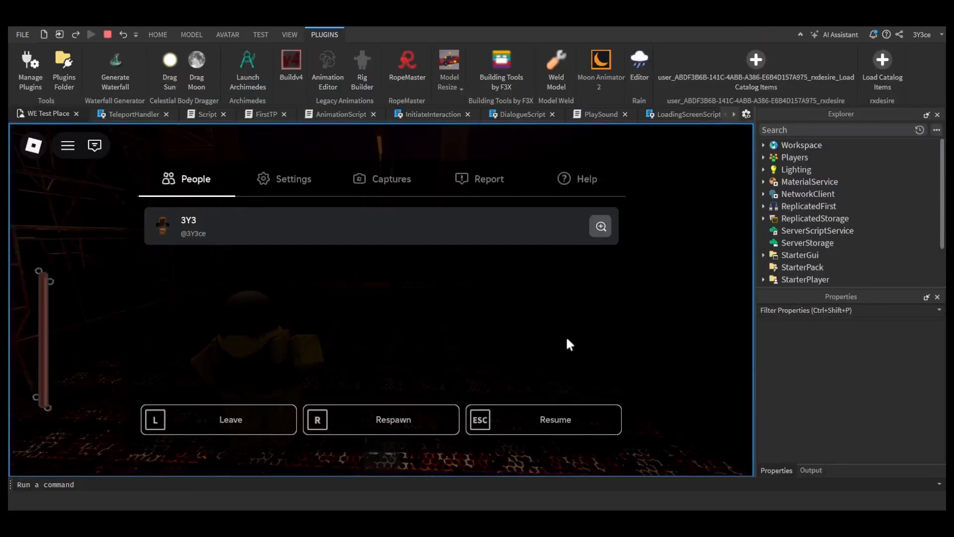
Step: Playtest the Area2-to-Area3 teleport by running along the scaffold walkway into the doorway at its end
key("Escape")
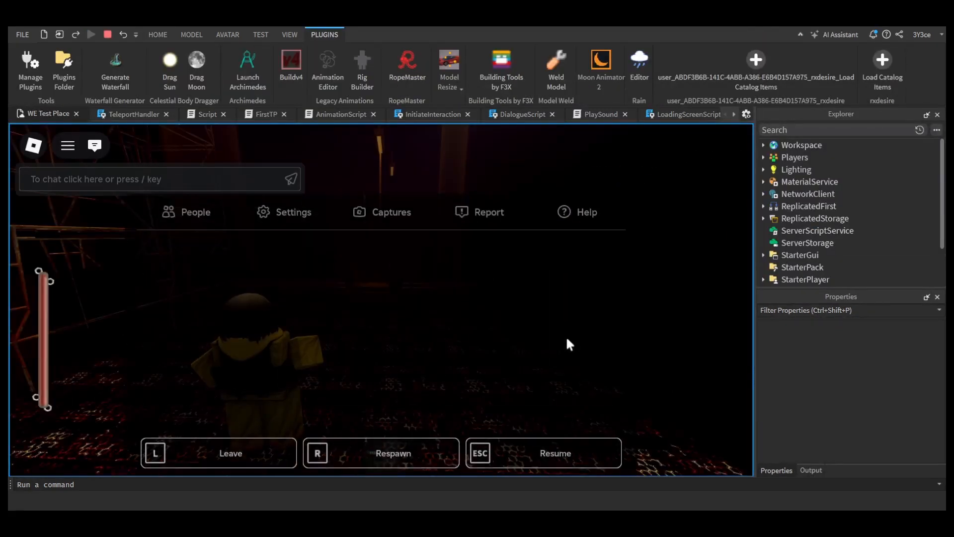
key("w")
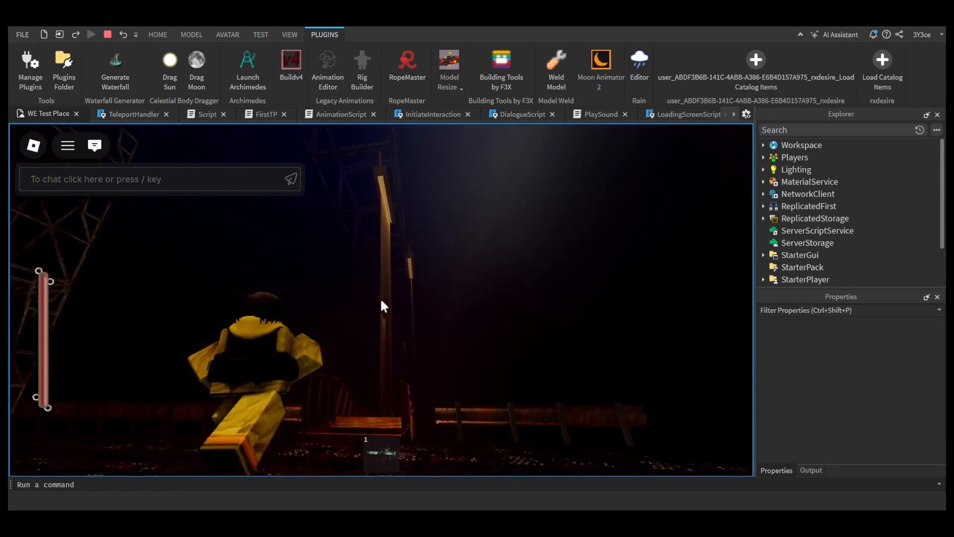
key("w")
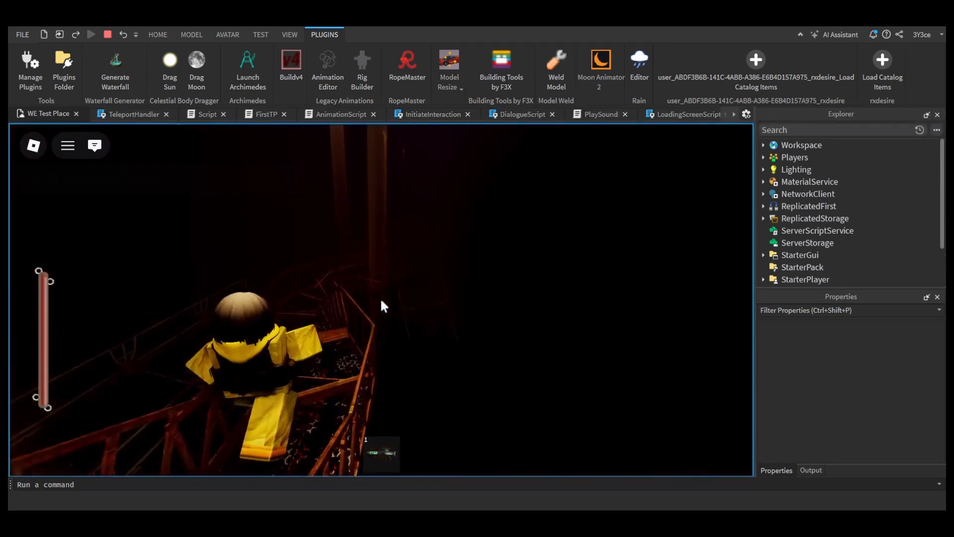
key("w")
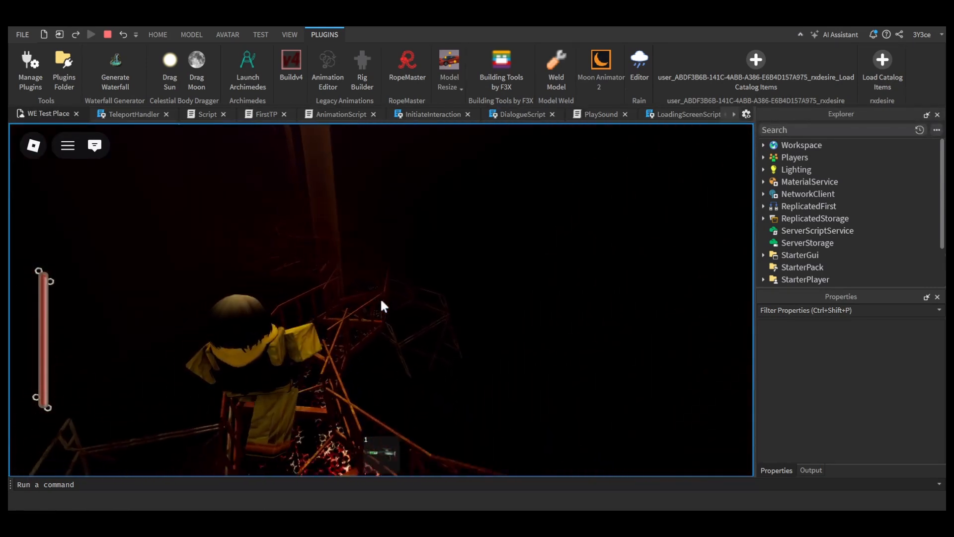
key("w")
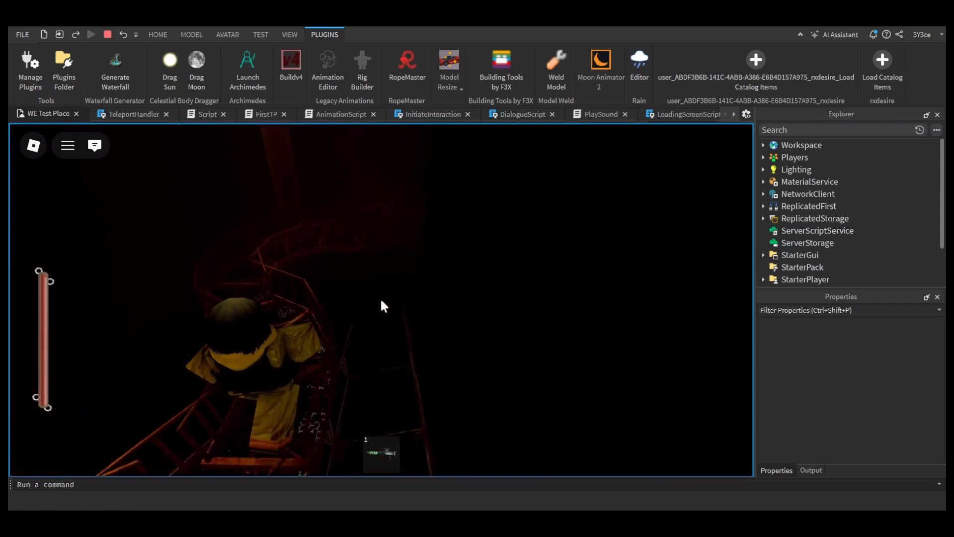
key("w")
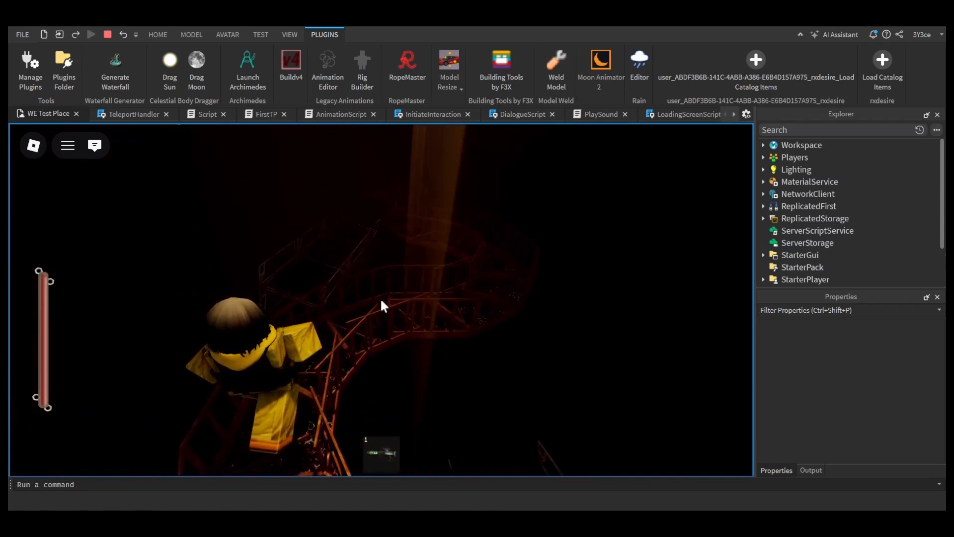
key("w")
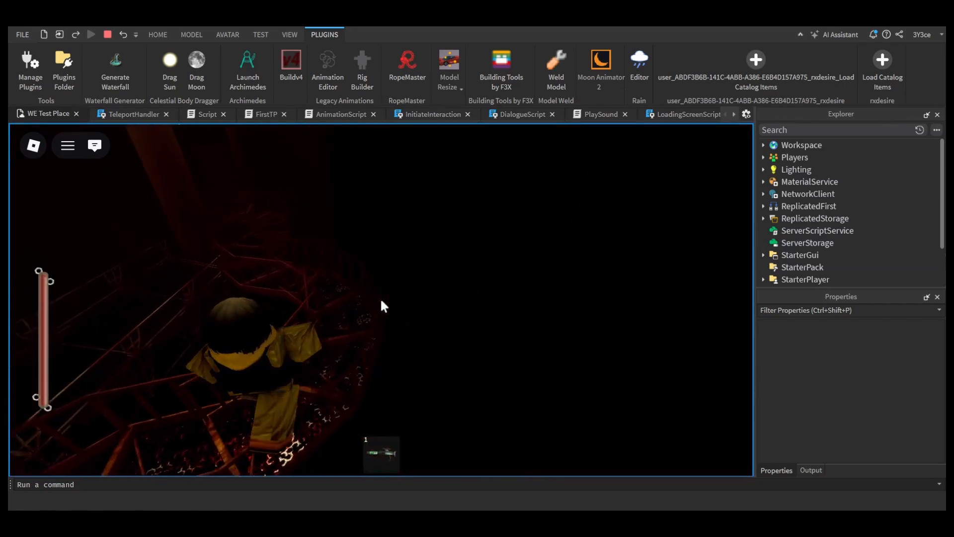
key("w")
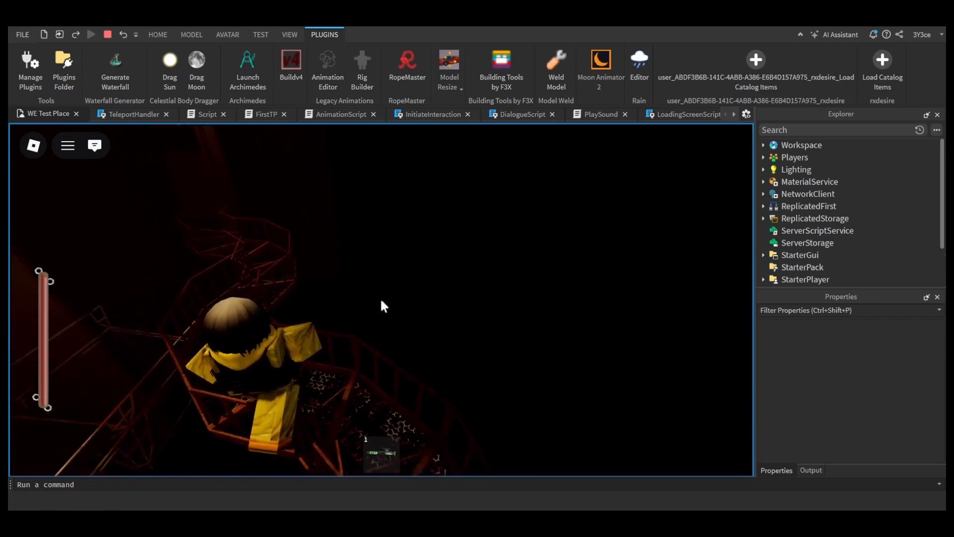
key("w")
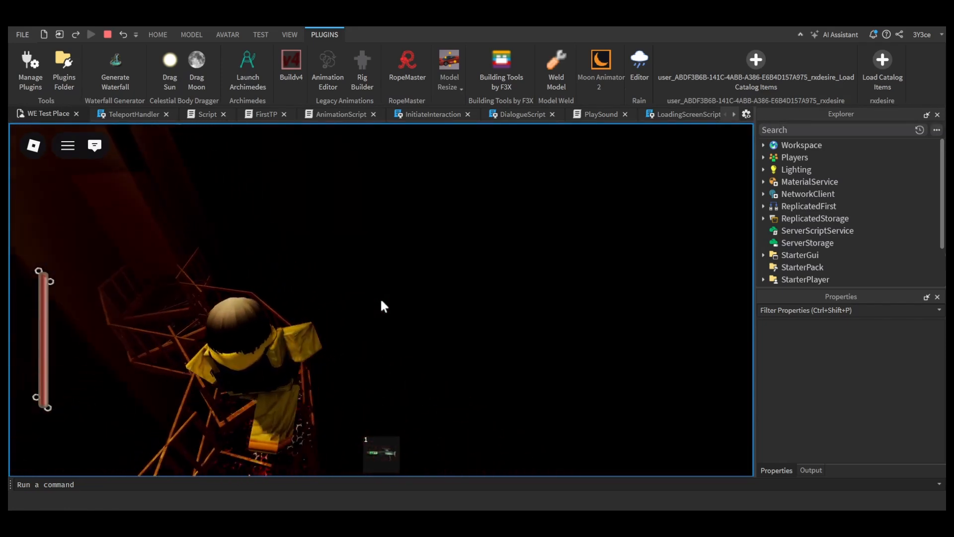
key("w")
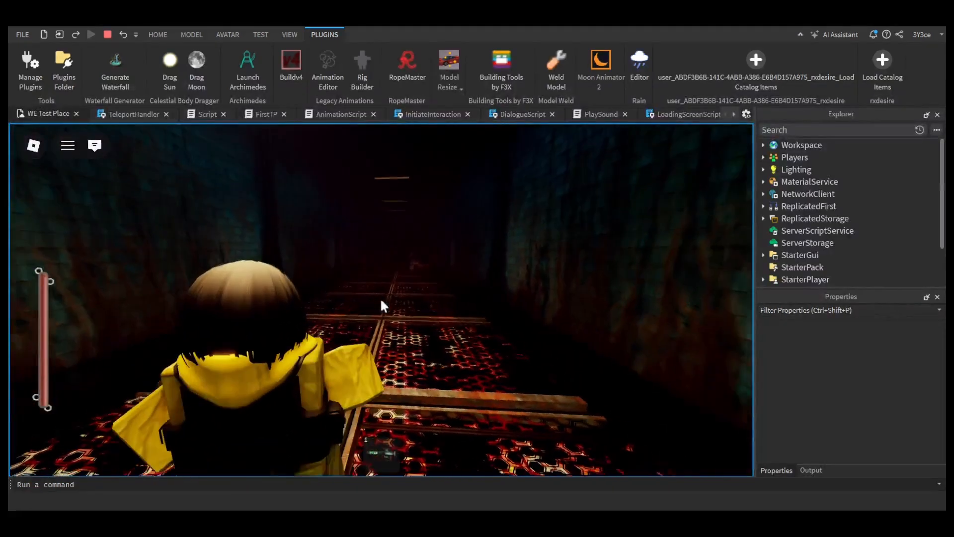
Step: Run down the Area3 corridor past the barrels and the statue to the dark doorway in the blue brick wall
key("w")
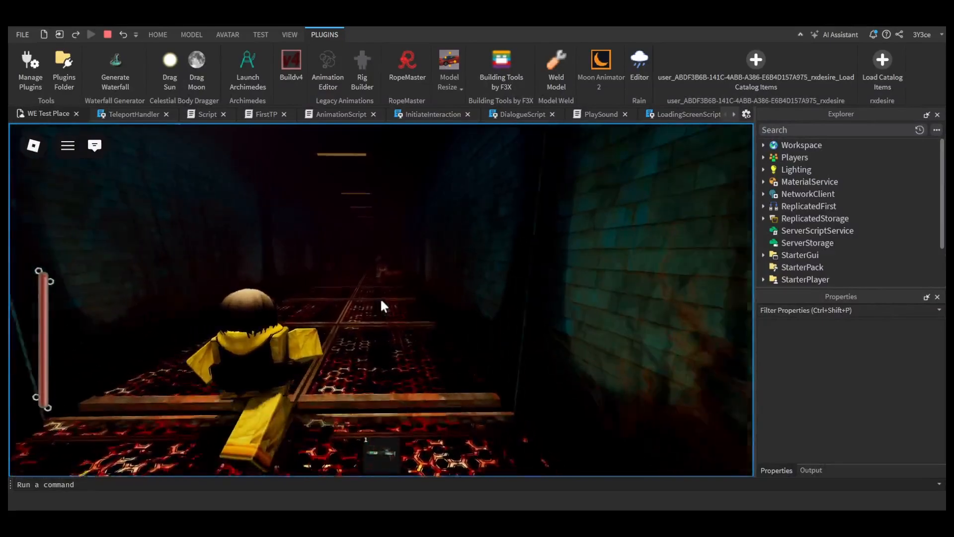
key("w")
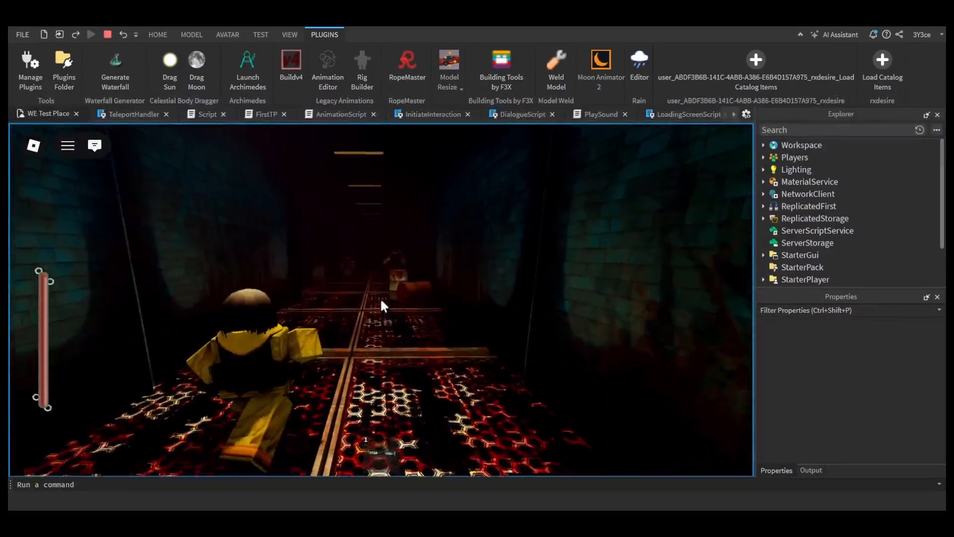
key("w")
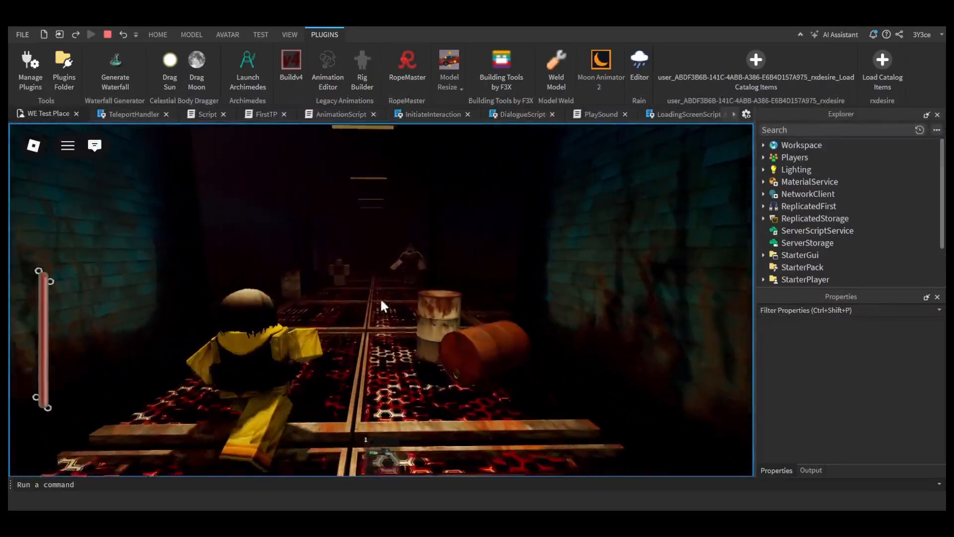
key("w")
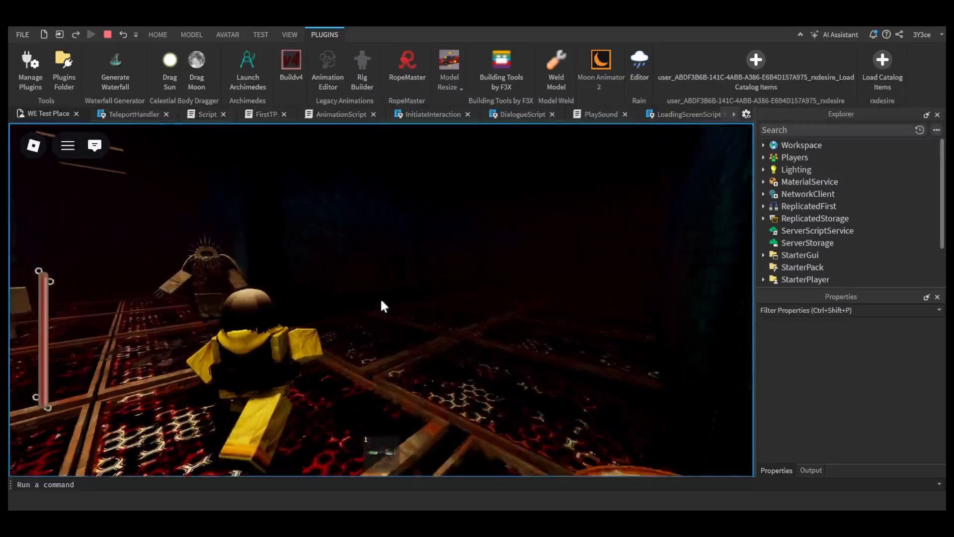
key("w")
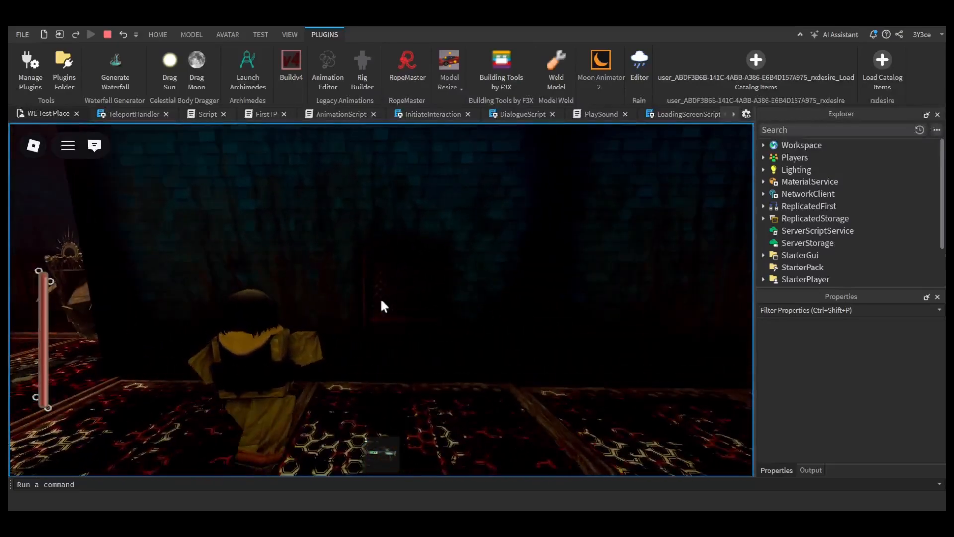
Step: Interact with the steel door in the brick wall and advance through its dialogue to test the interaction
key("w")
key("e")
key("e")
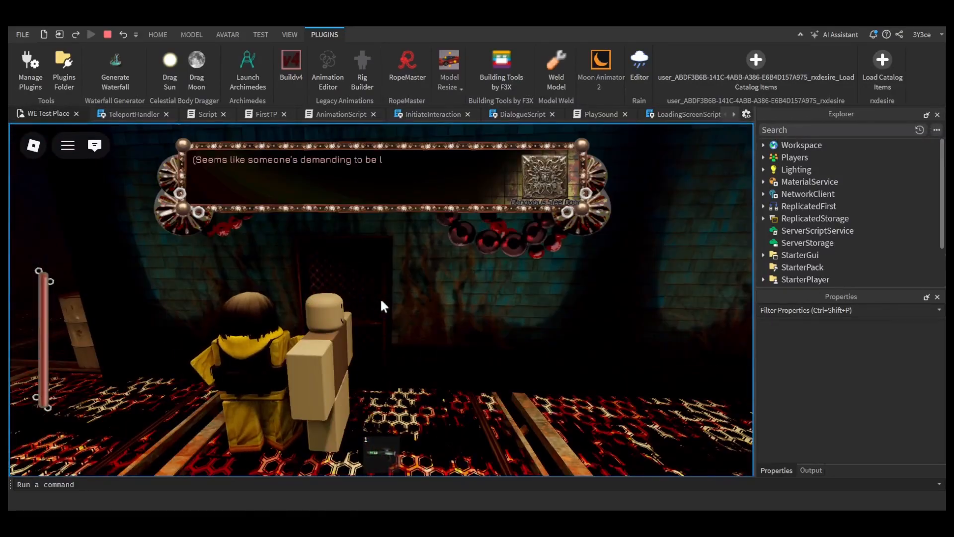
key("w")
key("e")
key("e")
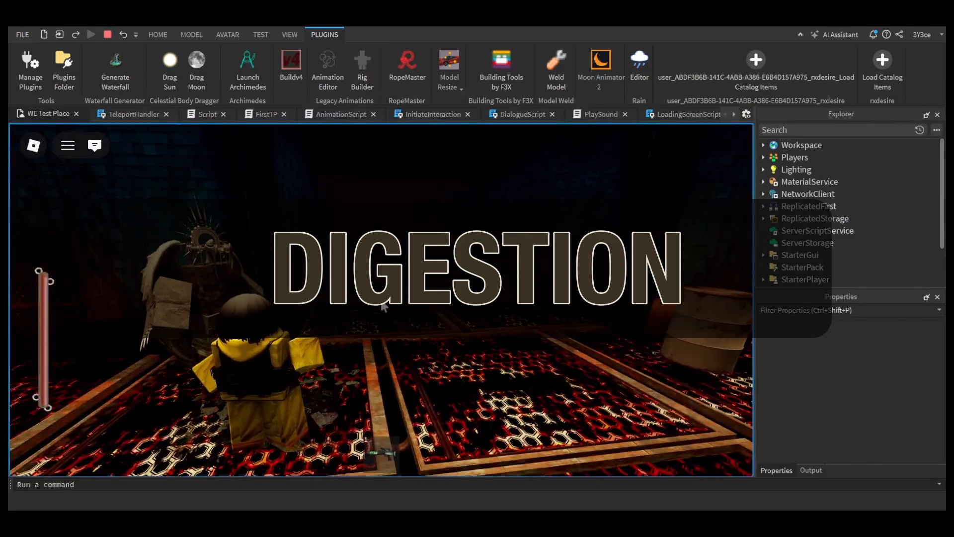
Step: Set the Evil Laugh sound's RollOffMinDistance to 40 and its RollOffMaxDistance to 90
key("Escape")
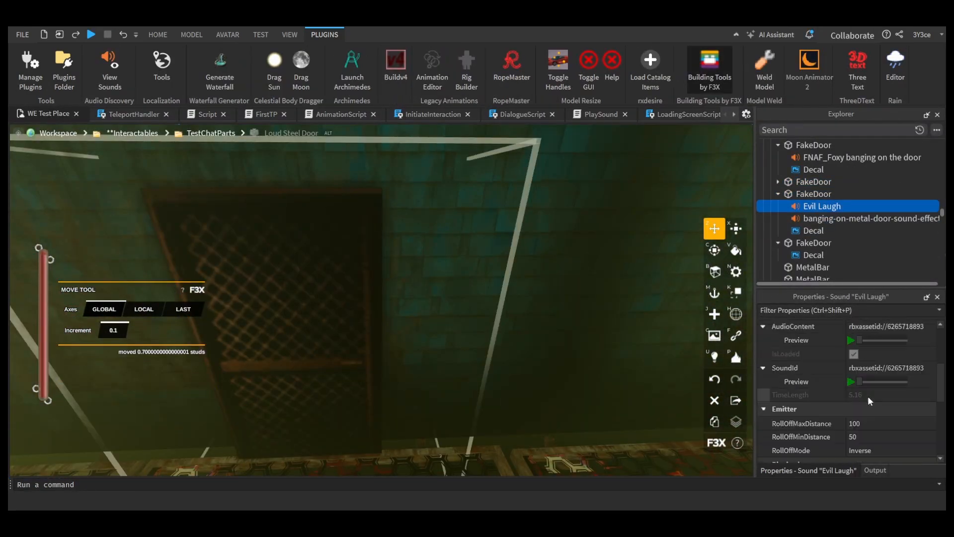
scroll(842, 411, "up", 2)
scroll(842, 410, "down", 3)
left_click(863, 376)
type("40")
key("Return")
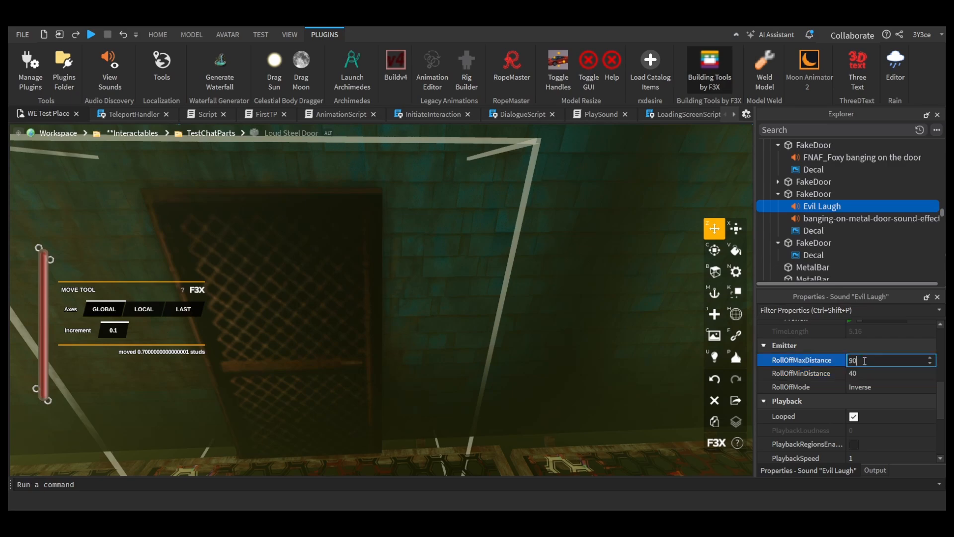
scroll(865, 361, "down", 2)
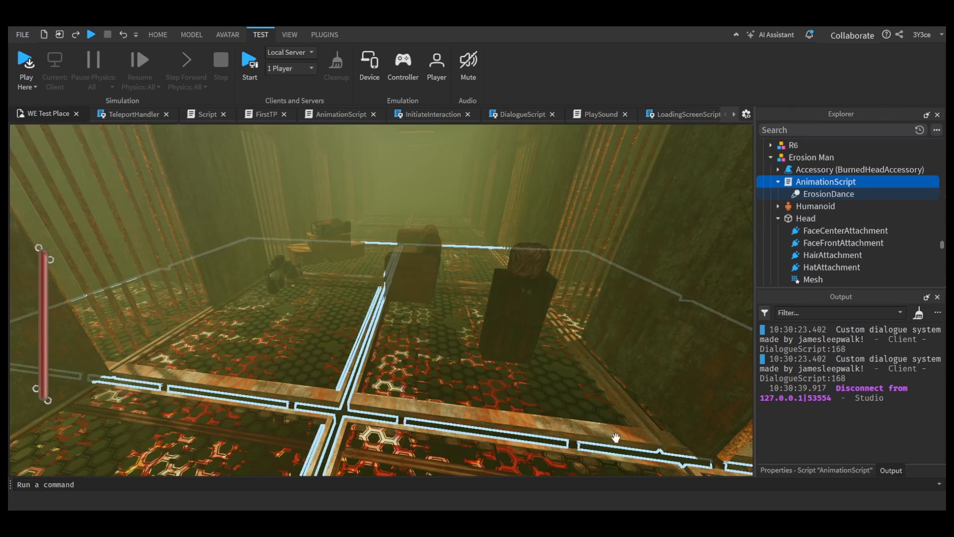
Step: Look over the Area3 corridor, examining the winged statue, the barrels, the block figures and the furniture placement
key("w")
right_click_drag(469, 368, 482, 365)
key("w")
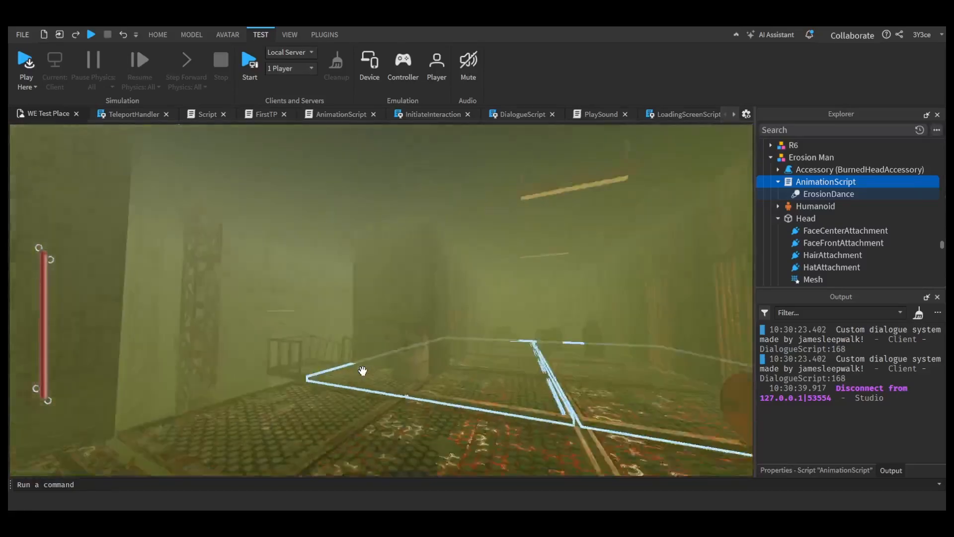
right_click_drag(363, 370, 363, 370)
key("w")
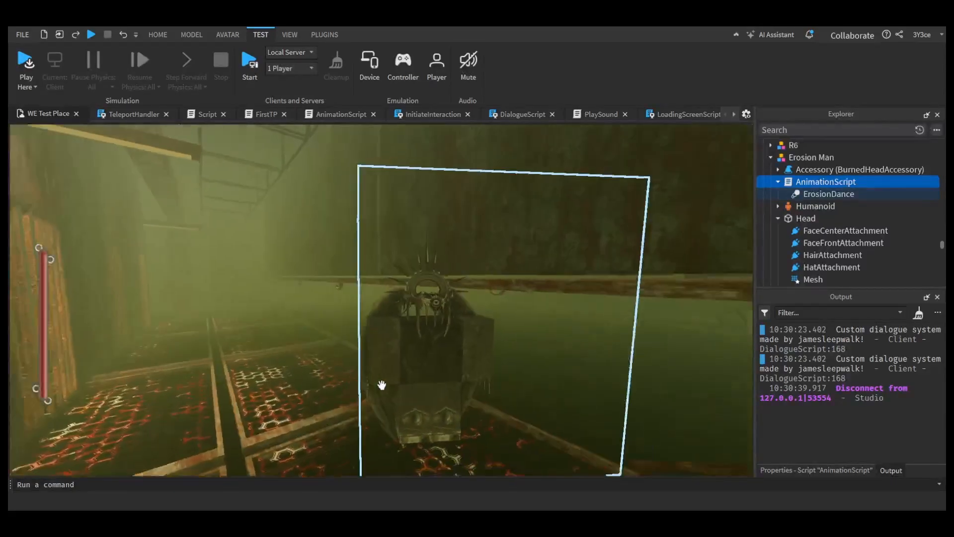
right_click_drag(381, 386, 381, 385)
key("w")
right_click_drag(409, 346, 396, 370)
key("w")
key("w")
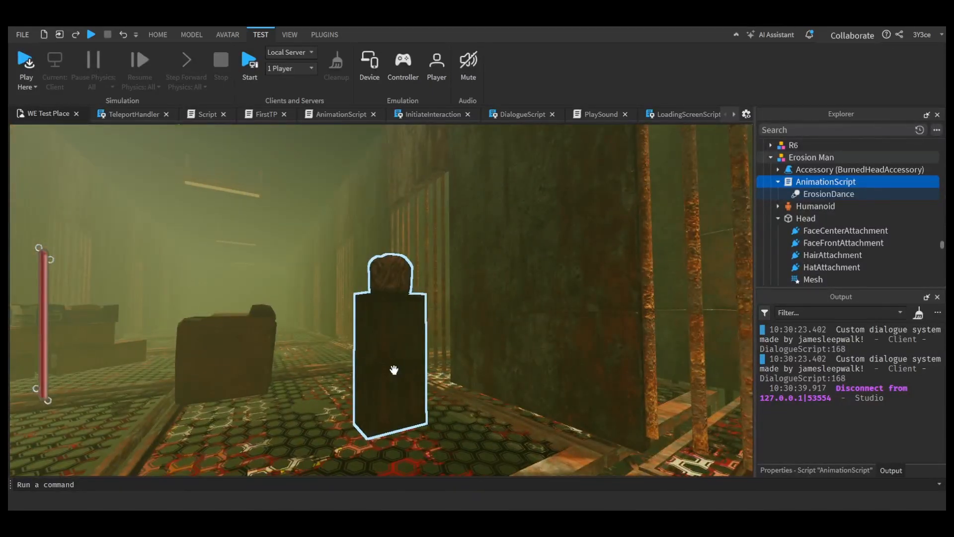
Step: Move the couch with Building Tools by F3X to about 1299.7, 55.7, 251.1 beside the corridor pillar, and adjust its rotation
left_click(234, 341)
key("w")
right_click_drag(350, 352, 372, 355)
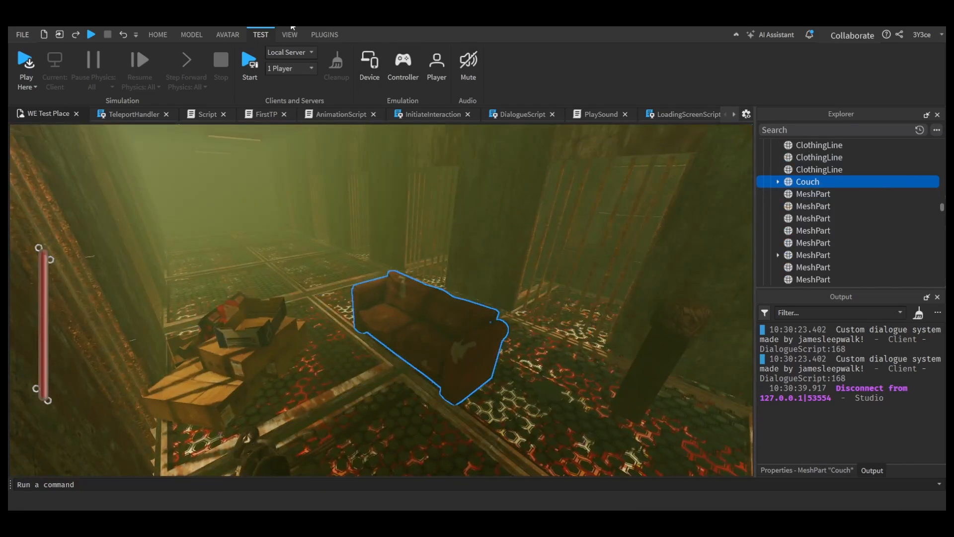
left_click(324, 34)
left_click(751, 66)
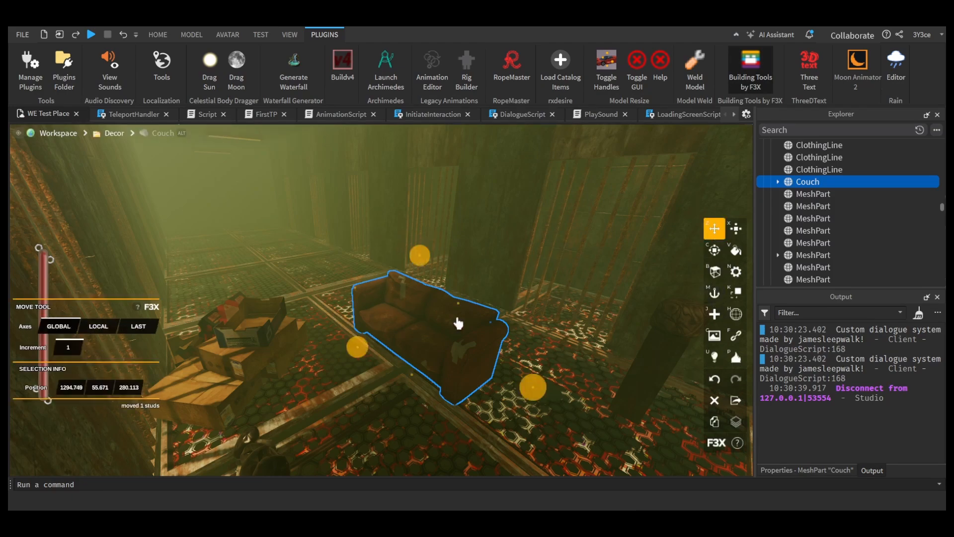
left_click_drag(459, 323, 398, 294)
right_click_drag(398, 295, 408, 294)
key("w")
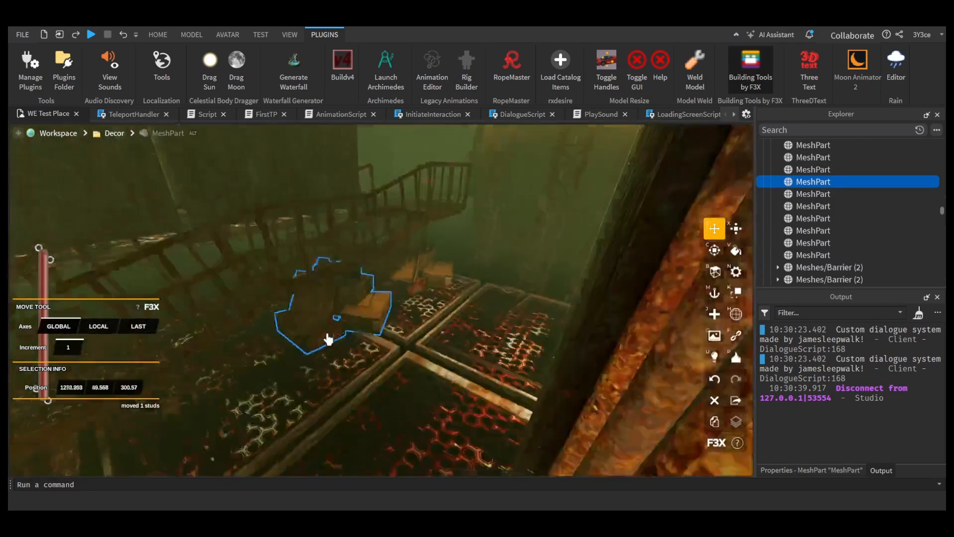
right_click_drag(328, 336, 328, 337)
key("c")
left_click_drag(454, 225, 661, 263)
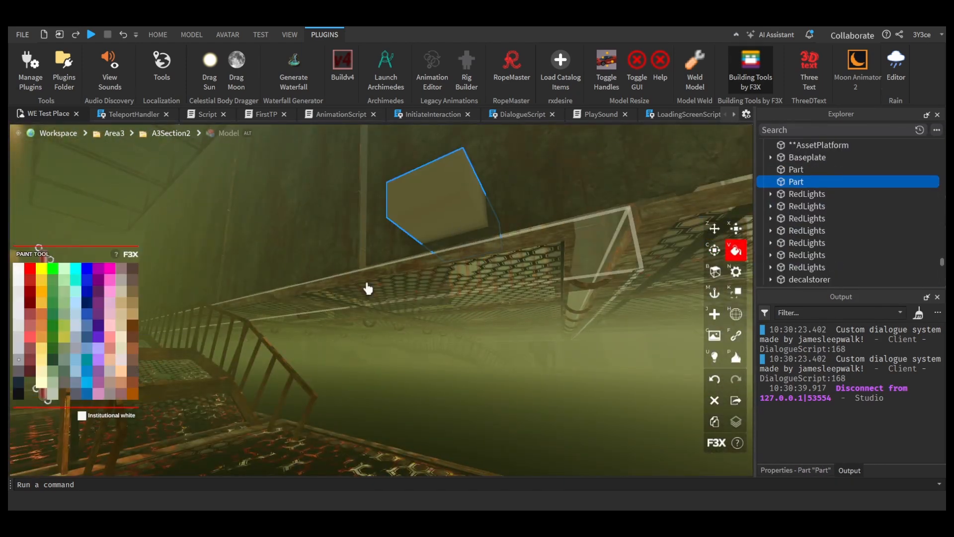
Step: Resize the new barrier part along the Area3 walkway railing to 0.2 studs thick and about 40.6 studs long
key("x")
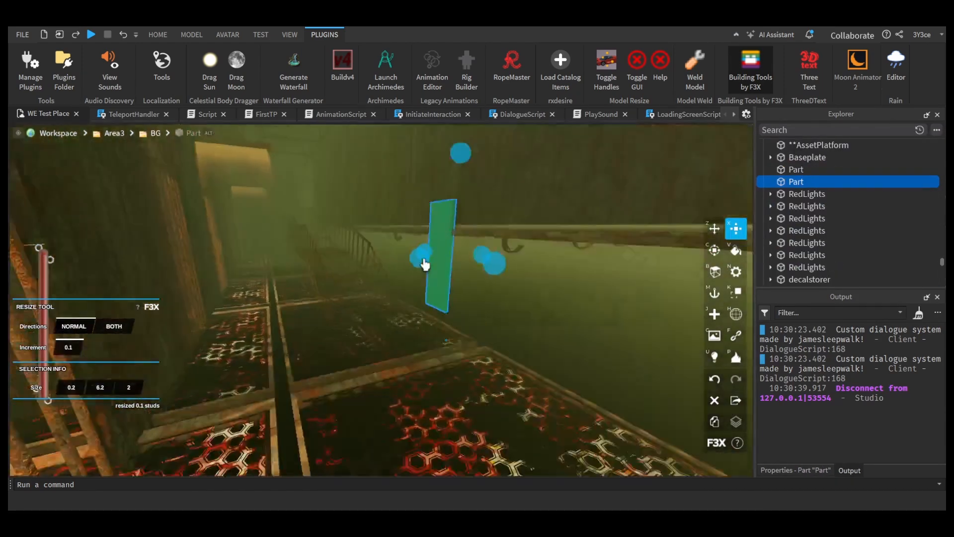
right_click_drag(424, 263, 426, 263)
key("w")
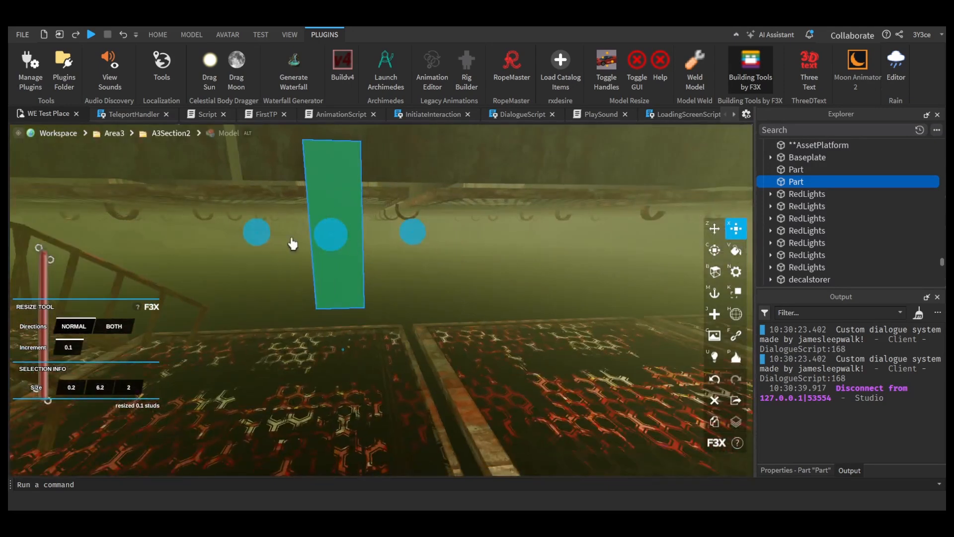
key("a")
left_click_drag(256, 233, 9, 193)
right_click_drag(364, 308, 364, 308)
key("s")
left_click_drag(386, 337, 65, 410)
right_click_drag(389, 430, 389, 430)
left_click_drag(459, 399, 409, 396)
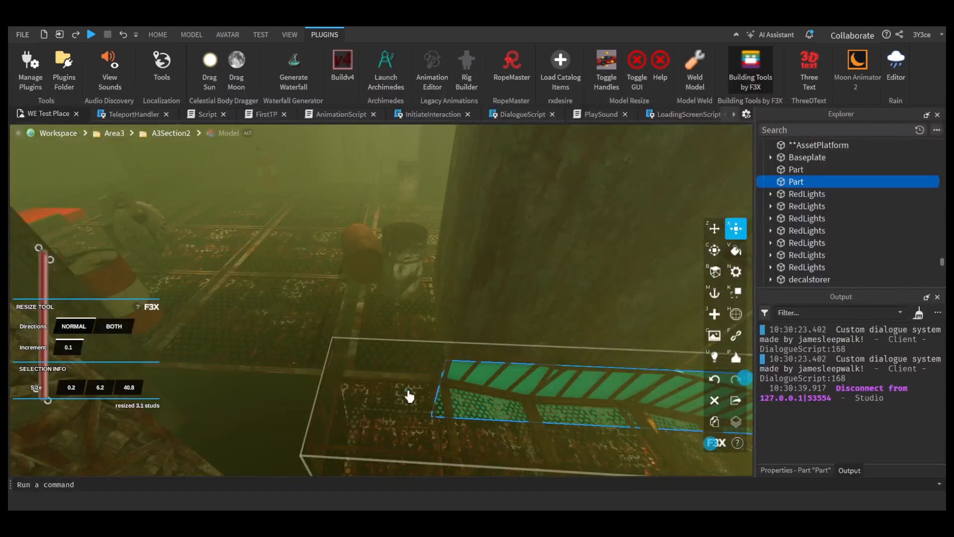
Step: Raise the height of the walkway barrier to about 10.5 studs
right_click_drag(460, 394, 460, 394)
left_click_drag(497, 324, 502, 282)
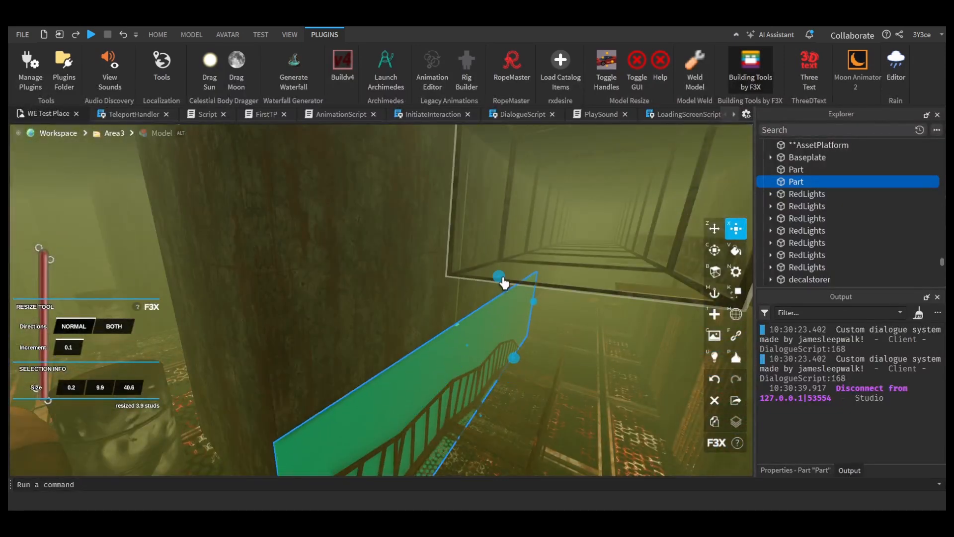
key("w")
right_click_drag(553, 350, 553, 351)
key("w")
scroll(530, 356, "down", 2)
right_click_drag(432, 379, 431, 379)
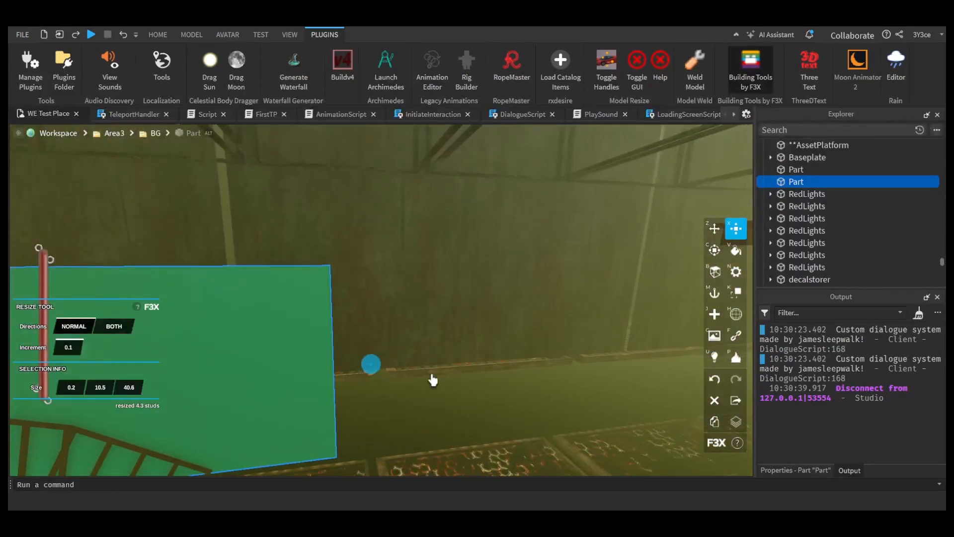
Step: Set the Parent property of the walkway barrier part to the Barriers folder
left_click(818, 469)
scroll(881, 397, "down", 3)
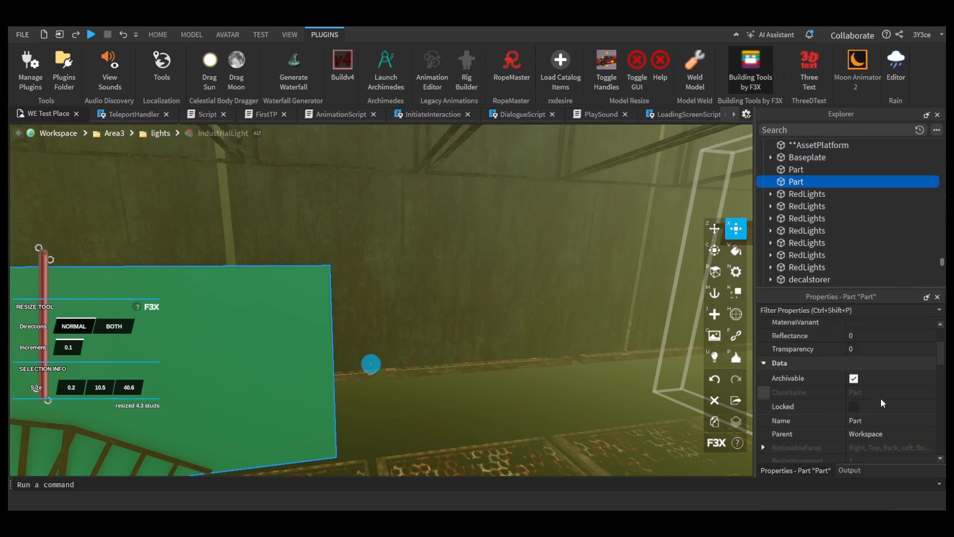
left_click(873, 433)
scroll(863, 191, "up", 10)
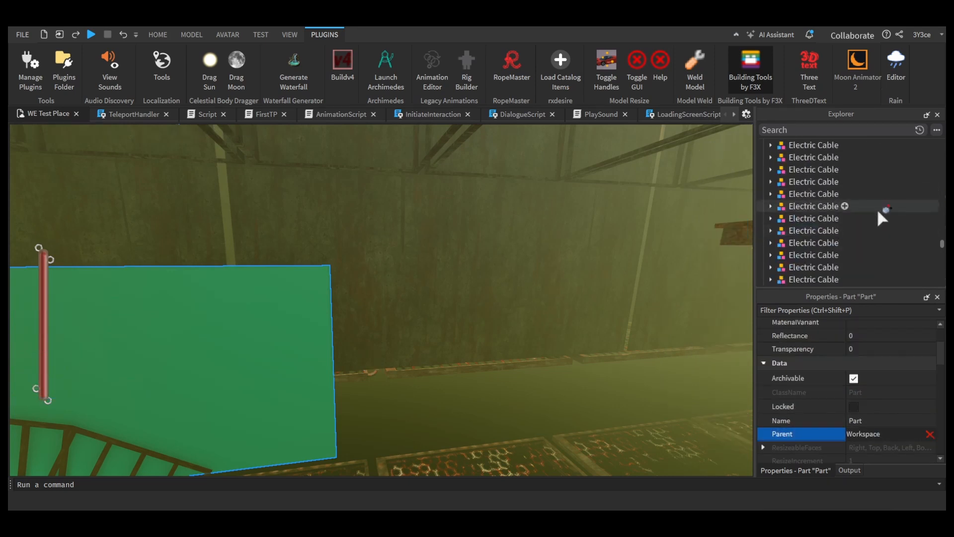
left_click_drag(943, 243, 942, 142)
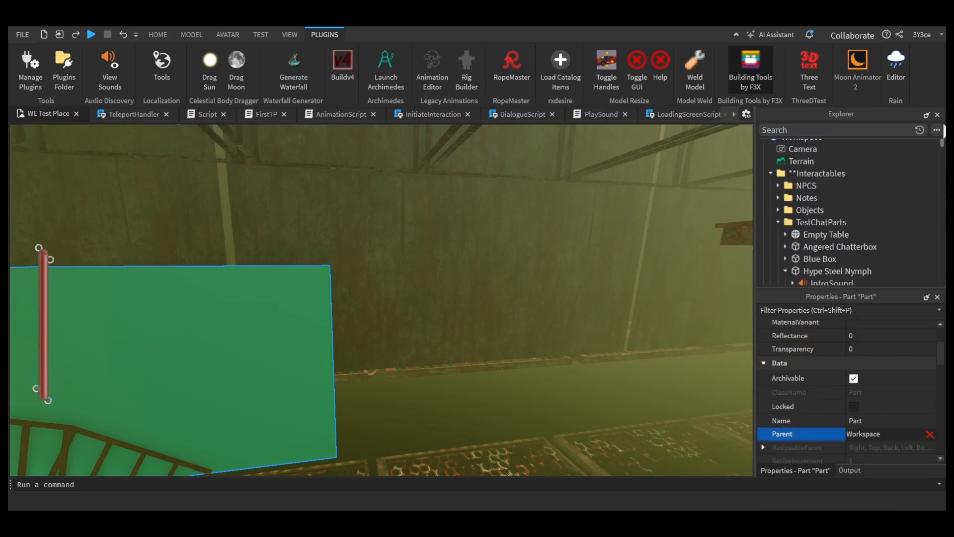
left_click(778, 222)
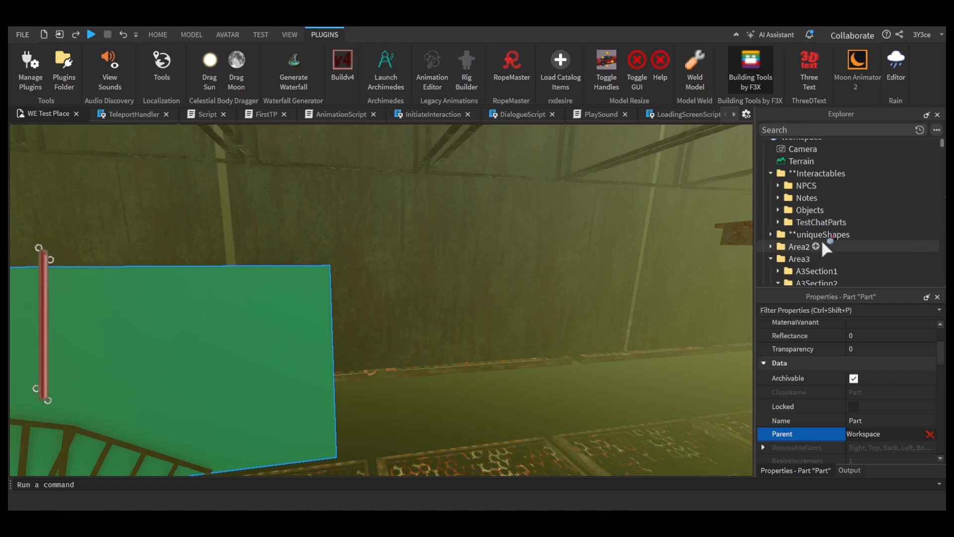
left_click_drag(836, 204, 805, 215)
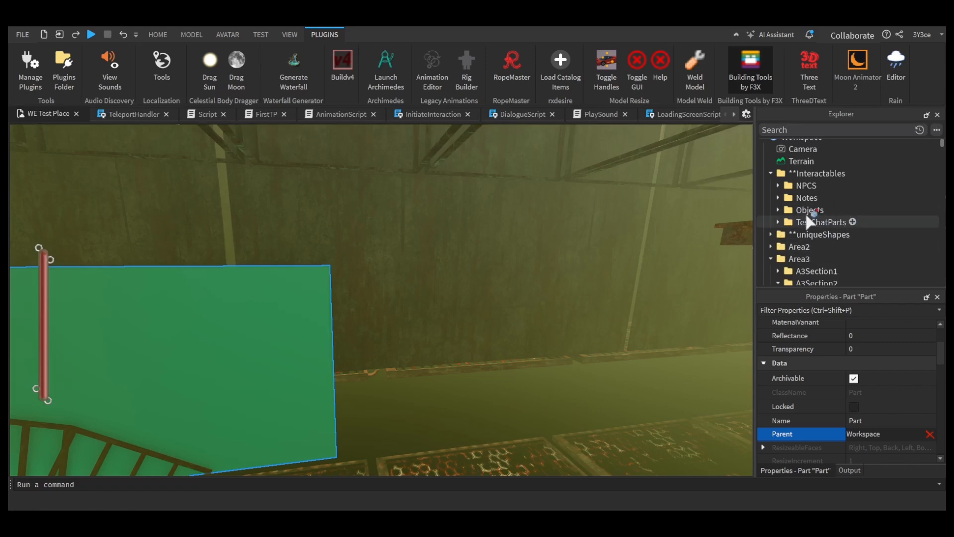
mouse_move(807, 215)
left_mouse_down()
mouse_move(825, 233)
mouse_move(805, 192)
mouse_move(771, 169)
mouse_move(795, 222)
left_mouse_up()
left_click(728, 78)
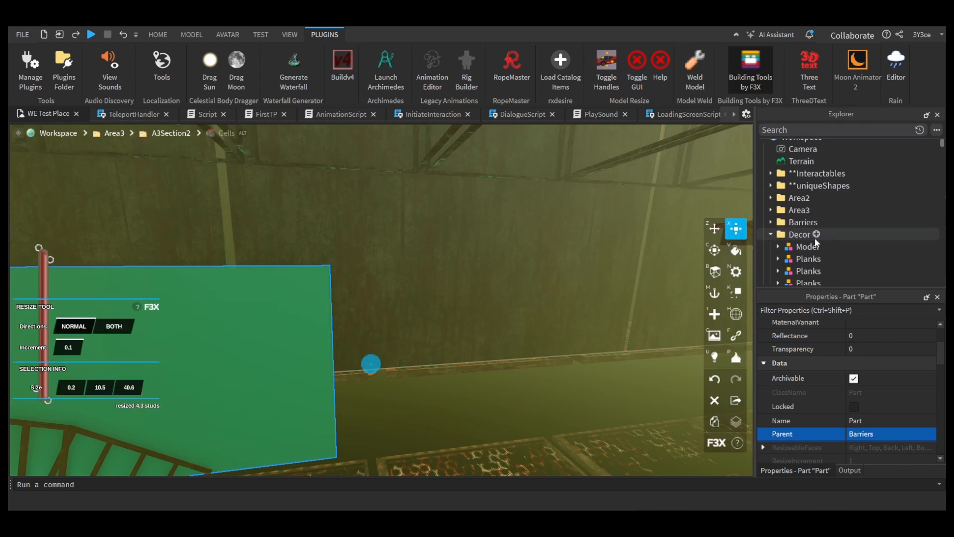
Step: Enlarge the walkway barrier to 11.1 studs high and 80.3 studs long so it spans the corridor's open side
left_click(800, 235)
left_click(315, 354)
right_click_drag(447, 386, 402, 362)
right_click_drag(128, 418, 195, 399)
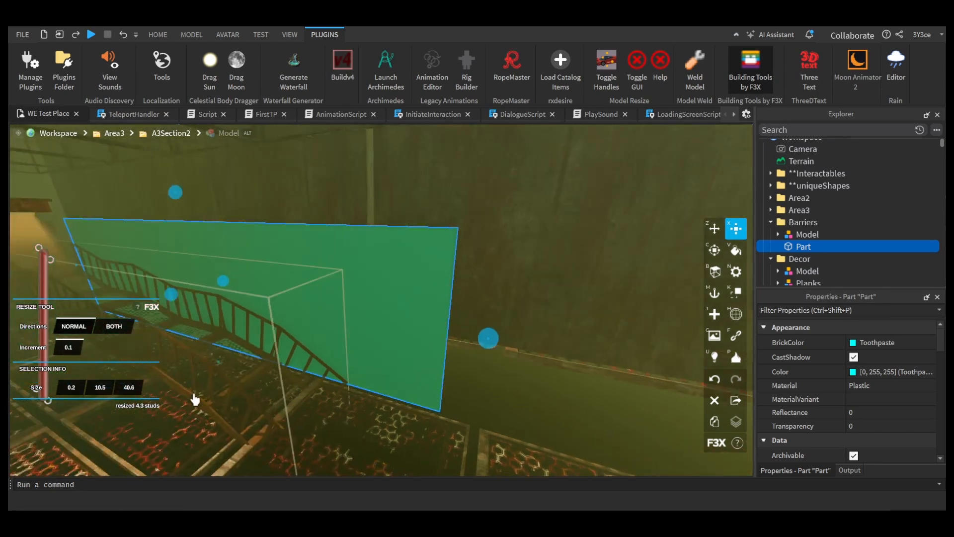
left_click_drag(217, 368, 218, 372)
right_click_drag(317, 371, 381, 379)
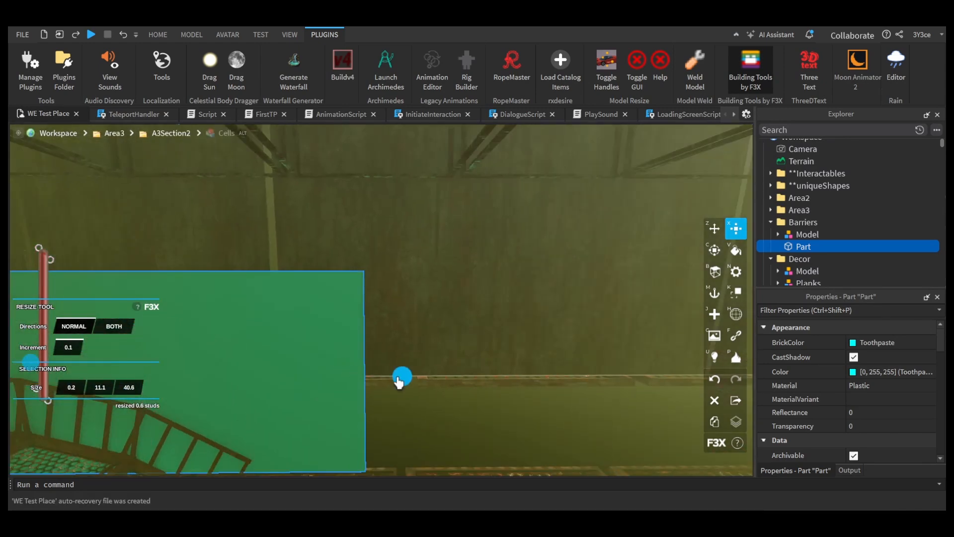
left_click_drag(398, 380, 447, 376)
right_click_drag(448, 376, 426, 356)
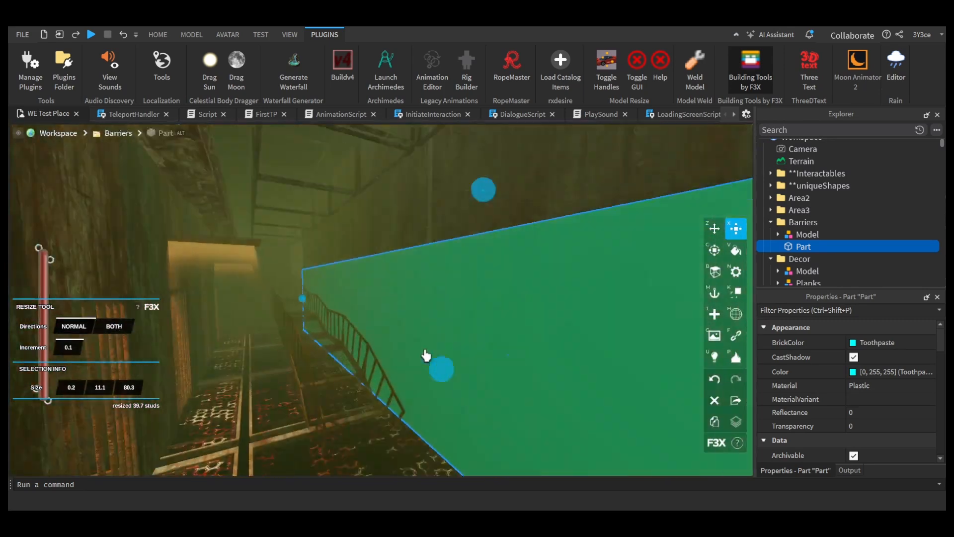
key("ctrl+d")
left_click_drag(302, 300, 724, 359)
right_click_drag(542, 333, 538, 334)
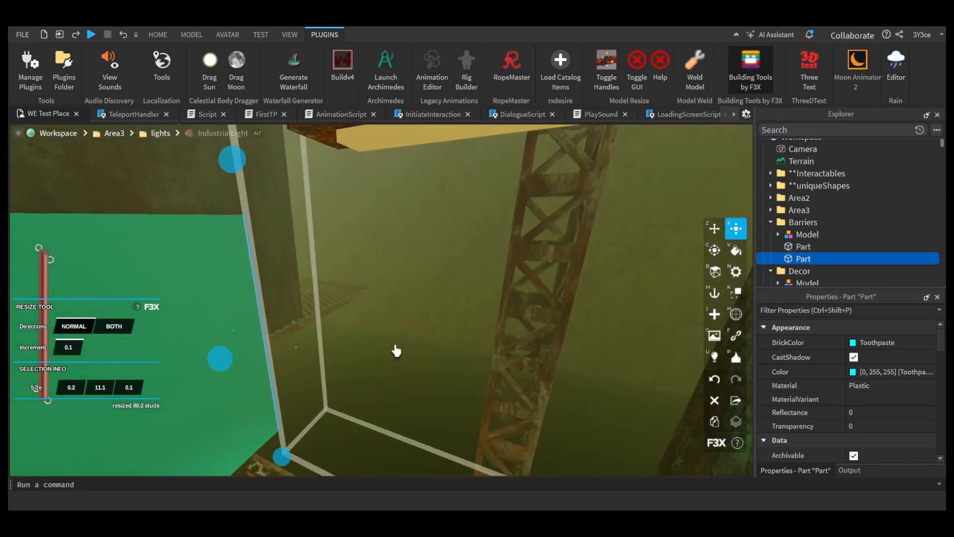
right_click_drag(396, 350, 342, 351)
key("Delete")
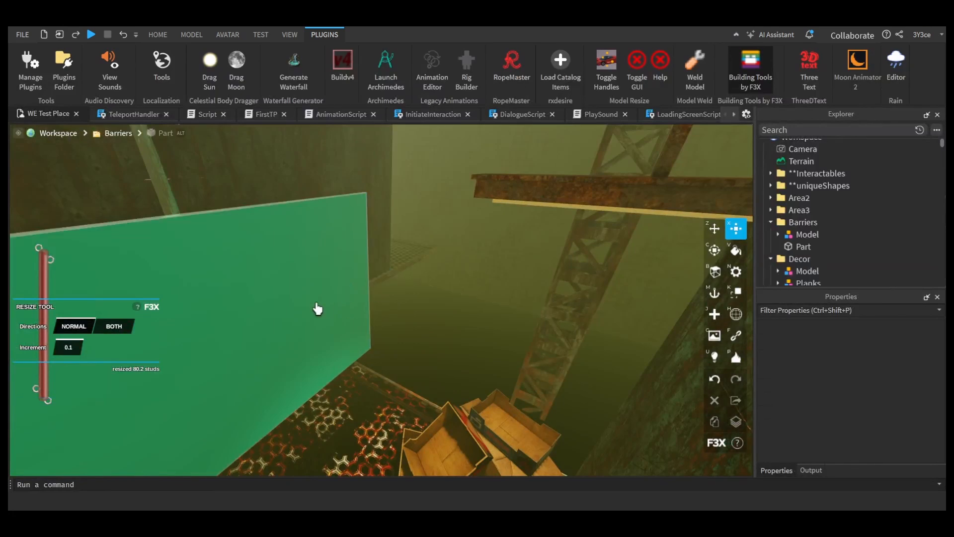
Step: Duplicate the long barrier and resize the copy to 13.4 × 14.9 × 0.6 studs as a wall across the corridor's end
left_click(317, 307)
left_click_drag(379, 281, 368, 279)
right_click_drag(368, 279, 366, 283)
key("ctrl+d")
left_click_drag(192, 248, 568, 329)
left_click_drag(419, 351, 634, 334)
right_click_drag(634, 334, 637, 333)
left_click_drag(394, 320, 599, 361)
right_click_drag(599, 361, 595, 359)
left_click_drag(468, 269, 487, 219)
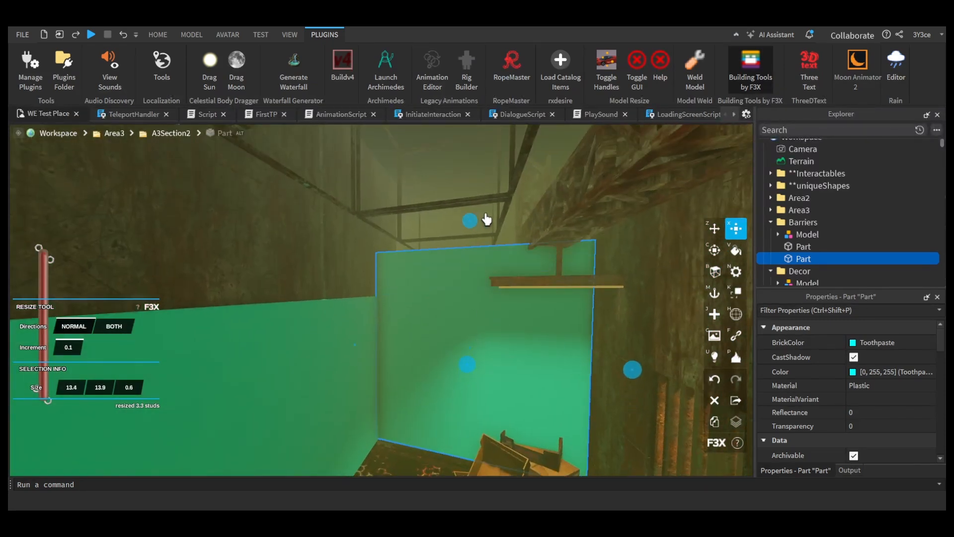
key("s")
right_click_drag(521, 263, 522, 264)
Step: Duplicate the end wall barrier and move the copy about 84 studs to the opposite end of the walkway
key("ctrl+d")
key("z")
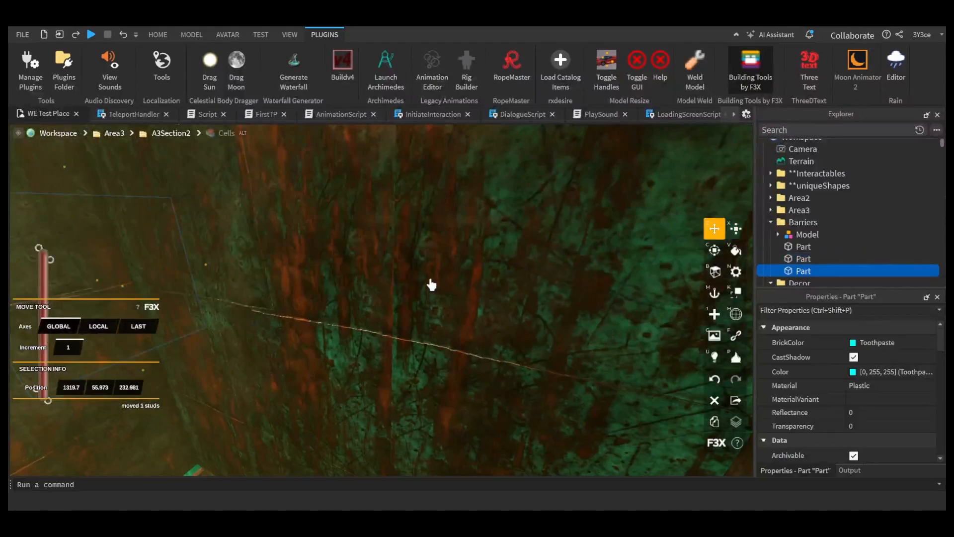
right_click_drag(422, 275, 416, 269)
left_click_drag(414, 237, 417, 311)
key("s")
right_click_drag(418, 312, 518, 292)
left_click_drag(518, 292, 355, 302)
right_click_drag(355, 302, 439, 313)
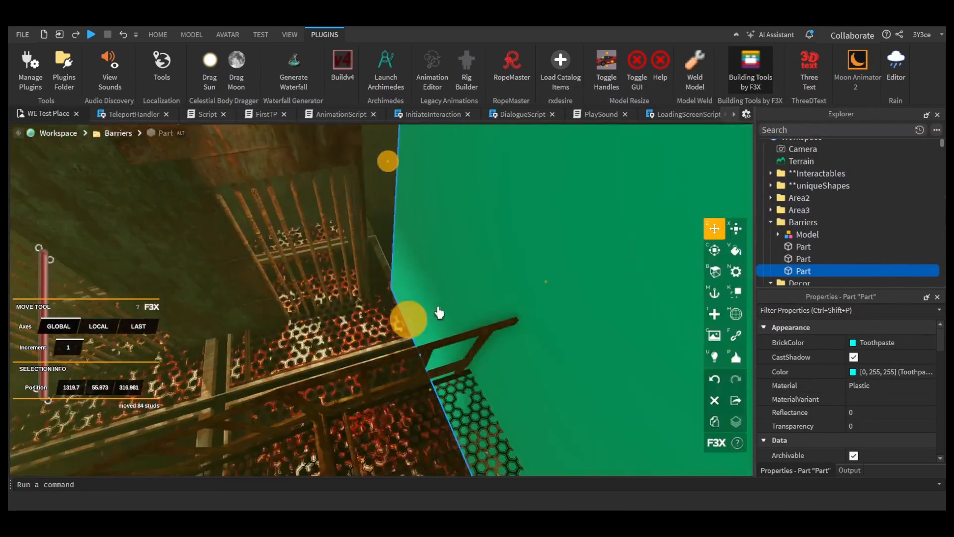
mouse_move(403, 319)
left_mouse_down()
mouse_move(433, 324)
mouse_move(400, 322)
left_mouse_up()
key("s")
right_click_drag(400, 322, 406, 306)
right_click_drag(513, 309, 514, 309)
Step: Fine-tune the position of the copied end barrier and resize it to 21 studs wide across the walkway
key("x")
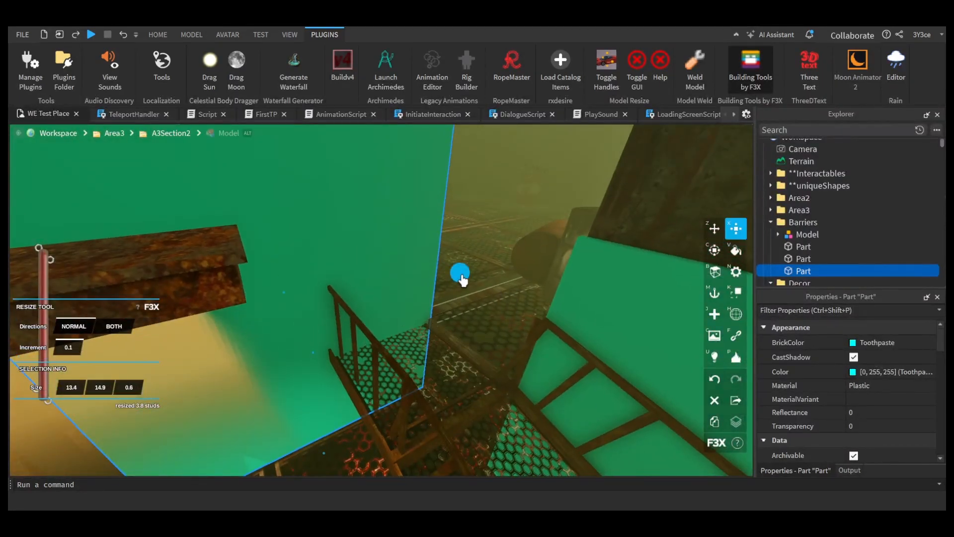
left_click_drag(461, 277, 424, 292)
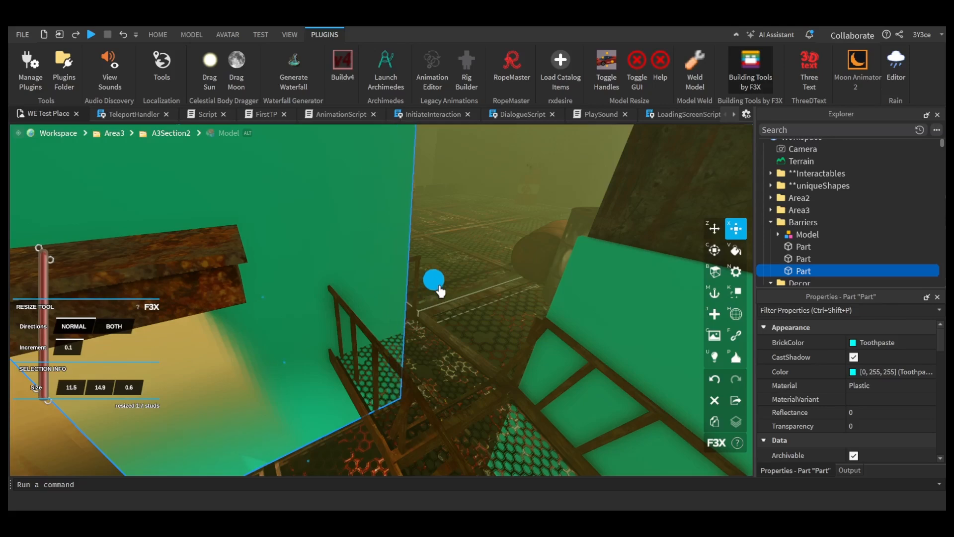
right_click_drag(426, 299, 422, 301)
key("z")
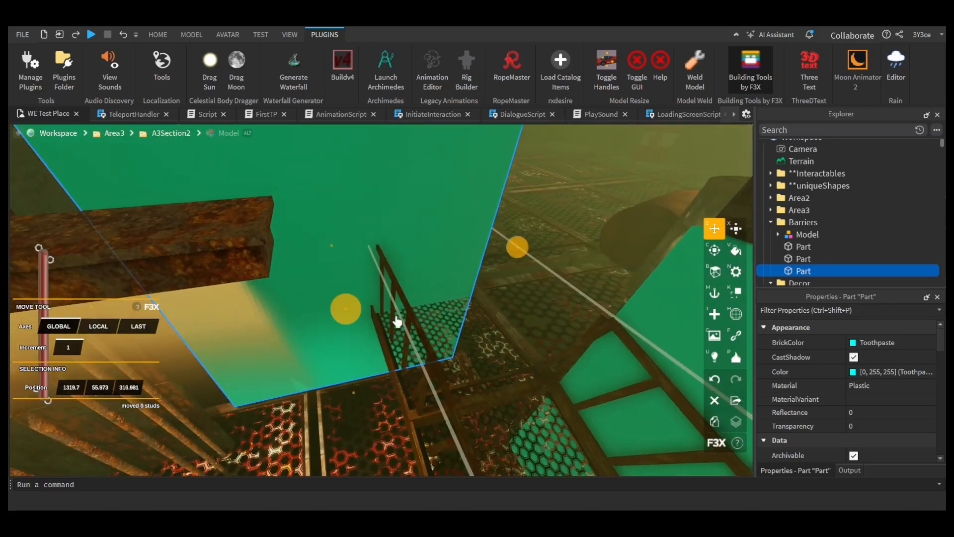
left_click_drag(340, 312, 337, 291)
right_click_drag(380, 310, 343, 286)
key("x")
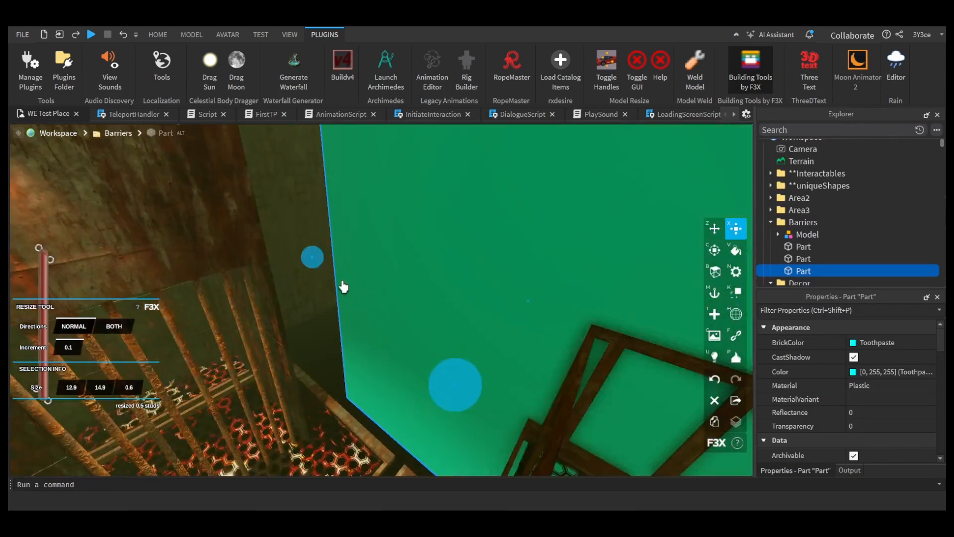
left_click_drag(313, 259, 235, 251)
right_click_drag(366, 298, 365, 314)
Step: Duplicate the end barrier and resize the copy to 0.1 × 14.9 × 12.9 studs as a perpendicular side wall beside the truss
key("ctrl+d")
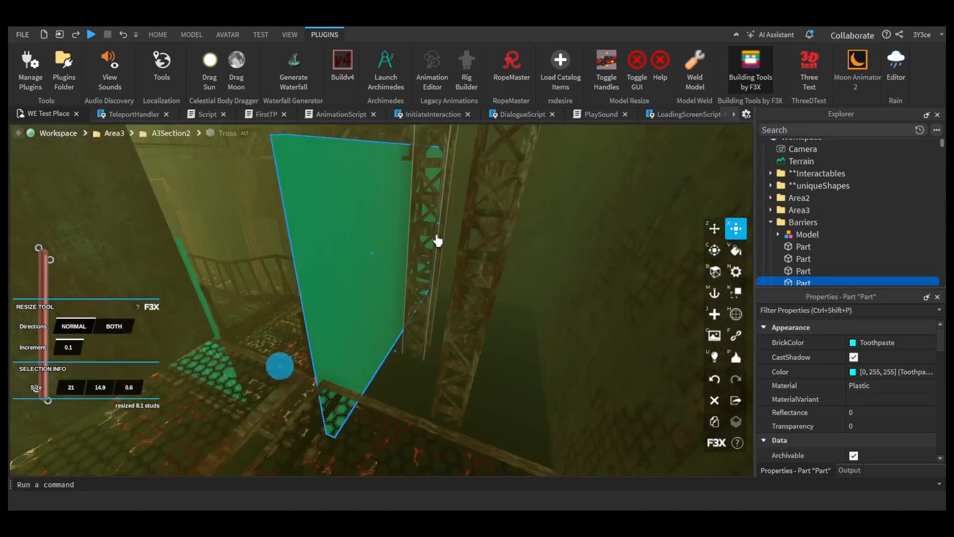
left_click_drag(437, 240, 577, 422)
scroll(402, 377, "down", 2)
right_click_drag(490, 369, 490, 369)
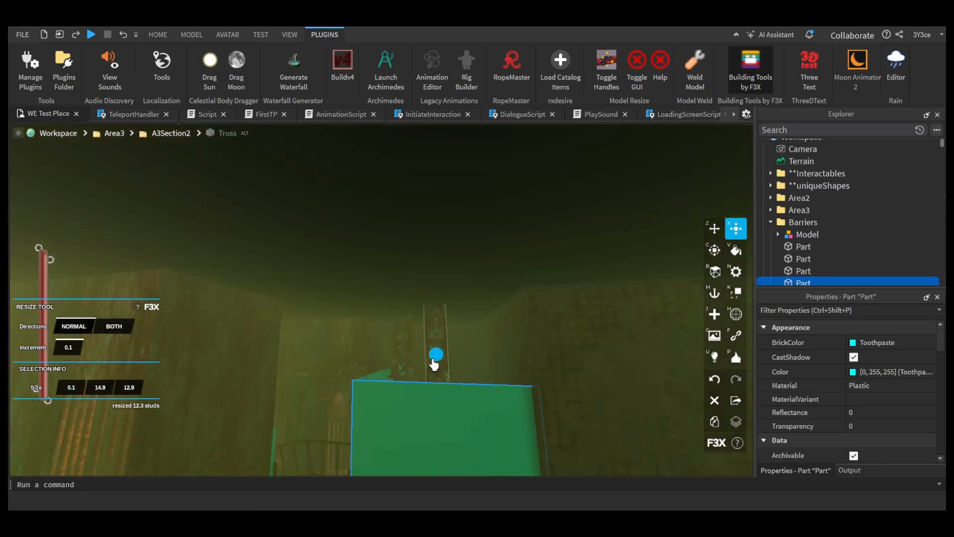
Step: Adjust the size of the side wall barrier and thicken the 21-stud-wide end barrier to 1.2 studs
left_click_drag(435, 361, 452, 293)
right_click_drag(427, 372, 427, 372)
mouse_move(391, 309)
left_mouse_down()
mouse_move(409, 311)
mouse_move(401, 311)
left_mouse_up()
right_click_drag(401, 311, 424, 308)
left_click(420, 302)
left_click_drag(373, 299, 370, 320)
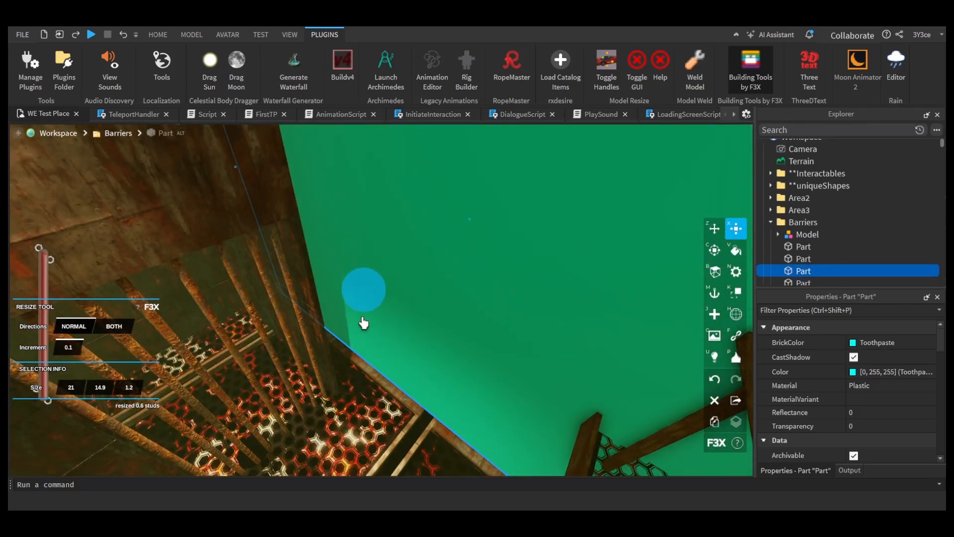
right_click_drag(397, 316, 391, 305)
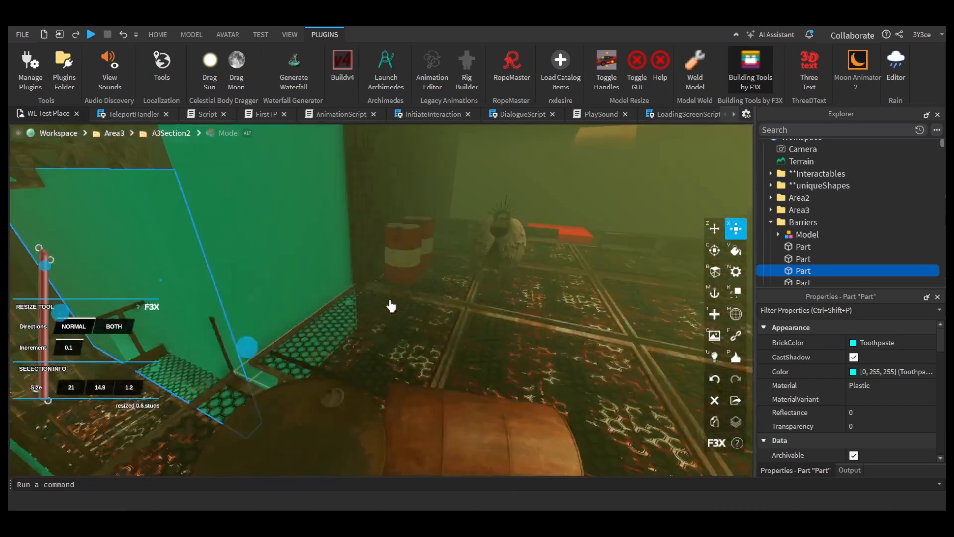
Step: Duplicate a walkway barrier in A3Section2 and reposition the copy along the walkway
left_click(323, 268)
right_click_drag(379, 256, 380, 256)
key("ctrl+d")
key("z")
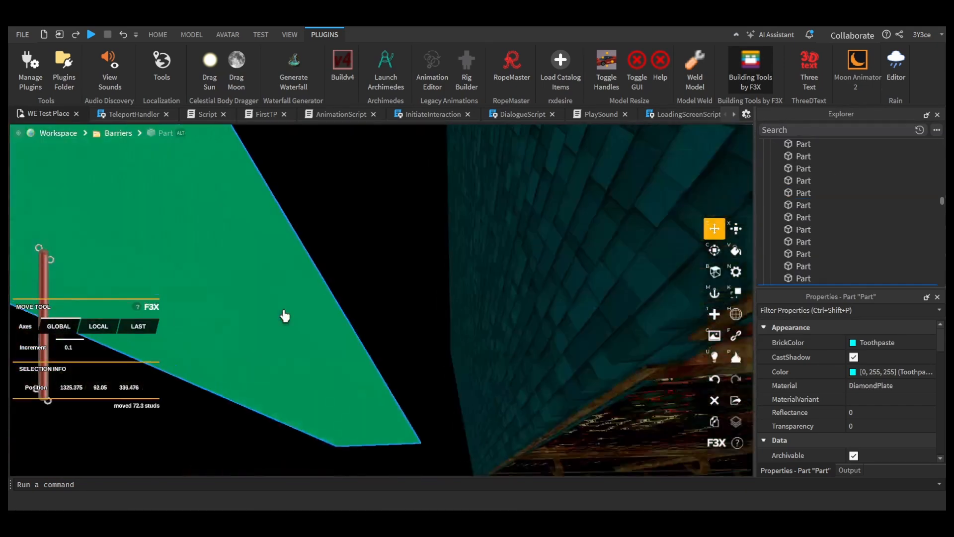
left_click_drag(284, 312, 420, 400)
right_click_drag(419, 400, 419, 400)
left_click_drag(419, 400, 431, 375)
right_click_drag(431, 375, 433, 380)
Step: Move the thin diamond-plate part 141.2 studs into the A3Section1 corridor and raise it 1 stud above the floor
left_click_drag(321, 388, 379, 388)
right_click_drag(380, 388, 379, 388)
left_click_drag(380, 388, 485, 351)
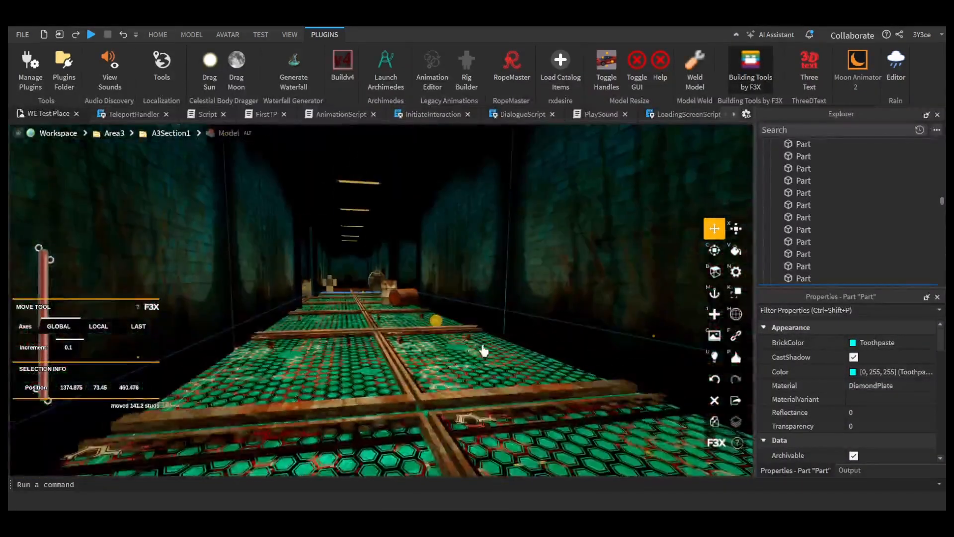
left_click_drag(439, 321, 436, 341)
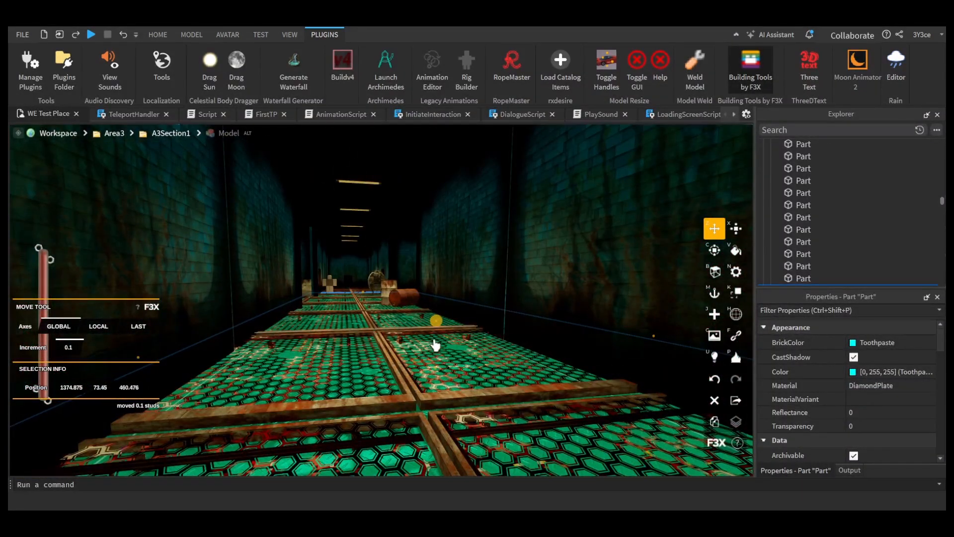
right_click_drag(436, 341, 433, 375)
key("w")
key("w")
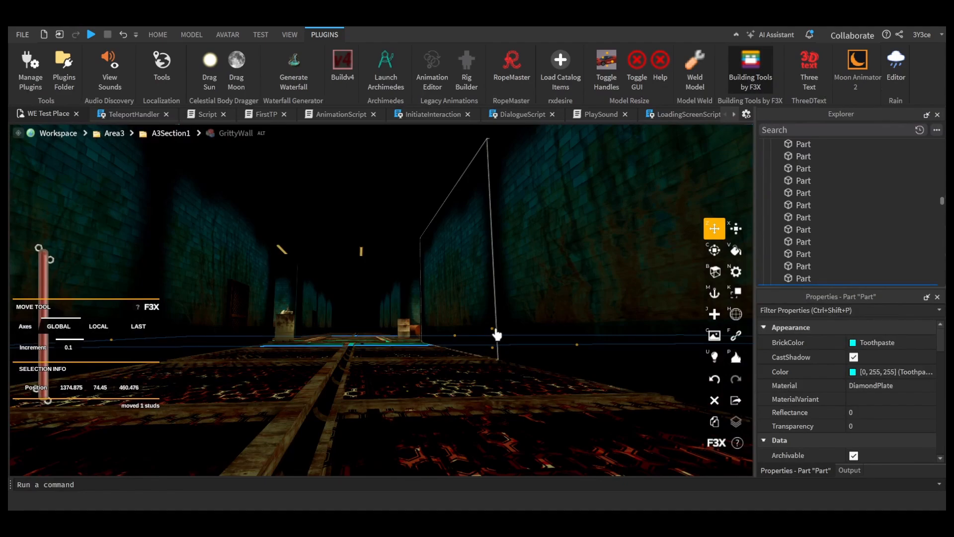
right_click_drag(497, 334, 497, 338)
Step: Resize the thin diamond-plate part in both directions to 170.5 × 0.1 × 153.9 studs to cover the A3Section1 floor
key("x")
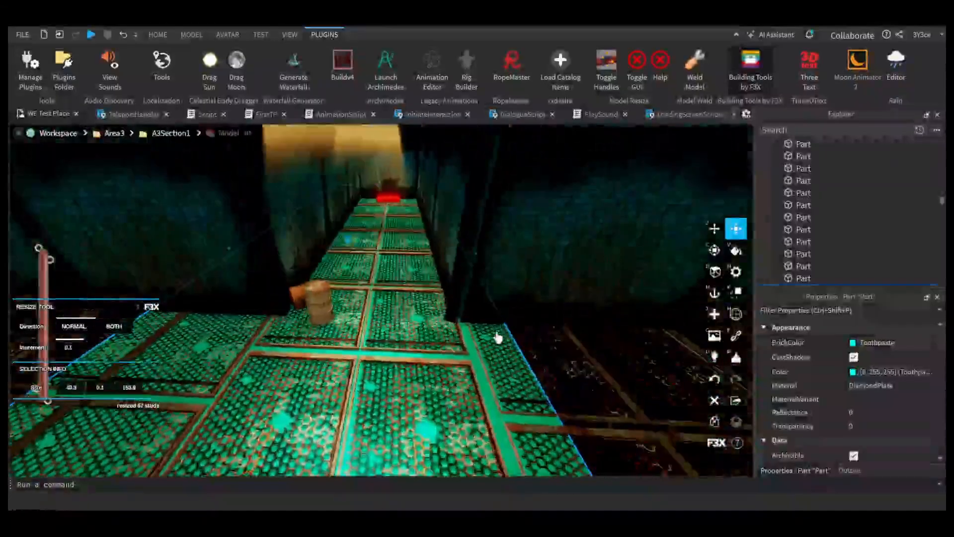
key("d")
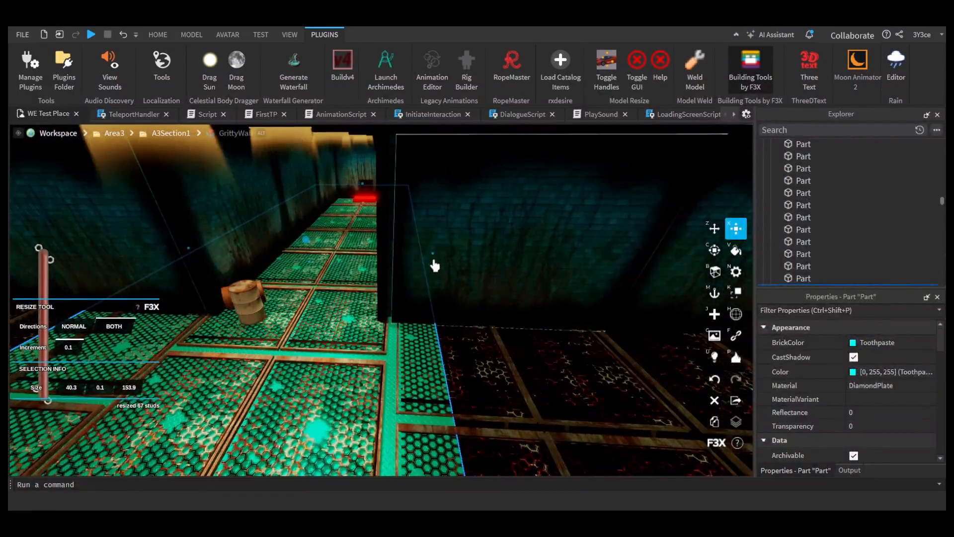
key("d")
left_click_drag(435, 265, 515, 290)
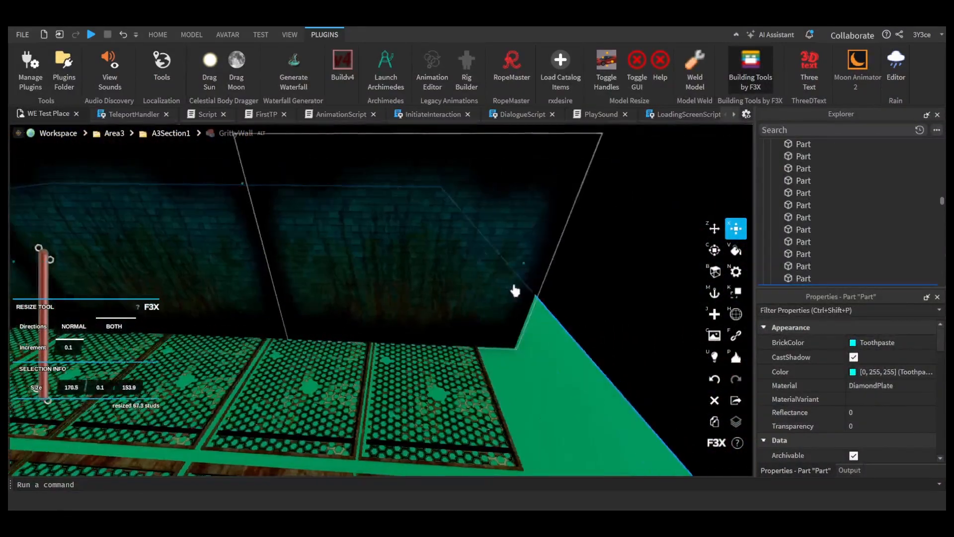
right_click_drag(462, 297, 454, 315)
key("w")
scroll(900, 211, "up", 5)
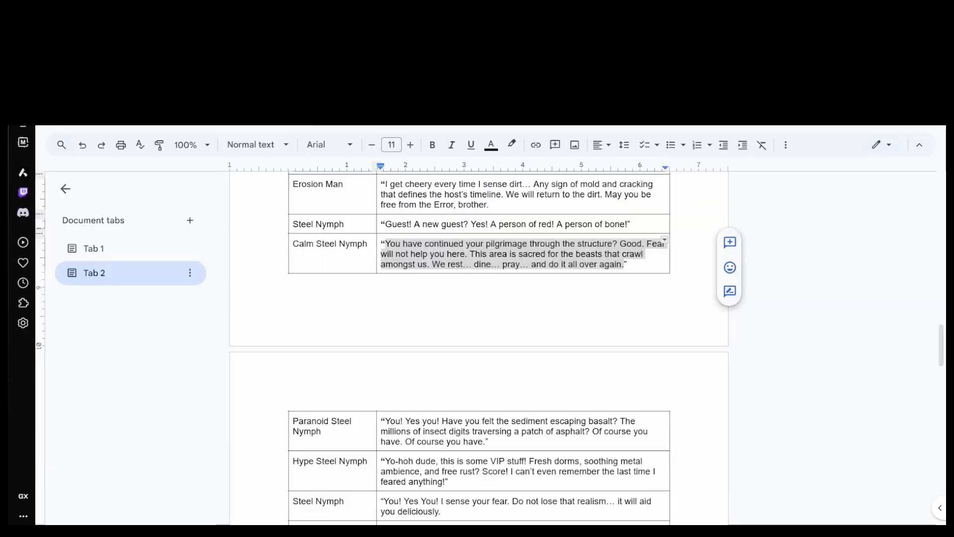
Step: Switch to the Google Docs script and examine the premise, NPC dialogue table and NPC entity descriptions in Tab 2
left_click(878, 420)
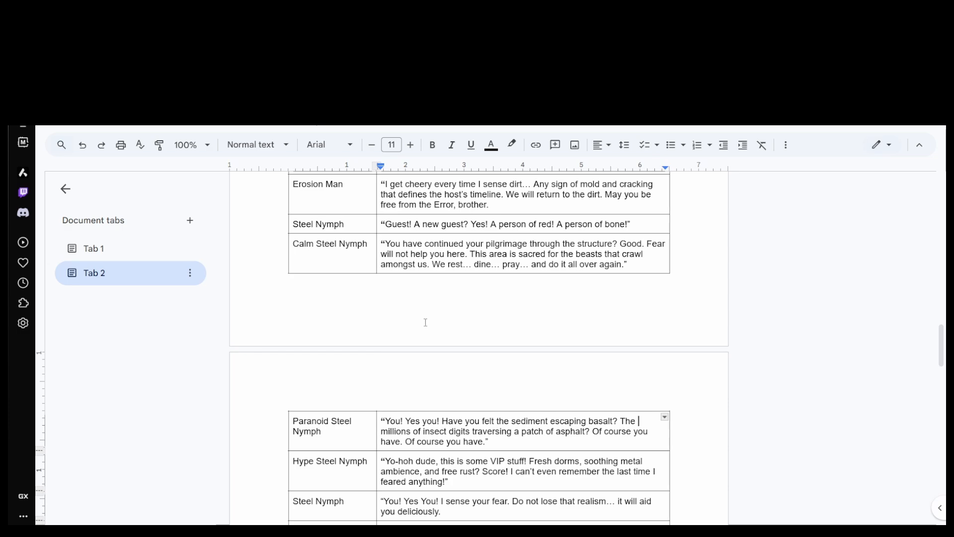
scroll(426, 322, "up", 15)
scroll(426, 322, "up", 5)
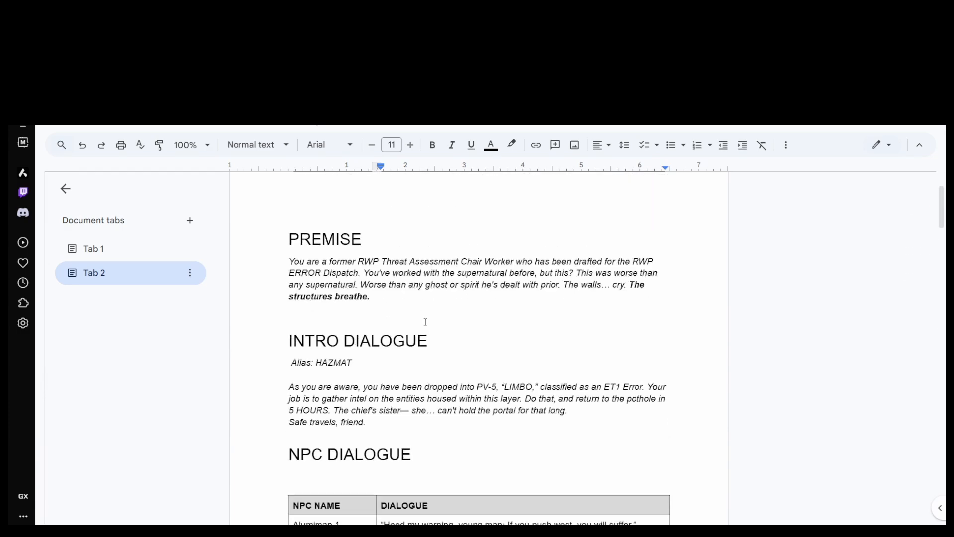
scroll(426, 321, "down", 15)
scroll(426, 318, "down", 20)
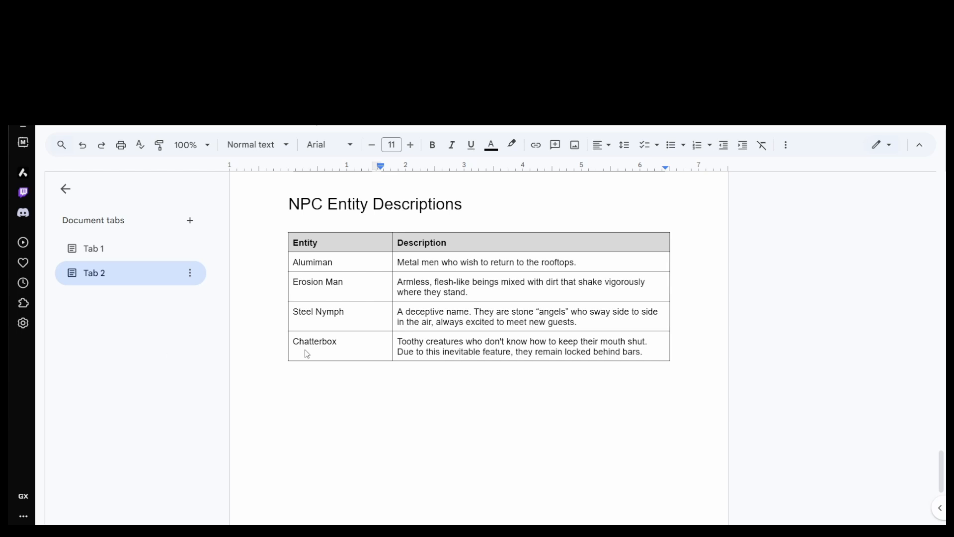
scroll(308, 354, "up", 2)
scroll(450, 318, "up", 12)
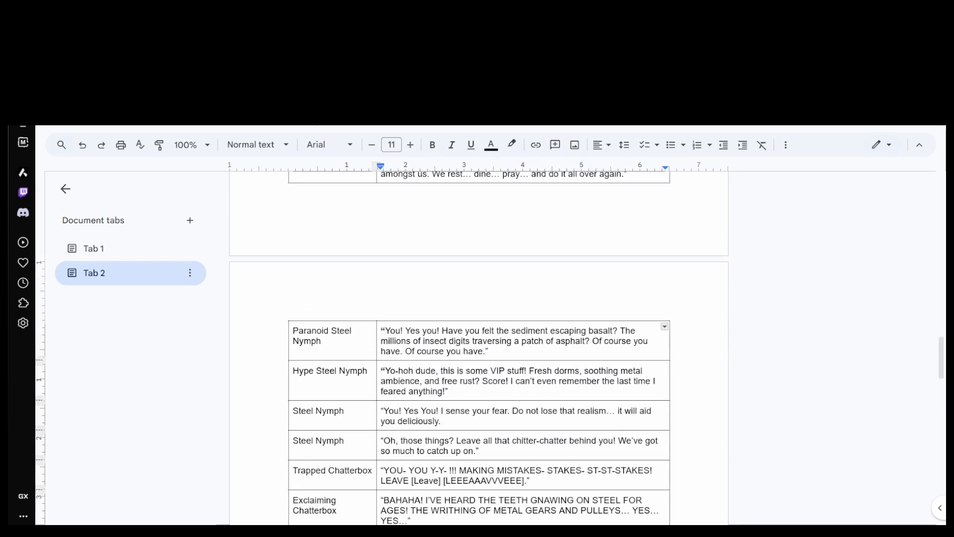
scroll(462, 406, "up", 5)
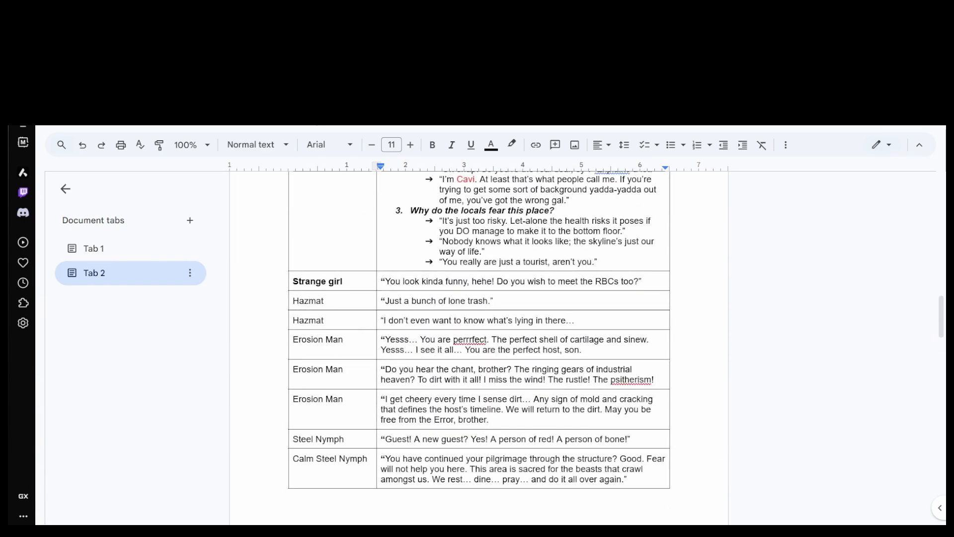
scroll(438, 339, "up", 7)
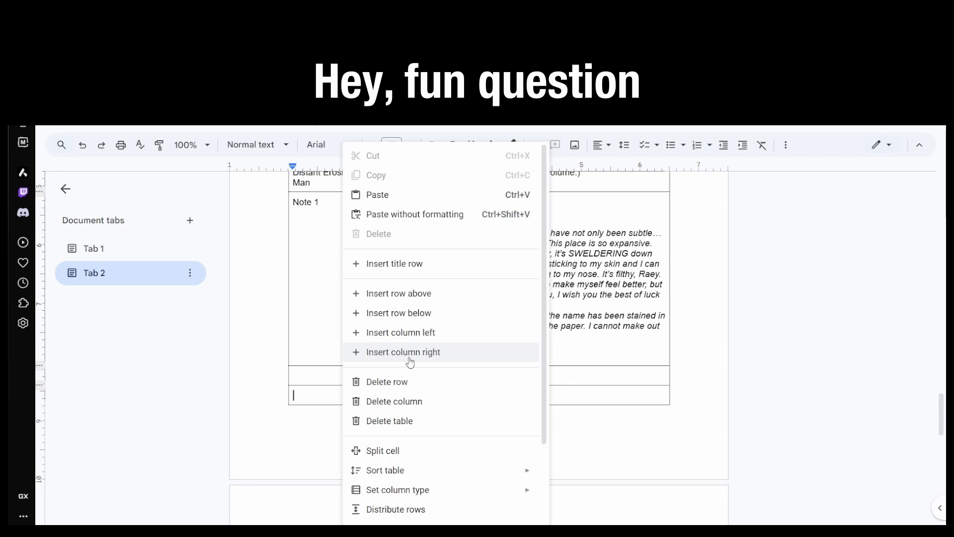
Step: Paste the Note 1 dialogue into the Note 2 row and change its opening line to "To those who care,"
left_click(333, 398)
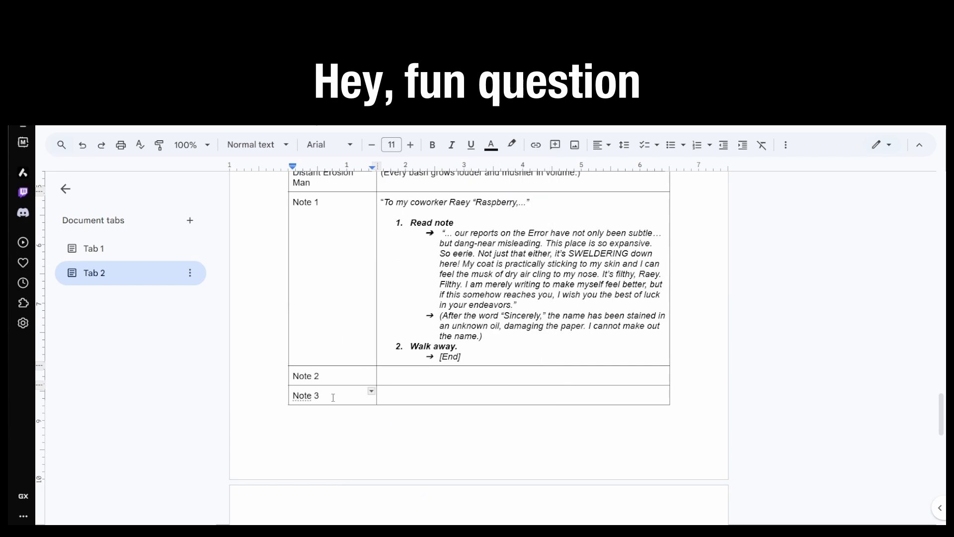
key("ctrl+v")
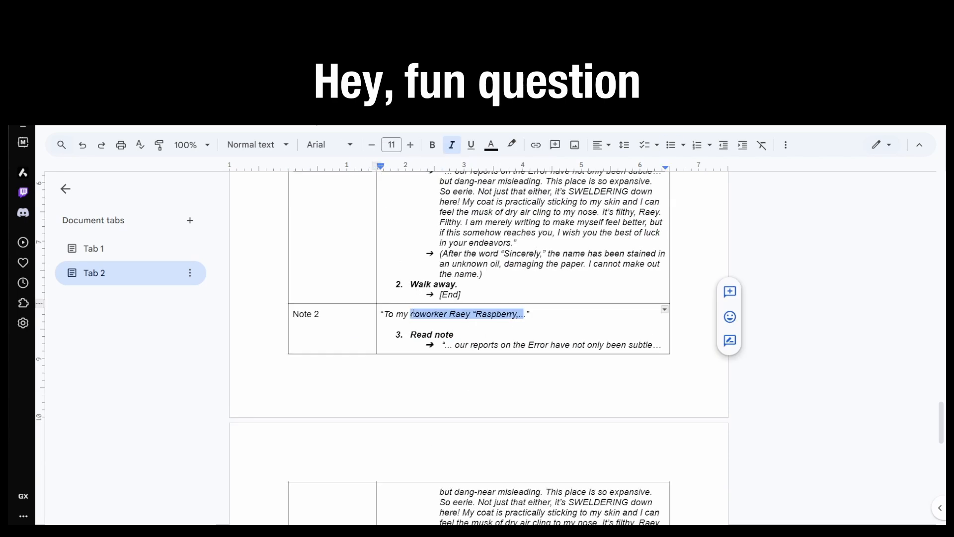
type("those who care,")
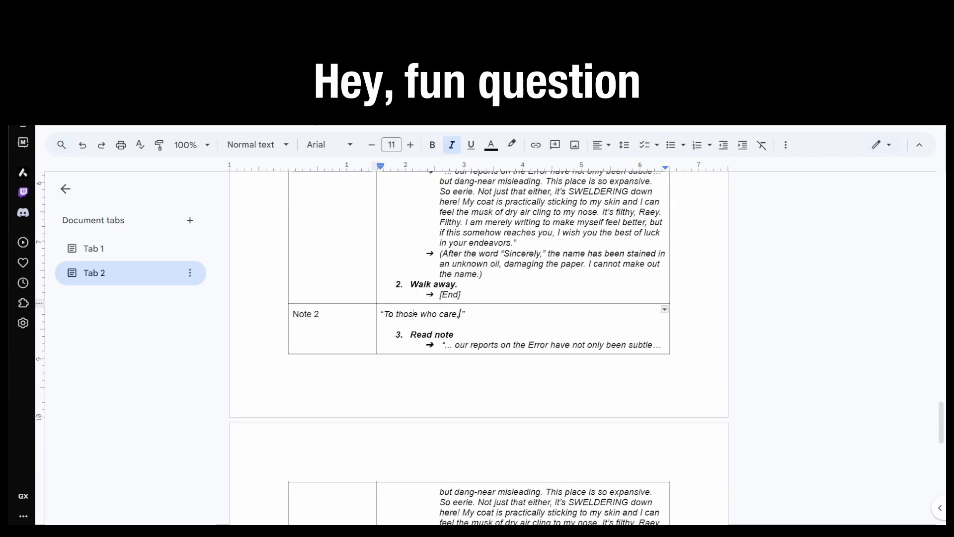
Step: Replace the Note 2 message with "I'm so scared. I don't even know what to say" and add a parenthetical line above it starting "(Although the writing"
key("BackSpace")
type("t to say")
type("(Ahh")
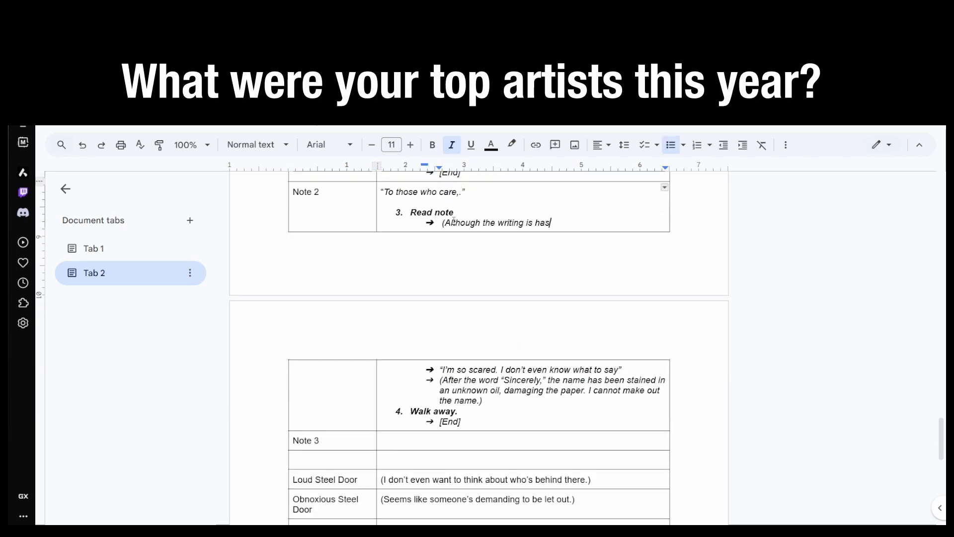
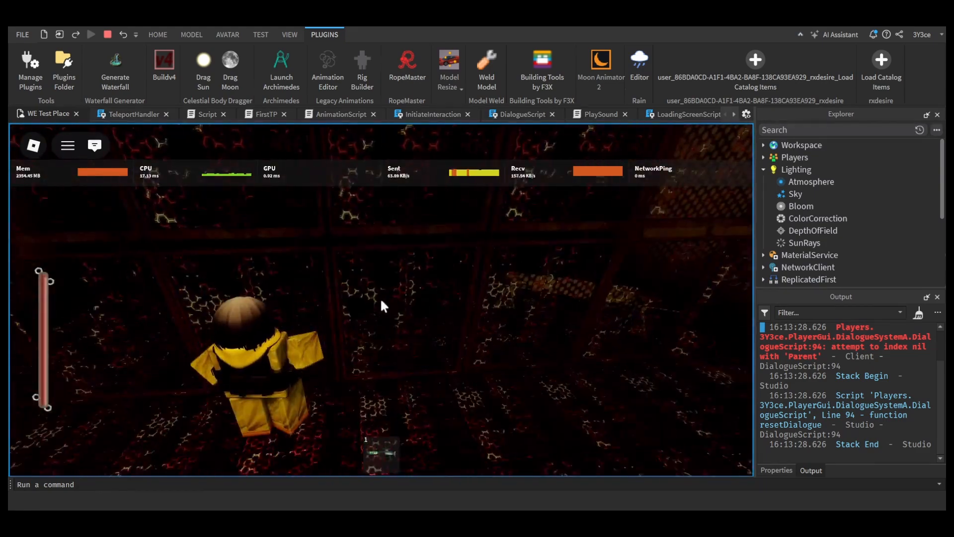
Step: Walk the test character along the dark corridors past the winged NPC to check the floors, lights and barriers
key("w")
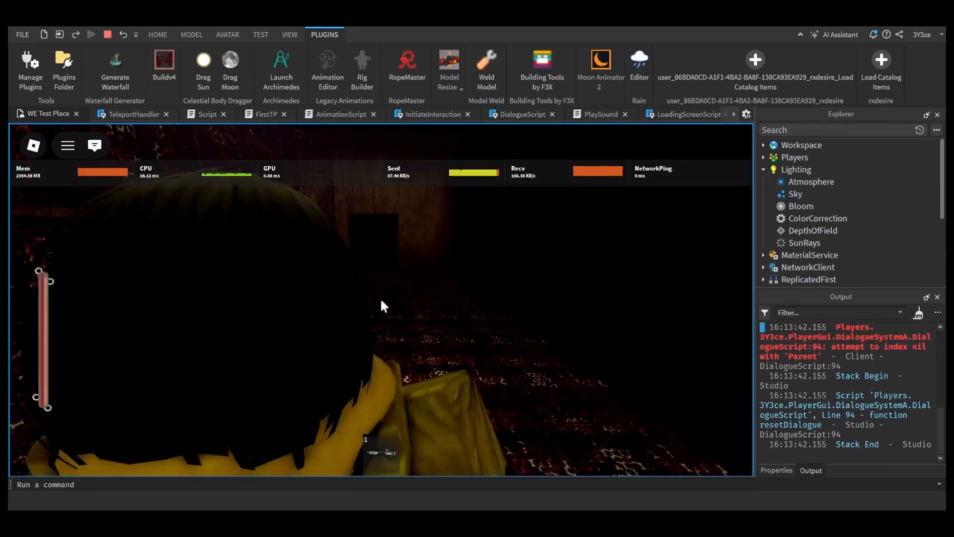
key("w")
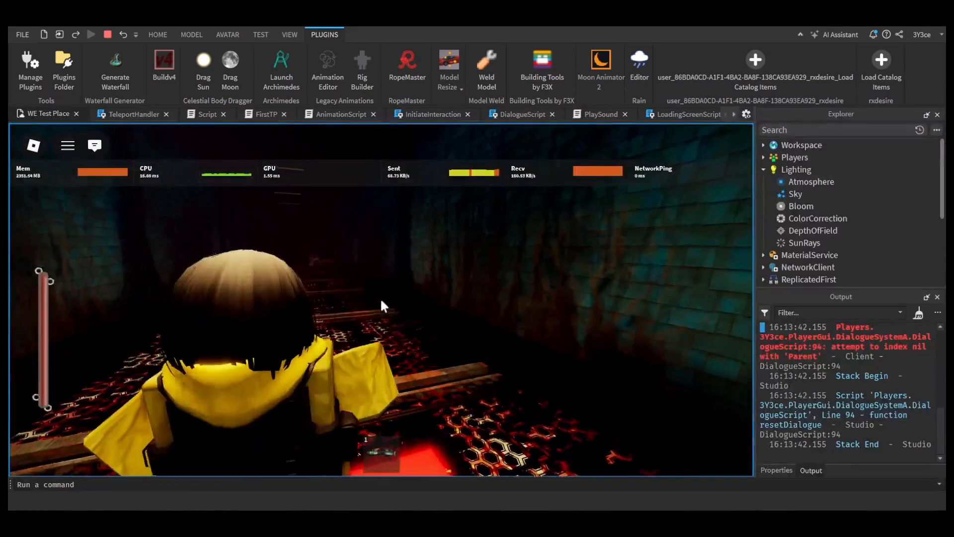
key("w")
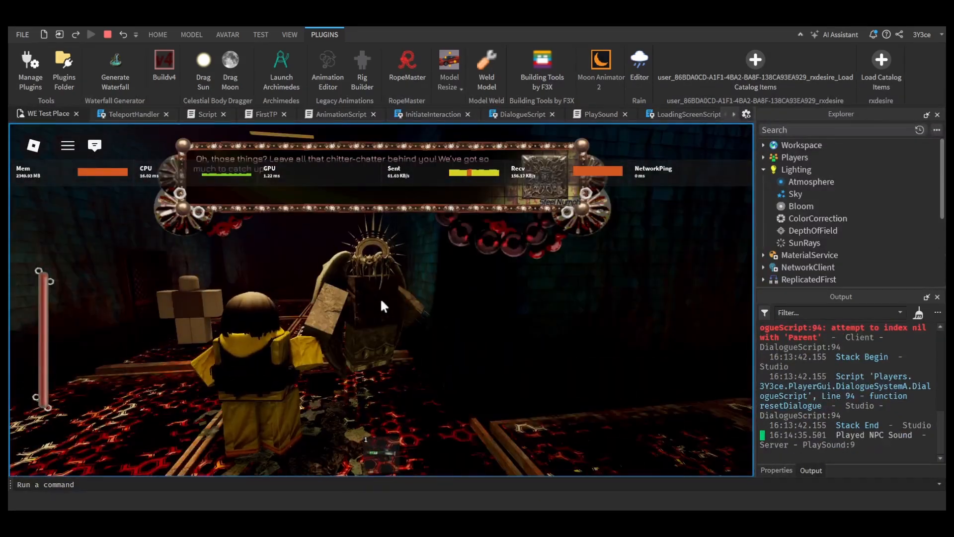
key("w")
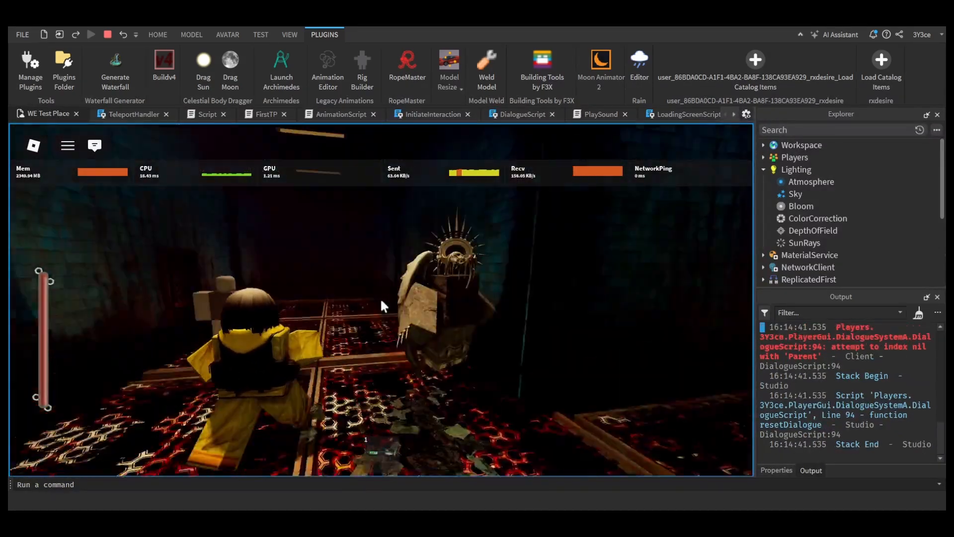
key("w")
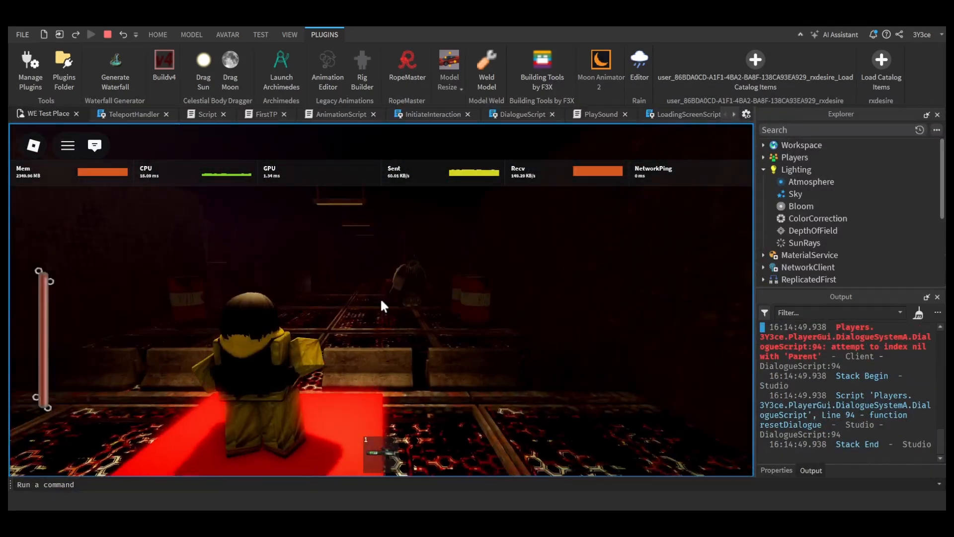
Step: Check the in-game graphics settings and continue walking past the striped barrels and barred cells to the winged NPC
key("Escape")
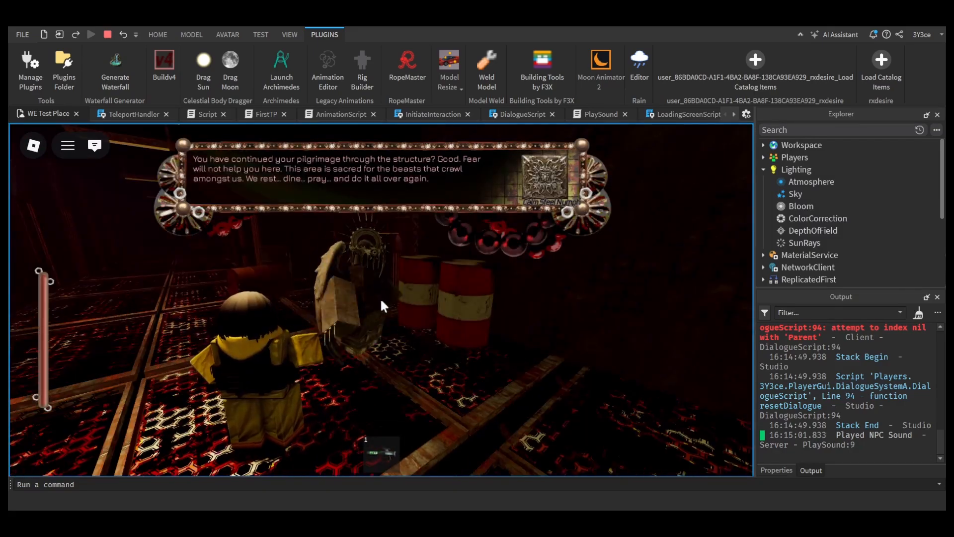
key("w")
key("w")
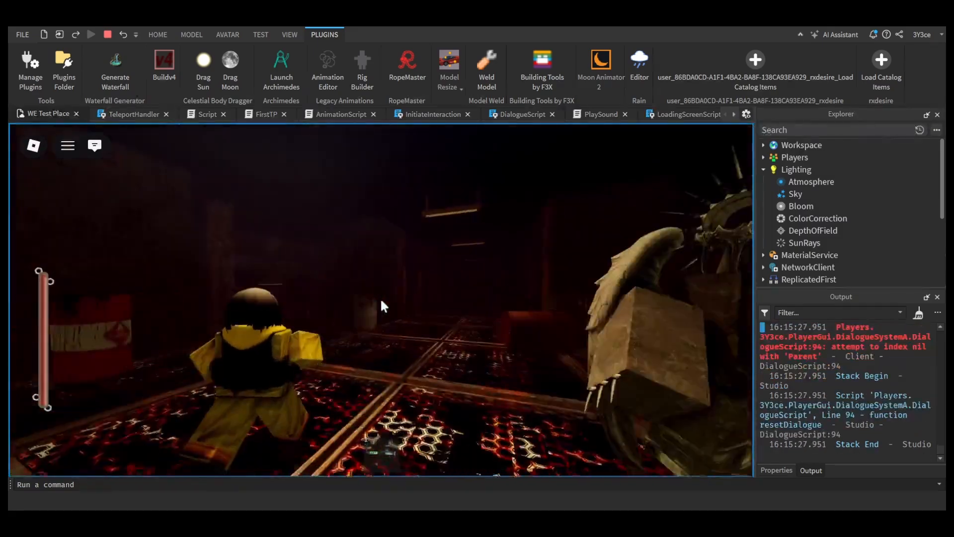
key("w")
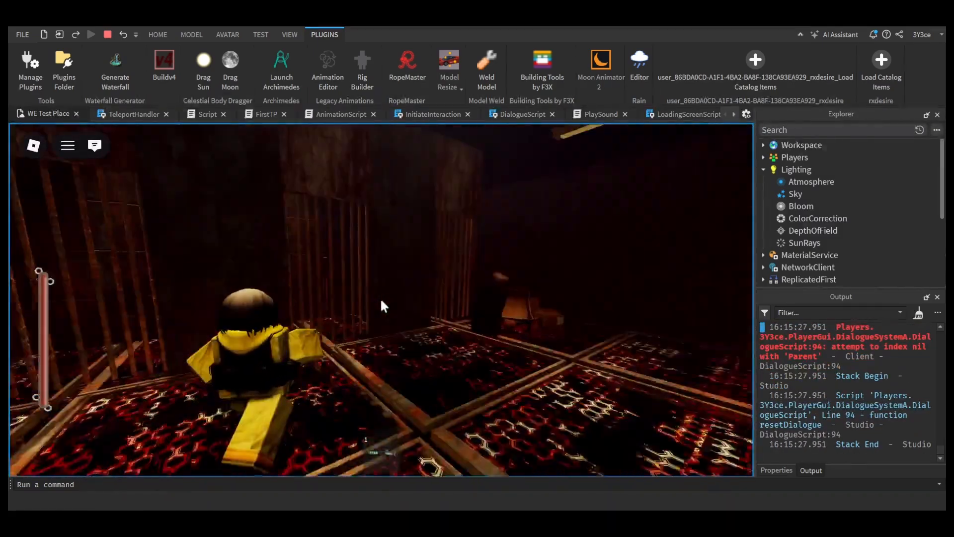
key("w")
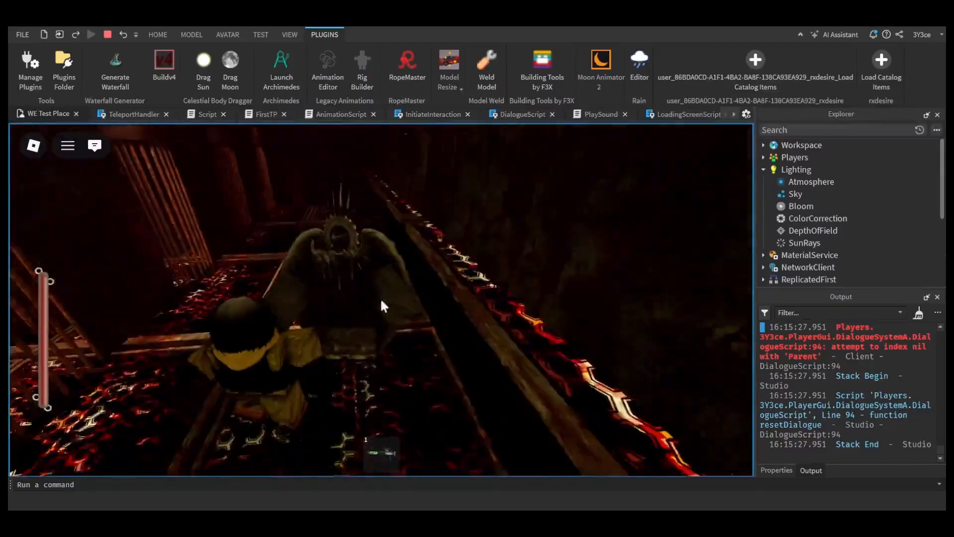
key("e")
key("w")
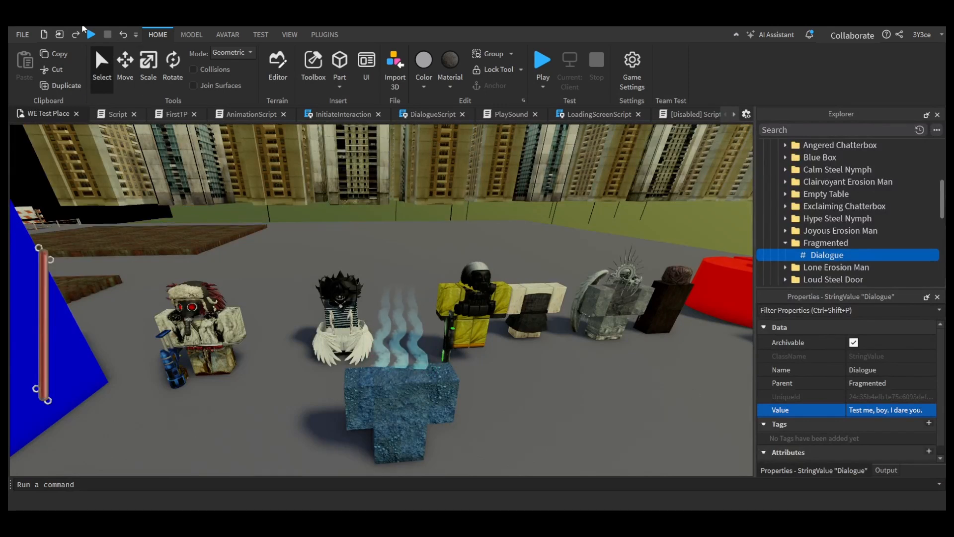
Step: Restart the playtest from the current camera location with Play Here and close the RopeMaster plugin window
key("F5")
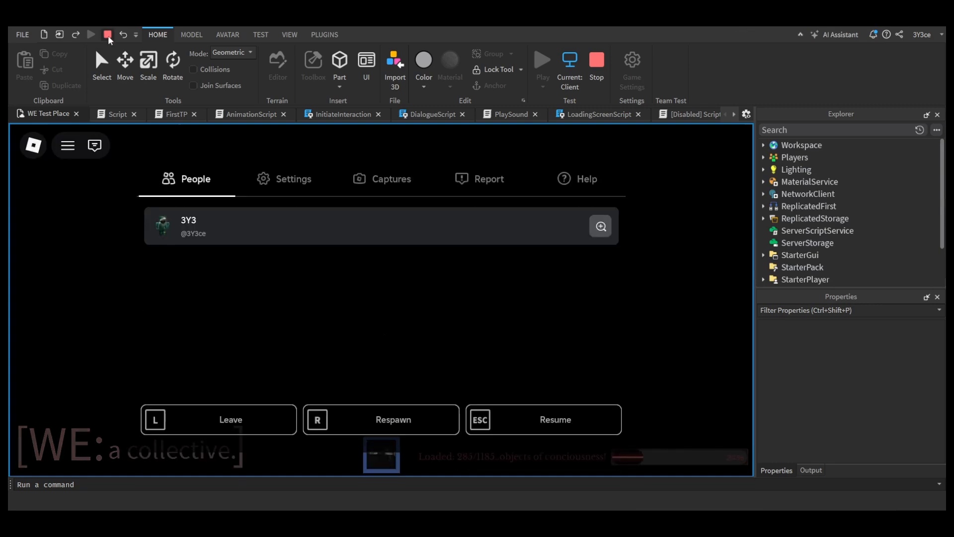
left_click(107, 34)
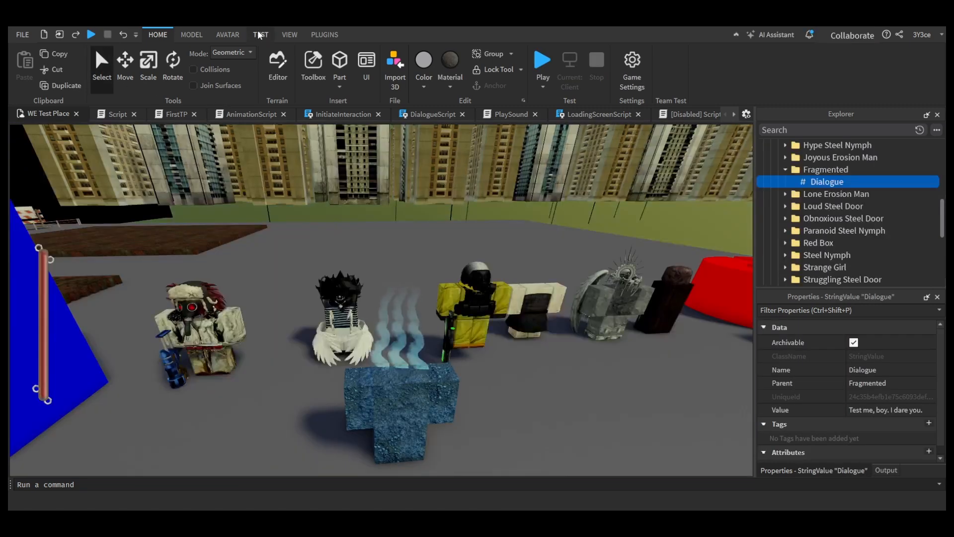
left_click(28, 90)
left_click(40, 115)
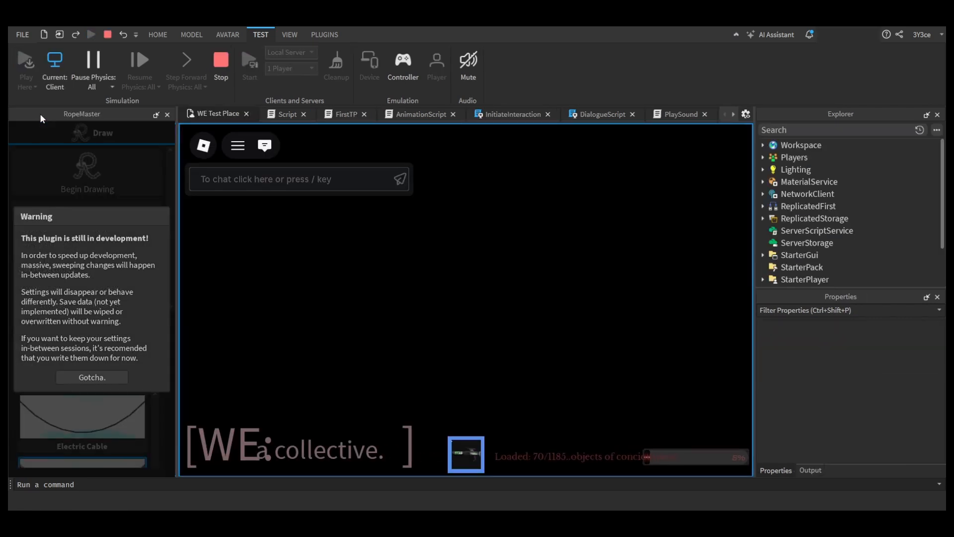
left_click(168, 114)
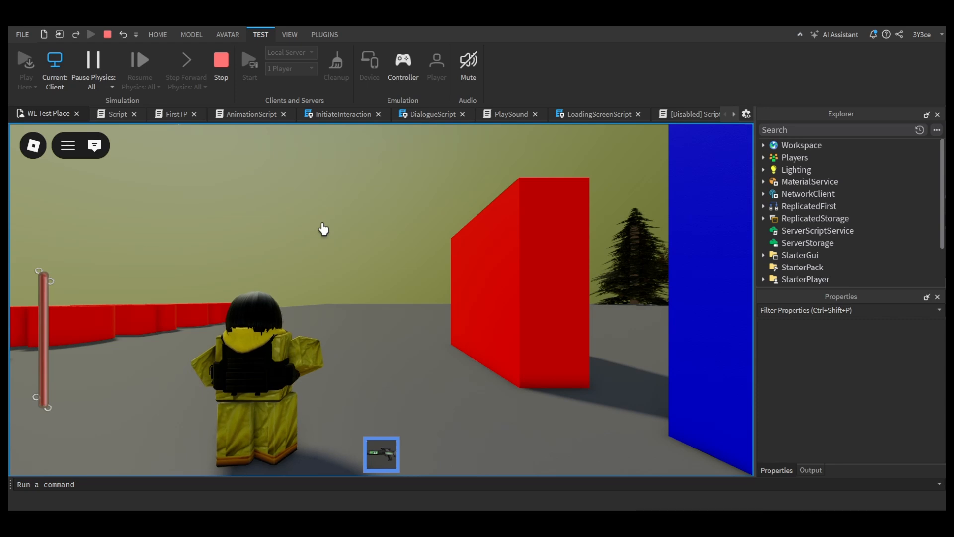
Step: Put away the weapon and test the dialogues of the Red Box and Blue Box
key("w")
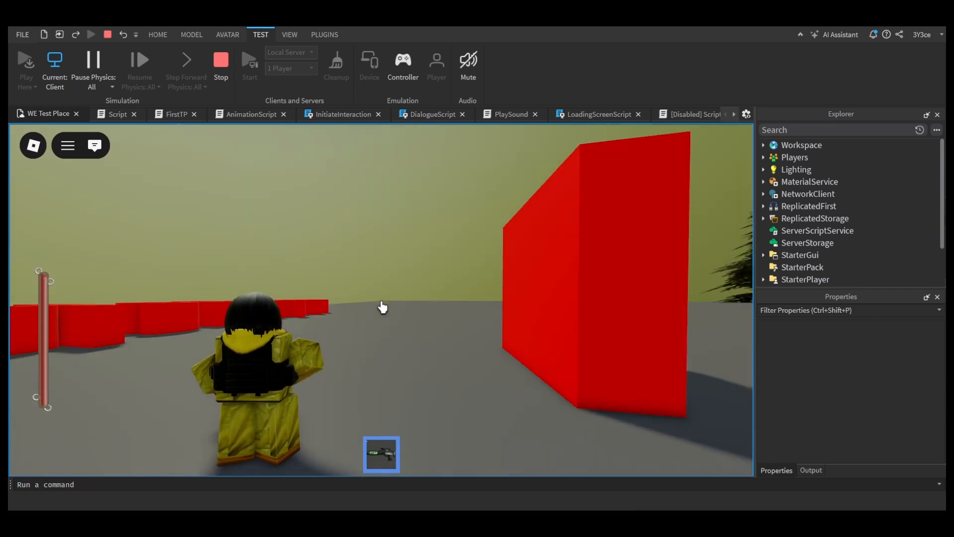
key("1")
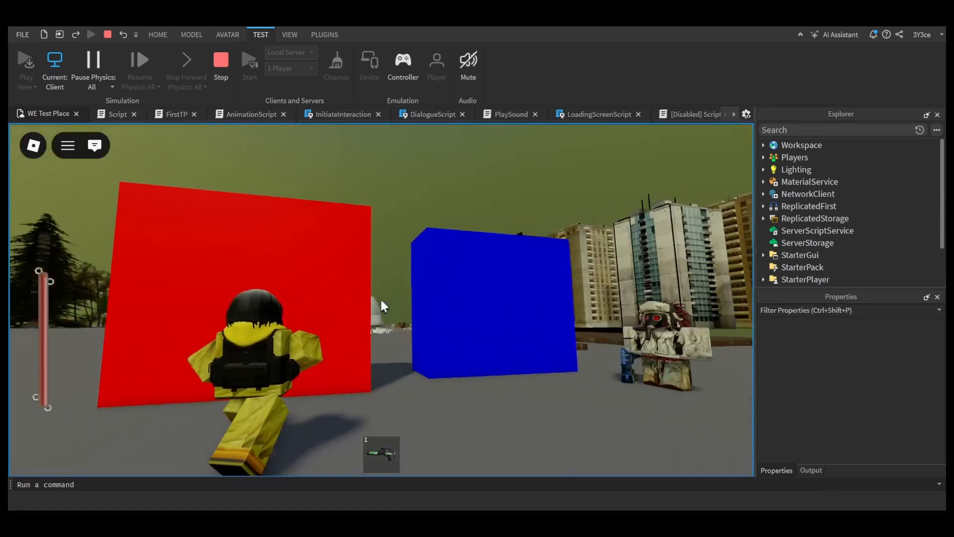
key("e")
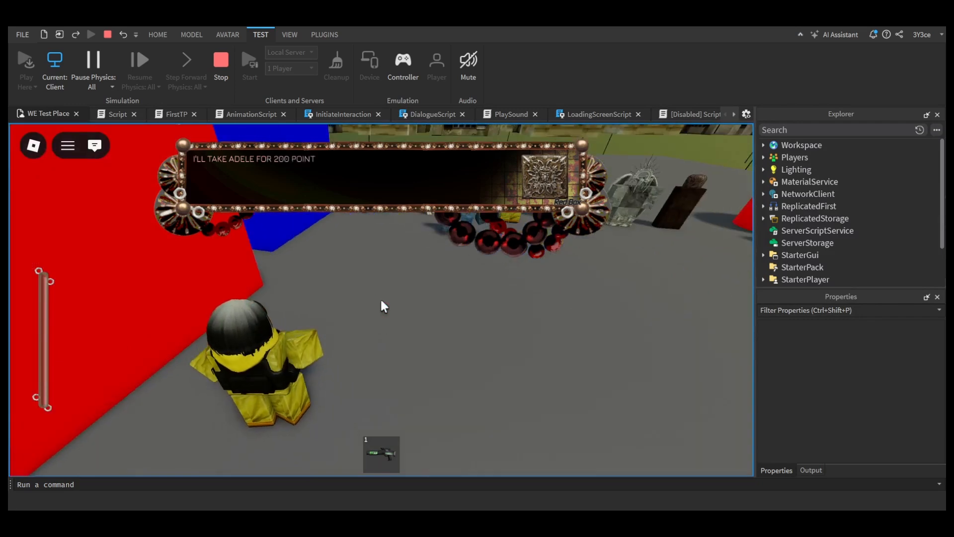
key("w")
key("w")
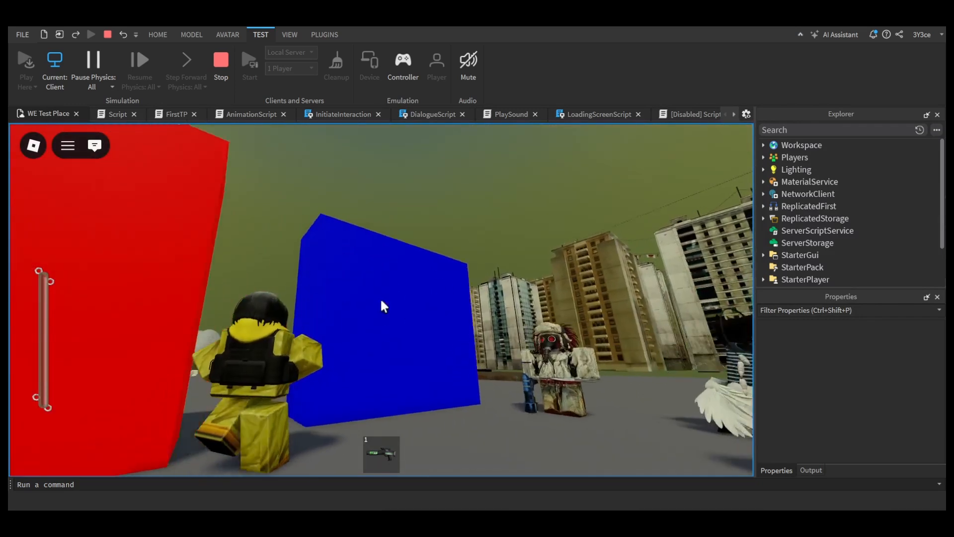
key("e")
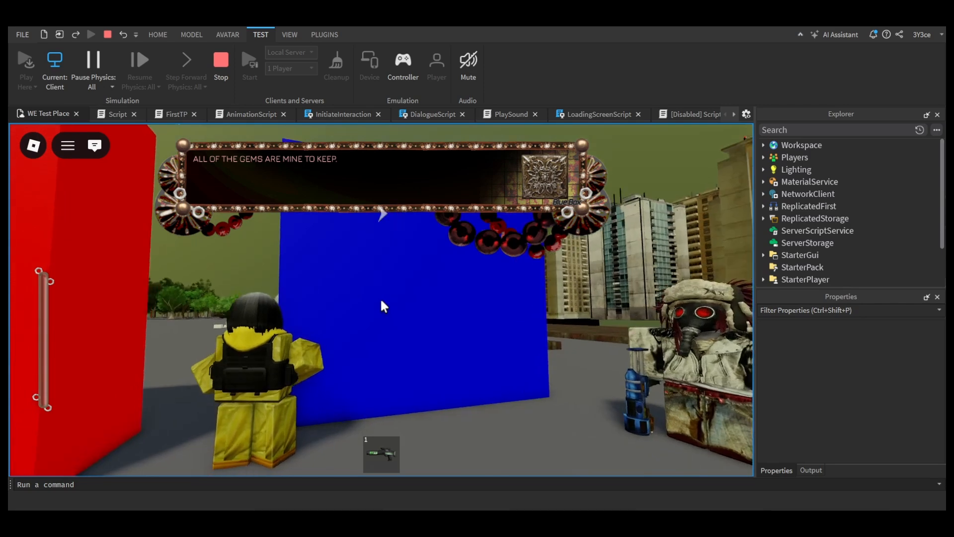
key("e")
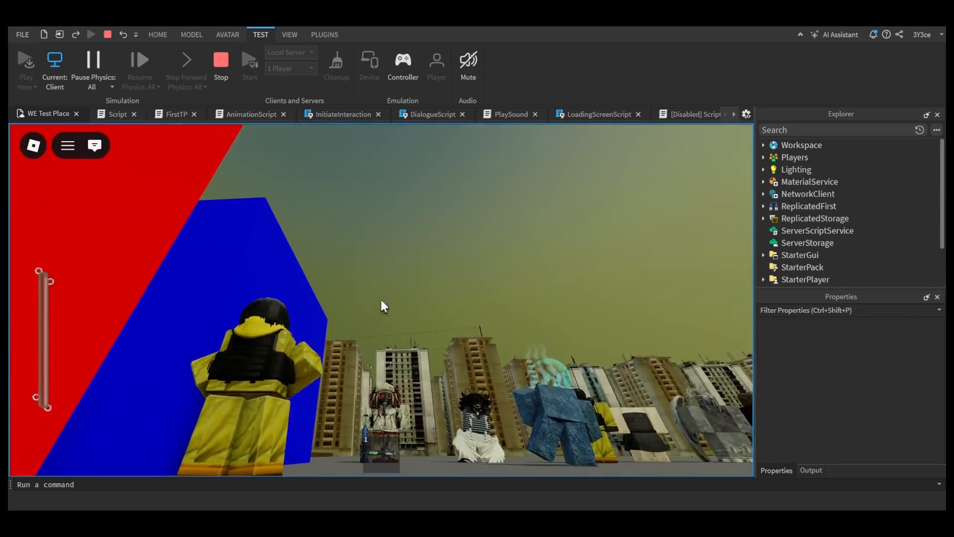
Step: Test the dialogues of the Strange Girl and the blue Fragmented NPC in the character lineup
key("w")
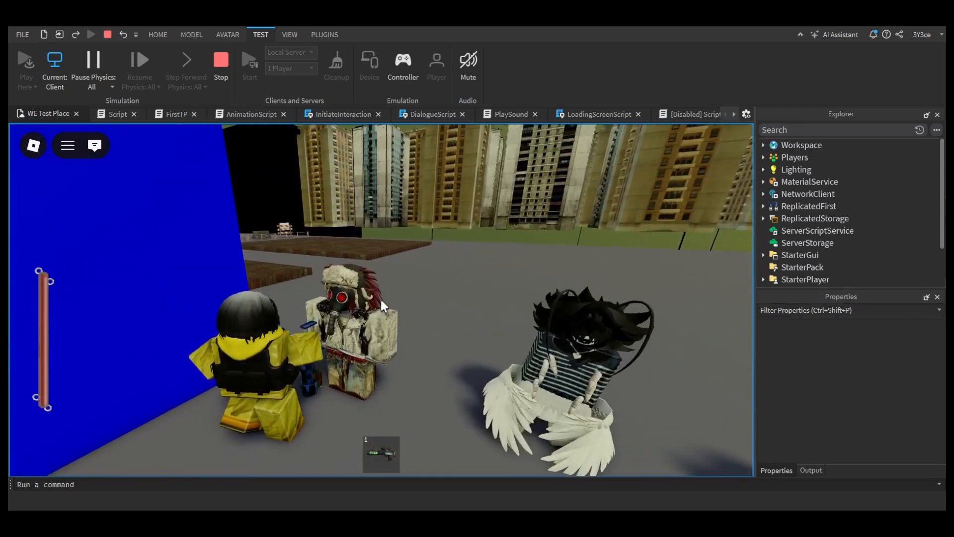
key("s")
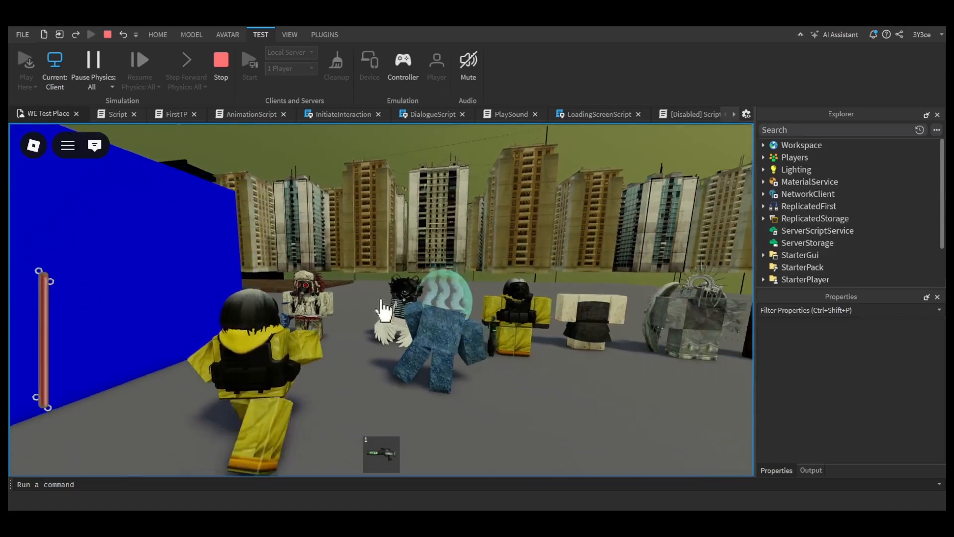
key("w")
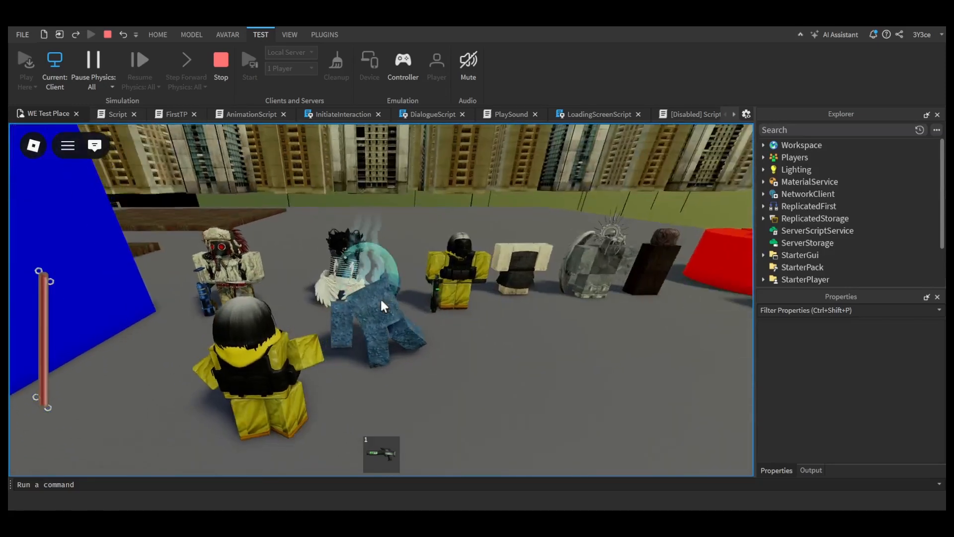
left_click(381, 301)
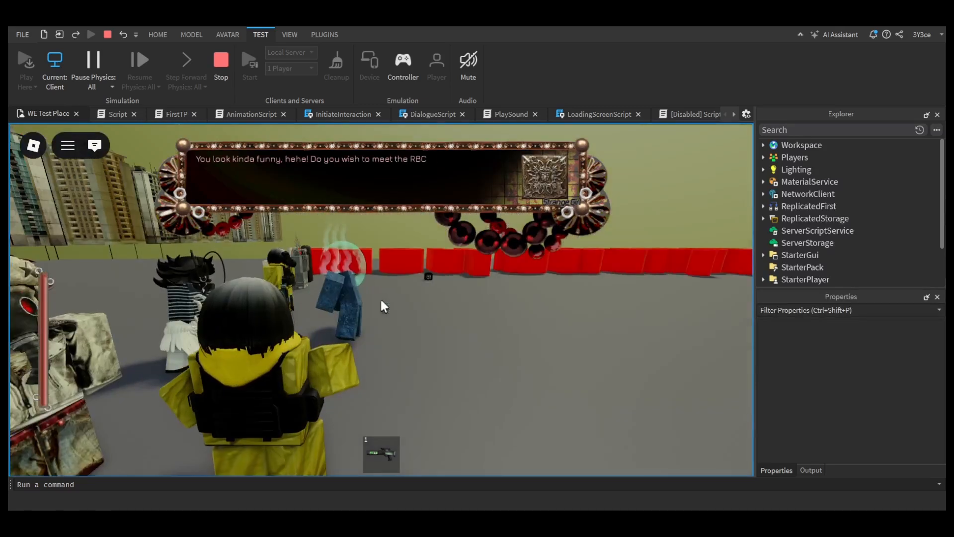
key("s")
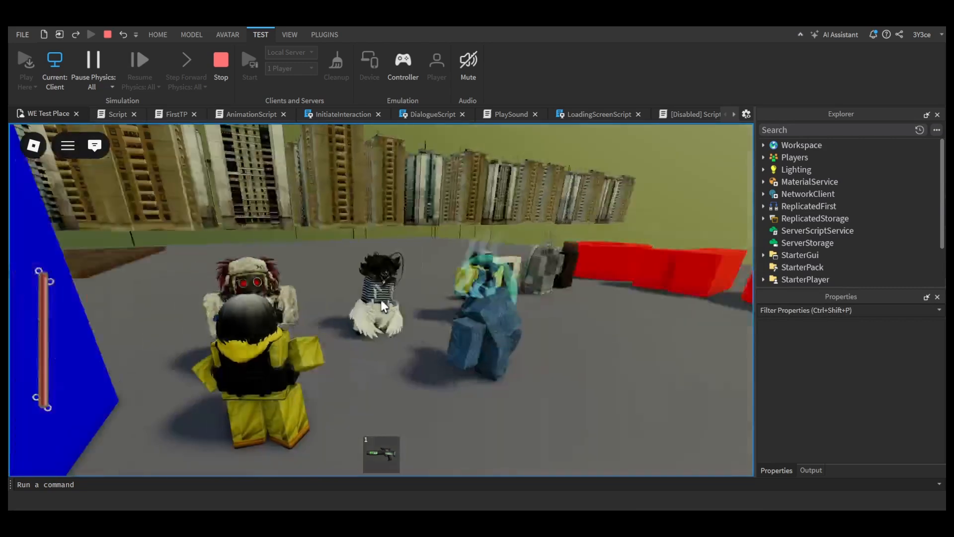
key("d")
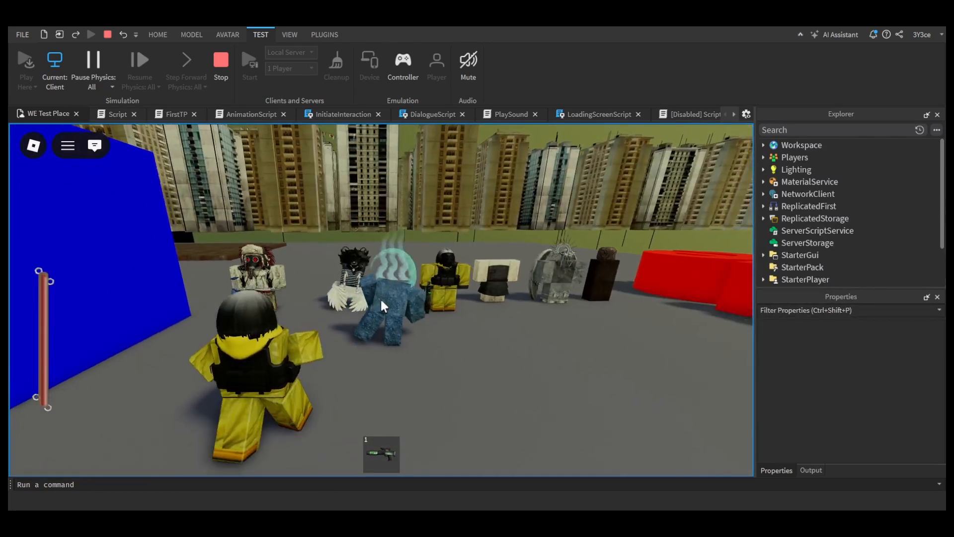
left_click(381, 300)
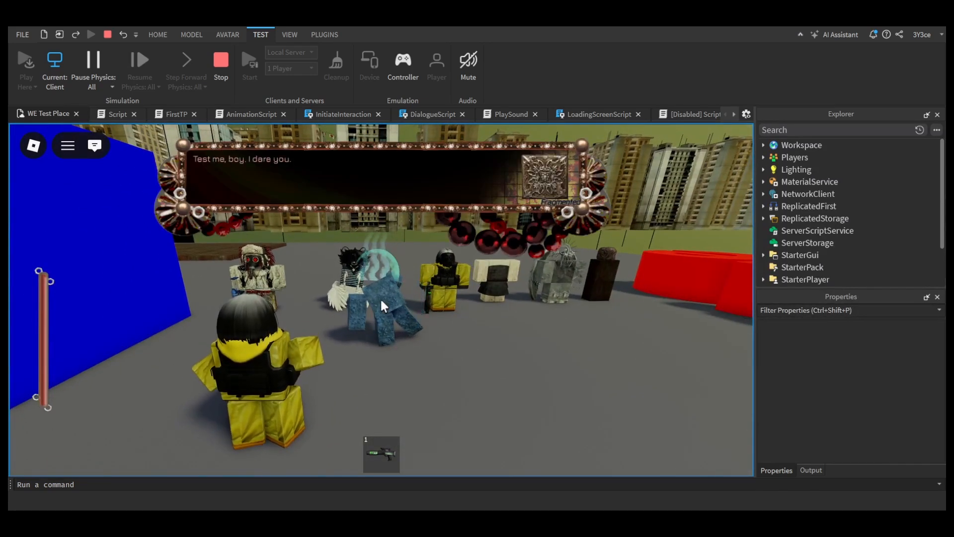
Step: Leave the Fragmented NPC's dialogue and stop the playtest
key("Escape")
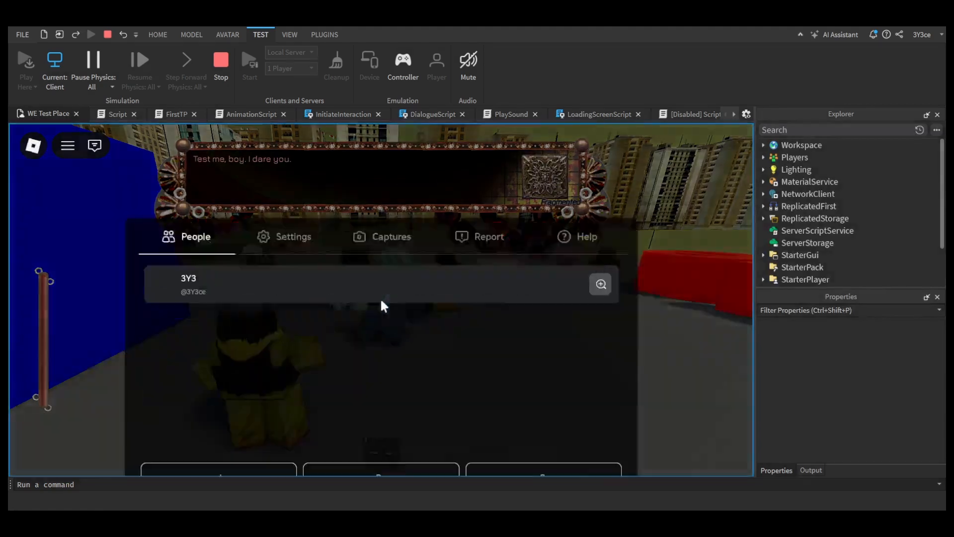
key("Escape")
left_click(381, 300)
key("Escape")
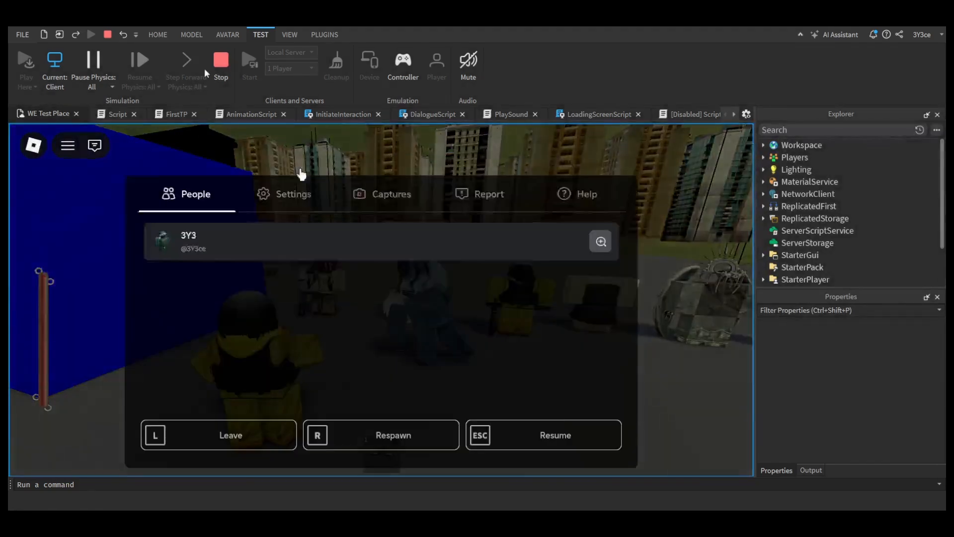
left_click(220, 62)
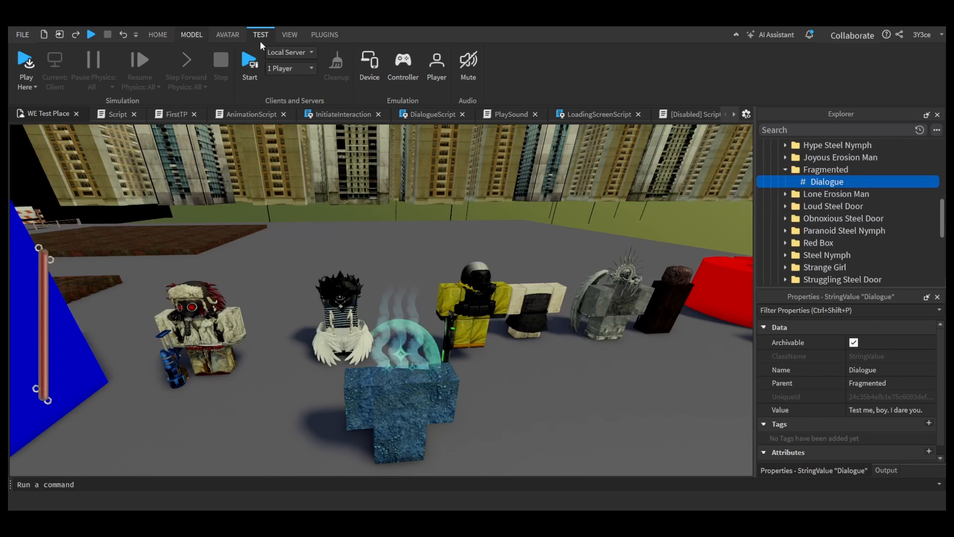
Step: Position the Fragmented model on the patterned floor beside the teal tiled wall of the dark area
left_click(157, 36)
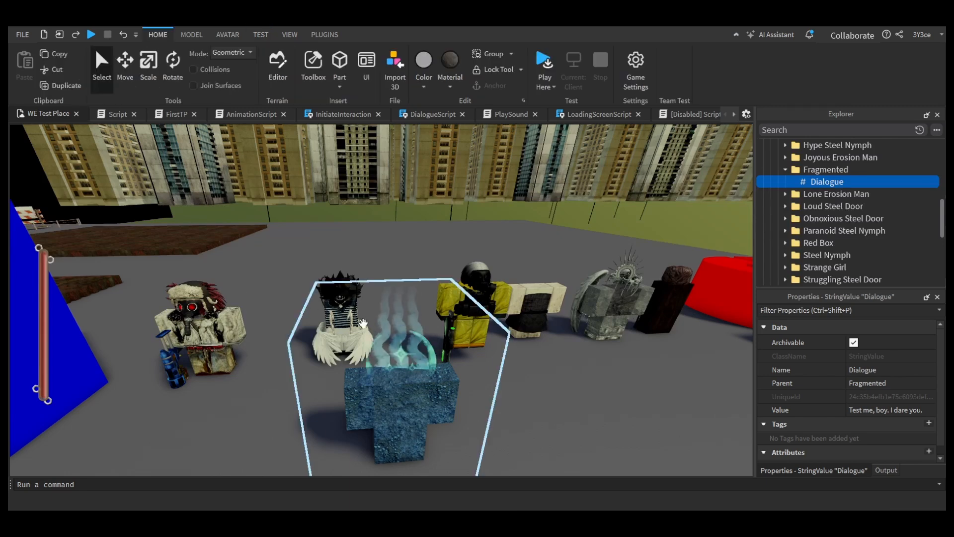
key("w")
right_click_drag(364, 323, 343, 290)
key("w")
key("w")
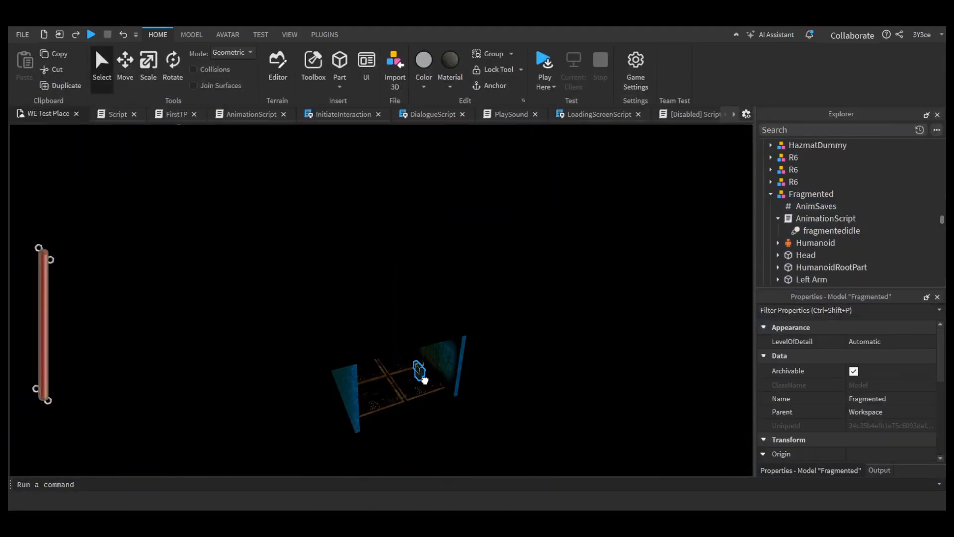
right_click_drag(422, 377, 405, 378)
key("w")
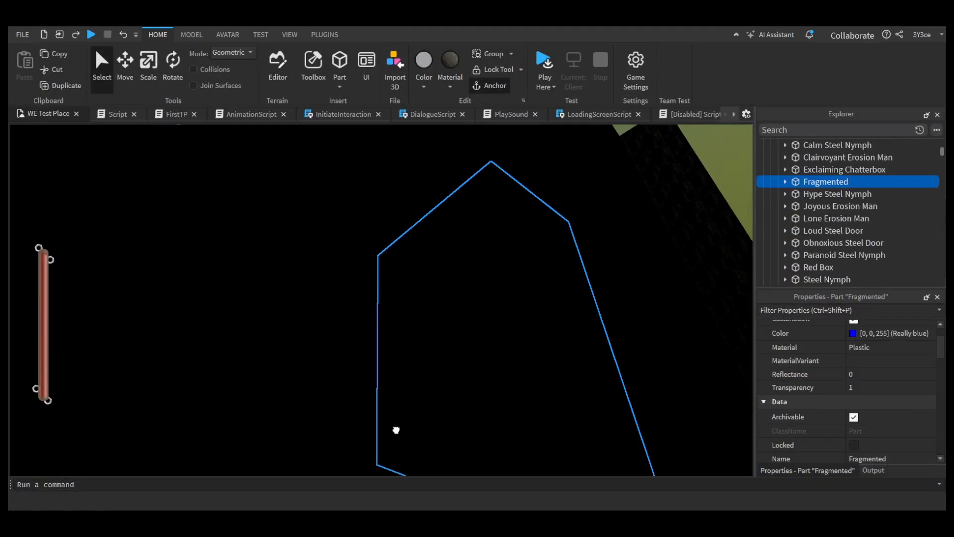
Step: Playtest the Fragmented NPC's dialogue in the dark tiled area and end the test
key("s")
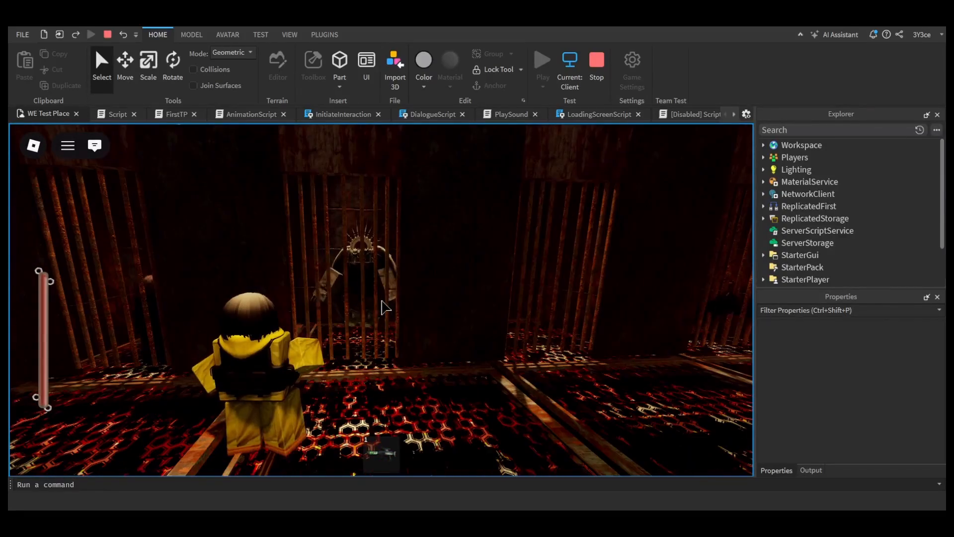
left_click(597, 64)
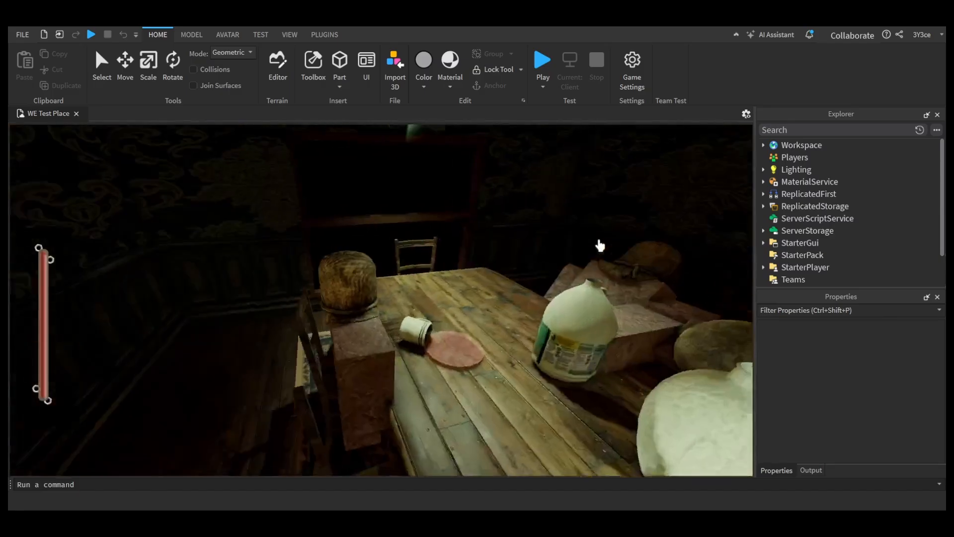
Step: Examine the dining table scene with its hat-wearing figures, jugs and spilled mug from several angles
right_click_drag(602, 246, 602, 246)
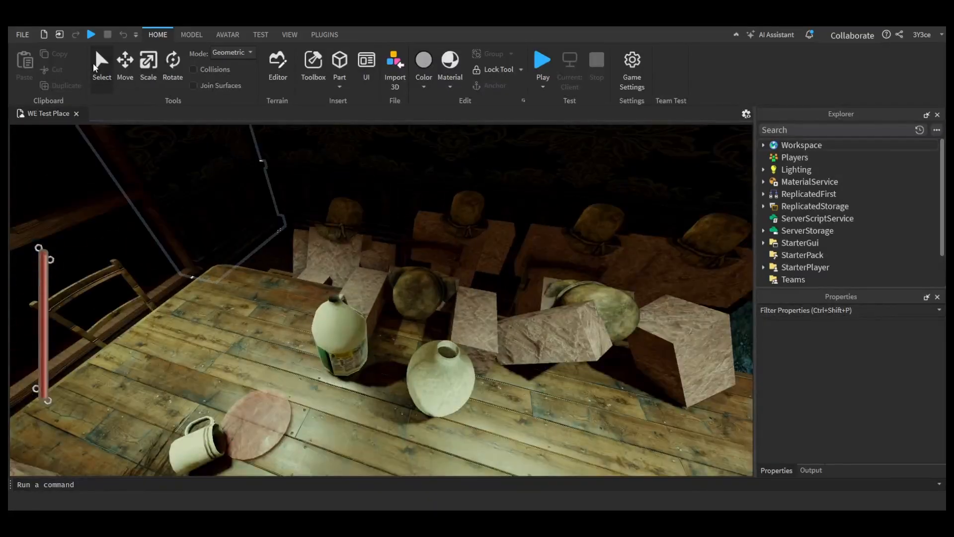
right_click_drag(286, 189, 286, 189)
right_click_drag(311, 286, 332, 285)
right_click_drag(364, 314, 365, 314)
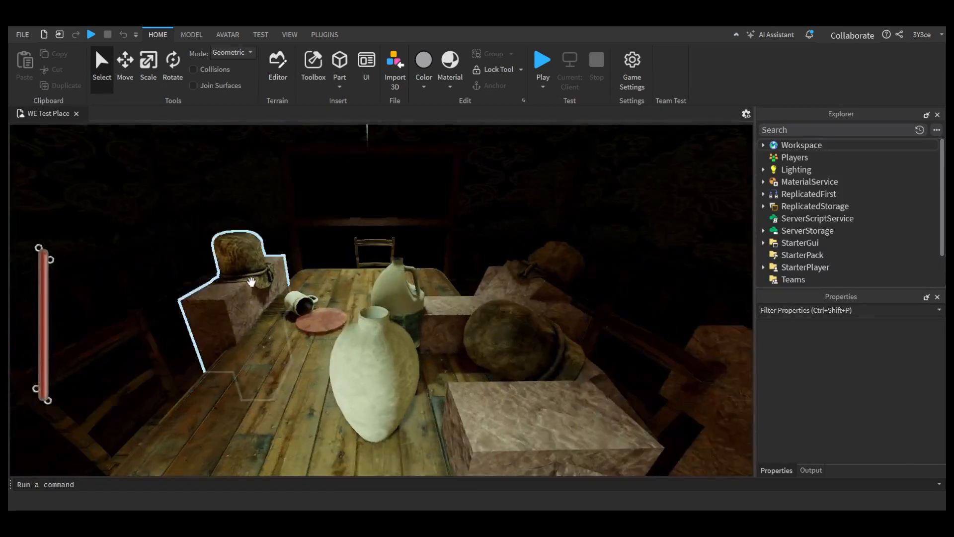
Step: Inspect the hat accessory and body parts of the Grime figure seated beside the spilled mug
left_click(251, 281)
right_click_drag(441, 271, 441, 270)
left_click(771, 181)
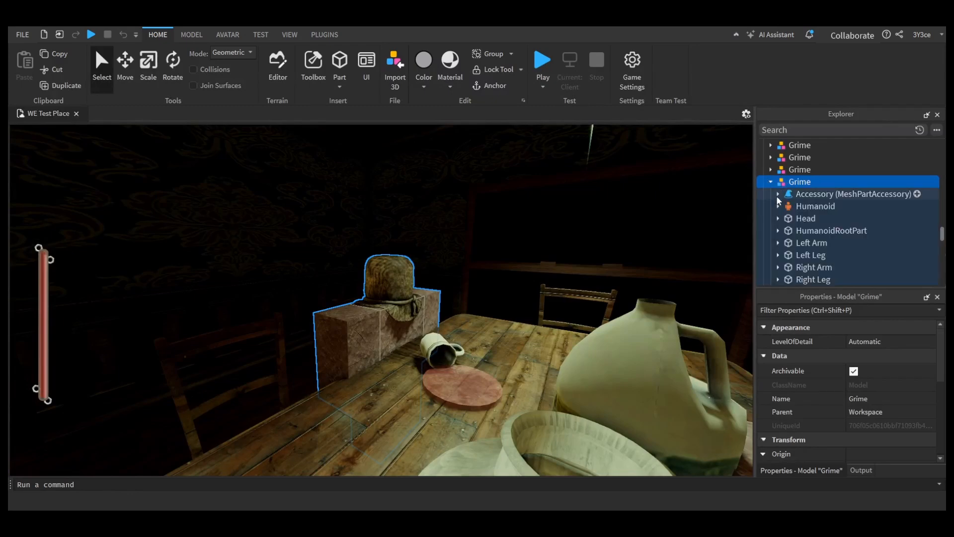
left_click(792, 195)
scroll(802, 267, "down", 2)
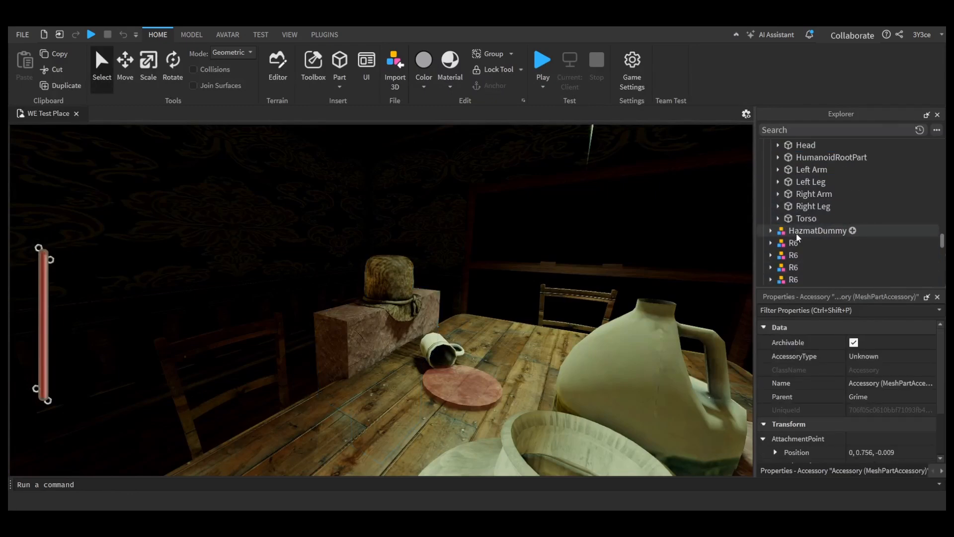
Step: Examine the length of the dining table from the far mug to the Grime figure beside the spilled mug
right_click_drag(564, 253, 373, 340)
key("w")
key("w")
key("s")
key("w")
right_click_drag(549, 298, 548, 300)
right_click_drag(464, 285, 464, 286)
key("s")
key("w")
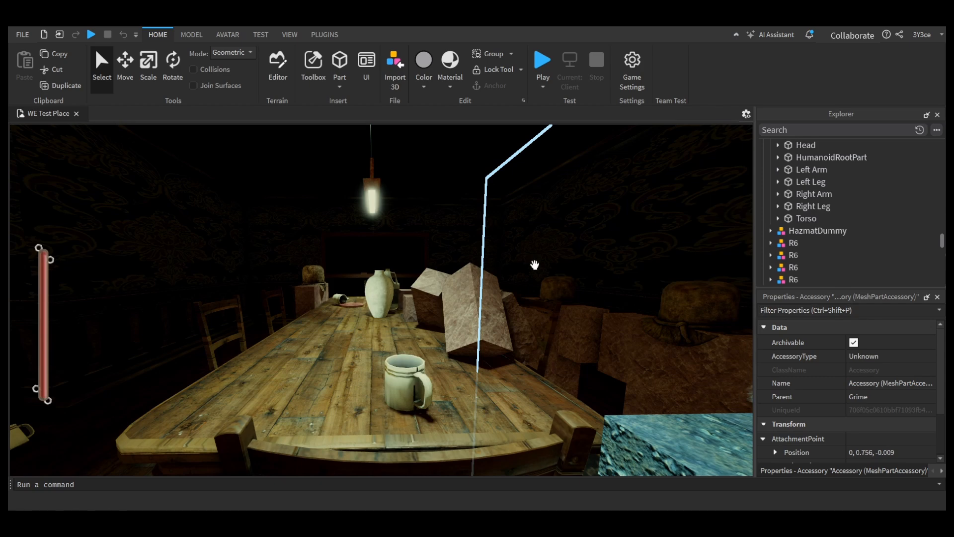
right_click_drag(504, 308, 503, 307)
right_click_drag(503, 405, 543, 387)
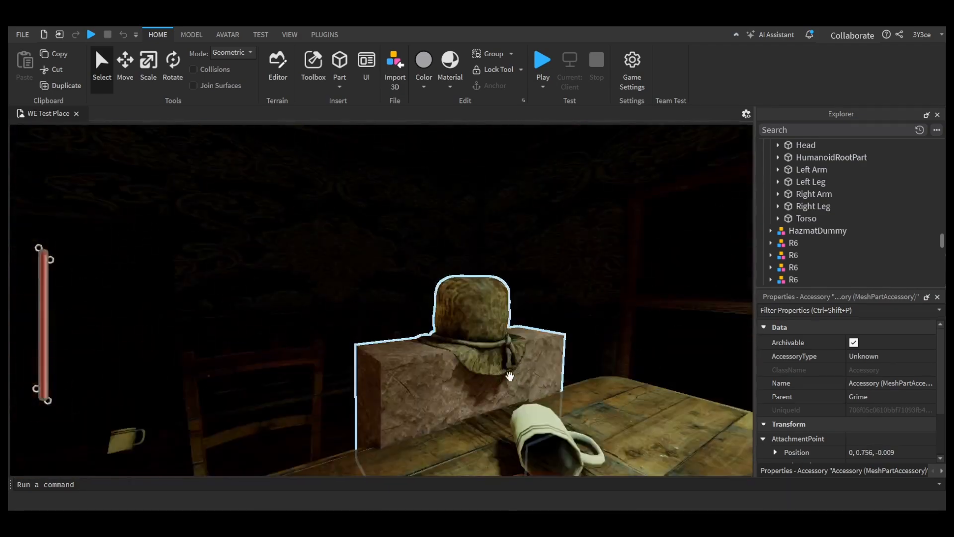
Step: Rotate the hat accessory, head, torso and both arms of the Grime figure beside the spilled mug so its upper body tilts
left_click(504, 373)
scroll(800, 221, "down", 2)
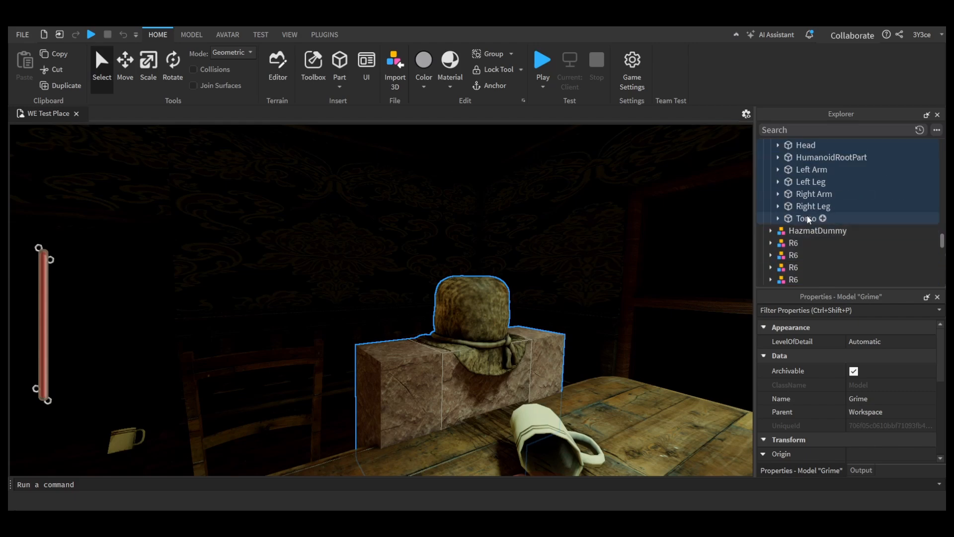
left_click(810, 169)
mouse_move(546, 318)
right_mouse_down()
mouse_move(518, 368)
mouse_move(522, 315)
mouse_move(507, 291)
mouse_move(559, 323)
right_mouse_up()
left_click(507, 291)
scroll(845, 214, "down", 1)
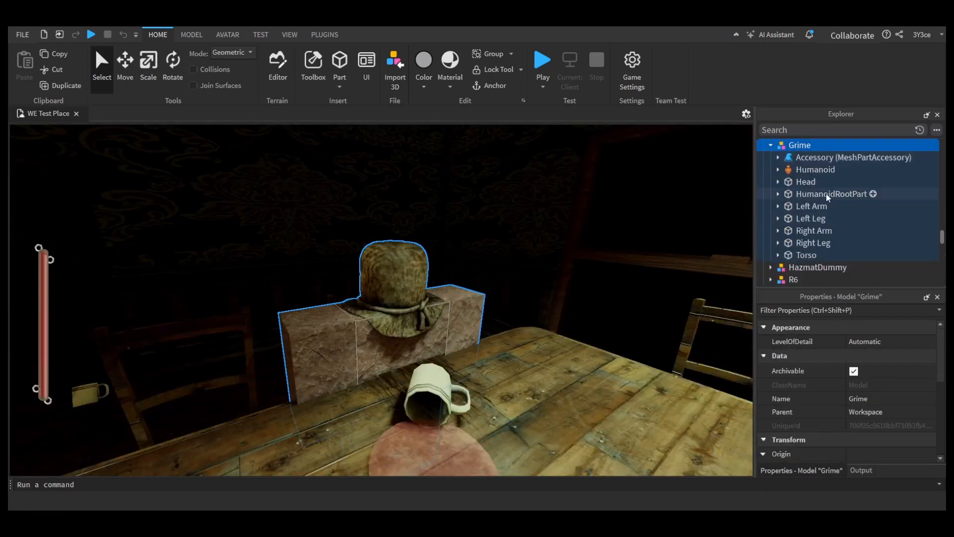
left_click(840, 157)
left_click(802, 186, "ctrl")
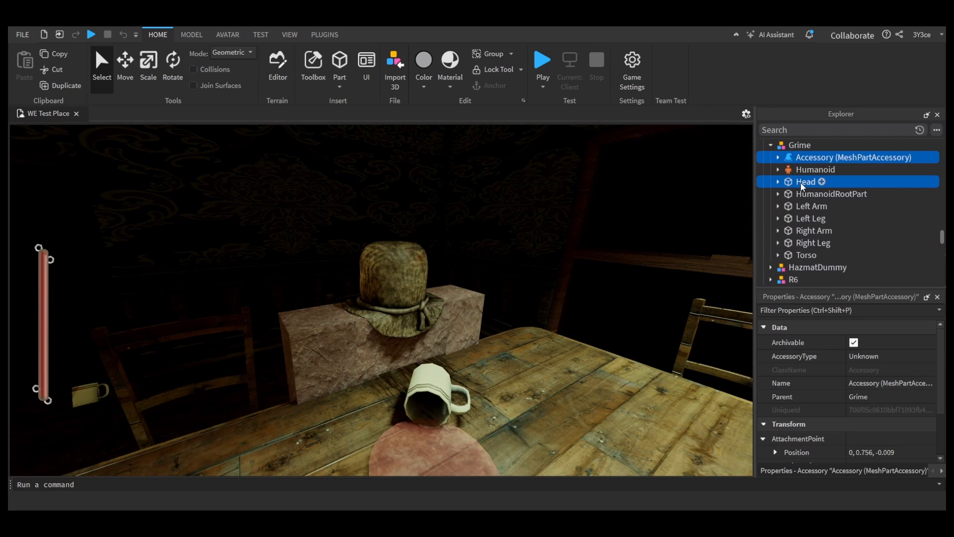
left_click(806, 255, "ctrl")
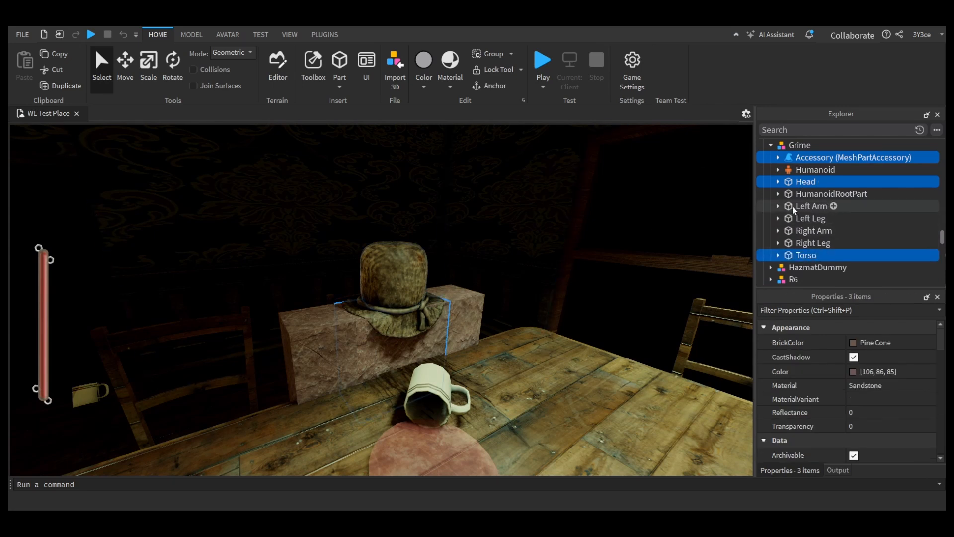
left_click(810, 206, "ctrl")
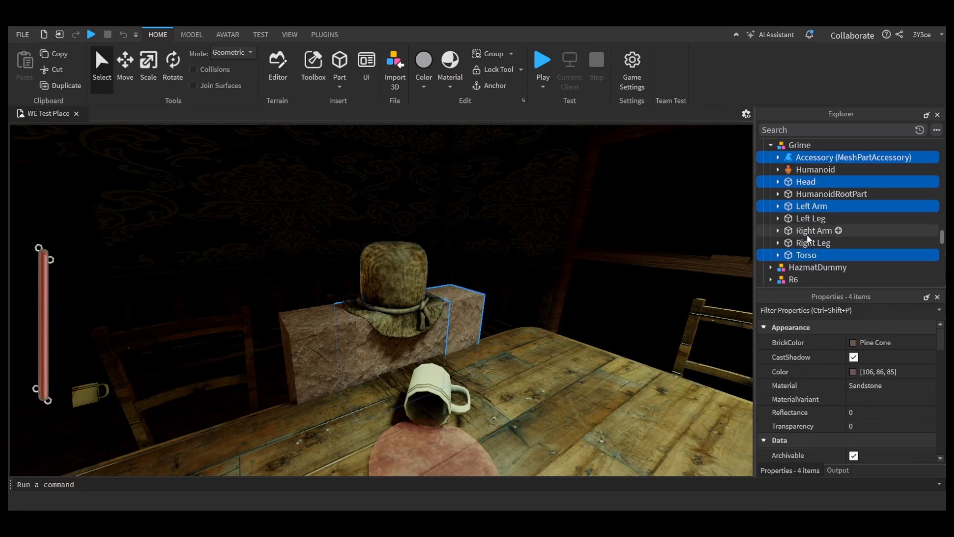
left_click(813, 230, "ctrl")
left_click(174, 73)
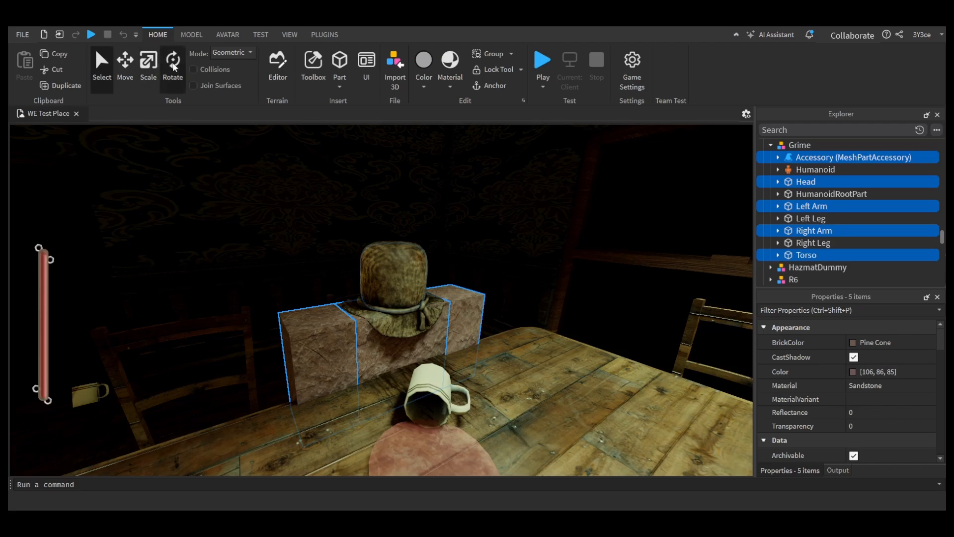
right_click_drag(370, 241, 374, 293)
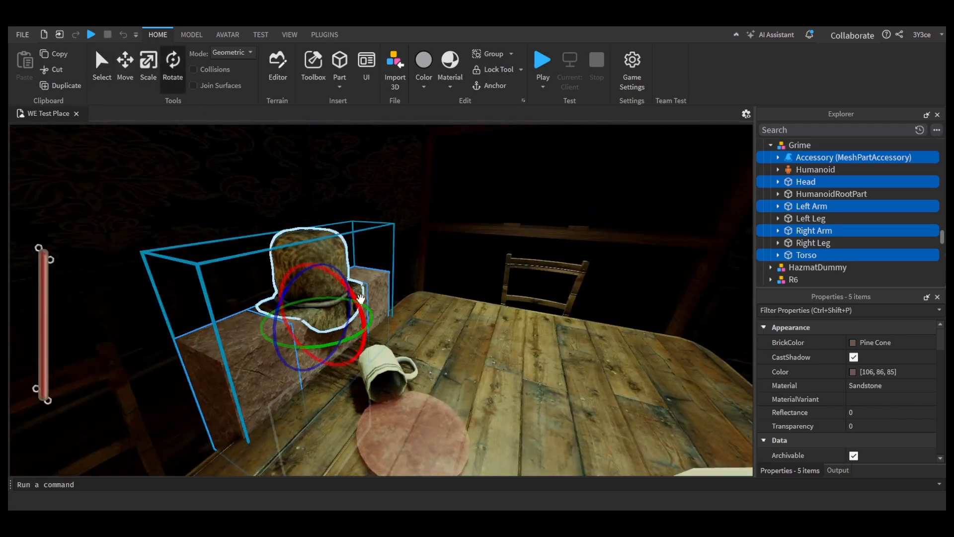
left_click_drag(358, 299, 417, 333)
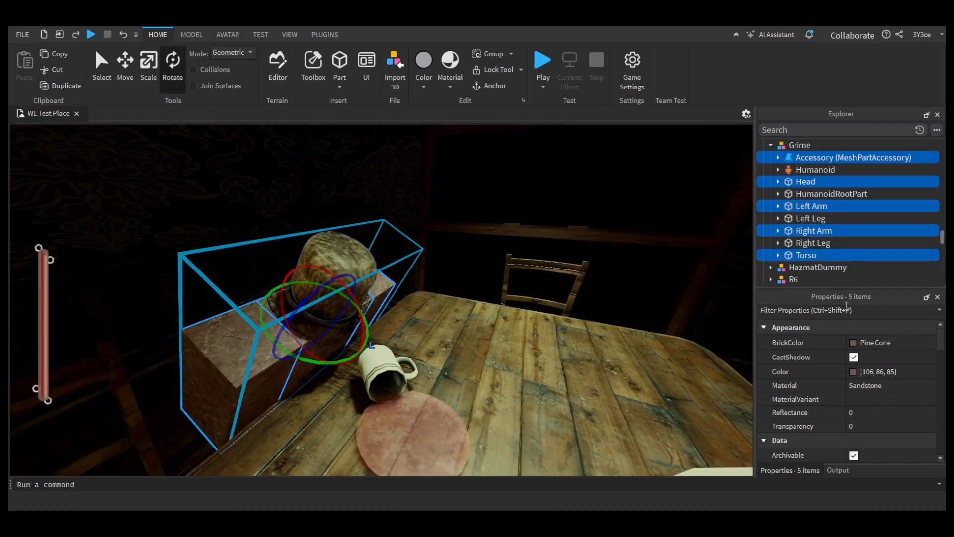
left_click(806, 206)
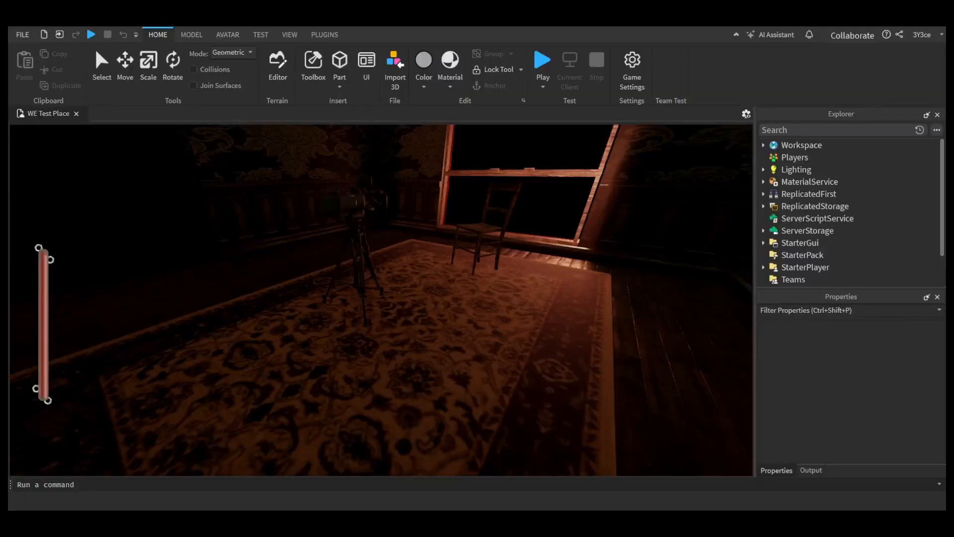
right_click_drag(560, 305, 540, 311)
key("w")
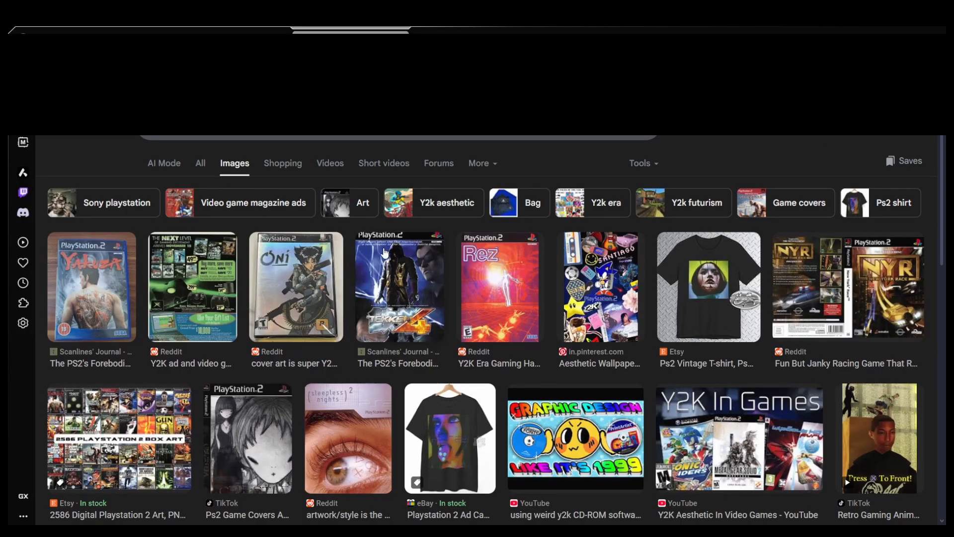
Step: Switch to the web browser and look through the Y2K PlayStation 2 image results, previewing the Xbox ad and the GamePro magazine cover
left_click(198, 291)
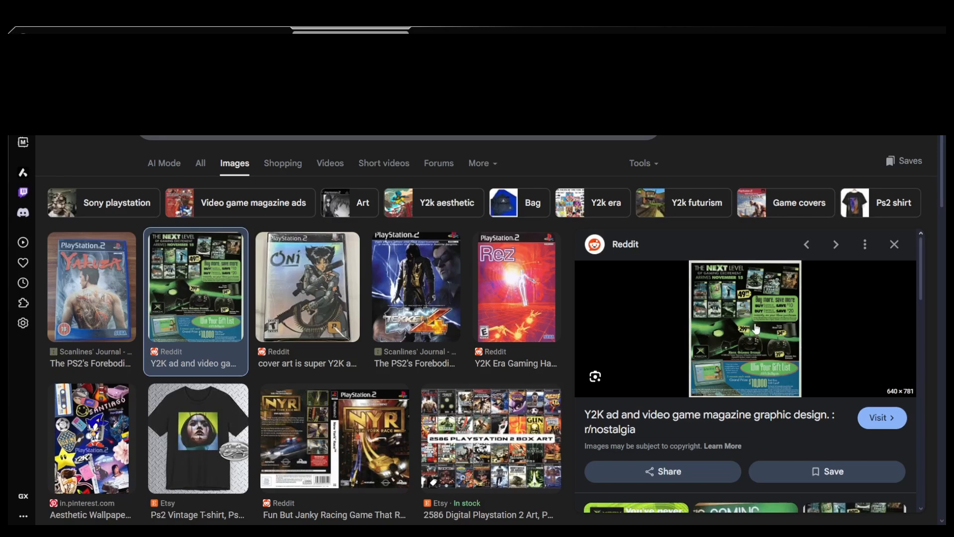
left_click(898, 247)
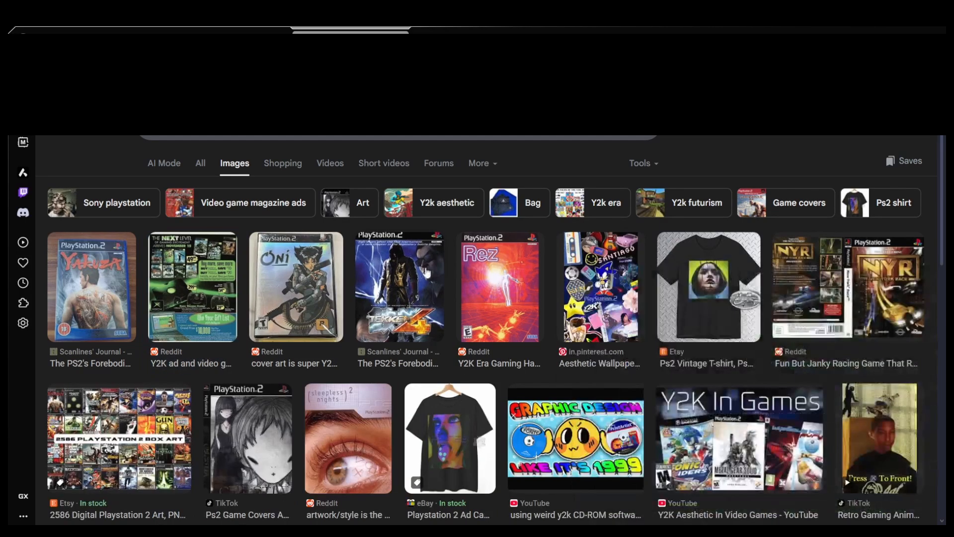
scroll(425, 275, "down", 6)
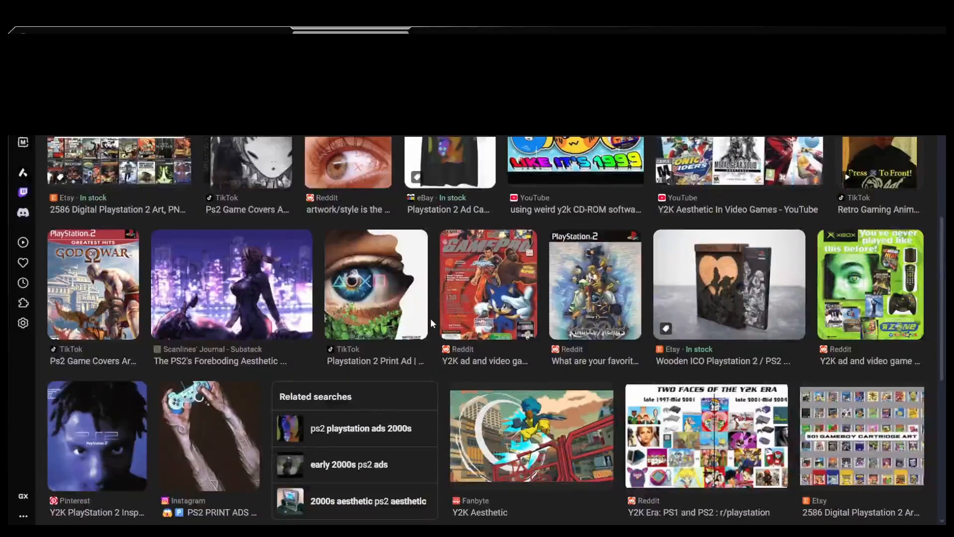
left_click(509, 314)
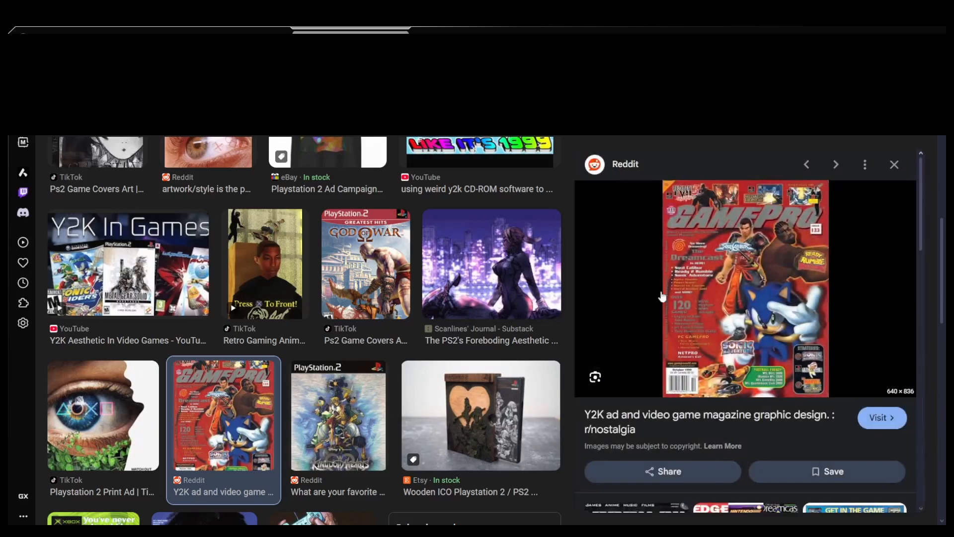
left_click(895, 165)
scroll(829, 262, "down", 3)
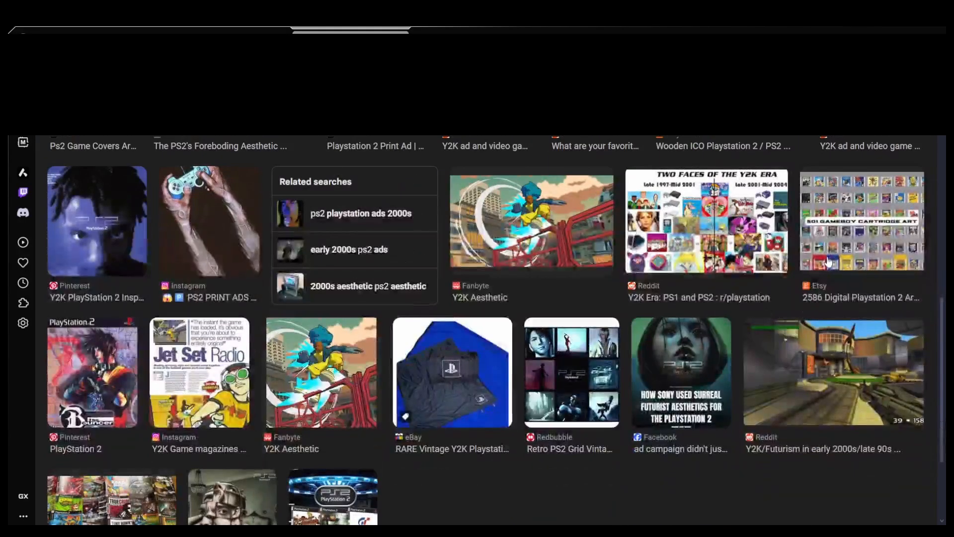
scroll(829, 263, "up", 6)
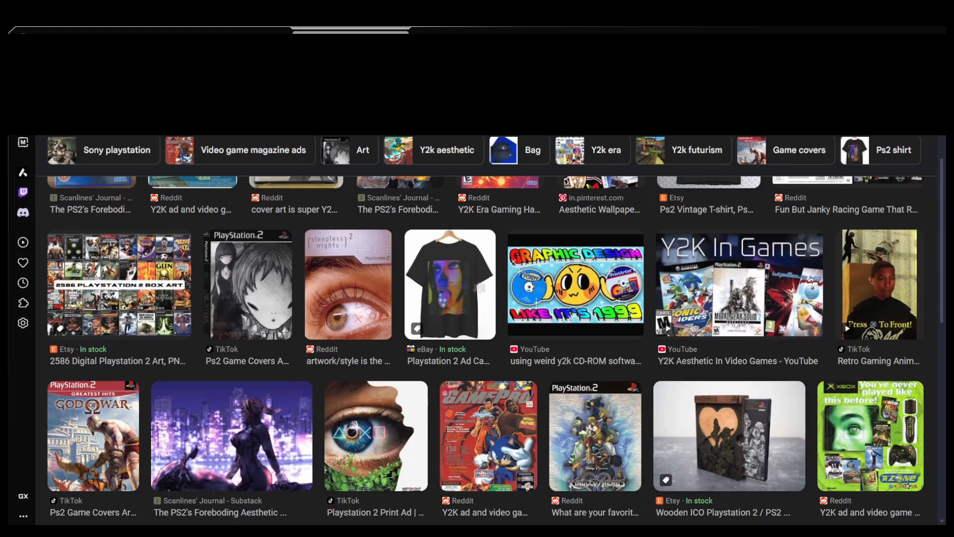
Step: Search the web for when Sonic and Sega All Stars Racing was released on Nintendo
key("ctrl+Tab")
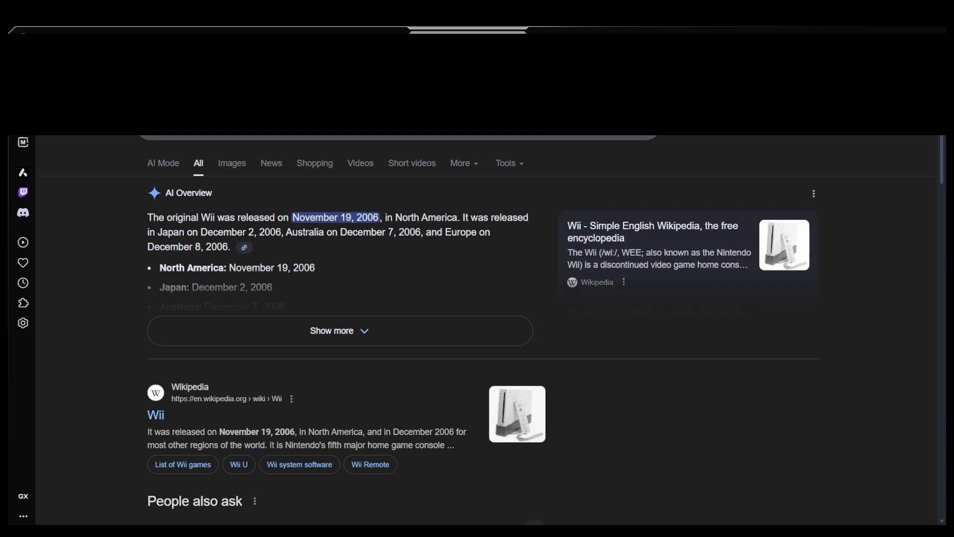
type("when was sonic and sega al")
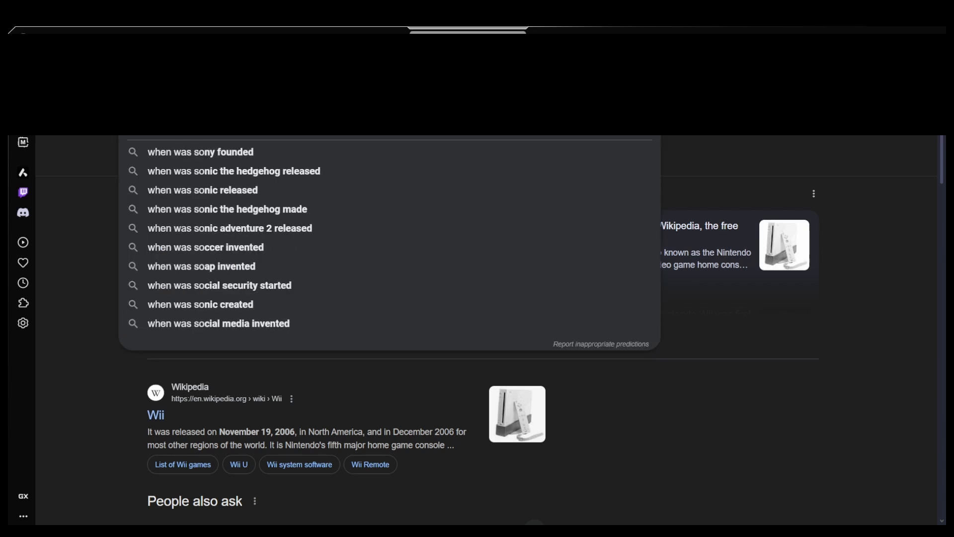
type("l stars r")
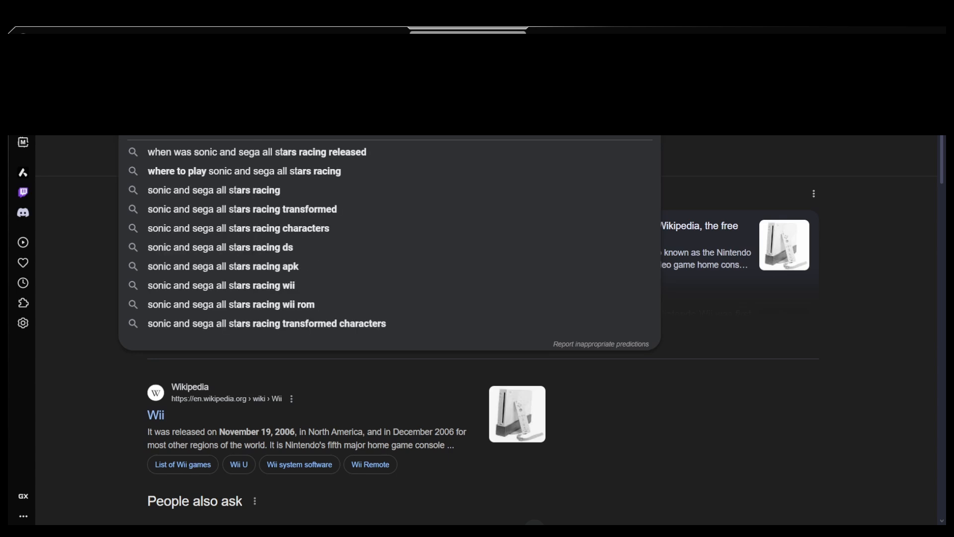
type("acing released")
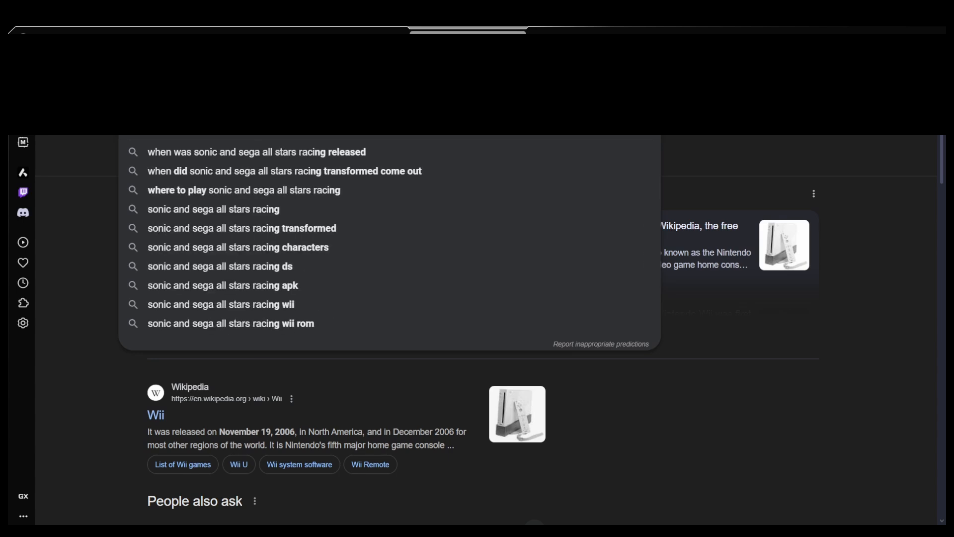
type(" on the ninten")
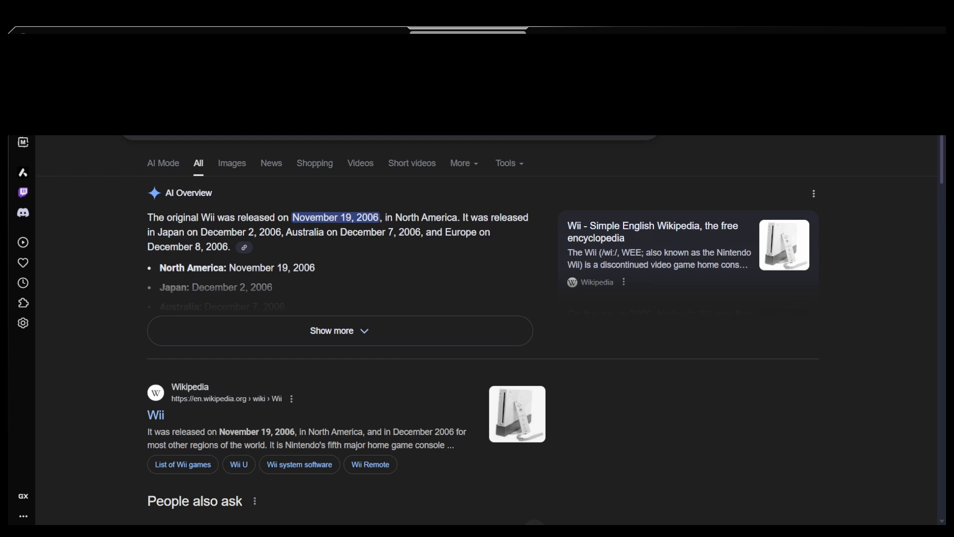
key("Return")
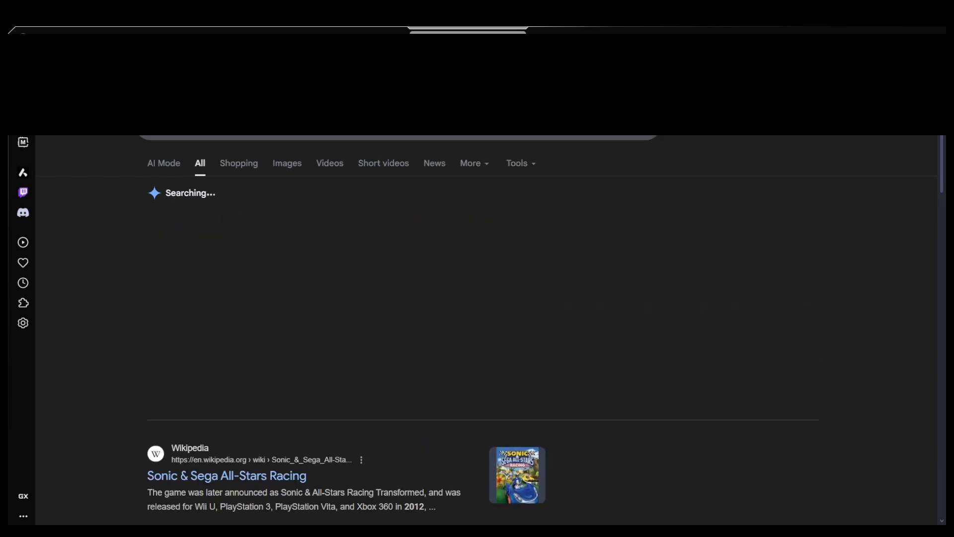
left_click(92, 312)
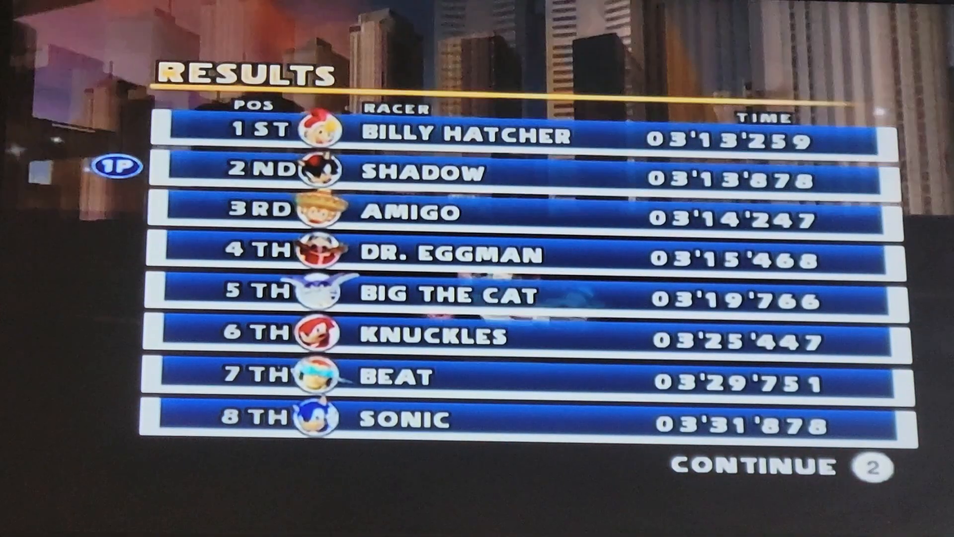
key("2")
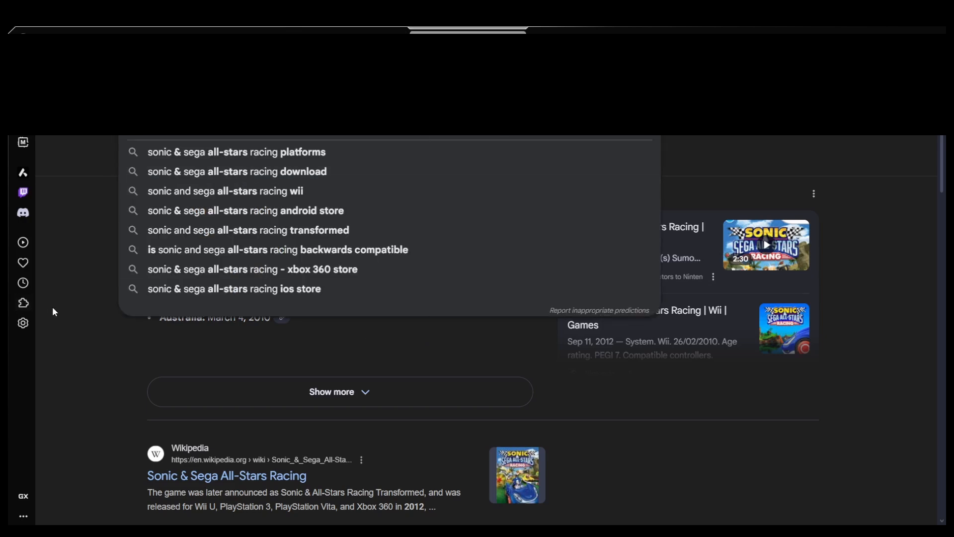
Step: Look through image results for Sonic & Sega All-Stars Racing, previewing the eBay photo of the Wii case
left_click(276, 170)
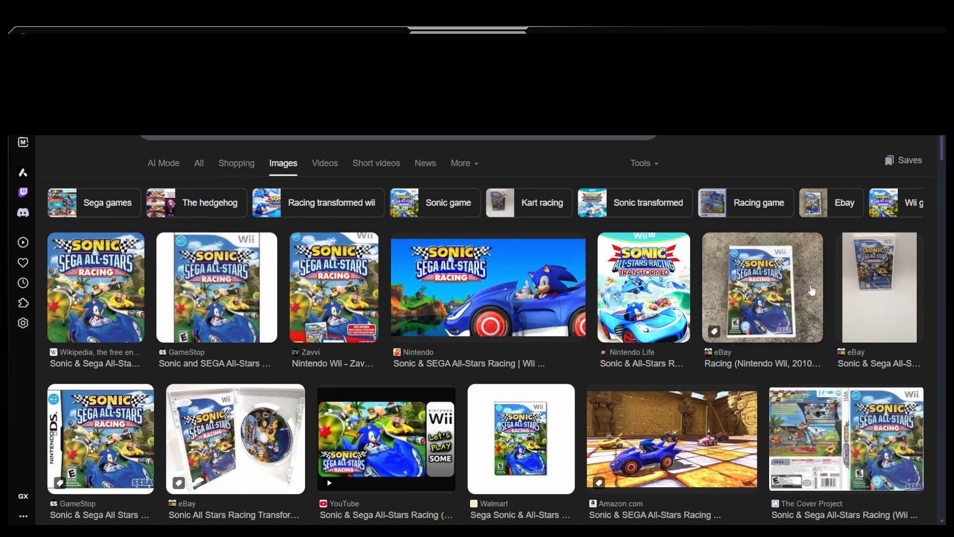
left_click(785, 293)
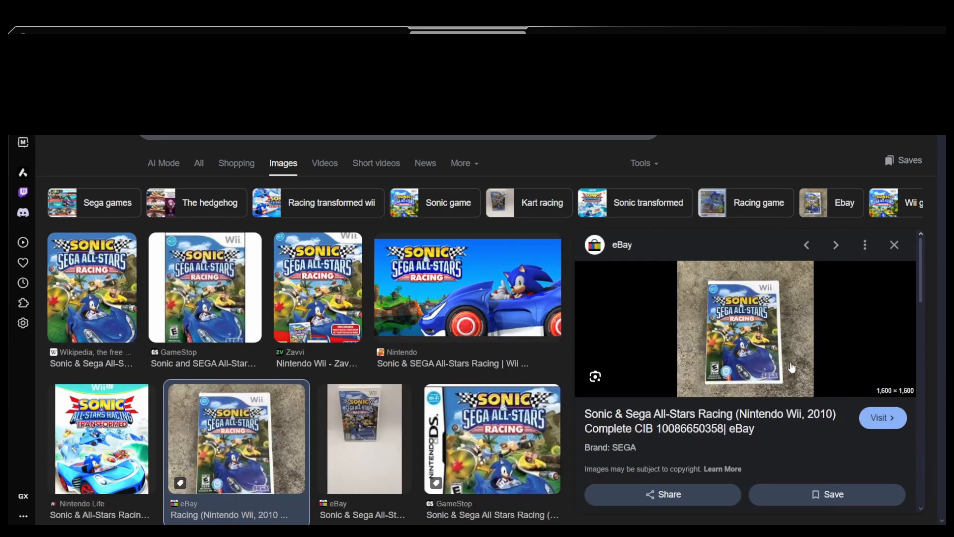
scroll(792, 368, "down", 5)
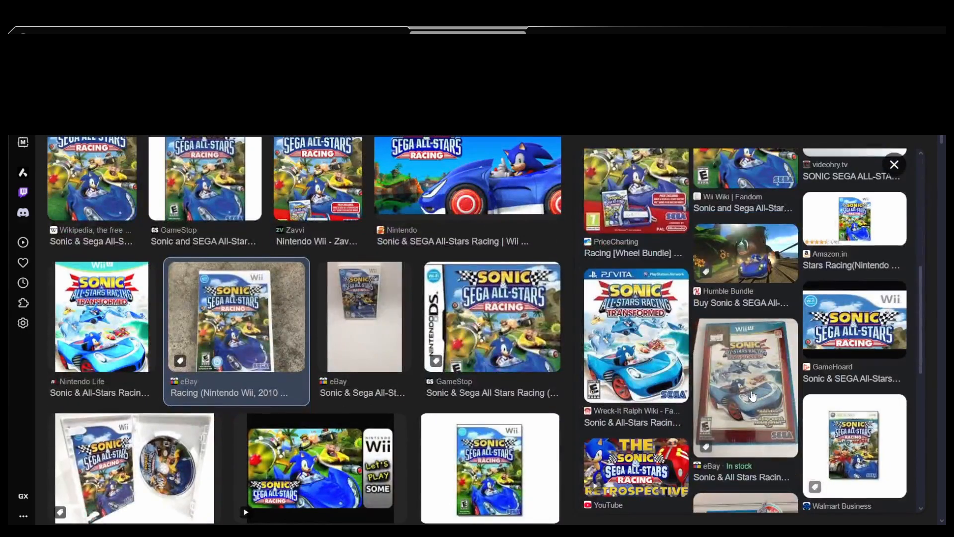
scroll(763, 396, "down", 5)
scroll(768, 399, "up", 7)
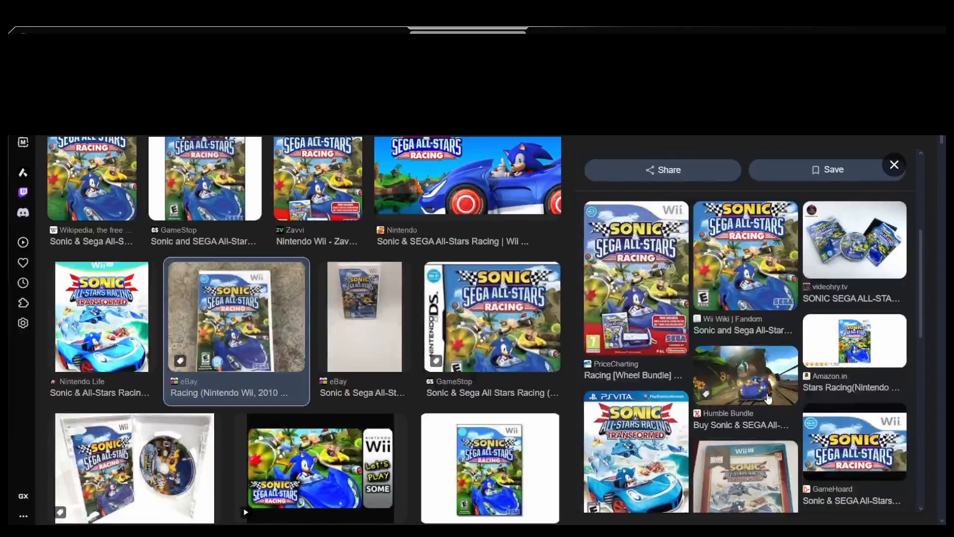
scroll(282, 349, "down", 5)
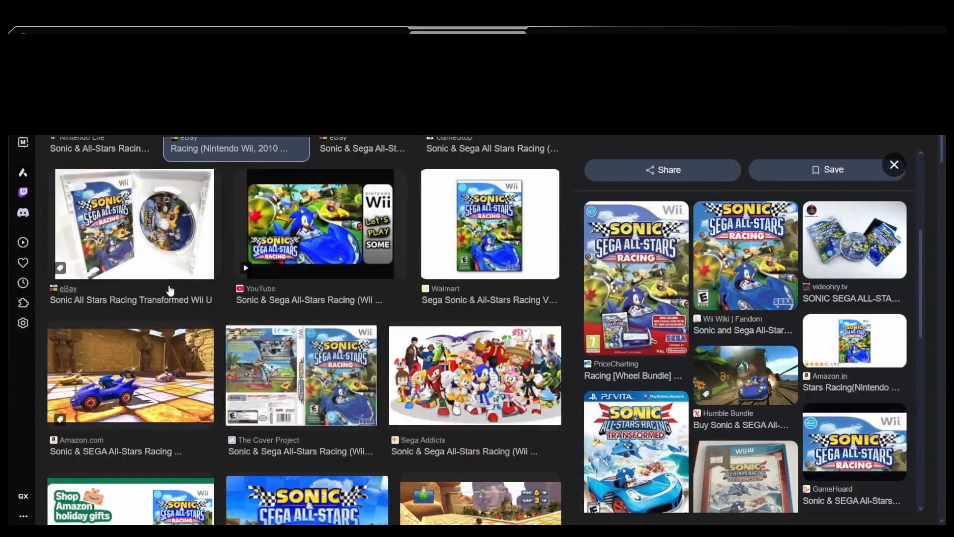
Step: Copy the eBay photo of the open Wii case with its disc into an untitled 1960 × 1960 pixel canvas in the paint program
left_click(171, 247)
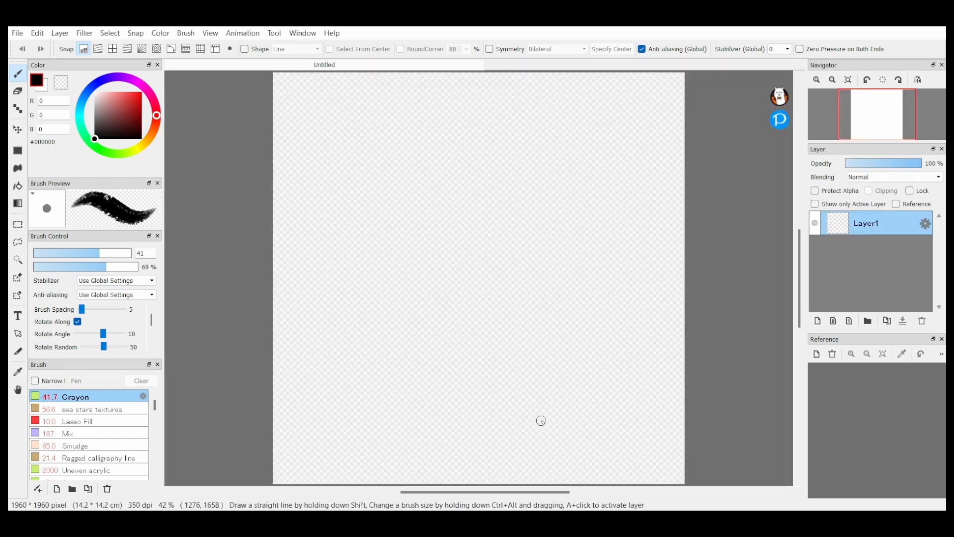
key("ctrl+v")
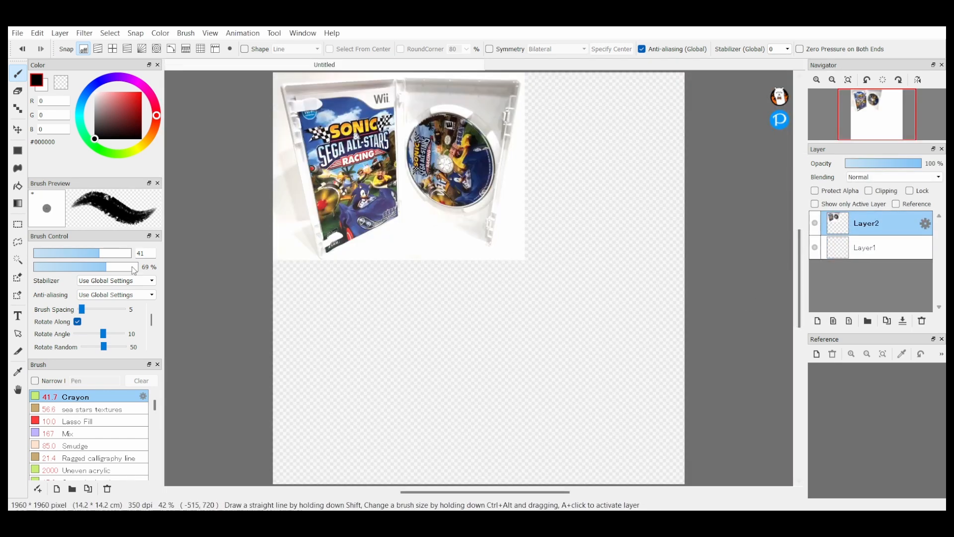
Step: Add the caption "WE" RBLX THUMBNAIL IDEAS in red #FF0000 and enlarge it along the canvas's lower-right edge
left_click_drag(98, 137, 142, 92)
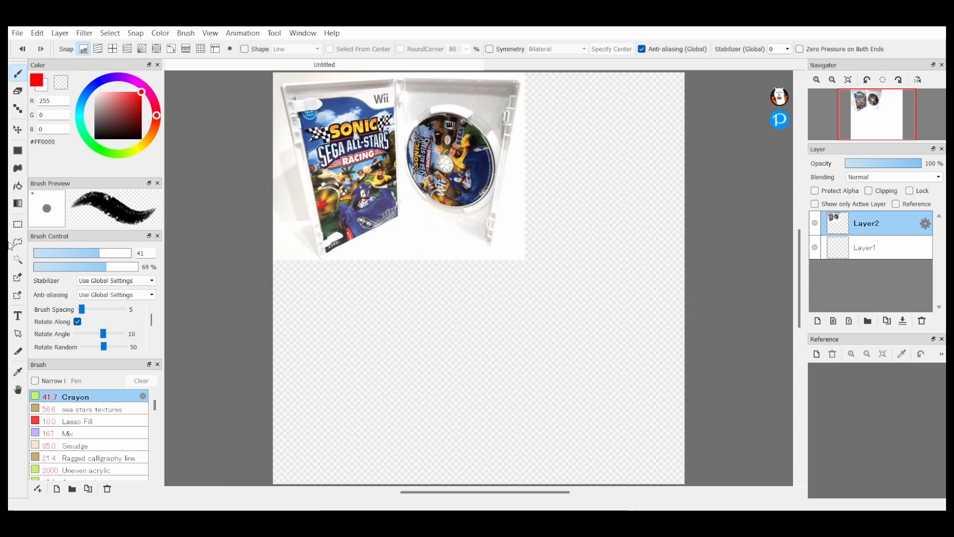
left_click(18, 316)
left_click(581, 465)
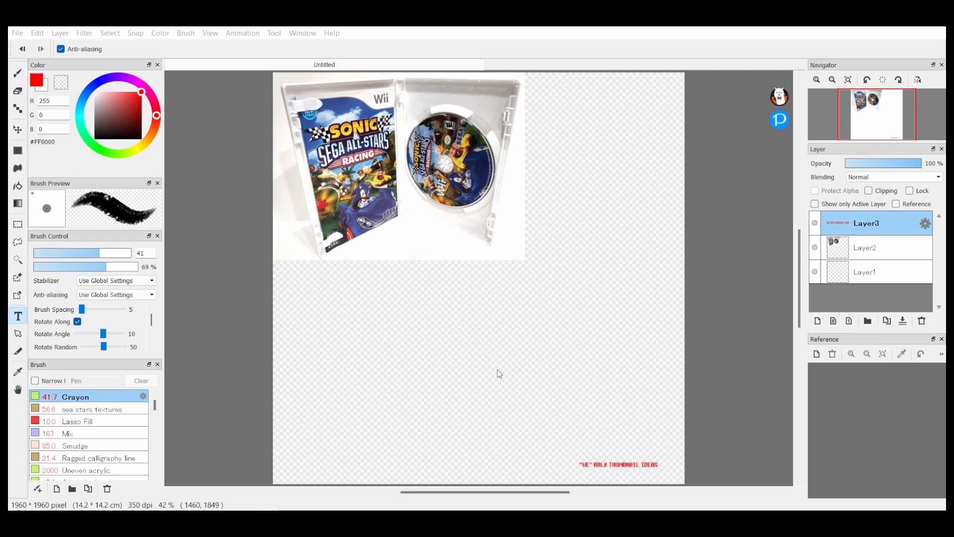
left_click_drag(517, 451, 560, 470)
Step: Scale down the open Wii case photo on Layer2 and keep it in the canvas's upper-left corner
left_click(866, 247)
key("ctrl+t")
left_click_drag(487, 199, 504, 201)
left_click_drag(544, 262, 542, 258)
left_click_drag(497, 224, 481, 221)
left_click_drag(527, 259, 481, 226)
left_click_drag(442, 199, 403, 170)
left_click(733, 491)
Step: Paste the full Sonic & Sega All-Stars Racing cover scan, enlarge it, and place it beside the open case photo
key("ctrl+v")
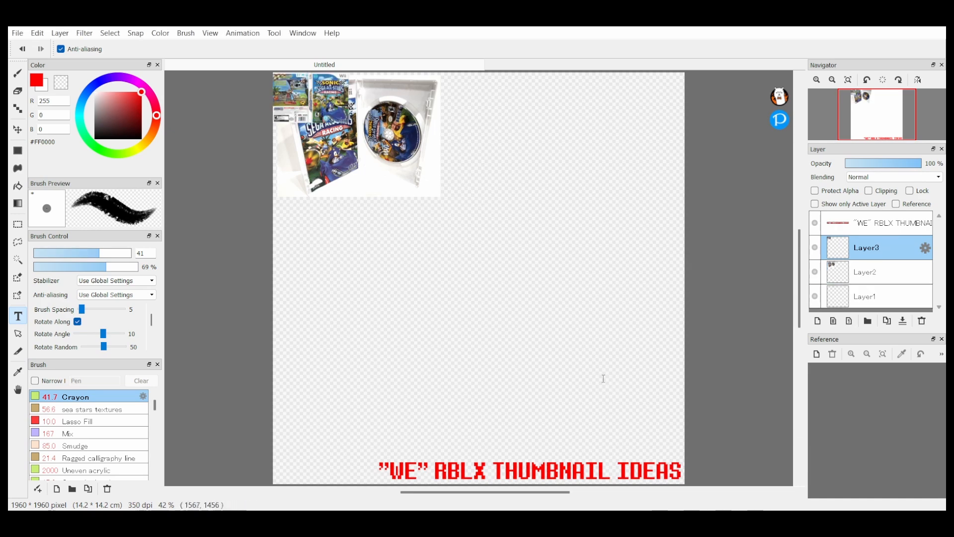
key("ctrl+t")
left_click_drag(311, 99, 341, 227)
left_click_drag(379, 253, 496, 351)
left_click_drag(383, 276, 554, 151)
left_click(733, 490)
Step: Paste the close-up eye image and further reference art below the Wii case pictures, moving and enlarging them to fit
key("ctrl+v")
left_click(18, 130)
left_click_drag(382, 171, 374, 223)
key("ctrl+v")
key("ctrl+t")
left_click_drag(337, 169, 447, 275)
left_click(676, 490)
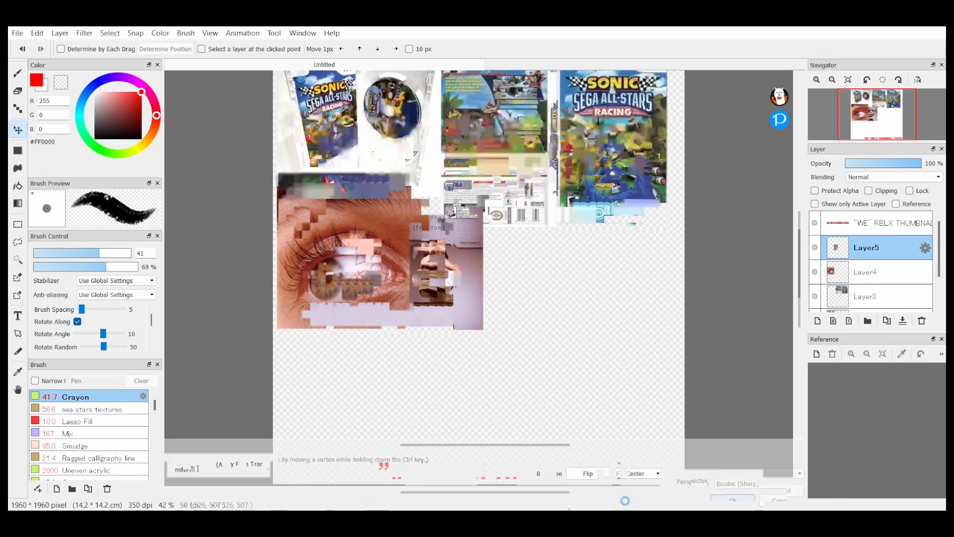
key("ctrl+v")
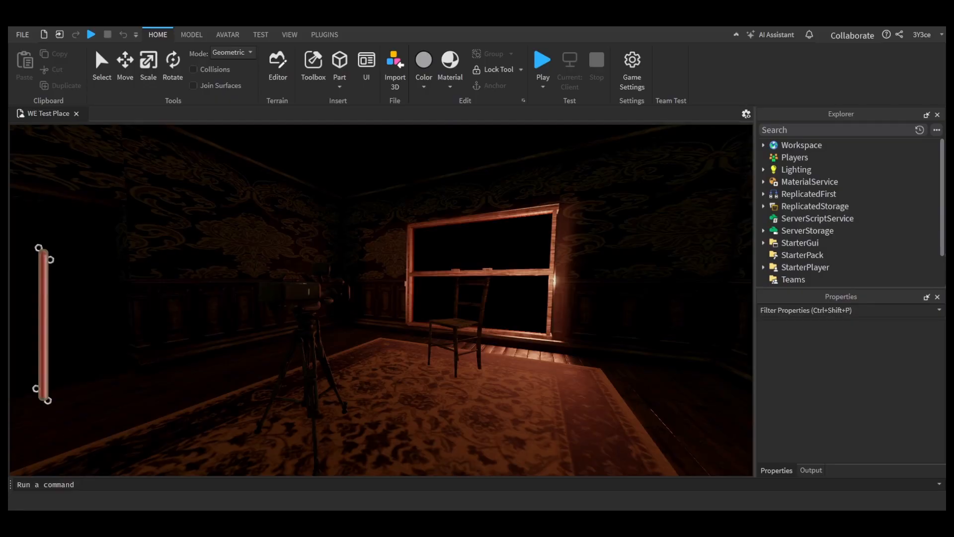
Step: Switch to Roblox Studio and open the Dialogue value in the Rust Nymph folder under characterDialogue
left_click(785, 269)
scroll(786, 271, "down", 2)
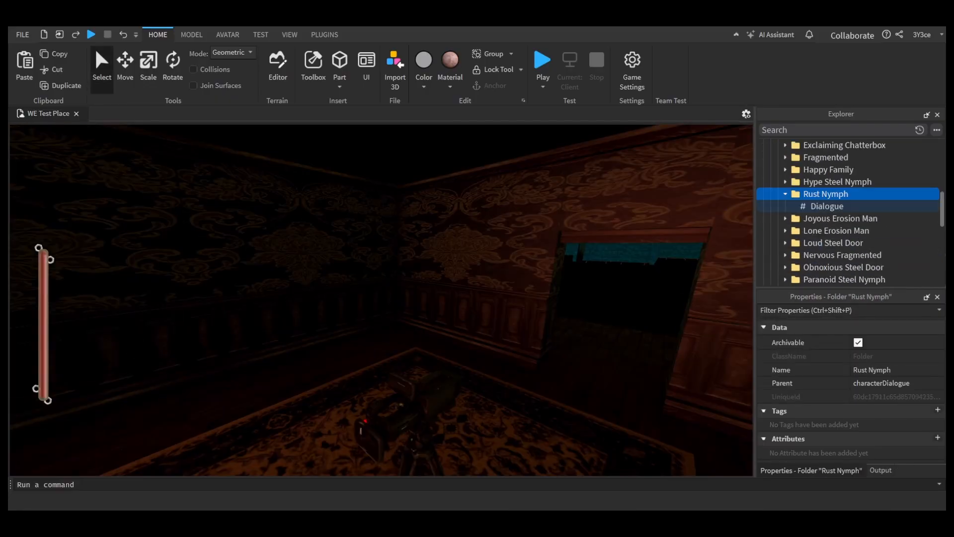
left_click(827, 206)
left_click(893, 410)
Step: Playtest the red-lit room with the camera tripod and the seated character, and end the test
left_click(91, 35)
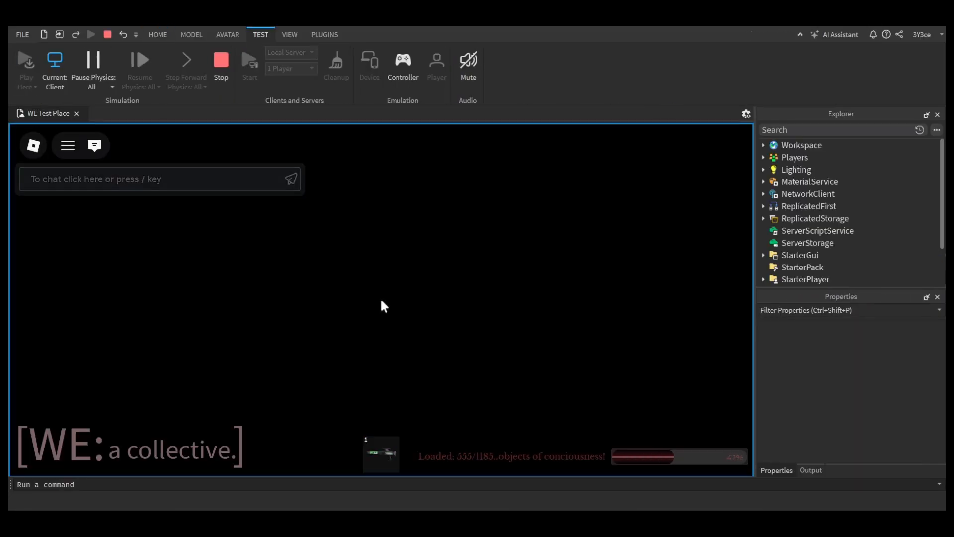
left_click(108, 35)
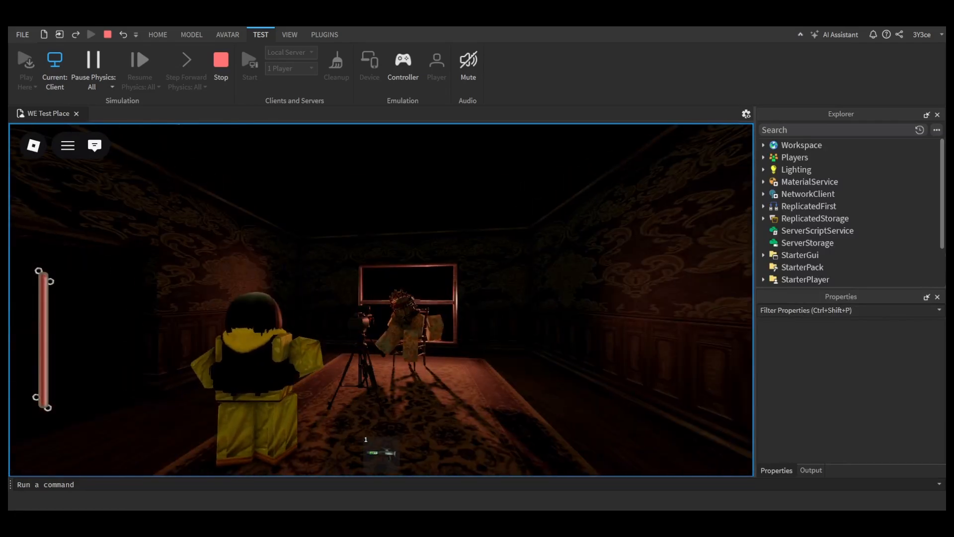
key("Escape")
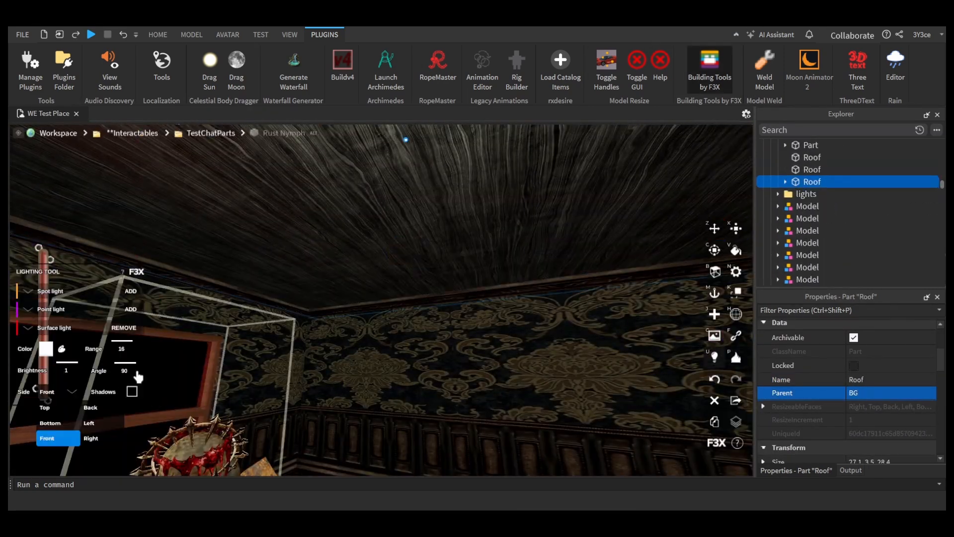
left_click(717, 82)
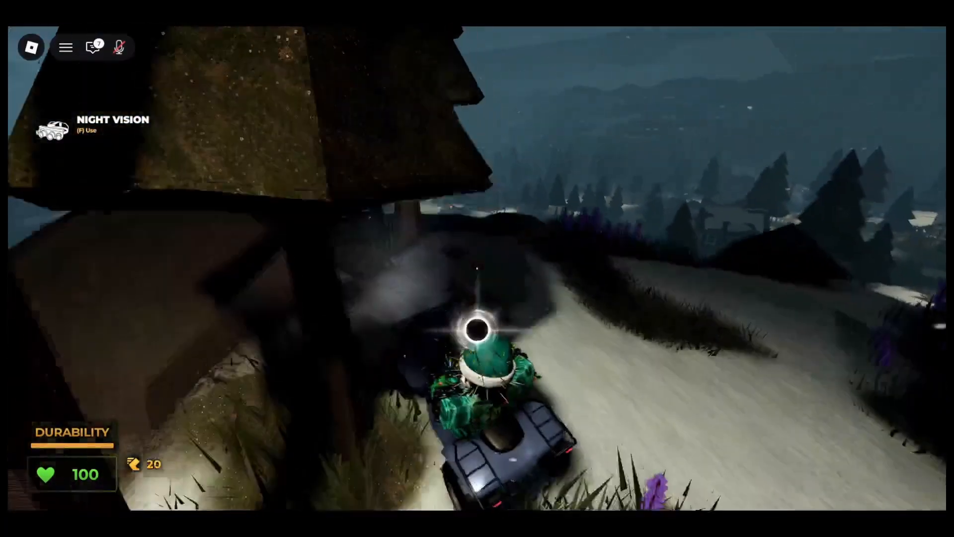
key("w")
key("d")
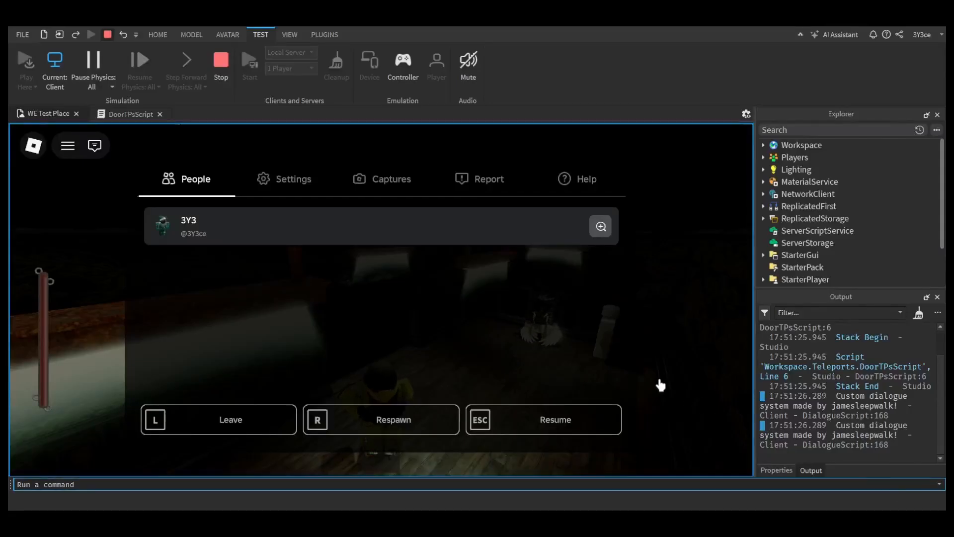
Step: Check the character and the lamp-lit wooden-floor room in the running playtest, and stop the test
key("Escape")
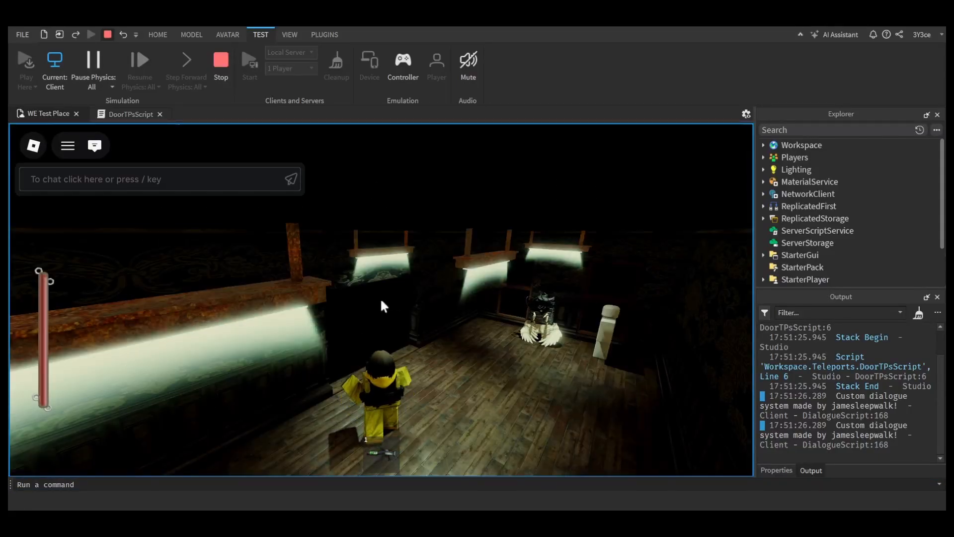
key("s")
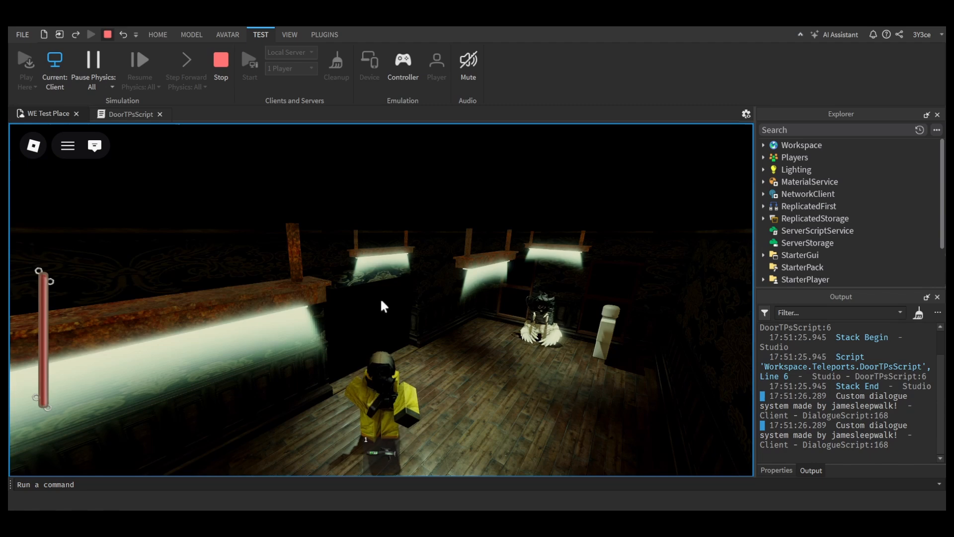
key("Escape")
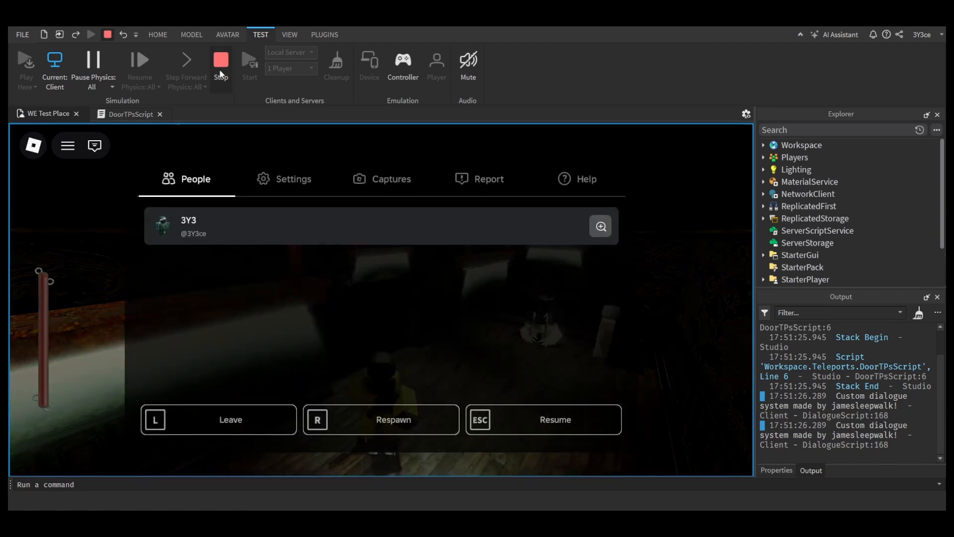
key("shift+F5")
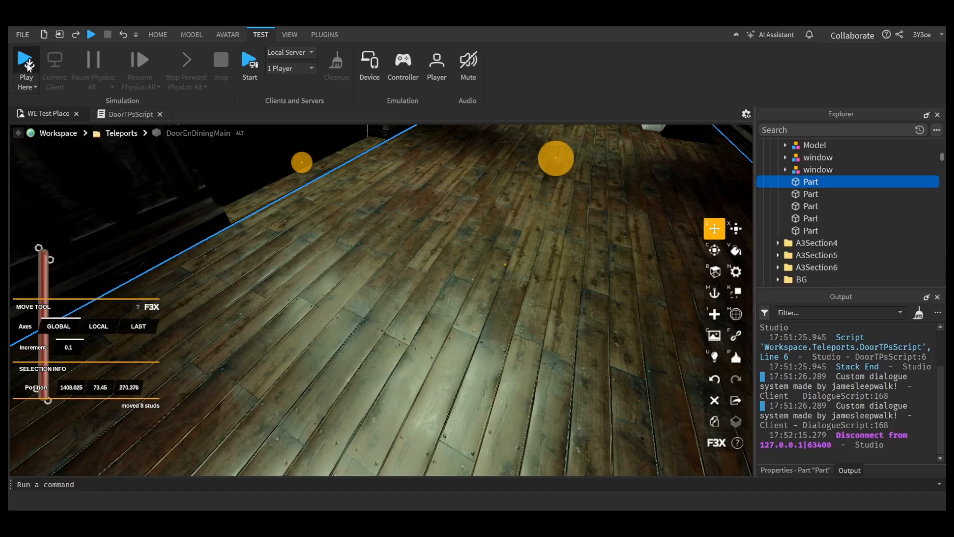
Step: Playtest the place again by walking the character into the dark doorway to test its teleport, and stop the test
left_click(25, 61)
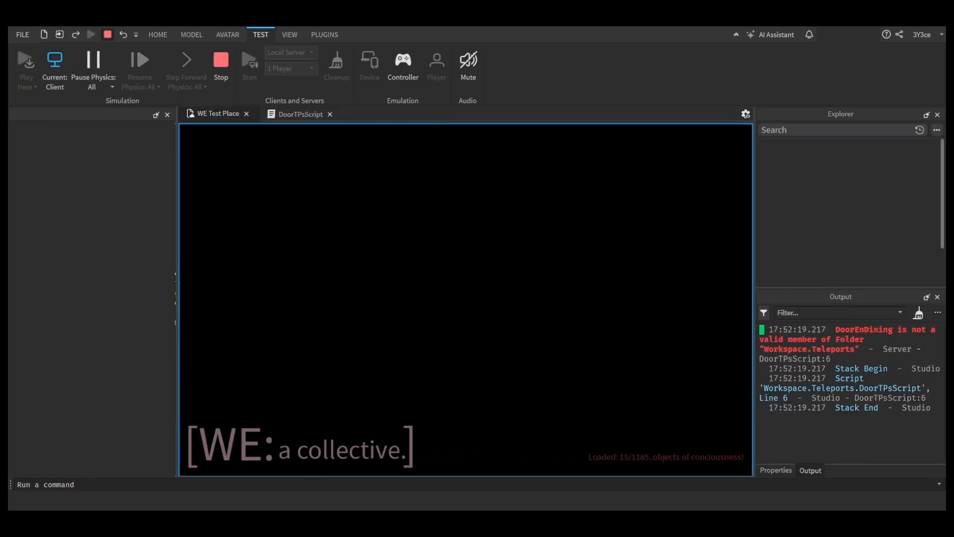
left_click(167, 115)
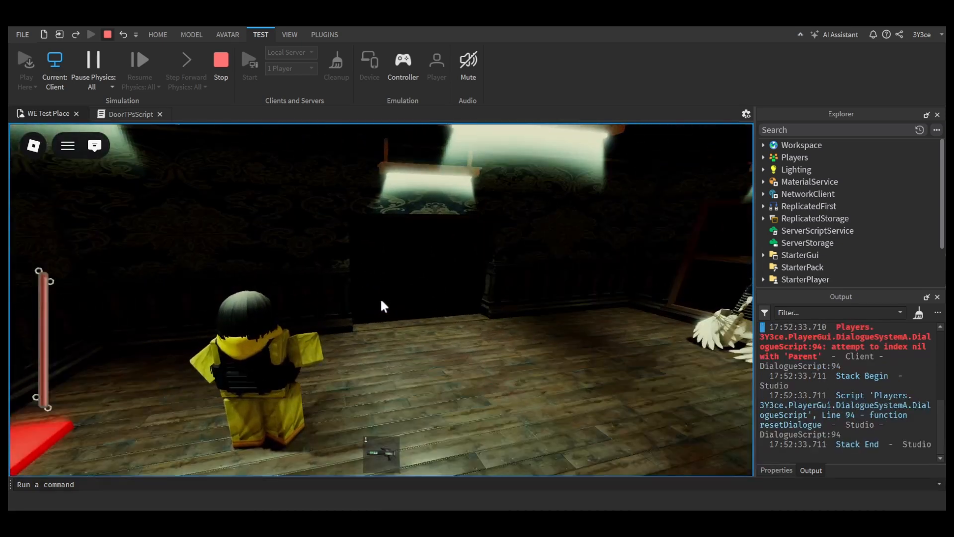
key("w")
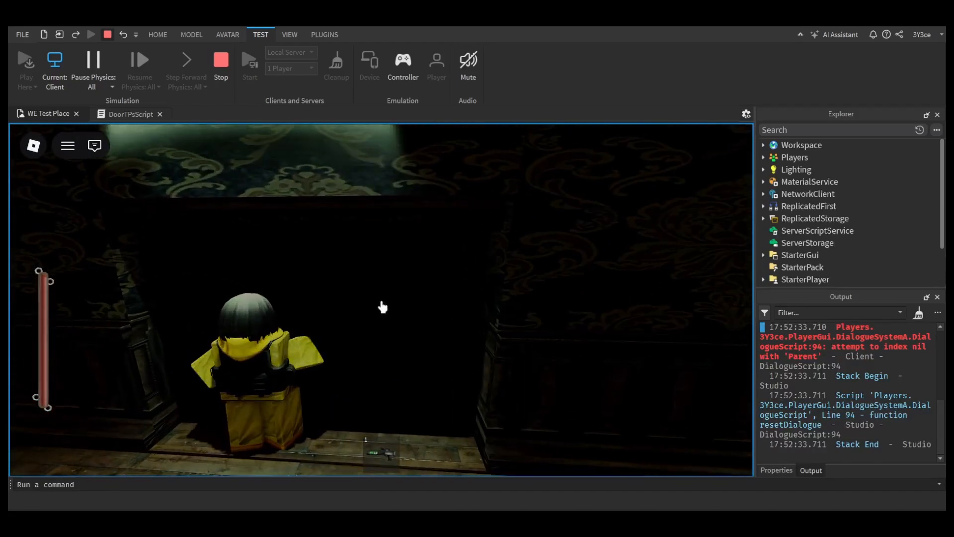
key("Escape")
key("Escape")
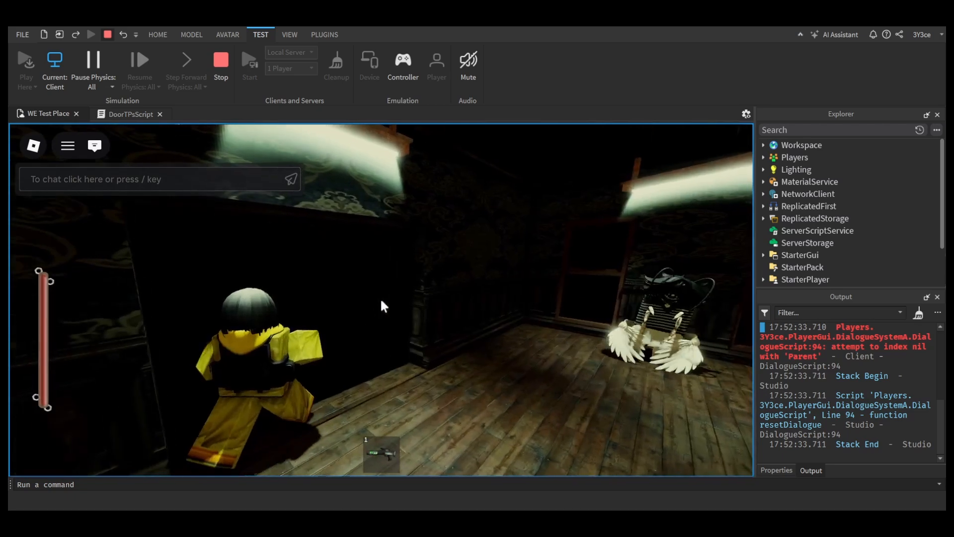
key("Escape")
left_click(223, 68)
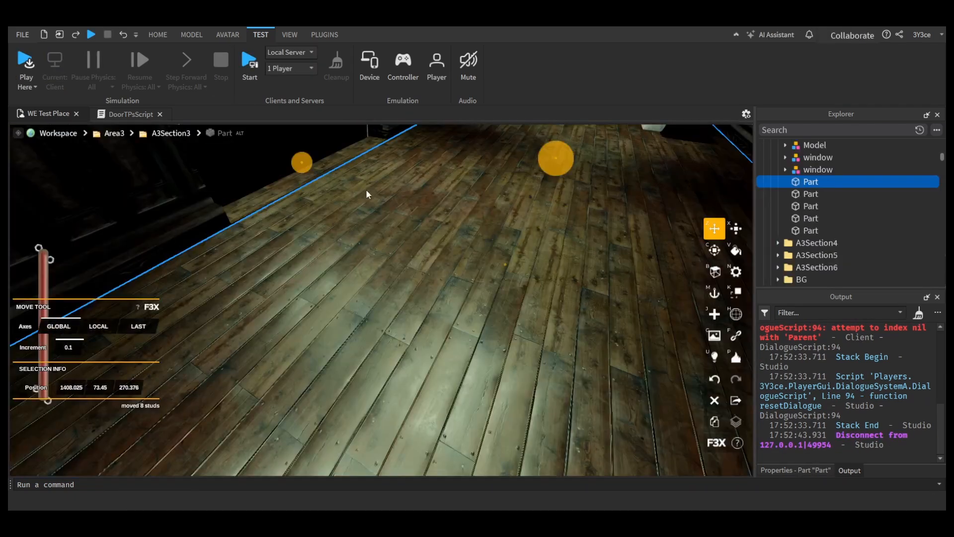
Step: Select the doorway's teleport part and point the DoorEnDine variable in DoorTPsScript to script.Parent.DoorEnDiningMain
right_click_drag(366, 190, 370, 214)
left_click(371, 215)
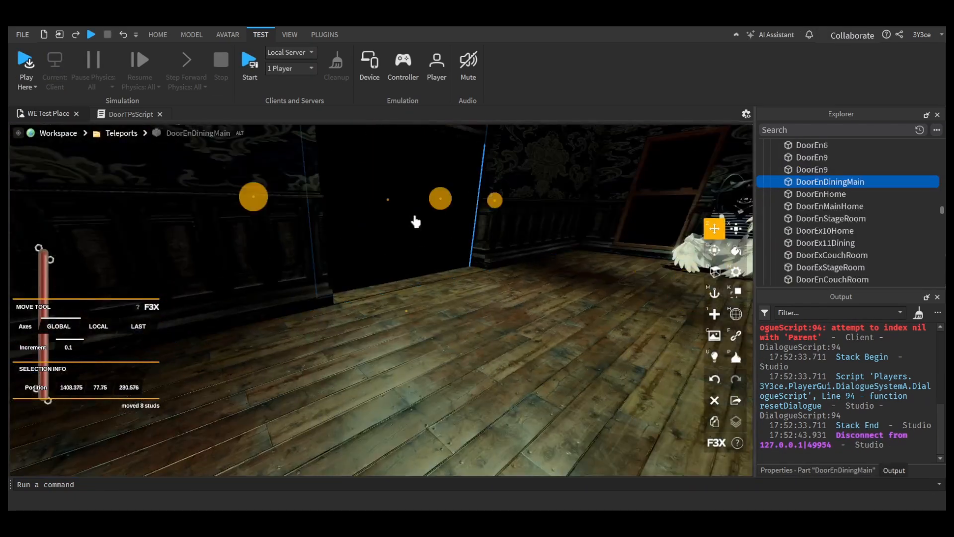
left_click(144, 114)
scroll(340, 303, "up", 8)
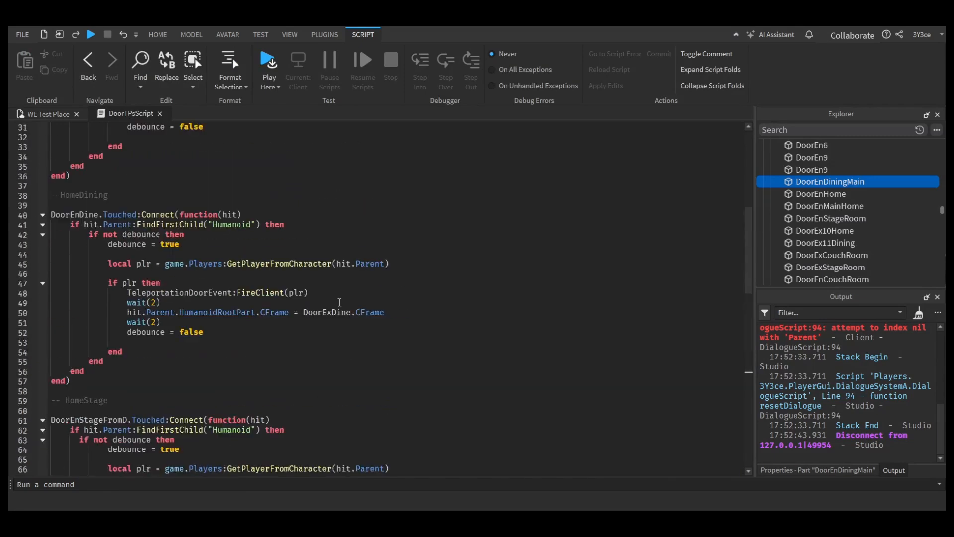
scroll(339, 302, "up", 10)
left_click(322, 198)
left_click(301, 183)
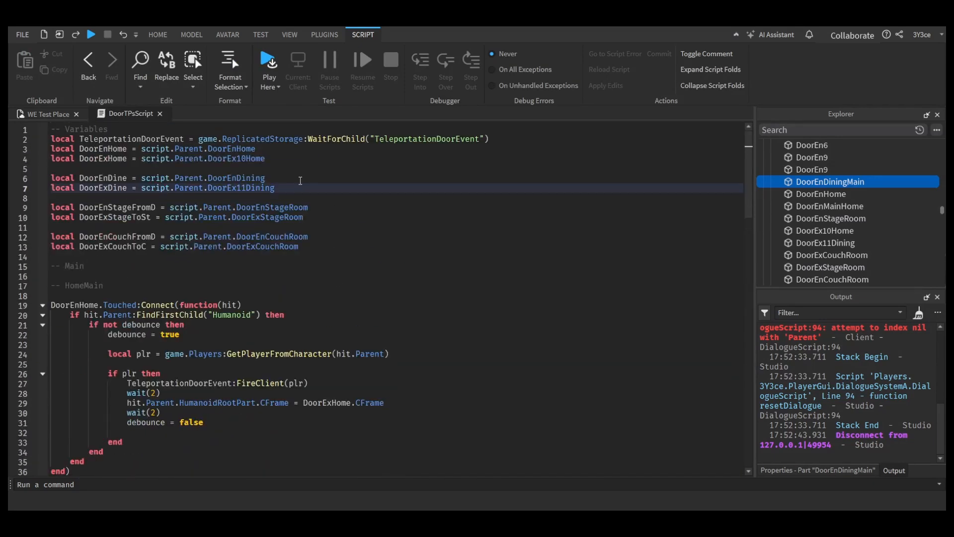
left_click(299, 179)
type("Main")
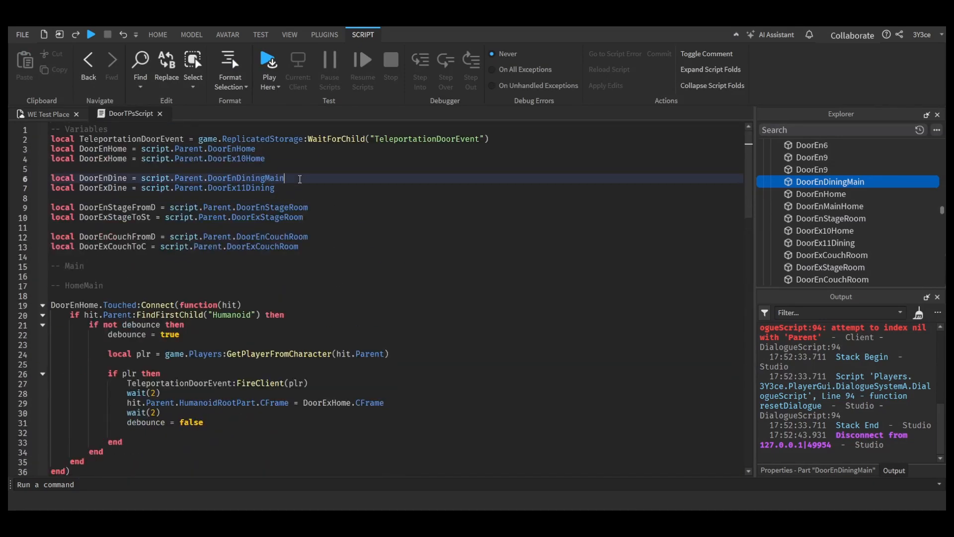
Step: Review the dining, stage and couch teleport handlers in DoorTPsScript and start a playtest of the place
left_click(47, 114)
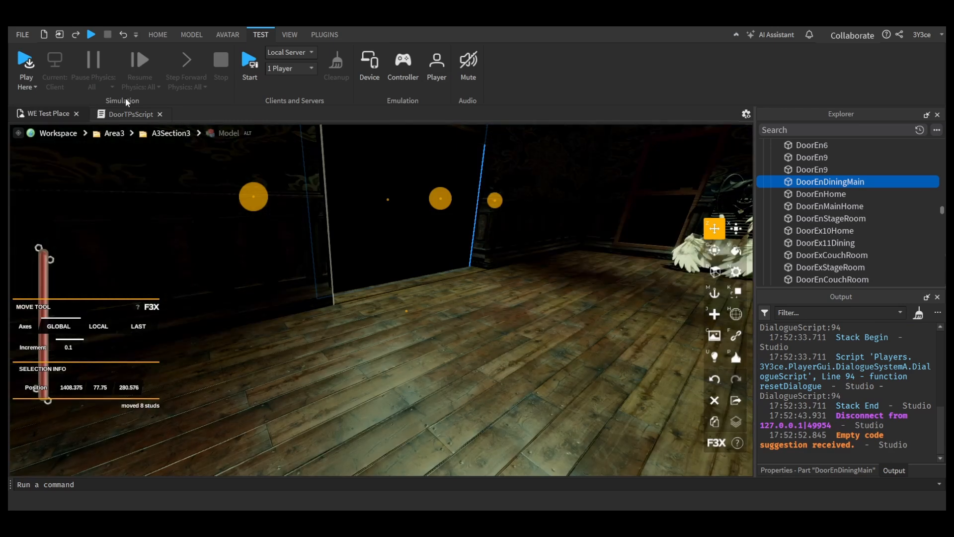
left_click(125, 114)
scroll(295, 239, "down", 15)
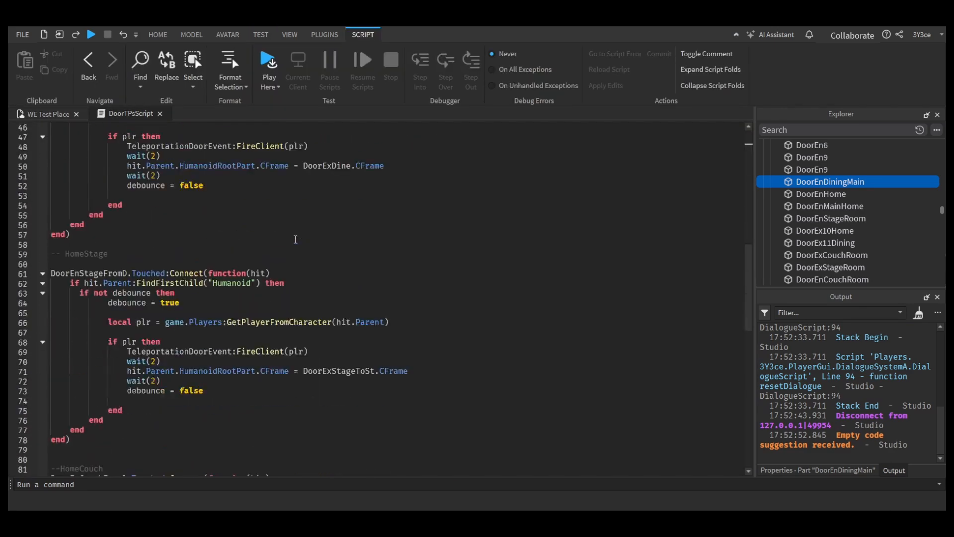
scroll(295, 239, "down", 5)
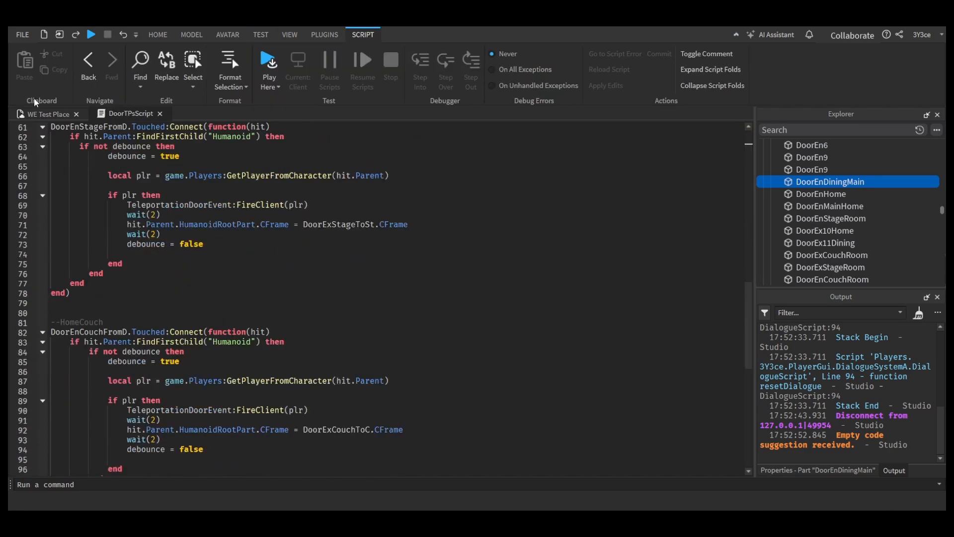
left_click(47, 114)
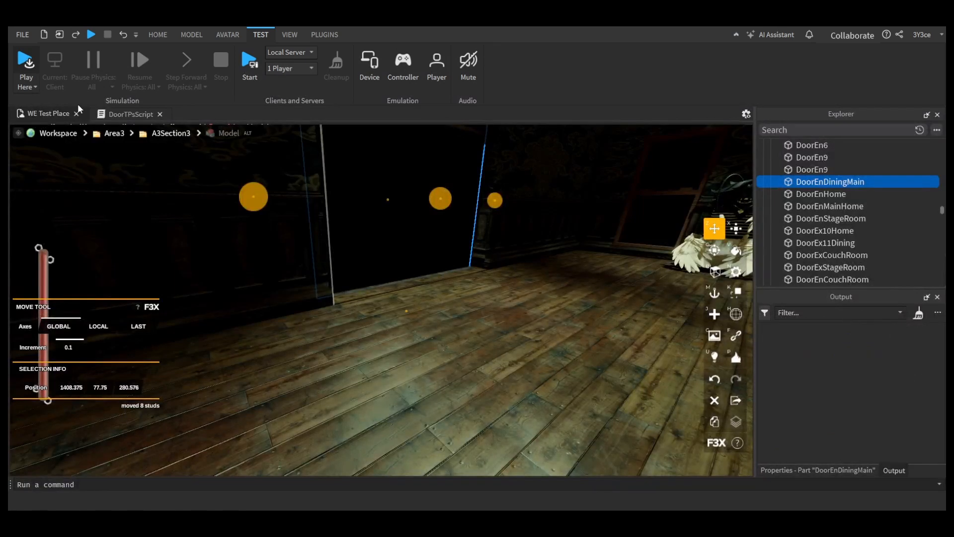
key("F5")
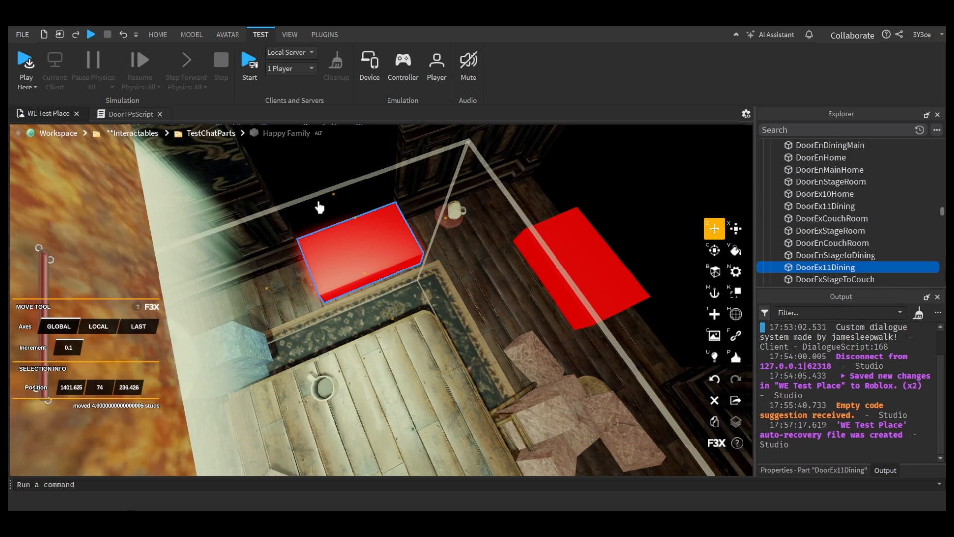
Step: Rename the selected red DoorEx11Dining part beside the dining table as DoorExStagetoDining
double_click(875, 267)
key("BackSpace")
key("BackSpace")
key("BackSpace")
key("BackSpace")
key("BackSpace")
key("BackSpace")
key("BackSpace")
key("BackSpace")
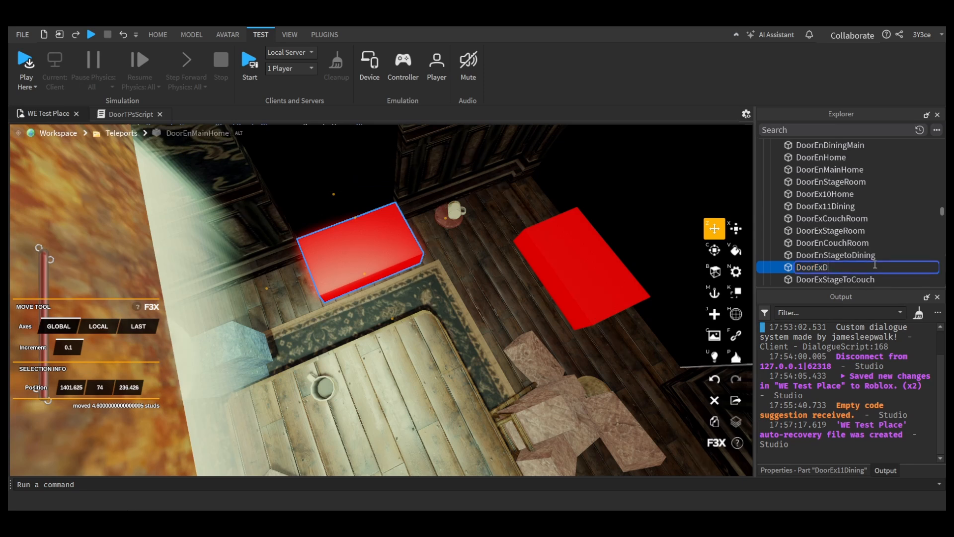
type("Staget")
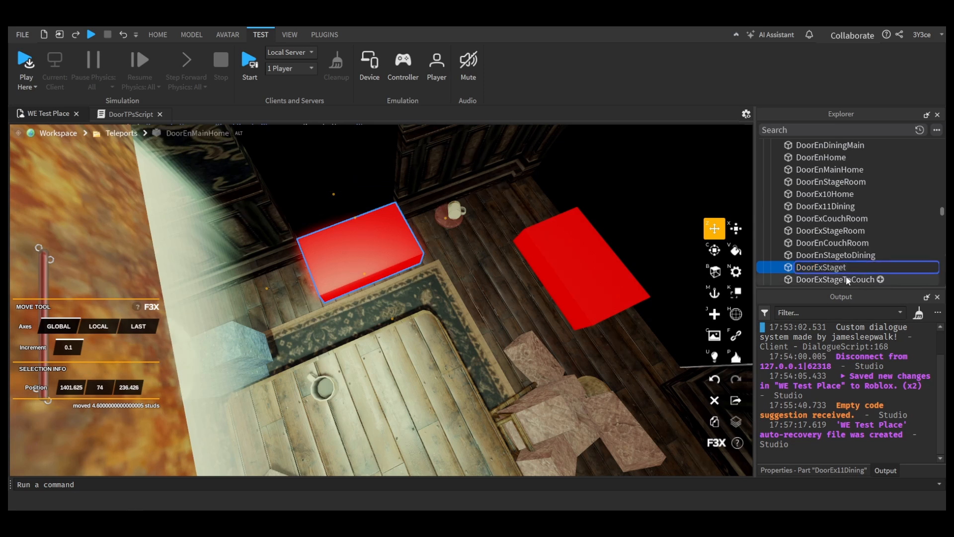
type("oDining")
key("Return")
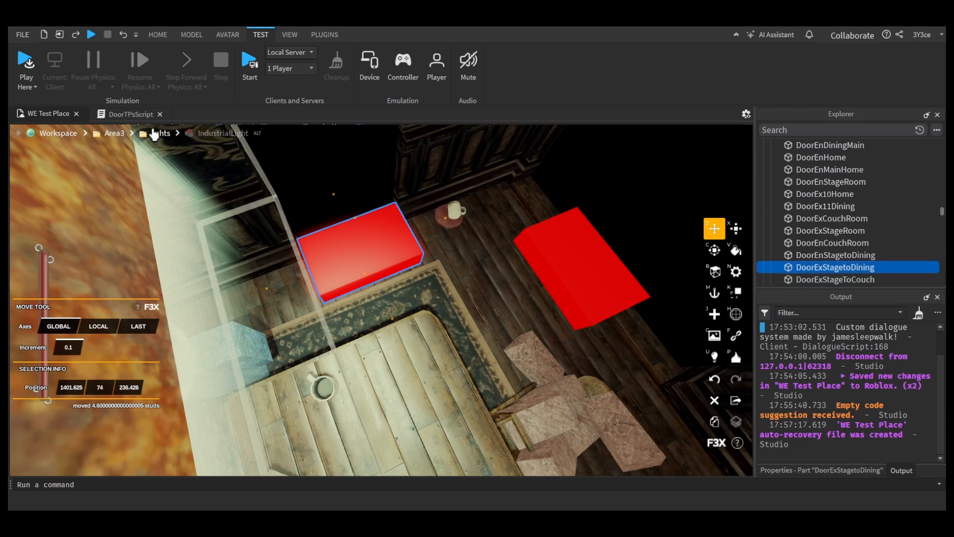
Step: Rename the StageToDine variable in DoorTPsScript to EnStageToDine
left_click(130, 113)
scroll(351, 203, "up", 10)
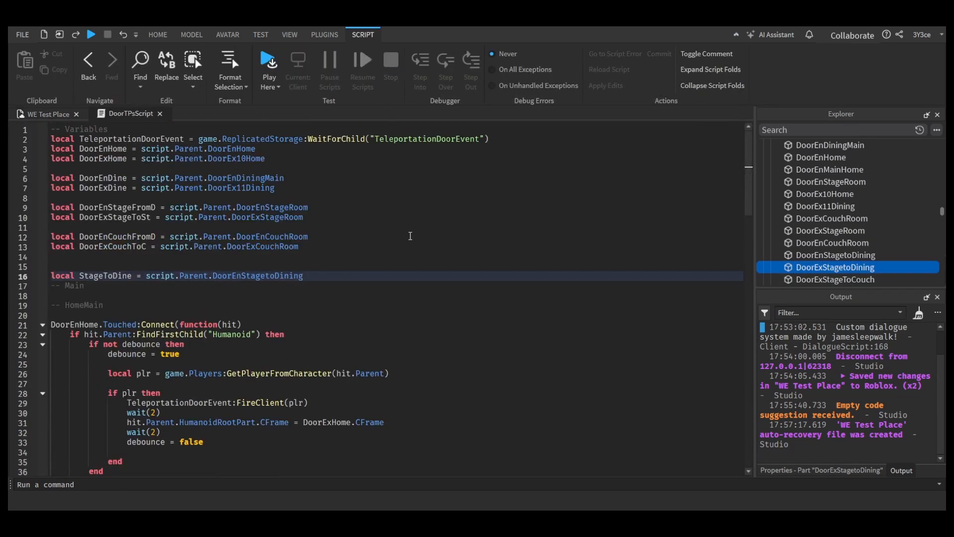
key("Return")
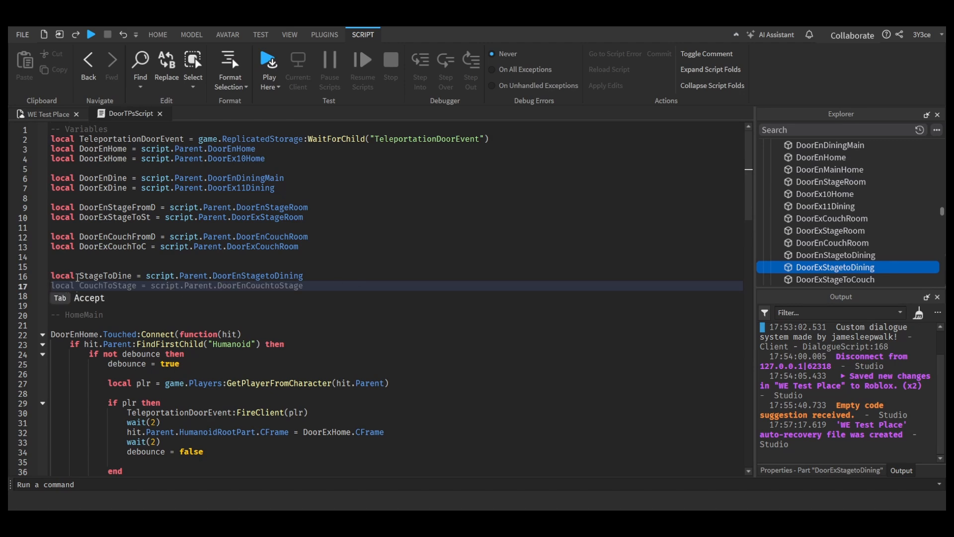
left_click(80, 275)
type("E")
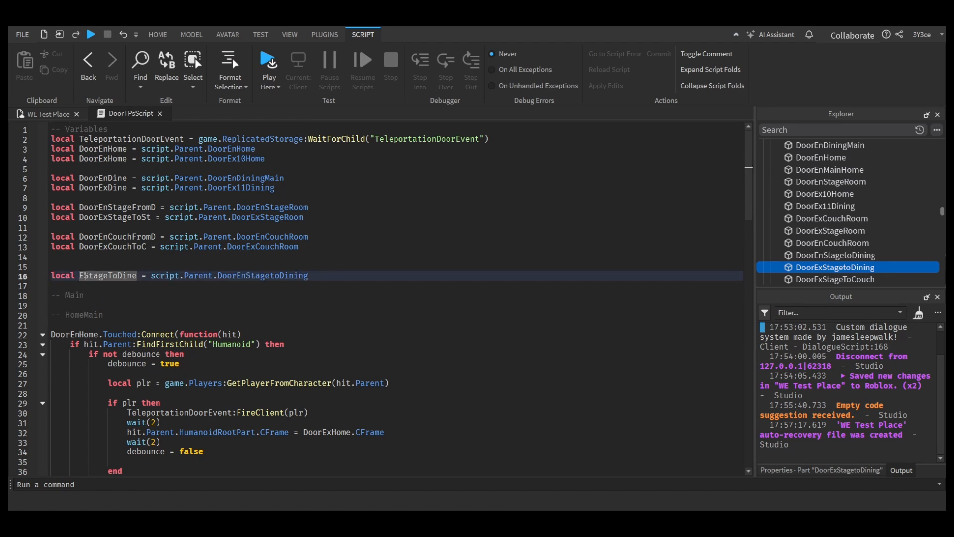
type("n")
Step: Declare a local variable ExStageToDine set to script.Parent.DoorExStagetoDining below EnStageToDine
left_click(275, 287)
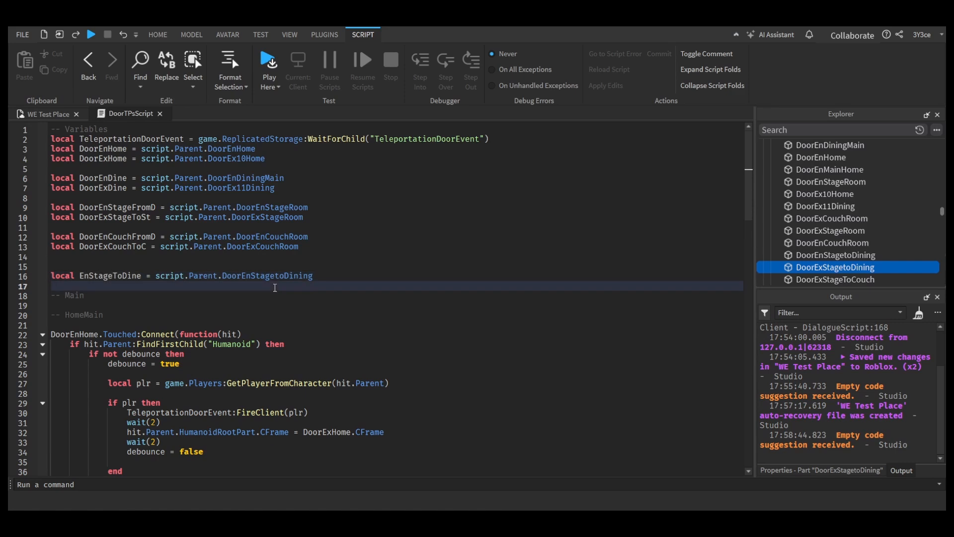
type("local ExStageto")
Step: Replace DoorEnCouchFromD with EnStageToDine as the touched part of the Stage TO Dining handler
key("ctrl+End")
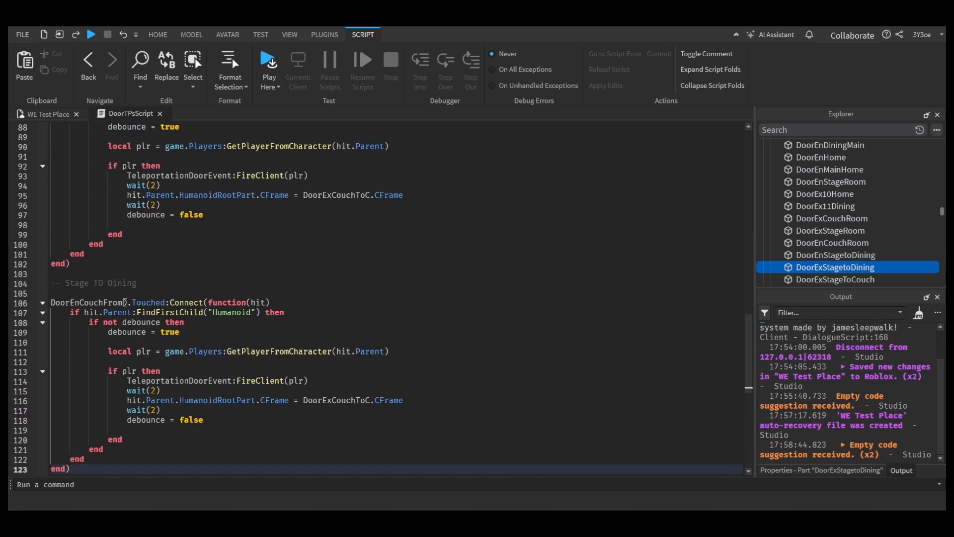
left_click(125, 302)
type("D")
key("BackSpace")
key("BackSpace")
key("BackSpace")
key("BackSpace")
key("BackSpace")
key("BackSpace")
key("BackSpace")
key("BackSpace")
key("BackSpace")
key("BackSpace")
key("BackSpace")
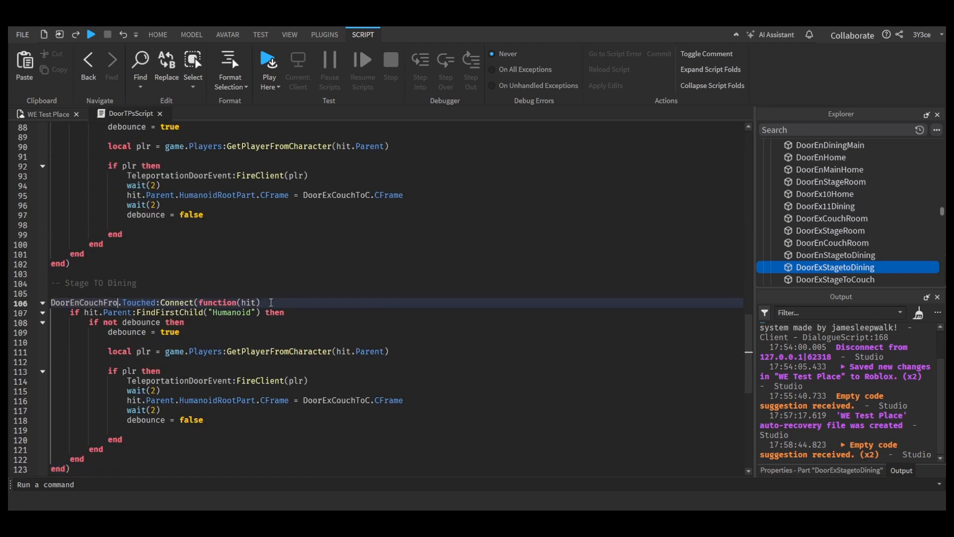
key("BackSpace")
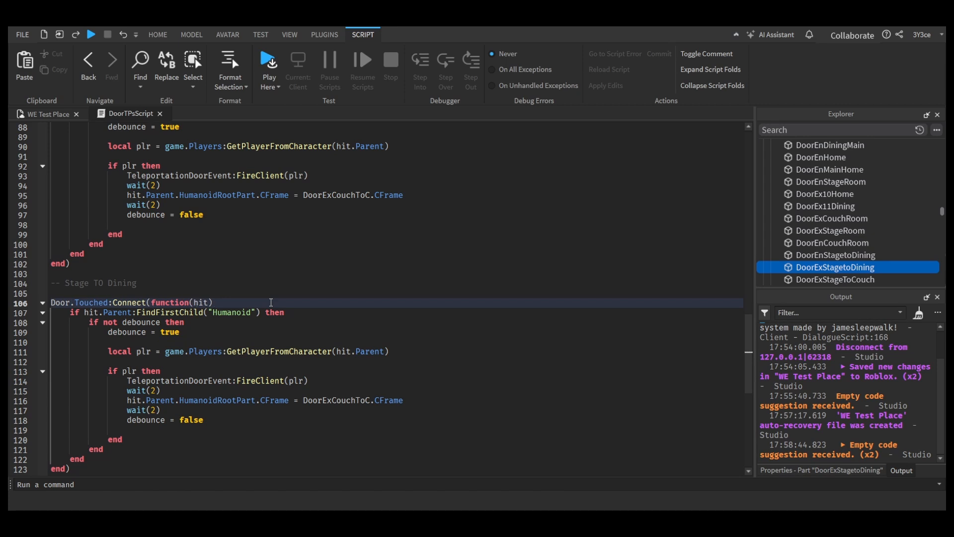
key("BackSpace")
key("BackSpace")
key("BackSpace")
key("BackSpace")
type("En")
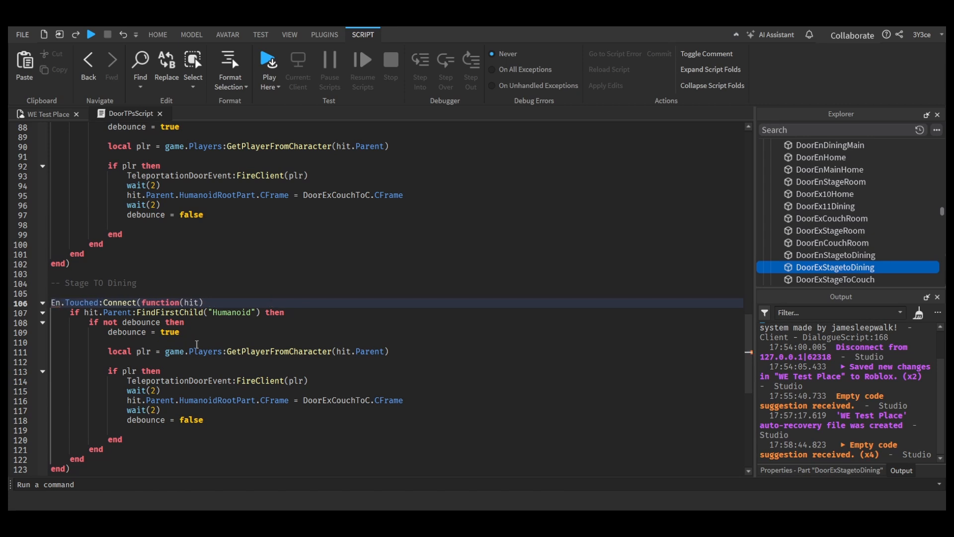
type("StageToDine")
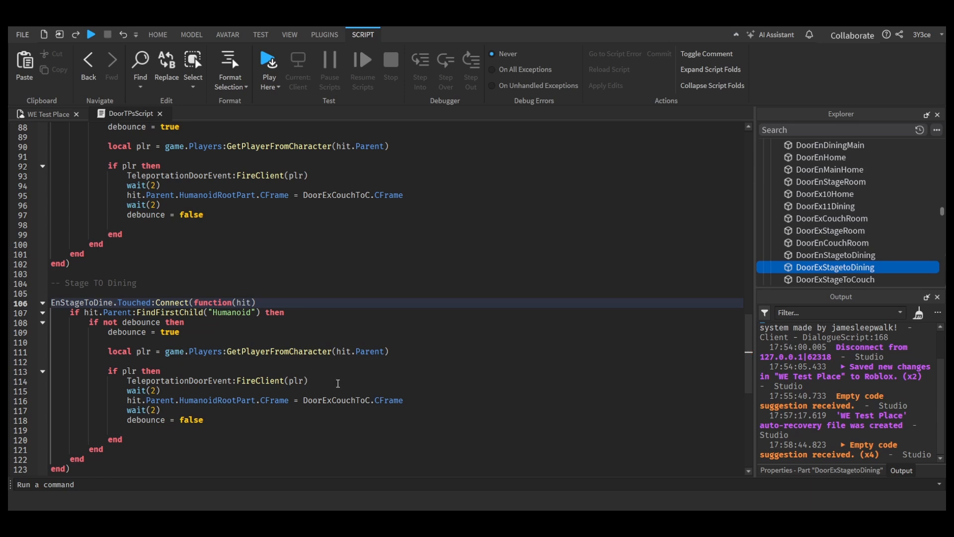
Step: Set the Stage TO Dining handler's teleport destination to ExStageToDine.CFrame
double_click(342, 401)
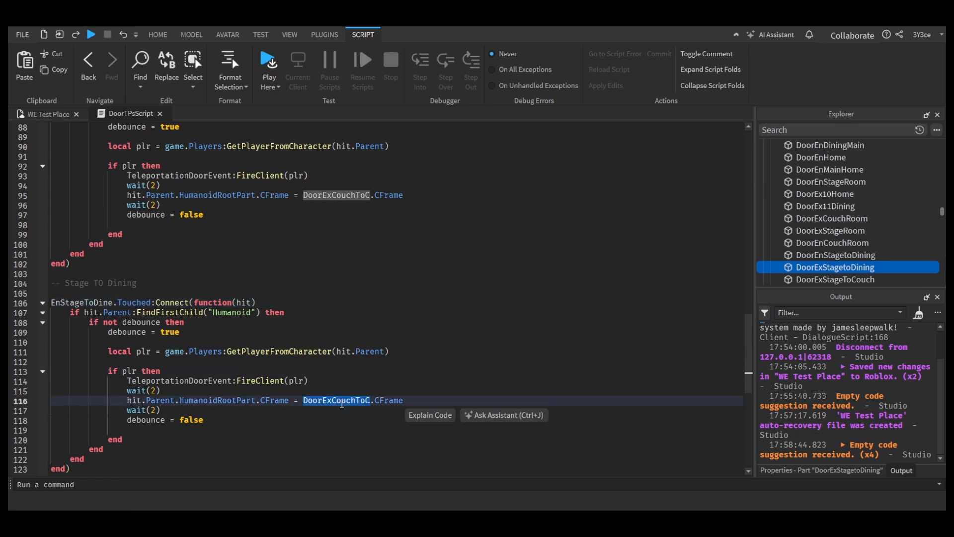
type("En")
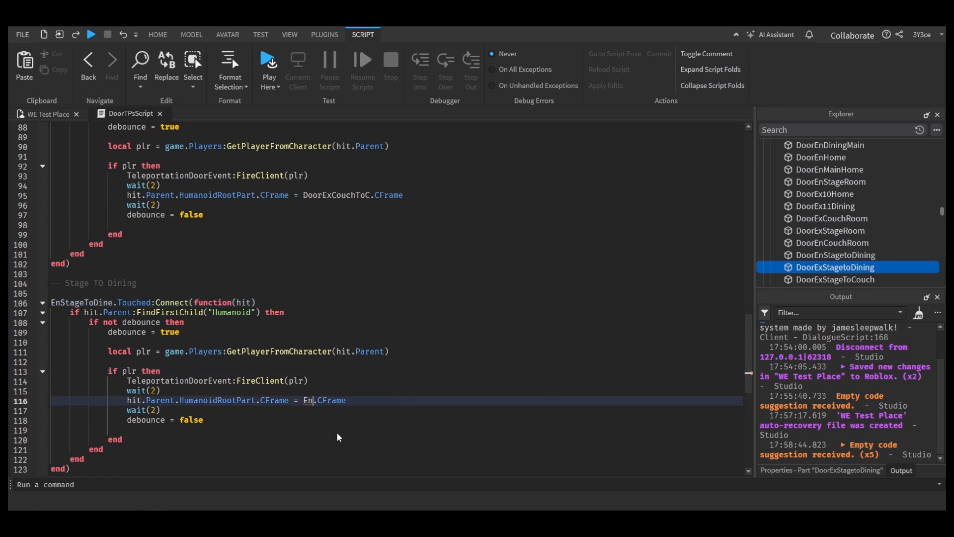
key("BackSpace")
type("xStageToDine")
scroll(338, 429, "down", 4)
scroll(230, 288, "up", 7)
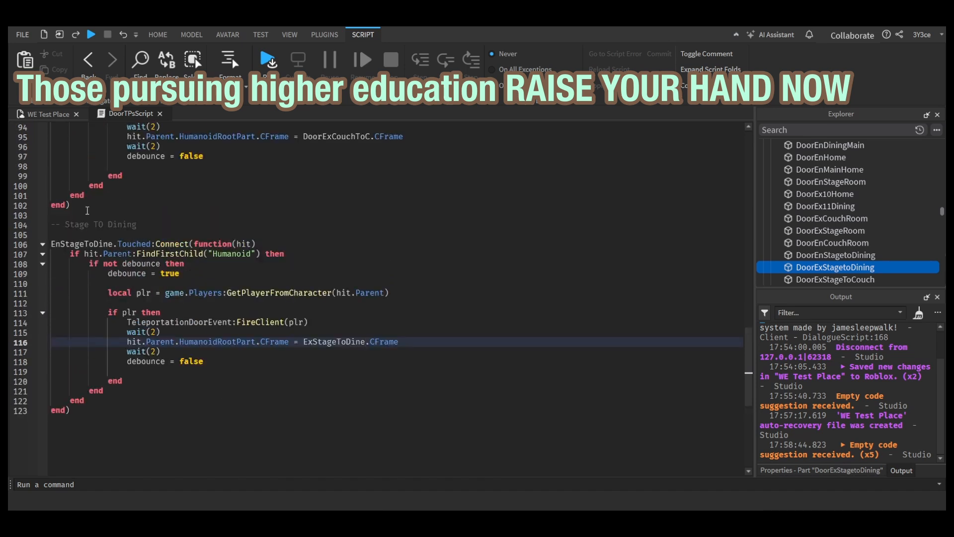
Step: Insert a dashed comment separator between the HomeCouch handler and the Stage TO Dining section
left_click(166, 352)
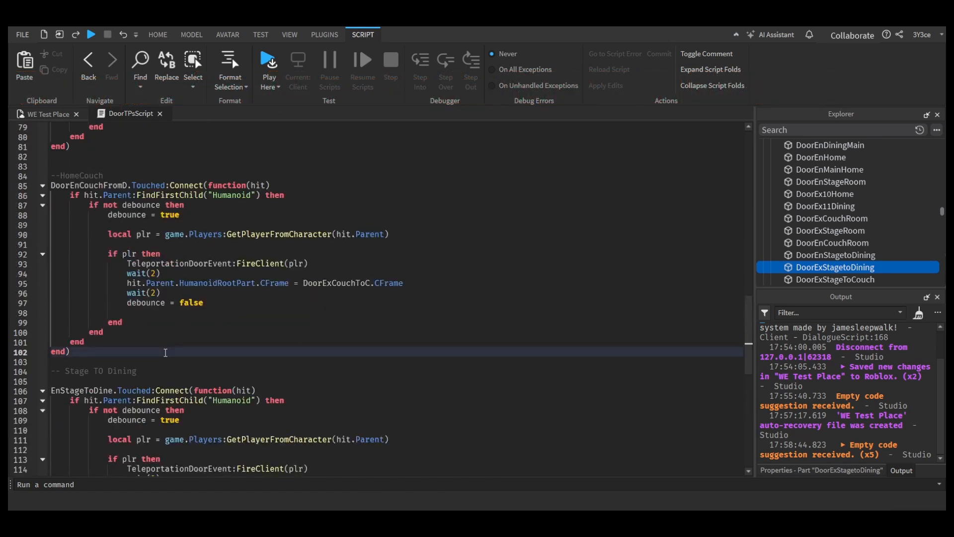
key("Return")
key("Return")
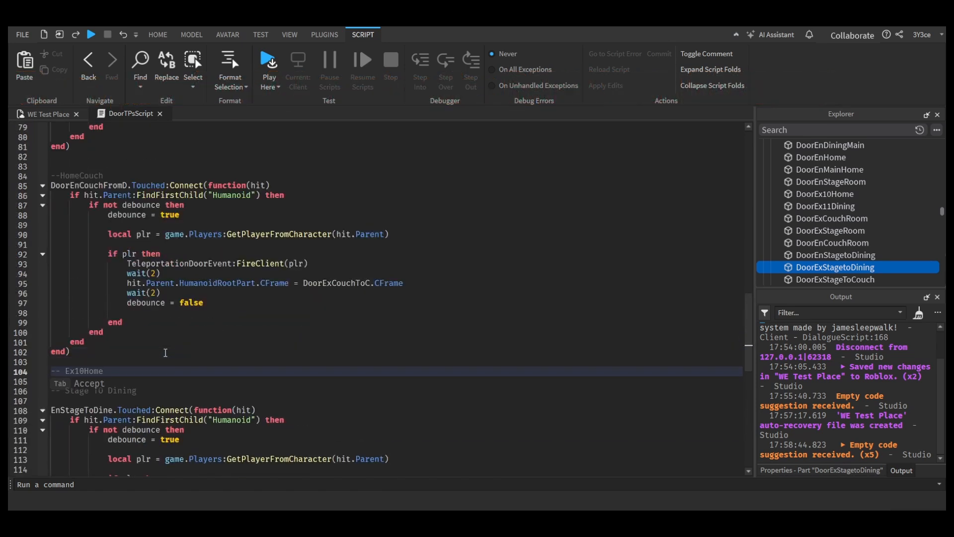
type("-------")
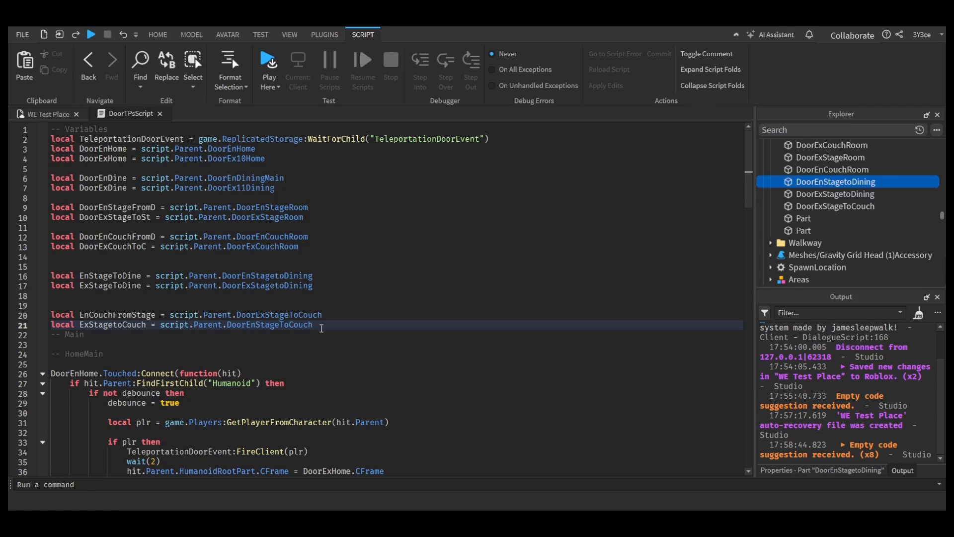
Step: Point the EnCouchFromStage variable to script.Parent.DoorEnStageToCouch
double_click(269, 315)
type("DoorEnHome")
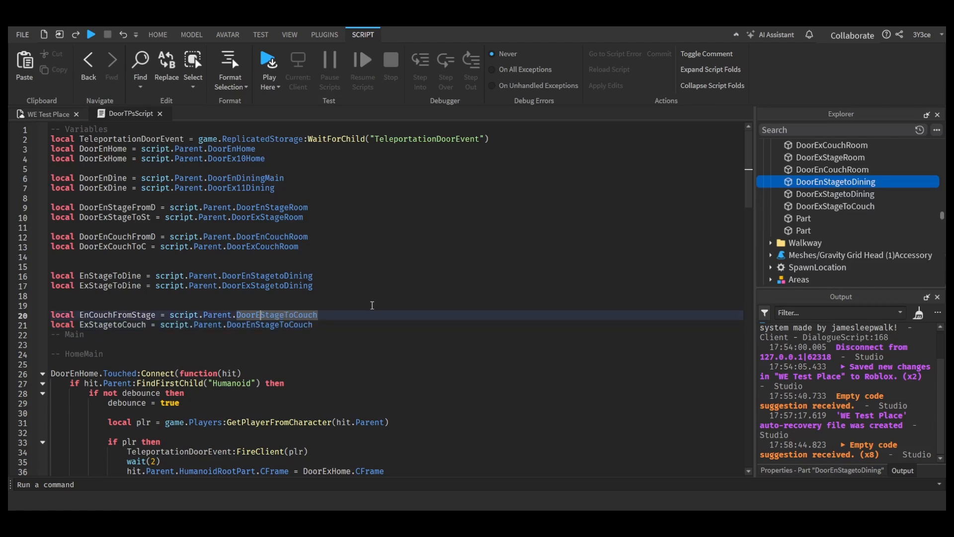
key("Tab")
key("ctrl+z")
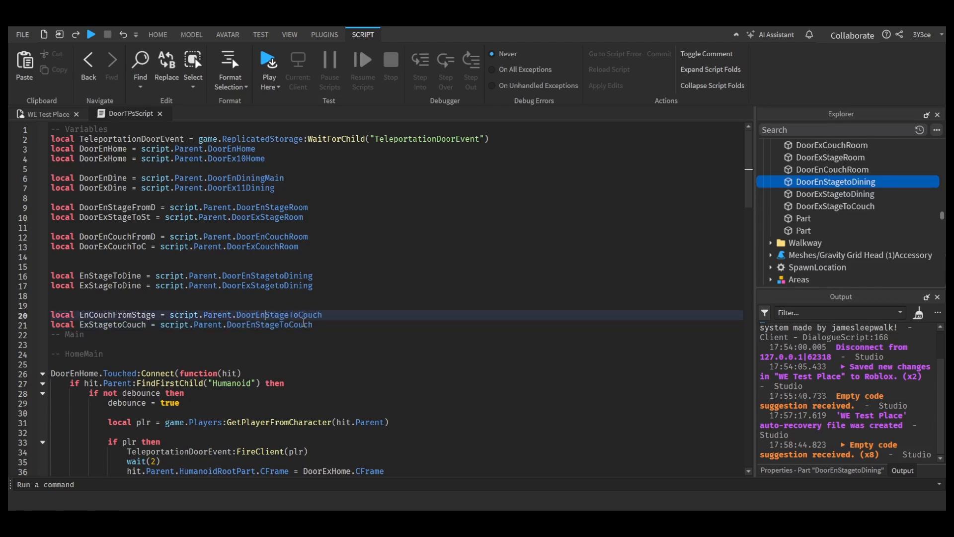
Step: Point the ExStagetoCouch variable to script.Parent.DoorExStageToCouch
double_click(262, 324)
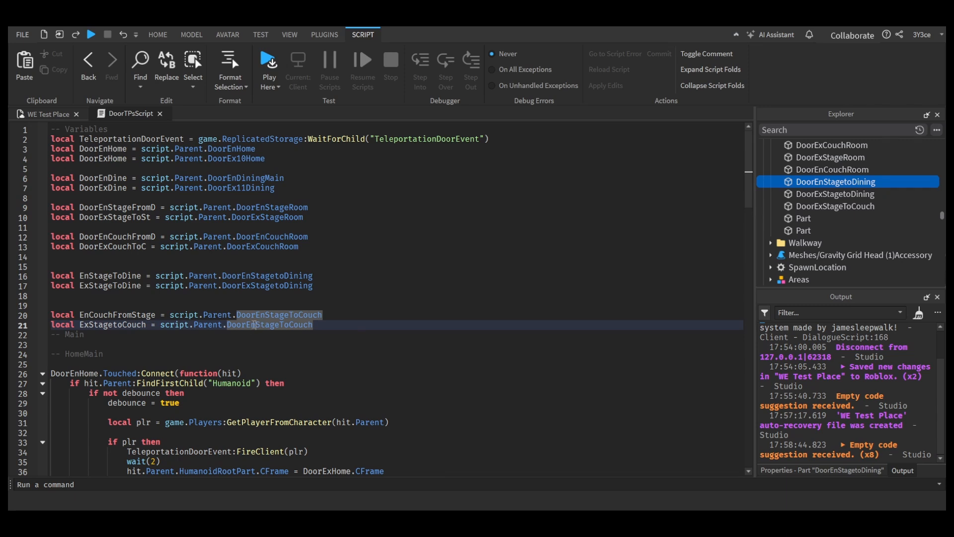
key("BackSpace")
type("x")
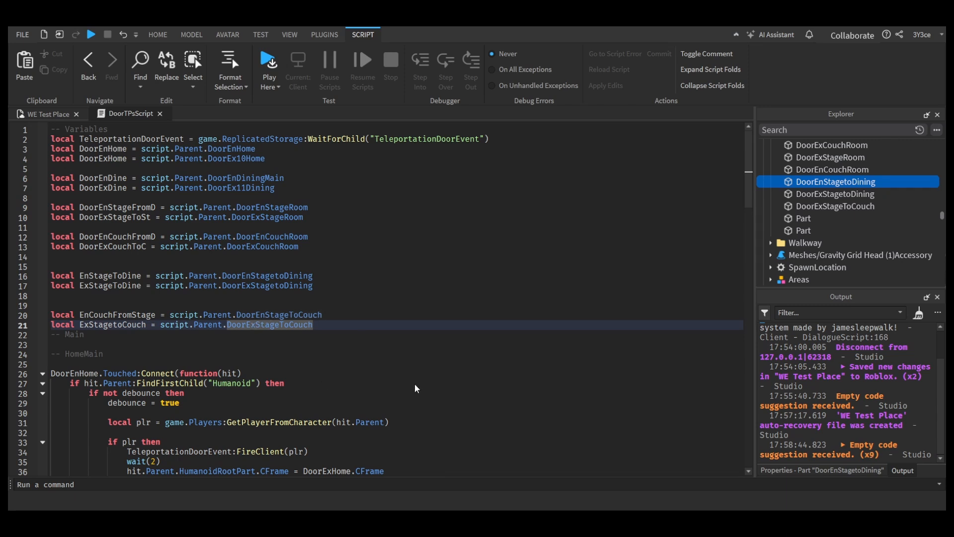
Step: Select the complete DoorEnDine touch handler, from its Connect line to its closing end
left_click(519, 344)
scroll(325, 371, "down", 15)
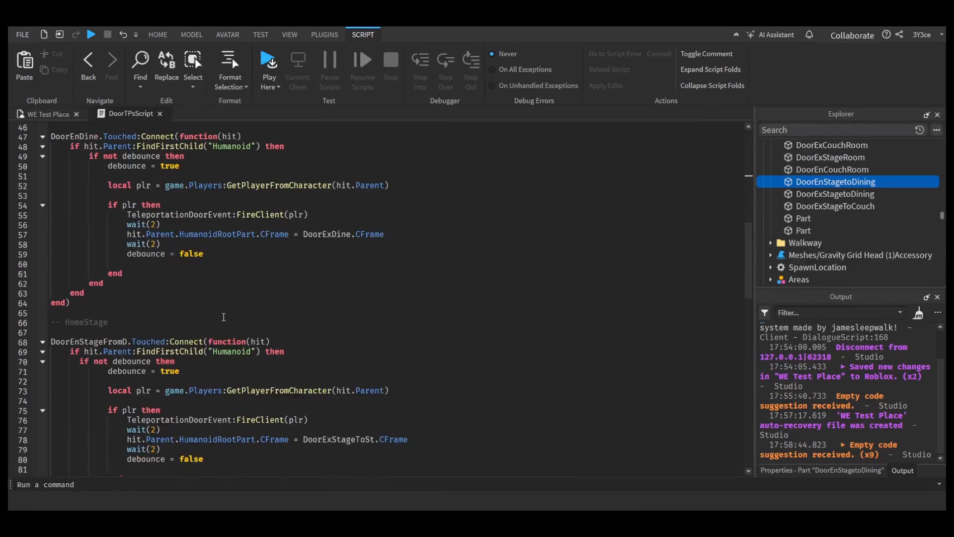
left_click_drag(123, 301, 50, 136)
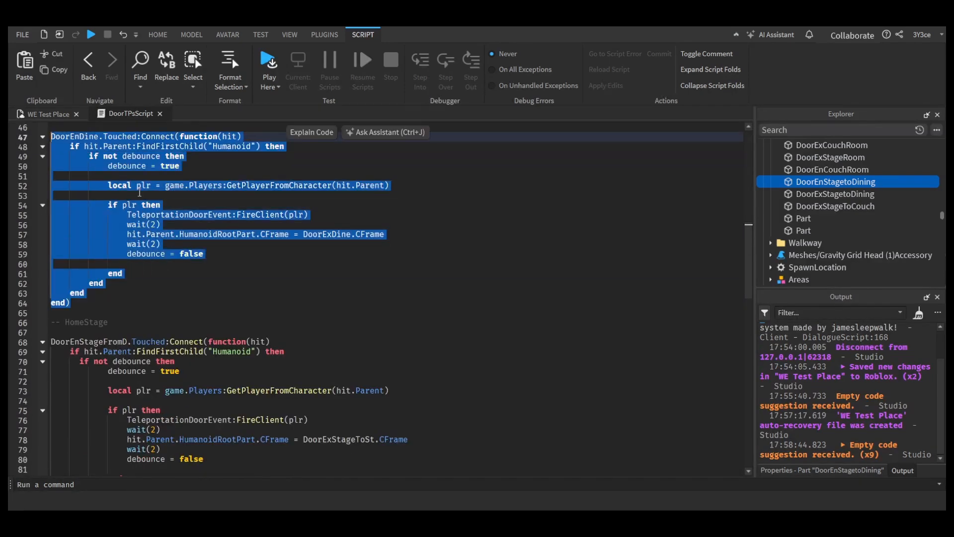
Step: Run two short playtests of the place and stop each one
key("F5")
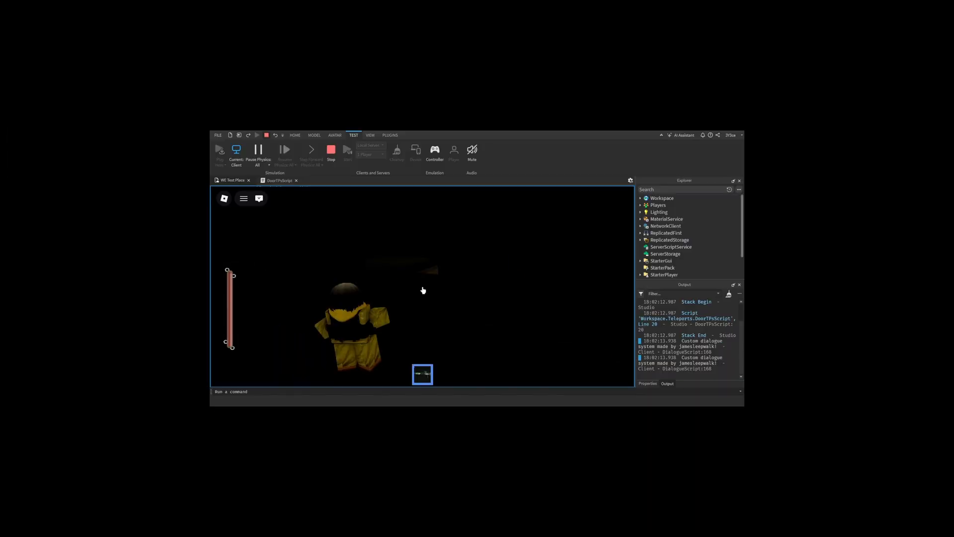
key("Escape")
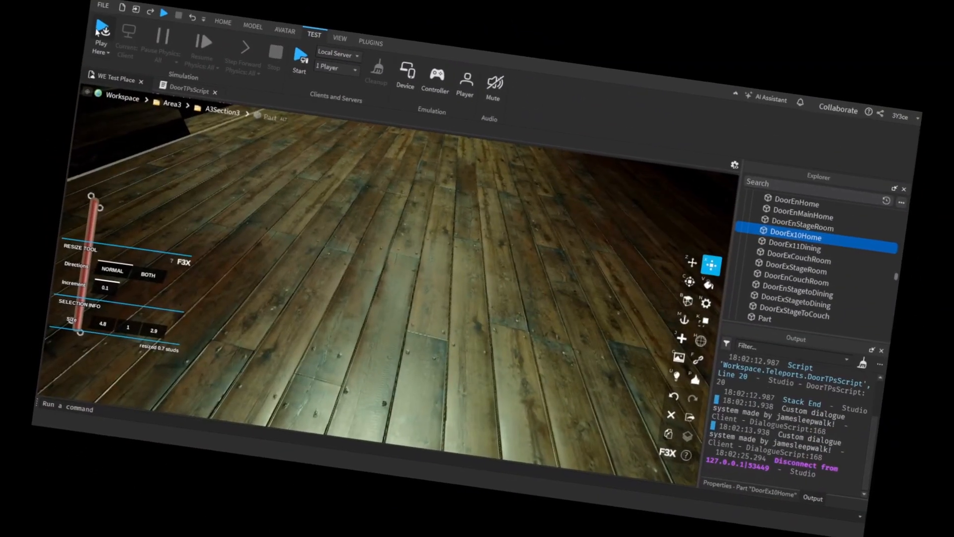
left_click(192, 69)
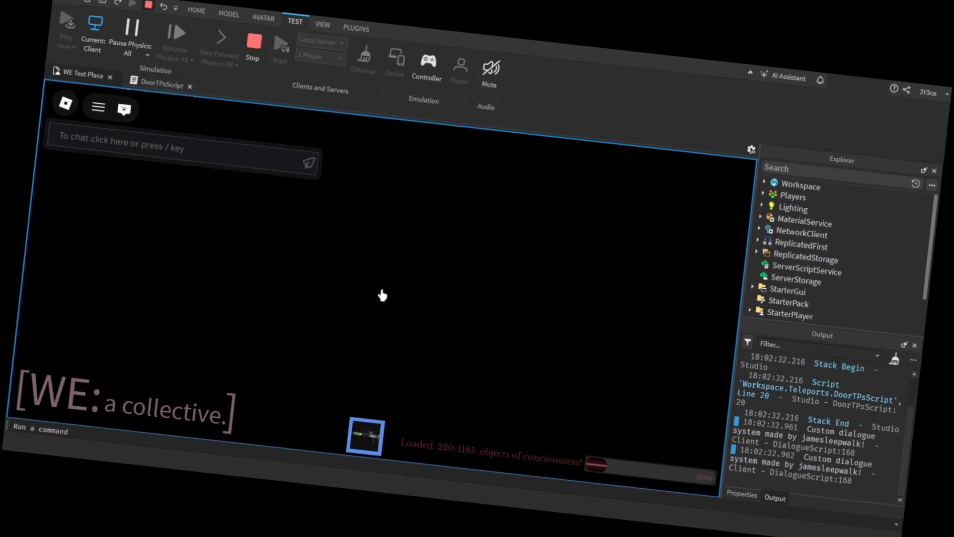
key("Escape")
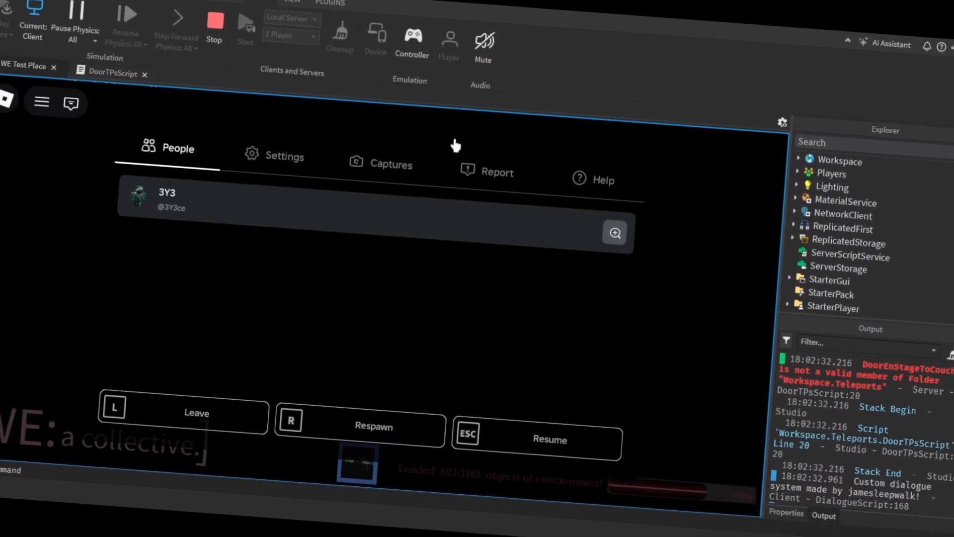
left_click(215, 23)
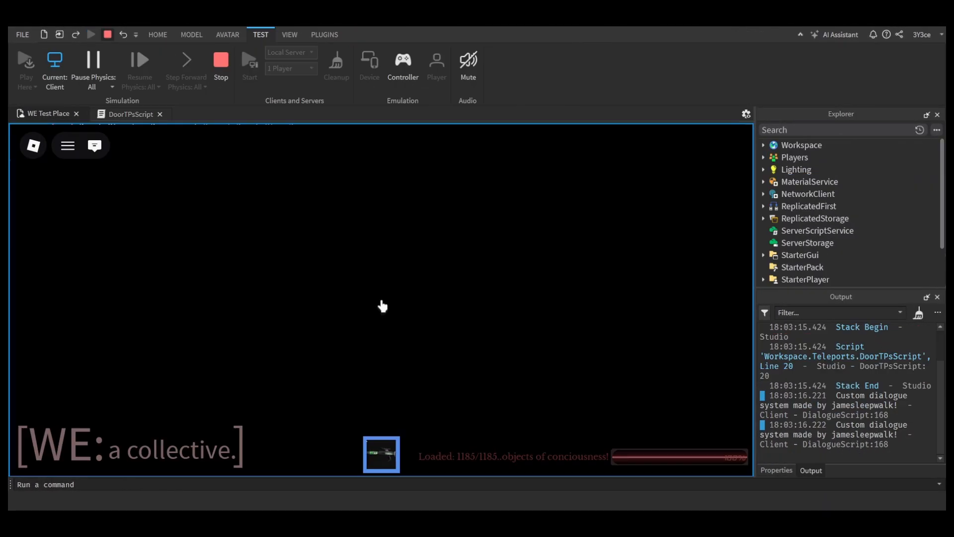
Step: Playtest the place by putting the held item away and walking the character into the dark doorway, and stop the test
key("w")
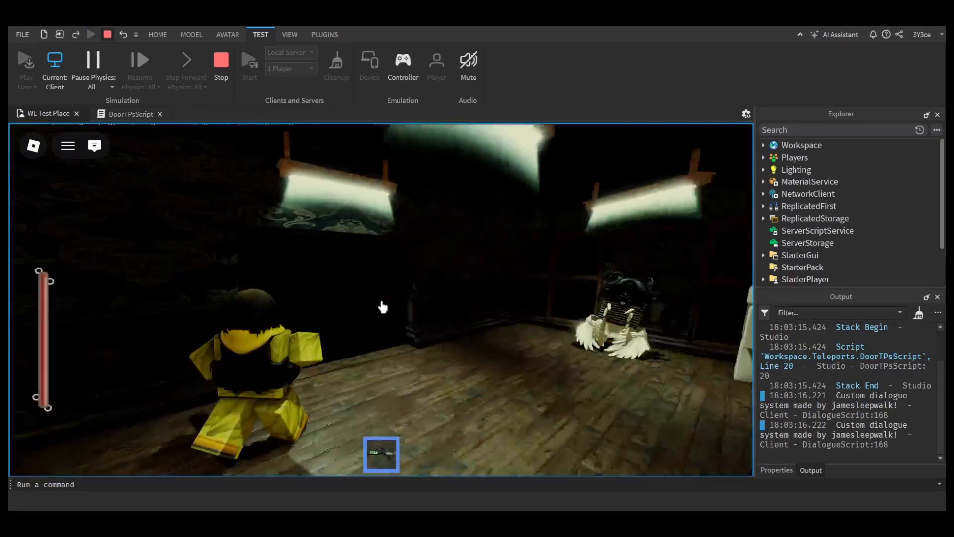
key("1")
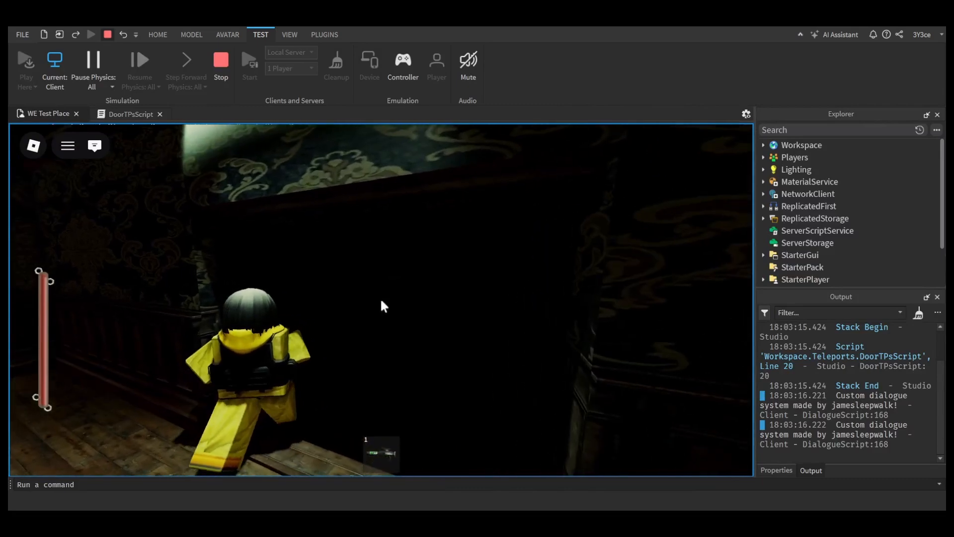
key("w")
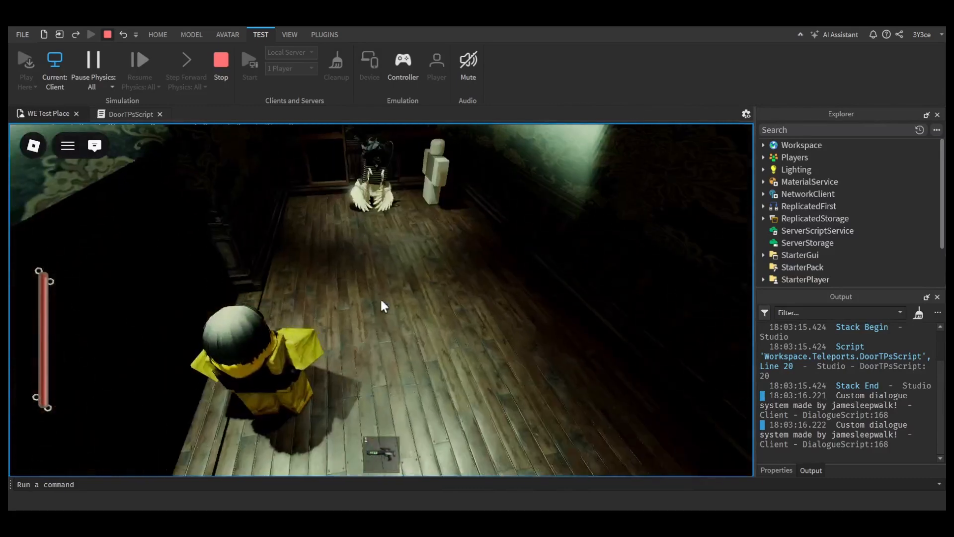
key("Escape")
left_click(217, 76)
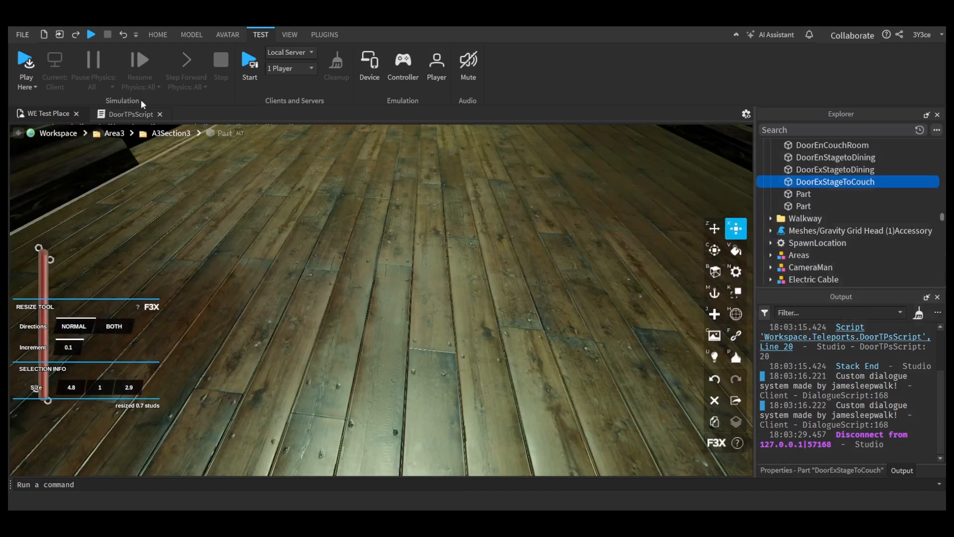
Step: Check the DoorEnCouchRoom teleport part at the couch room doorway and point the EnCouchFromStage variable in DoorTPsScript to it
left_click(128, 114)
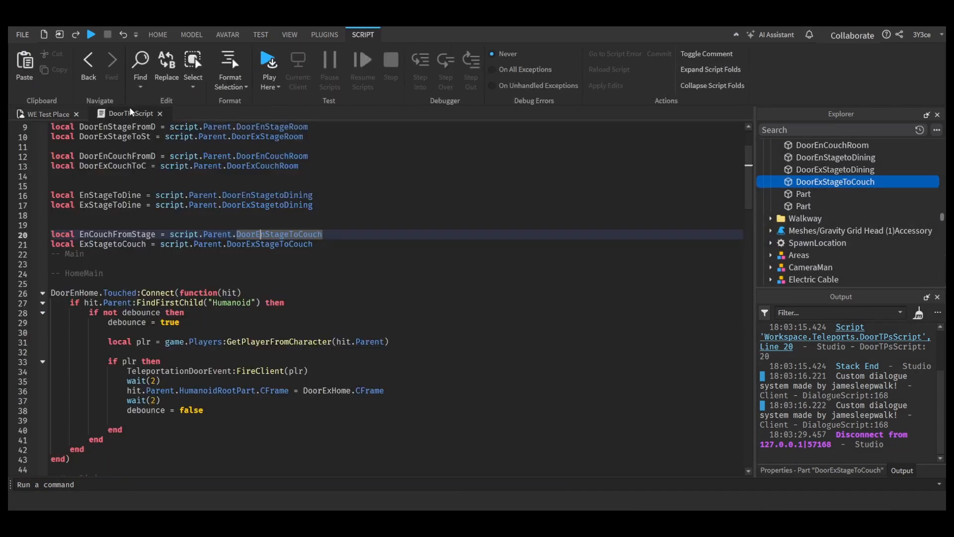
left_click(46, 113)
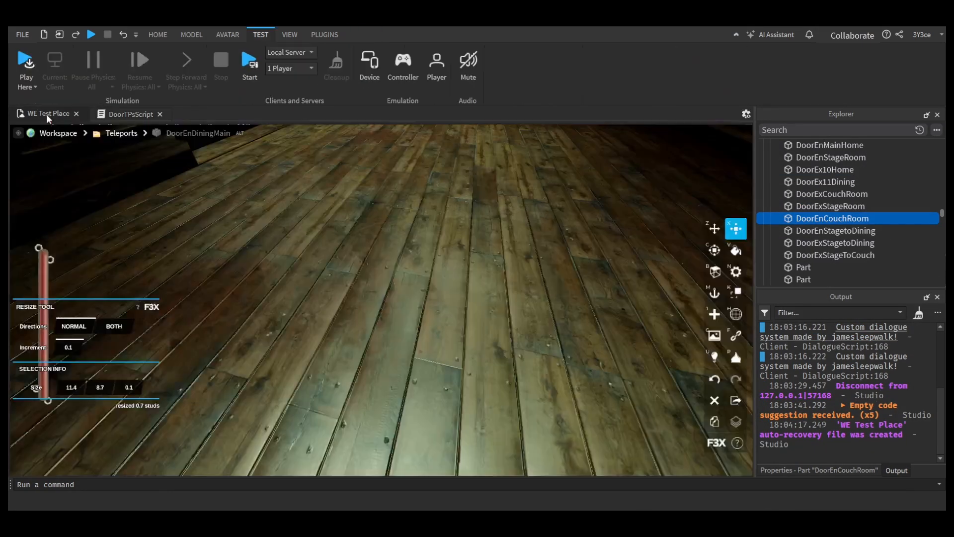
key("w")
right_click_drag(434, 321, 433, 319)
right_click_drag(539, 340, 544, 339)
key("s")
key("w")
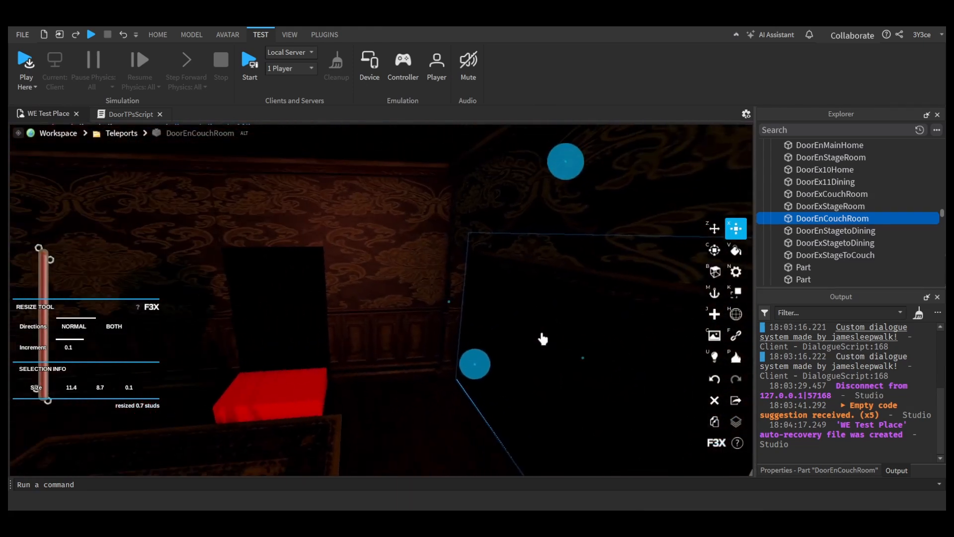
left_click(131, 113)
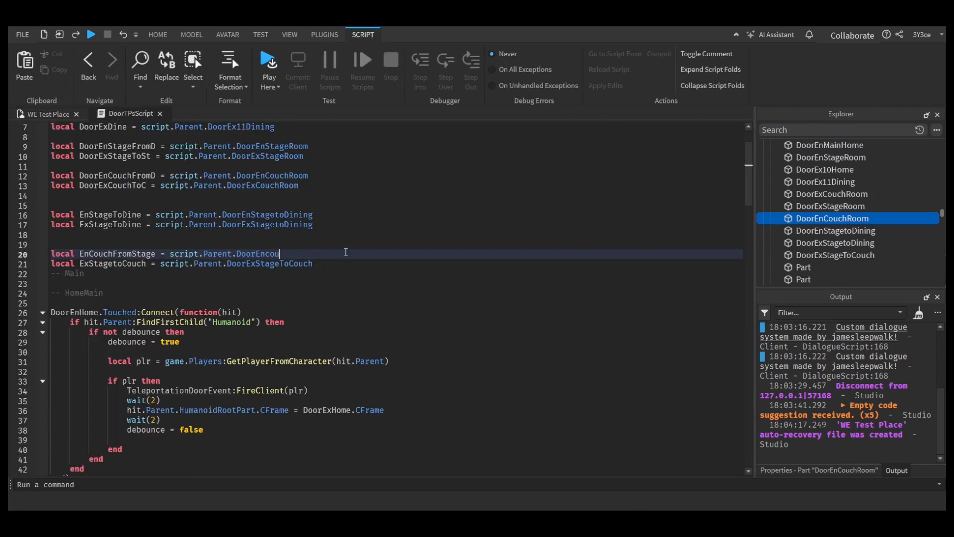
key("BackSpace")
type("i")
key("Tab")
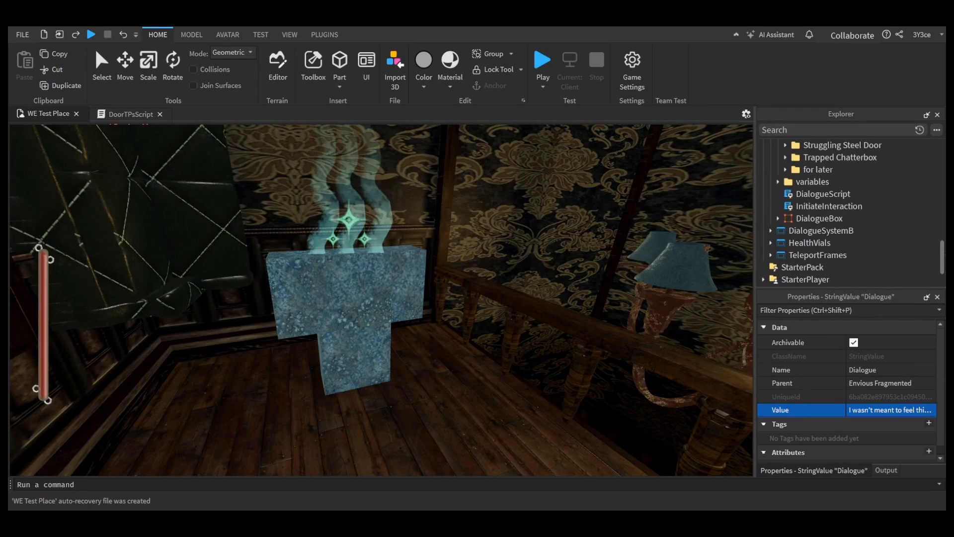
Step: Inspect the wallpapered room around the smoking blue character, the curtains and the chandelier
right_click_drag(627, 279, 594, 260)
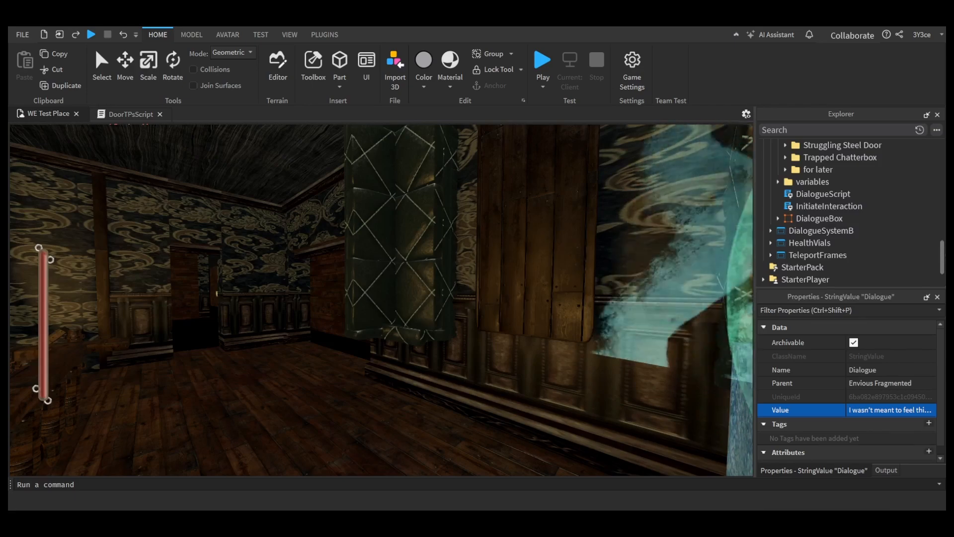
key("s")
right_click_drag(656, 382, 655, 382)
key("w")
key("w")
right_click_drag(636, 232, 637, 233)
key("s")
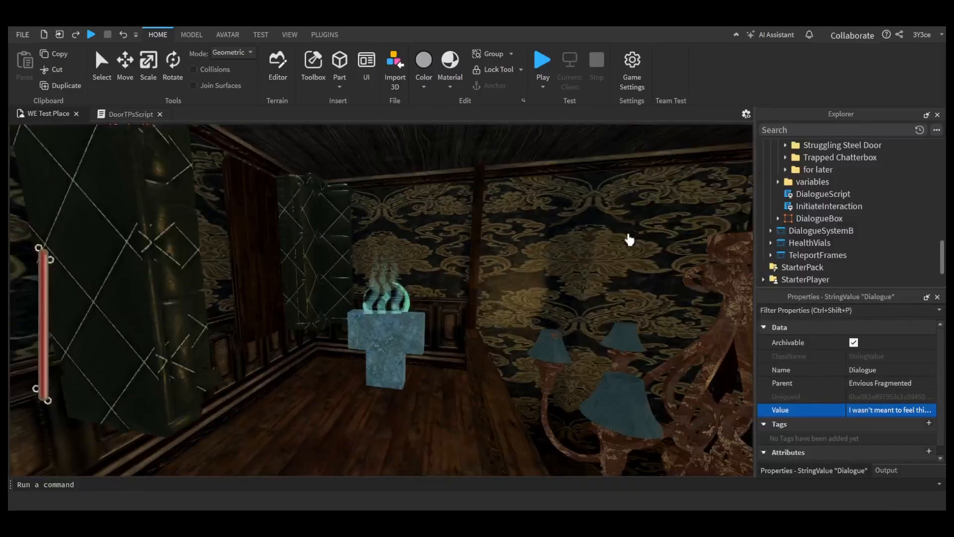
right_click_drag(467, 357, 467, 357)
Step: Enable Building Tools by F3X and delete the two teal crystals and the wooden wall shelf beside the chandelier
left_click(323, 34)
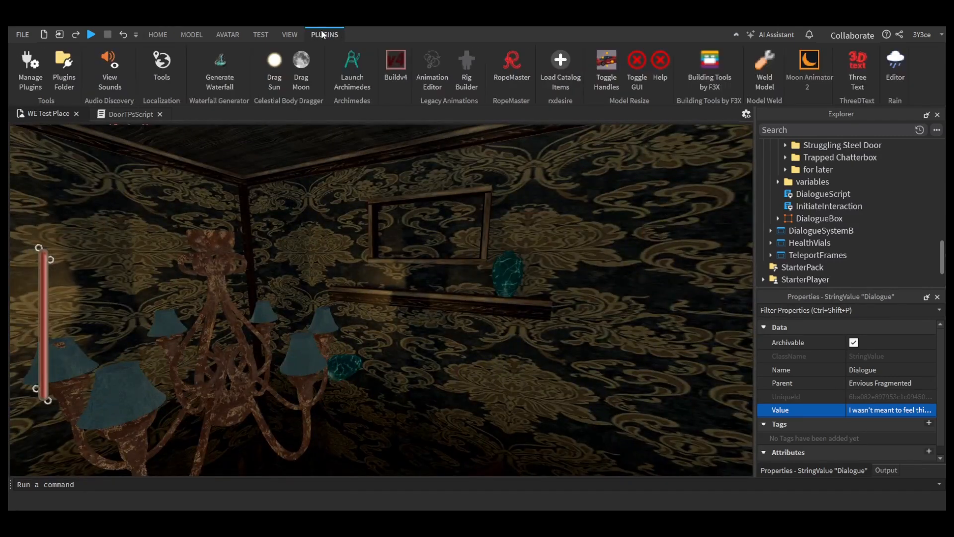
left_click(710, 72)
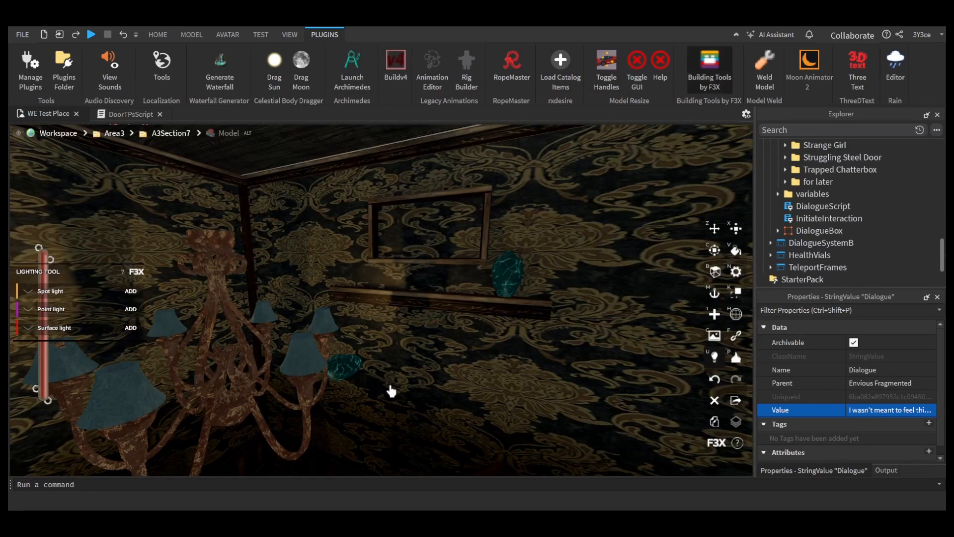
left_click(392, 391)
left_click(346, 380)
key("Delete")
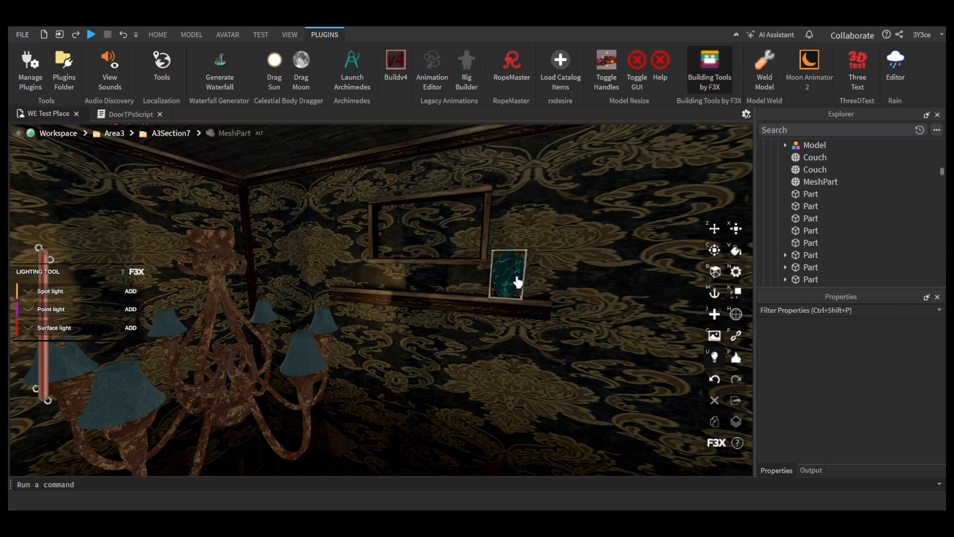
left_click(517, 282)
key("Delete")
left_click(490, 305)
key("Delete")
Step: Delete the pieces of the wooden picture frame on the wall, one after another
left_click(463, 261)
key("Delete")
left_click(489, 242)
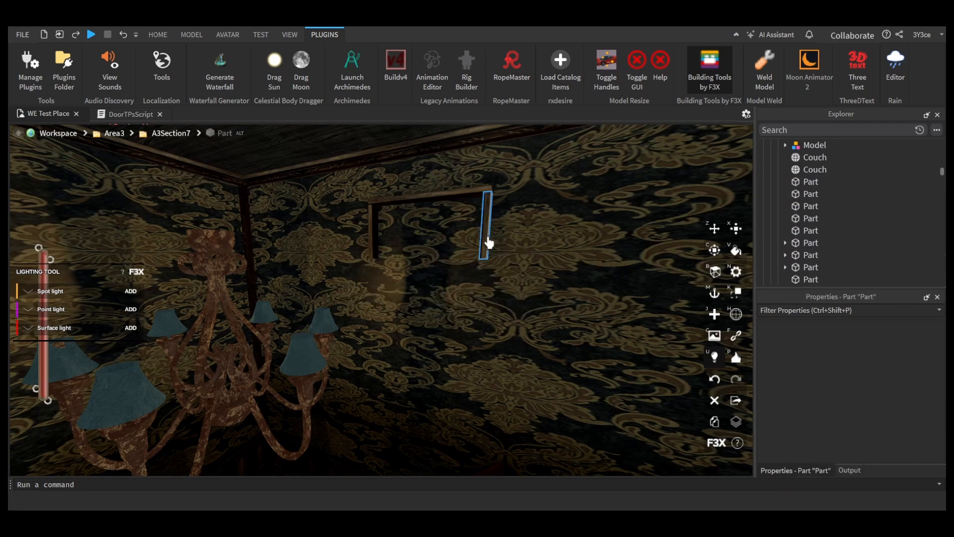
key("Delete")
left_click(472, 199)
key("Delete")
left_click(380, 240)
key("Delete")
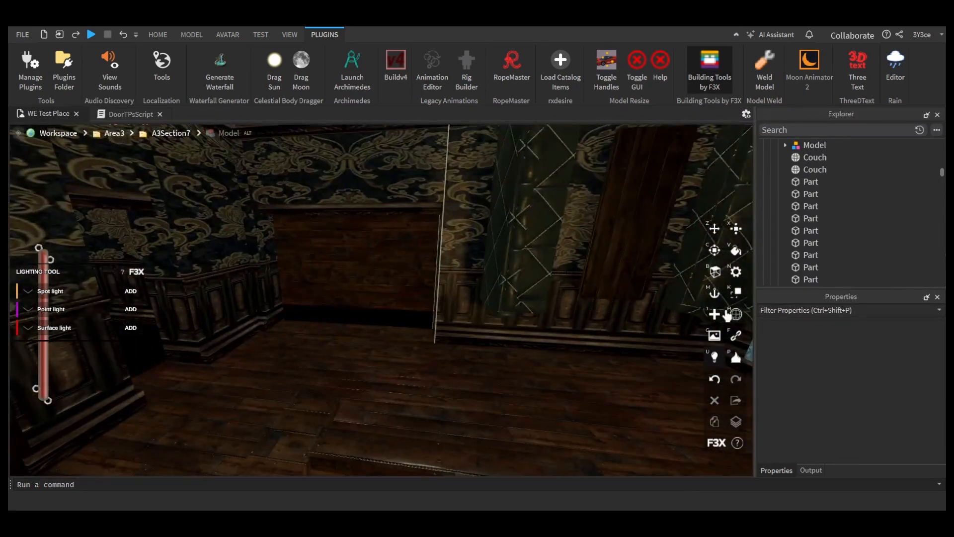
Step: Create a part by the gap under the wooden wall, and with a 0.1 increment move it up 0.5 studs and sideways 0.1 studs
left_click(736, 314)
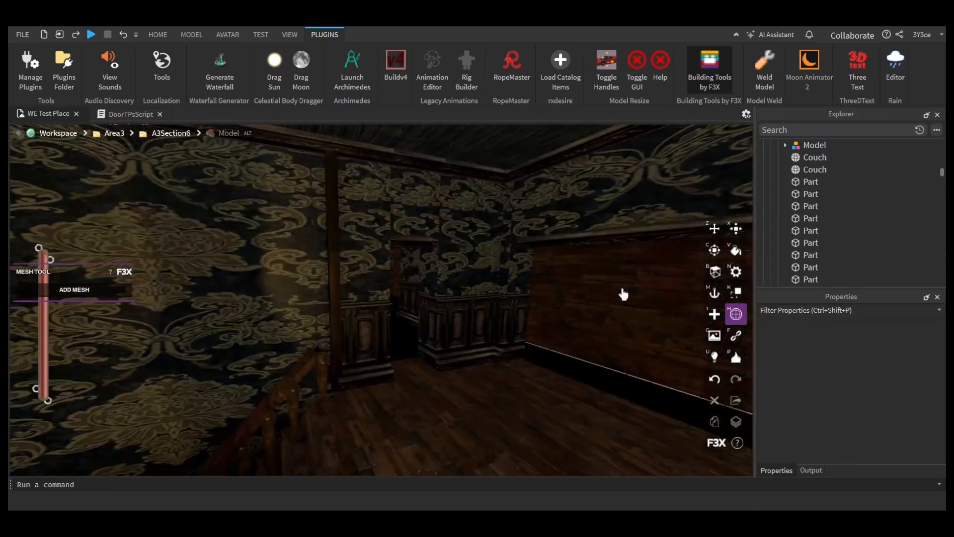
left_click(714, 314)
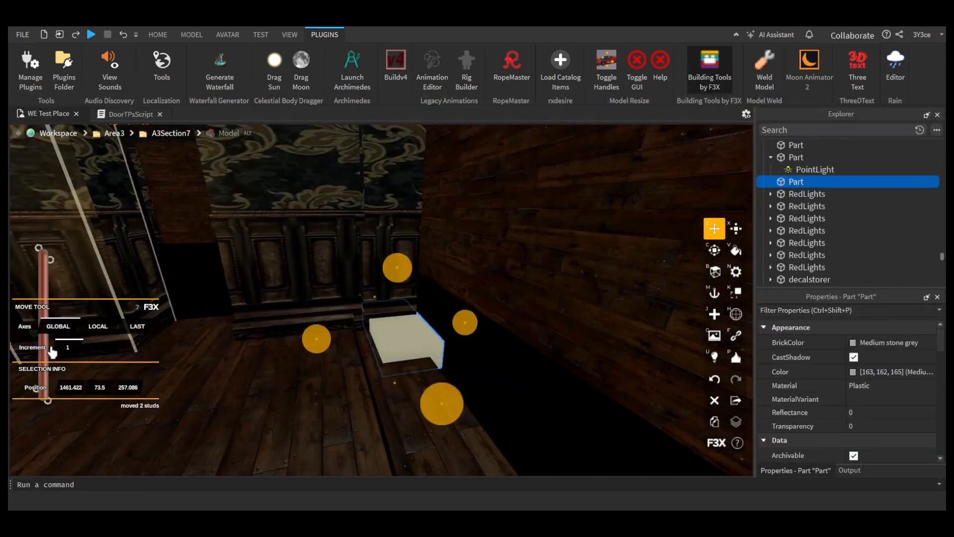
left_click(75, 348)
type("0.1")
left_click_drag(403, 275, 403, 261)
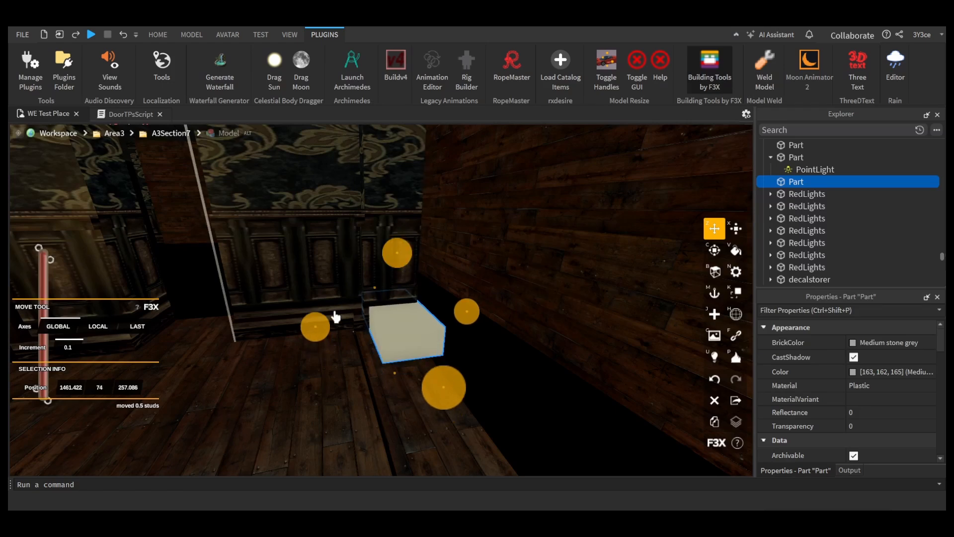
left_click_drag(315, 326, 311, 326)
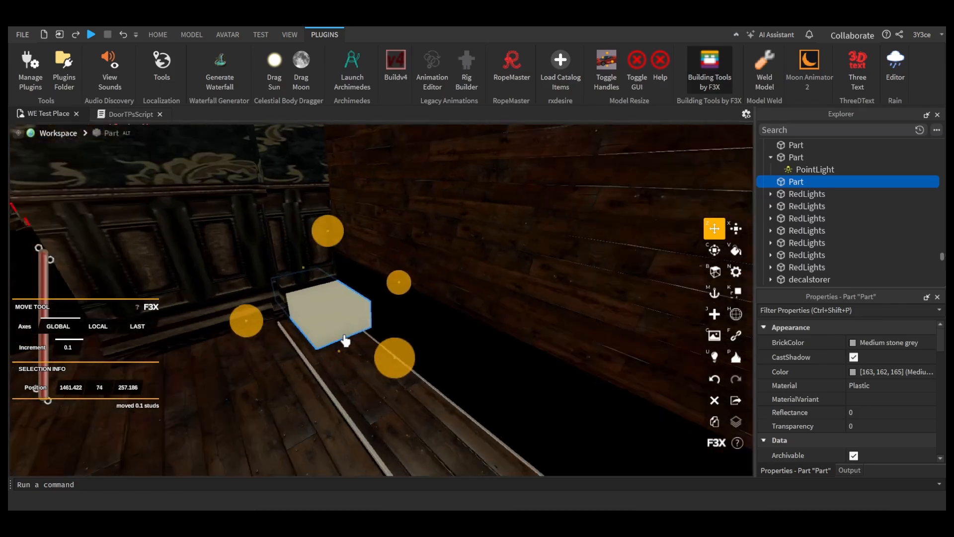
Step: Resize the new part along the gap under the wooden wall
key("x")
right_click_drag(344, 338, 292, 352)
left_click_drag(291, 353, 491, 366)
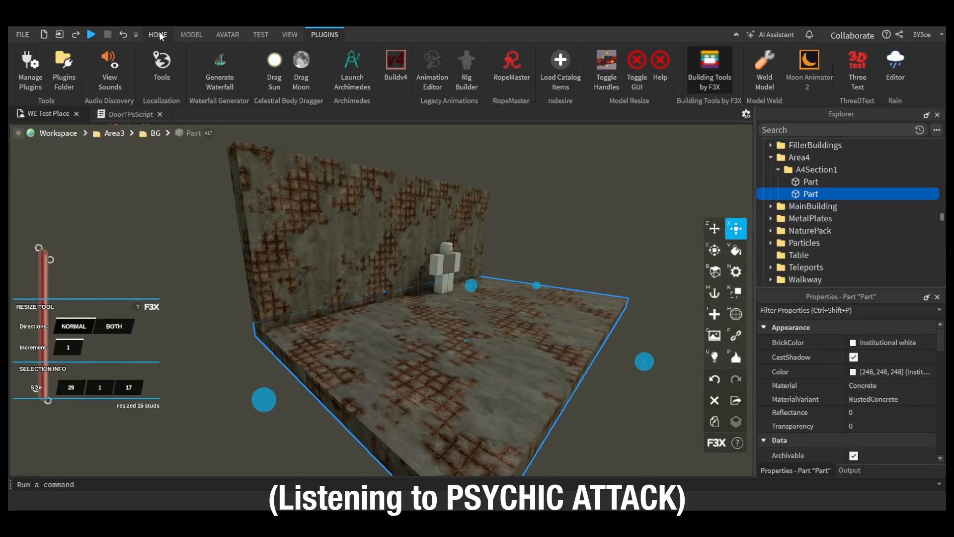
Step: Change the Area4 floor part's material to Rusted Metal Plates
left_click(159, 35)
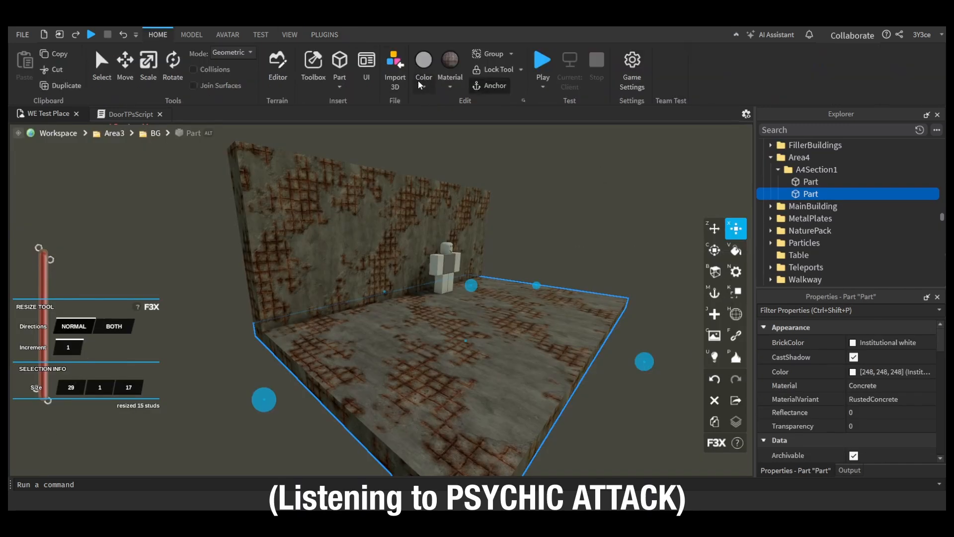
left_click(450, 63)
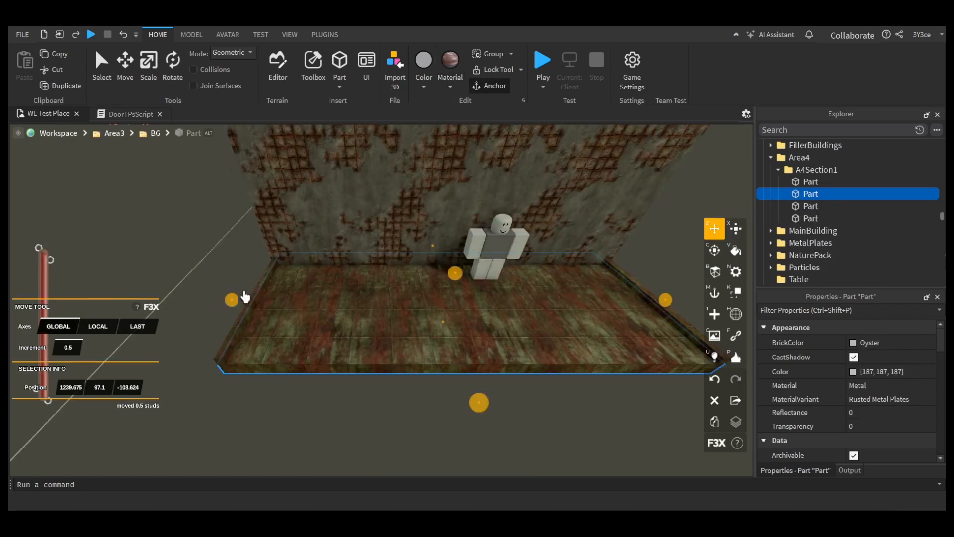
Step: Duplicate the floor's side trim and resize the copy into a front-edge trim about 28.5 studs long and 0.5 studs thick
left_click(251, 297)
key("ctrl+d")
key("x")
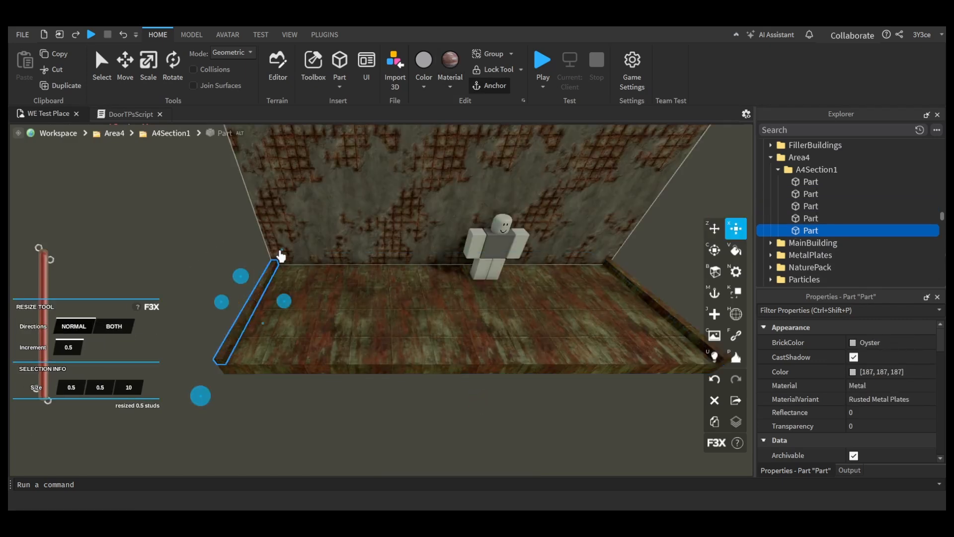
left_click_drag(281, 256, 219, 398)
left_click_drag(260, 366, 627, 431)
key("w")
key("d")
key("a")
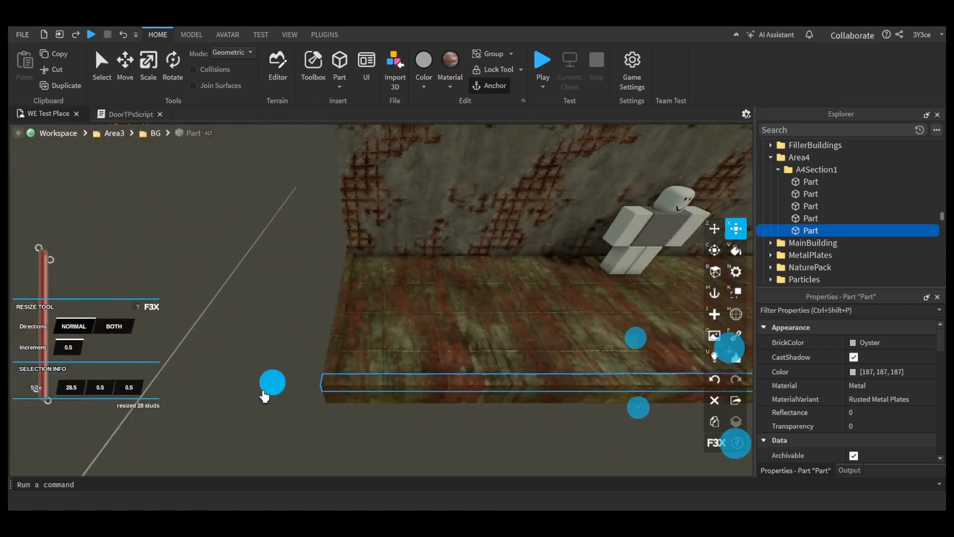
left_click_drag(263, 396, 279, 382)
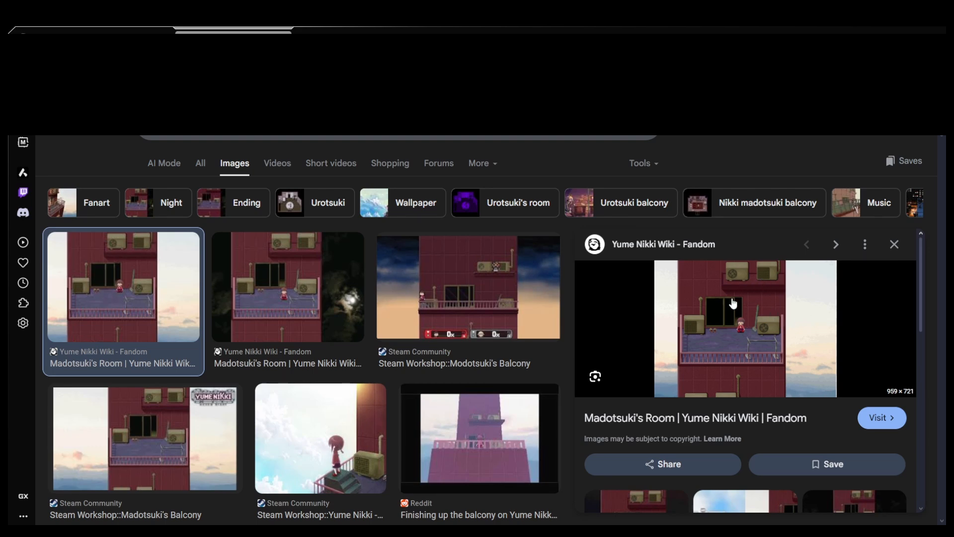
Step: Examine the Yume Nikki balcony picture and its related image results as building reference
scroll(715, 320, "down", 2)
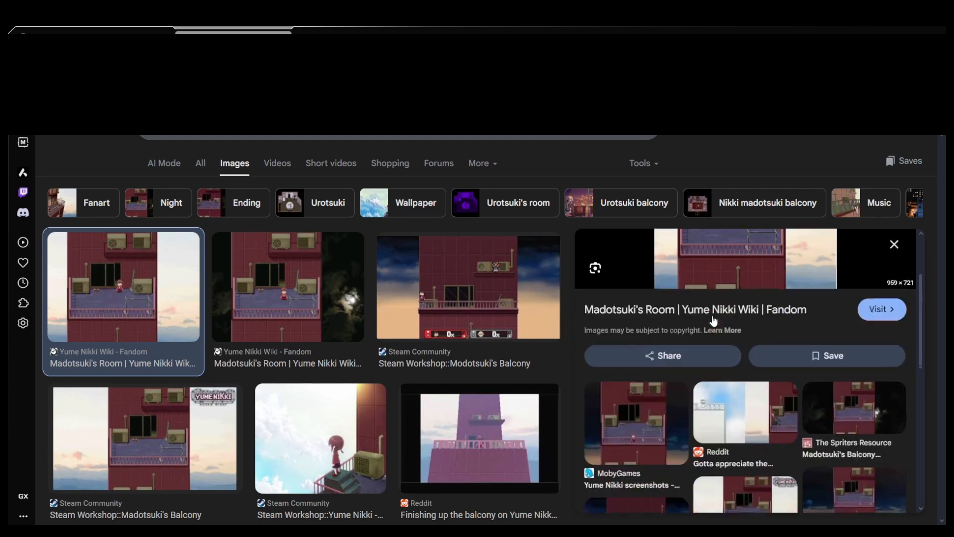
scroll(715, 321, "up", 2)
scroll(713, 321, "down", 5)
scroll(711, 321, "down", 4)
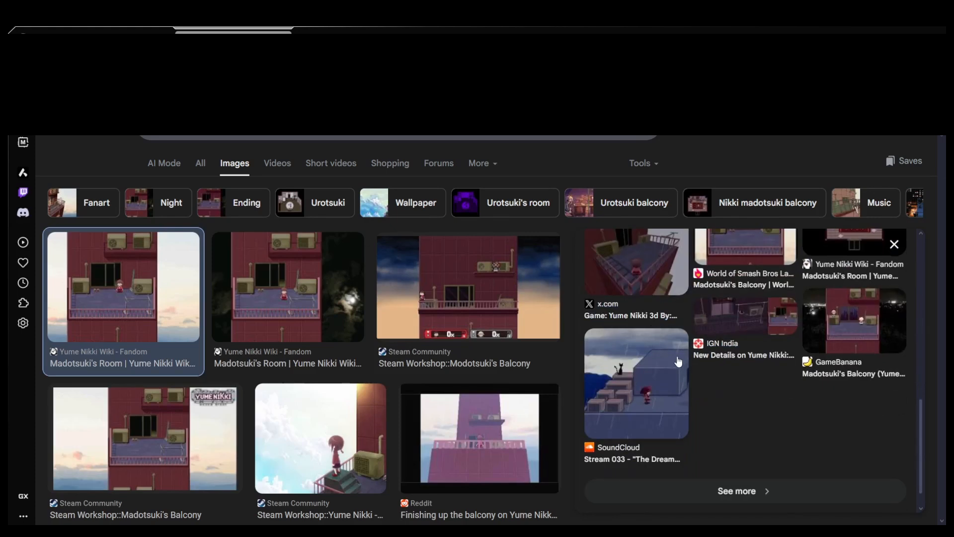
scroll(707, 384, "up", 10)
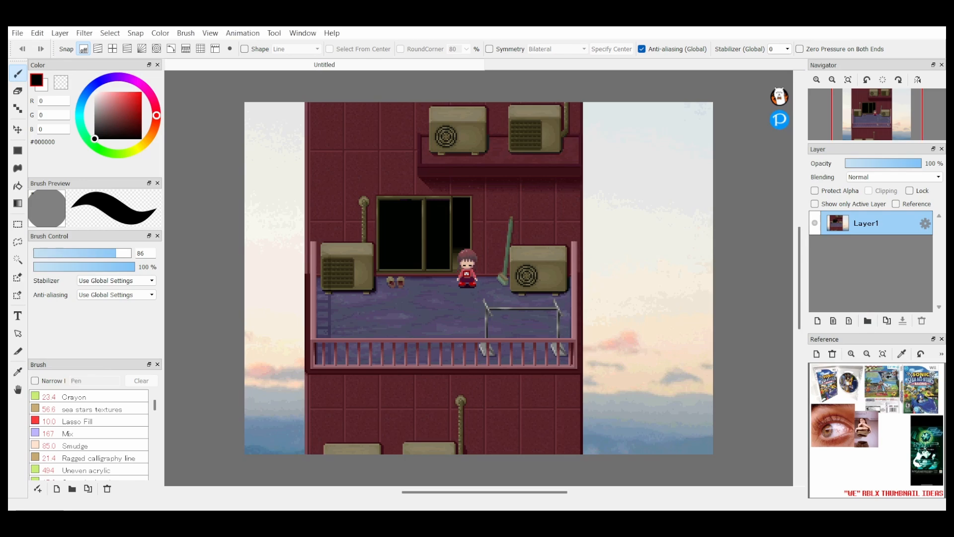
Step: Switch to FireAlpaca, frame the balcony at 200%, add a layer above the balcony image and pick pure red #FF0000
left_click(812, 80)
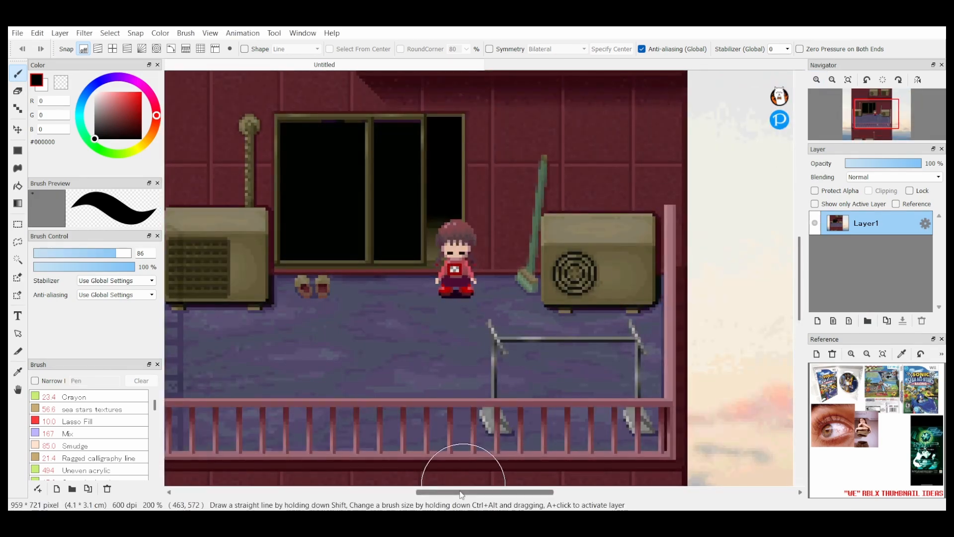
left_click_drag(463, 492, 446, 492)
left_click(817, 321)
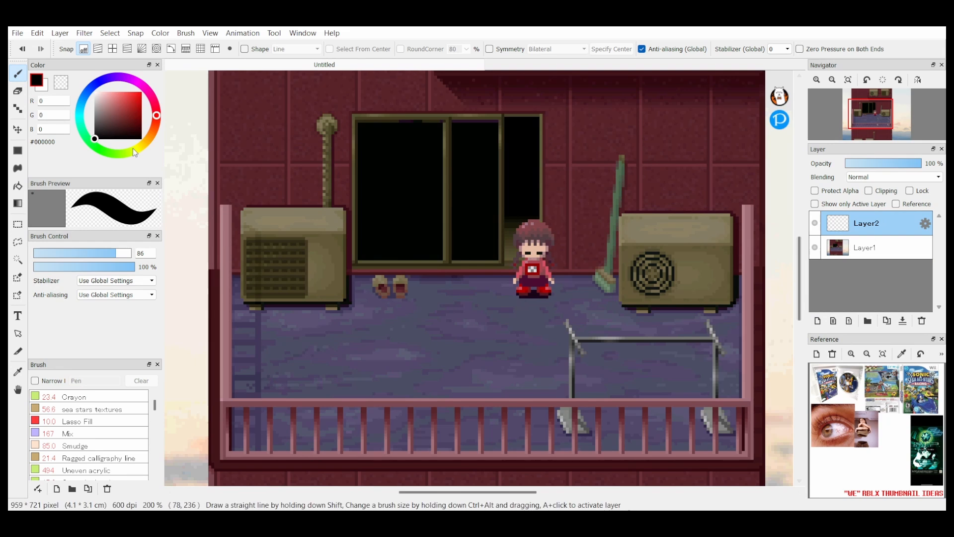
left_click(142, 92)
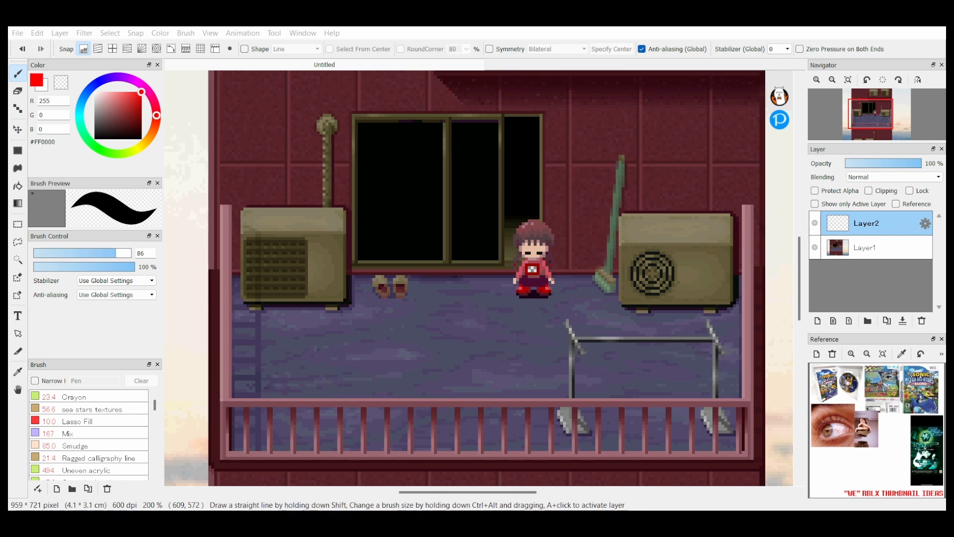
Step: Add another layer, set the colour to bright green #02FF00, enable the grid-like crisscross snap and choose the Dot tool
left_click(818, 321)
left_click(18, 259)
left_click(18, 151)
left_click(99, 149)
left_click(18, 109)
left_click(18, 74)
left_click(113, 49)
left_click(17, 109)
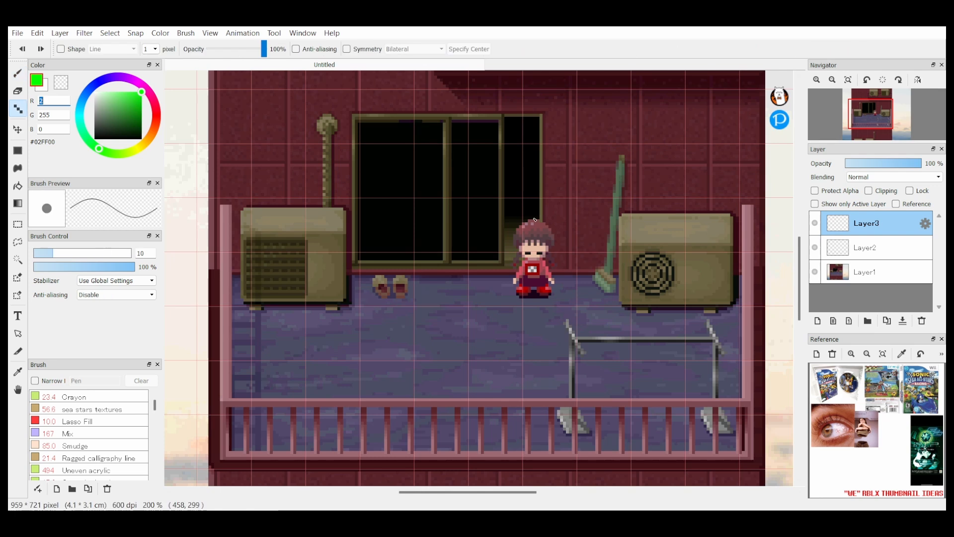
Step: Draw a horizontal green line at the top of the character's head and handwrite "4 st" beside it
left_click(18, 74)
mouse_move(486, 217)
left_mouse_down()
mouse_move(601, 217)
mouse_move(573, 235)
left_mouse_up()
left_click(18, 109)
left_click_drag(584, 228, 598, 237)
Step: On a new layer, draw a dark green #007800 rectangle around the character and move it up to stand on the height line
left_click(818, 321)
left_click(61, 49)
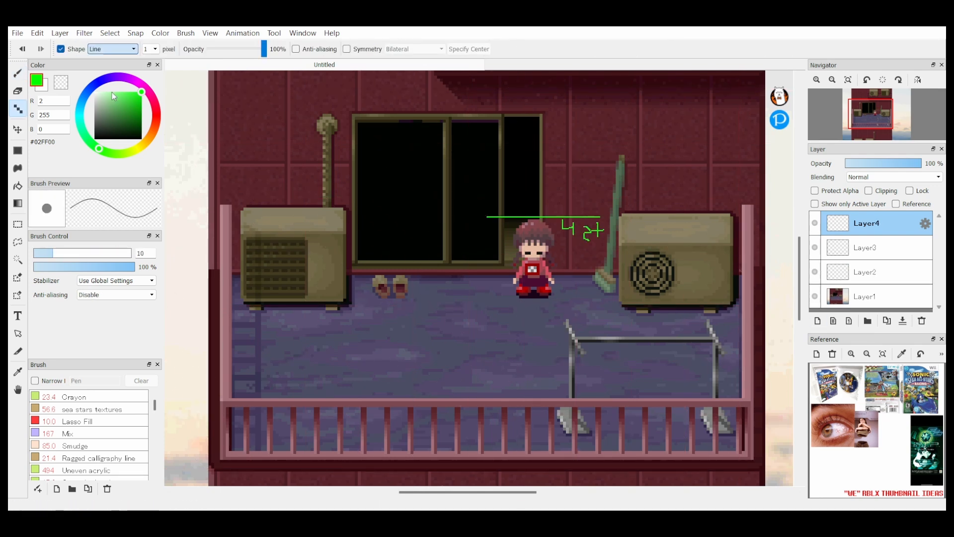
left_click(141, 117)
left_click(113, 49)
left_click(103, 95)
left_click_drag(509, 216, 558, 294)
left_click(18, 129)
left_click_drag(535, 257, 535, 177, "shift")
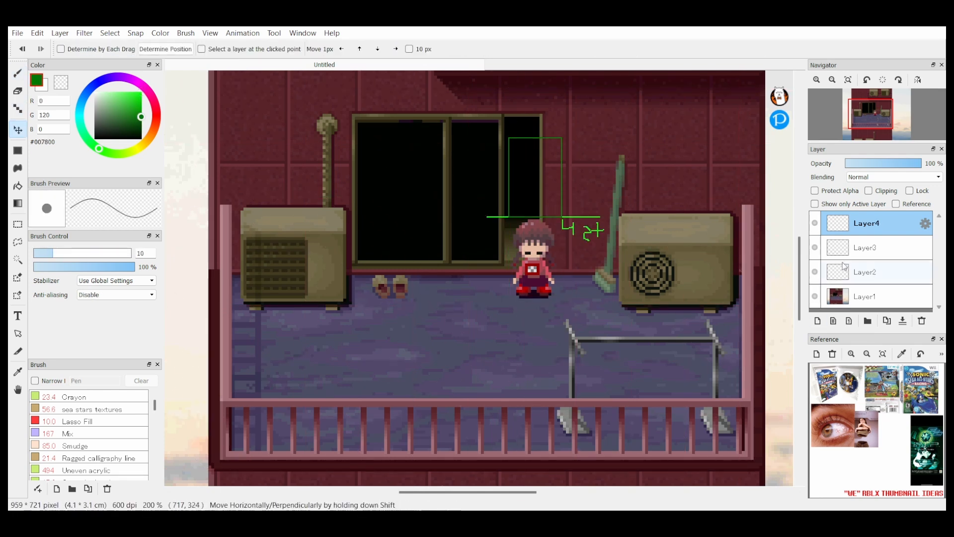
Step: Duplicate the "4 st" line layer, move the copy up to the rectangle's top edge and lower its opacity to 42%
left_click(865, 272)
left_click(887, 321)
key("ctrl+z")
left_click(865, 247)
left_click(887, 321)
left_click_drag(766, 301, 765, 221, "shift")
left_click(877, 164)
Step: On a new layer, draw a dark green line level with the top of the window frame
left_click(865, 223)
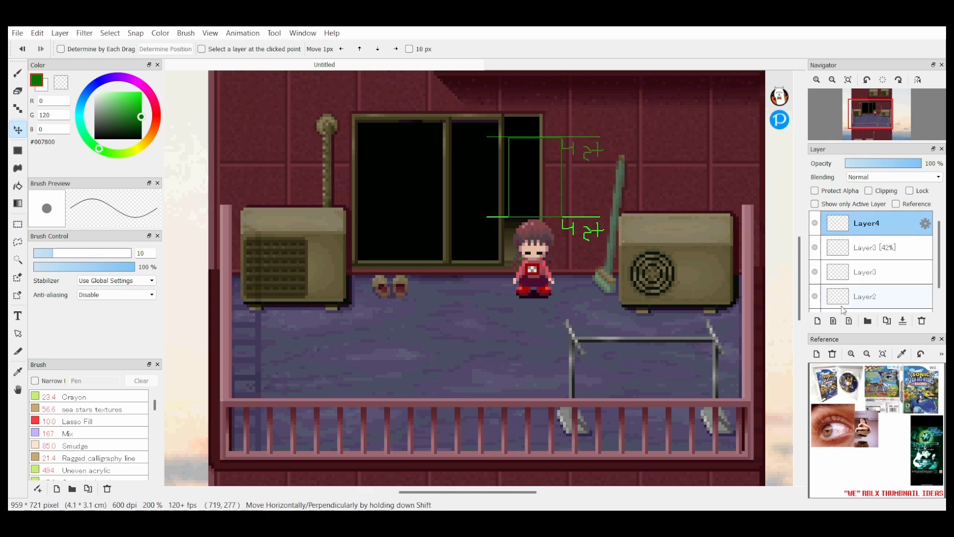
left_click(818, 321)
left_click(18, 109)
left_click(141, 126)
left_click(61, 49)
key("ctrl+g")
Step: Add the text "9 studs" in green #01DA00 and position it beside the line at the window's top
left_click(142, 98)
left_click(18, 315)
left_click(612, 112)
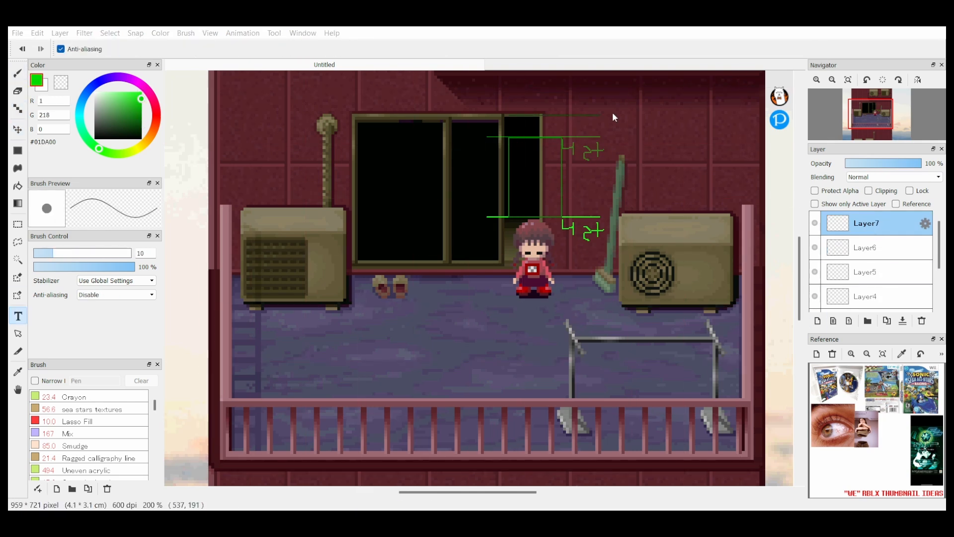
type("9 studs")
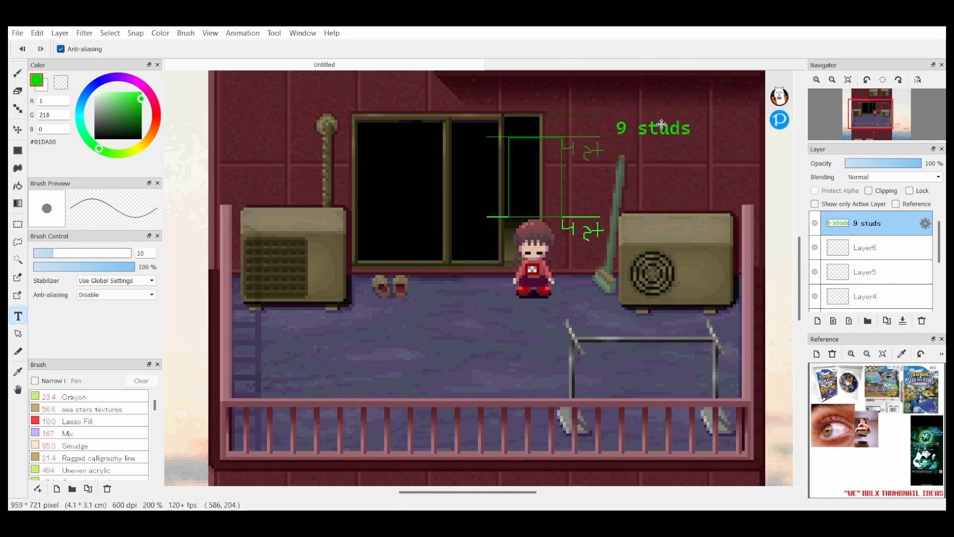
left_click_drag(661, 124, 654, 117)
Step: Duplicate the green rectangle layer repeatedly and line up four copies side by side from the character across the window
scroll(878, 248, "down", 2)
left_click(877, 248)
left_click(888, 321)
key("v")
left_click_drag(621, 215, 622, 296, "shift")
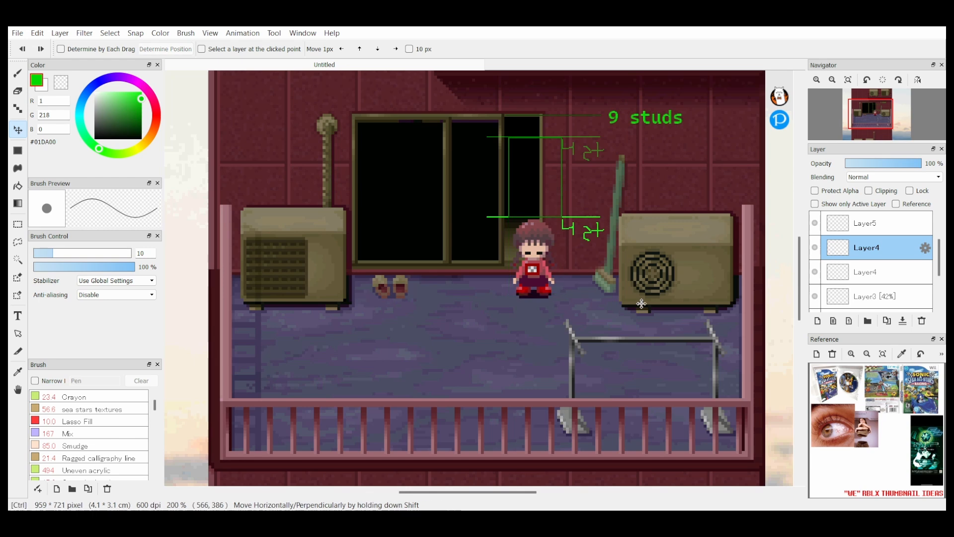
key("ctrl+z")
left_click(887, 321)
left_click_drag(638, 221, 592, 320)
left_click(887, 321)
left_click(887, 321)
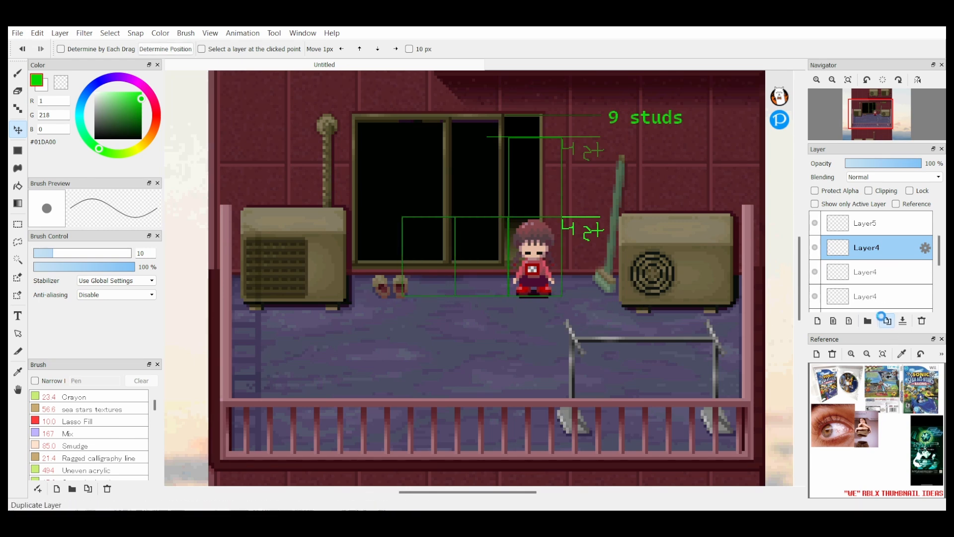
left_click(882, 317)
left_click_drag(664, 301, 612, 299)
Step: Duplicate the "9 studs" label and move the copy over the far end of the rectangle row
scroll(877, 249, "up", 2)
left_click(877, 223)
left_click(888, 321)
left_click_drag(649, 122, 360, 251)
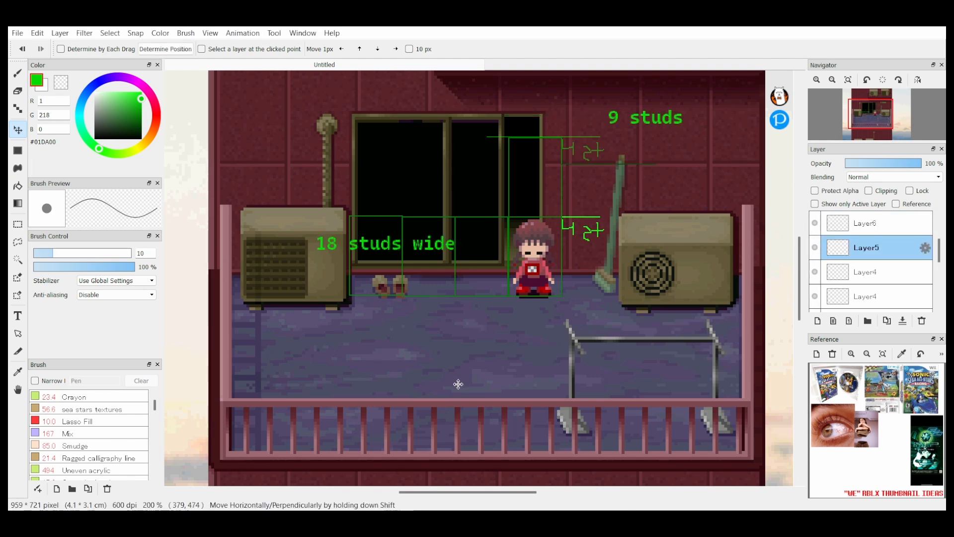
Step: Add the text label "12 studs Y" in green and place it beside the rectangles stacked below the character
left_click(865, 272)
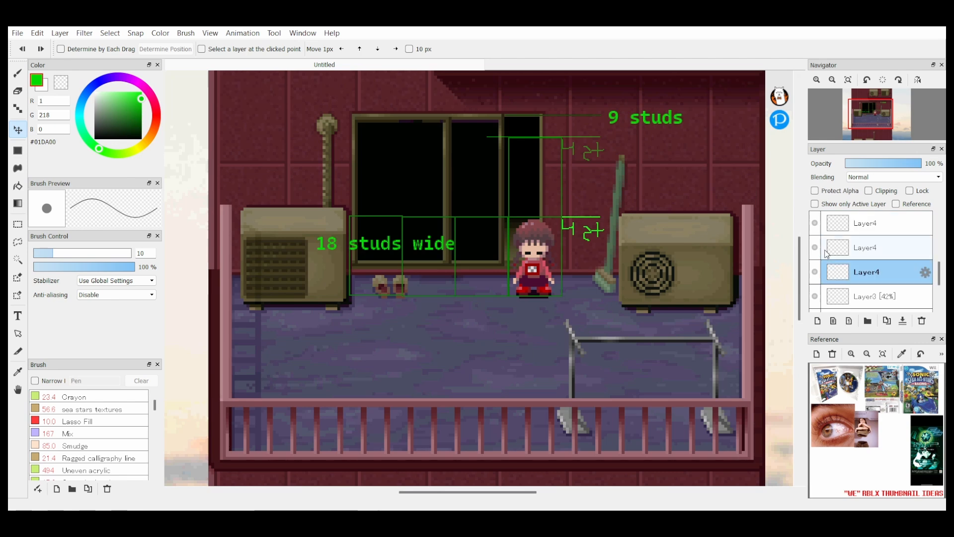
left_click(878, 224)
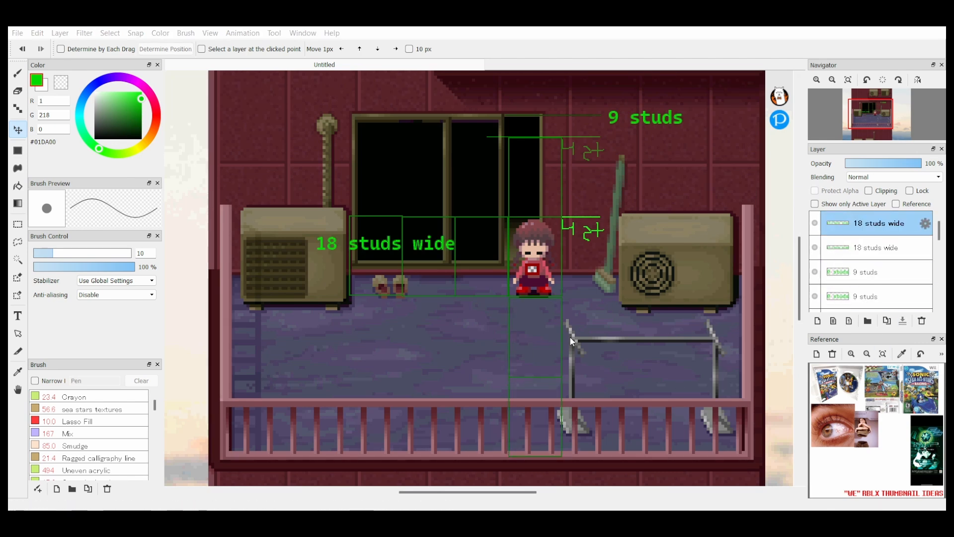
type("12 studs Y")
left_click_drag(585, 392, 739, 482)
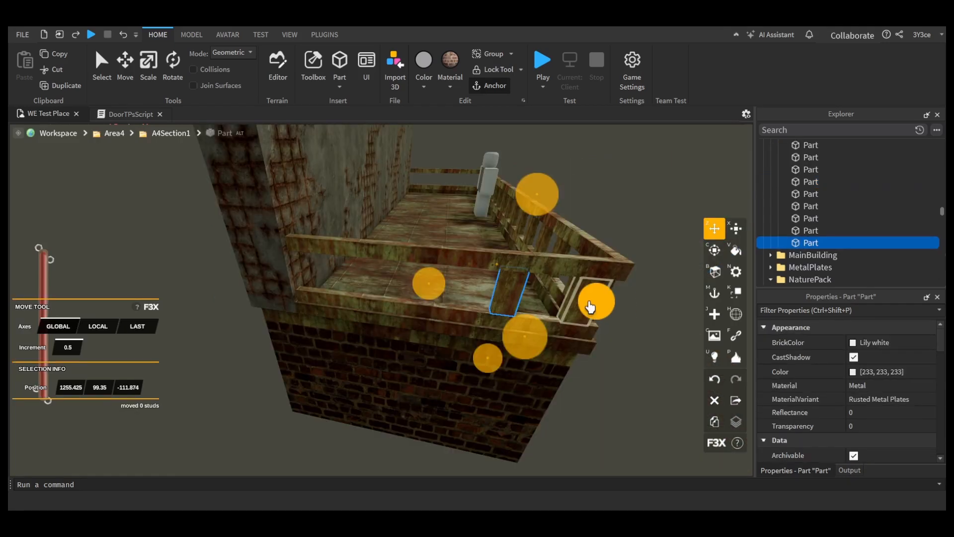
Step: Space the railing posts along the balcony's short side in 0.5-stud increments and move the DarkRoof part to the balcony
left_click(384, 277)
left_click(368, 299, "shift")
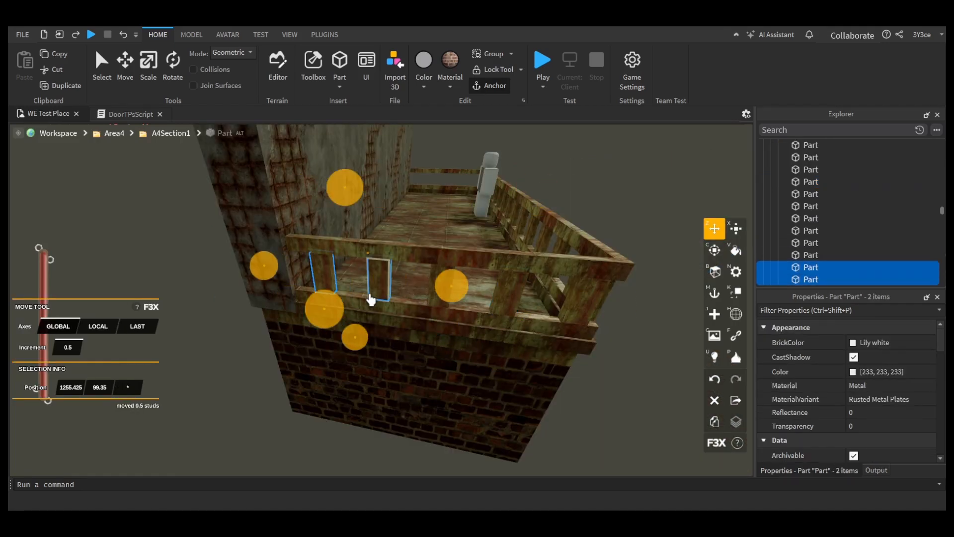
scroll(537, 333, "up", 3)
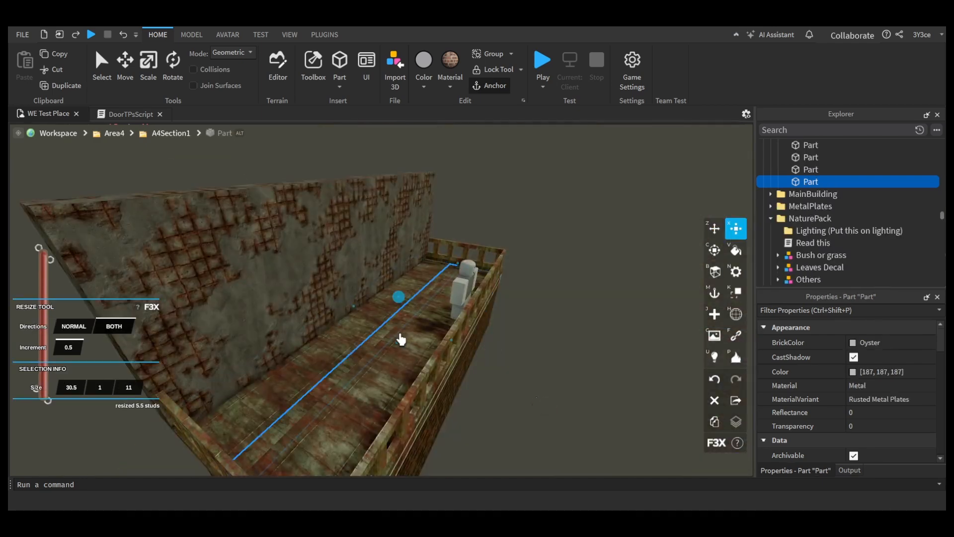
key("z")
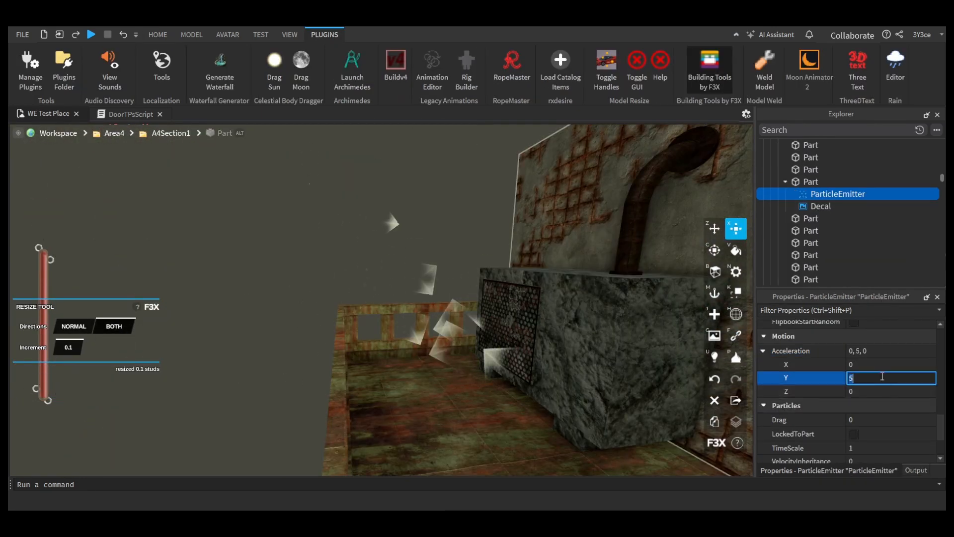
Step: Set the Y acceleration of the air conditioner's ParticleEmitter to 5
key("Return")
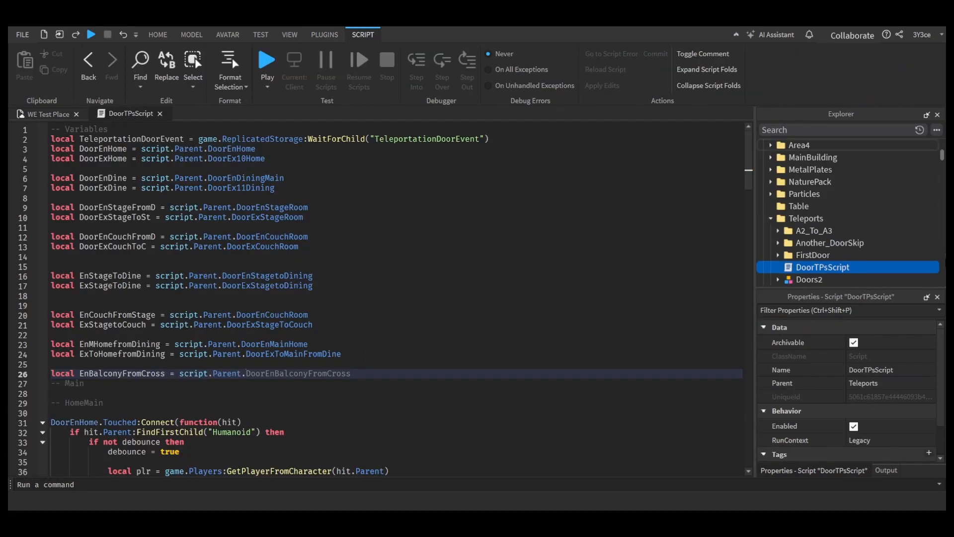
Step: In DoorTPsScript, assign script.Parent.DoorEnBalconyToCrossroads to EnBalconyFromCross and declare ExOnBalc for the balcony exit door
type("DoorEnBalconyFromCross")
scroll(848, 218, "down", 9)
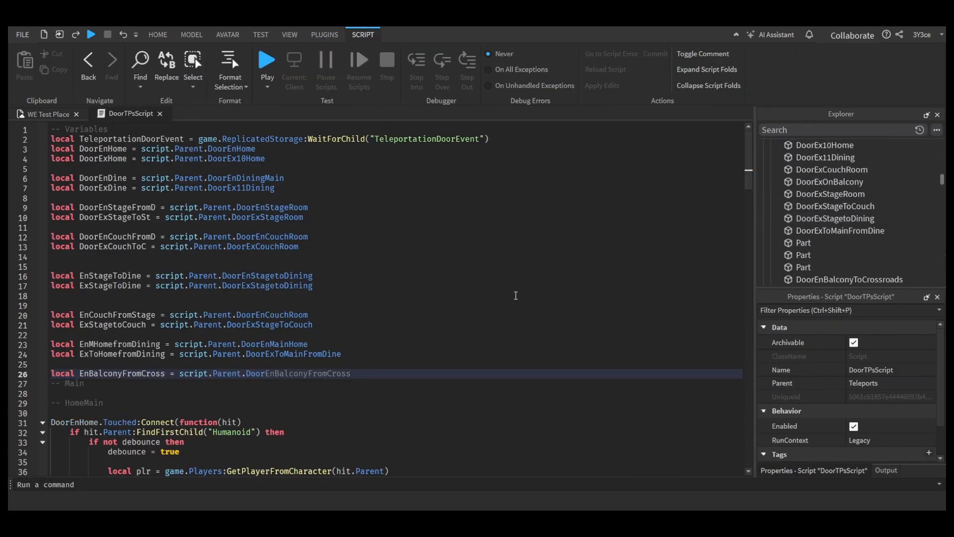
type("ToCrossroads")
key("Return")
type("local ExOnBalc = script.Parent.DoorEx")
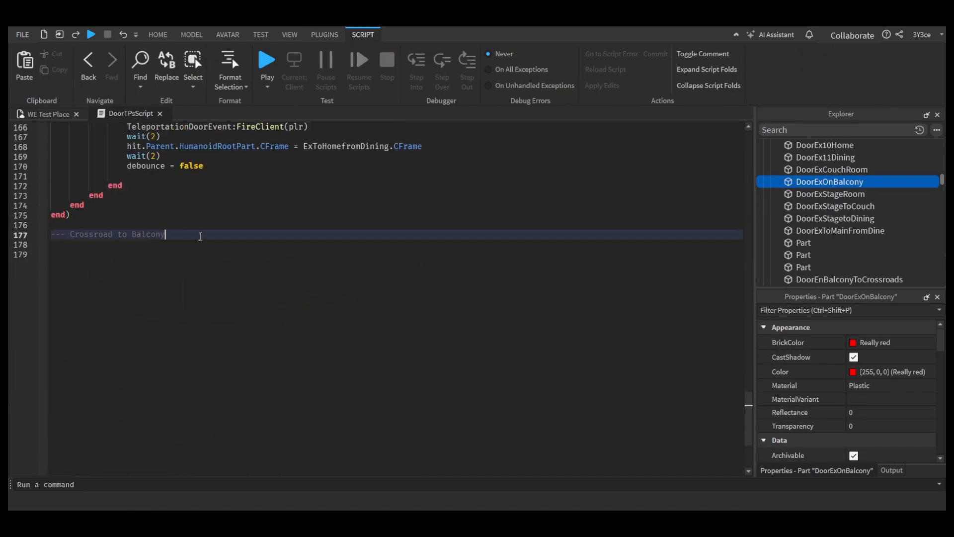
Step: Paste a touch handler under the "Crossroad to Balcony" comment, trigger it from EnBalconyFromCross and set its second wait to 8
type("DoorEnStageFromD.Touched:Connect(function(hit) \tif hit.Parent:FindFirstChild(\"Humanoid\") then \t\tif not debounce then \t\t\tdebounce = true  \t\t\tlocal plr = game.Players:GetPlayerFromCharacter(hit.Parent)  \t\t\tif plr then \t\t\t\tTeleportationDoorEvent:FireClient(plr) \t\t\t\twait(2) \t\t\t\thit.Parent.HumanoidRootPart.CFrame = DoorExStageToSt.CFrame \t\t\t\twait(2) \t\t\t\tdebounce = false  \t\t\tend \t\tend \tend end)")
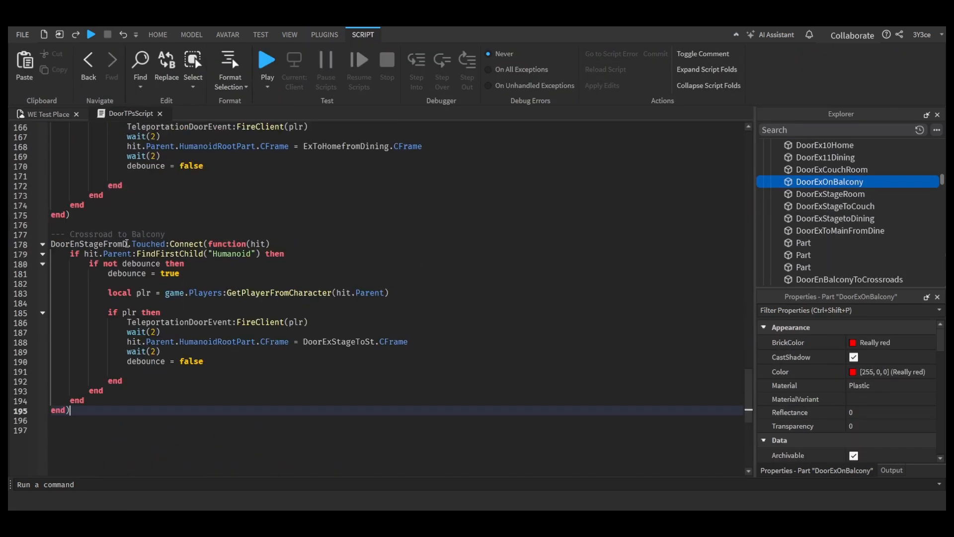
double_click(153, 351)
type("0")
double_click(104, 242)
type("Enbal")
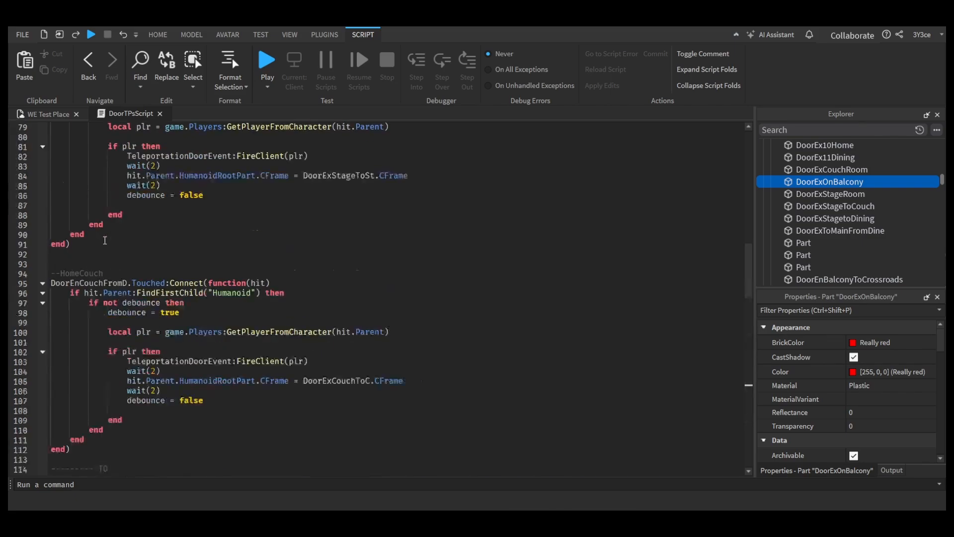
scroll(105, 241, "down", 20)
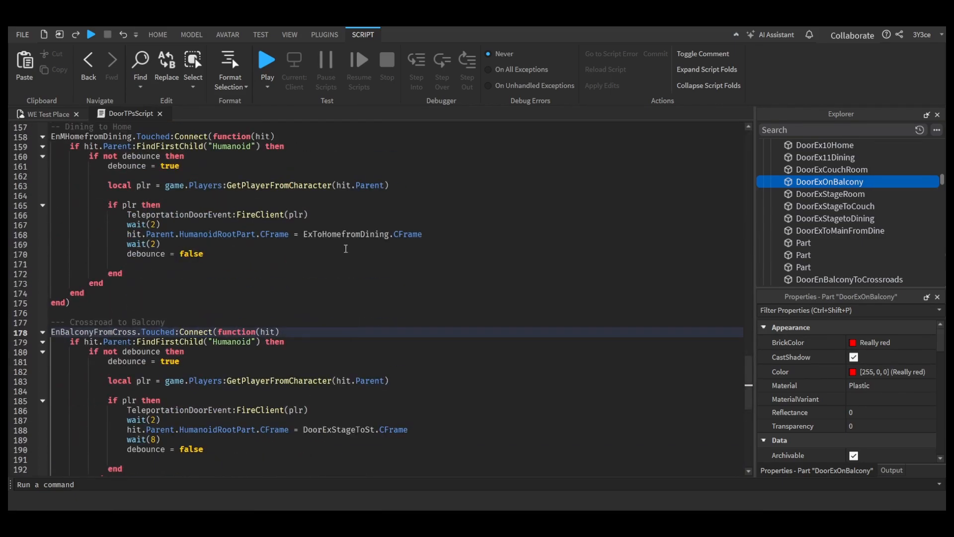
scroll(348, 372, "down", 2)
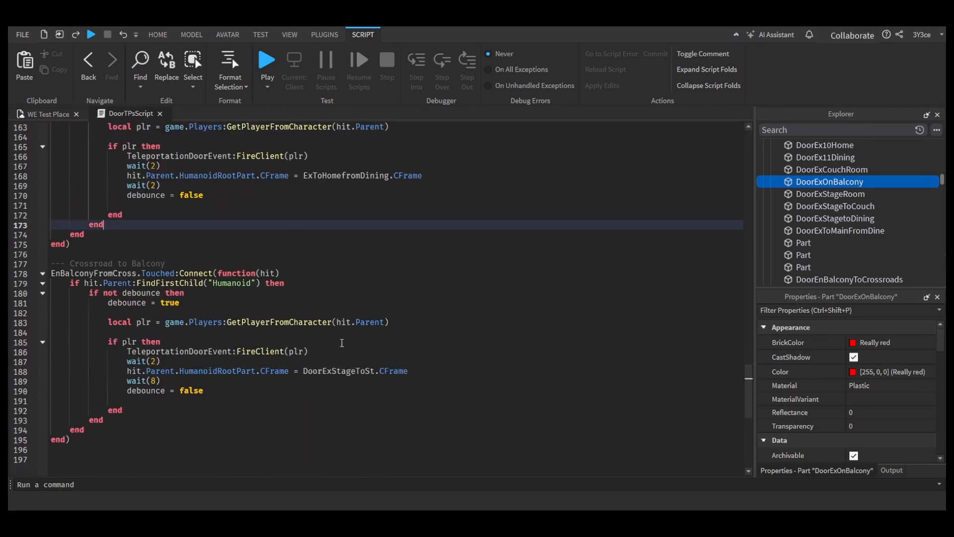
double_click(348, 371)
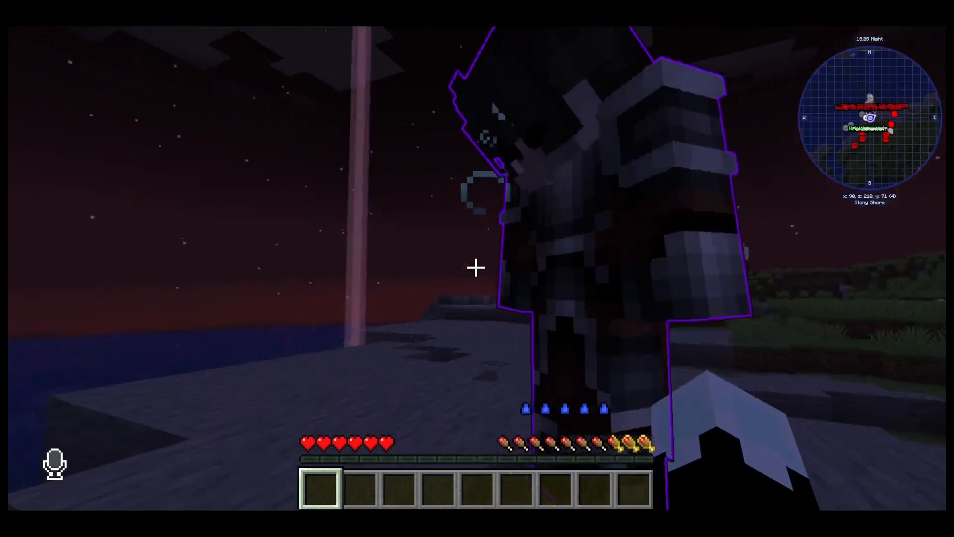
key("F5")
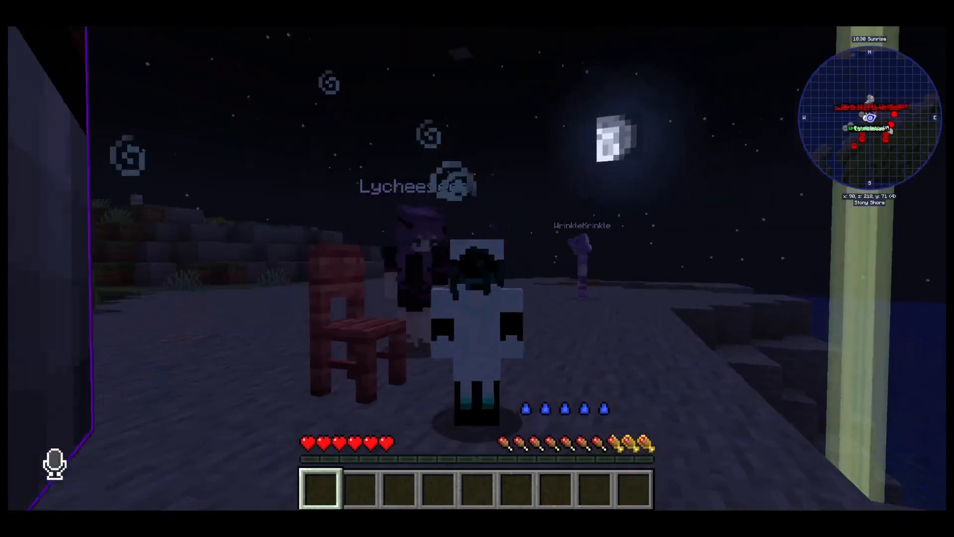
key("a")
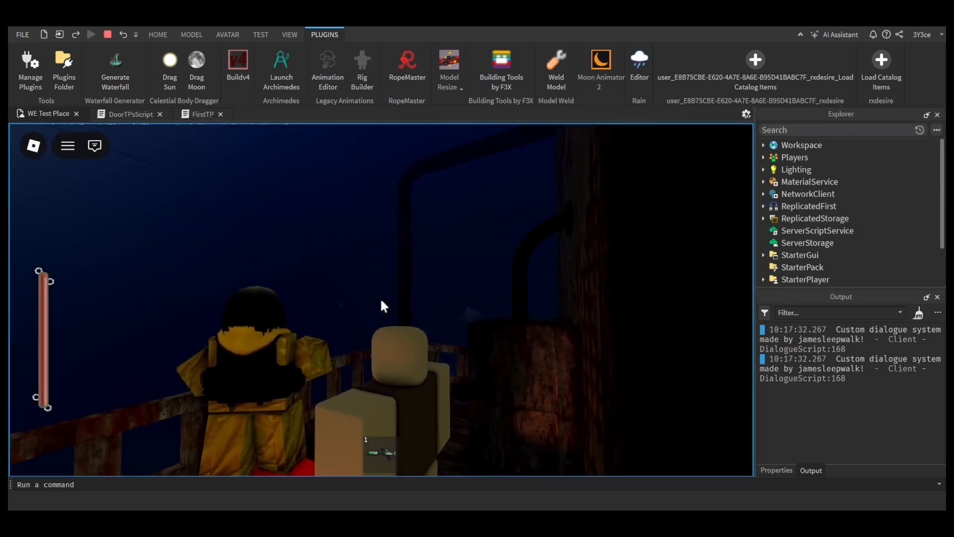
Step: Stop the playtest and look through the door teleport handlers in DoorTPsScript
key("Escape")
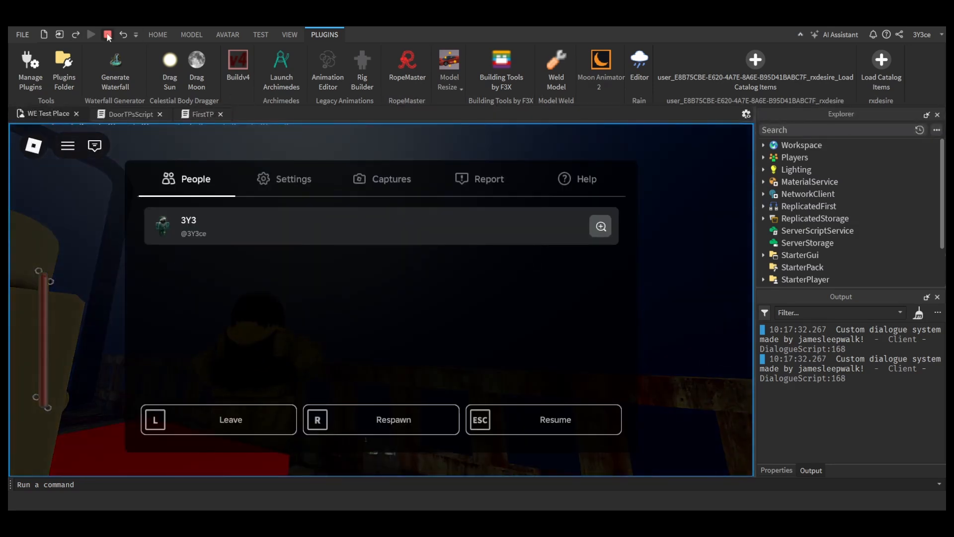
key("shift+F5")
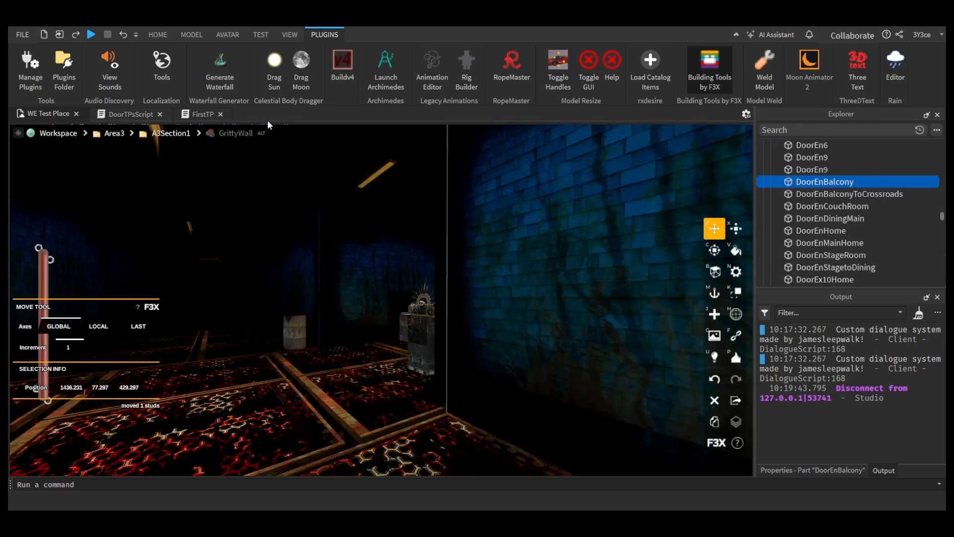
left_click(149, 113)
scroll(417, 342, "down", 18)
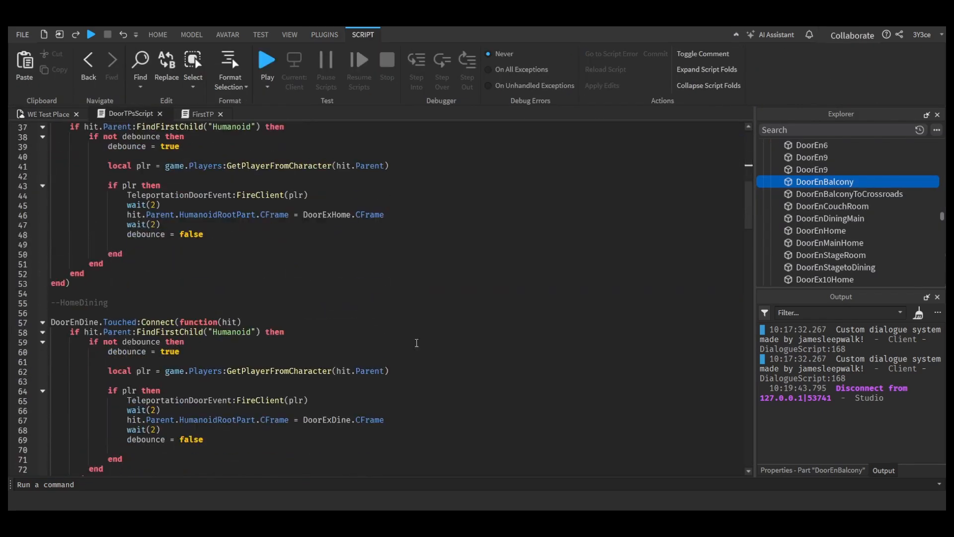
scroll(416, 342, "down", 6)
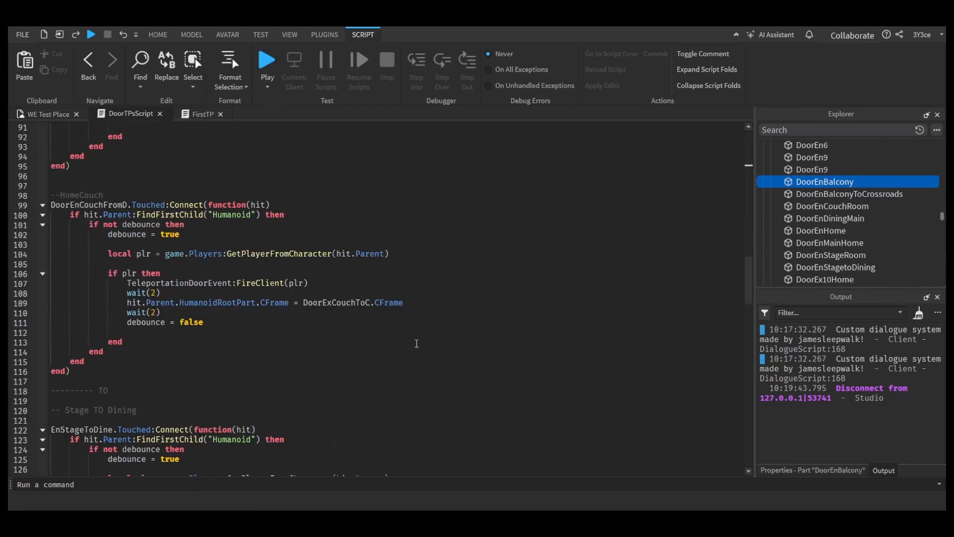
scroll(417, 343, "up", 17)
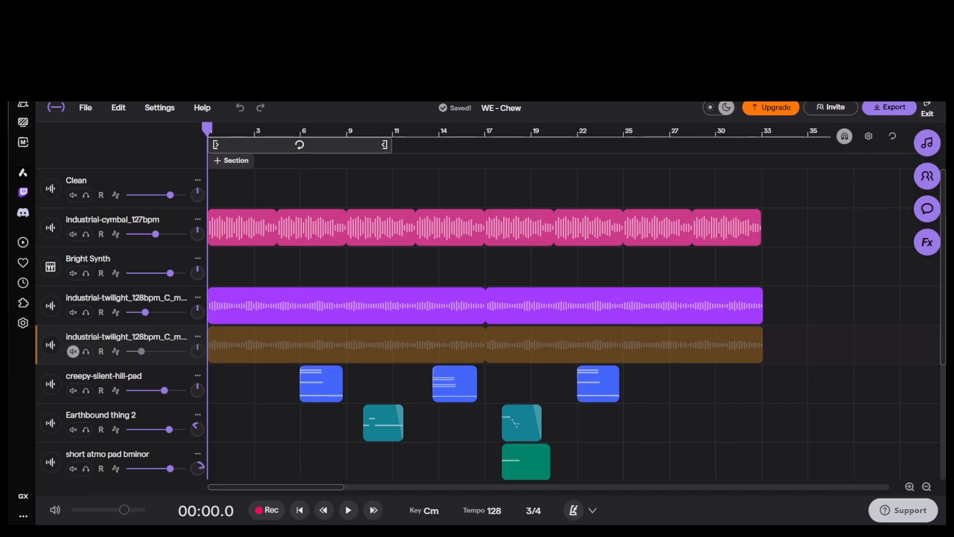
left_click(847, 383)
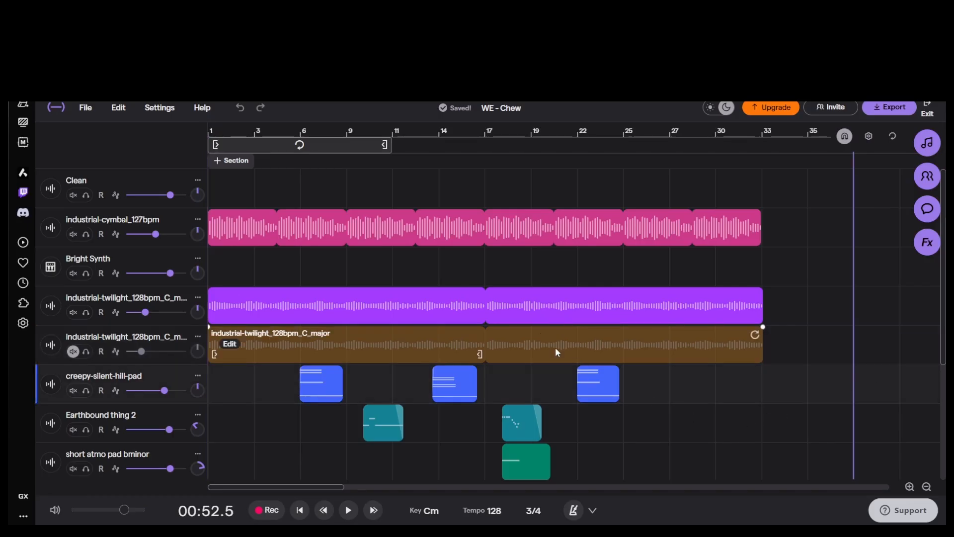
Step: Move the playhead to the start of the "WE - Chew" music project
left_click(208, 129)
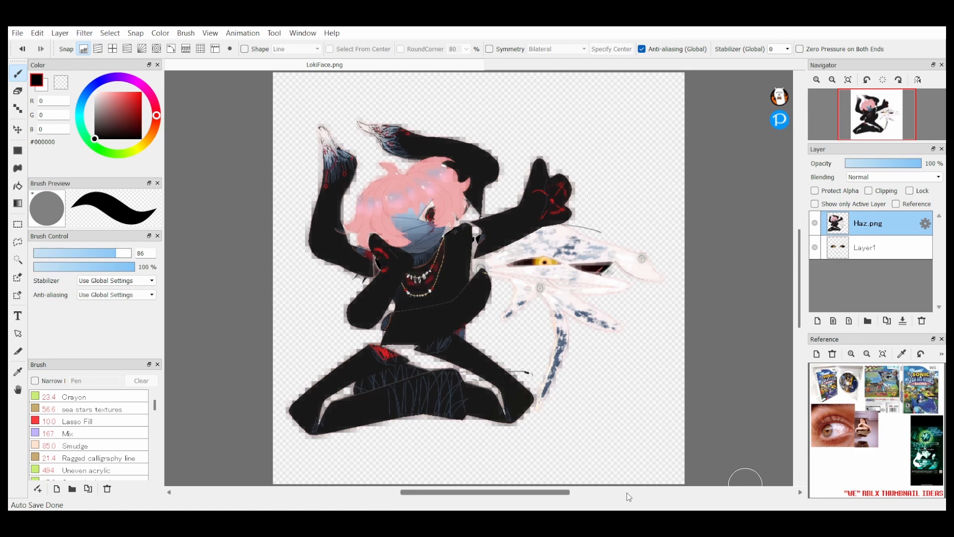
Step: In LokiFace.png, fade Layer1 to 40% opacity, add a new layer above it and hide the Haz.png layer
left_click(865, 243)
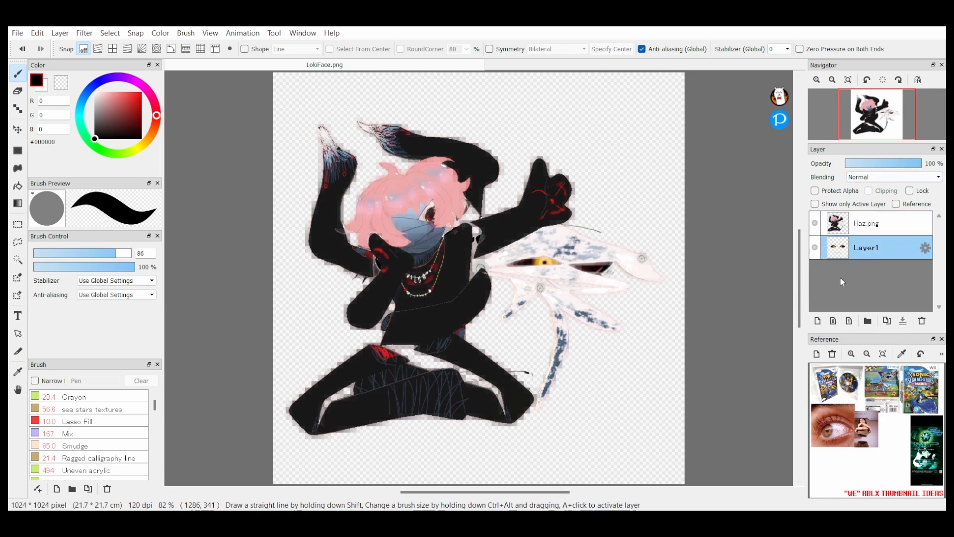
left_click(817, 320)
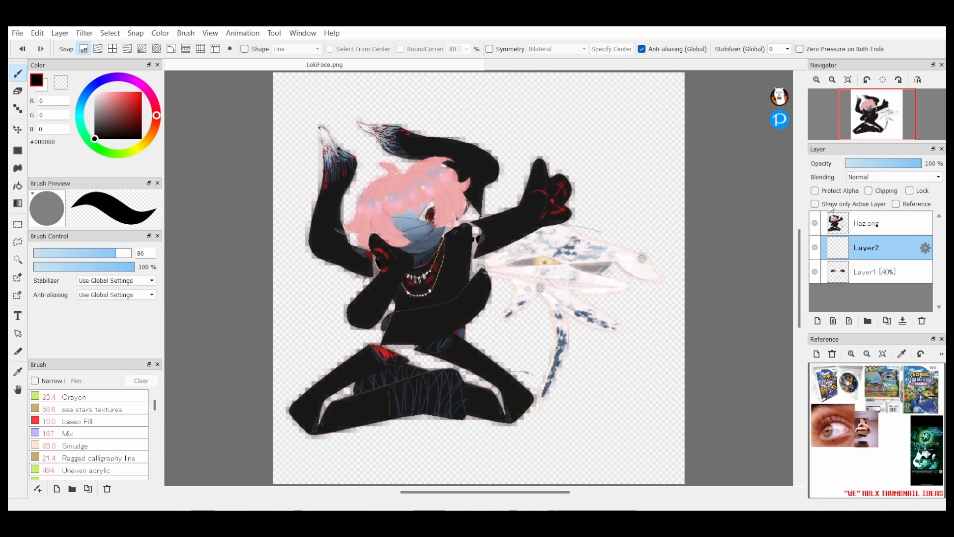
left_click(815, 222)
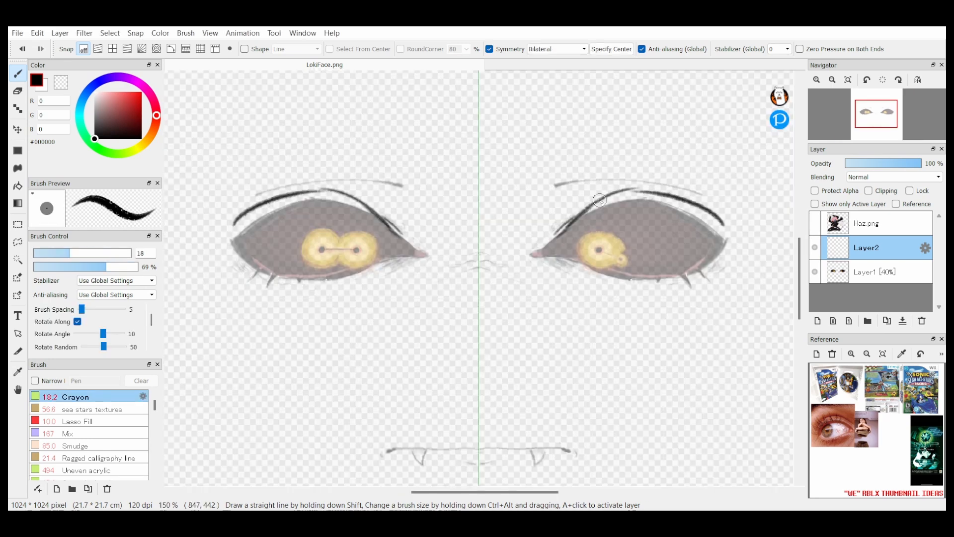
Step: Draw black eye outlines, brows and a mouth over the faded face using bilateral symmetry, and hide the Layer1 guide
mouse_move(720, 221)
left_mouse_down()
mouse_move(550, 244)
mouse_move(616, 269)
mouse_move(718, 226)
mouse_move(647, 268)
left_mouse_up()
mouse_move(569, 451)
left_mouse_down()
mouse_move(522, 446)
mouse_move(575, 454)
left_mouse_up()
mouse_move(539, 202)
left_mouse_down()
mouse_move(639, 154)
mouse_move(684, 159)
left_mouse_up()
left_click_drag(569, 214, 649, 178)
mouse_move(553, 221)
left_mouse_down()
mouse_move(590, 183)
mouse_move(567, 219)
mouse_move(641, 180)
mouse_move(721, 216)
left_mouse_up()
left_click(814, 272)
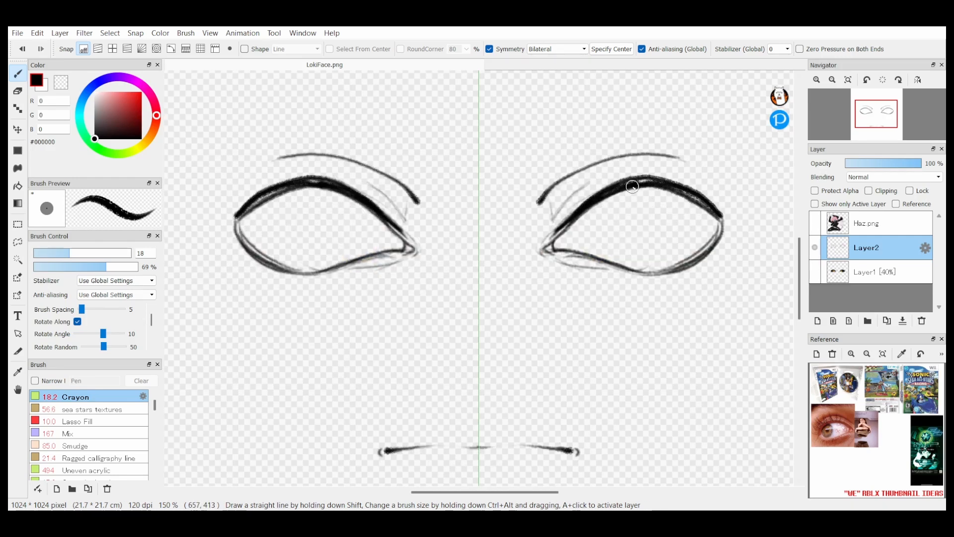
Step: Thicken the upper lid lines and refine the mouth and eye corners with the Crayon brush, reducing its size to 11.2
left_click_drag(638, 183, 720, 216)
left_click(55, 253)
left_click_drag(481, 451, 558, 448)
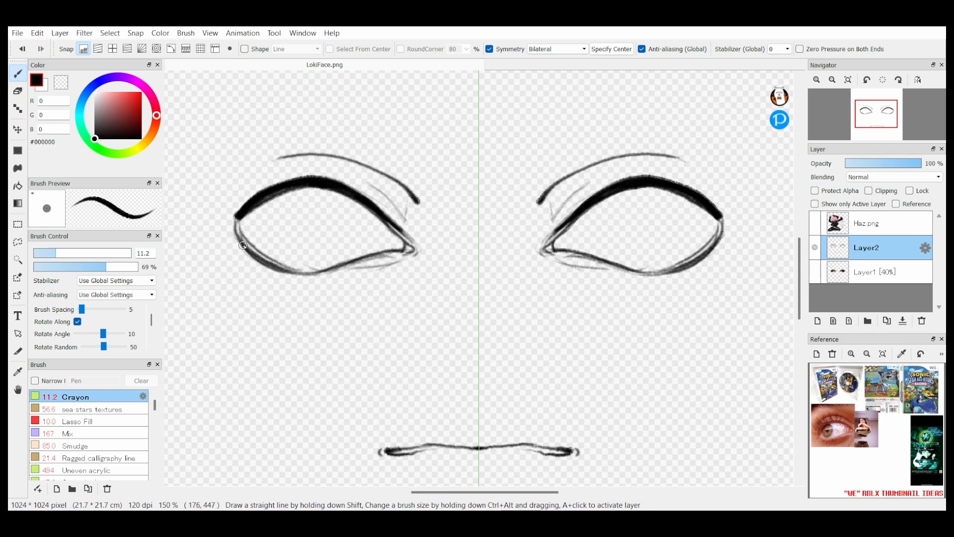
left_click_drag(243, 245, 268, 273)
left_click_drag(592, 193, 551, 232)
left_click_drag(563, 220, 542, 236)
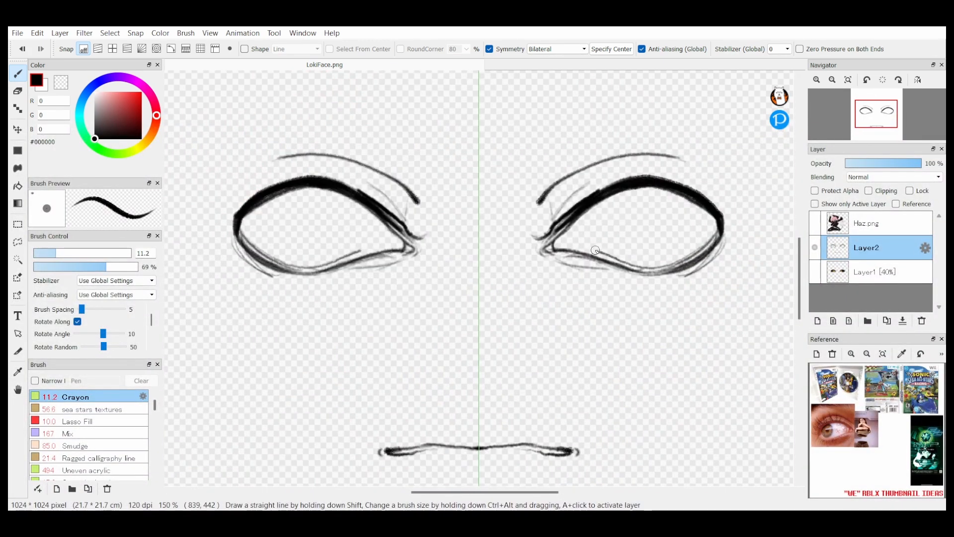
Step: On a new layer, fill dark red #500000 irises inside both eyes using Lasso Fill with symmetry
key("ctrl+shift+n")
left_click(141, 123)
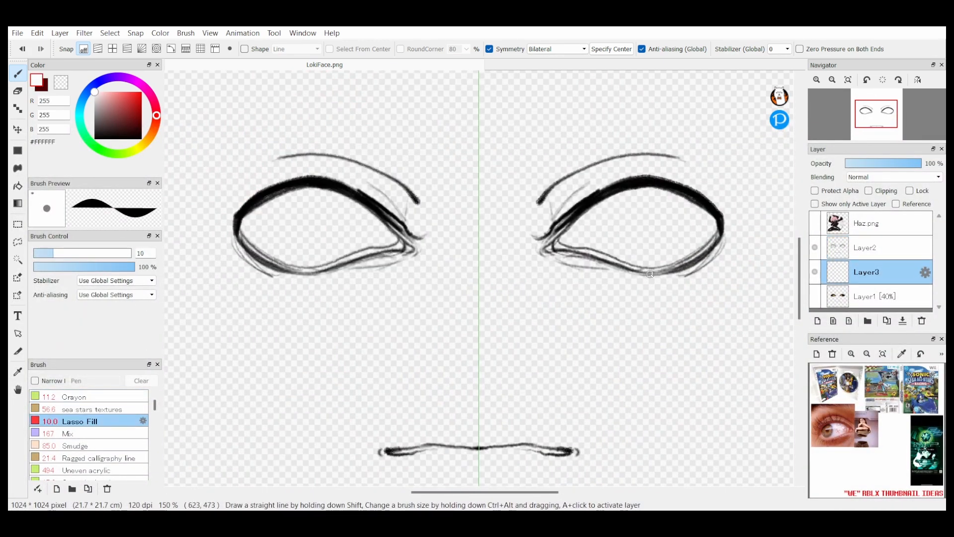
left_click_drag(650, 274, 647, 273)
left_click(142, 111)
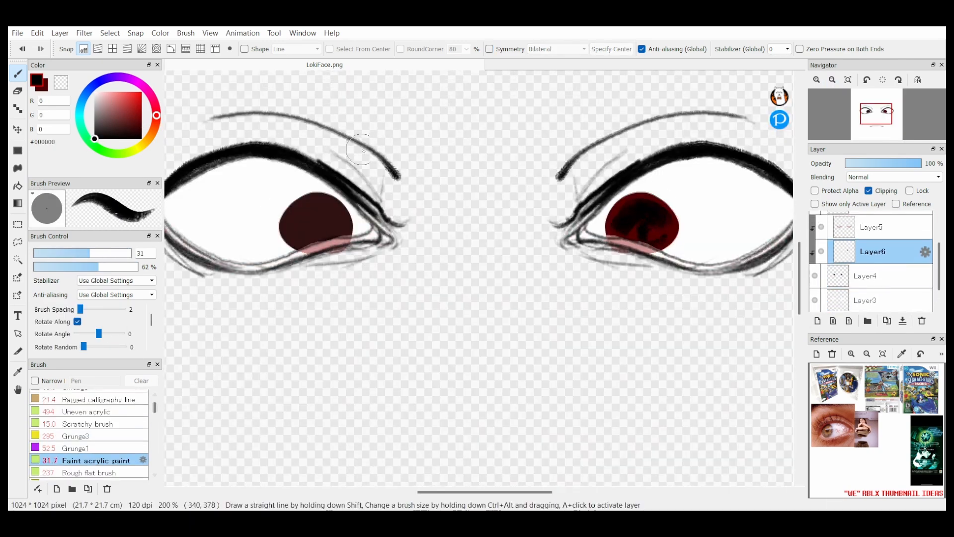
Step: Paint pale pink highlights and texture on the red iris with the Faint acrylic paint, Uneven acrylic and Scratchy brushes
left_click_drag(642, 242, 621, 243, "ctrl+alt")
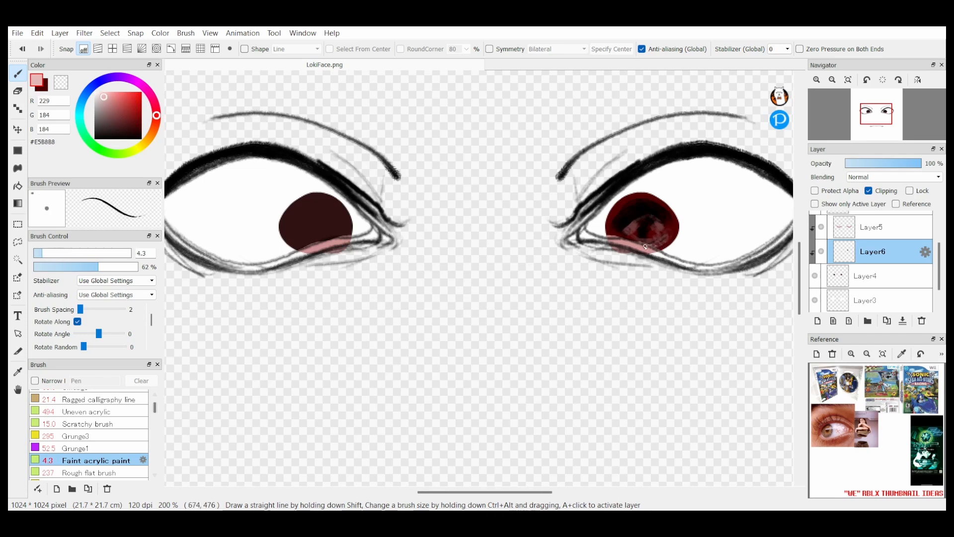
left_click(86, 411)
left_click_drag(124, 253, 44, 254)
left_click(91, 424)
left_click_drag(644, 226, 665, 224, "ctrl+alt")
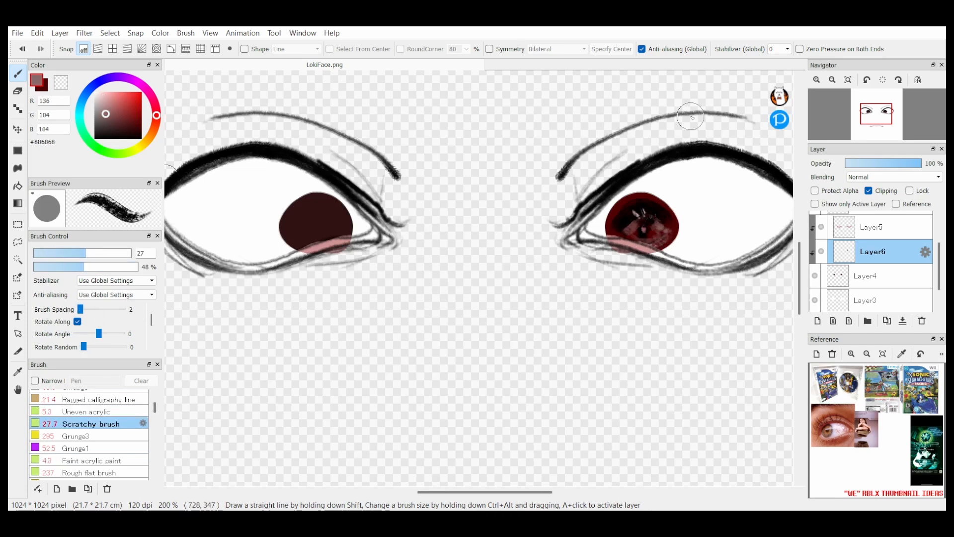
Step: Flip the canvas view and paint grey-blue texture and pale highlights on the plain iris, then restore the view
left_click(97, 83)
left_click(98, 118)
key("h")
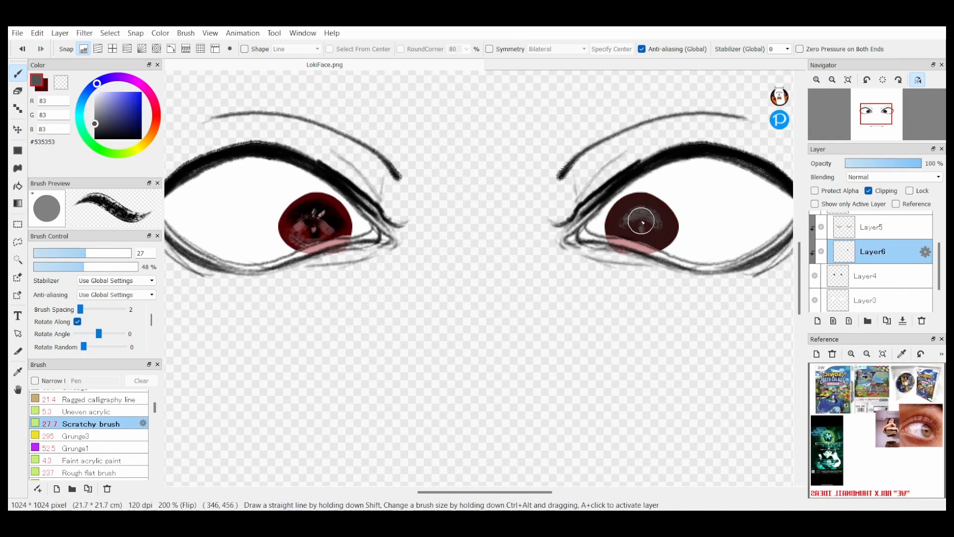
left_click(128, 471)
mouse_move(661, 214)
left_mouse_down("ctrl+alt")
mouse_move(639, 213)
mouse_move(642, 229)
mouse_move(652, 211)
mouse_move(621, 195)
mouse_move(642, 230)
left_mouse_up("ctrl+alt")
left_click(97, 460)
right_click(651, 211)
left_click(918, 79)
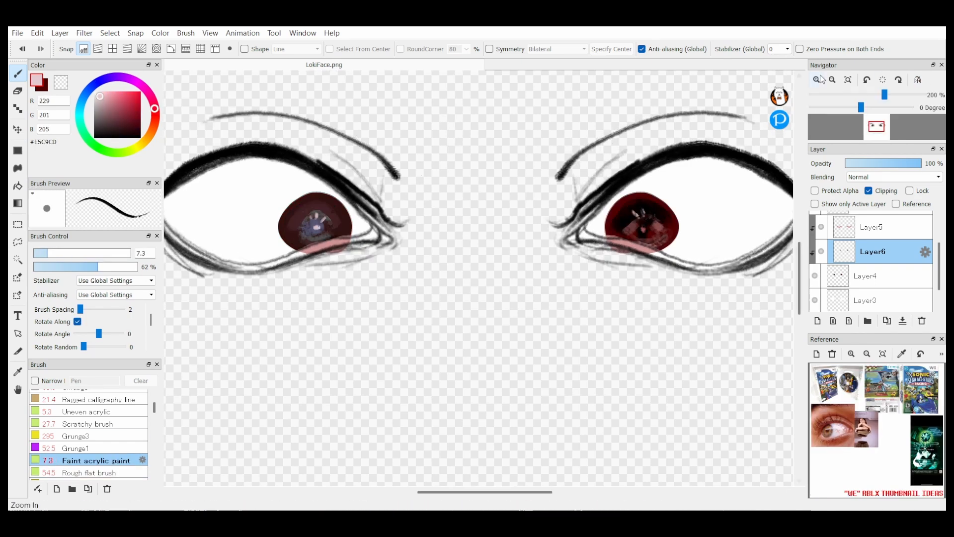
Step: Merge the iris shading on Layer6 down into Layer4 and clip the merged layer to the eye shape
left_click(832, 79)
left_click(832, 80)
left_click(903, 321)
left_click(868, 191)
Step: Duplicate Layer3 and shade the eye whites on the copy with the Crayon brush in dusty pink #91696F
left_click(883, 302)
left_click(887, 321)
left_click(869, 191)
left_click(106, 112)
scroll(90, 432, "up", 2)
left_click(80, 397)
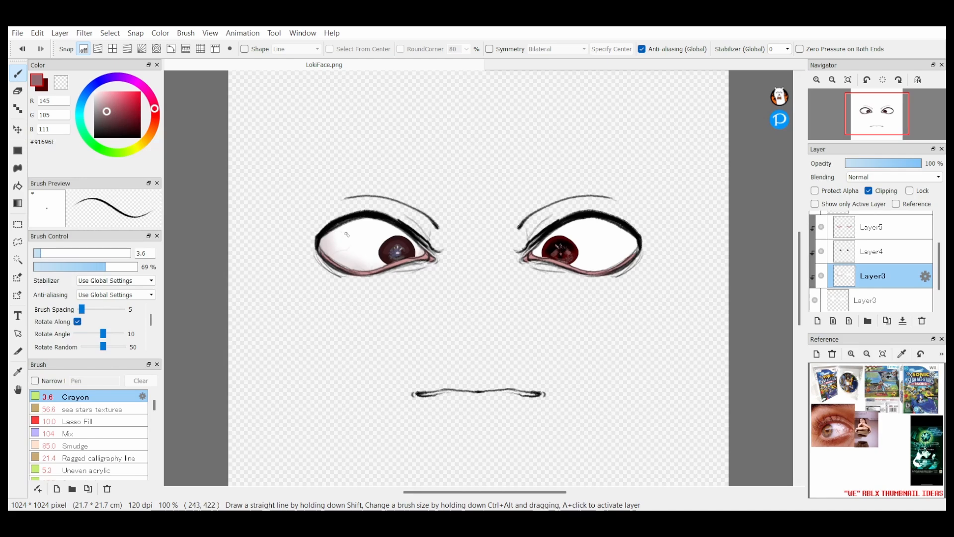
Step: Nudge the irises on Layer4 slightly upward, and return to the brush on the clipped Layer3
left_click(872, 252)
left_click(18, 130)
left_click_drag(565, 320, 565, 317)
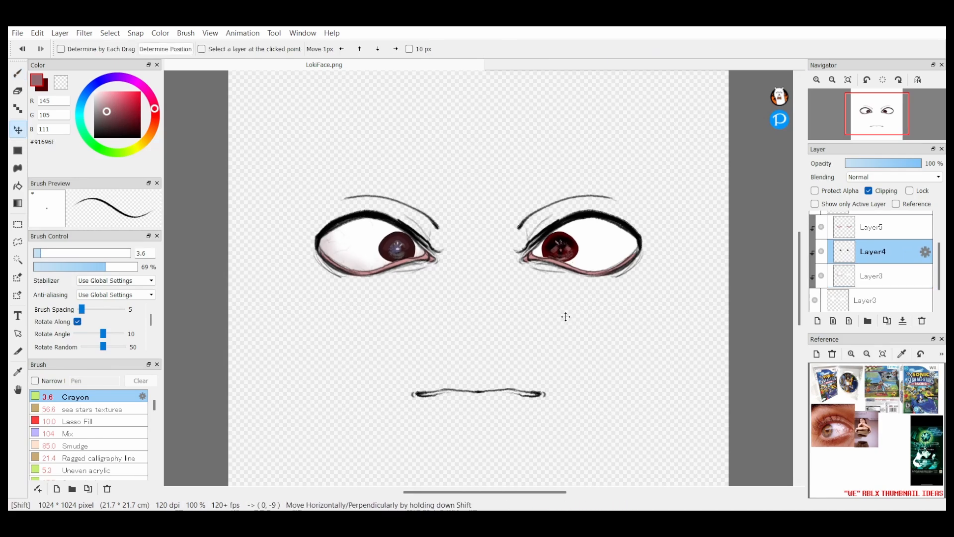
left_click(873, 276)
left_click(18, 74)
Step: On a new clipped layer, shade the upper eye whites symmetrically with Crayon size 130 in #27445C and blend with the Mix brush
left_click(817, 321)
scroll(859, 224, "up", 1)
left_click_drag(873, 305, 873, 246)
left_click(83, 98)
left_click(121, 121)
left_click(127, 253)
left_click(490, 49)
left_click_drag(542, 234, 638, 236)
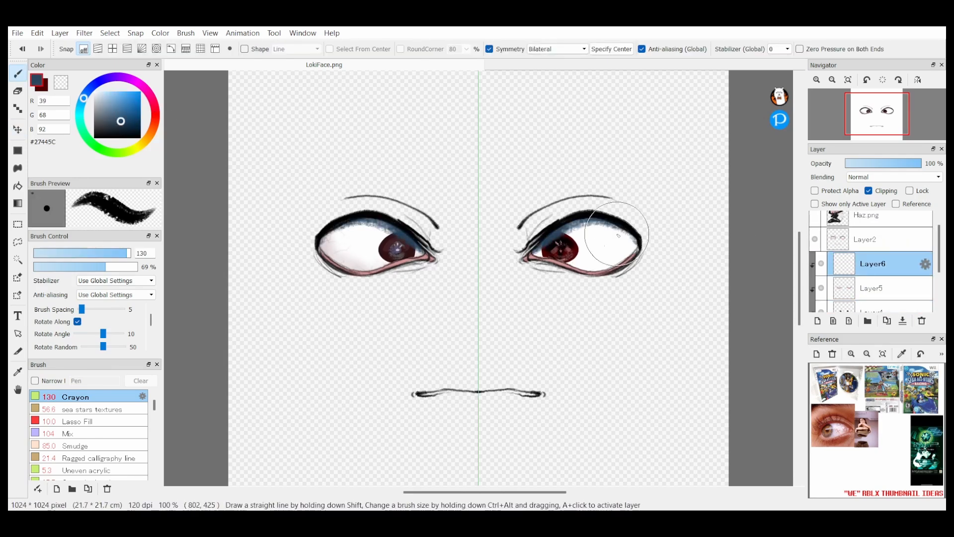
left_click(68, 434)
mouse_move(552, 233)
left_mouse_down()
mouse_move(631, 236)
mouse_move(619, 244)
left_mouse_up()
Step: Add a new layer and paint white #FFFFFF highlights on the irises with the Crayon brush at size 9.3, without symmetry
left_click(817, 321)
left_click(489, 49)
left_click(94, 91)
left_click(75, 397)
left_click(52, 253)
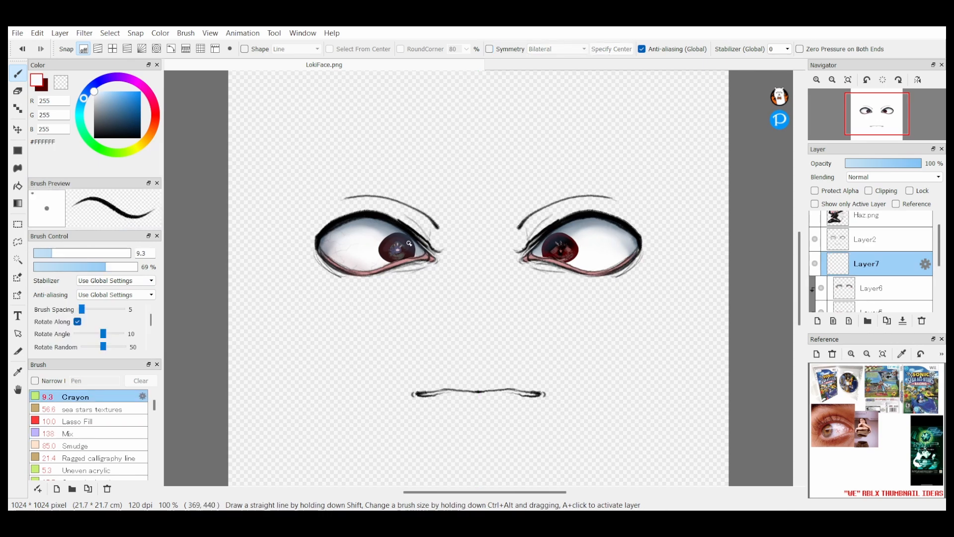
Step: Add a new clipped layer beneath Layer3 and set the Crayon brush to size 7.8
scroll(919, 251, "down", 3)
left_click(873, 300)
left_click(818, 321)
left_click(869, 191)
left_click(67, 253)
scroll(479, 464, "up", 2)
left_click(48, 253)
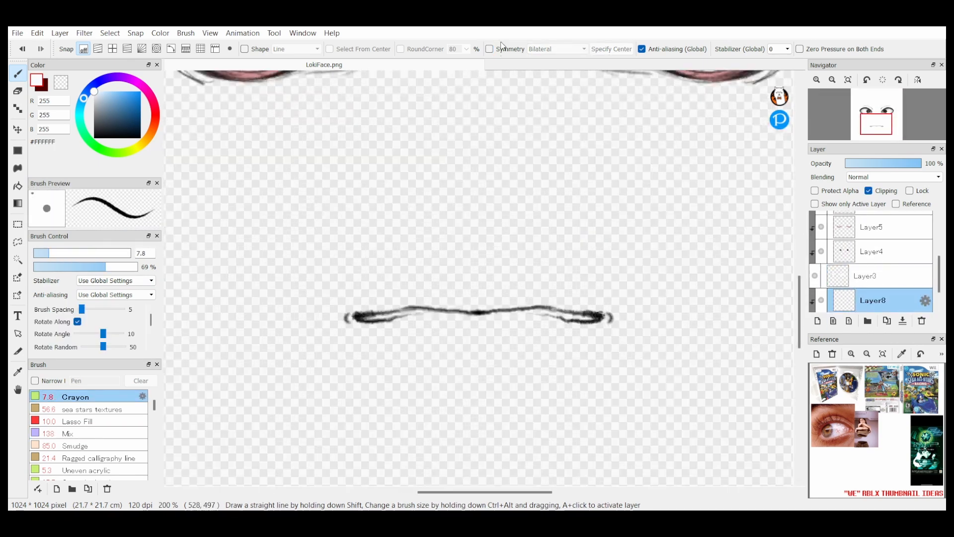
Step: Try moving the new layer below Layer1 with symmetry switched on, and undo the move
left_click(490, 49)
scroll(547, 309, "down", 2)
left_click_drag(867, 276, 866, 304)
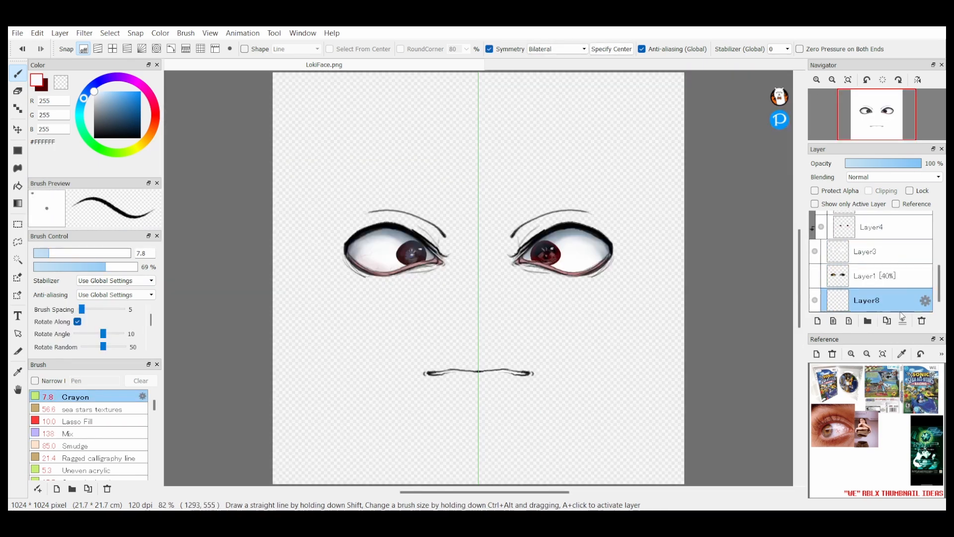
key("ctrl+z")
left_click(490, 50)
Step: Fill the whole canvas on Layer8 with a tan #AC8D7C rectangle as the skin base, and add another layer
left_click(154, 126)
left_click(109, 117)
left_click(18, 150)
scroll(353, 262, "down", 1)
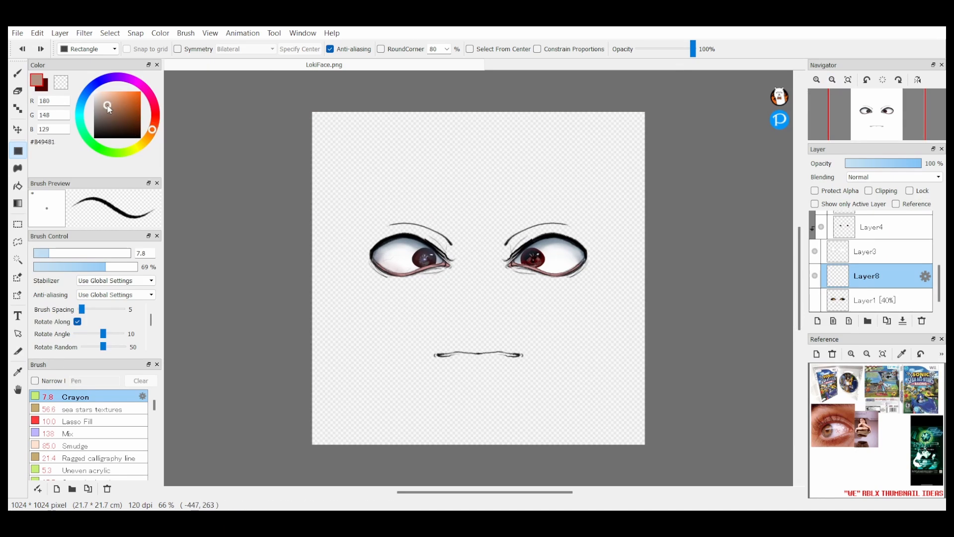
left_click(107, 107)
left_click_drag(307, 105, 650, 448)
left_click(816, 80)
left_click(833, 79)
left_click(816, 79)
left_click(817, 80)
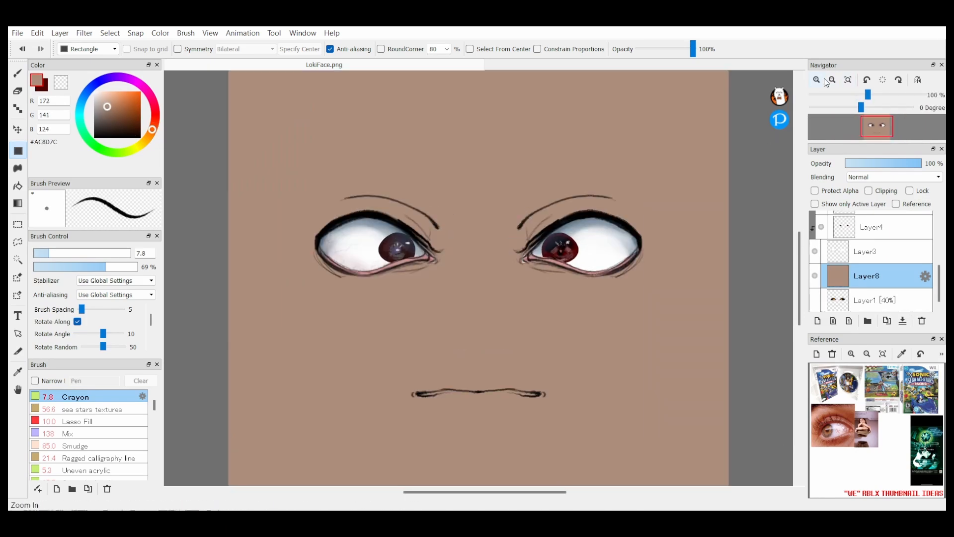
left_click(818, 321)
left_click_drag(939, 278, 934, 285)
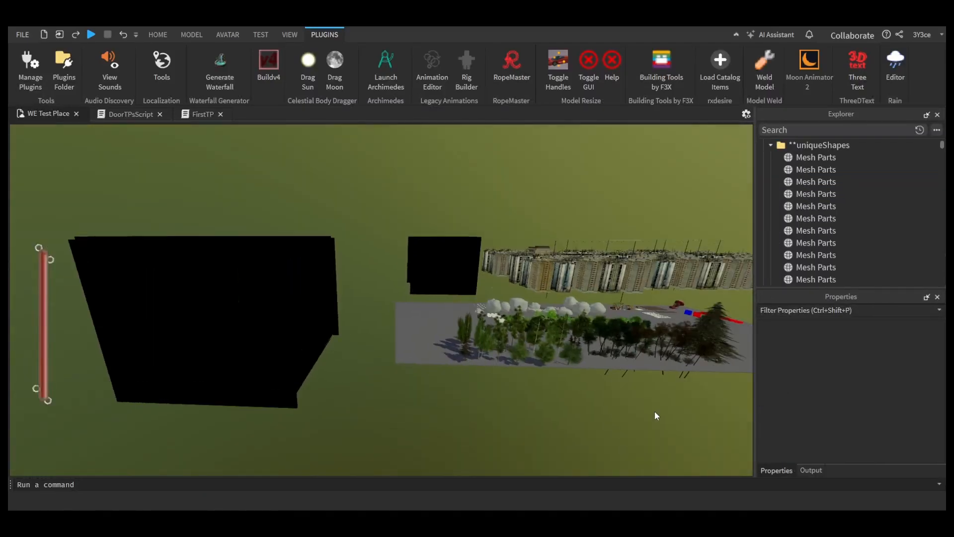
left_click(815, 146)
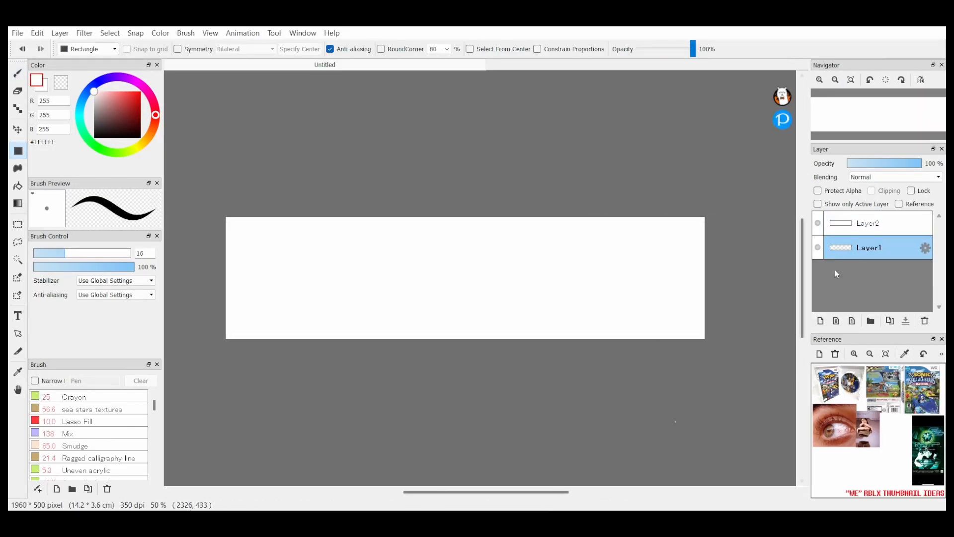
Step: Outline the 1960 × 500 pixel canvas with a black border on Layer1, using the 10 Pen with grid snap and symmetry
left_click(851, 228)
left_click(17, 73)
scroll(94, 419, "down", 3)
left_click(113, 49)
left_click(489, 48)
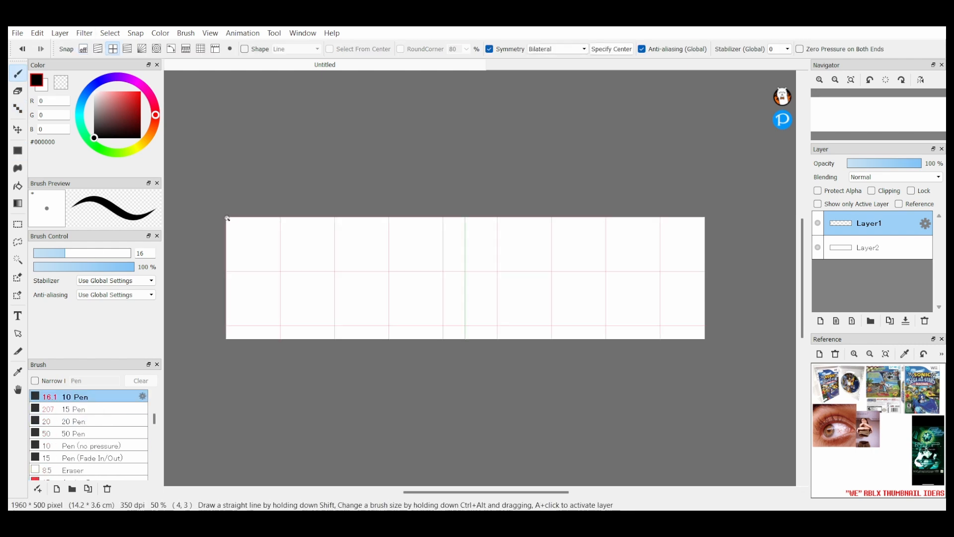
left_click_drag(228, 218, 228, 339)
left_click(558, 49)
left_click(542, 68)
left_click_drag(228, 219, 704, 219)
Step: Divide the box with thin black lines at pen size 6.8, one full-width horizontal and one vertical in the upper row
left_click(490, 49)
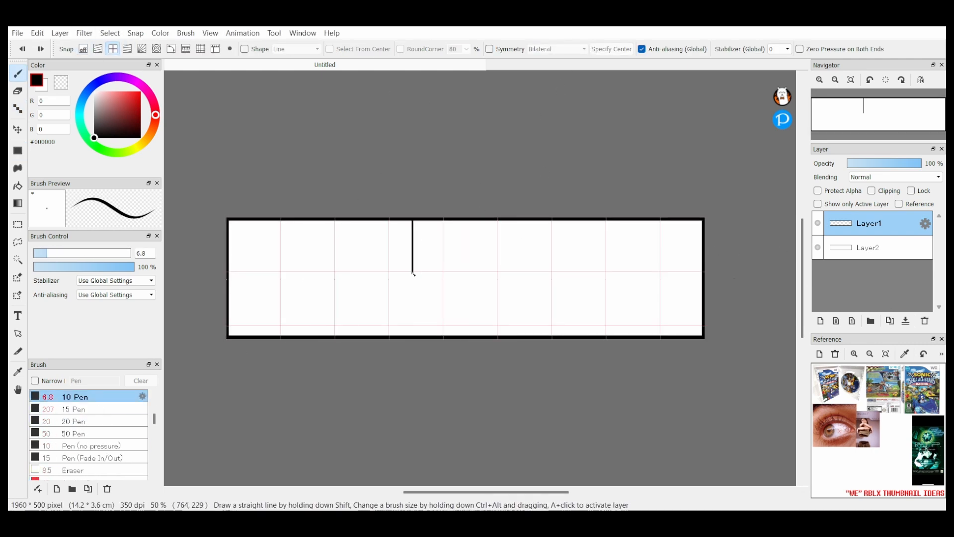
left_click_drag(228, 273, 702, 273)
key("v")
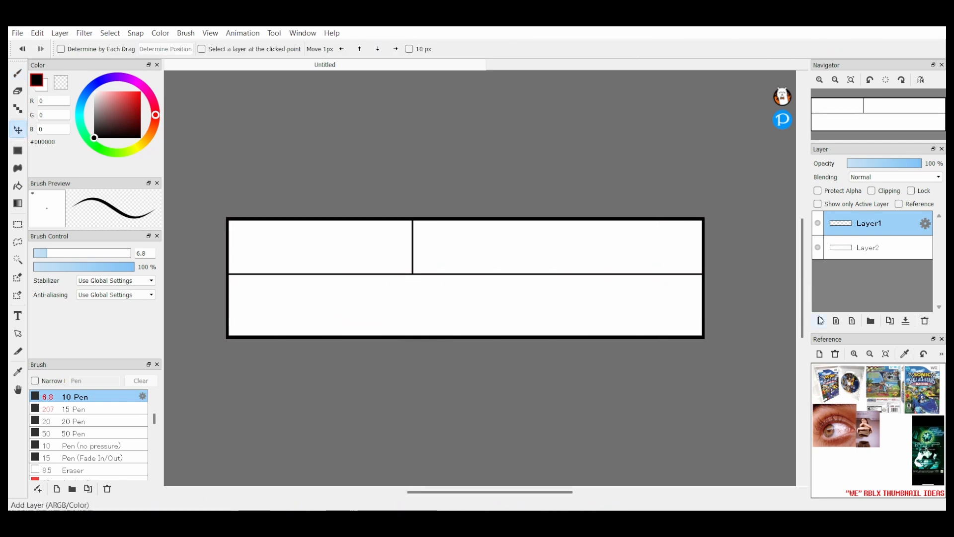
Step: Add a new layer and place the text "Rii - 13" in the upper-left cell of the box
left_click(820, 320)
key("t")
left_click(266, 238)
type("Rii - 13")
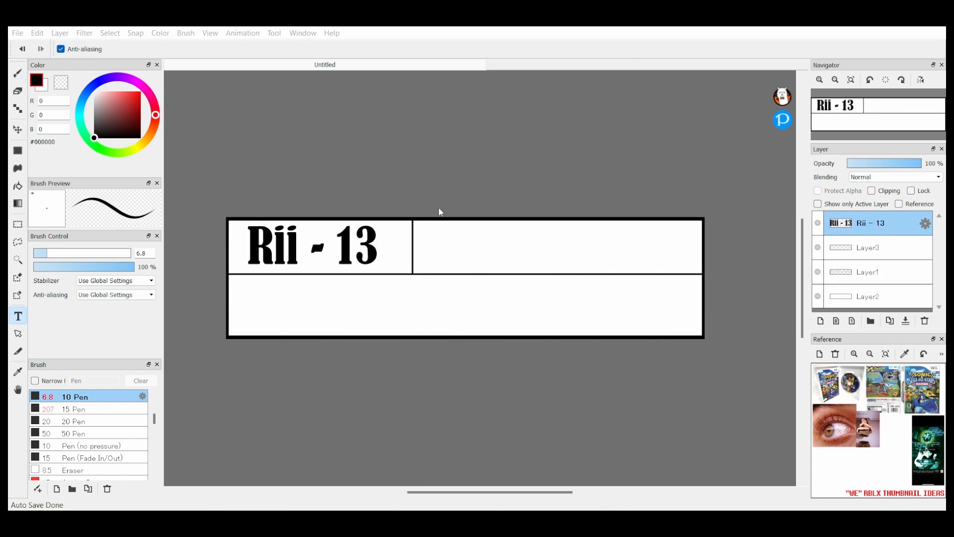
Step: Change the text to "Rii-13" in a wide slab font and fit it into its cell
left_click_drag(439, 248, 422, 249)
key("BackSpace")
left_click(916, 227)
left_click(613, 236)
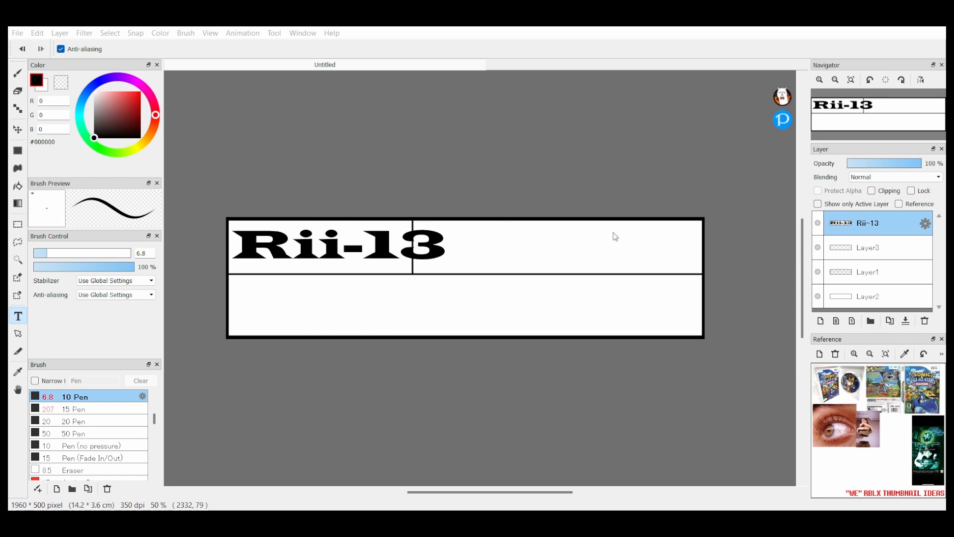
left_click_drag(299, 237, 297, 245)
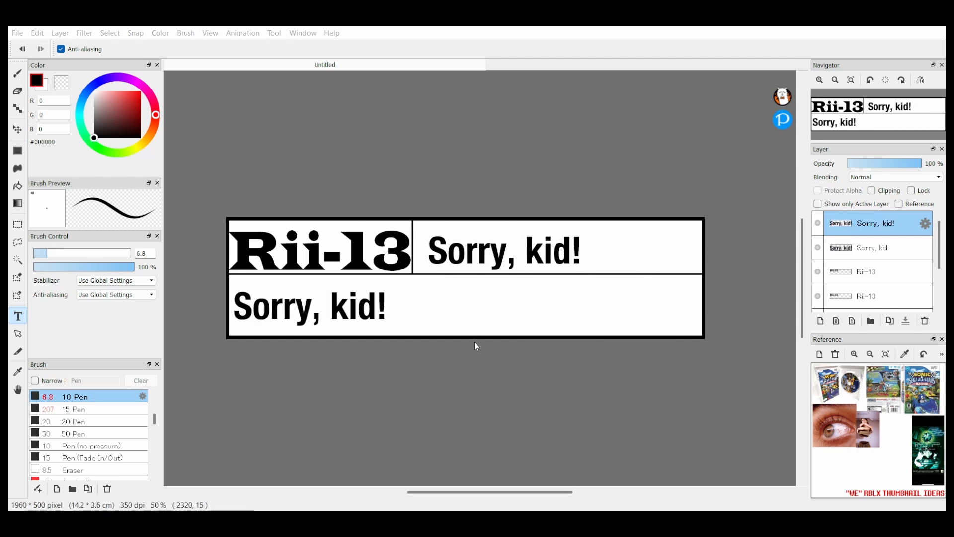
Step: Add the tagline text "Fears, Cheers, with Gears turning! Don't make me get the hammer!" to the label
type("Fears, Cheers, with Gears going")
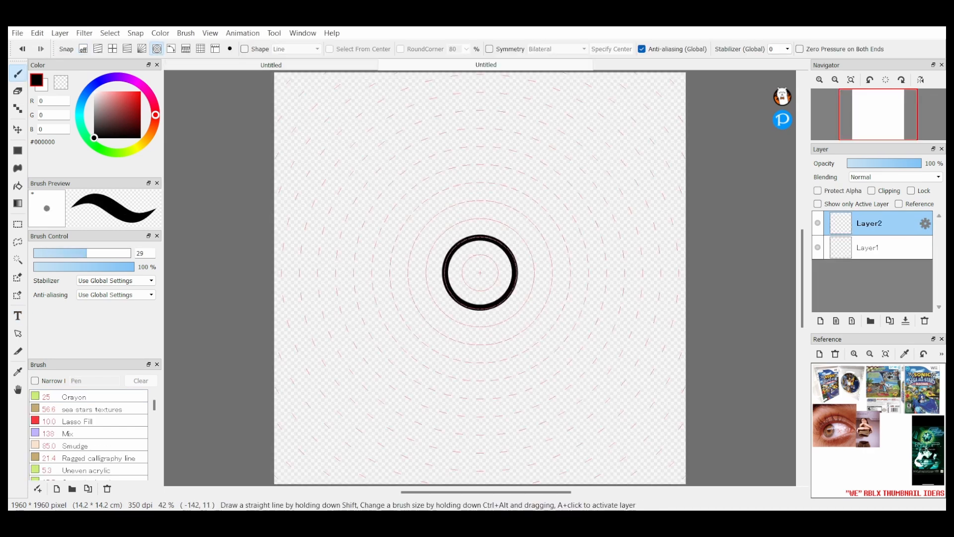
Step: Stretch the black circle into a wide oval eye outline and draw the short diagonal lash lines beneath it
left_click(736, 491)
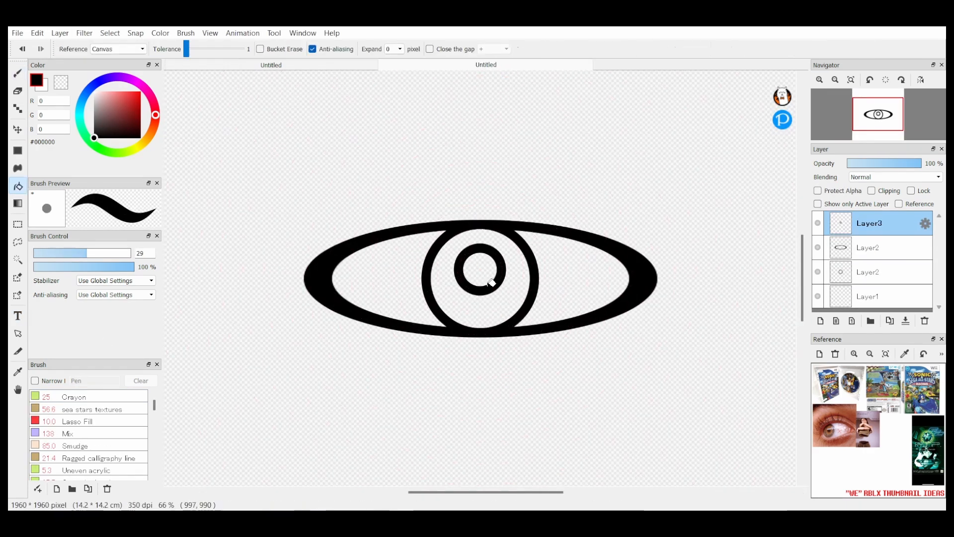
left_click(83, 49)
left_click_drag(595, 333, 611, 350)
Step: Duplicate the oval eye outline, shrink the copy and place it above the eye like a halo
left_click(867, 248)
left_click(890, 321)
left_click(17, 129)
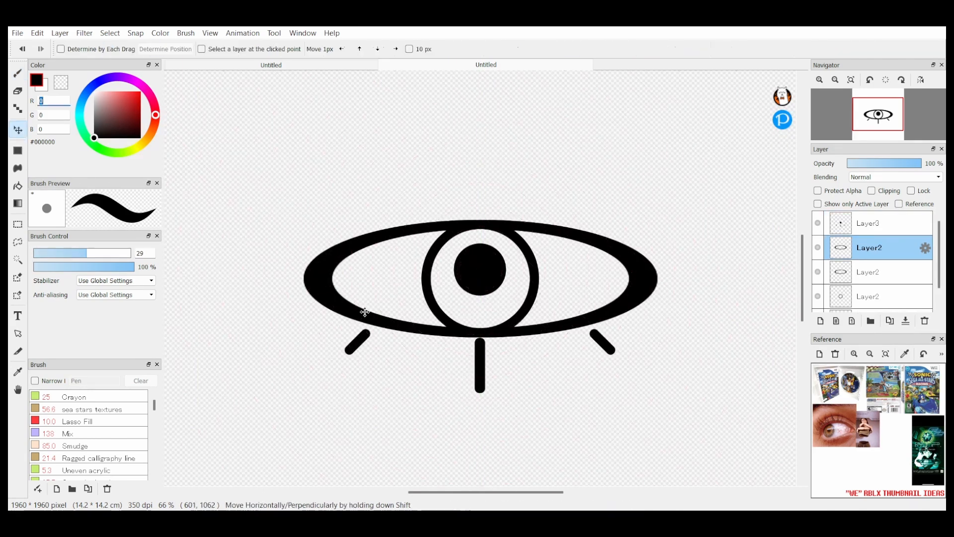
left_click_drag(362, 313, 363, 190)
left_click(760, 491)
left_click(760, 491)
left_click_drag(641, 144, 641, 187)
Step: On a new layer, paint a white mark inside the black pupil with brush size 19 and symmetry
left_click(18, 73)
left_click(45, 87)
left_click(868, 223)
left_click(821, 321)
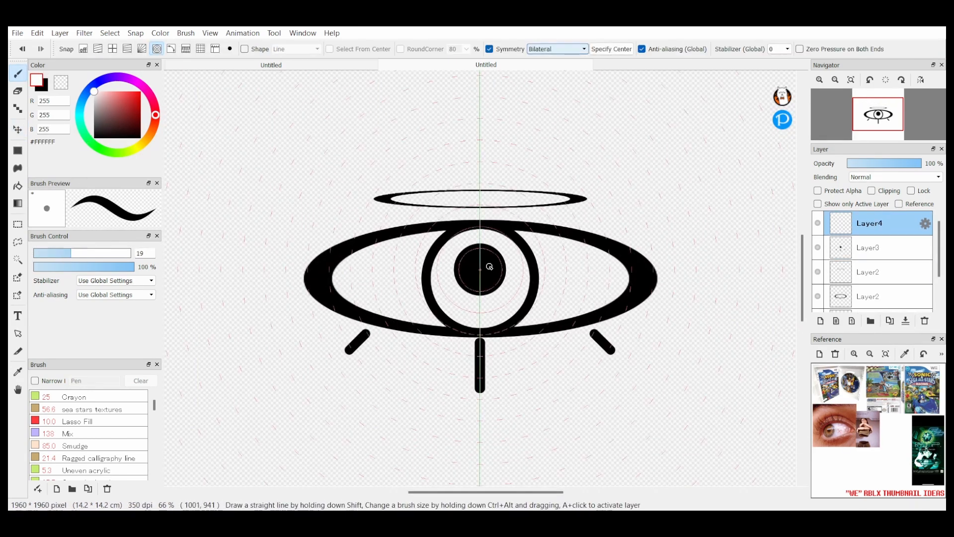
left_click(71, 253)
left_click(113, 49)
left_click_drag(480, 253, 484, 273)
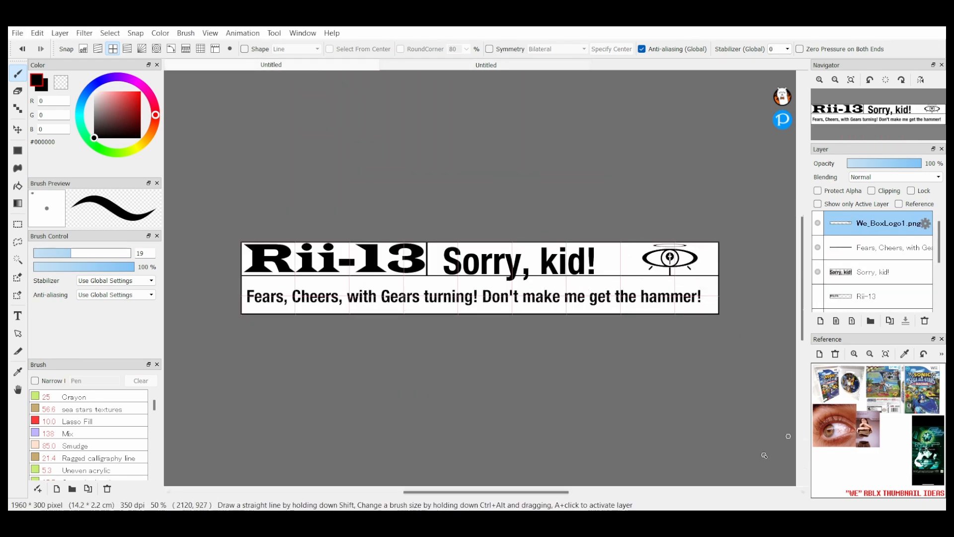
Step: Try replacing the label's "Sorry, kid!" text with "Take your wuiz"
left_click(888, 272)
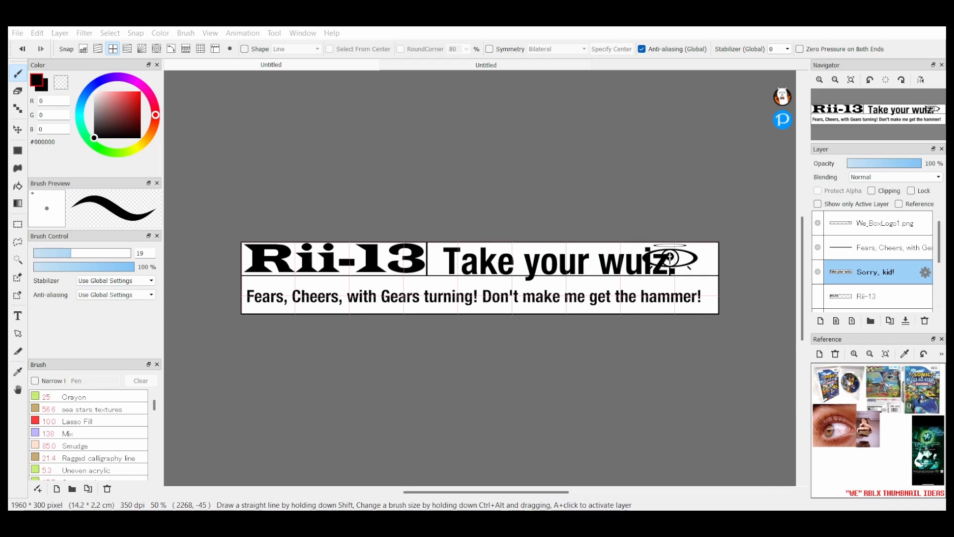
left_click(408, 150)
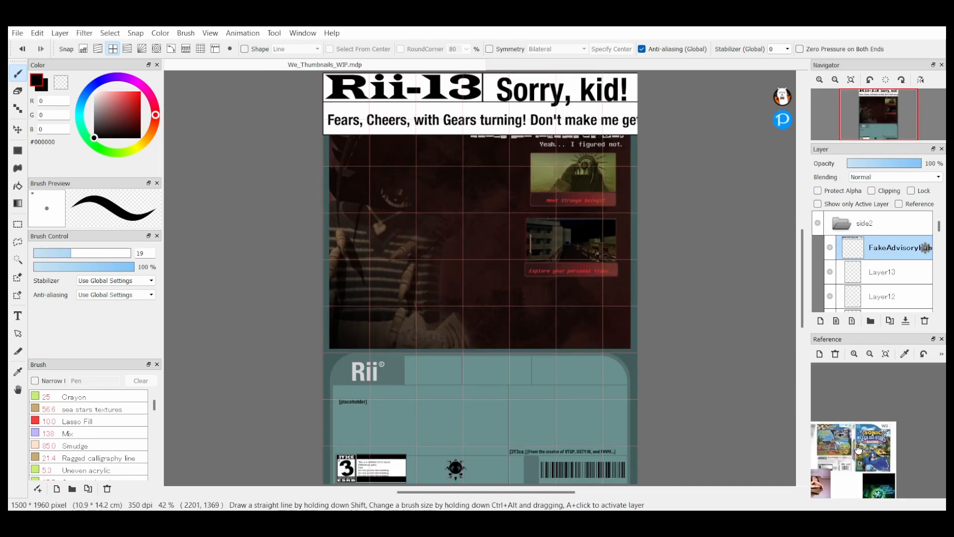
Step: In We_Thumbnails_WIP.mdp, scale down the FakeAdvisoryLabel image and place it in the teal header beside the Rii logo
key("ctrl+t")
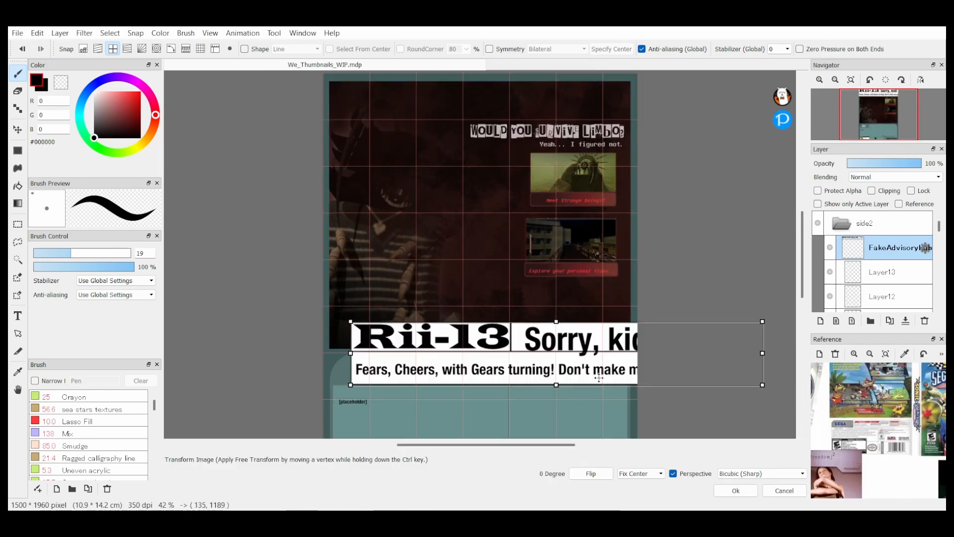
left_click_drag(474, 209, 507, 216)
key("Return")
key("v")
scroll(507, 217, "up", 2)
scroll(903, 262, "down", 5)
Step: Select the dark sun.png layer and move the emblem up into the teal header to the right of the advisory label
left_click(903, 251)
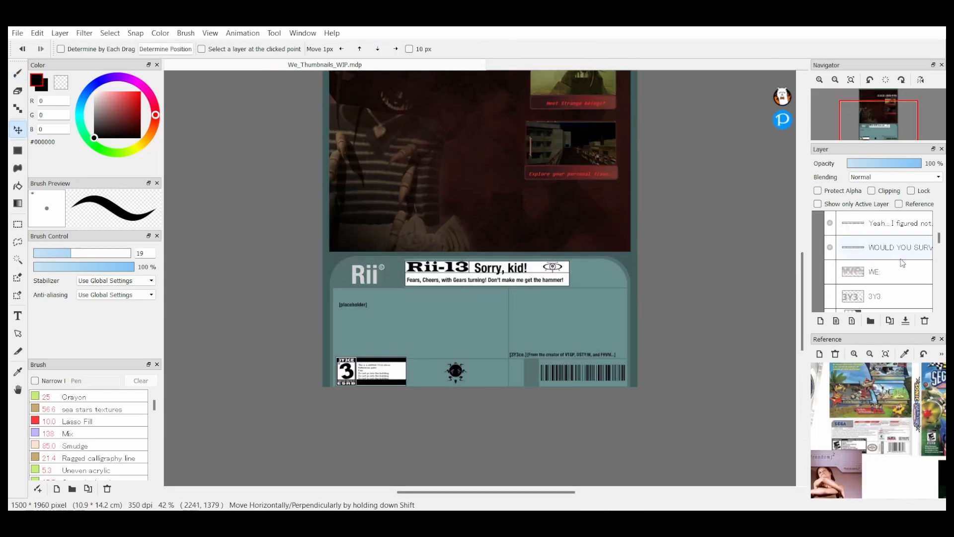
scroll(507, 216, "up", 3)
scroll(878, 247, "down", 3)
scroll(887, 280, "down", 3)
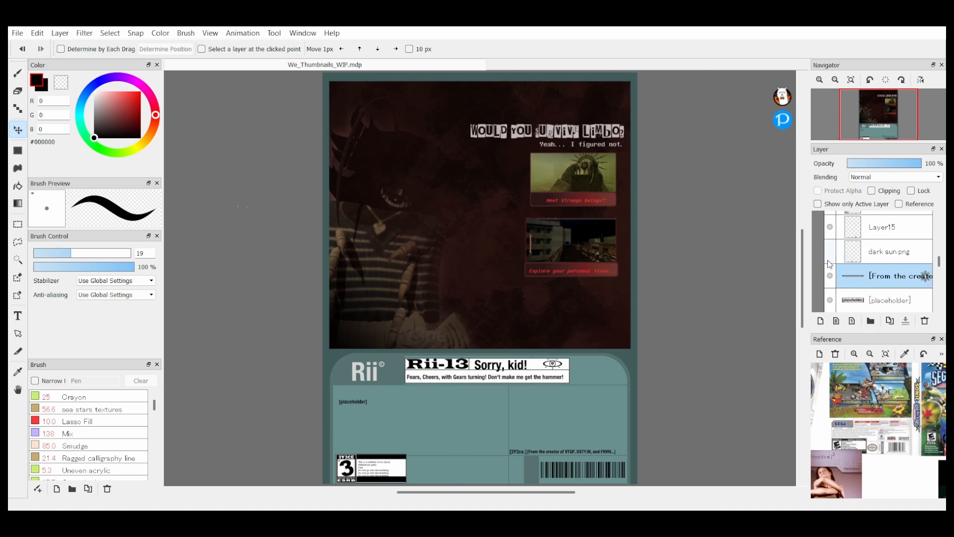
left_click(889, 251)
left_click_drag(449, 418, 573, 314)
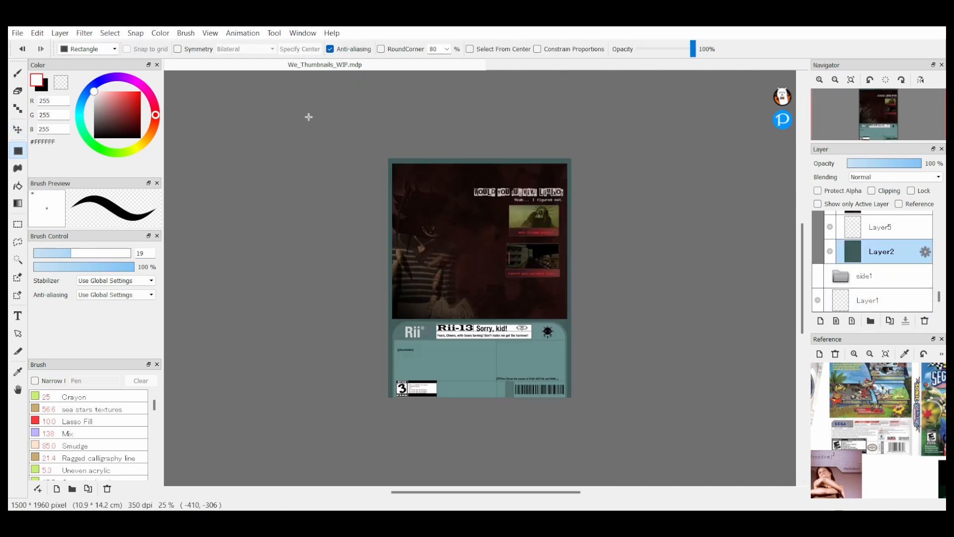
Step: Try filling the lower panel area with a white rectangle and adjusting its layers
scroll(880, 263, "up", 2)
scroll(497, 298, "down", 1)
left_click_drag(383, 271, 578, 359)
left_click(895, 177)
left_click(890, 319)
left_click(894, 177)
left_click(885, 187)
left_click_drag(884, 276, 880, 288)
left_click(865, 257)
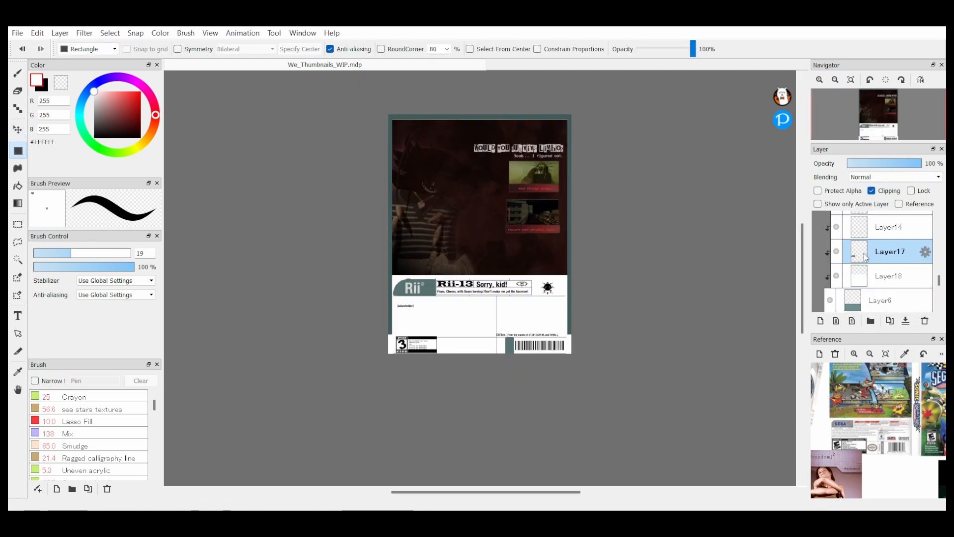
Step: Try turning the Rii logo's background grey, and undo the recolouring of the lower panel
left_click(866, 304)
scroll(867, 276, "down", 3)
scroll(867, 274, "up", 3)
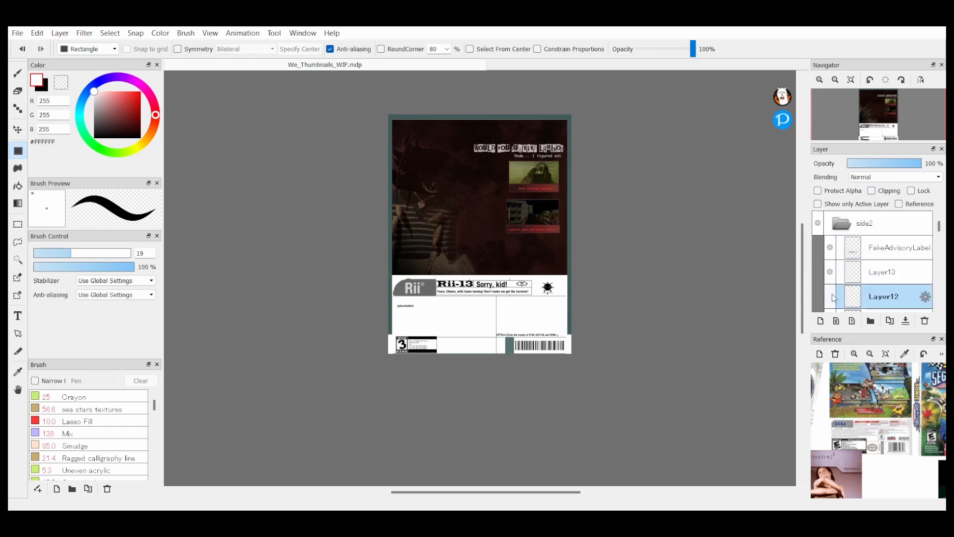
scroll(864, 272, "down", 4)
scroll(865, 272, "up", 2)
key("ctrl+z")
Step: Create a folder inside side2 and move the advisory label, text and other lower panel layers into it
scroll(885, 268, "up", 5)
scroll(837, 137, "up", 3)
left_click(871, 321)
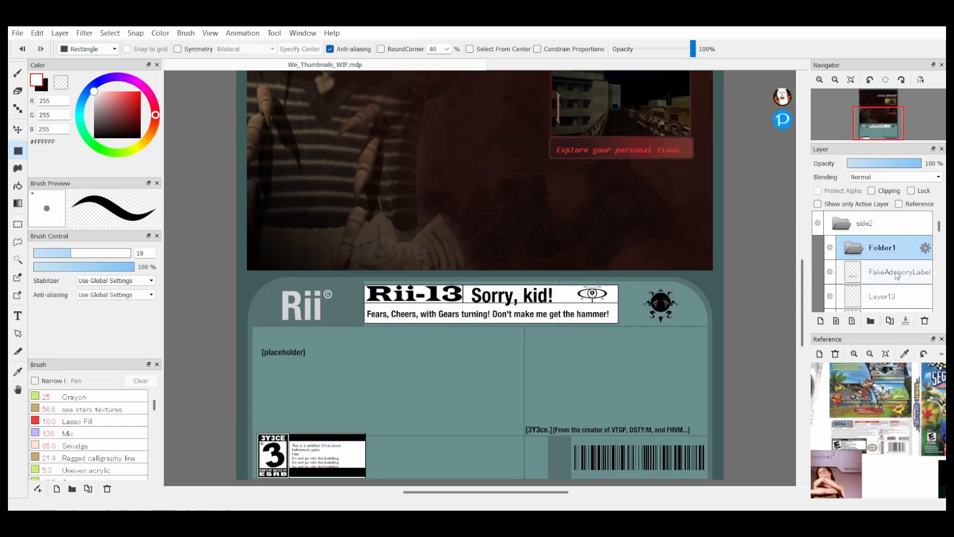
left_click(900, 273)
scroll(882, 278, "down", 2)
left_click(881, 303, "ctrl")
scroll(881, 302, "down", 4)
left_click(890, 246, "ctrl")
left_click_drag(863, 243, 862, 247)
scroll(864, 264, "down", 3)
left_click_drag(808, 257, 804, 257)
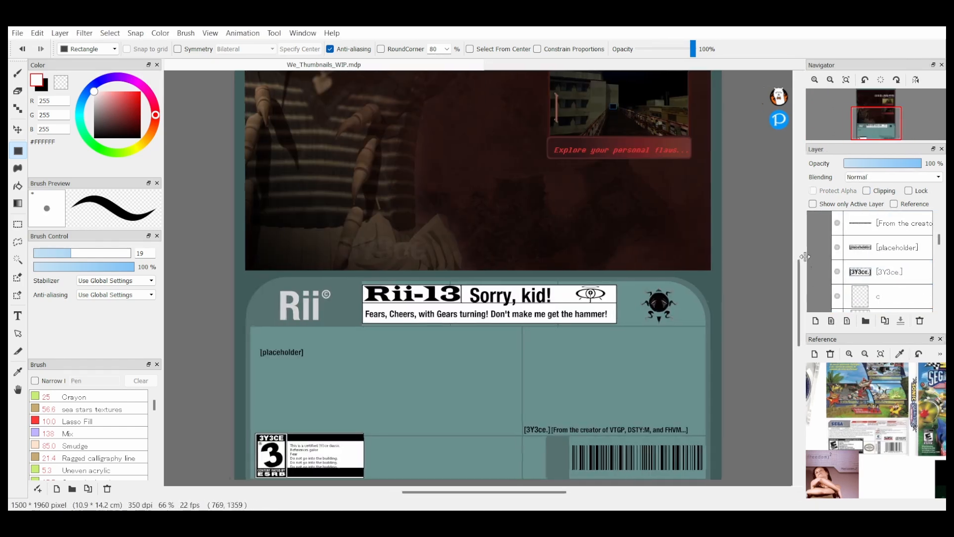
Step: Replace the placeholder text with the lines "What makes a true thumbnail?", "What does it contain?", "What does it think?", "Does it... hear?", "Does it see?"
scroll(890, 259, "down", 4)
scroll(890, 258, "up", 4)
double_click(895, 271)
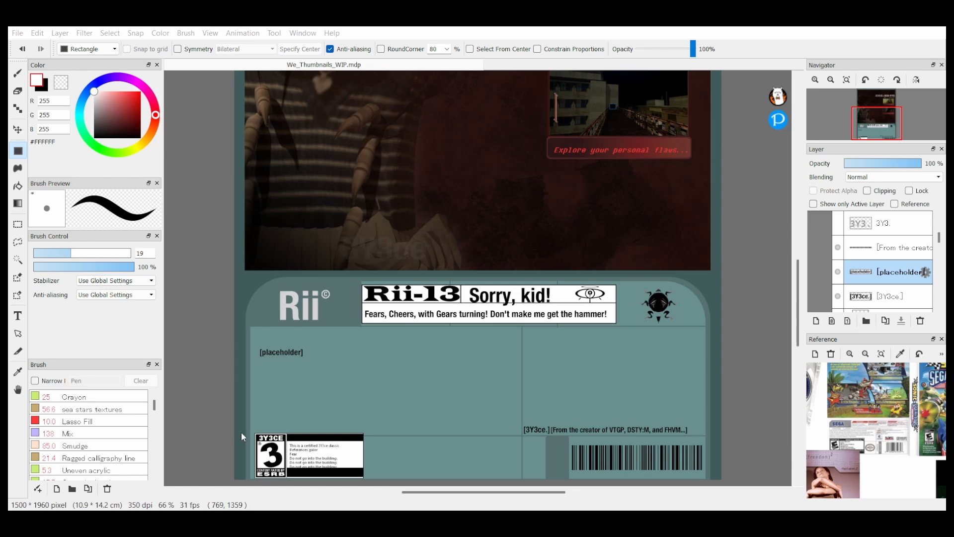
type("What makes a true thumbnail?")
key("Return")
type("What does it contain?")
key("Return")
type("What does it think?")
key("Return")
type("Does it... hear?")
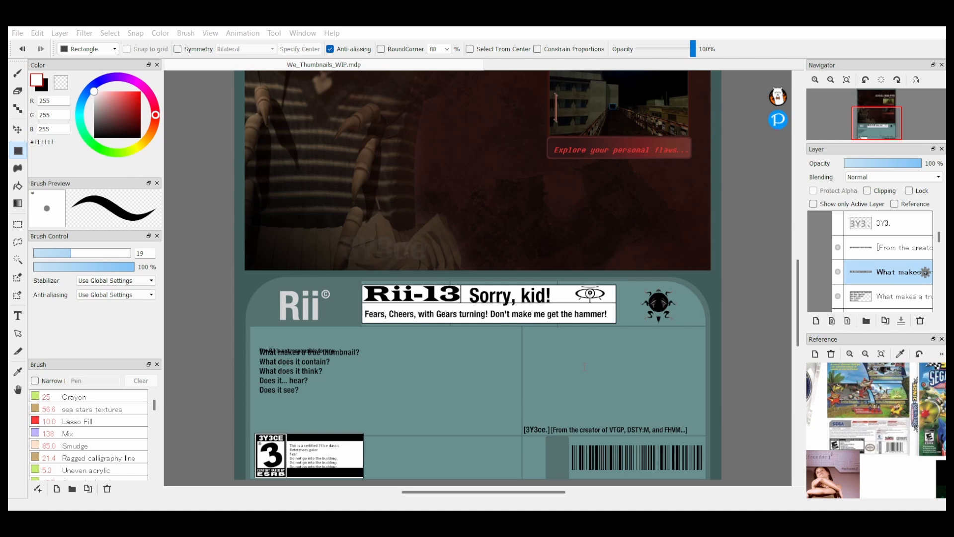
type(" events or concerns that may occur after the consumption of this media.v")
Step: Add "The Rii is not responsible for any events or concerns that may occur after the consumption of this media." beneath the questions
left_click_drag(378, 351, 377, 397)
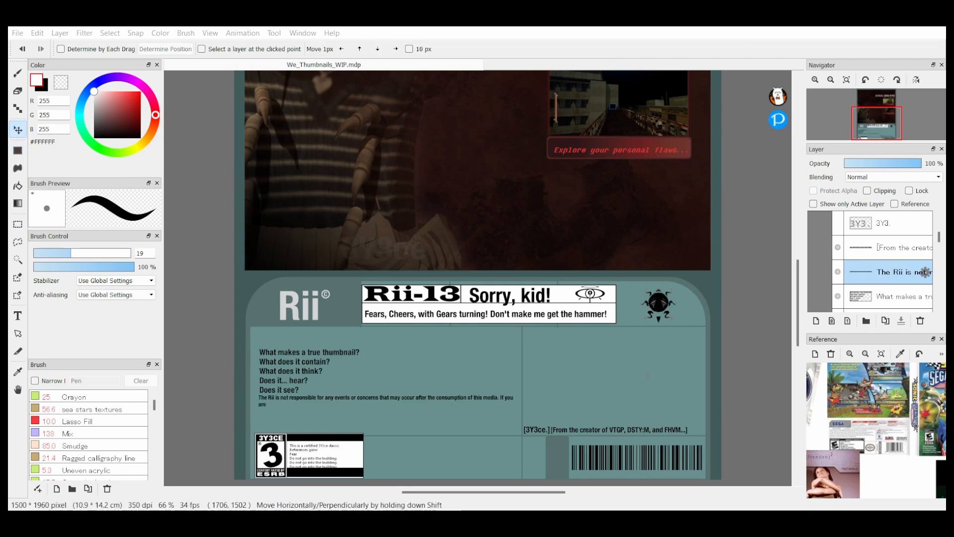
scroll(625, 259, "down", 3)
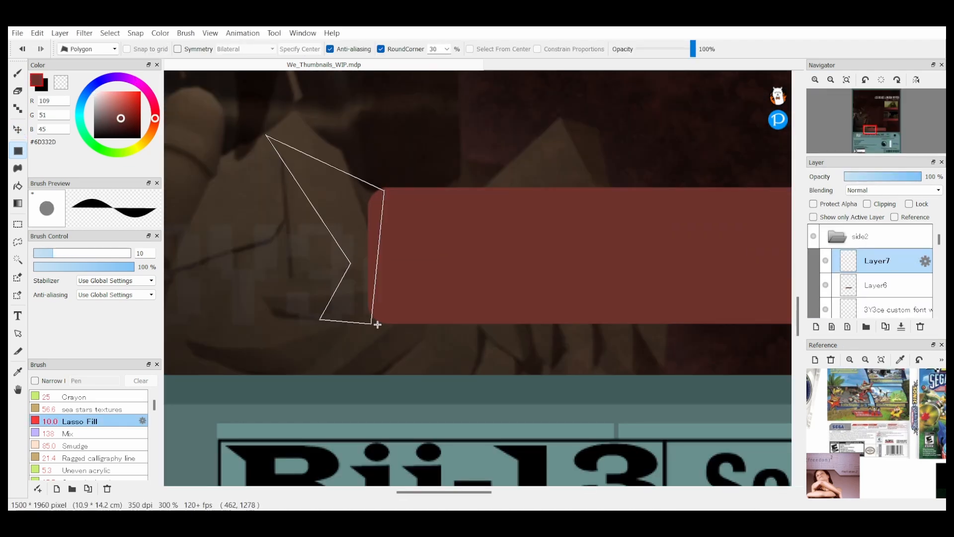
Step: Reshape the rounded red bar into a ribbon banner with a notched end and a slanted end, and trace its lower edge in white
double_click(378, 323)
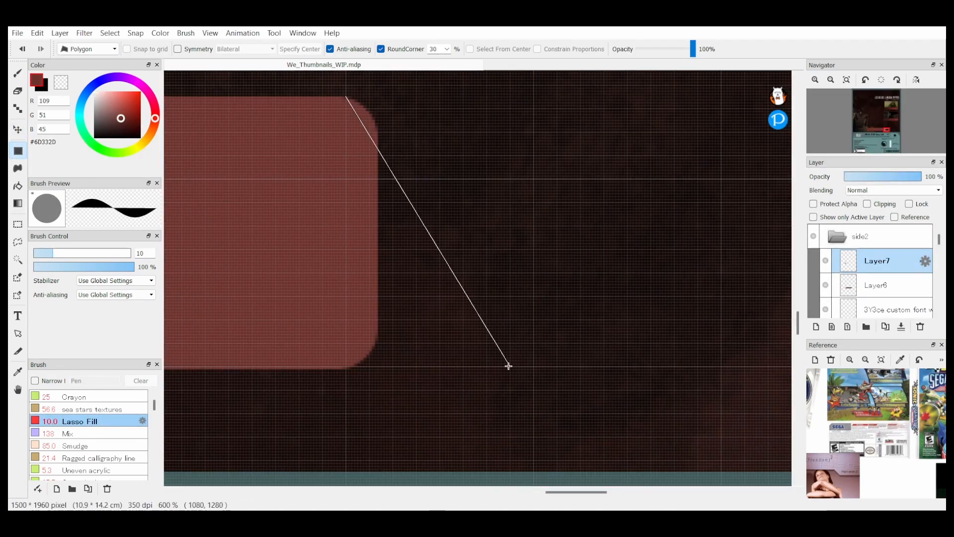
double_click(507, 366)
key("e")
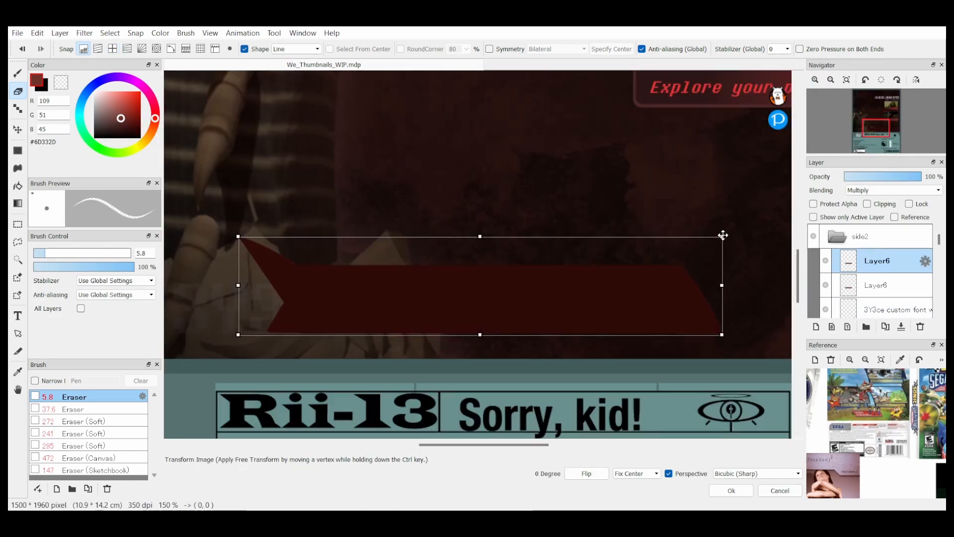
left_click_drag(481, 245, 481, 241)
key("Return")
key("v")
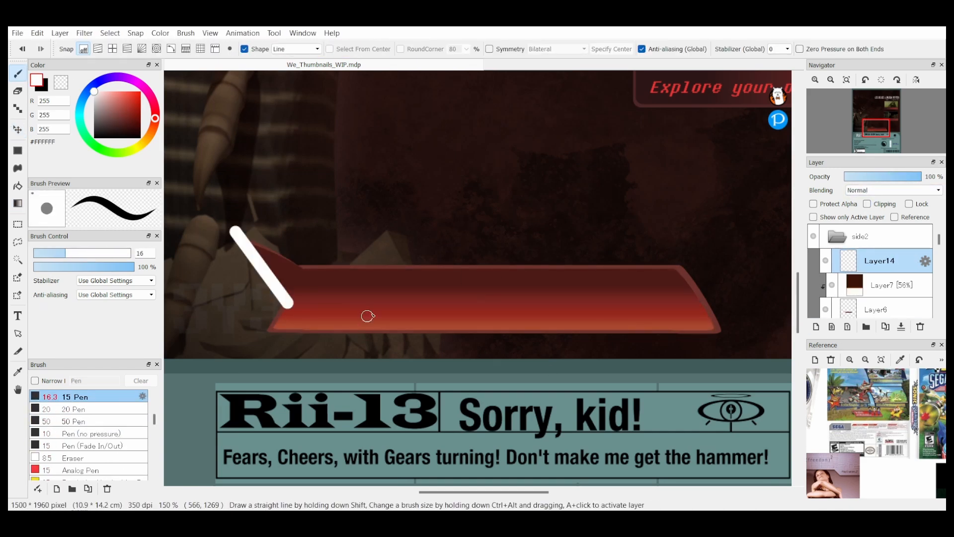
left_click(714, 326, "shift")
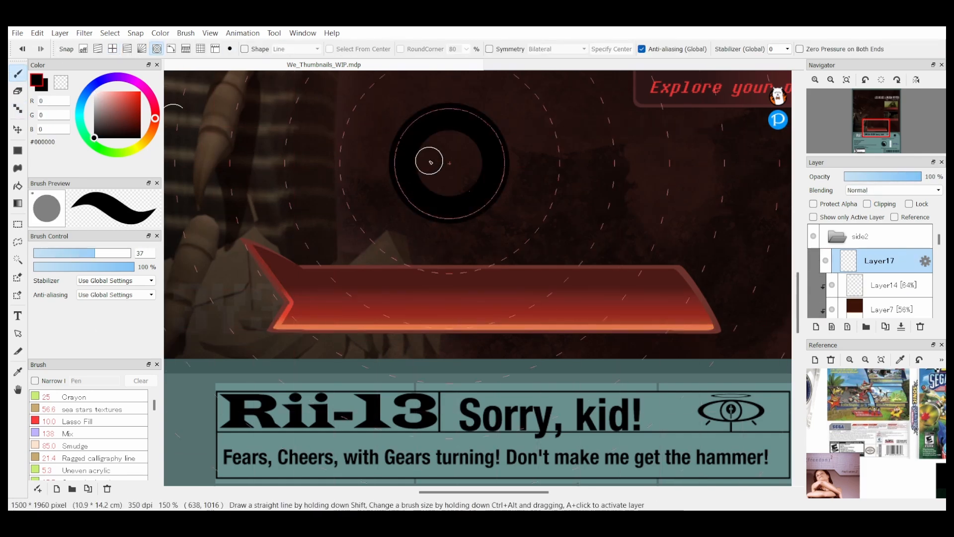
Step: Draw a black head-and-shoulders player icon above the banner, with dark grey fills inside the head and shoulders
left_click(449, 163)
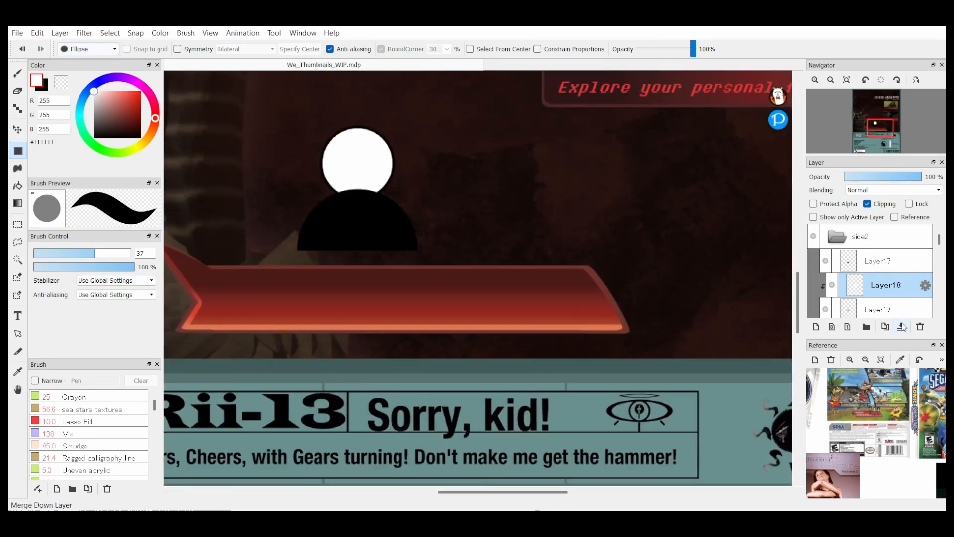
left_click(855, 305)
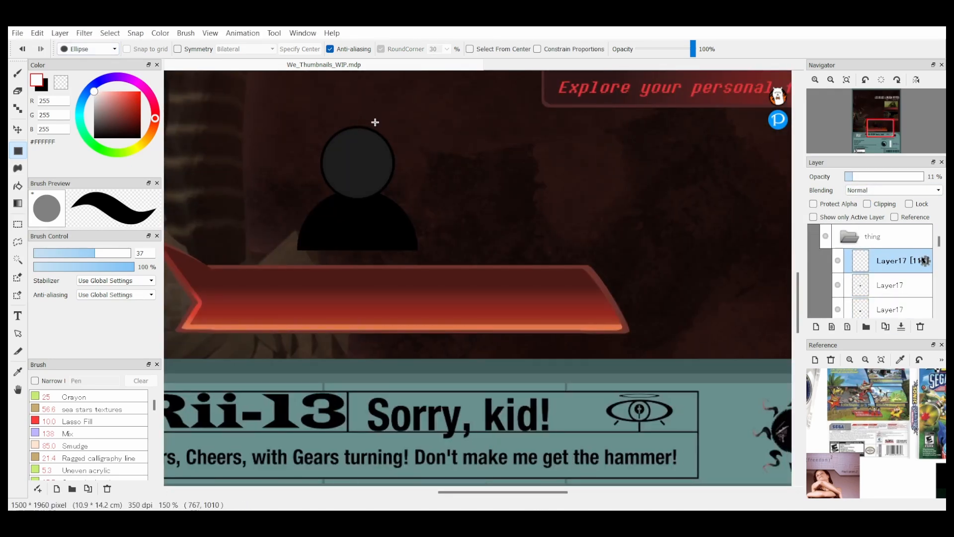
left_click(18, 129)
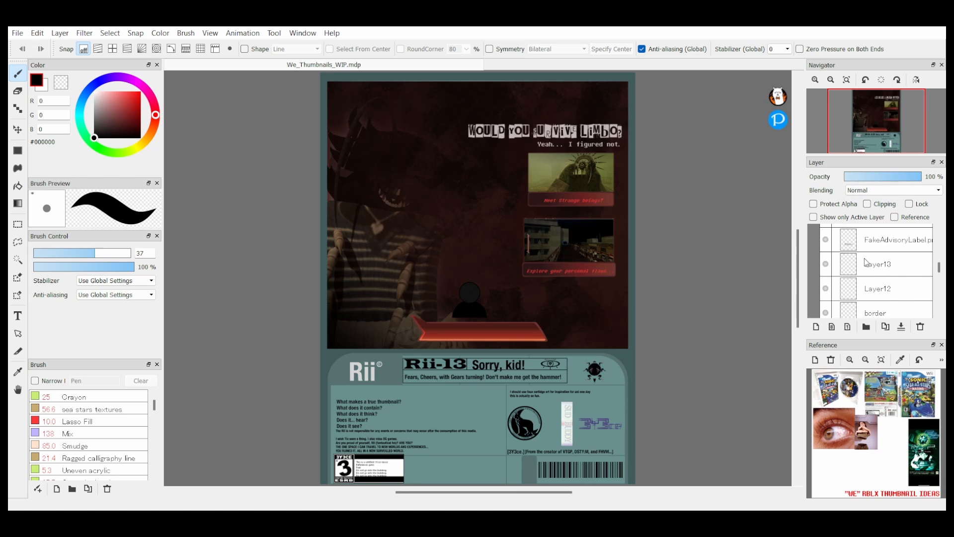
scroll(865, 262, "up", 5)
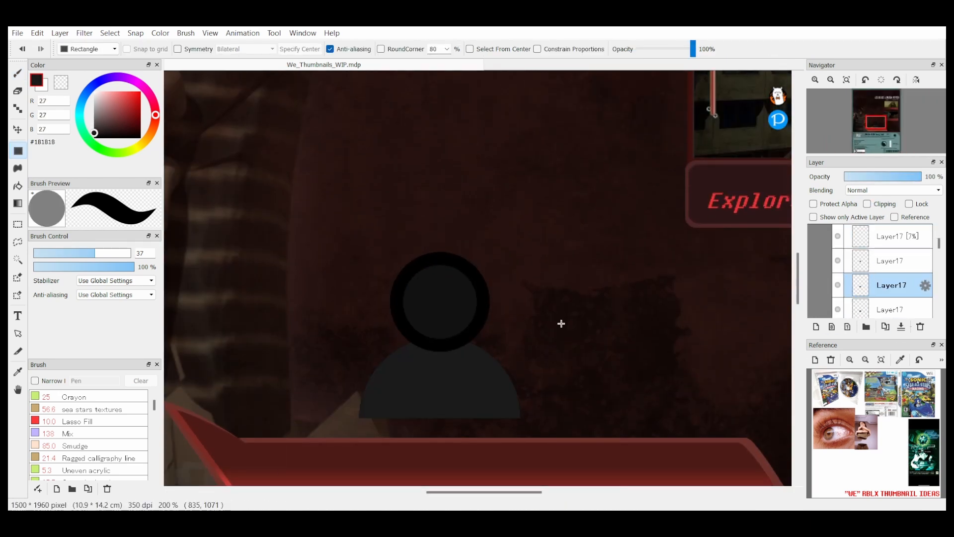
scroll(868, 273, "up", 3)
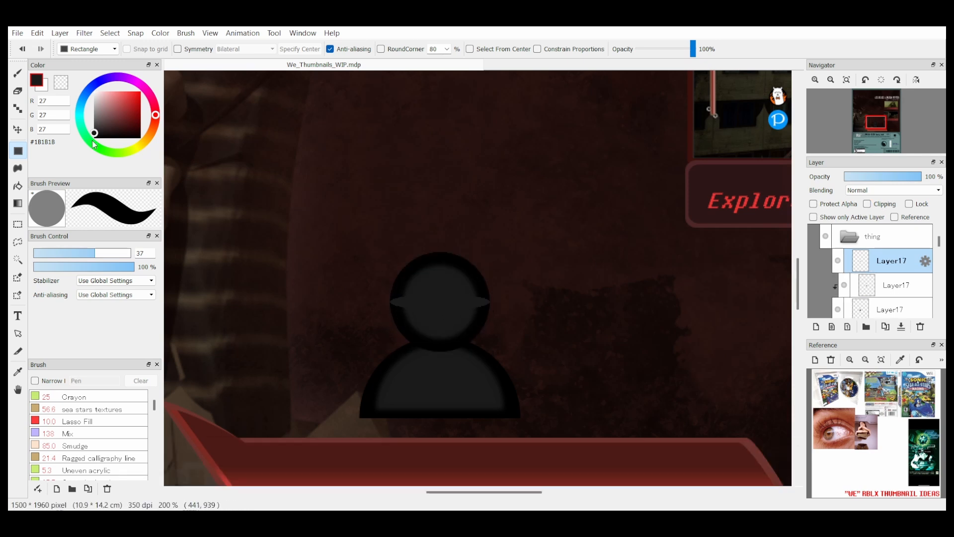
Step: Resize the flat ellipse on the icon's head into a narrow highlight and set its blending to Add
key("ctrl+t")
left_click(731, 490)
left_click(885, 190)
left_click(879, 217)
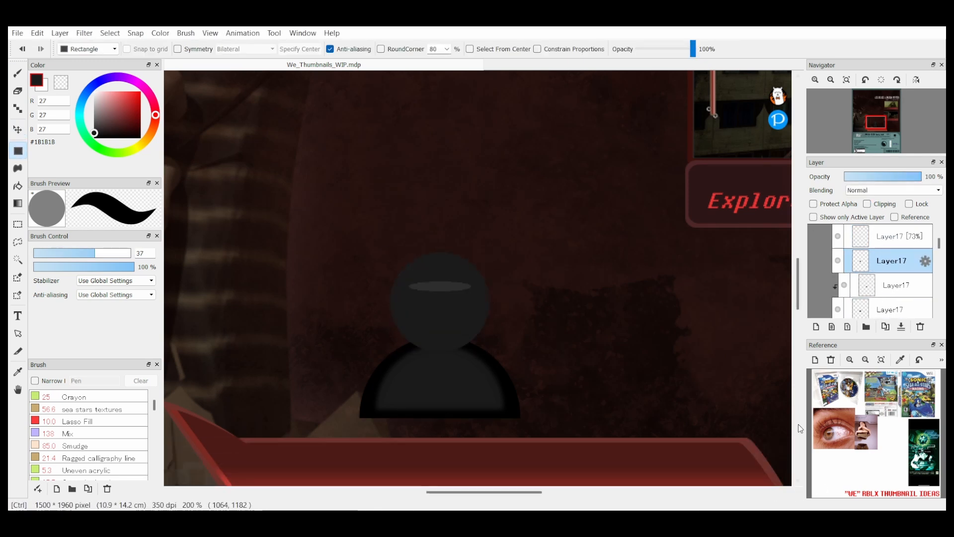
Step: Scale an Add-blended copy of the head circle down inside the head as an inner glow and lower its opacity
key("ctrl+t")
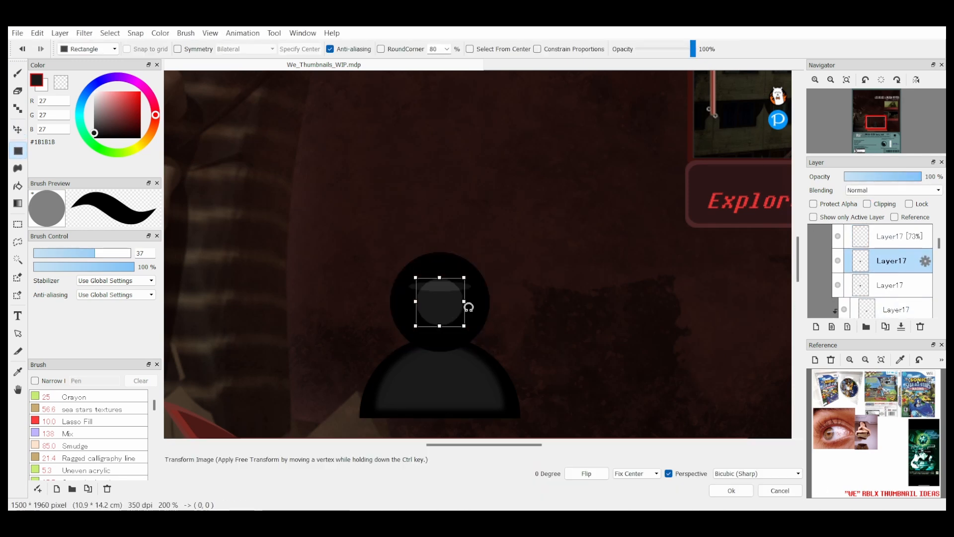
left_click(731, 490)
left_click(868, 204)
left_click(901, 326)
left_click(900, 330)
left_click(897, 330)
key("ctrl+t")
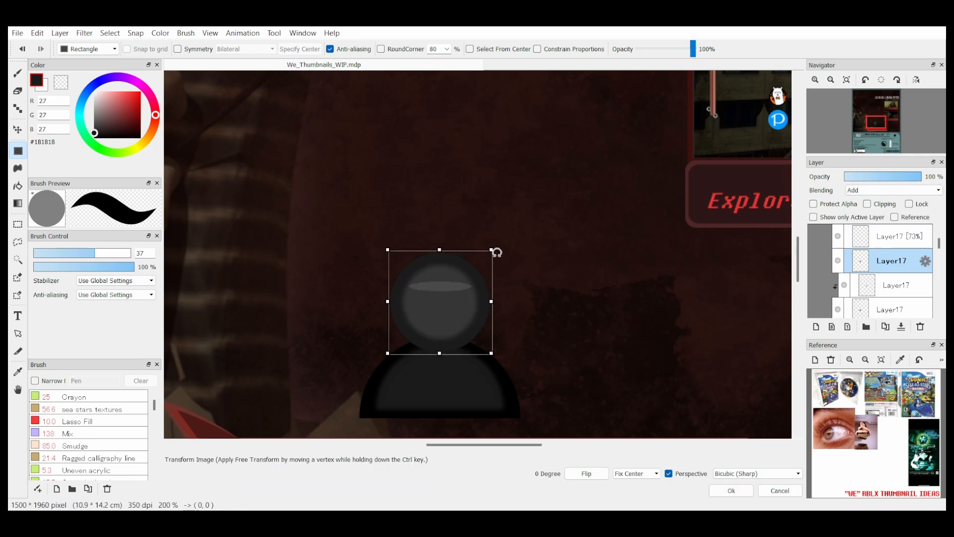
left_click_drag(493, 251, 458, 283, "shift")
left_click(731, 491)
key("v")
left_click_drag(920, 177, 863, 177)
Step: Duplicate the icon's shoulders, shrink the Add-blended copy inside them as an inner glow and lower its opacity
scroll(890, 284, "down", 2)
left_click(891, 285)
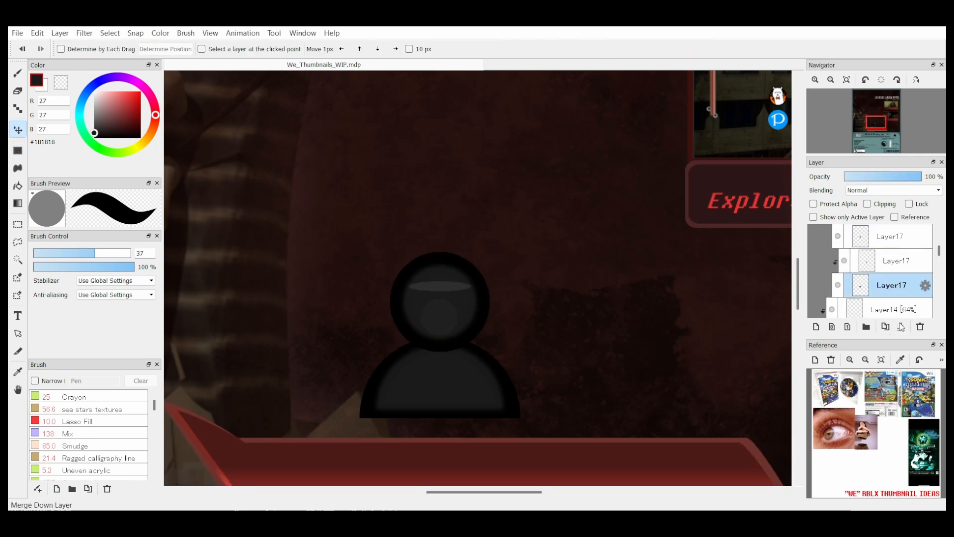
left_click(886, 326)
left_click_drag(891, 285, 891, 251)
left_click(18, 151)
key("ctrl+t")
left_click_drag(520, 323, 477, 344)
key("Return")
key("v")
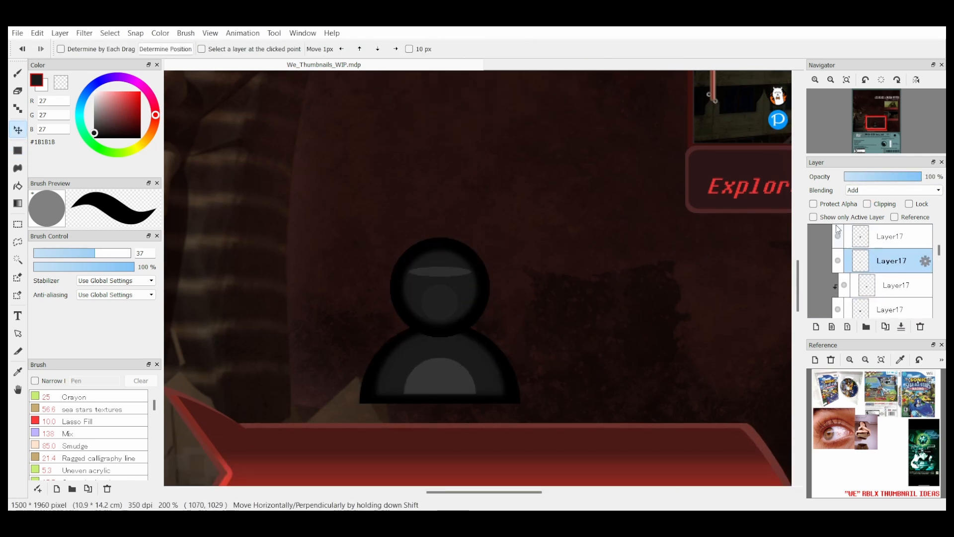
left_click_drag(920, 177, 865, 181)
Step: Paint a white arc along the head's left rim on a new layer with a 4.8 brush and set its opacity to 26%
left_click(894, 259)
key("b")
key("x")
left_click(157, 48)
left_click_drag(94, 253, 43, 253)
left_click(816, 327)
left_click_drag(430, 333, 467, 254)
key("v")
left_click(359, 49)
left_click_drag(920, 177, 866, 177)
Step: Stretch the white arc slightly to fit the head's rim and restore its layer opacity to 100%
key("ctrl+t")
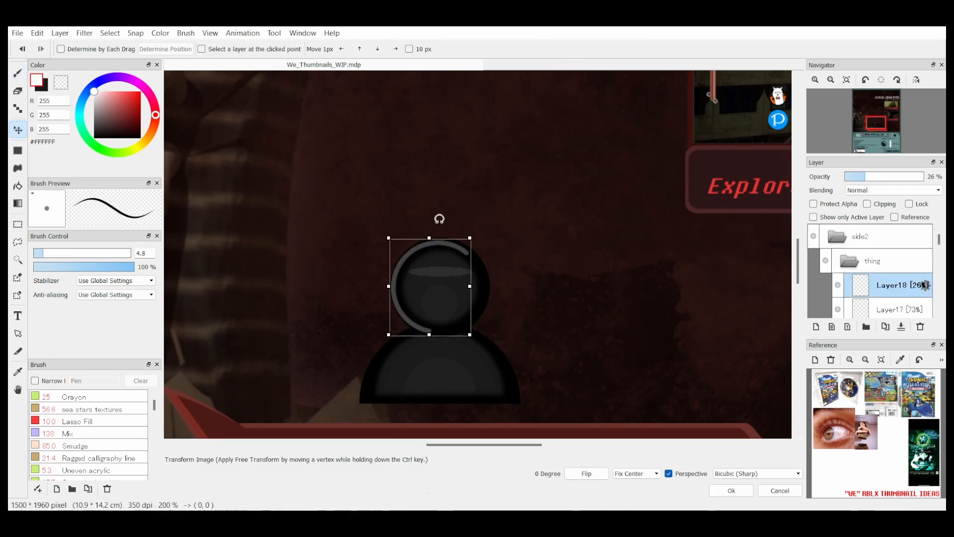
left_click_drag(471, 239, 473, 235)
left_click_drag(473, 286, 470, 286)
left_click_drag(430, 236, 430, 233)
key("Return")
left_click_drag(865, 176, 923, 177)
Step: Duplicate the white arc, enlarge the copy and place it along the left rim of the shoulders
left_click(886, 327)
key("ctrl+t")
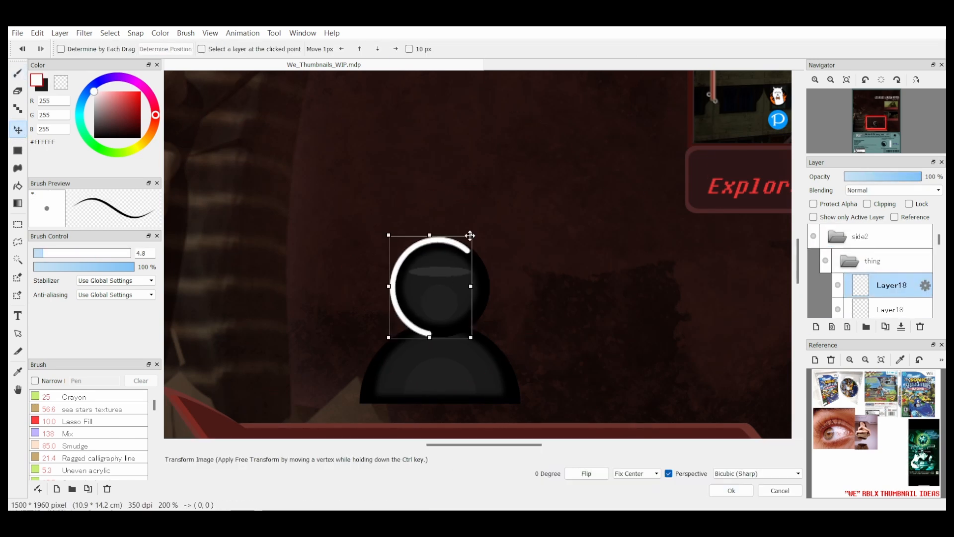
left_click_drag(471, 235, 512, 179)
left_click_drag(454, 208, 415, 345)
key("Return")
Step: Erase the excess ends of the white arcs around the icon's neck and head with a size 80 eraser
key("e")
left_click_drag(95, 253, 115, 253)
left_click_drag(474, 338, 451, 328)
left_click(891, 310)
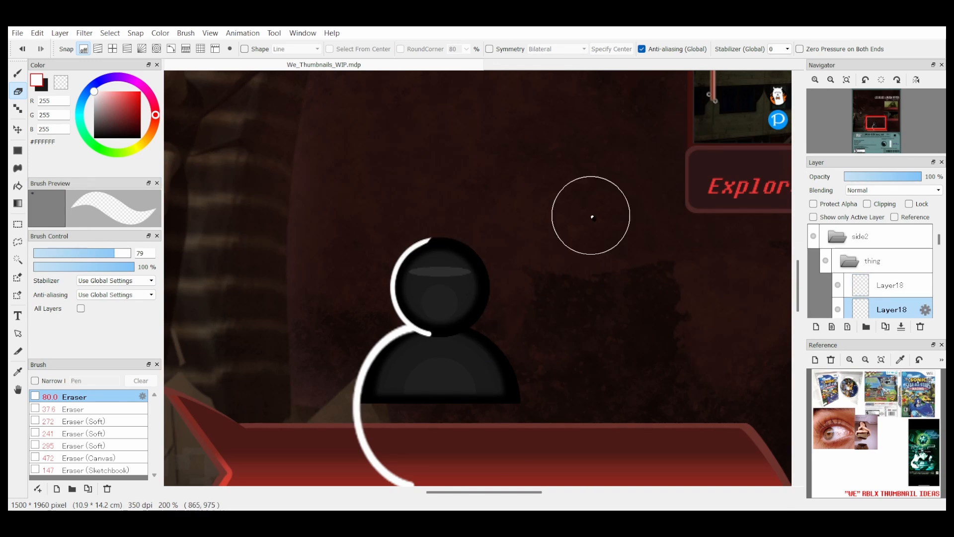
Step: Merge the icon's separate head and shoulders layers down into one figure layer
scroll(873, 244, "down", 1)
left_click(892, 306)
left_click(901, 326)
left_click(891, 286)
left_click(901, 327)
left_click(892, 287)
left_click(901, 327)
left_click(894, 288)
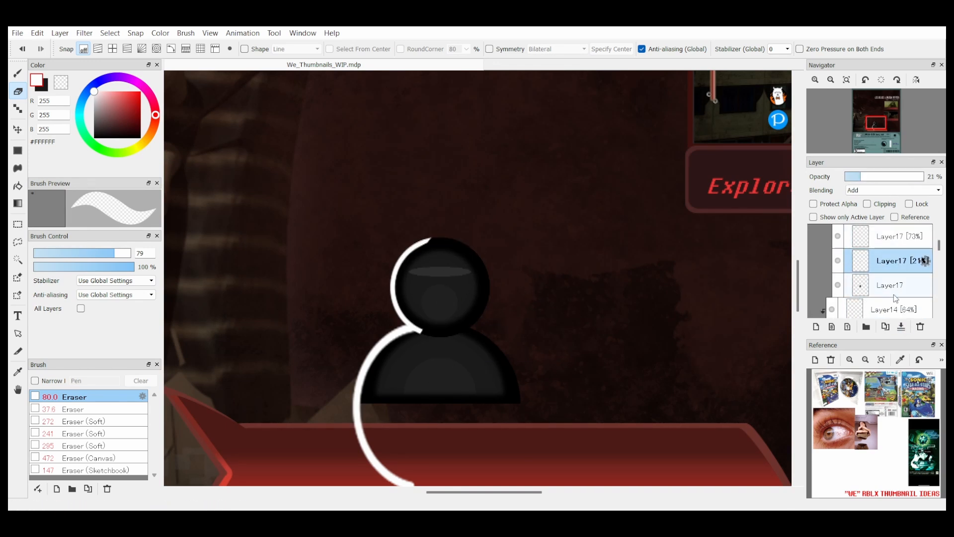
Step: Clip the white arcs to the figure, lasso the shoulder arc and shift it 4 px to the right
scroll(891, 276, "up", 1)
left_click(892, 282)
left_click(867, 204)
left_click(18, 242)
left_click_drag(422, 326, 417, 329)
key("ctrl+t")
left_click_drag(401, 404, 405, 405)
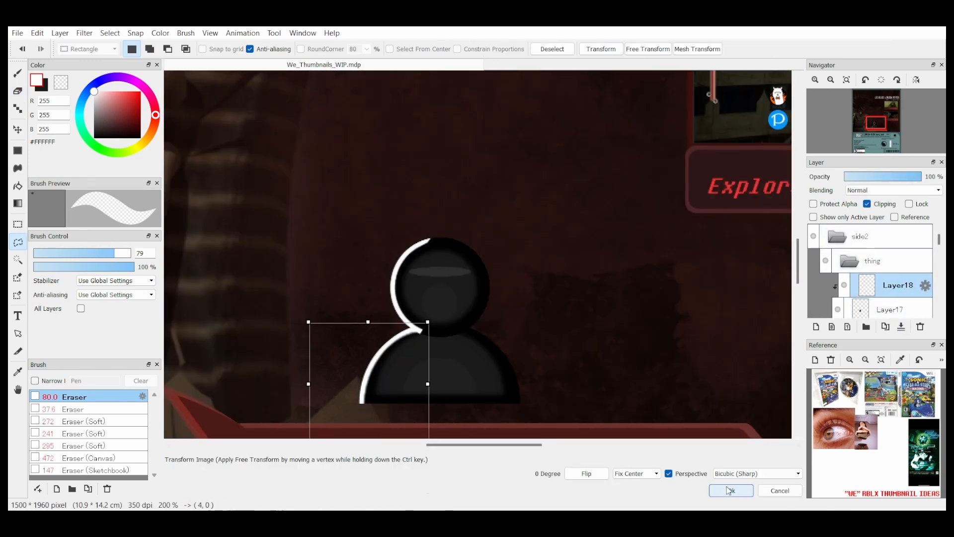
left_click(728, 489)
Step: Soften the clipped rim light by blending it with Add at 15% opacity
left_click(854, 178)
left_click(18, 91)
left_click(72, 253)
left_click(18, 129)
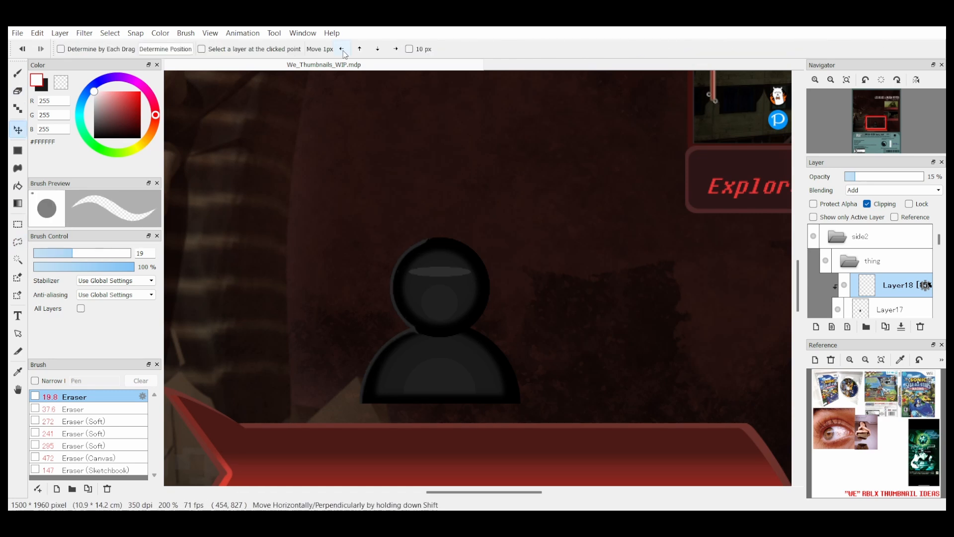
Step: Merge the rim light into the figure and move the player icon onto the banner's right end
left_click(901, 326)
left_click(847, 80)
left_click_drag(473, 303, 525, 326)
Step: Add the slanted red text "Single player adventure!" on the banner beside the player icon
left_click(816, 79)
left_click(817, 329)
key("t")
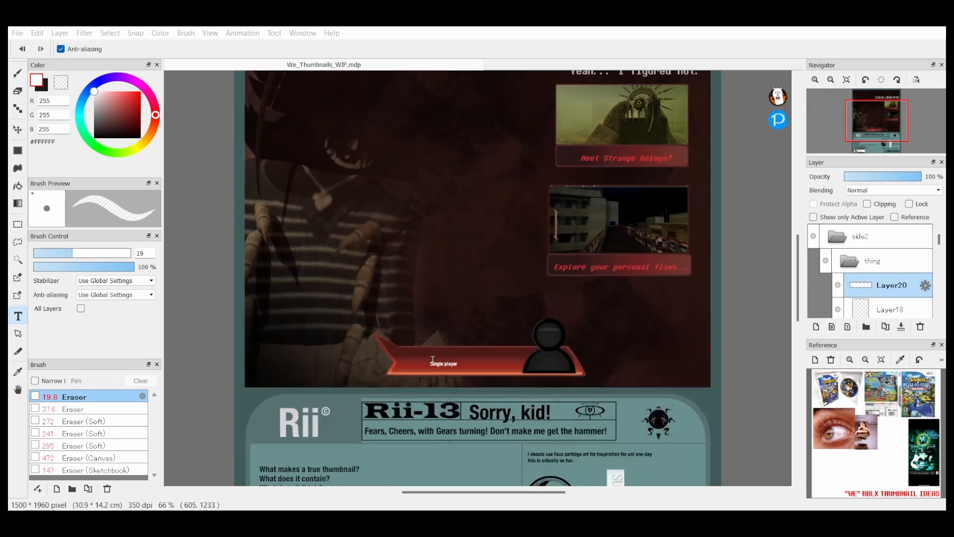
left_click(682, 189)
left_click(734, 345)
left_click_drag(517, 377, 479, 357)
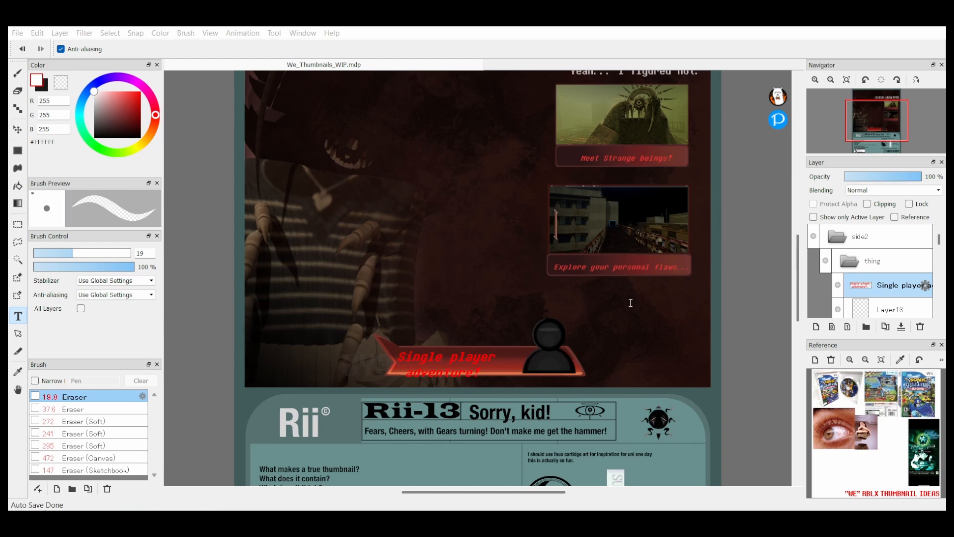
Step: Widen the "Single player adventure!" text slightly so it fills the banner beside the icon
key("ctrl+t")
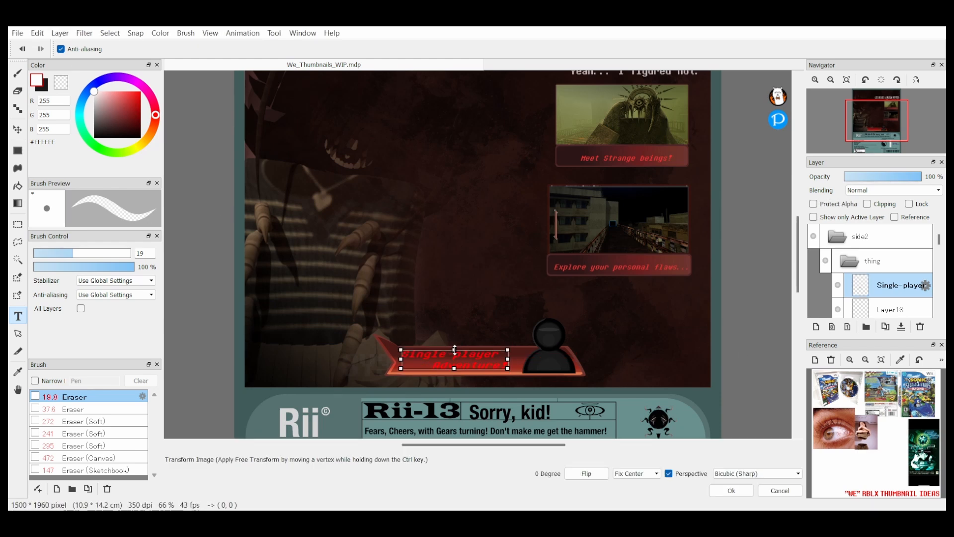
left_click_drag(509, 373, 515, 370)
left_click(731, 490)
Step: Duplicate the "I should use faux cartridge" text, change the copy to "Brought to you by..." and place it above the round creature logo
left_click(847, 80)
left_click(850, 261)
scroll(889, 268, "down", 5)
scroll(889, 268, "up", 2)
left_click(889, 266)
left_click(885, 326)
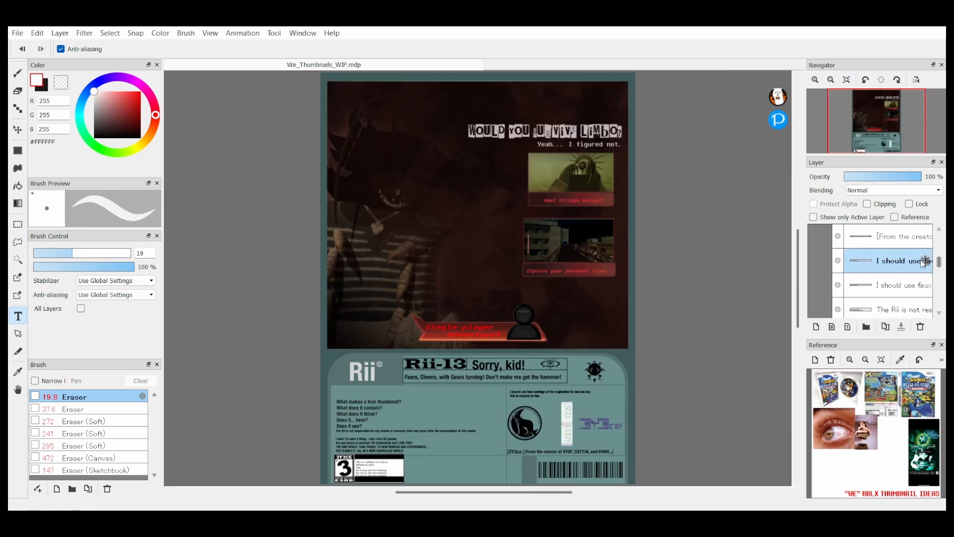
left_click(579, 297)
type("Brought to you by...")
left_click(889, 286)
left_click_drag(553, 408, 555, 416, "ctrl")
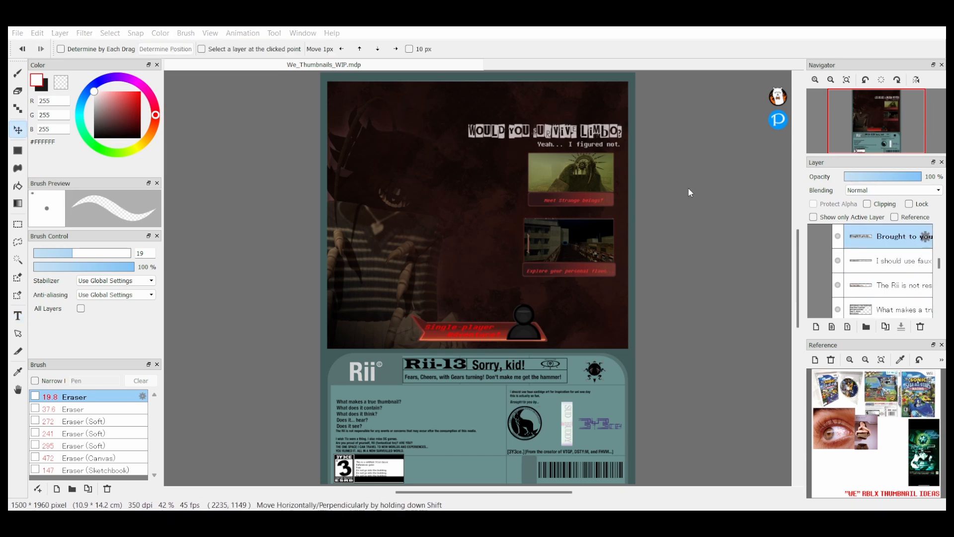
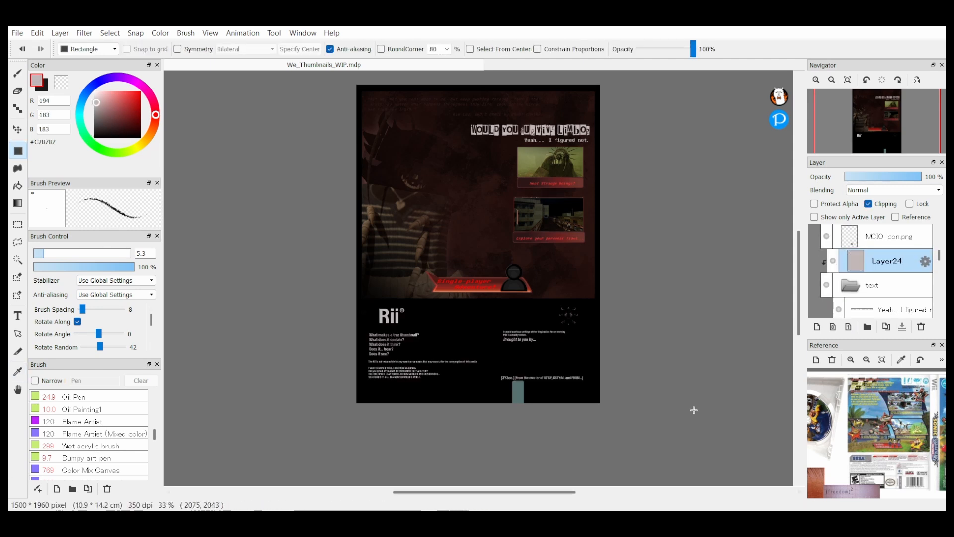
Step: Lower the opacity of the black layer above the bottom piece to 1%
scroll(568, 323, "down", 1)
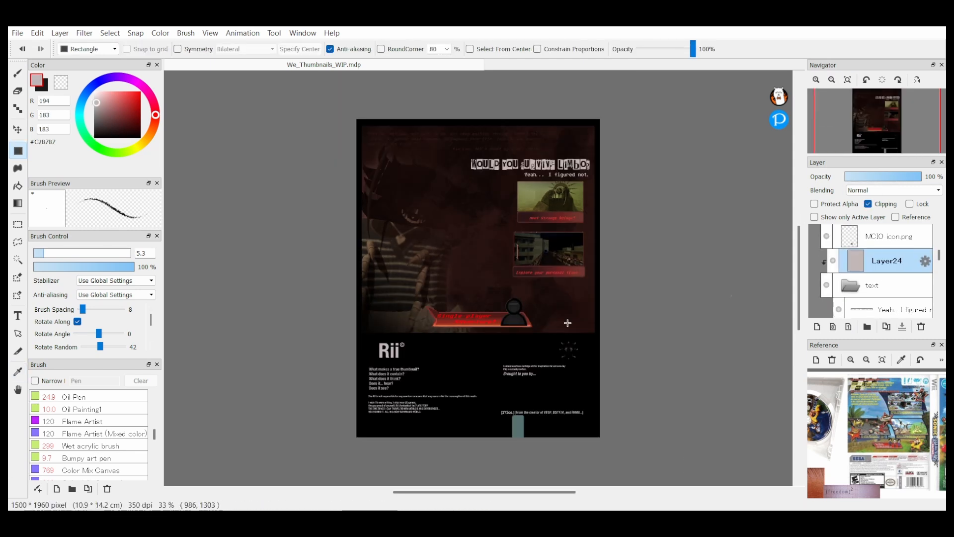
scroll(831, 306, "up", 3)
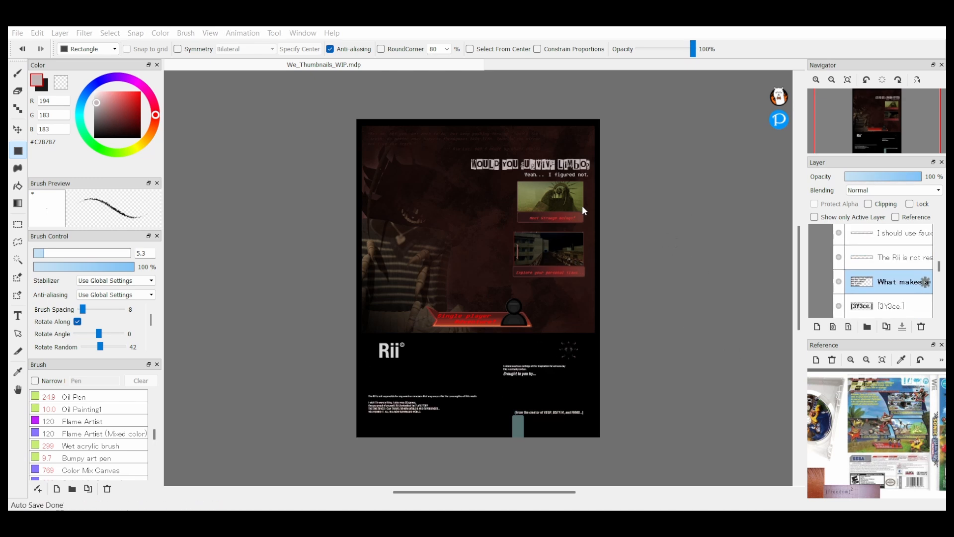
scroll(857, 194, "up", 1)
scroll(823, 290, "down", 2)
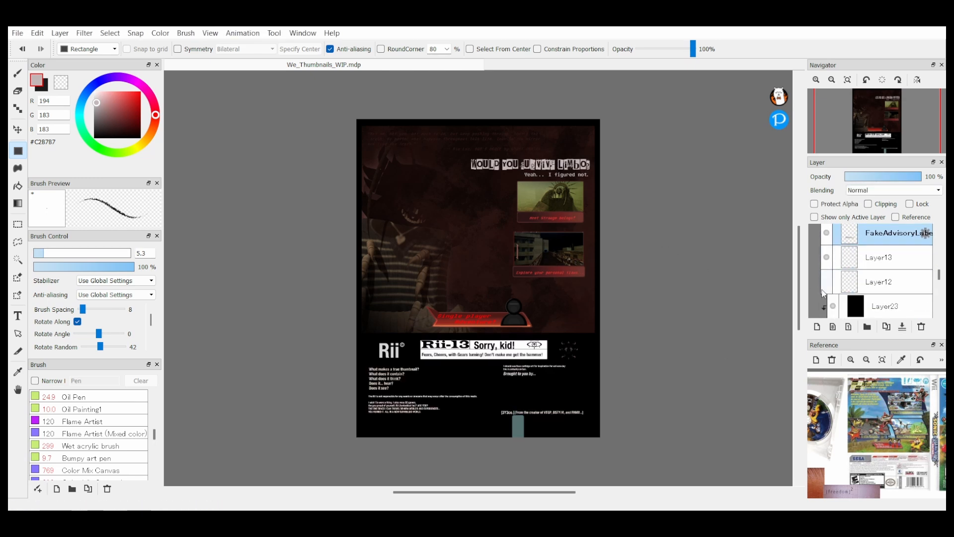
left_click_drag(866, 177, 846, 177)
left_click(886, 257)
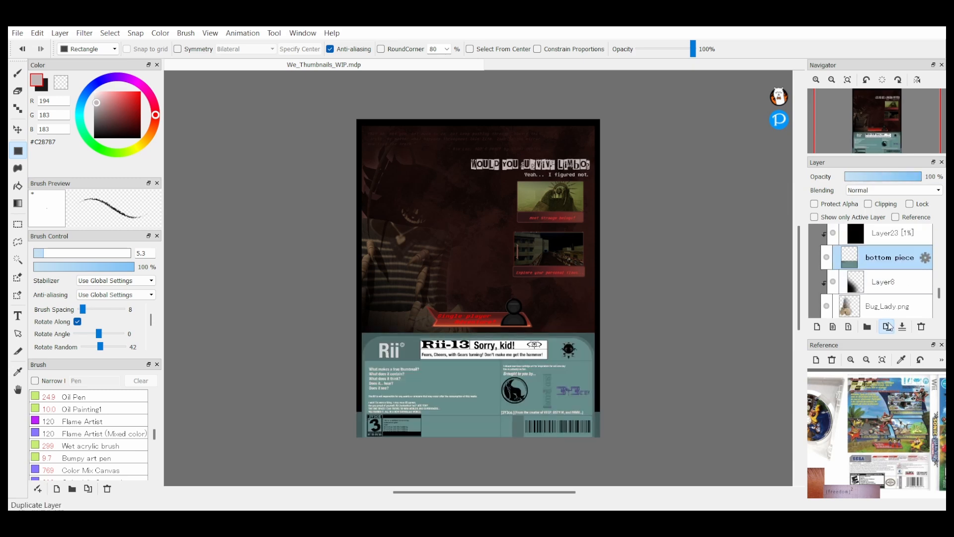
Step: Duplicate the bottom piece layer and recolour the copy bright cyan with a filter
left_click(887, 327)
scroll(866, 191, "down", 2)
scroll(866, 191, "up", 2)
left_click(816, 80)
left_click(94, 91)
left_click(84, 34)
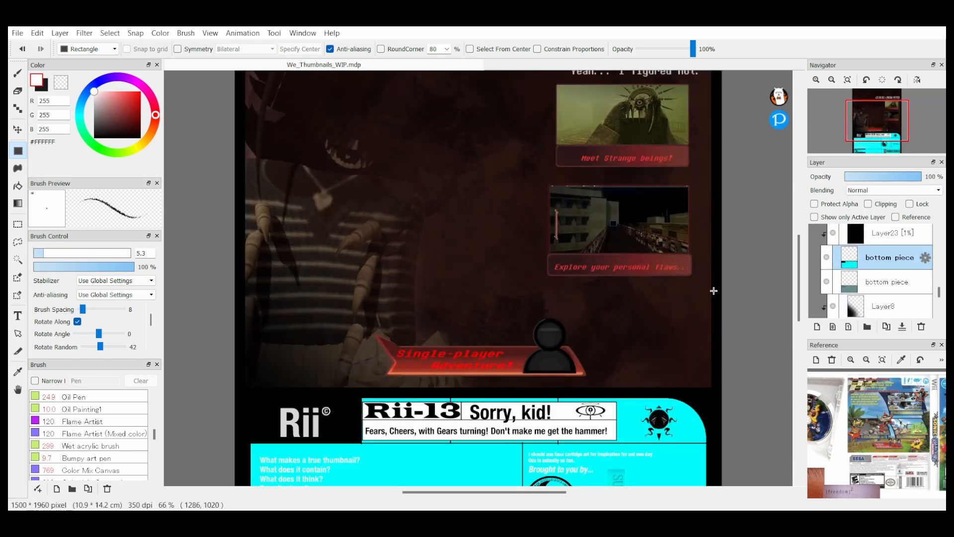
Step: Duplicate the black overlay layer, raise the copy's opacity, merge it down and delete the leftover layer in the bottom section
scroll(714, 290, "down", 3)
left_click(892, 233)
left_click(887, 326)
scroll(866, 191, "down", 12)
left_click_drag(846, 177, 910, 176)
left_click(902, 326)
left_click(887, 326)
scroll(867, 190, "down", 2)
left_click(921, 327)
left_click(833, 233)
left_click(885, 233)
Step: Blend the rating label and the teal strip into the dark bottom section using Overlay blending
scroll(905, 282, "up", 6)
left_click(831, 79)
scroll(890, 269, "up", 2)
left_click(889, 257)
scroll(894, 191, "down", 3)
scroll(890, 278, "down", 6)
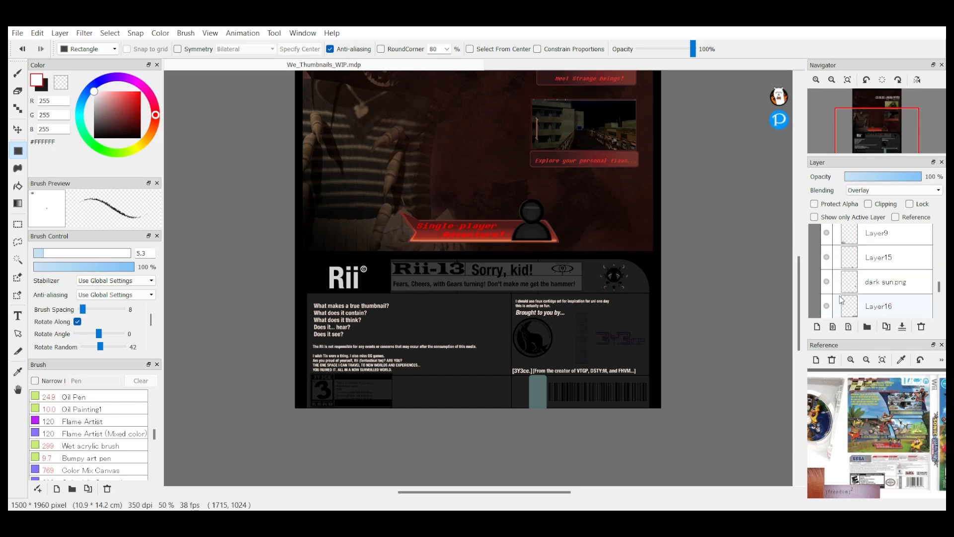
left_click(890, 258)
left_click(889, 282)
scroll(906, 192, "down", 2)
scroll(895, 273, "up", 12)
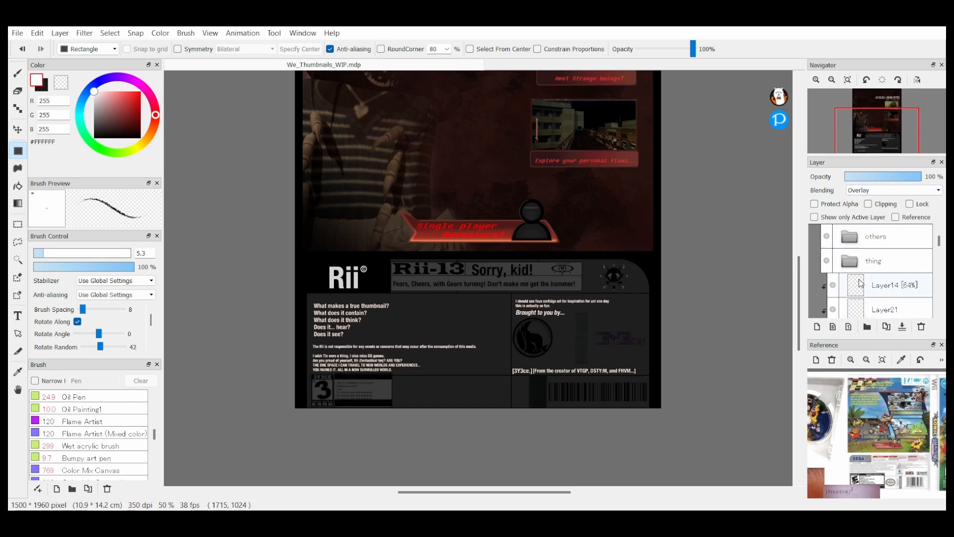
Step: Recolour the round creature logo with a clipped #FFEEE1 rectangle, merge it into the logo and set the opacity to 19%
left_click(888, 285)
left_click(817, 327)
left_click(868, 204)
left_click_drag(510, 315, 557, 361)
left_click(816, 79)
left_click(18, 372)
left_click(18, 151)
left_click_drag(519, 328, 582, 387)
left_click(902, 327)
left_click(861, 177)
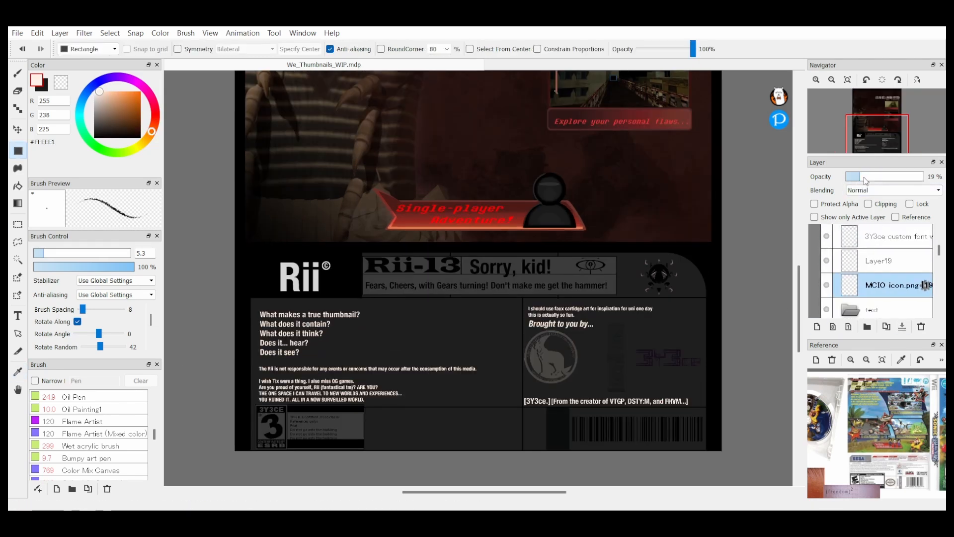
Step: Set the 3Y3ce custom font logo to Divide blending at 59% opacity
left_click(884, 261)
left_click(889, 236)
left_click(848, 79)
left_click(832, 79)
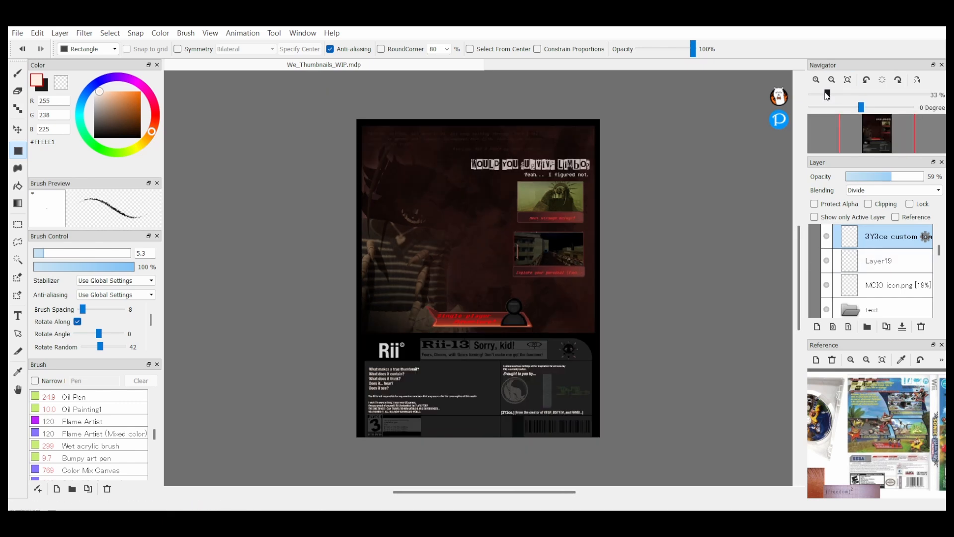
left_click(847, 80)
Step: Move Layer8 up inside the side2 folder so it sits directly beneath the border layer
scroll(900, 267, "down", 12)
left_click(894, 282)
left_click(925, 284)
scroll(894, 307, "up", 10)
left_click(895, 236)
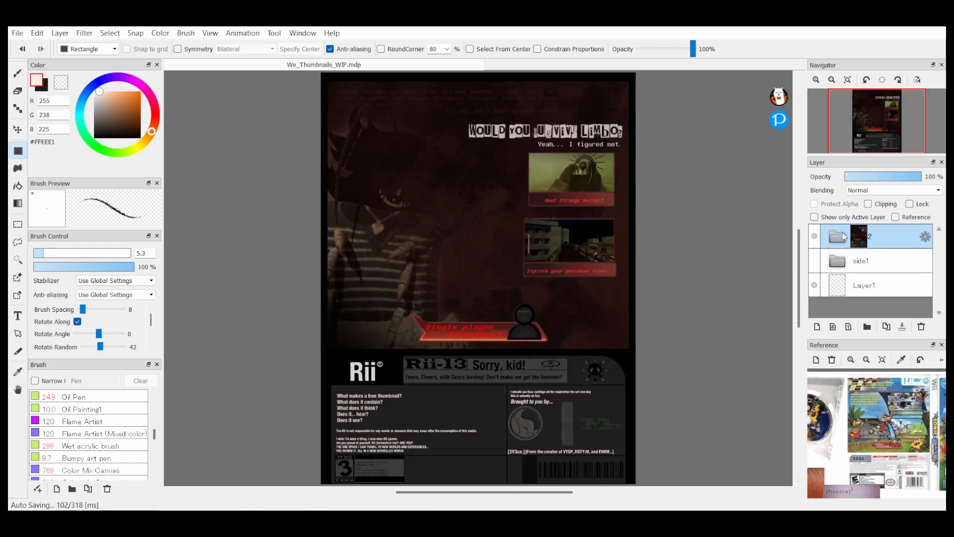
scroll(896, 275, "down", 5)
left_click_drag(897, 281, 878, 249)
scroll(889, 264, "down", 2)
left_click(895, 286)
scroll(897, 269, "up", 5)
left_click(887, 286)
Step: Choose black as the painting colour and pick the Wet acrylic brush
left_click(94, 137)
left_click(18, 74)
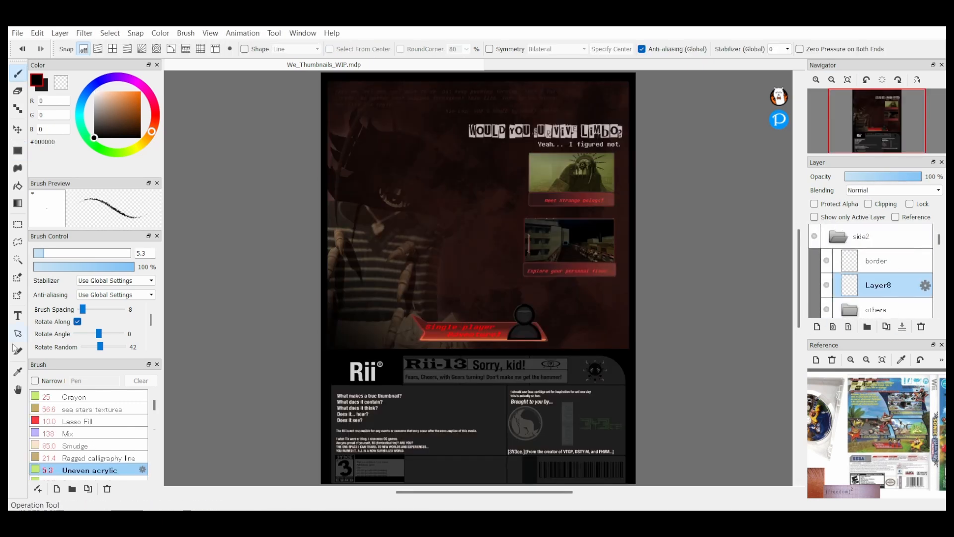
scroll(89, 428, "up", 5)
left_click(94, 434)
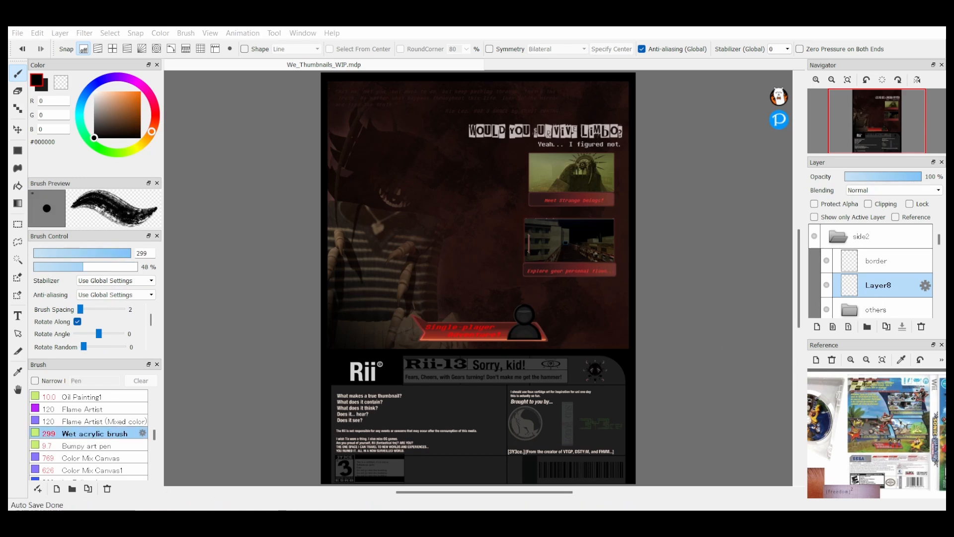
Step: Paste the dark building picture between the Bug_Lady.png and bg layers and transform it to fit the artwork
scroll(887, 271, "down", 10)
left_click(887, 256)
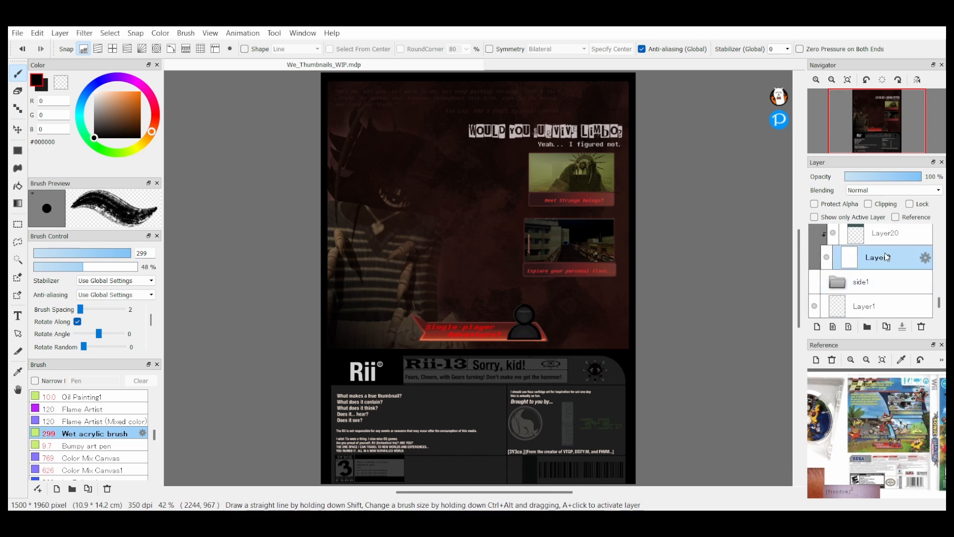
scroll(888, 256, "up", 2)
left_click(888, 257)
key("ctrl+v")
key("ctrl+t")
left_click(836, 82)
left_click(835, 82)
left_click(835, 82)
left_click_drag(278, 80, 398, 183)
left_click(816, 80)
Step: Try several blending modes on the pasted building picture, including Multiply, and settle on Overlay
left_click(816, 80)
mouse_move(447, 248)
left_mouse_down()
mouse_move(435, 209)
mouse_move(417, 228)
mouse_move(437, 234)
left_mouse_up()
left_click(732, 491)
left_click(816, 80)
left_click(894, 190)
left_click(869, 205)
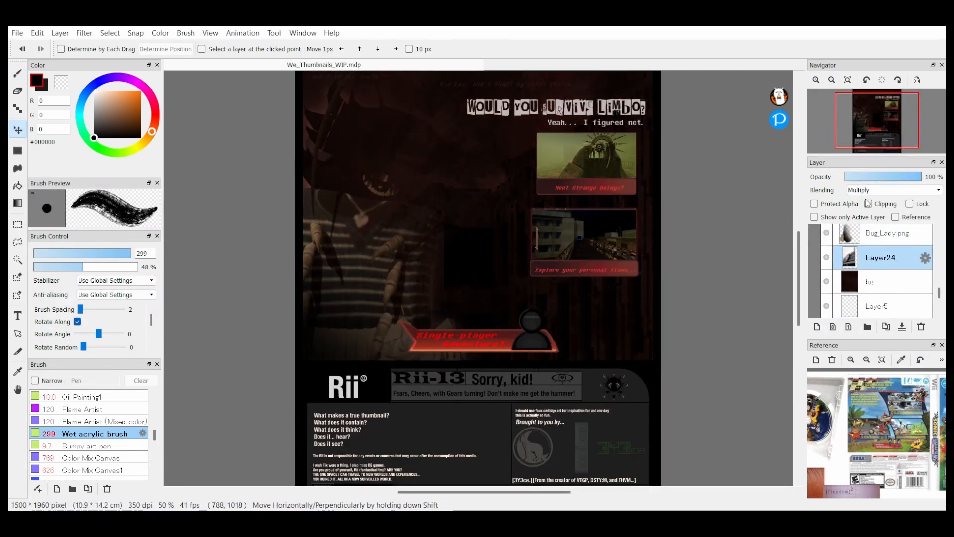
left_click(893, 190)
left_click(869, 308)
scroll(488, 298, "up", 3)
mouse_move(917, 177)
left_mouse_down()
mouse_move(887, 179)
mouse_move(923, 177)
left_mouse_up()
scroll(478, 278, "down", 3)
left_click(894, 190)
left_click(869, 219)
scroll(478, 279, "up", 1)
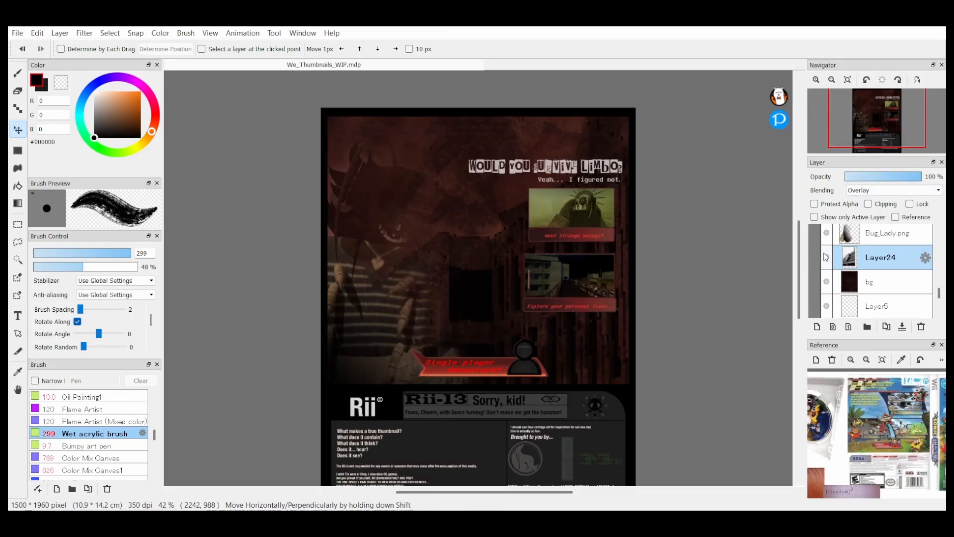
Step: Try the Divide blending mode on the Bug_Lady.png layer
left_click(18, 91)
left_click_drag(876, 156, 876, 169)
scroll(885, 279, "up", 1)
left_click(887, 271)
left_click(894, 203)
left_click(868, 321)
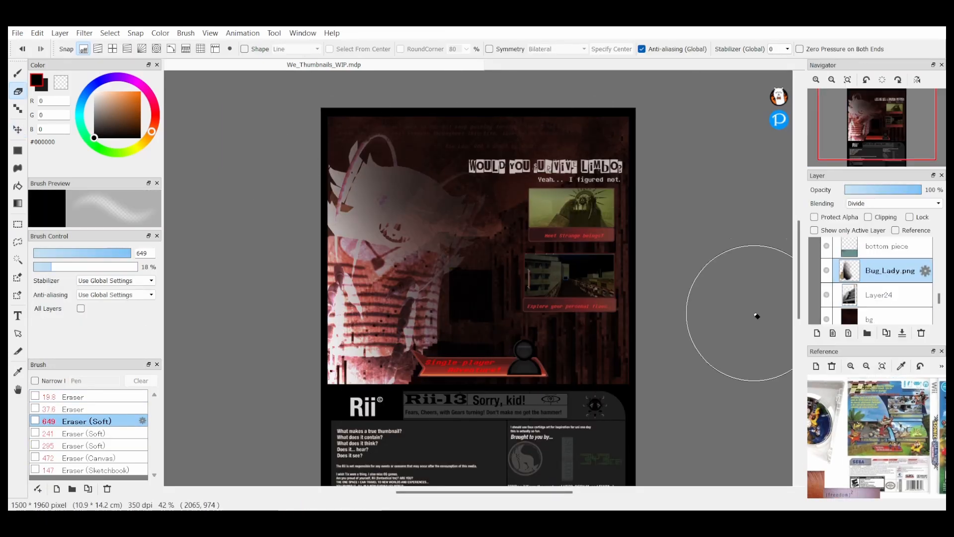
key("ctrl+z")
Step: Move the quote text lower and shift the title and the "Yeah... I figured not." line upward
scroll(873, 280, "up", 3)
scroll(873, 280, "up", 10)
left_click(895, 270)
left_click(894, 293, "shift")
left_click(17, 130)
scroll(895, 298, "down", 6)
left_click_drag(547, 169, 453, 145)
left_click(894, 250)
scroll(890, 278, "down", 5)
left_click(894, 250)
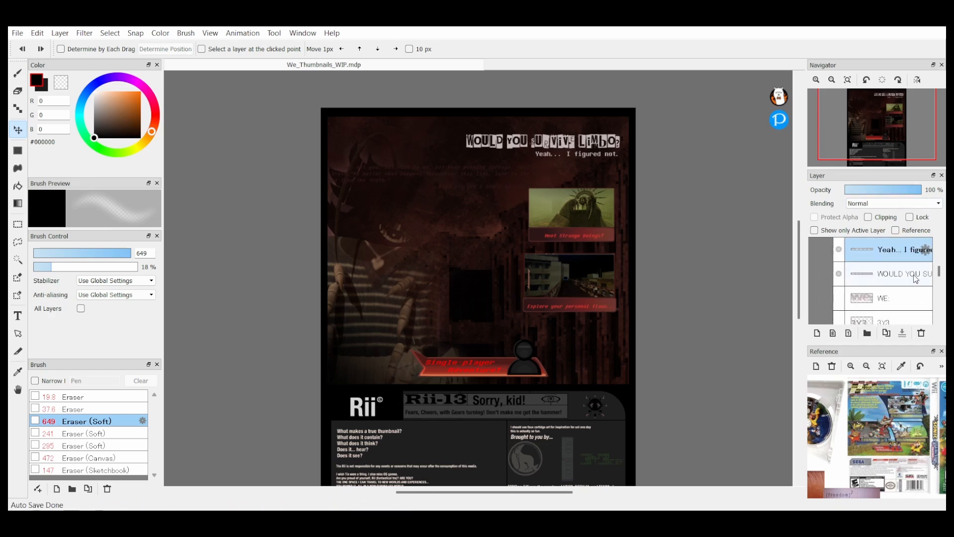
Step: Enlarge the "WOULD YOU SURVIVE LIMBO?" title and place it across the top of the artwork
double_click(894, 274)
left_click_drag(518, 130, 420, 119)
double_click(895, 274)
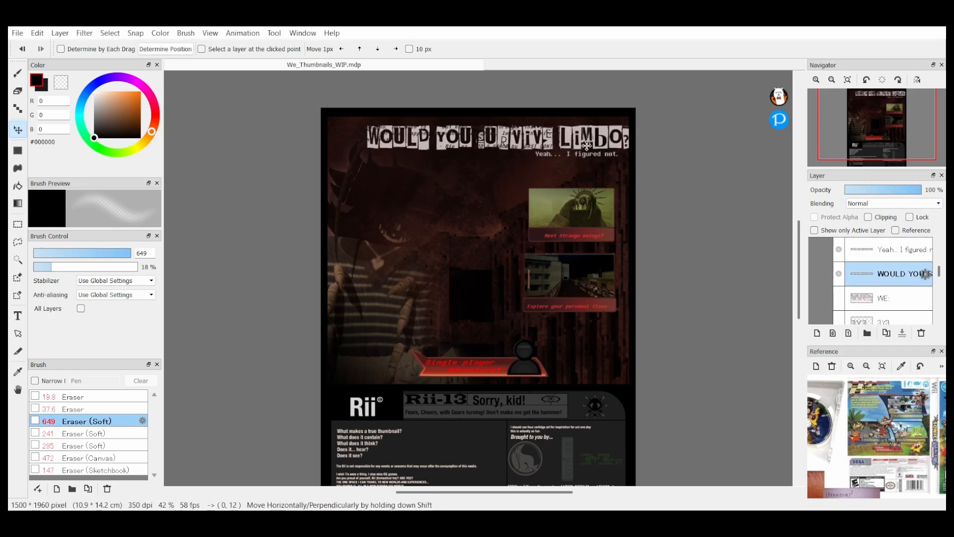
Step: Place the "Not me, not you" quote beneath the "Yeah... I figured not." line and use Add blending for it
scroll(895, 283, "up", 5)
left_click(895, 298)
left_click_drag(486, 268, 492, 428)
left_click_drag(917, 190, 883, 197)
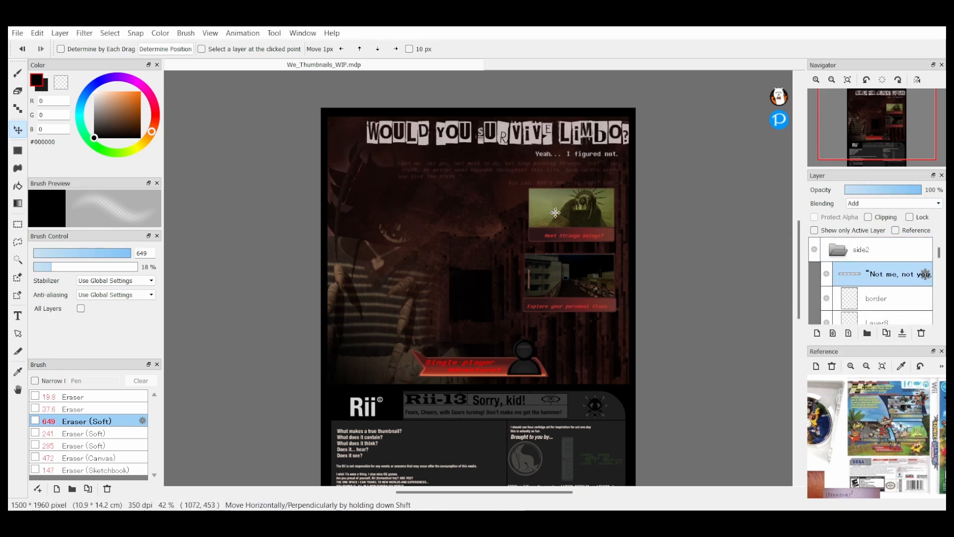
Step: Add a layer near the border and paint rough black texture along the artwork's edges with the Faint acrylic paint and Roses1 brushes
left_click(877, 321)
left_click(817, 333)
left_click(18, 74)
left_click(95, 409)
left_click_drag(622, 343, 571, 413)
key("ctrl+z")
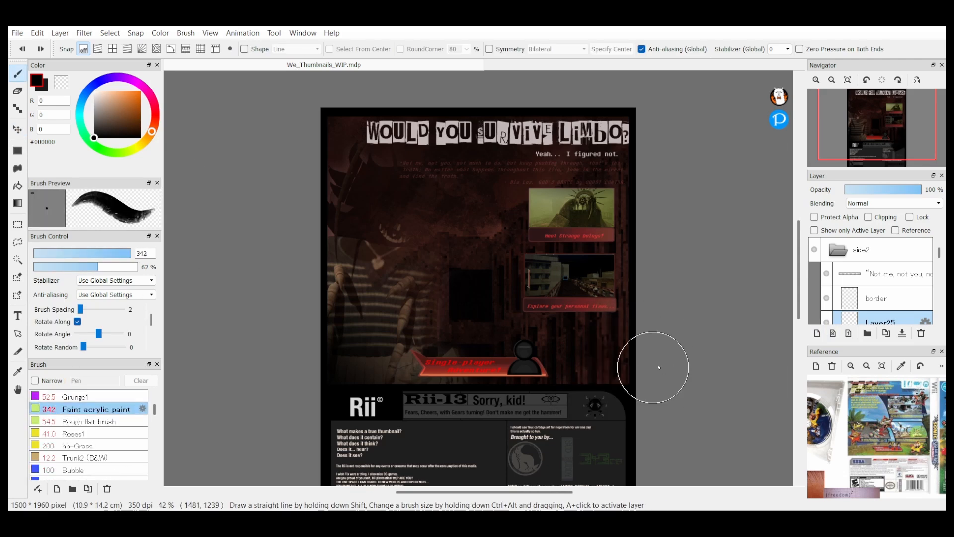
left_click_drag(886, 319, 886, 297)
left_click_drag(641, 328, 572, 415)
mouse_move(392, 400)
left_mouse_down()
mouse_move(322, 362)
mouse_move(453, 100)
mouse_move(630, 179)
mouse_move(326, 384)
left_mouse_up()
left_click(74, 434)
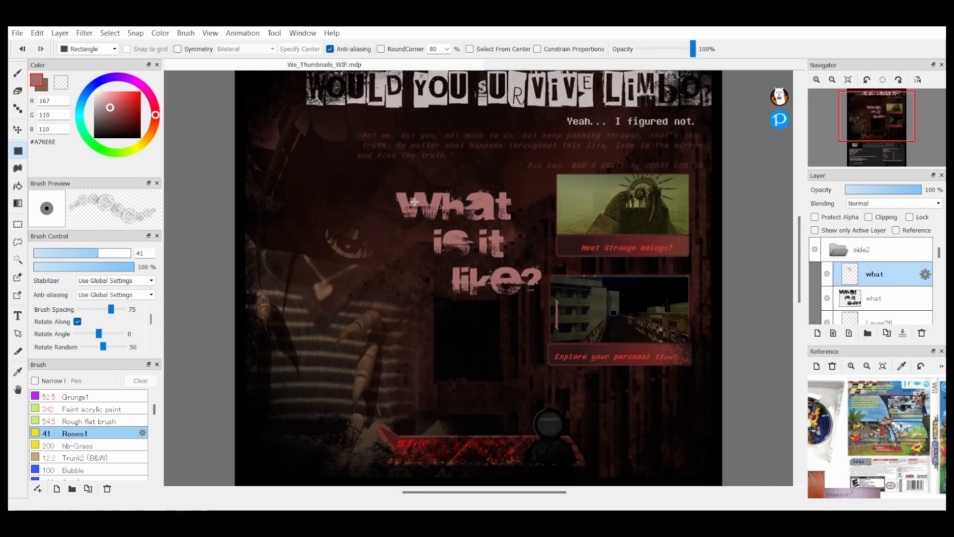
Step: Colour the top "What is it like?" text copy with a custom dark-red-to-yellow gradient on a clipped layer and merge it
key("v")
left_click(830, 309)
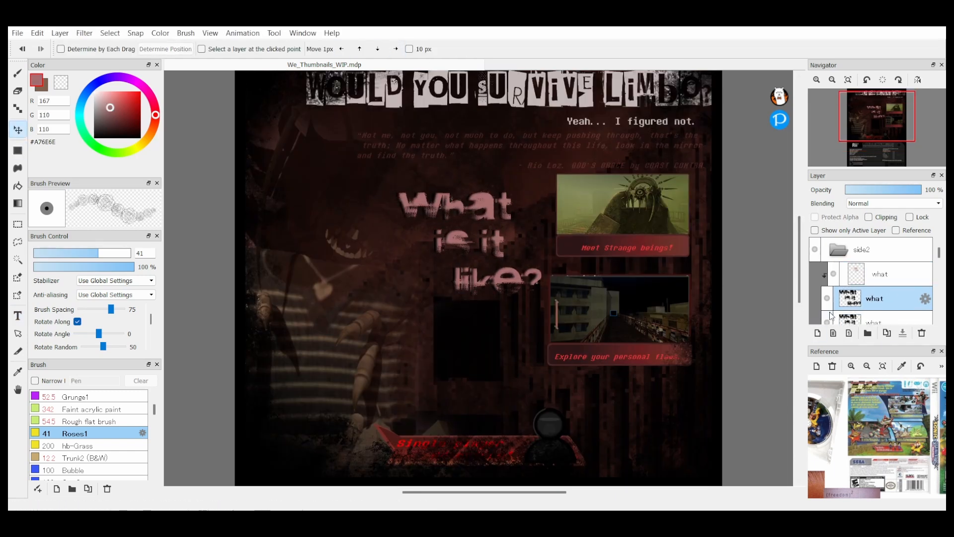
left_click(880, 274)
left_click(817, 333)
left_click(18, 203)
left_click(869, 218)
left_click_drag(383, 302, 541, 298)
left_click(903, 333)
Step: Duplicate the gradient text layer, set the copy's opacity to 28% and clip it to the text below
left_click(887, 333)
left_click(866, 190)
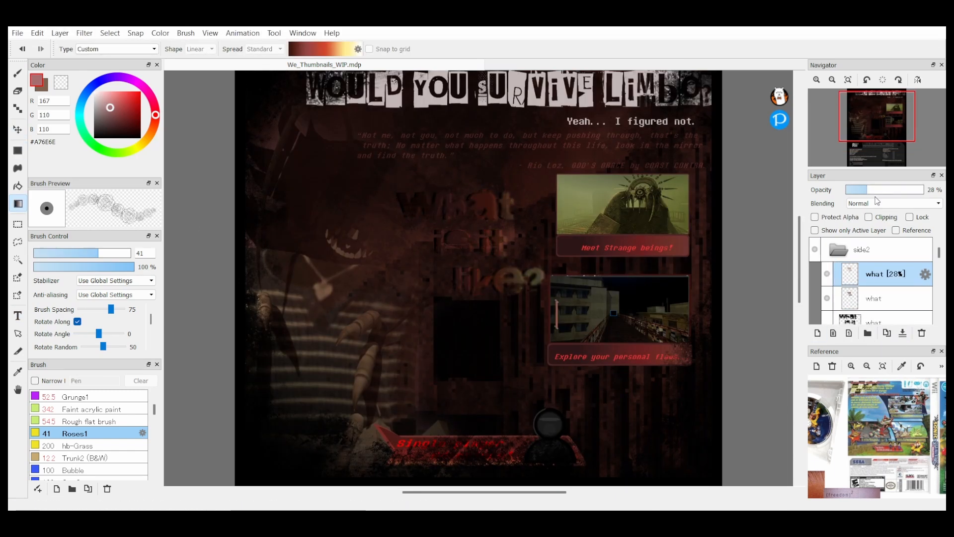
left_click(869, 217)
left_click(18, 130)
Step: Add a layer above the "What is it like?" text and draw straight vertical highlights on its letters with AirBrush (Light)
left_click(816, 79)
left_click(817, 333)
left_click(18, 74)
scroll(117, 443, "down", 5)
left_click(117, 445)
scroll(234, 73, "up", 3)
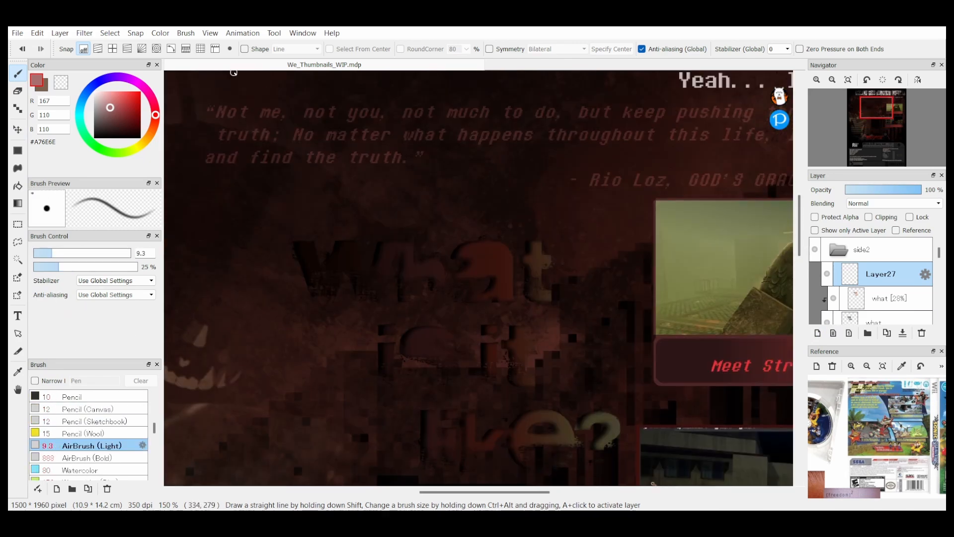
key("ctrl+z")
left_click(113, 49)
left_click_drag(513, 257, 512, 305)
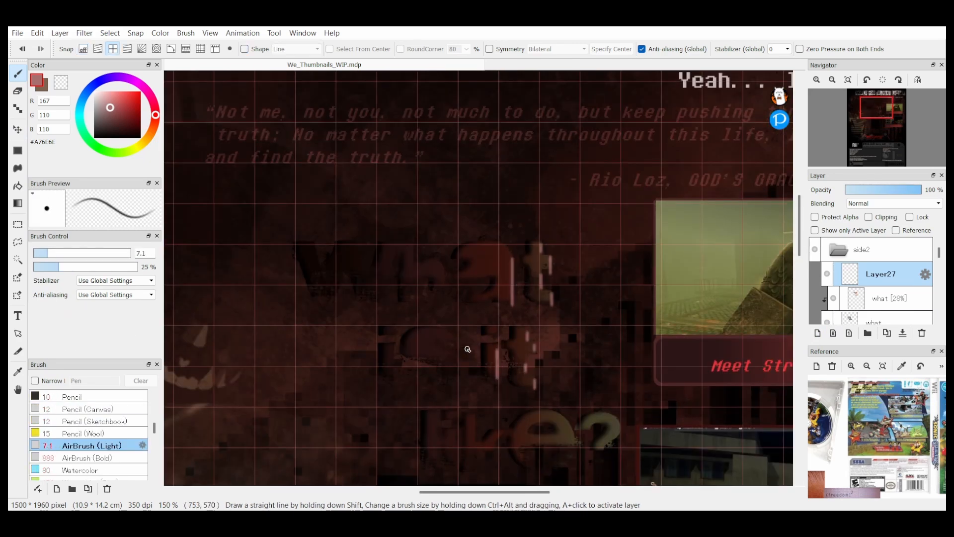
Step: Turn snapping off and airbrush soft pink highlights over the "What is it like?" letters, starting at brush size 18
left_click(87, 51)
left_click(68, 253)
left_click_drag(414, 258, 443, 274)
left_click_drag(502, 244, 512, 261)
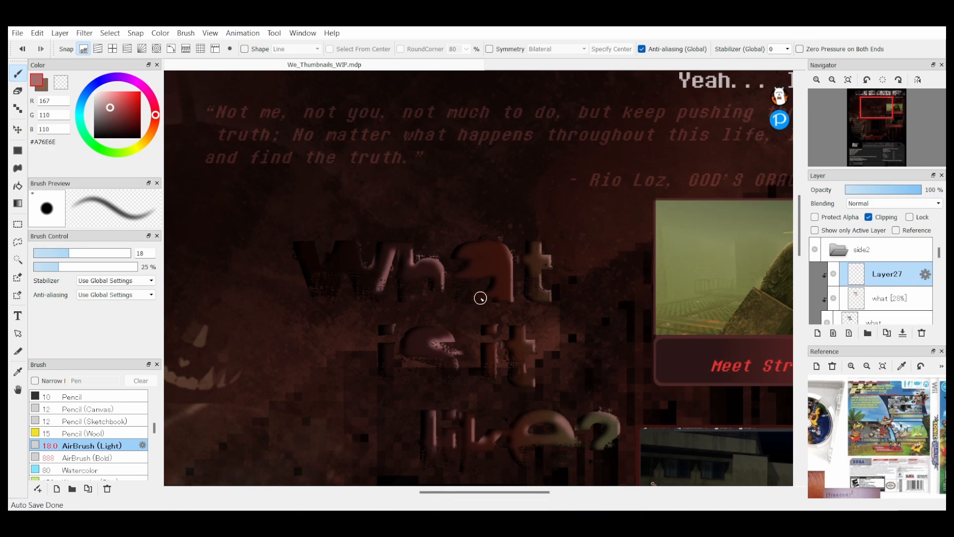
left_click_drag(120, 257, 124, 256)
left_click_drag(519, 333, 512, 352)
scroll(90, 437, "down", 5)
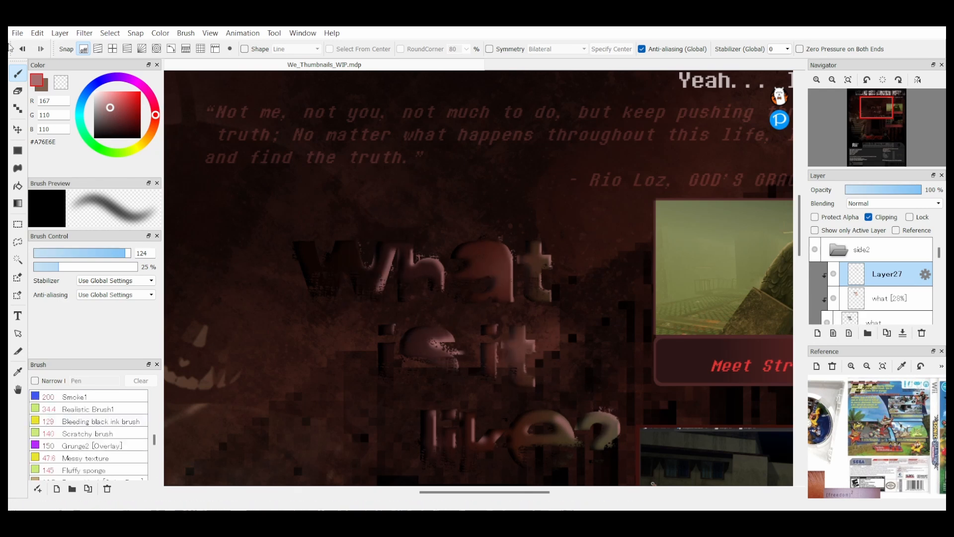
Step: Soften the text highlights with the soft eraser and set their layer to Divide blending
left_click(18, 91)
left_click_drag(386, 249, 366, 291)
left_click_drag(493, 368, 522, 348)
left_click(894, 203)
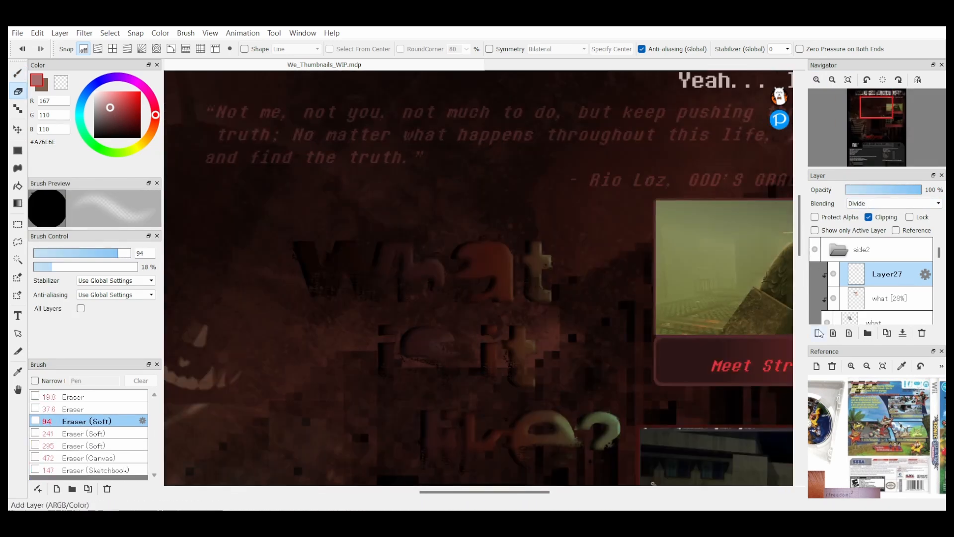
Step: Add another clipped layer over the text with #EA9797 as the brush colour, using Color Dodge at 48% opacity
left_click(818, 333)
left_click(18, 74)
left_click(110, 95)
left_click(869, 217)
left_click(893, 203)
left_click_drag(921, 189, 883, 190)
scroll(478, 278, "down", 4)
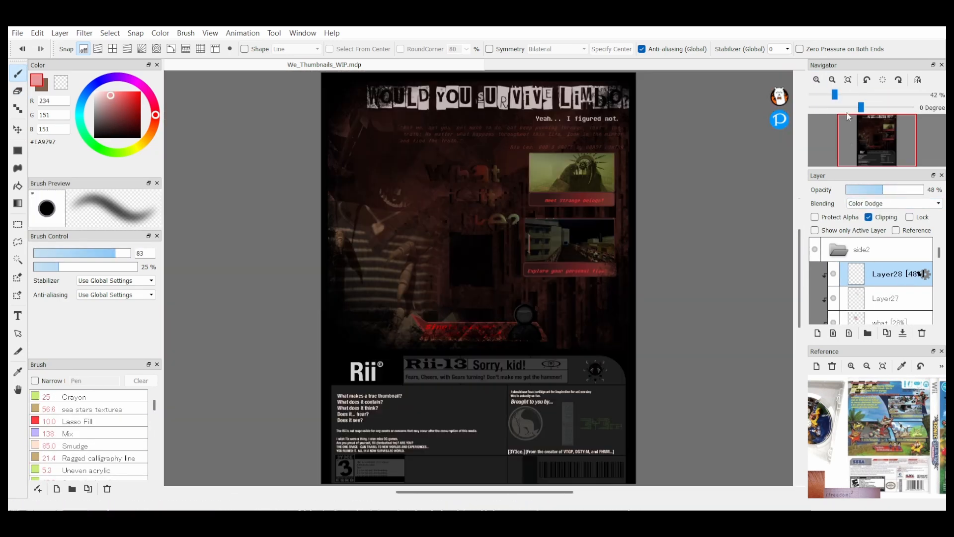
Step: Paint soft highlights on the "What is it like?" letters at brush size 23, with the clipped layer's opacity at 25%
scroll(479, 278, "up", 4)
left_click_drag(115, 253, 80, 253)
left_click_drag(369, 228, 360, 212)
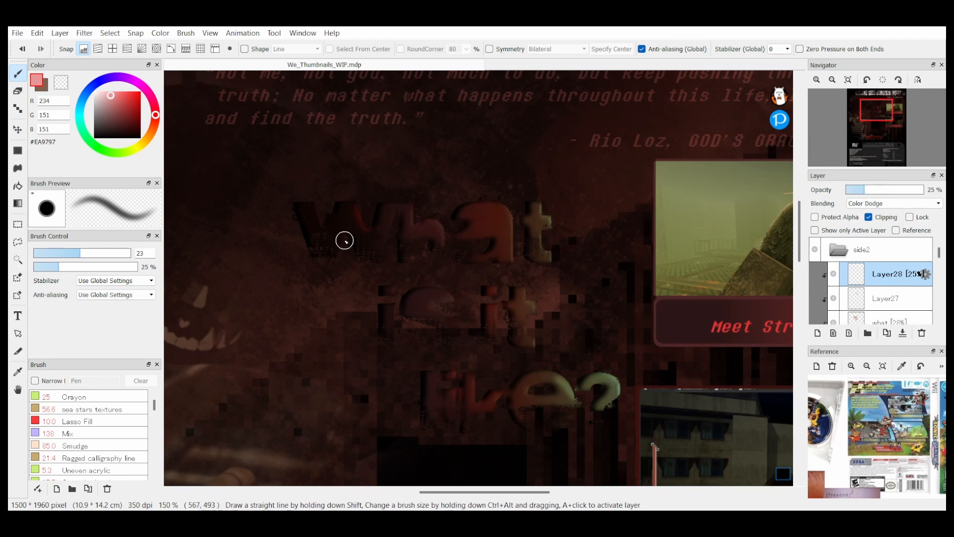
scroll(415, 275, "down", 2)
scroll(884, 283, "down", 3)
Step: Select the "what" text layer, turn its clipping off and choose the colour #B49898
left_click(884, 276)
left_click(869, 217)
scroll(479, 278, "up", 2)
left_click(18, 151)
left_click(101, 105)
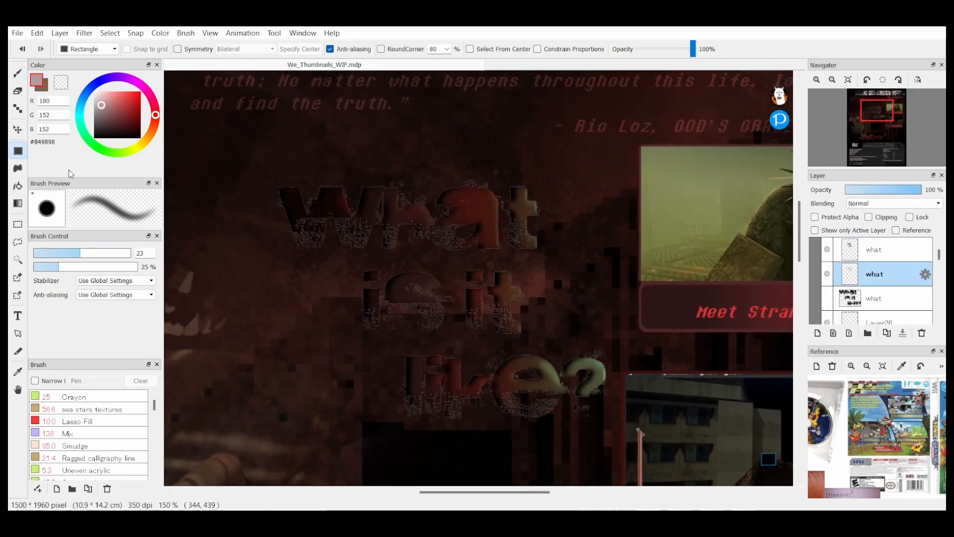
Step: Set the "what" layer's blending to Color Dodge and choose the Eraser (Soft) brush at size 213
left_click(18, 129)
left_click(894, 203)
left_click(870, 240)
left_click(893, 203)
left_click(18, 91)
left_click(86, 421)
scroll(479, 278, "down", 4)
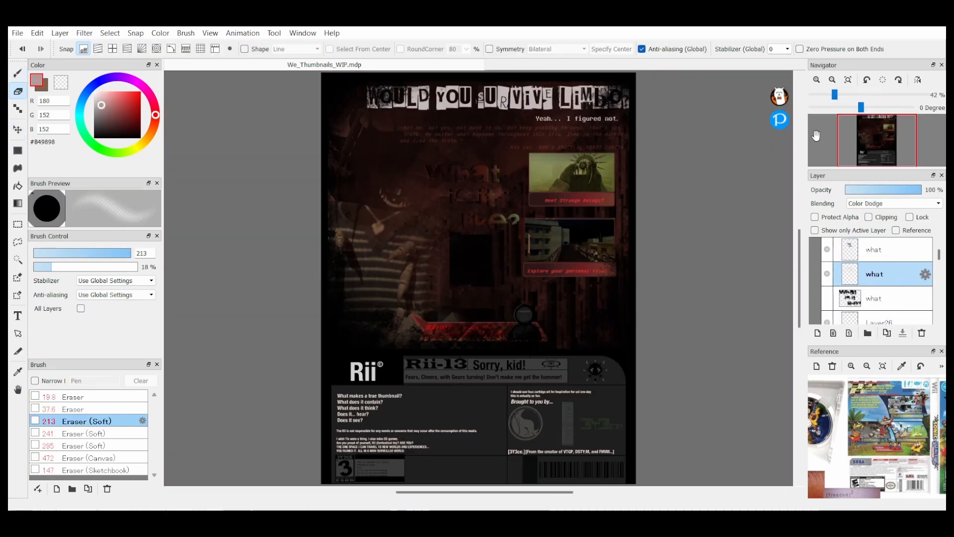
Step: Add a text paragraph in #C2B7B7 below the heading, starting "What is it like to leave everything behind so suddenly?"
left_click(818, 333)
left_click(18, 372)
left_click(18, 316)
type("What is it like to leave everything behind so suddenly? Some may say shocking and scary, others may feel nthing, as there was nothing to go back for. Venture with Reaper Workplace worker HAZMAT as he devlves deep into THE LIMBO. Not every door will experience")
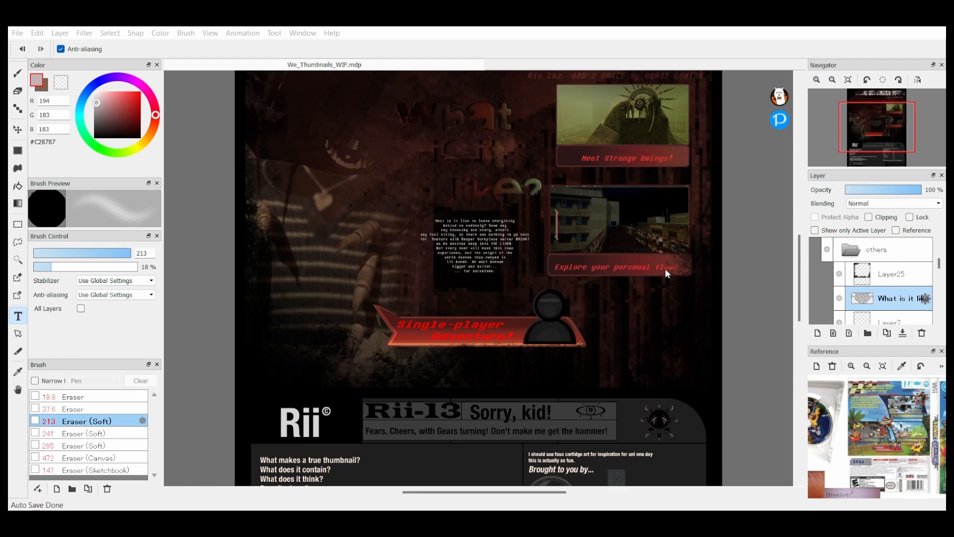
Step: Add a clipped layer above the new paragraph and choose a painting brush for it
left_click(817, 333)
left_click(869, 217)
left_click(18, 73)
left_click(99, 436)
scroll(479, 279, "down", 2)
Step: Select the bg layer near the end of the layer stack and change its blending mode
left_click(833, 79)
scroll(479, 149, "up", 3)
scroll(890, 250, "down", 5)
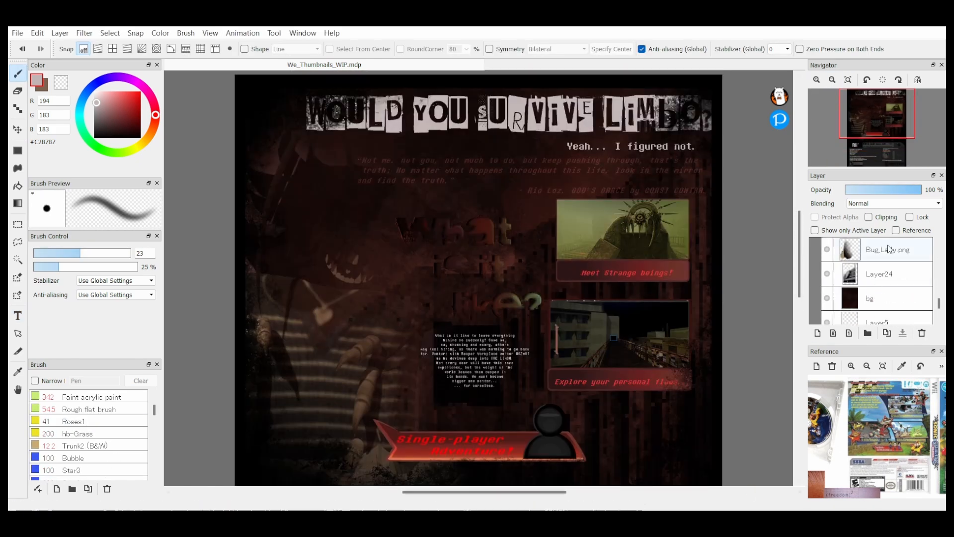
left_click(879, 298)
left_click(894, 204)
scroll(478, 278, "down", 2)
left_click(920, 276)
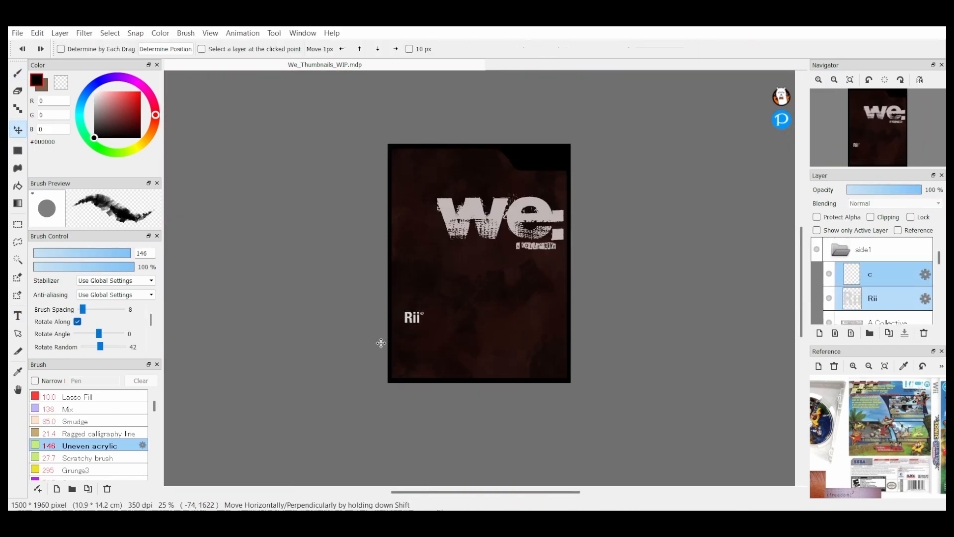
Step: Move the "Rii" logo together with its © mark into the black tab in the front cover's upper corner
left_click_drag(381, 343, 507, 182)
double_click(880, 298)
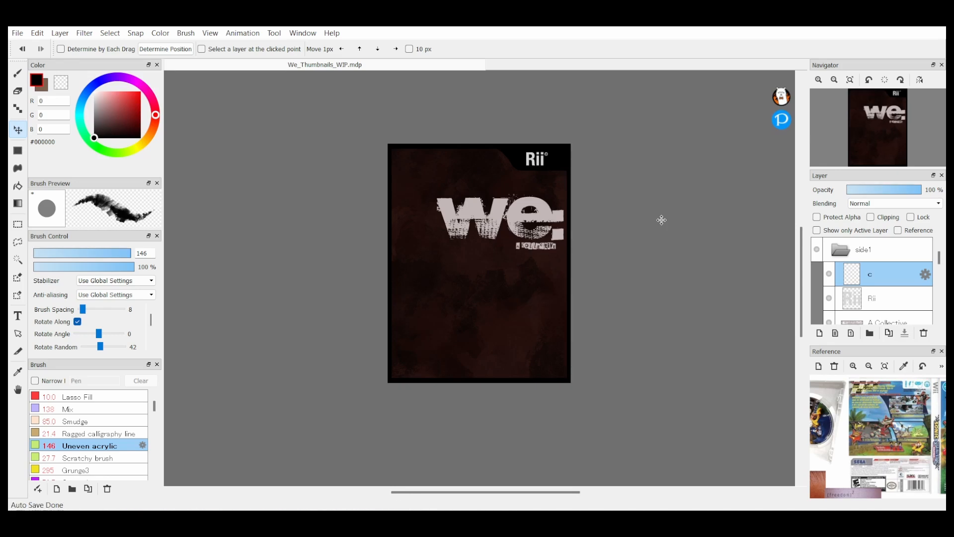
scroll(661, 219, "up", 2)
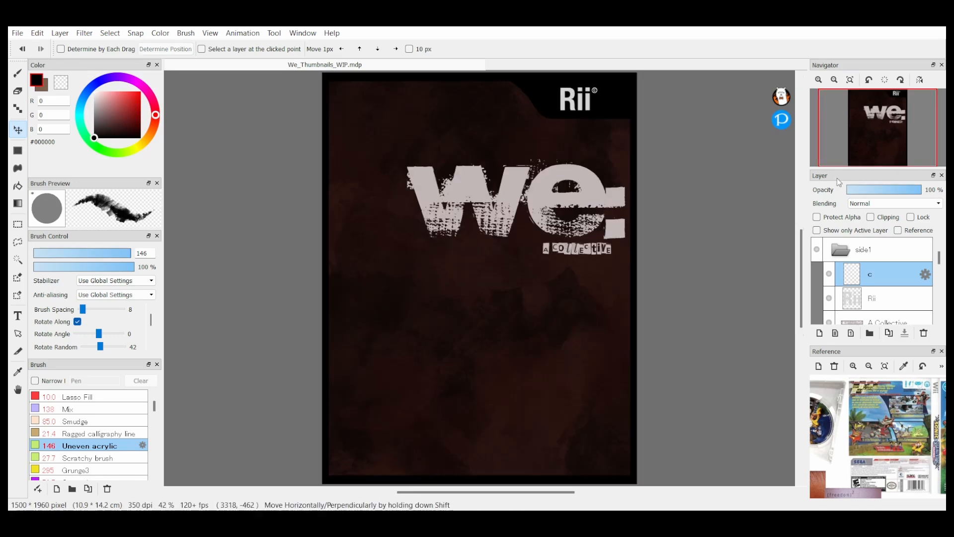
Step: Add a layer above the Rii logo text and choose the Faint acrylic paint brush at size 589
left_click(879, 298)
scroll(880, 288, "down", 1)
left_click(820, 333)
left_click(18, 73)
scroll(89, 438, "up", 1)
scroll(479, 278, "down", 1)
left_click_drag(132, 253, 133, 253)
scroll(90, 434, "down", 2)
left_click(96, 433)
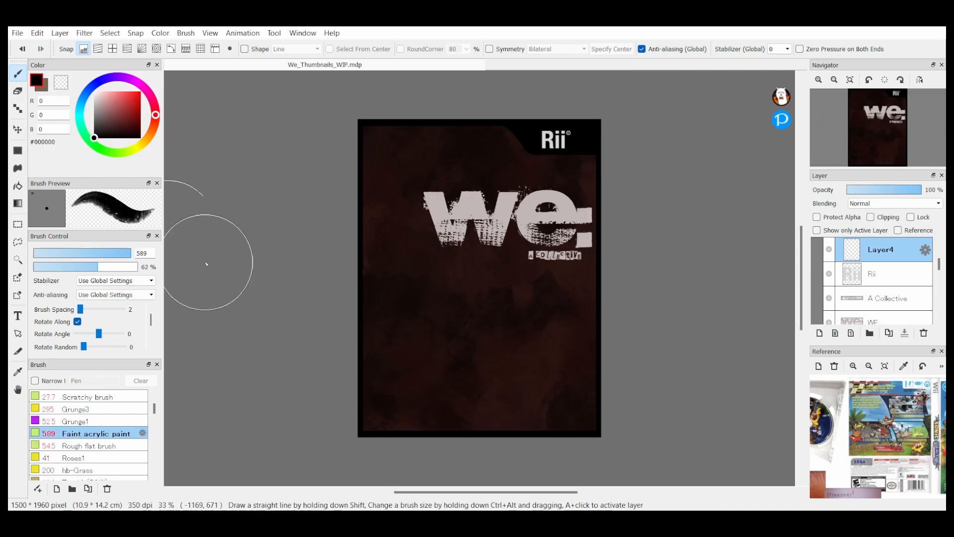
Step: Paint black acrylic texture along the front cover's edges, undoing and redoing strokes on its left side
left_click_drag(368, 149, 368, 308)
key("ctrl+z")
mouse_move(536, 428)
left_mouse_down()
mouse_move(600, 386)
mouse_move(605, 139)
left_mouse_up()
left_click_drag(422, 114, 360, 169)
left_click_drag(132, 253, 131, 254)
key("ctrl+z")
mouse_move(365, 218)
left_mouse_down()
mouse_move(353, 305)
mouse_move(360, 134)
left_mouse_up()
scroll(880, 283, "down", 3)
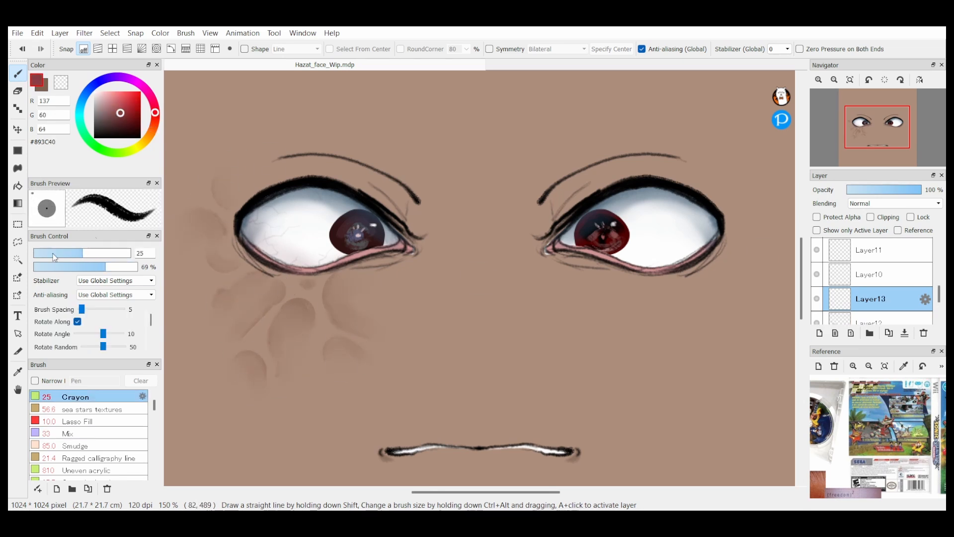
Step: In the Hazat_face_Wip.mdp drawing, draw thin #893C40 veins beside and below the left eye with the Crayon at size 5.1
left_click_drag(289, 274, 290, 281)
left_click_drag(242, 268, 232, 277)
left_click(834, 79)
left_click(835, 80)
left_click(819, 80)
left_click(819, 79)
left_click_drag(217, 211, 232, 227)
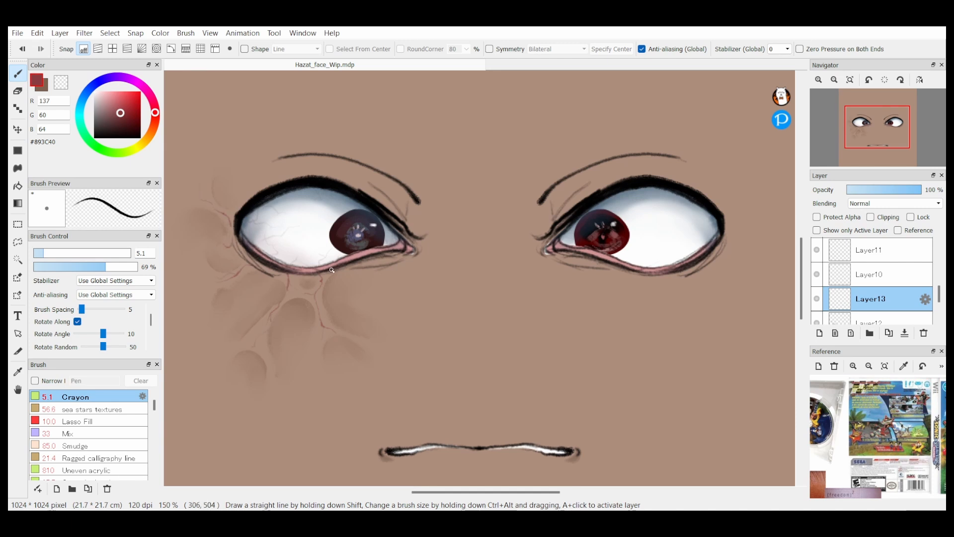
left_click_drag(341, 270, 339, 276)
Step: Try other brushes, return to the Crayon and set it to colour #3E1312 at size 18
key("x")
left_click(86, 470)
mouse_move(154, 405)
left_mouse_down()
mouse_move(154, 413)
mouse_move(166, 407)
mouse_move(154, 405)
left_mouse_up()
left_click(96, 436)
left_click(68, 434)
left_click(75, 396)
left_click(127, 127)
left_click(70, 253)
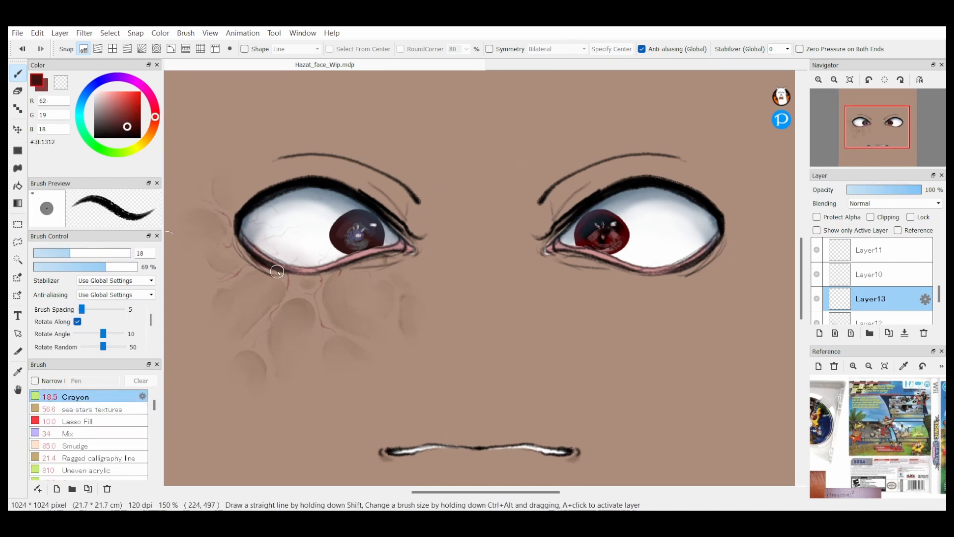
Step: Select the clipped Layer5 and shade the eyes in #3E1312 with the Crayon, ending at size 22
left_click(819, 79)
left_click_drag(939, 294, 939, 272)
left_click(874, 258)
left_click_drag(580, 229, 590, 239)
left_click(489, 49)
left_click(92, 253)
left_click_drag(486, 492, 453, 492)
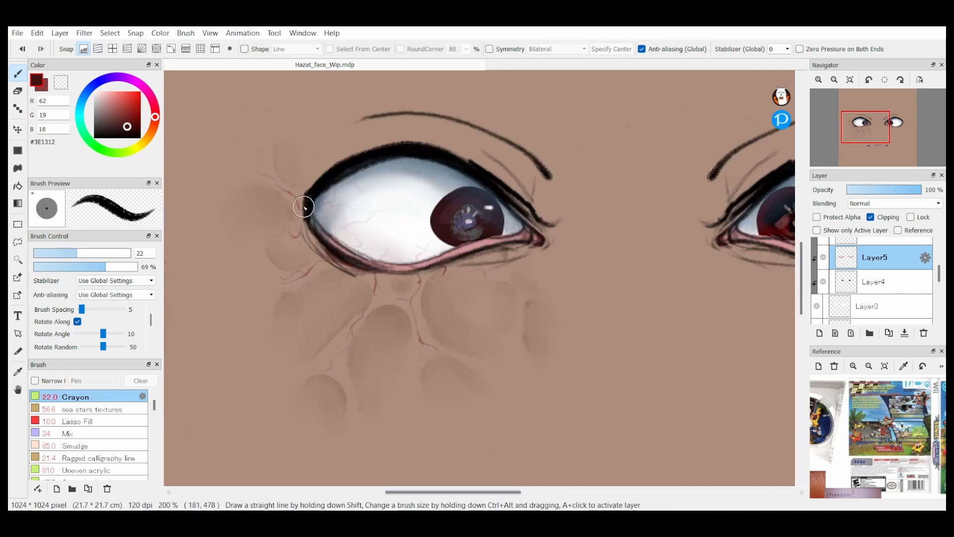
Step: Select the clipped Layer14 and tint both eyes' outlines with the Crayon, starting at size 108 and toggling symmetry
left_click(867, 306)
left_click(834, 79)
left_click(819, 80)
mouse_move(939, 273)
left_mouse_down()
mouse_move(936, 281)
mouse_move(937, 255)
left_mouse_up()
left_click(877, 274)
left_click(129, 253)
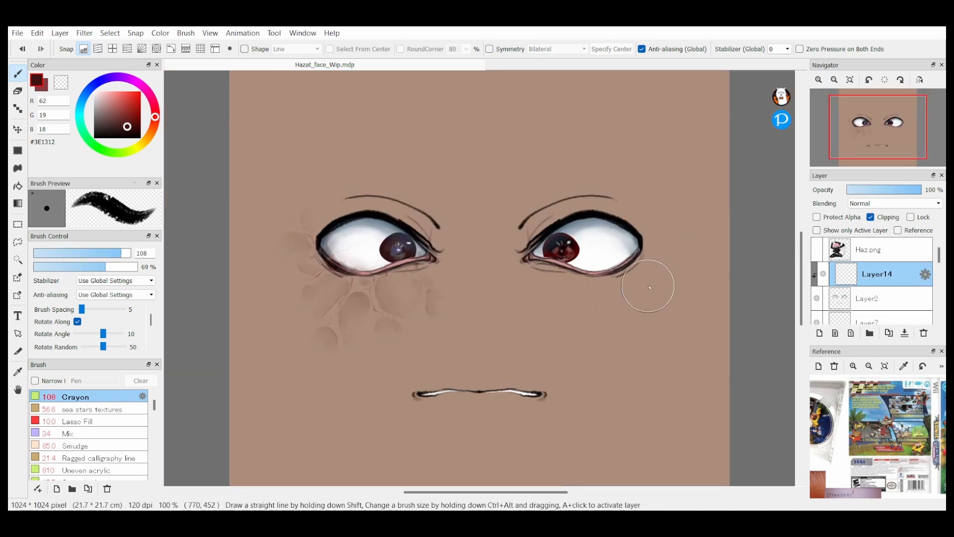
left_click(490, 48)
left_click(109, 253)
left_click(490, 49)
Step: Set the Crayon to #000000 at size 7.6 and select Layer2
left_click(94, 138)
left_click(49, 253)
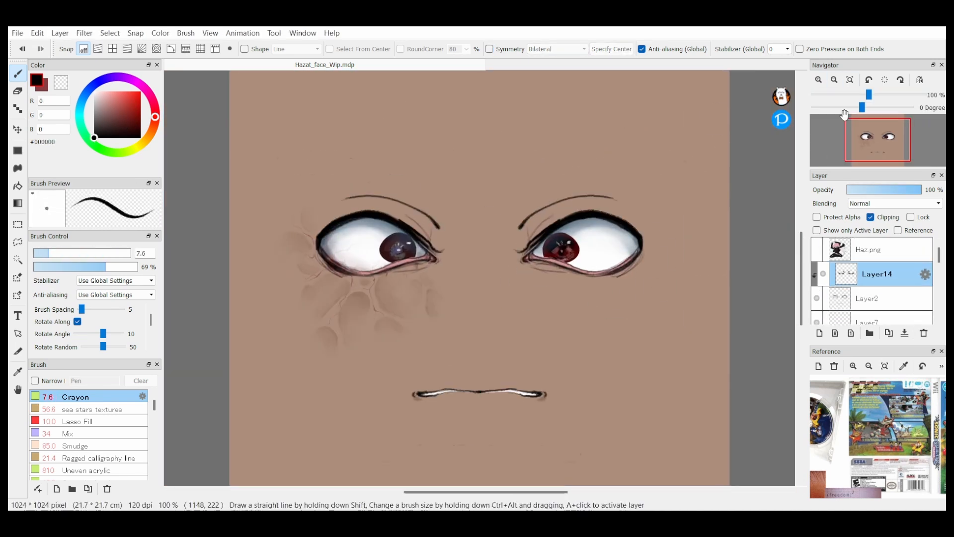
left_click(819, 79)
left_click(850, 80)
left_click(867, 298)
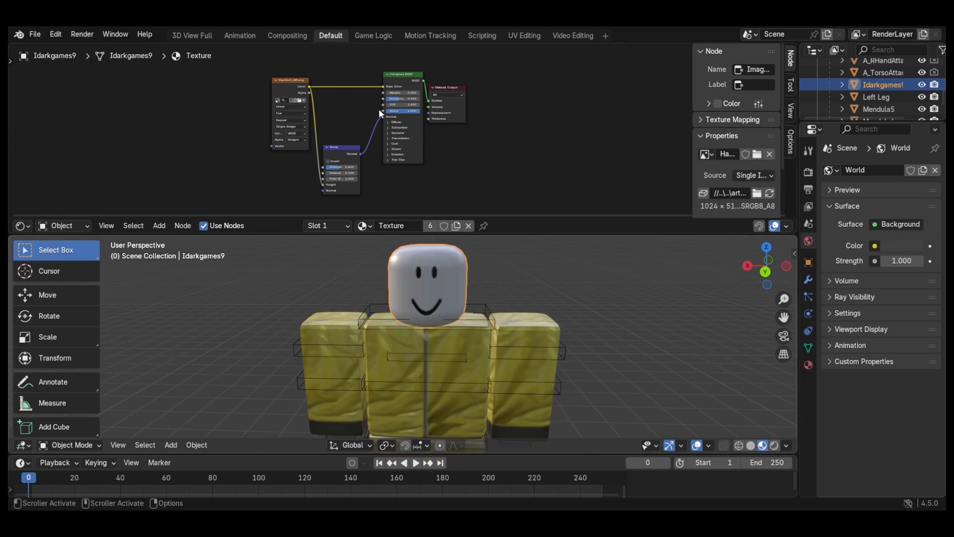
Step: Switch to Blender, hide the default smiling head and set the GasMask material's render method to Dithered
left_click(922, 84)
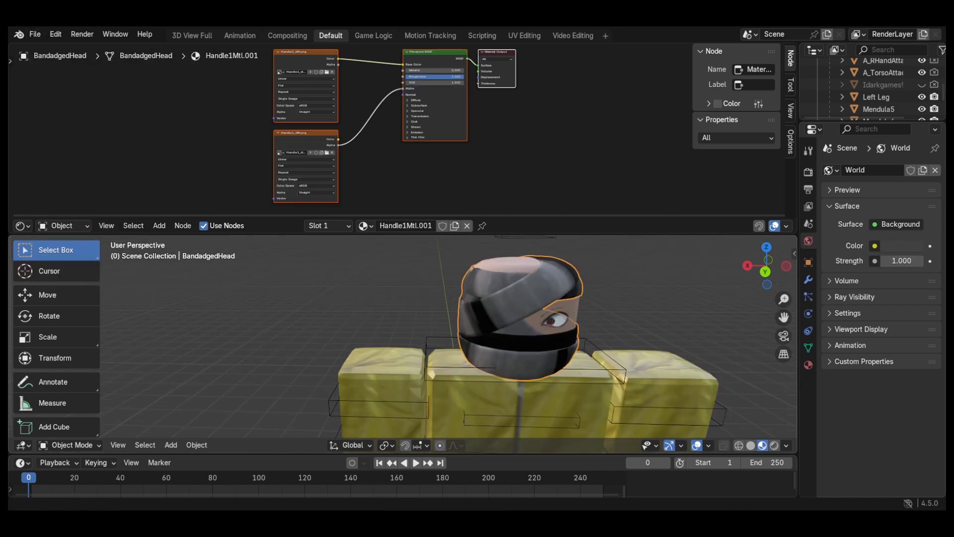
left_click(809, 365)
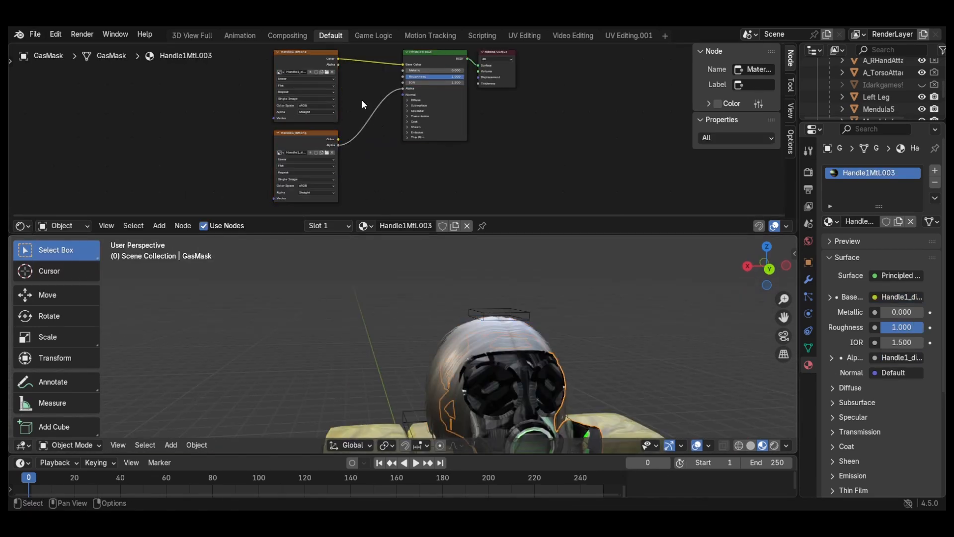
scroll(634, 338, "down", 3)
scroll(605, 307, "up", 4)
scroll(604, 307, "down", 3)
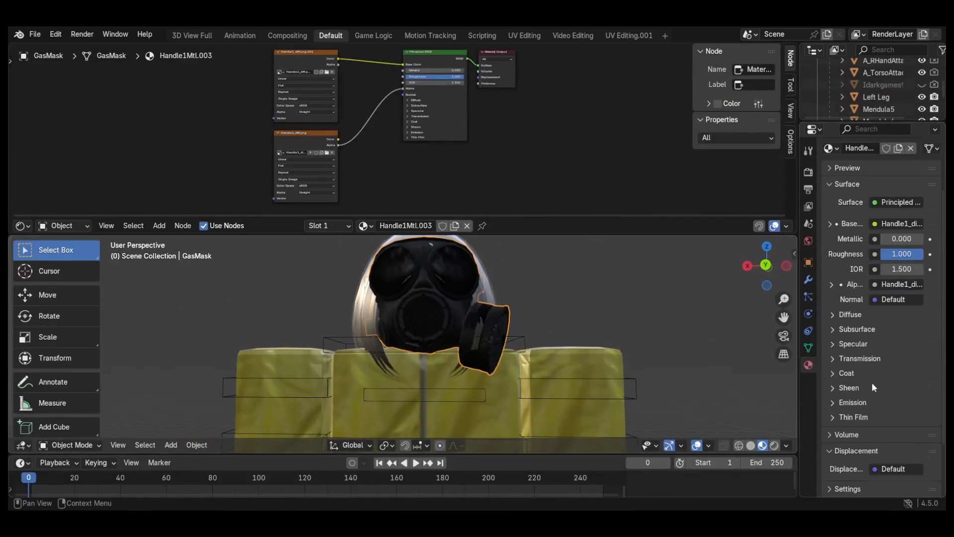
scroll(872, 382, "down", 5)
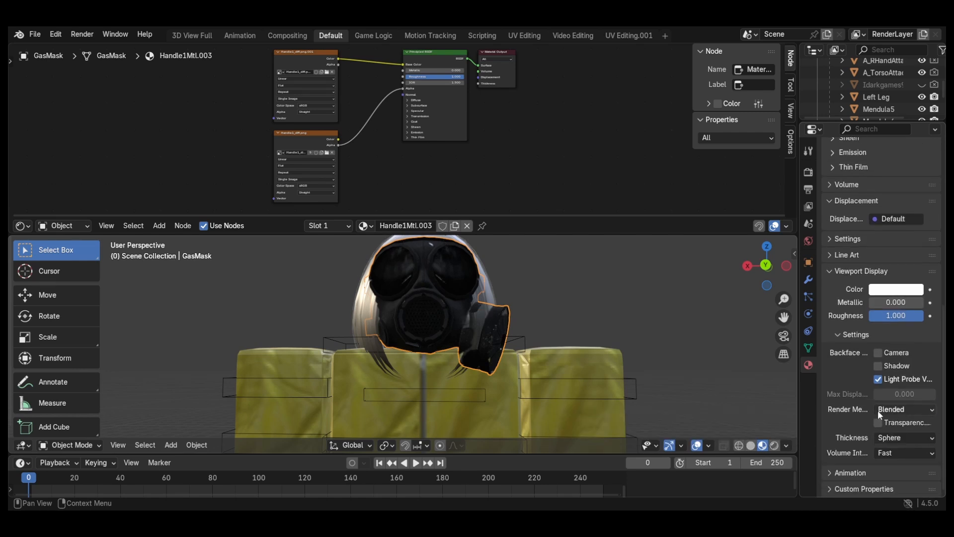
scroll(878, 410, "up", 2)
scroll(875, 353, "up", 2)
left_click(882, 199)
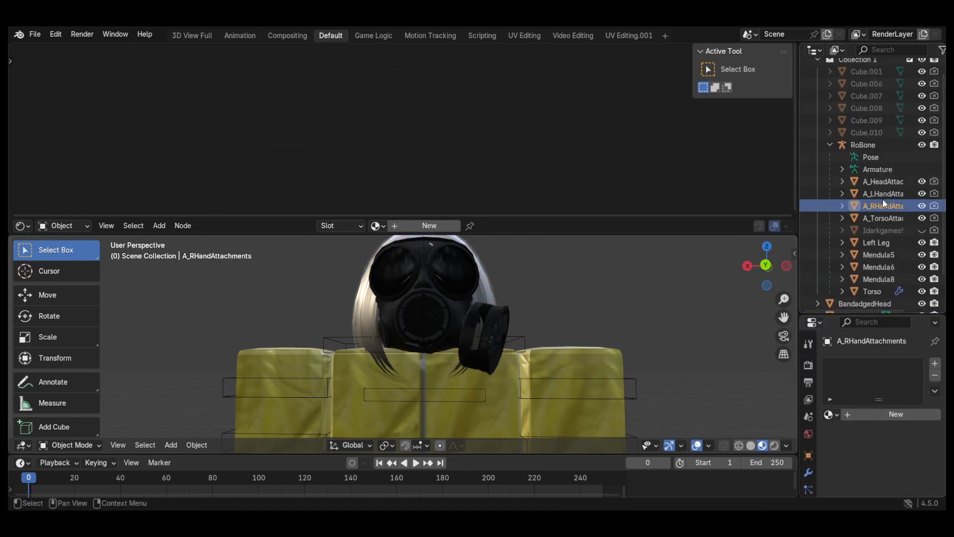
left_click(853, 275)
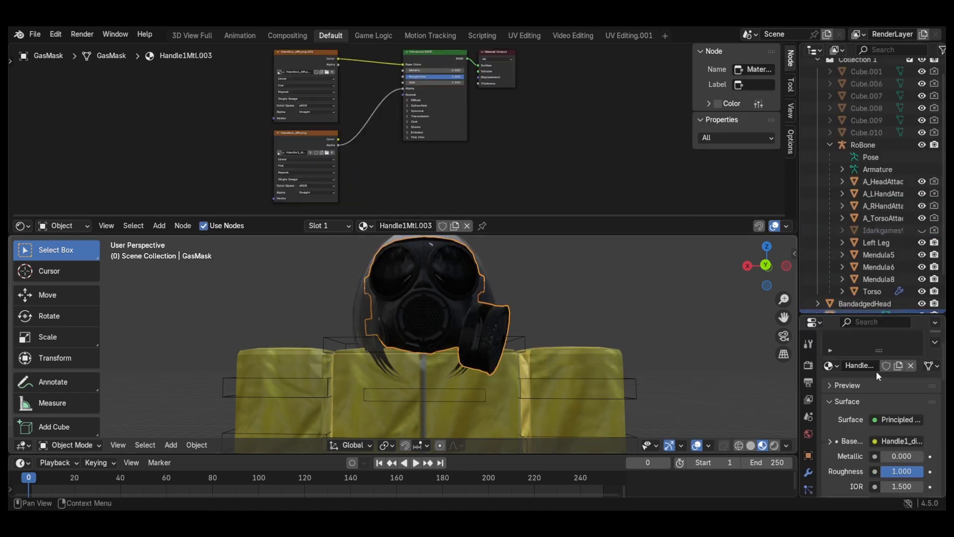
scroll(877, 393, "down", 10)
scroll(877, 425, "up", 6)
Step: Import the SpaceRayGun and tactical_pouches models and select both of them
left_click(35, 34)
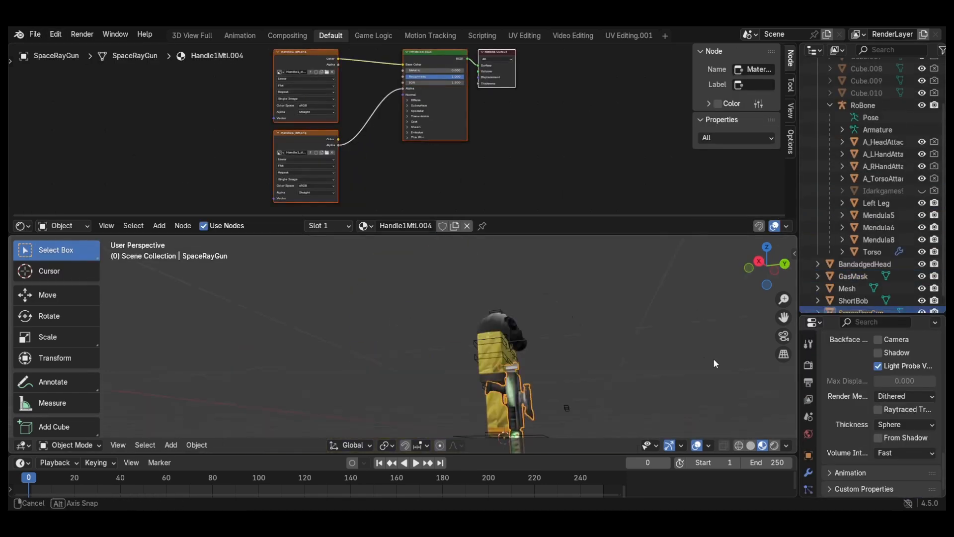
middle_click_drag(716, 364, 210, 409)
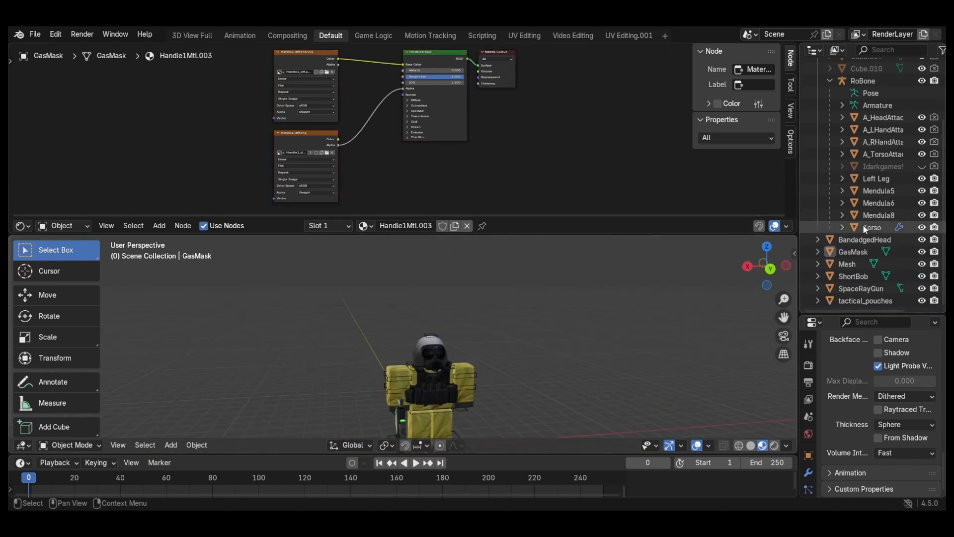
left_click(868, 298)
left_click(889, 291)
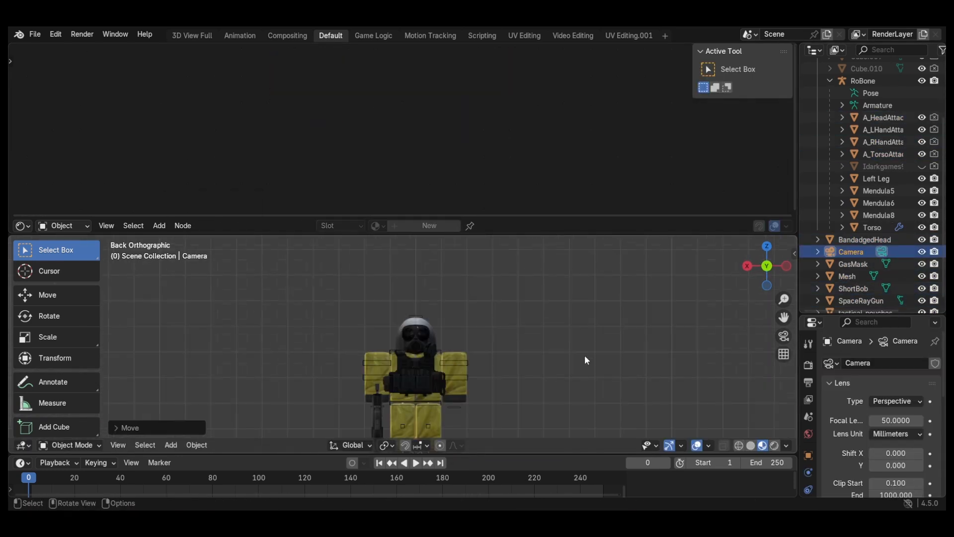
middle_click_drag(585, 355, 619, 363)
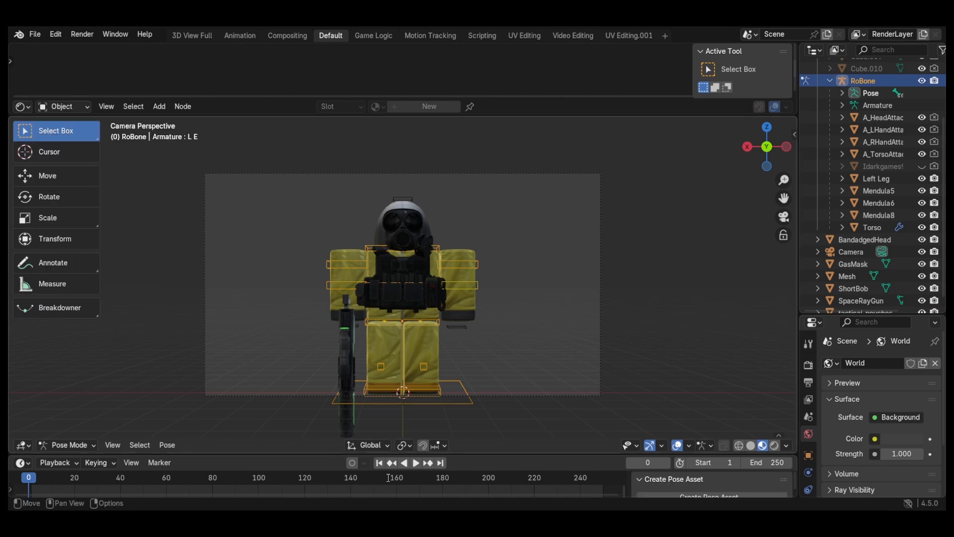
Step: Pose the rig's lower body by shifting the torso along X and moving and rotating the feet into a wider stance
key("r")
left_click(402, 322)
key("g")
key("x")
left_click(383, 391)
key("g")
key("y")
key("r")
key("y")
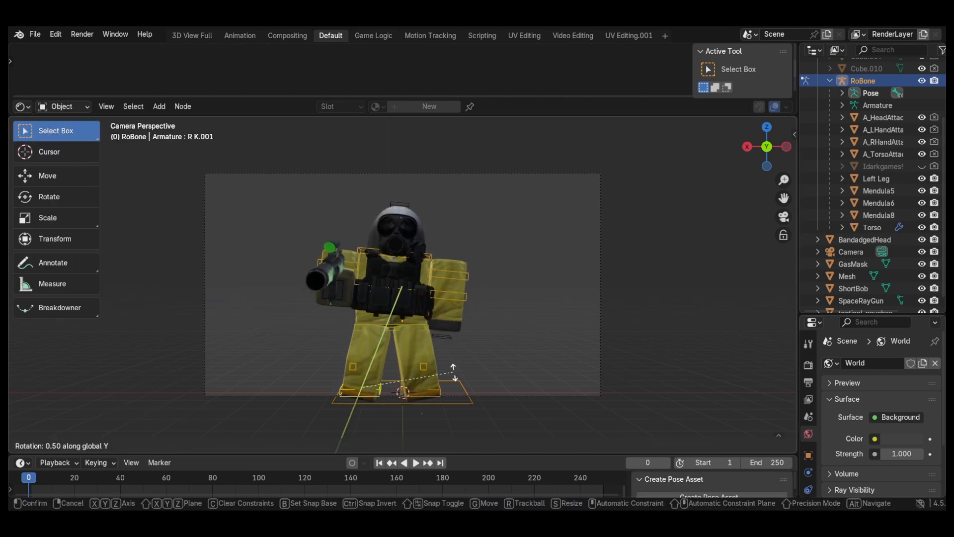
left_click(420, 388)
key("g")
Step: Rotate the character's right arm so the ray gun points diagonally across the chest
left_click(325, 263)
key("r")
Step: Move and rotate the character's left arm toward the ray gun, checking the pose through the camera
key("r")
left_click(442, 381)
left_click(450, 274)
key("g")
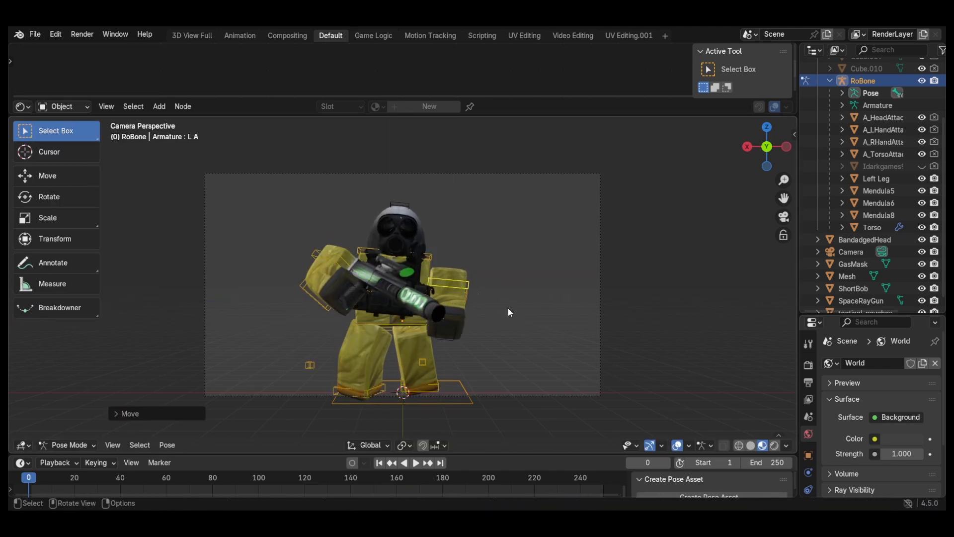
middle_click_drag(508, 308, 412, 302)
Step: Rotate the left arm about X, reposition it to support the gun, and rotate the head
key("r")
left_click(457, 296)
key("KP_0")
key("r")
key("x")
left_click(533, 310)
key("g")
left_click(537, 343)
key("r")
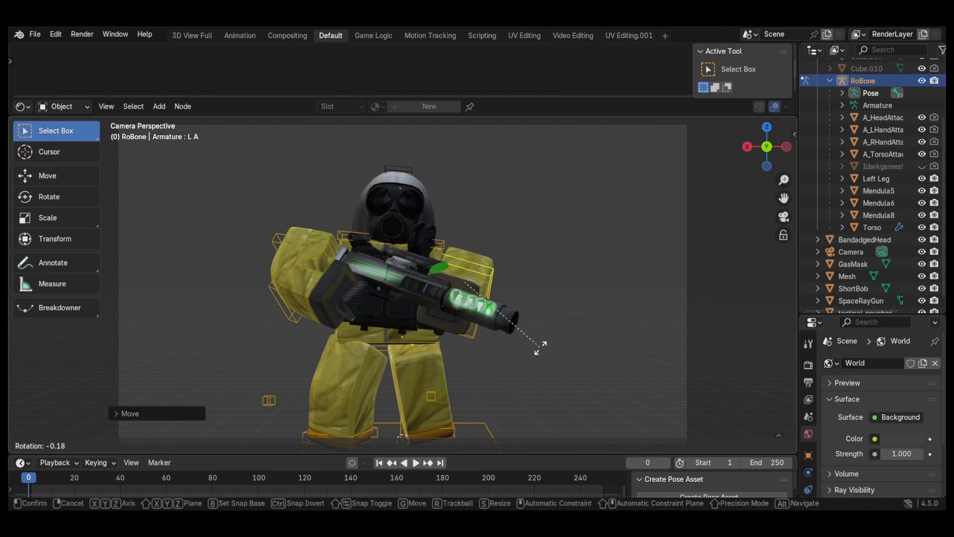
key("g")
left_click(524, 369)
left_click(398, 171)
key("r")
Step: Select the camera, go to the render film settings and add a Shading workspace
left_click(851, 252)
left_click(809, 365)
scroll(865, 422, "down", 8)
left_click(665, 35)
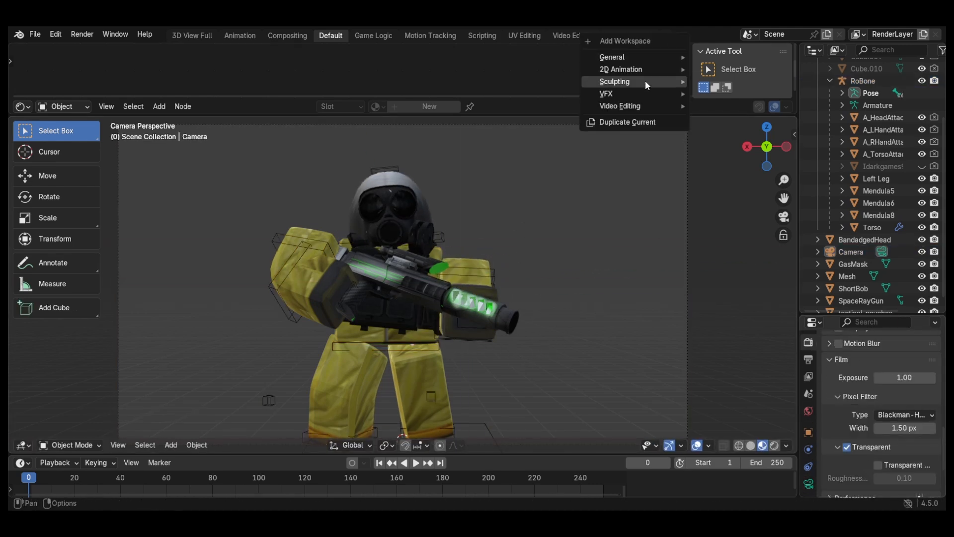
left_click(715, 156)
Step: Add an Environment Texture node beside the World Output in the world's shader
left_click(207, 309)
key("shift+a")
left_click(535, 313)
left_click(473, 350)
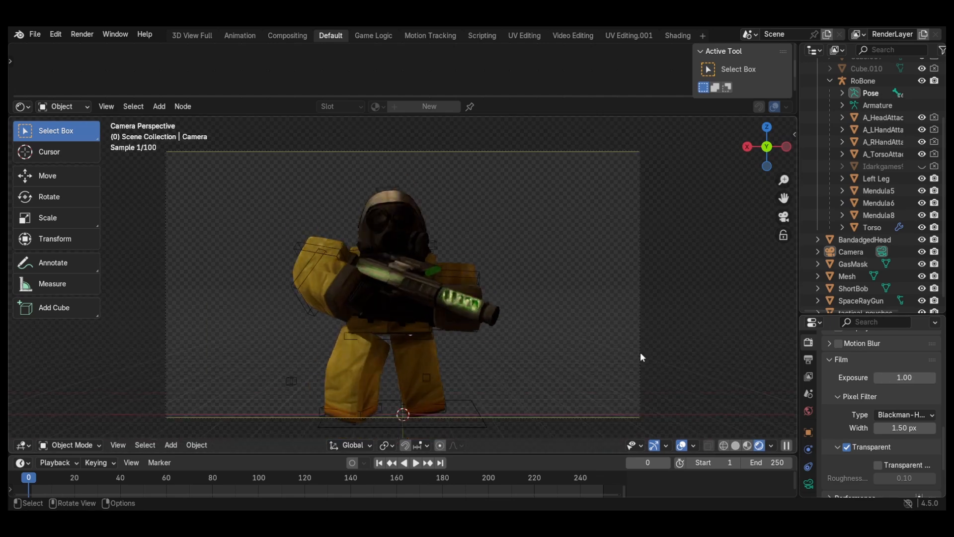
left_click(640, 352)
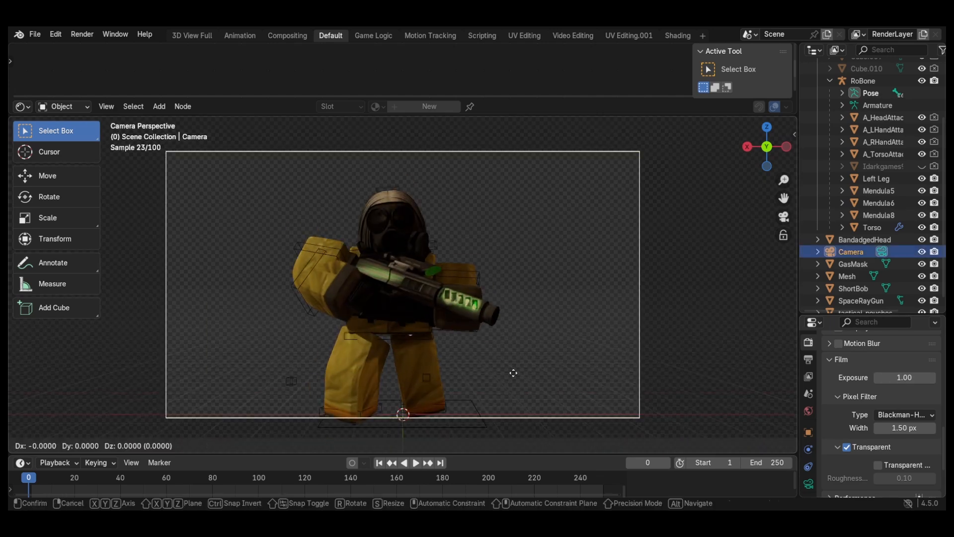
Step: Reframe the posed character by moving the camera along Z, rotating it slightly and shifting it along X
key("g")
key("z")
left_click(544, 413)
key("r")
left_click(556, 408)
key("g")
key("x")
left_click(569, 403)
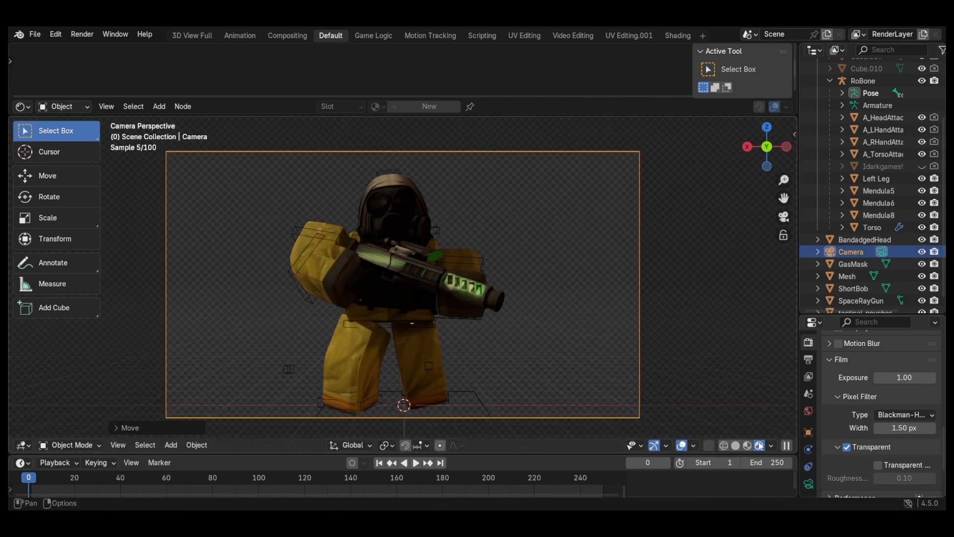
Step: Try to rotate all objects in the scene around the Z axis
key("a")
key("r")
key("z")
left_click(404, 304)
Step: Hide the gas mask and switch to the back orthographic view of the bandaged head and hair
left_click(922, 252)
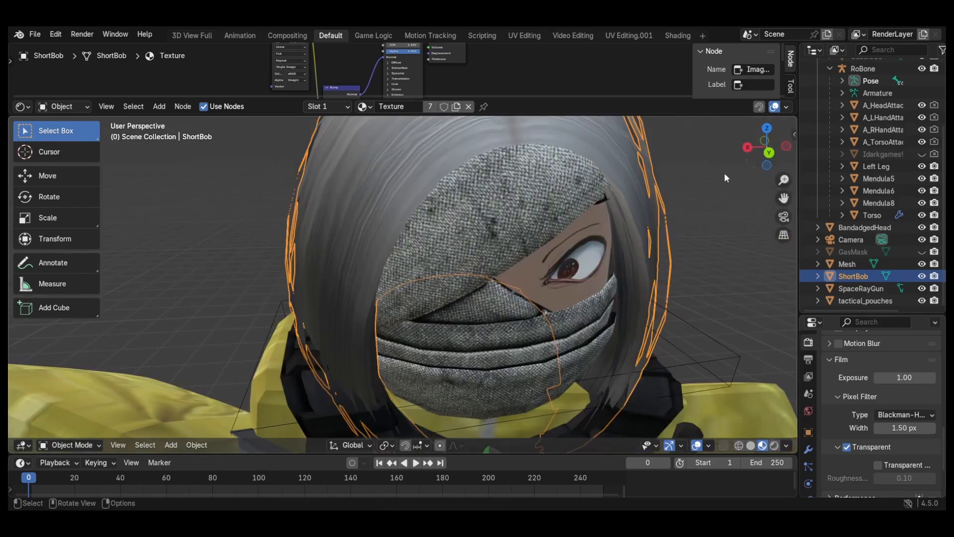
key("ctrl+KP_1")
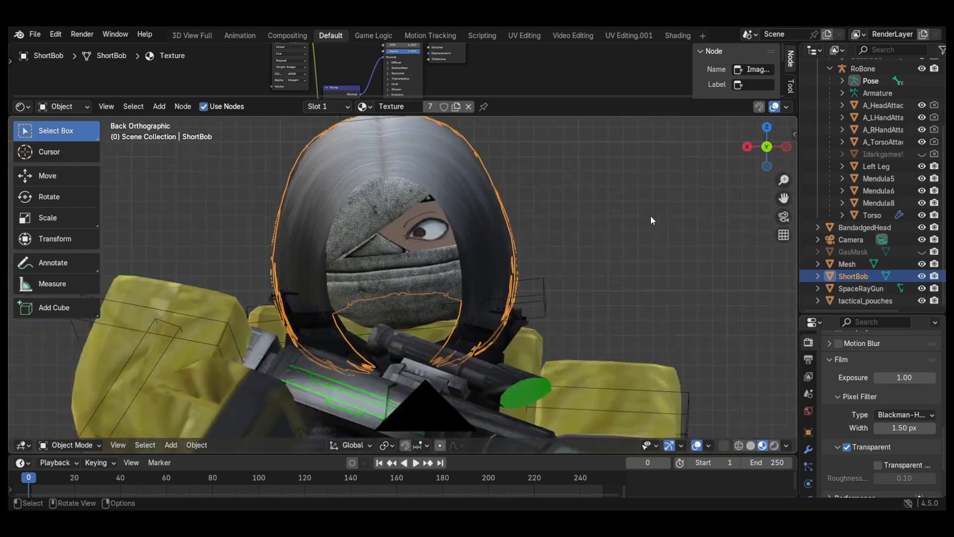
Step: Render the bandaged head close-up and save the render result as an image
scroll(651, 216, "down", 8)
left_click(670, 344)
key("F12")
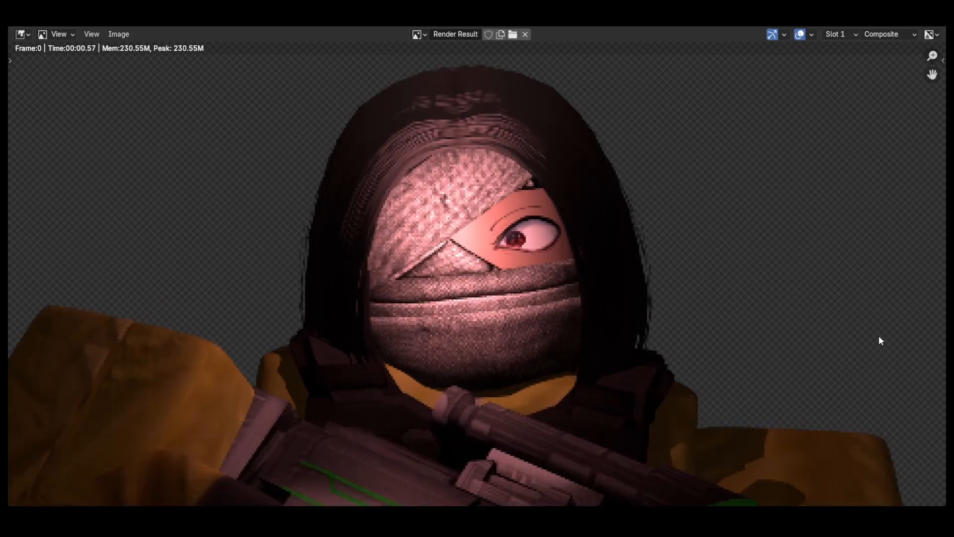
left_click(115, 35)
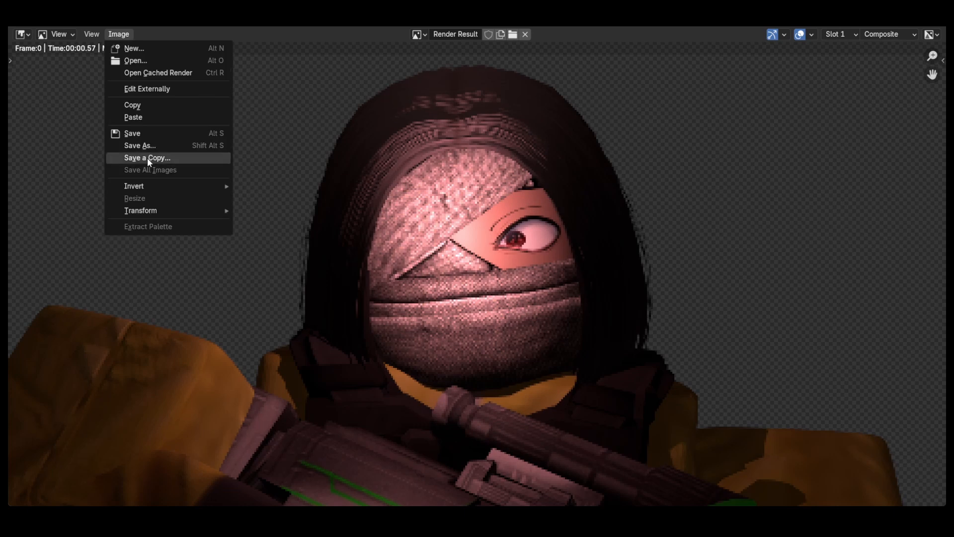
left_click(124, 35)
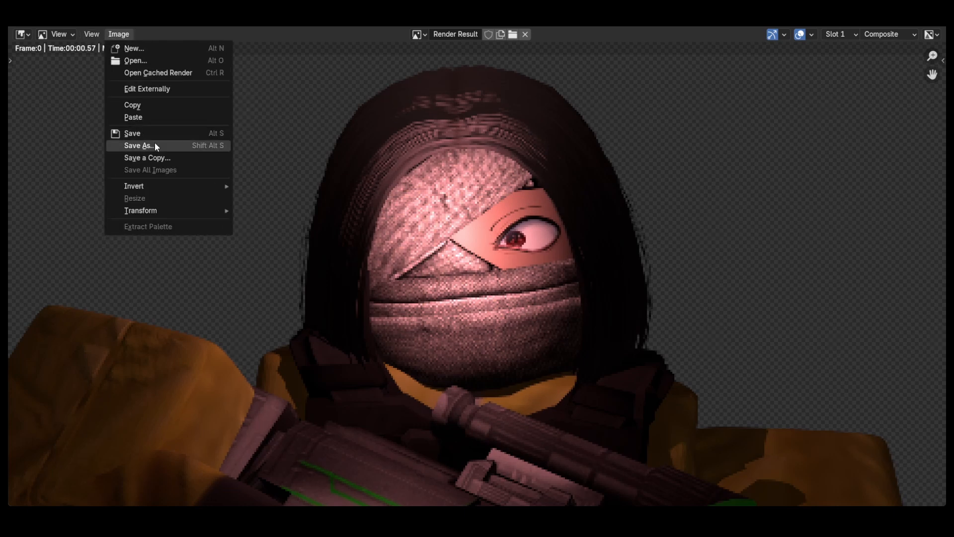
left_click(182, 146)
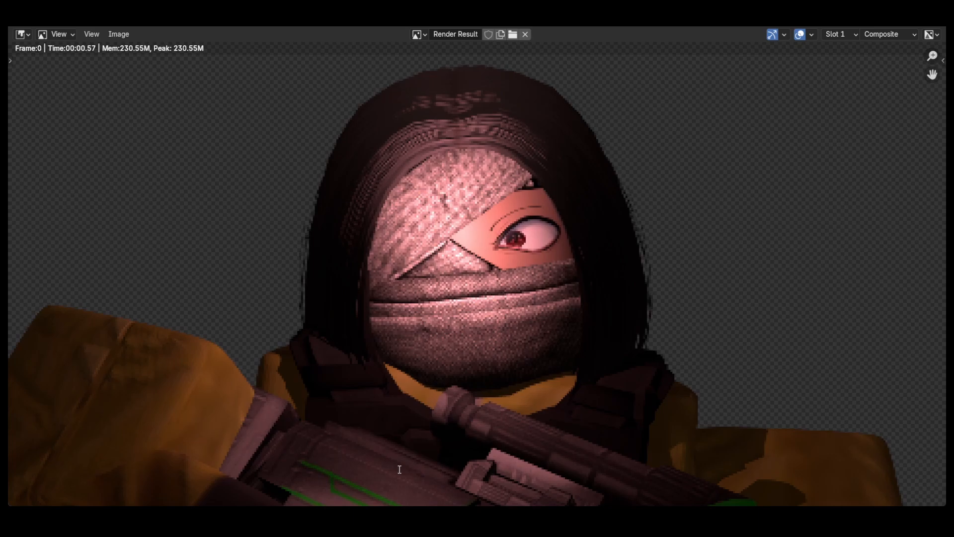
key("Escape")
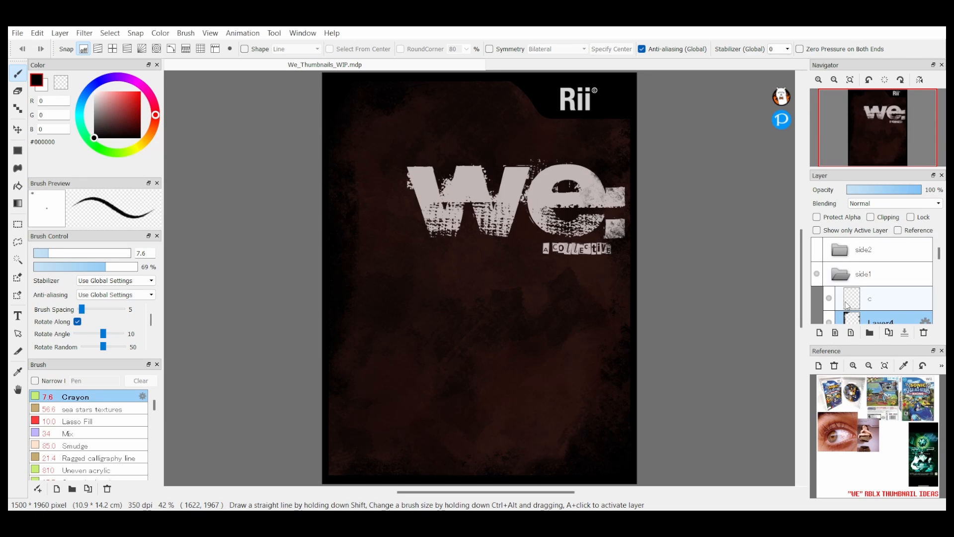
Step: Enlarge the imported Haz_Closeup head render and place it in the cover's lower-left area
scroll(885, 300, "down", 1)
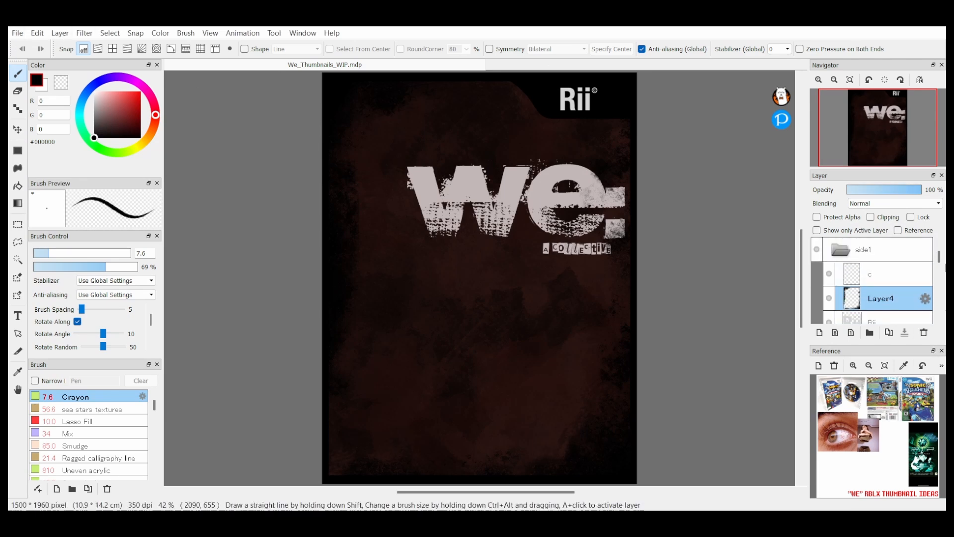
left_click(872, 319)
scroll(872, 298, "down", 2)
scroll(873, 298, "down", 1)
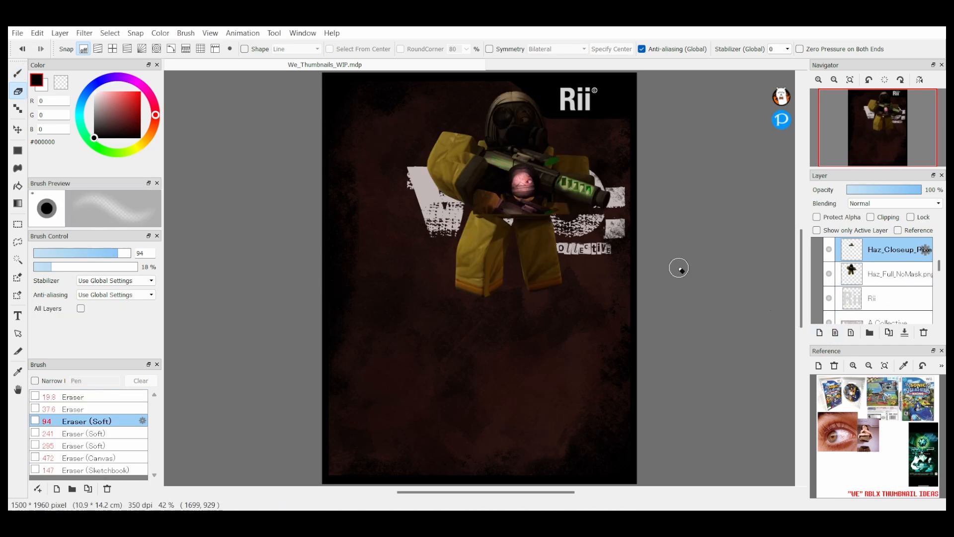
key("ctrl+t")
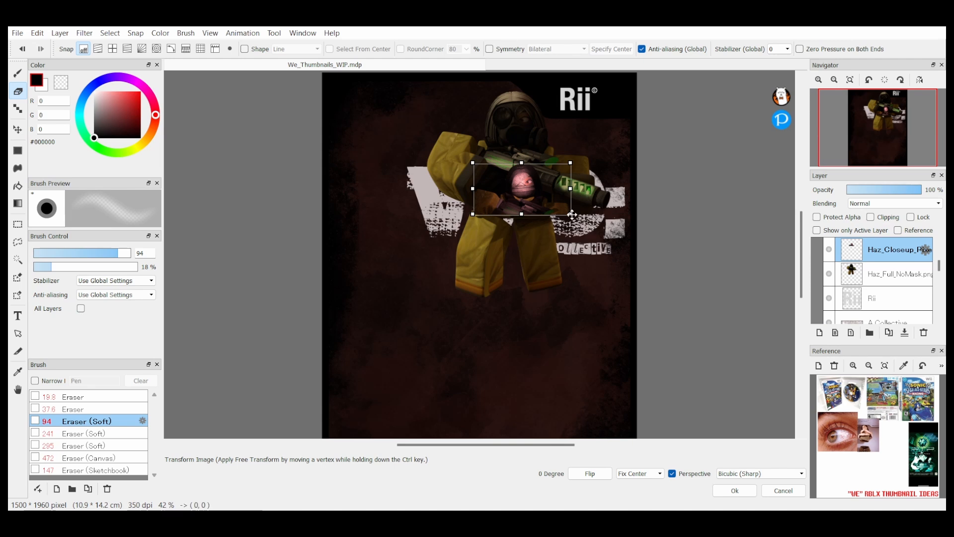
left_click_drag(572, 215, 733, 300)
left_click_drag(633, 221, 527, 397)
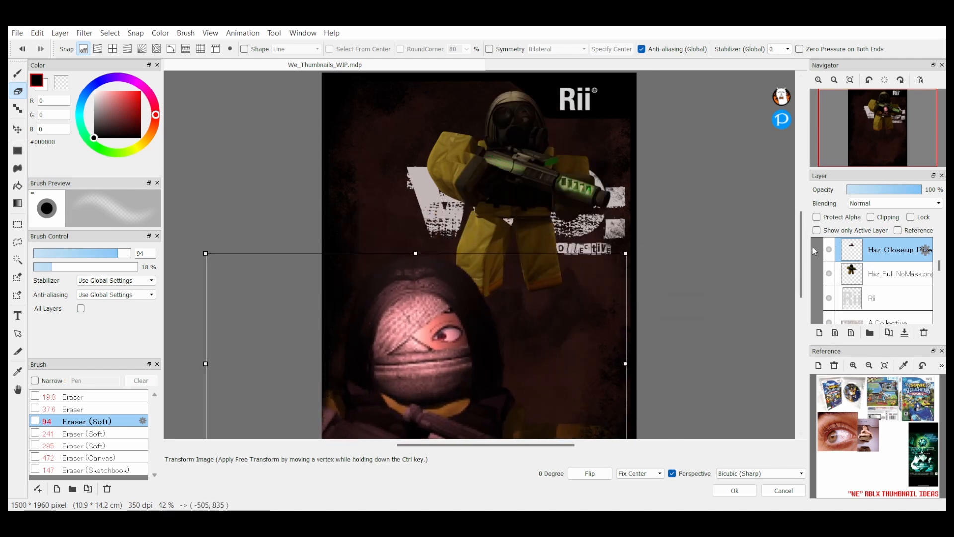
scroll(794, 255, "down", 3)
left_click_drag(515, 281, 504, 302)
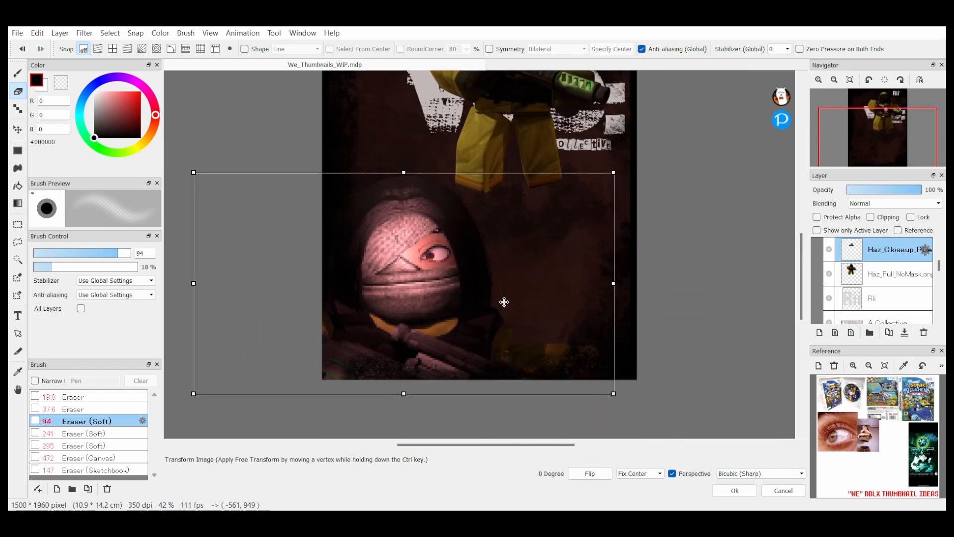
left_click(730, 490)
left_click(851, 81)
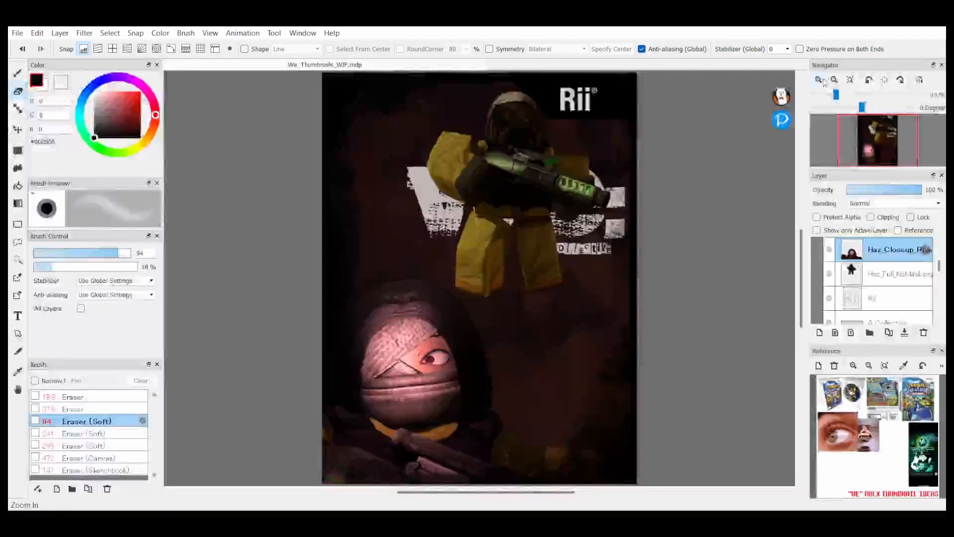
Step: Duplicate the close-up head layer, try Overlay blending on the copy and undo the blending change
left_click(888, 333)
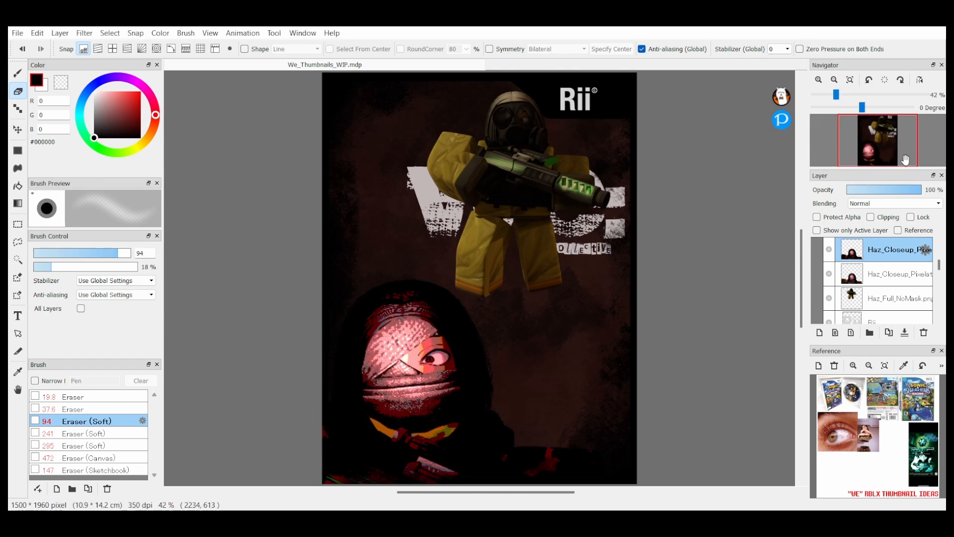
left_click(883, 204)
left_click(865, 250)
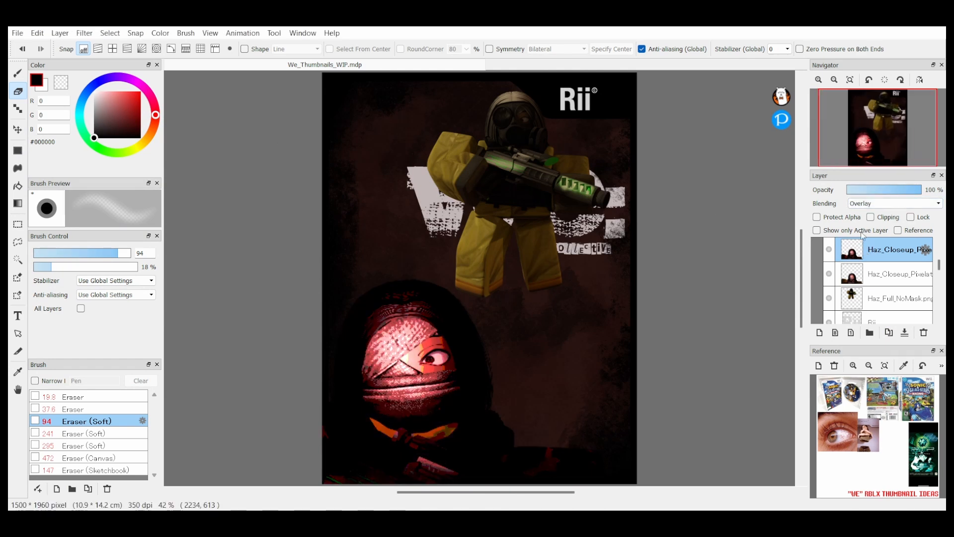
key("ctrl+z")
Step: Tilt the full-body side-view figure -9.3 degrees at the cover's left edge, behind the white masked figures
left_click(853, 273)
left_click(852, 296)
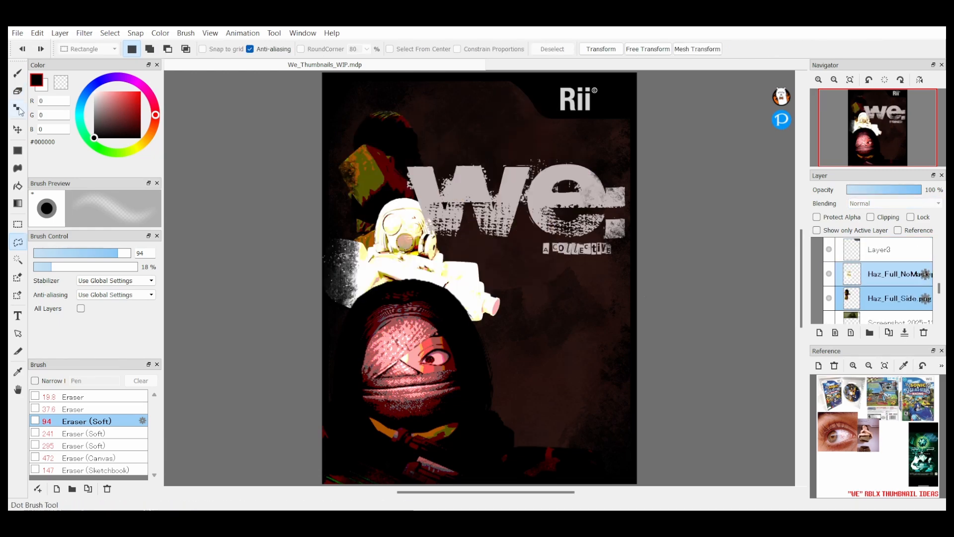
key("ctrl+t")
left_click_drag(696, 318, 736, 408)
key("Return")
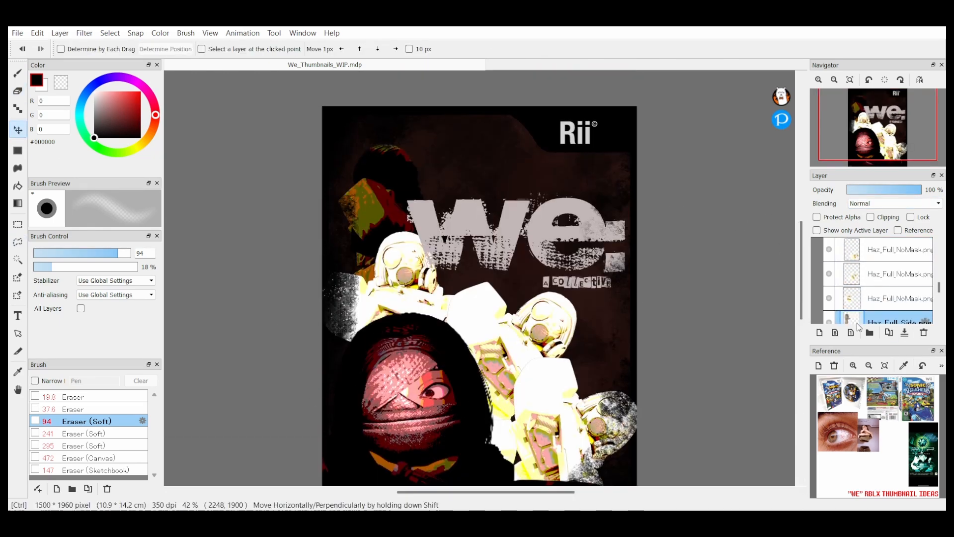
key("ctrl+t")
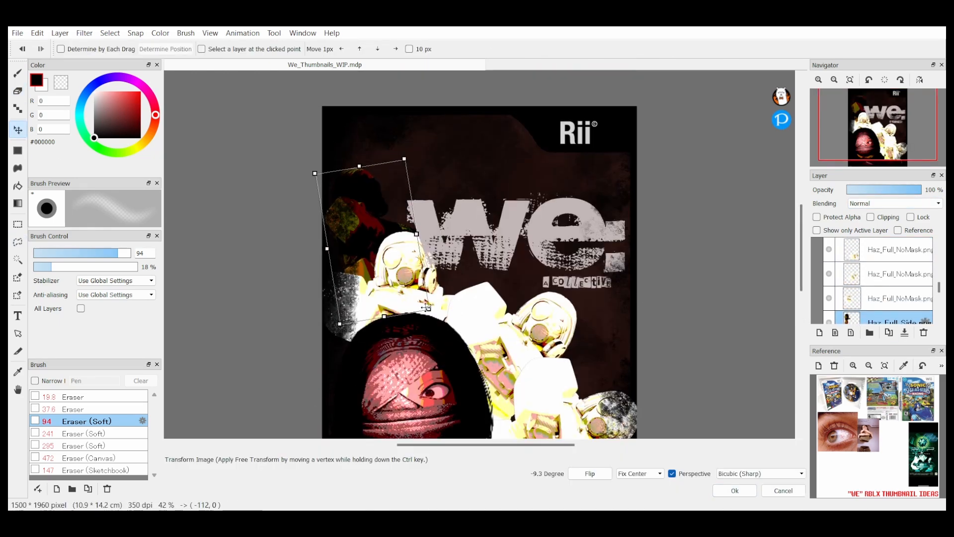
left_click(783, 491)
Step: Resize another side-view figure and shift it into place behind the white masked figures
left_click(885, 320)
key("ctrl+t")
left_click_drag(455, 336, 470, 324)
left_click_drag(449, 288, 437, 325)
left_click(734, 490)
Step: Duplicate the side-view figure, tilt it 12.5 degrees and move a further copy toward the cover's centre
left_click(888, 333)
key("ctrl+t")
left_click_drag(716, 318, 748, 401)
left_click(735, 491)
left_click(889, 333)
key("ctrl+t")
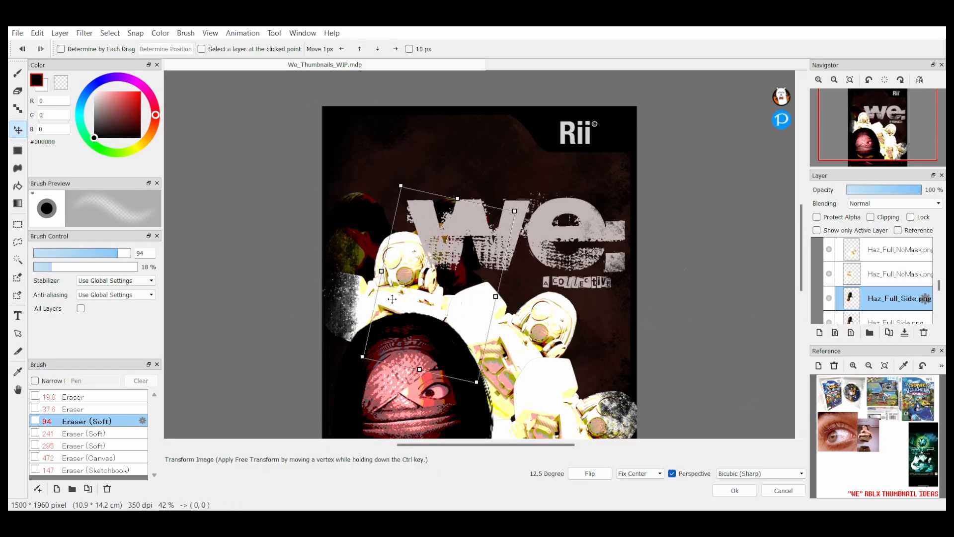
left_click_drag(448, 284, 510, 318)
left_click(728, 489)
Step: Rotate the side-view figure copy 19.2 degrees and place it behind the crowd at the cover's lower right
key("ctrl+t")
left_click_drag(638, 309, 666, 405)
left_click(735, 491)
key("ctrl+t")
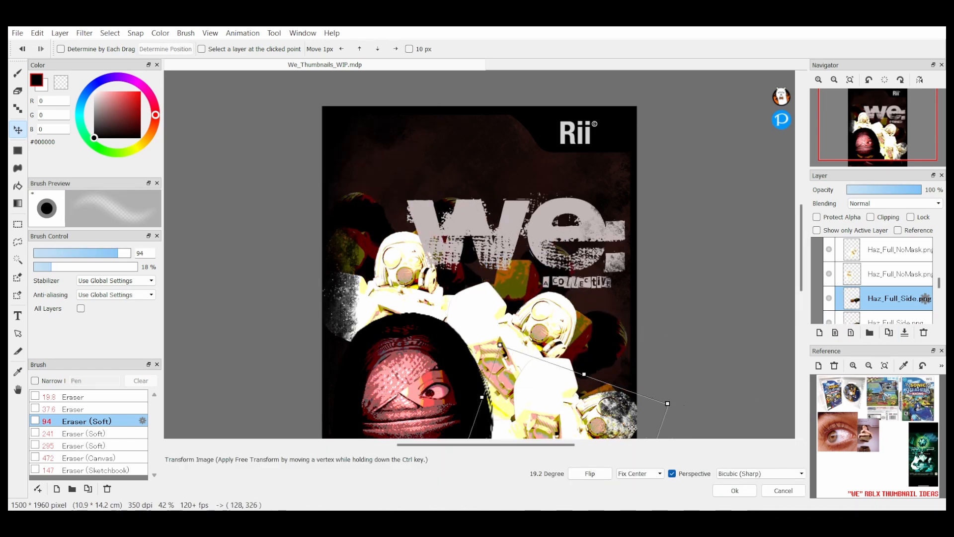
left_click(734, 490)
Step: Move the WE logo and its subtitle up toward the Rii badge
scroll(899, 294, "up", 8)
left_click(895, 273)
left_click(894, 251, "ctrl")
left_click_drag(365, 181, 364, 136)
Step: Merge the white masked figure layers and add a blank layer above them
left_click(905, 333)
left_click(870, 250)
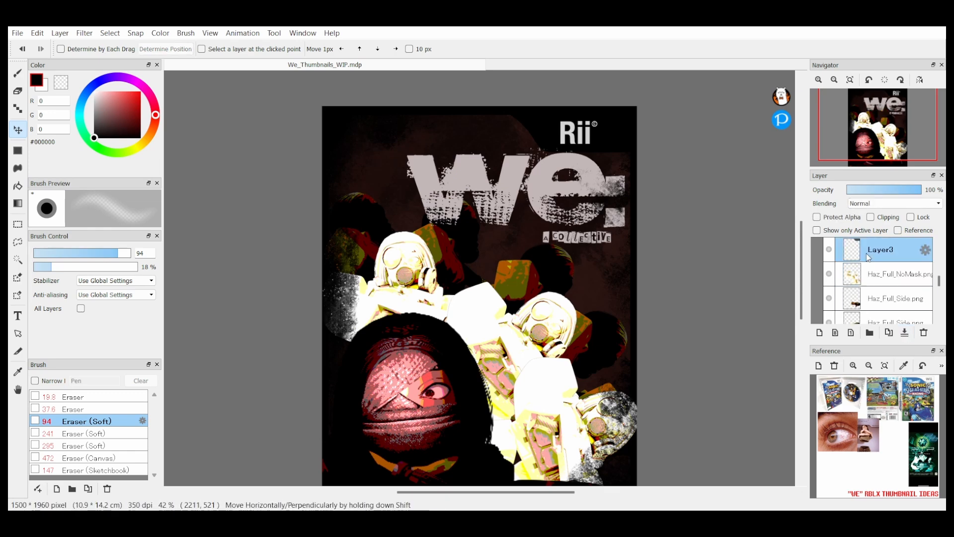
left_click(877, 274)
key("ctrl+i")
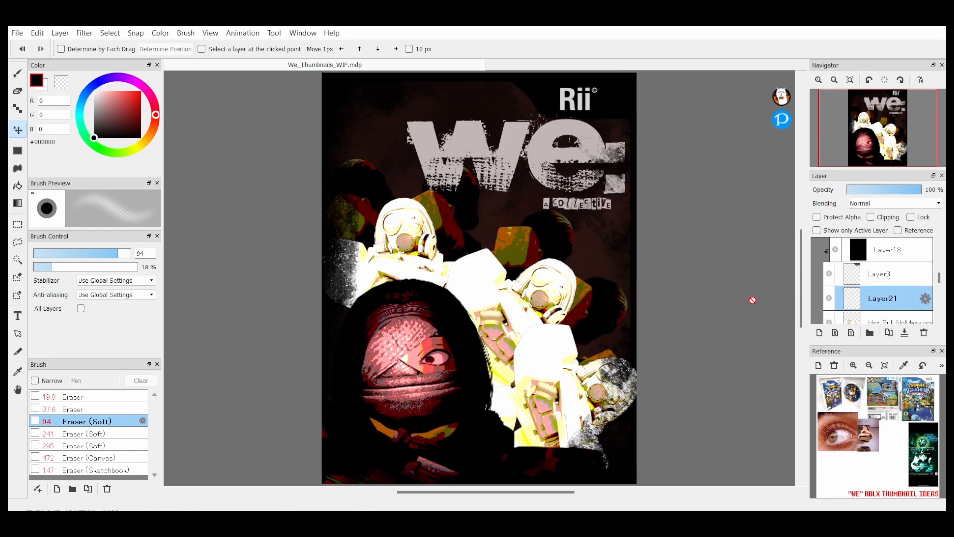
Step: Paint Uneven acrylic texture strokes over the white masked figures on the new layer, using Linear Burn blending
left_click(89, 470)
left_click_drag(460, 251, 557, 348)
left_click(871, 217)
left_click(895, 203)
left_click(94, 138)
left_click_drag(522, 388, 470, 196)
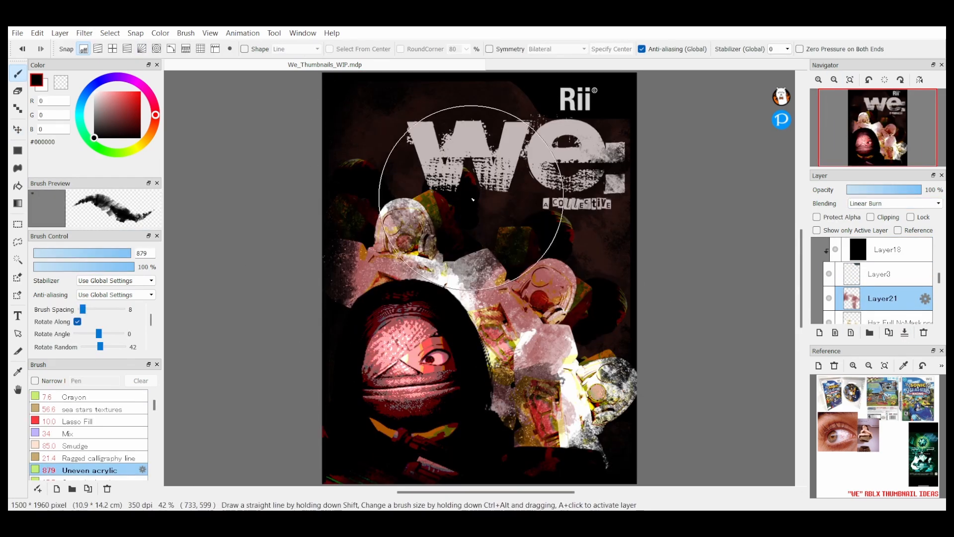
Step: Change the texture layer's blending mode and merge it down into the masked figures layer
left_click(895, 203)
left_click(880, 284)
left_click(895, 203)
left_click(883, 319)
left_click(895, 203)
left_click(884, 308)
left_click(905, 333)
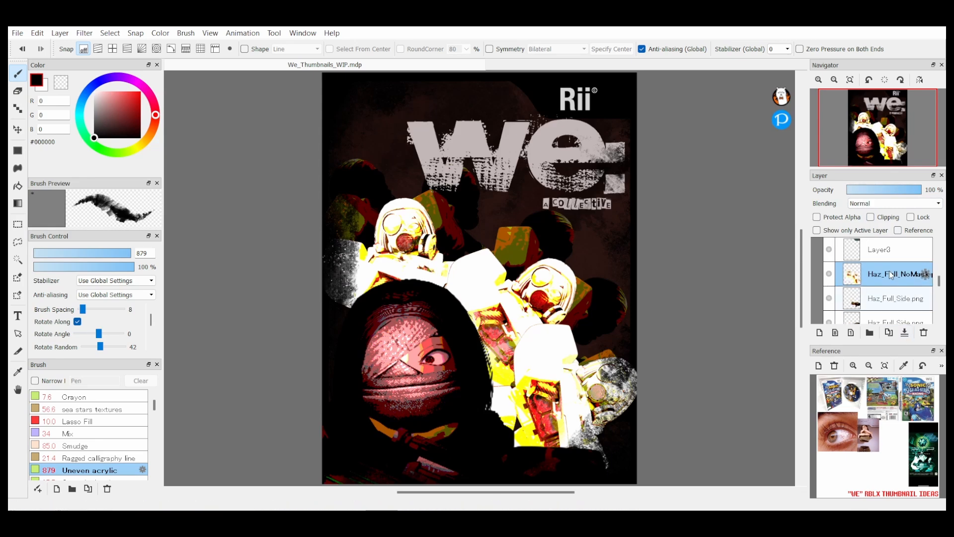
key("ctrl+z")
left_click(905, 332)
Step: Add a clipped layer filled with #795252 over the masked figures, set it to Darken and merge it down
left_click(820, 332)
left_click(109, 116)
left_click(17, 150)
left_click_drag(318, 74, 647, 477)
left_click(870, 218)
left_click(894, 203)
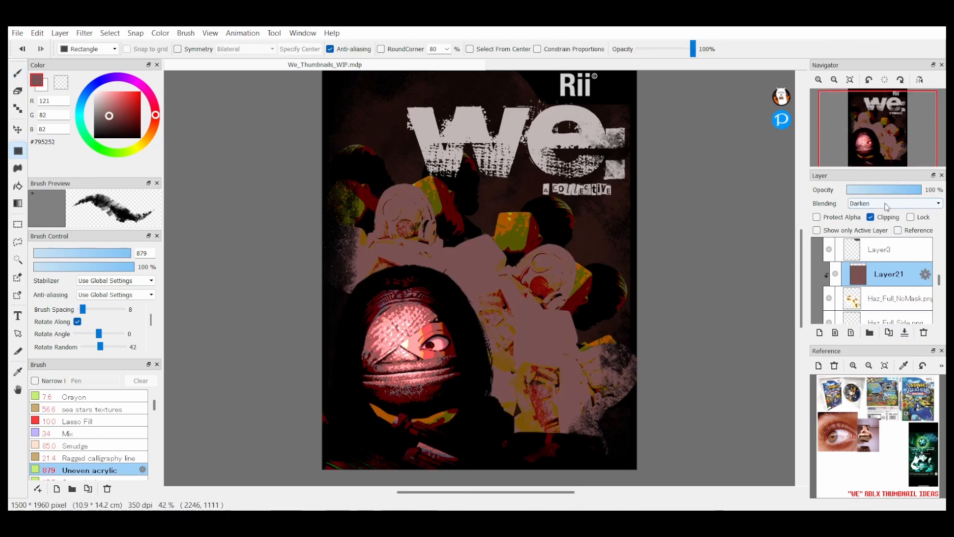
left_click(904, 332)
left_click(889, 312)
left_click(895, 203)
left_click(895, 203)
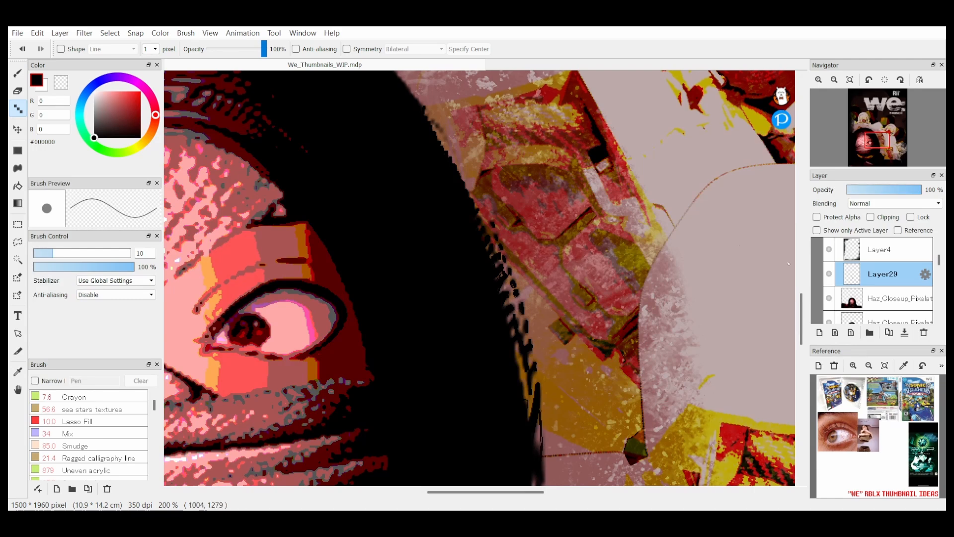
Step: Touch up the jagged outline of the hair beside the eye with black pixel strokes on Layer29
scroll(669, 281, "down", 5)
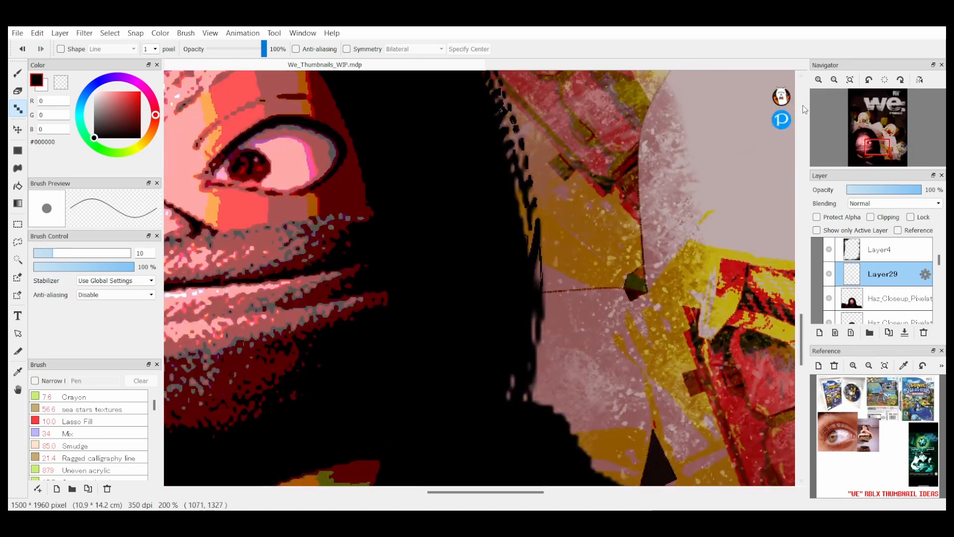
left_click_drag(536, 366, 531, 401)
scroll(531, 398, "up", 5)
left_click_drag(526, 440, 517, 377)
left_click_drag(486, 272, 477, 249)
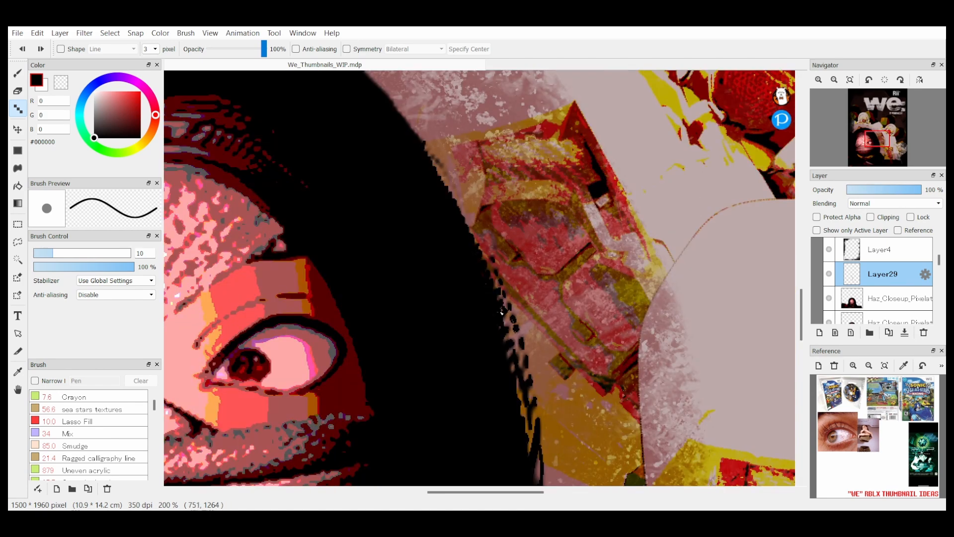
scroll(477, 248, "up", 5)
scroll(497, 224, "left", 10)
key("ctrl+z")
mouse_move(737, 186)
left_mouse_down()
mouse_move(604, 149)
mouse_move(450, 171)
mouse_move(303, 281)
left_mouse_up()
scroll(303, 282, "down", 1)
mouse_move(604, 477)
left_mouse_down()
mouse_move(333, 235)
mouse_move(491, 242)
left_mouse_up()
Step: Add fine dark red #550000 pixel strokes around the eye and eyelid of the close-up face
key("bracketleft")
key("bracketleft")
left_click_drag(414, 254, 392, 239)
left_click(440, 232, "alt")
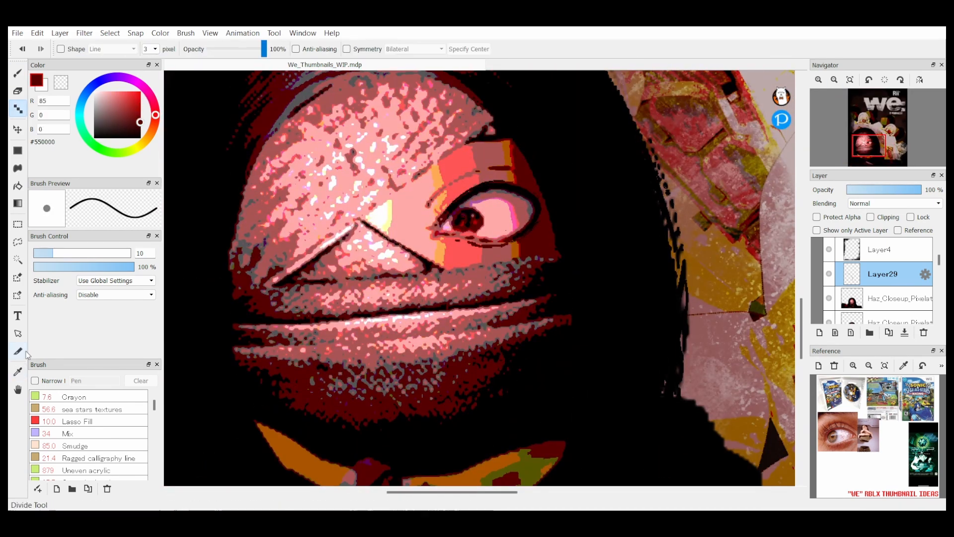
left_click_drag(464, 242, 512, 244)
left_click(467, 240, "alt")
left_click_drag(503, 168, 479, 172)
left_click(539, 213, "alt")
Step: Erase stray pixels along the hair's right edge and shoulder on the close-up head layer
key("ctrl+minus")
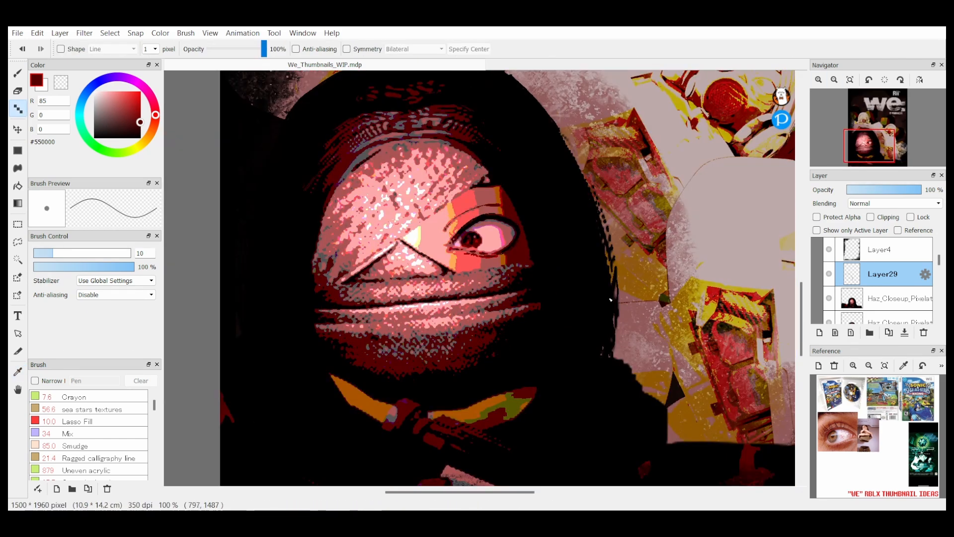
key("bracketright")
key("bracketleft")
left_click(882, 299)
key("e")
left_click_drag(615, 296, 618, 315)
left_click_drag(615, 360, 663, 403)
left_click_drag(610, 259, 610, 351)
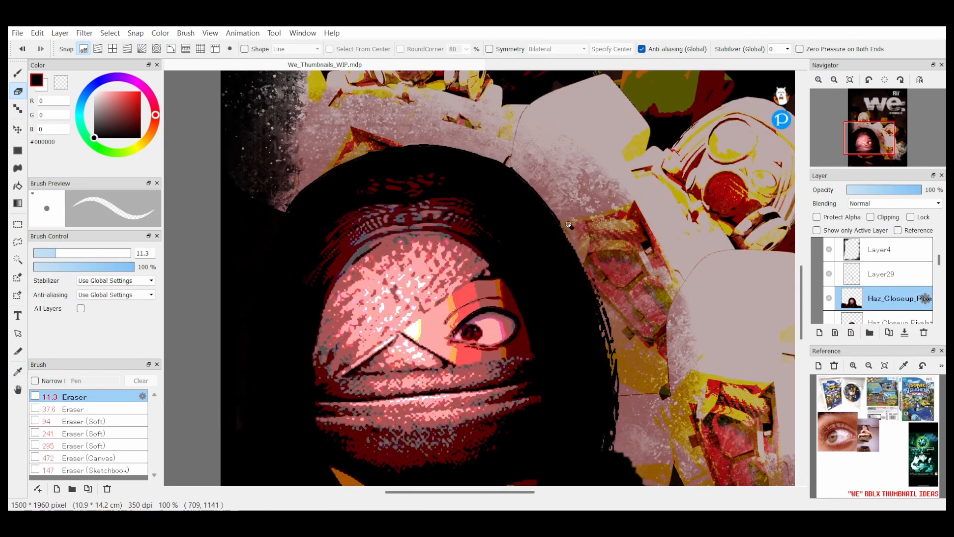
Step: Redraw the hair's right outline with black pixel strokes on Layer29
left_click(882, 274)
left_click(18, 109)
left_click_drag(616, 447, 473, 151)
Step: Try outlining the hair and shoulder with black Cyber line1 brush strokes and undo them
scroll(129, 420, "down", 10)
left_click(129, 420)
left_click(124, 408)
left_click_drag(616, 355, 293, 199)
key("ctrl+minus")
left_click_drag(561, 398, 694, 428)
middle_click_drag(694, 427, 621, 374)
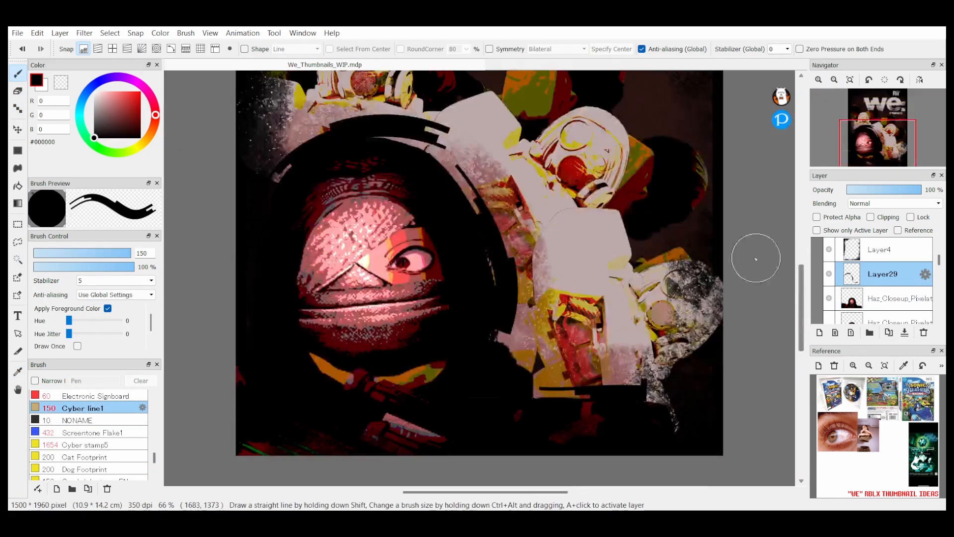
key("ctrl+z")
key("ctrl+z")
Step: Retouch the lower hair edge and the shoulder line with pixel strokes on Layer29
left_click(18, 109)
left_click_drag(531, 371, 512, 353)
left_click_drag(534, 400, 668, 402)
key("ctrl+plus")
key("ctrl+plus")
key("ctrl+plus")
left_click(641, 318, "alt")
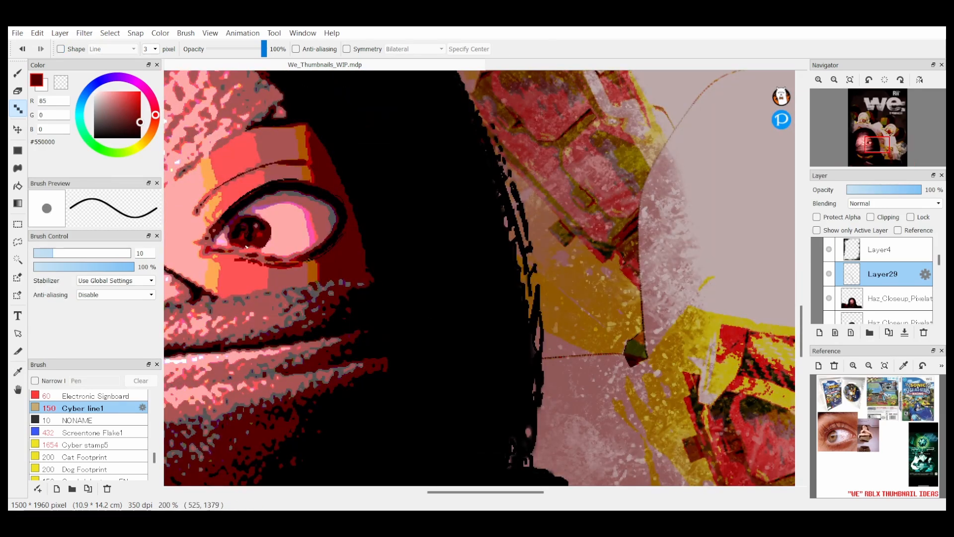
left_click(631, 298, "alt")
left_click(834, 80)
left_click(834, 80)
left_click(849, 80)
Step: Add the small white text "This is a certified 3Y3ce classic" beside the rating badge at the cover's lower left
scroll(883, 284, "down", 2)
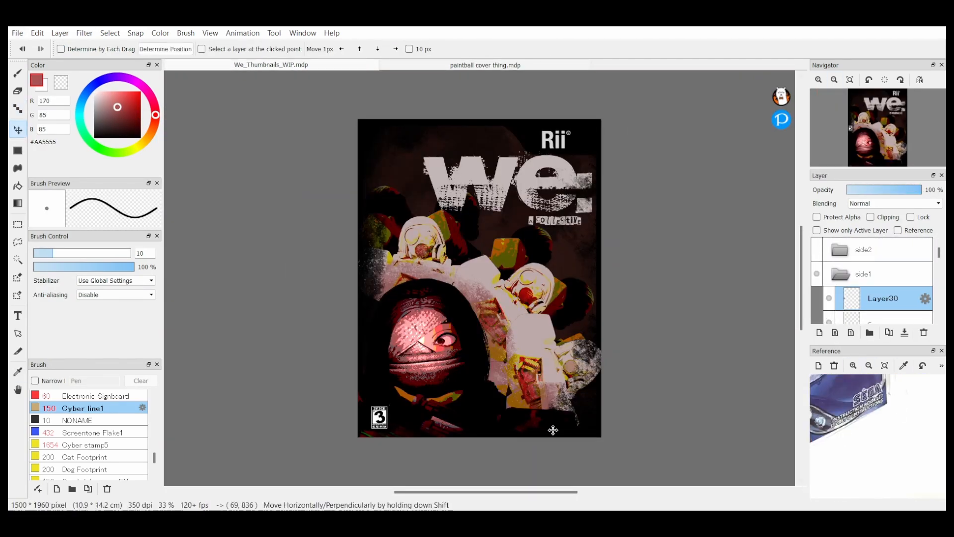
left_click(307, 389)
type("This is a certified 3Y3ce classic")
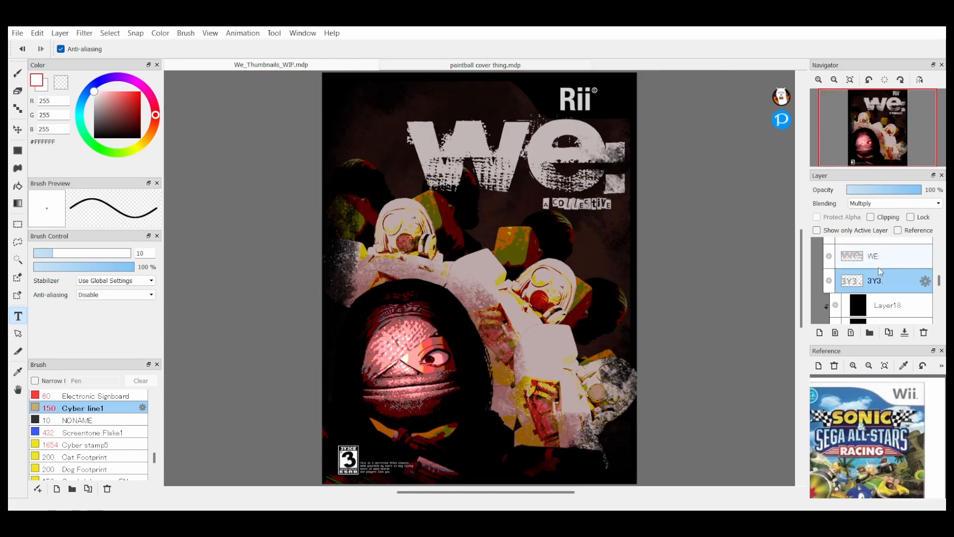
Step: Add a new clipped layer above the WE: title layers
scroll(880, 271, "up", 2)
left_click(889, 307)
left_click(889, 282, "shift")
scroll(885, 289, "up", 5)
left_click(884, 298)
scroll(880, 293, "down", 5)
left_click(887, 259)
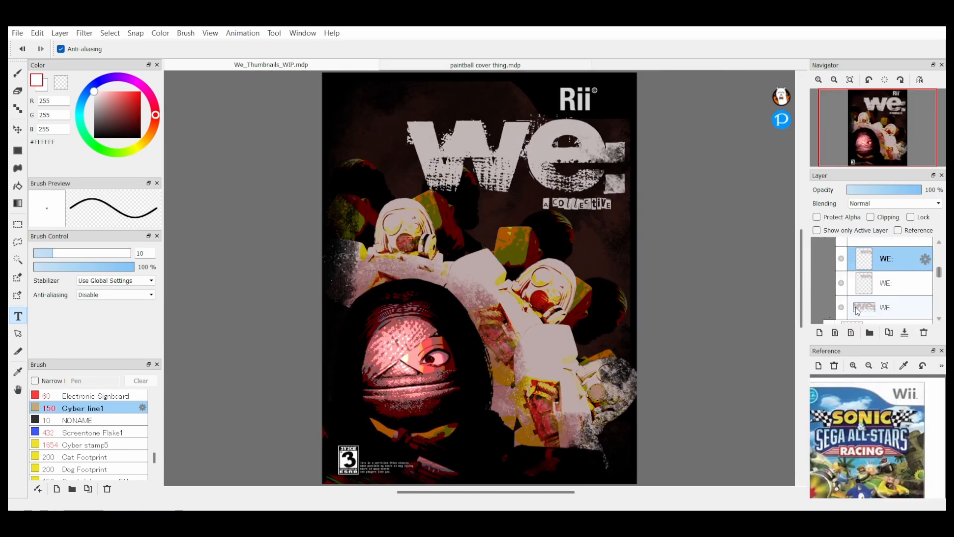
left_click(820, 333)
left_click(871, 217)
Step: Try a vertical gradient across the WE logo on the clipped layer and adjust its blending
left_click(18, 203)
left_click_drag(621, 155, 412, 155)
left_click_drag(487, 129, 487, 192)
left_click(895, 204)
left_click(18, 130)
left_click(22, 49)
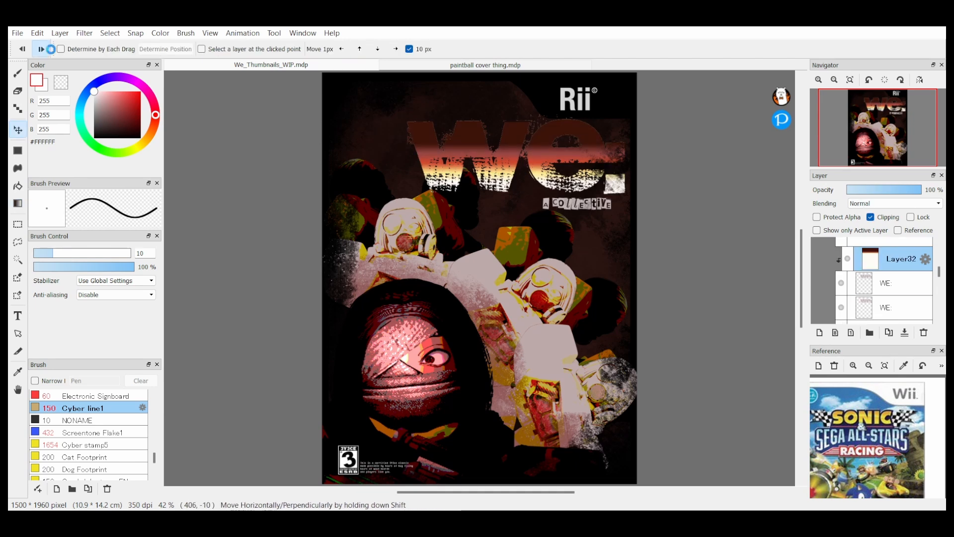
Step: Try merging and re-clipping the logo's gradient layer with another blending mode, and delete it
left_click(904, 332)
left_click(870, 217)
left_click(894, 203)
left_click(897, 191)
left_click(923, 333)
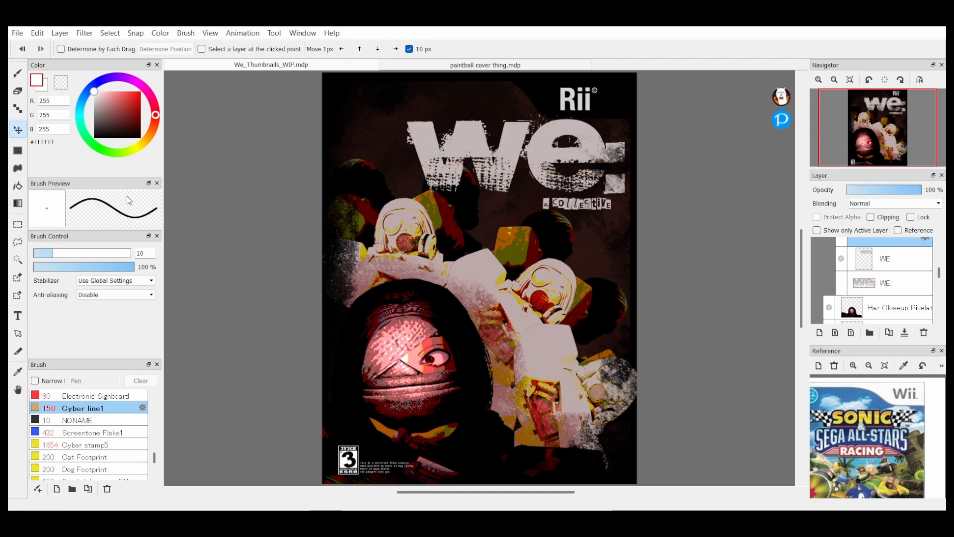
Step: Try placing the text folder below the Rii layer in the side1 folder
scroll(856, 263, "up", 1)
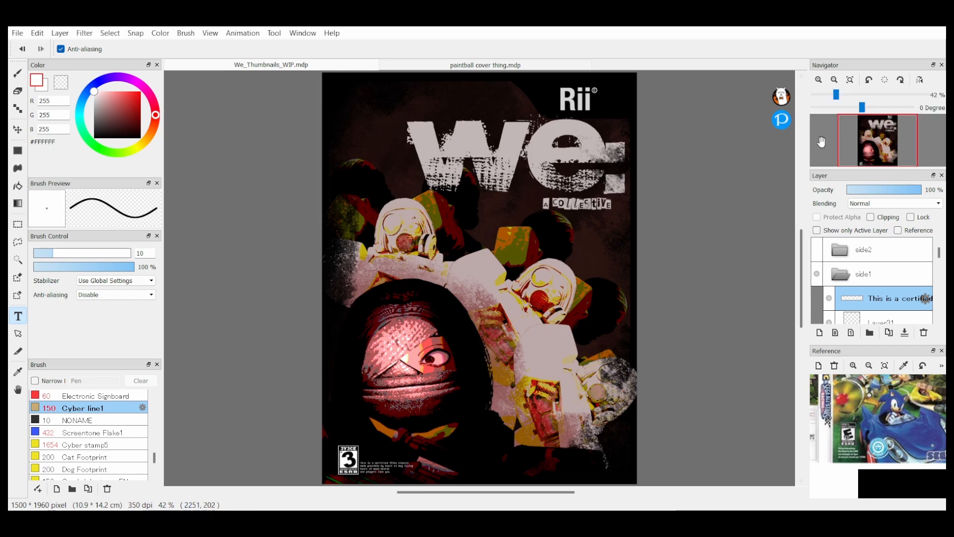
left_click_drag(911, 381, 880, 458)
left_click(841, 275)
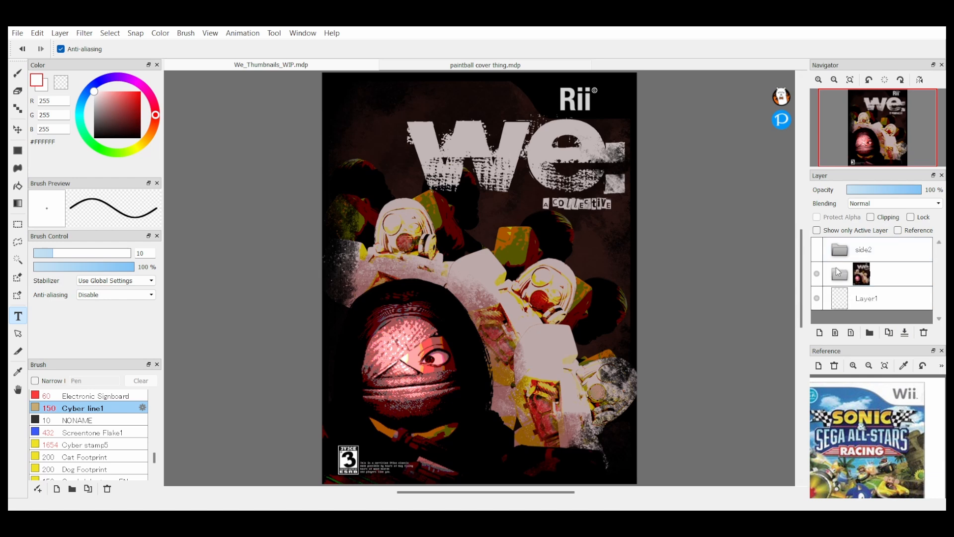
left_click(841, 274)
scroll(940, 255, "down", 5)
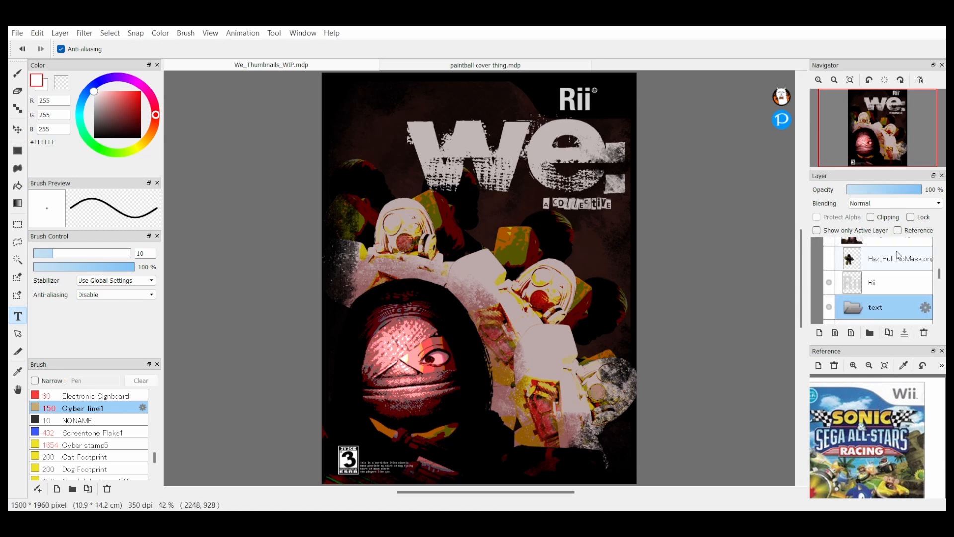
left_click_drag(940, 272, 896, 265)
left_click(917, 265)
left_click(920, 282, "shift")
scroll(920, 283, "up", 3)
scroll(918, 283, "down", 2)
left_click(872, 266)
left_click(851, 261)
Step: Try moving the text folder to the top of the side1 folder
scroll(875, 253, "up", 3)
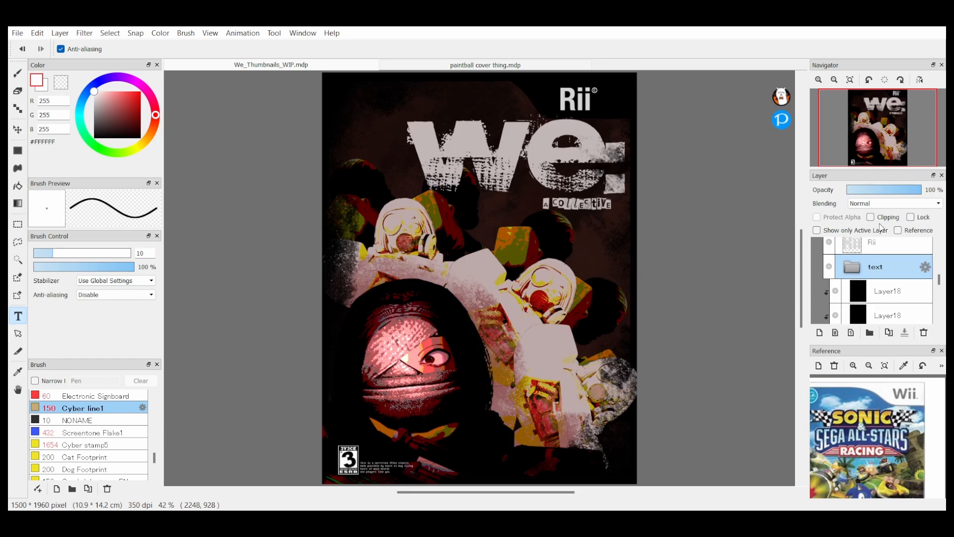
left_click_drag(879, 210, 882, 283)
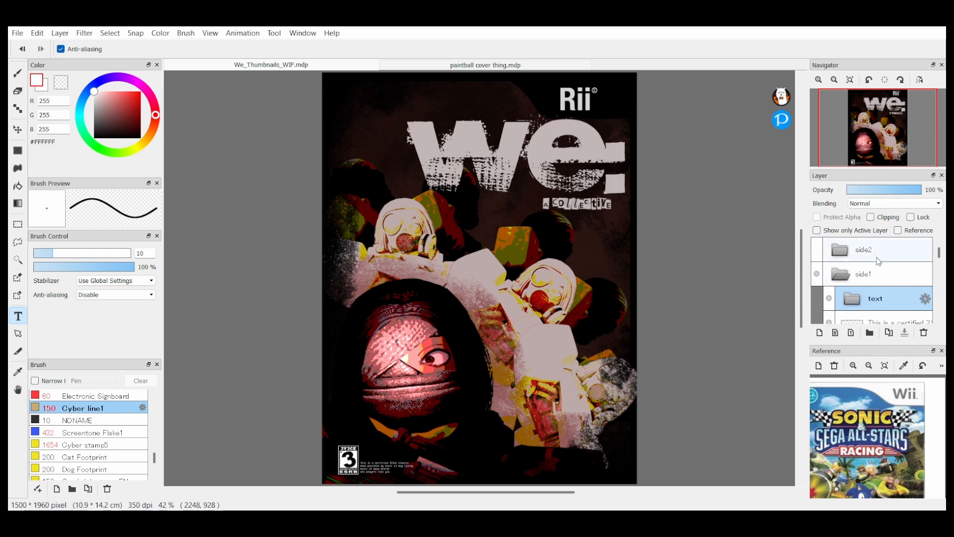
scroll(936, 264, "down", 5)
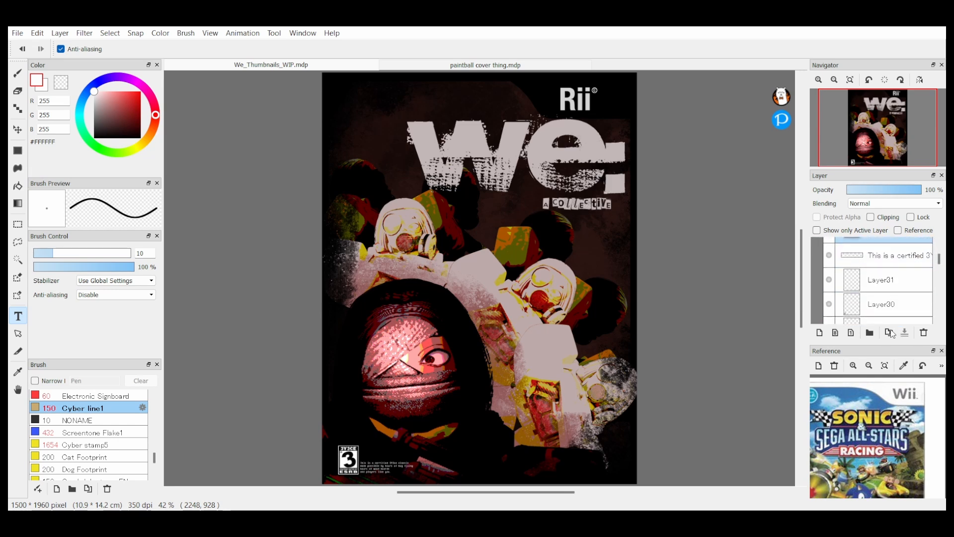
left_click_drag(893, 336, 937, 265)
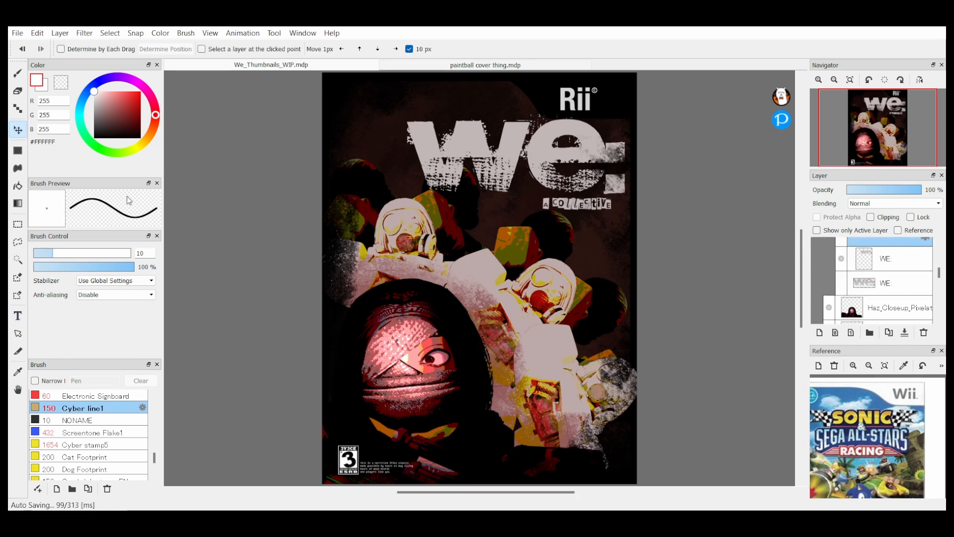
Step: Enlarge and reposition the Rii logo on the front cover and realign the © mark beside it
mouse_move(842, 114)
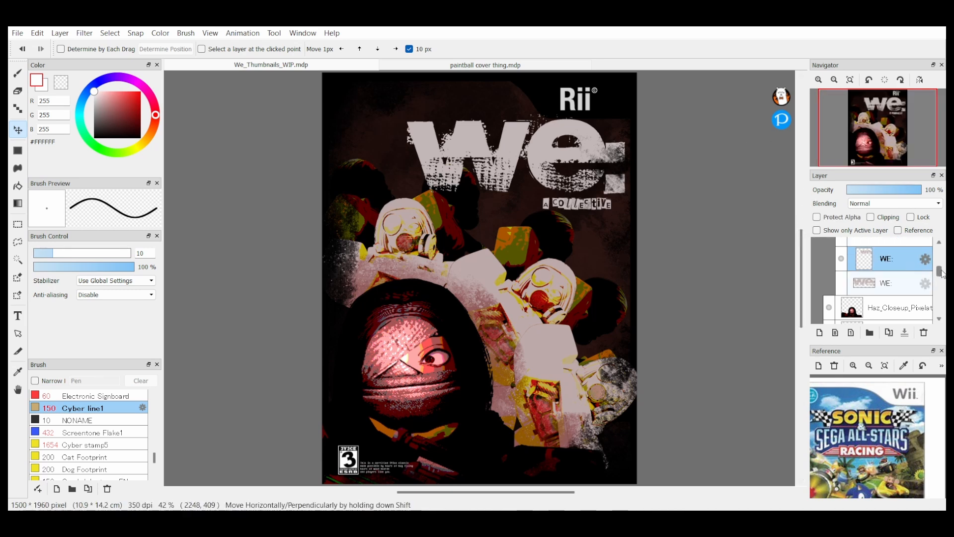
left_click_drag(942, 273, 942, 258)
left_click(909, 274)
scroll(908, 257, "up", 2)
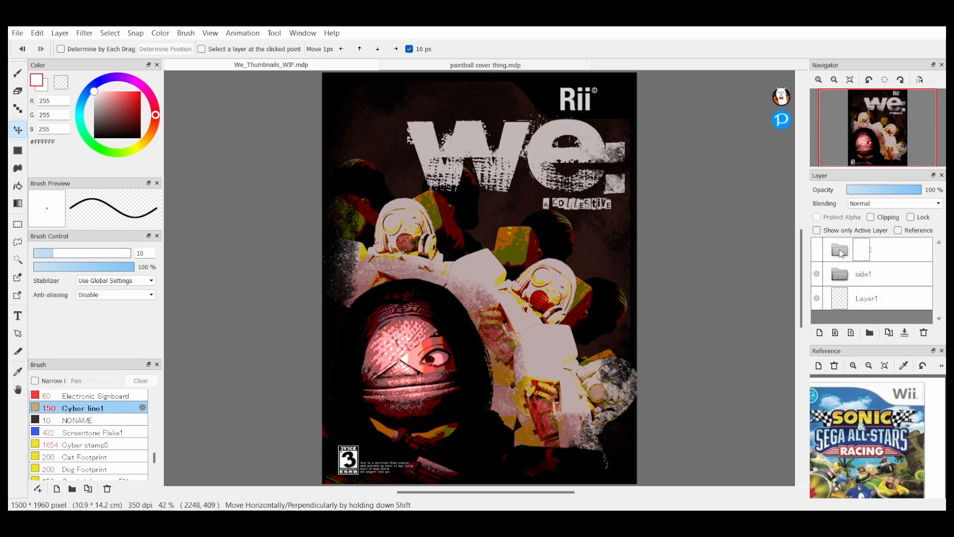
scroll(920, 253, "down", 8)
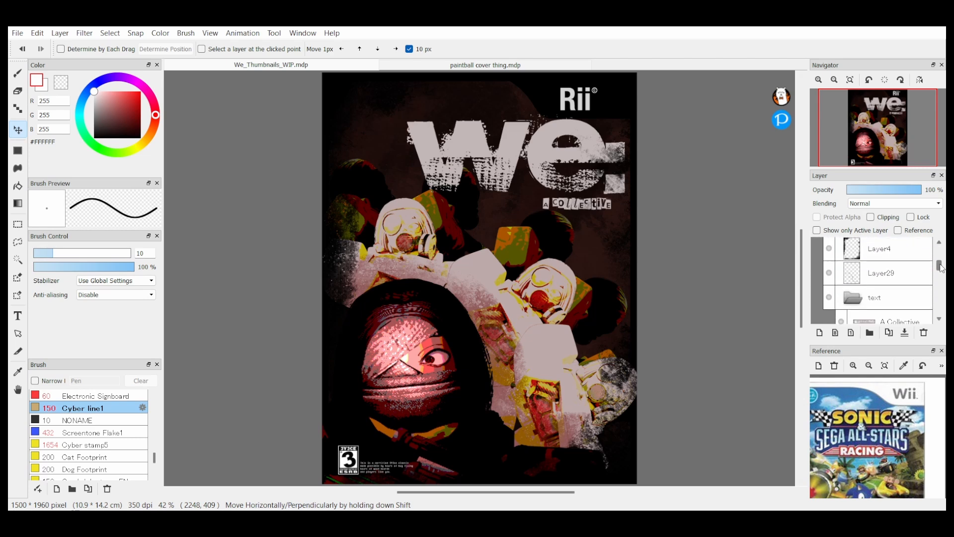
scroll(924, 273, "down", 5)
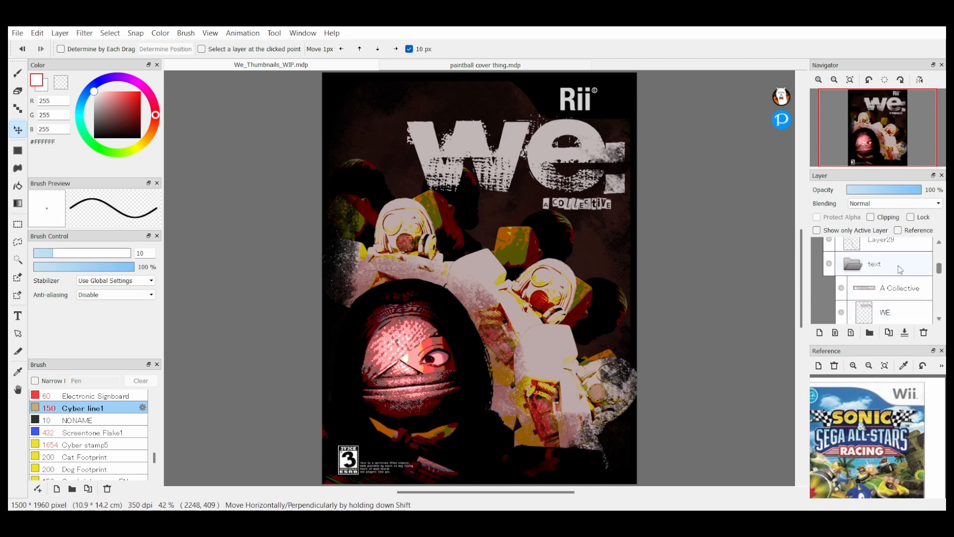
left_click(913, 261)
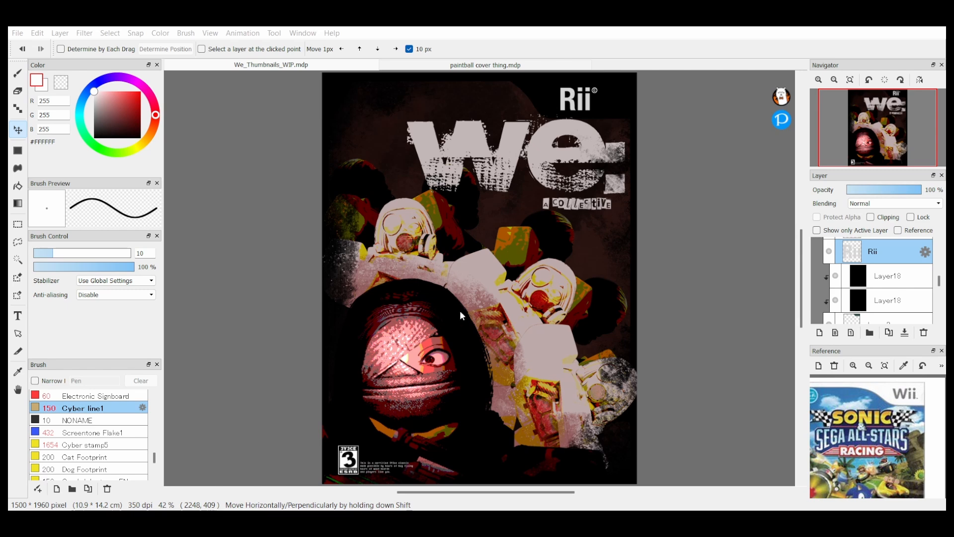
left_click_drag(597, 112, 599, 104)
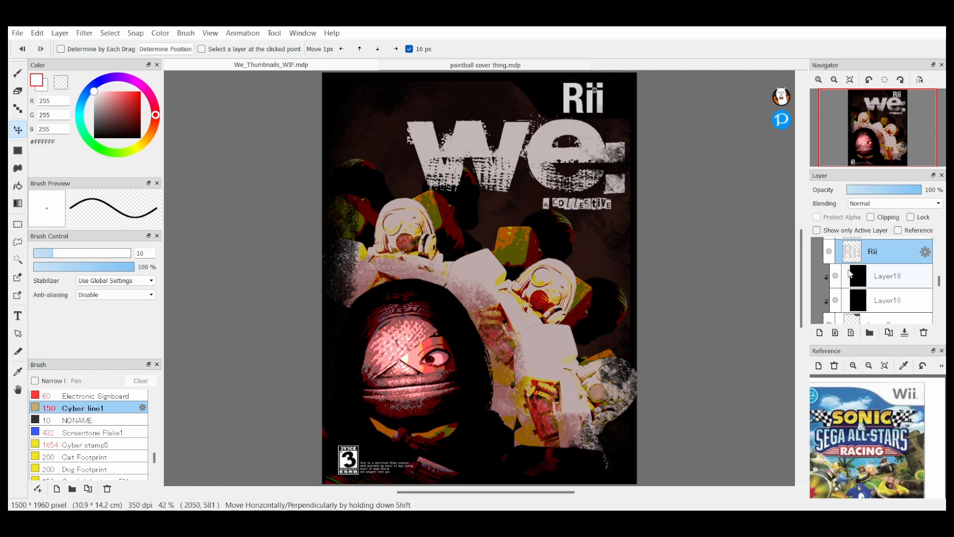
left_click_drag(939, 280, 941, 261)
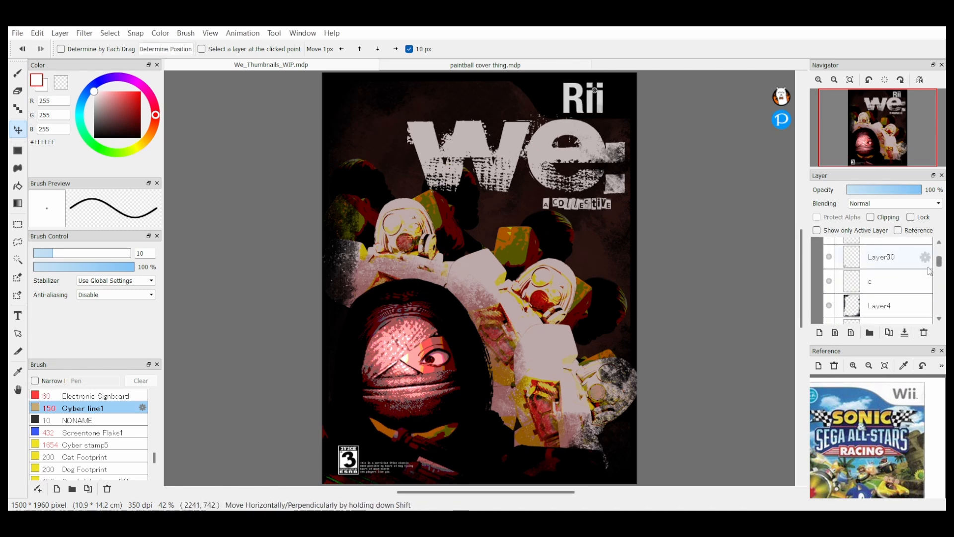
left_click(884, 280)
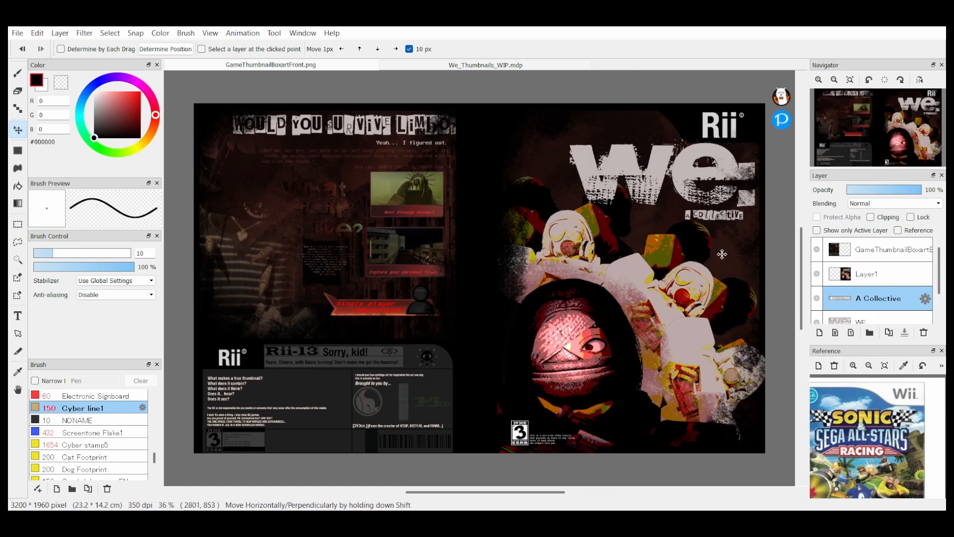
Step: Raise the WE: and A Collective layers above the boxart layers and place the A Collective text near the spine
left_click(886, 319, "ctrl")
left_click_drag(886, 318, 872, 254)
left_click(864, 270)
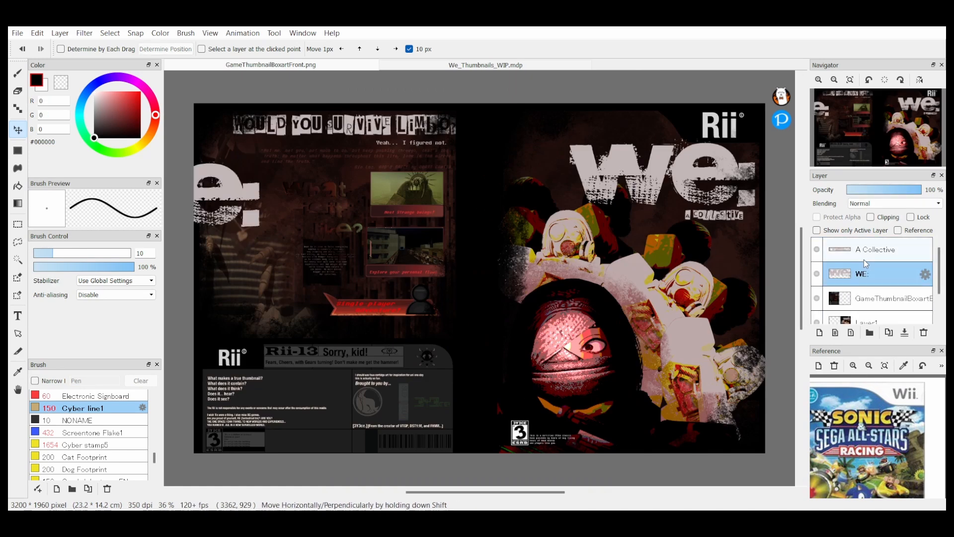
left_click(865, 252)
left_click_drag(313, 272, 724, 290)
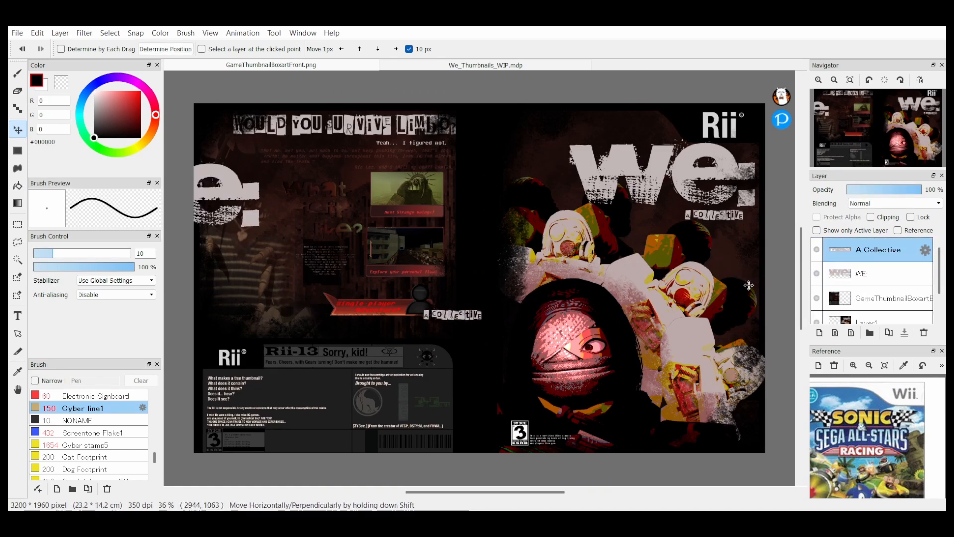
Step: Rotate the WE: logo to run vertically, shrink it and place it on the spine between the two covers
left_click(880, 273)
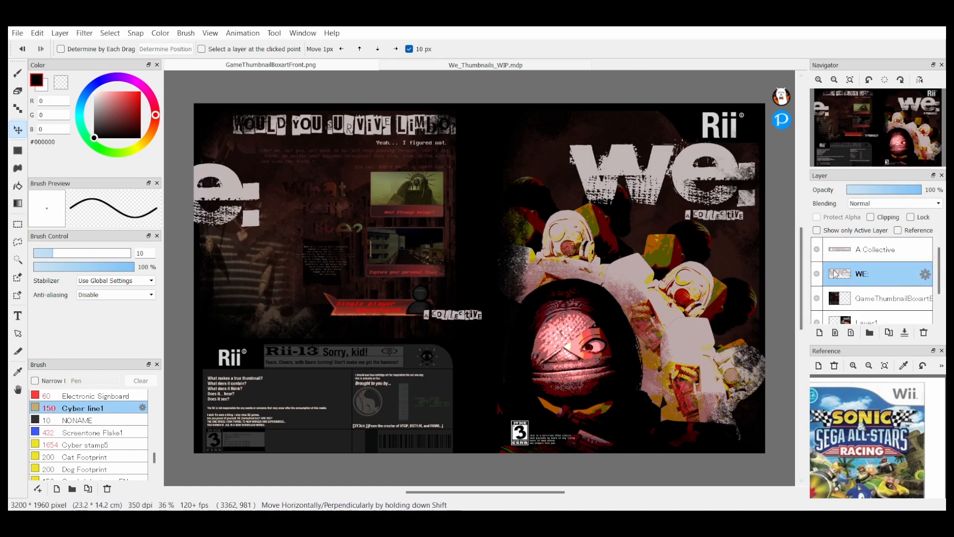
left_click(528, 310)
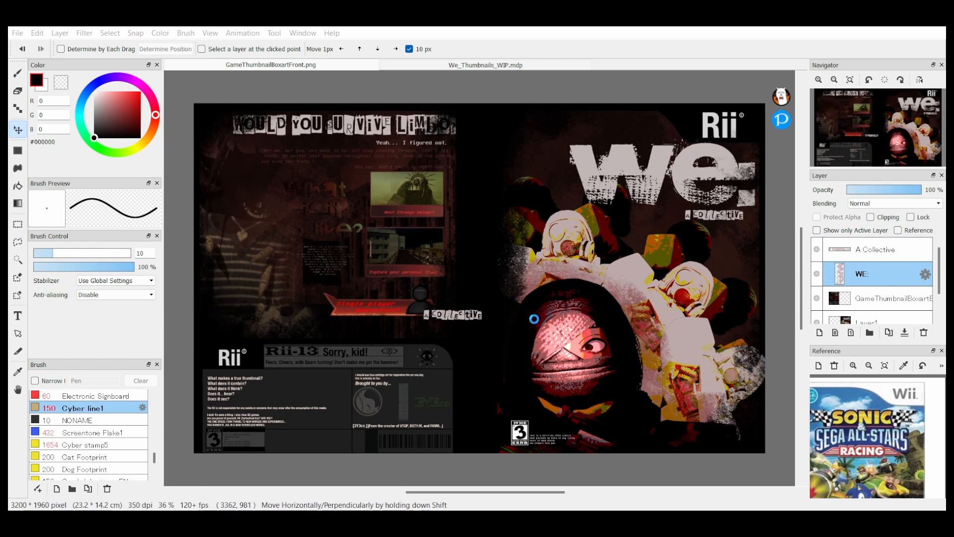
left_click_drag(263, 216, 585, 243)
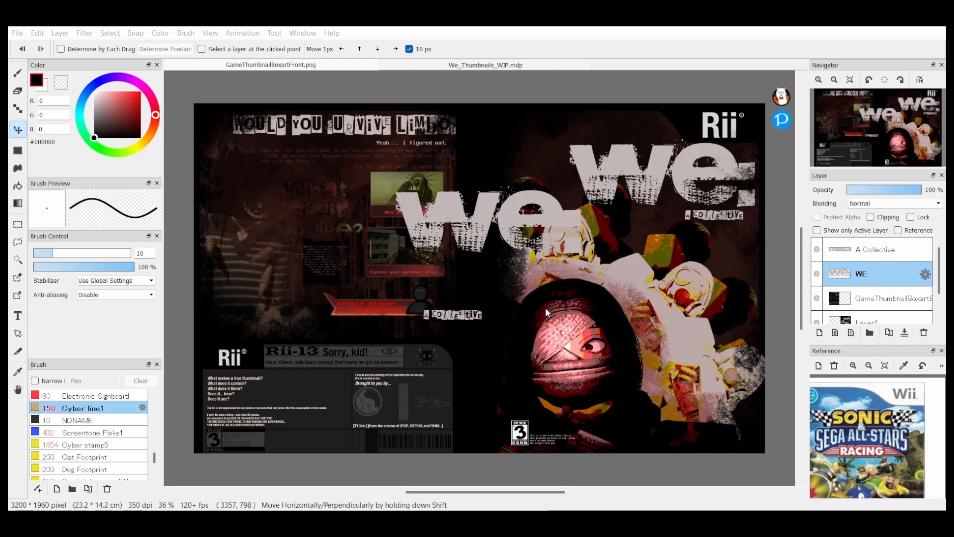
left_click(362, 271)
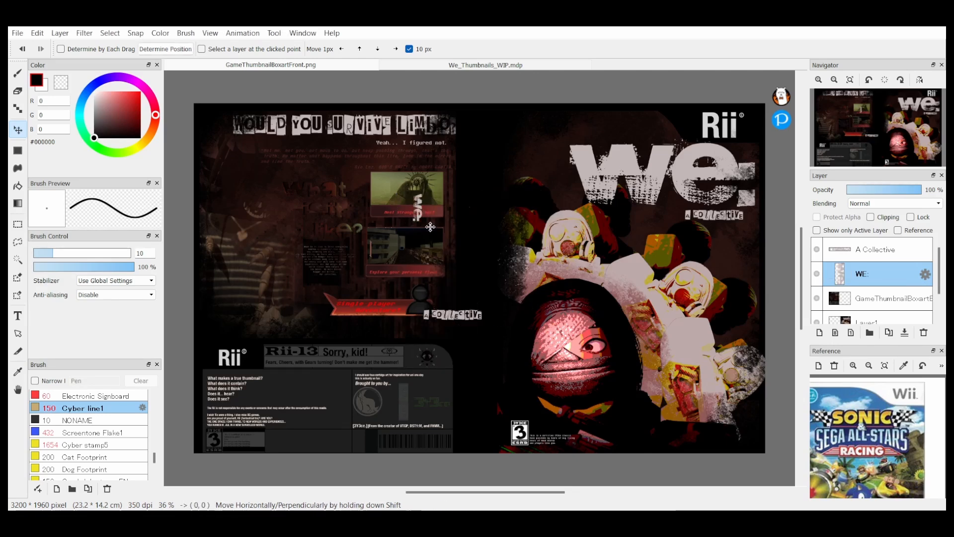
left_click_drag(287, 241, 350, 303)
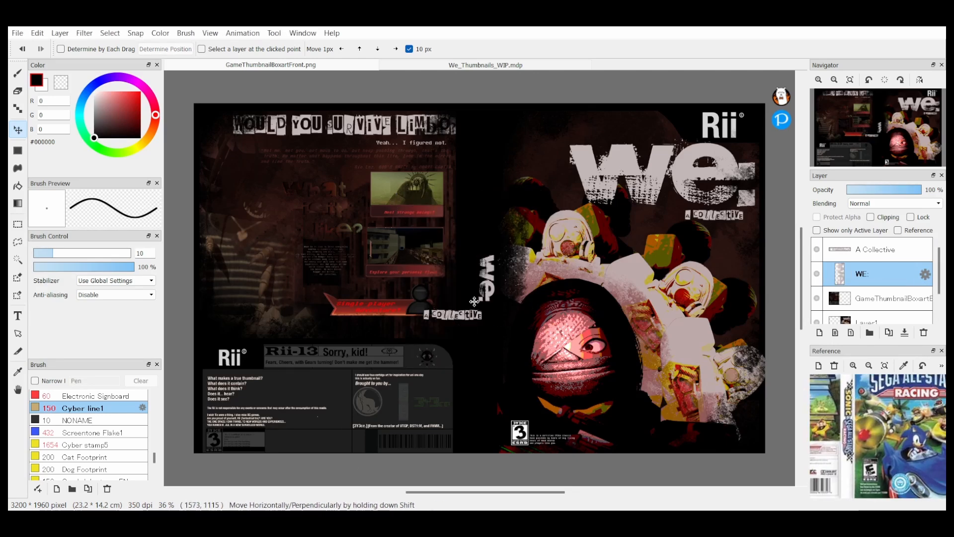
Step: Turn the A Collective text vertical below the spine's WE: logo and set a rotated Rii logo at the spine's top
left_click(879, 249)
left_click_drag(453, 315, 486, 324)
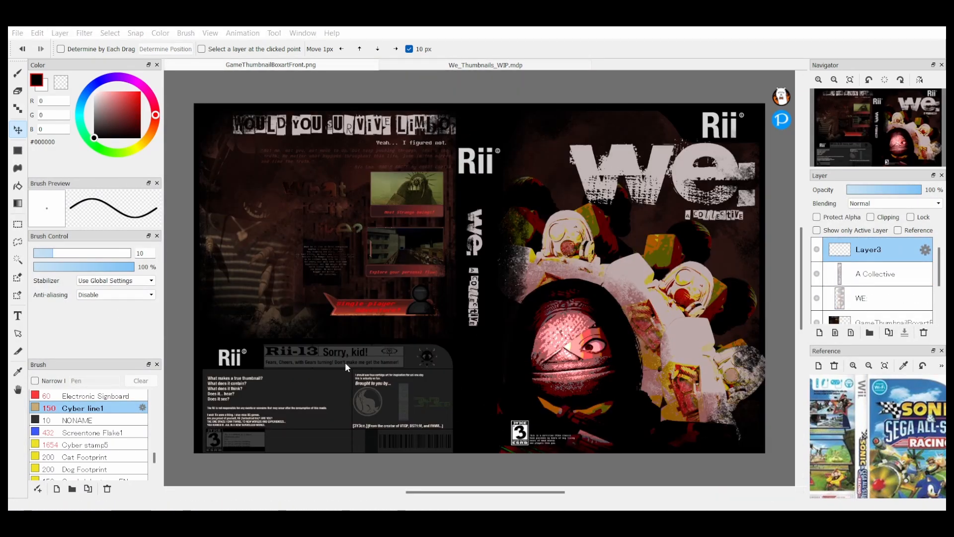
left_click(484, 339)
left_click_drag(611, 271, 490, 128)
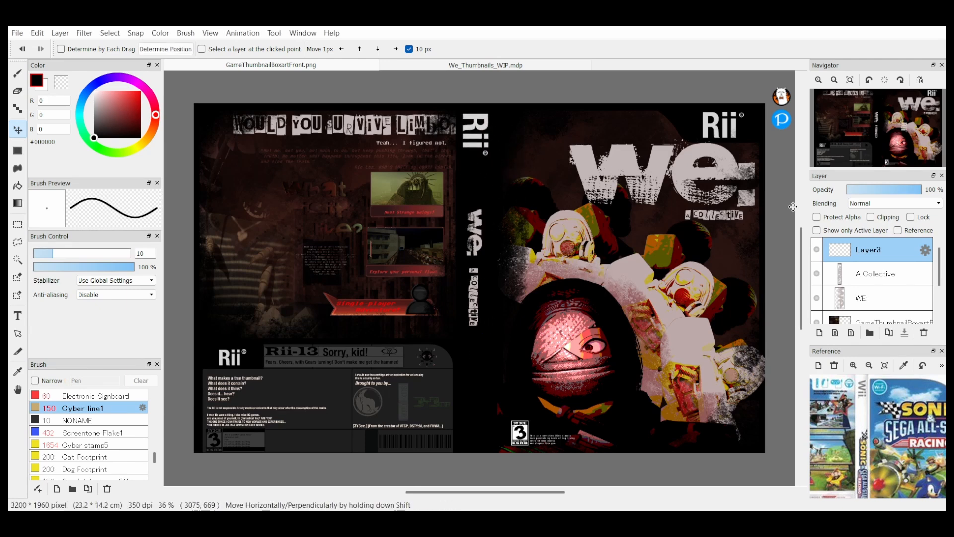
left_click(850, 79)
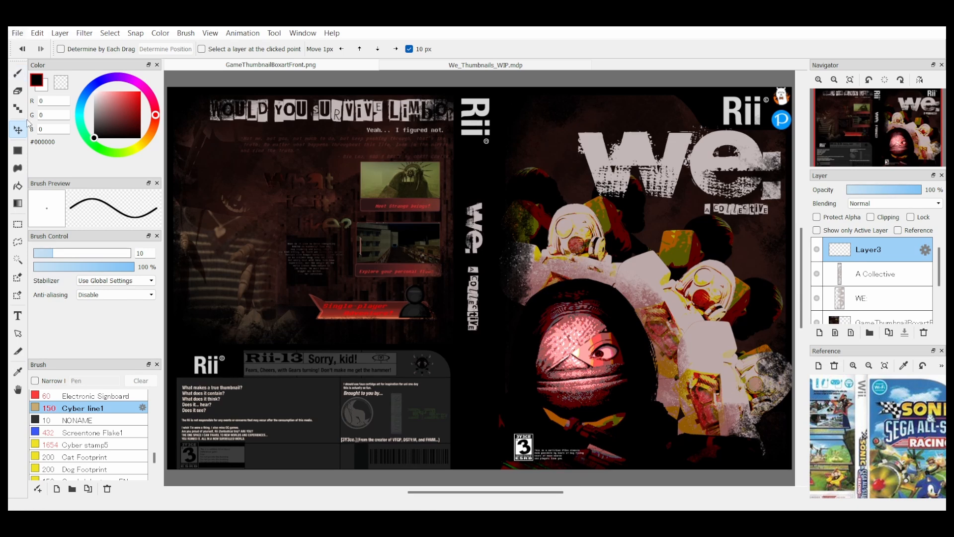
left_click(36, 154)
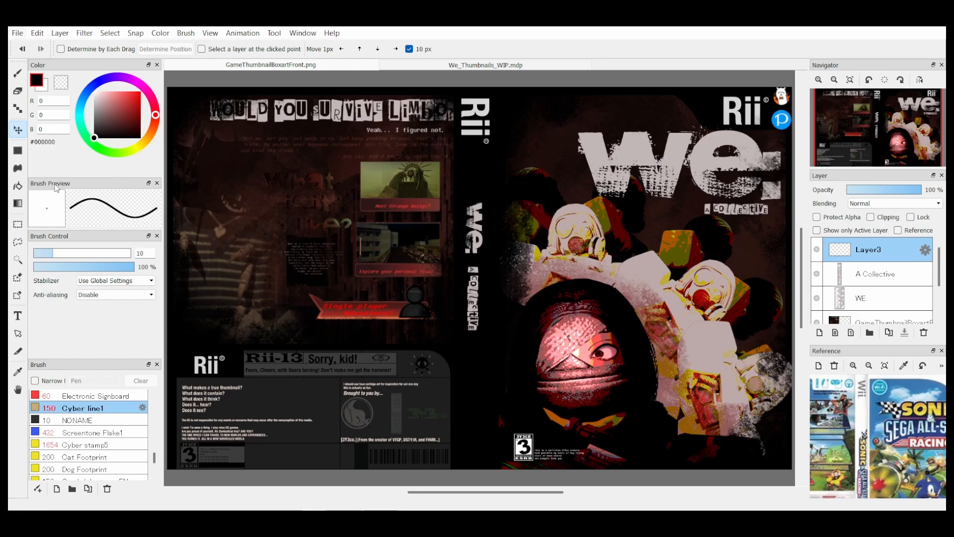
left_click(55, 192)
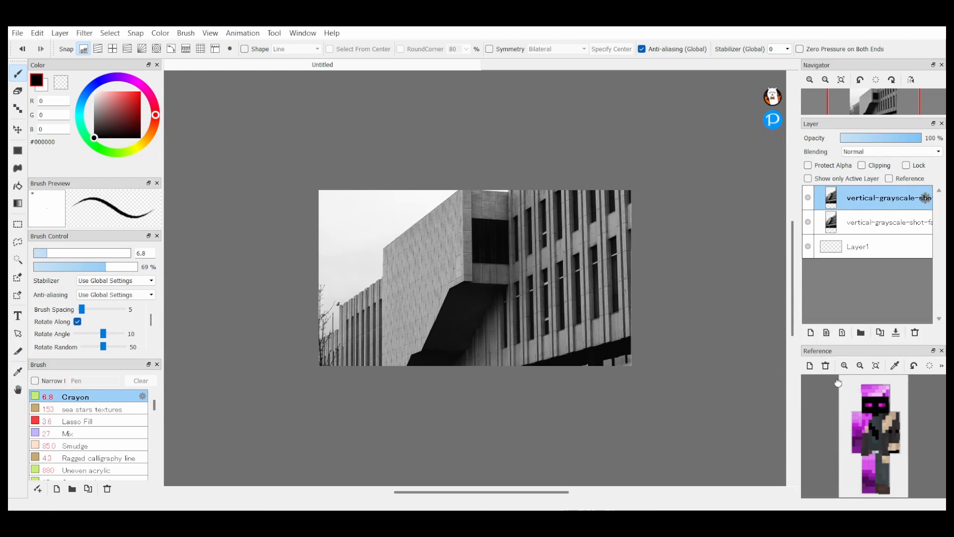
Step: Clear the character reference image and overlay the building photo with its mirrored copy in Difference blending
left_click(825, 365)
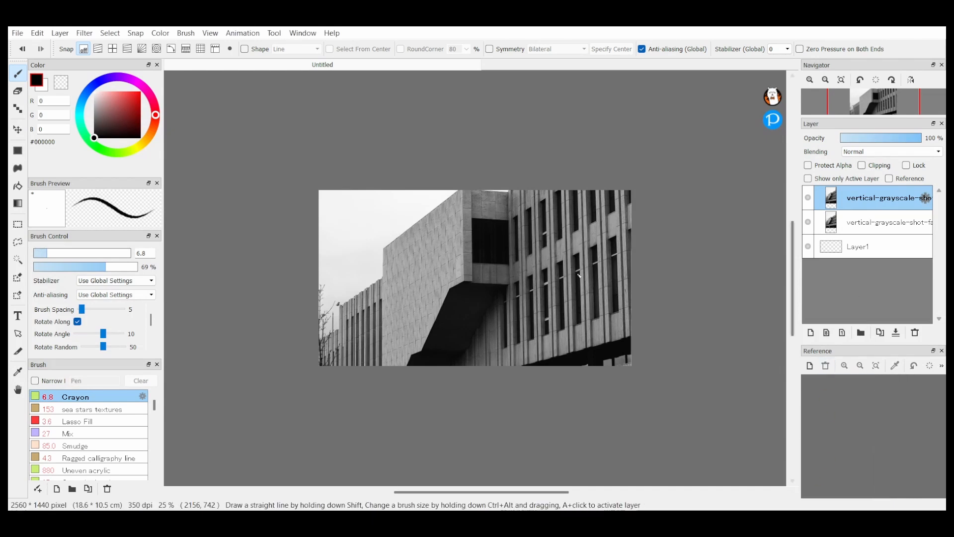
left_click(844, 81)
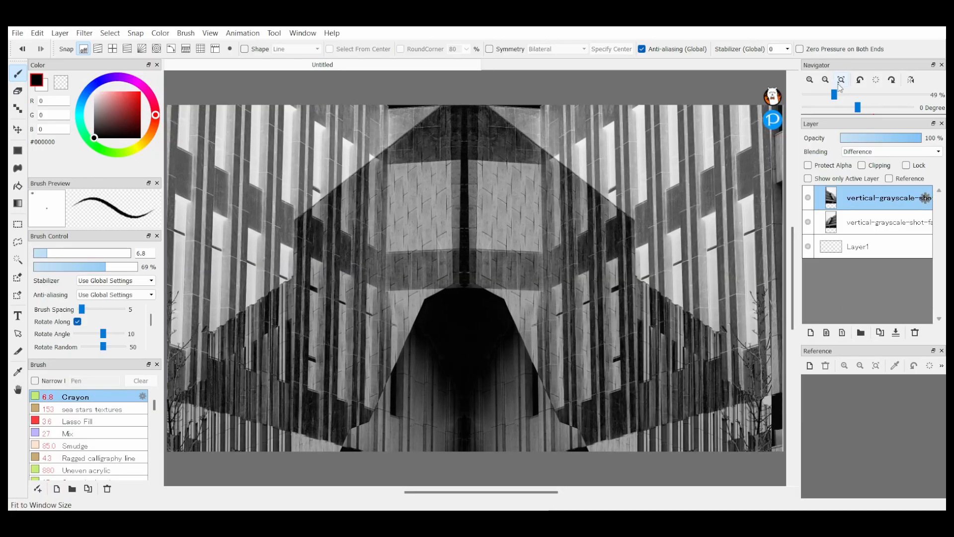
left_click(762, 113)
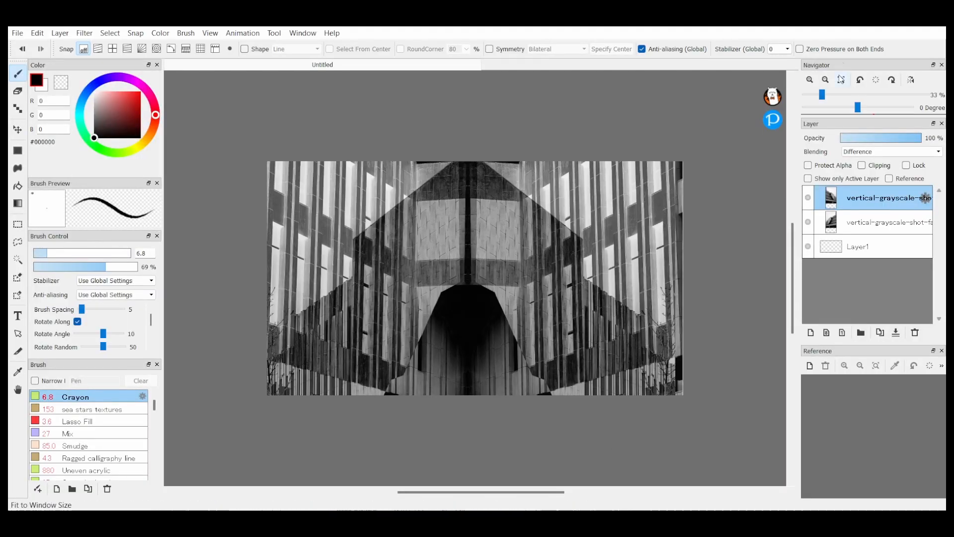
left_click(841, 80)
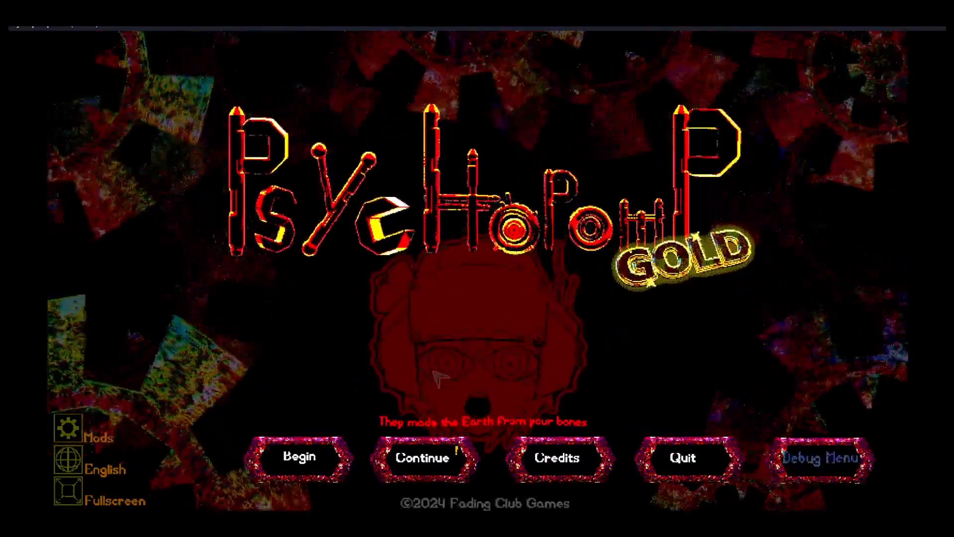
Step: Switch to the game Psychopomp Gold, load Children's Hospital through its debug menu and walk forward
left_click(832, 459)
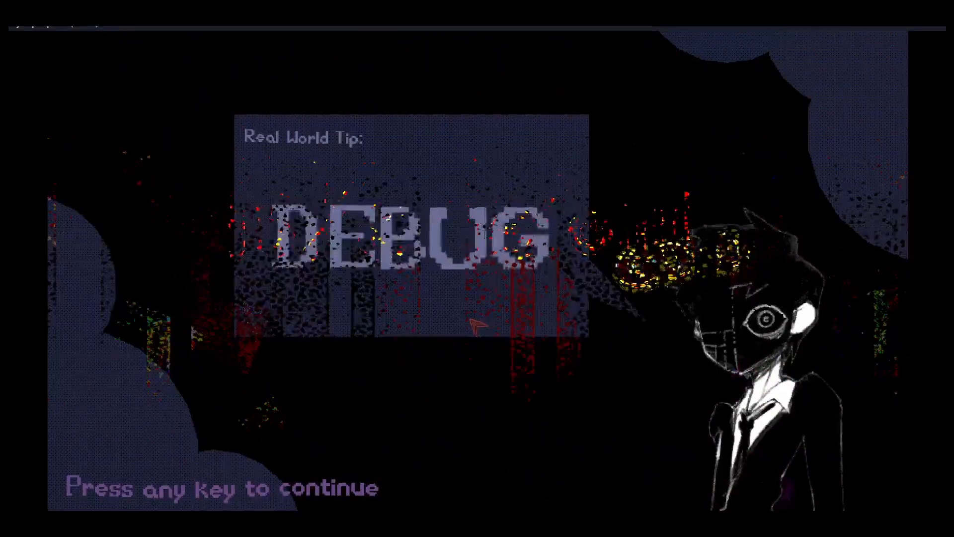
left_click(470, 320)
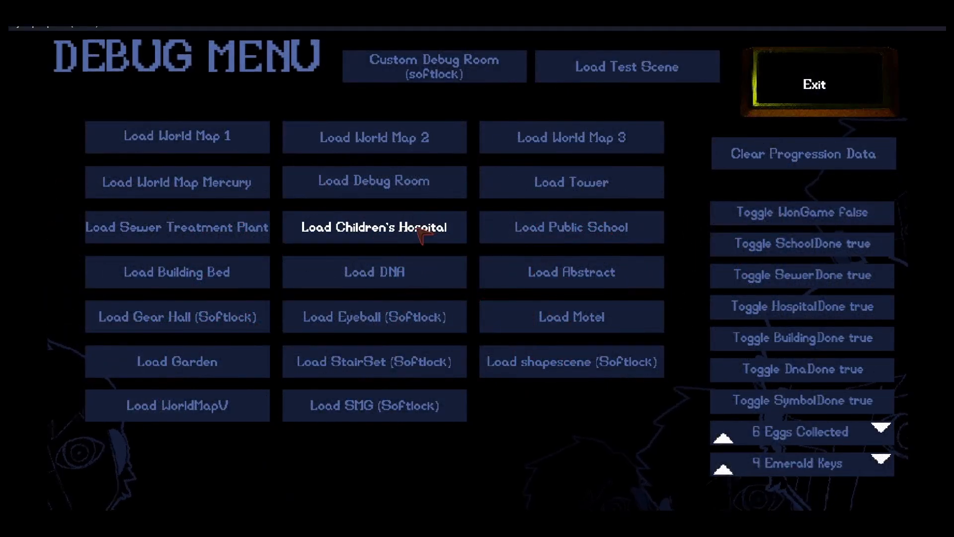
left_click(419, 228)
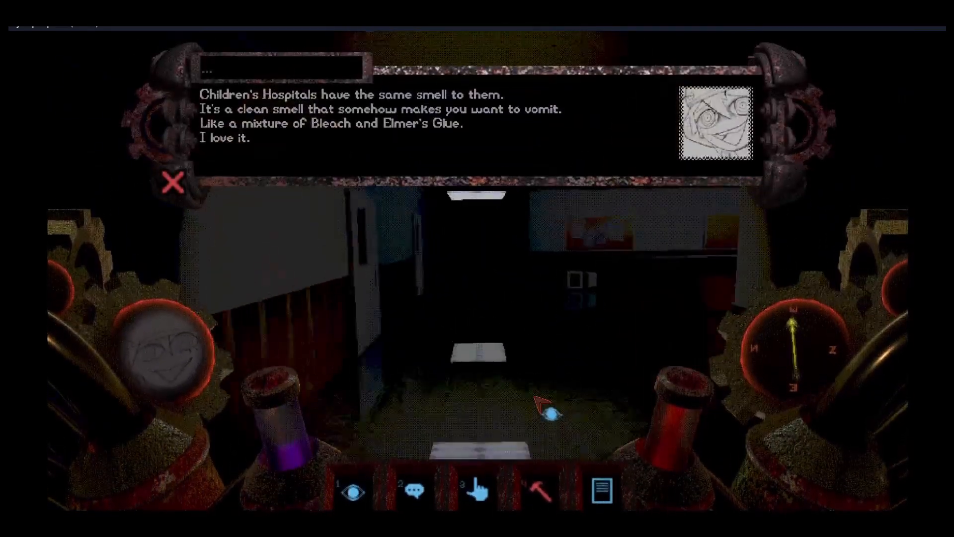
key("w")
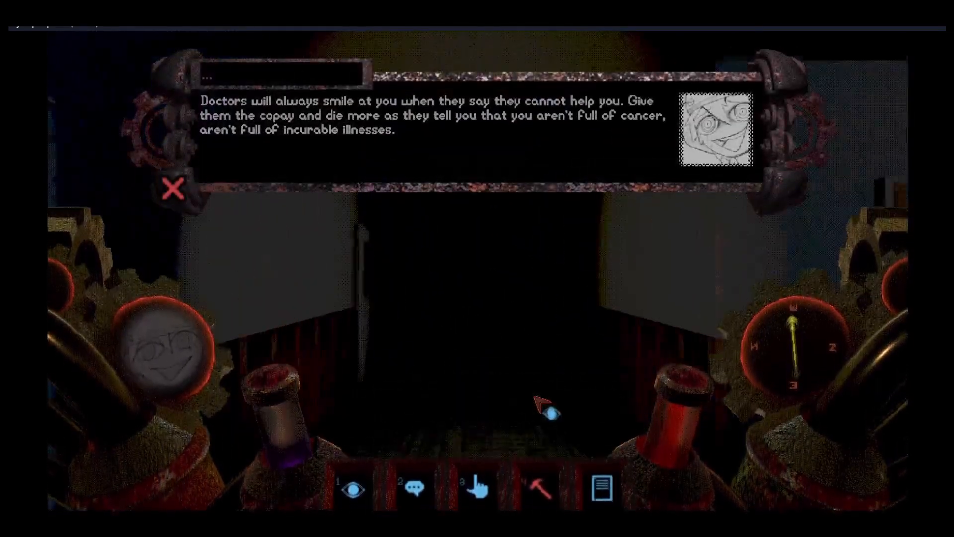
Step: Follow the dark hospital corridor to the elevator and pass through its lattice gate
key("w")
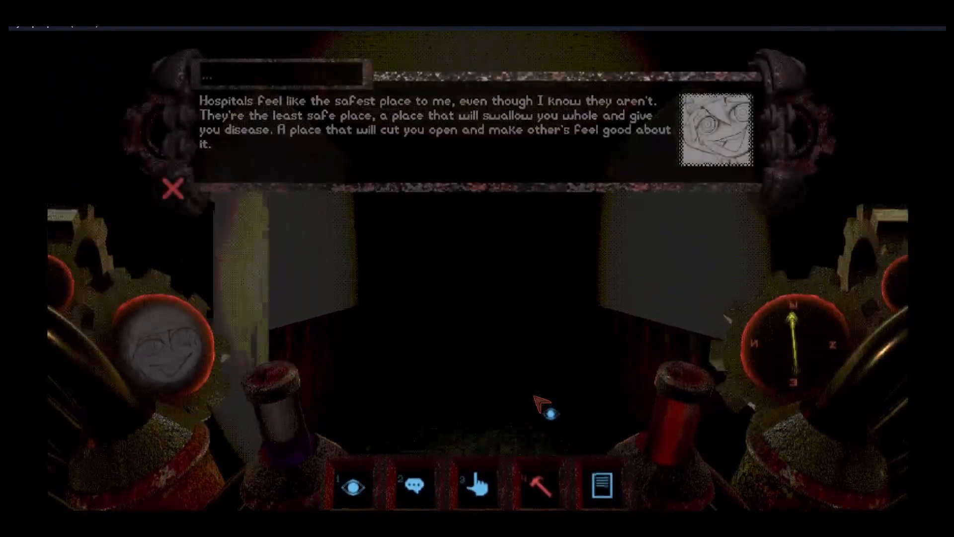
key("w")
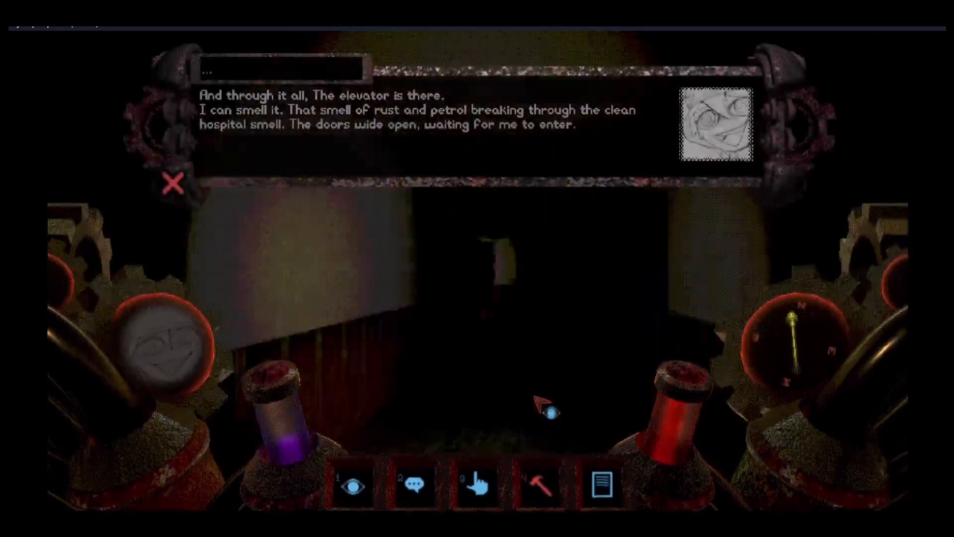
key("w")
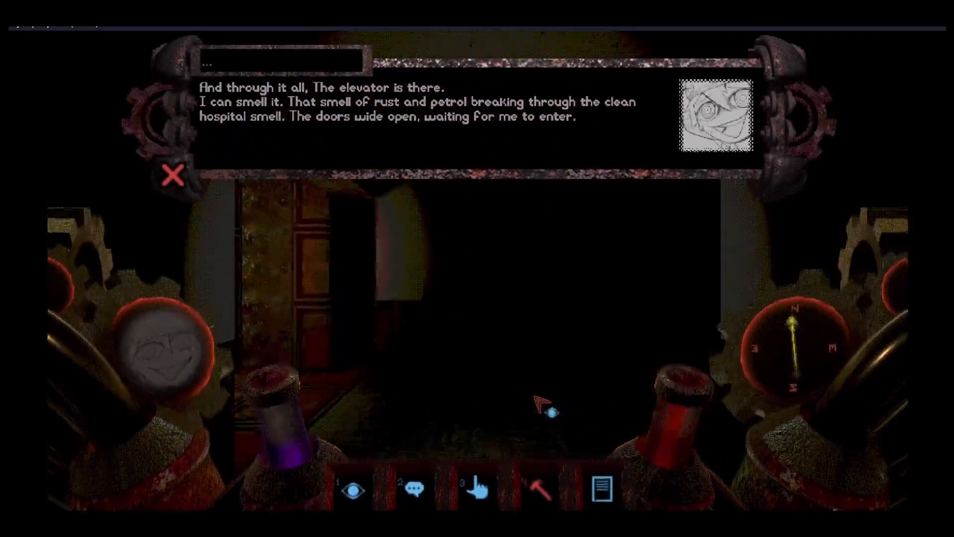
key("w")
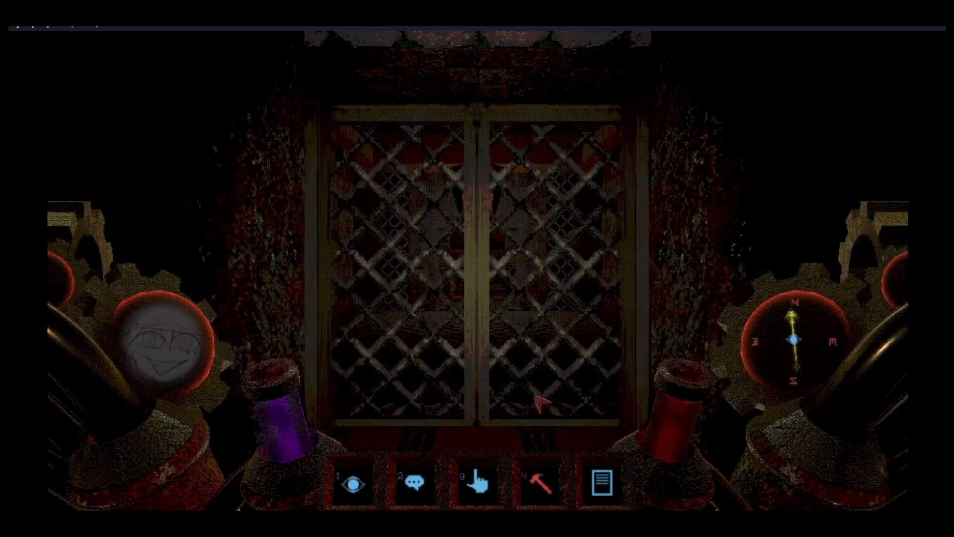
key("w")
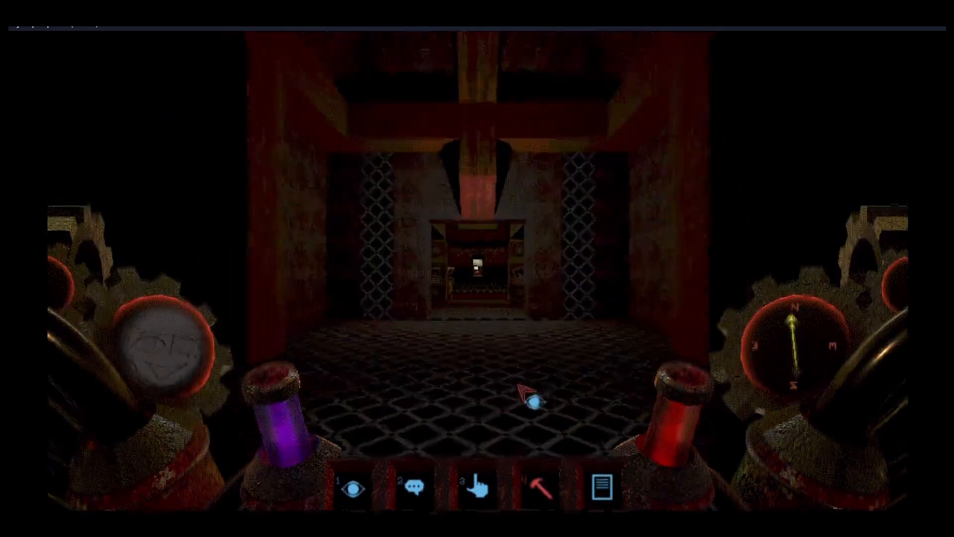
Step: Walk through the red entrance passage into the large hall with the carved stone blocks
right_click_drag(457, 156, 868, 317)
key("w")
key("w")
Step: Turn to the hall's narrow doorway and follow its corridor towards the lit room beyond
key("w")
key("w")
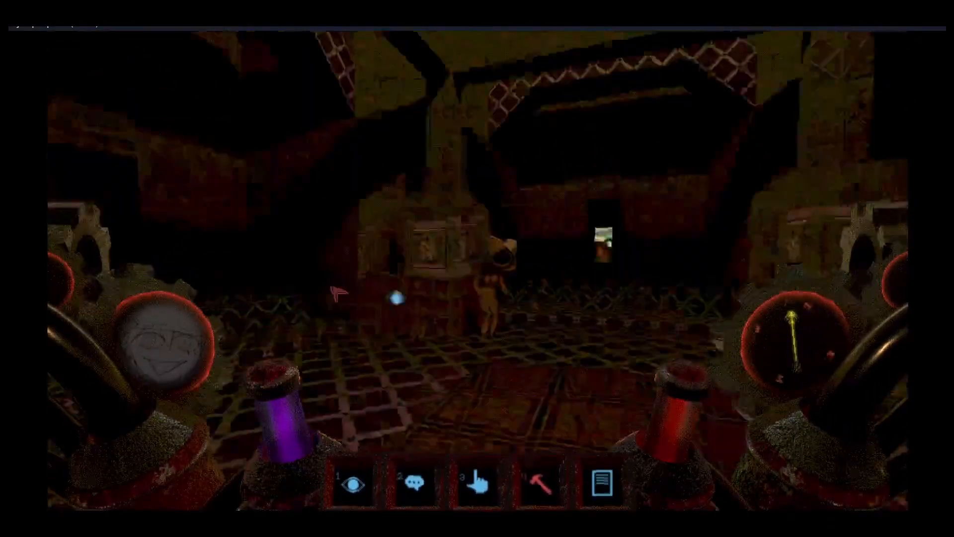
key("a")
key("w")
key("w")
key("w")
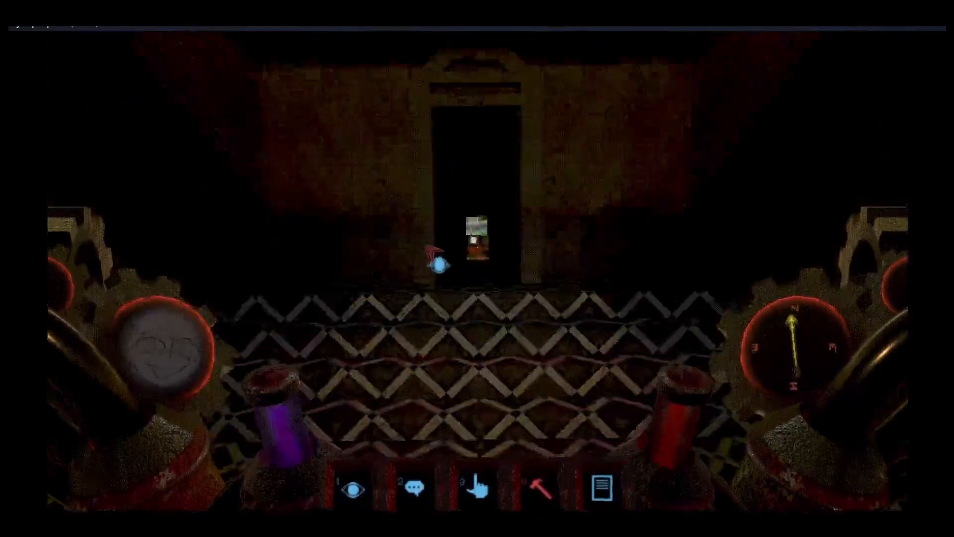
key("w")
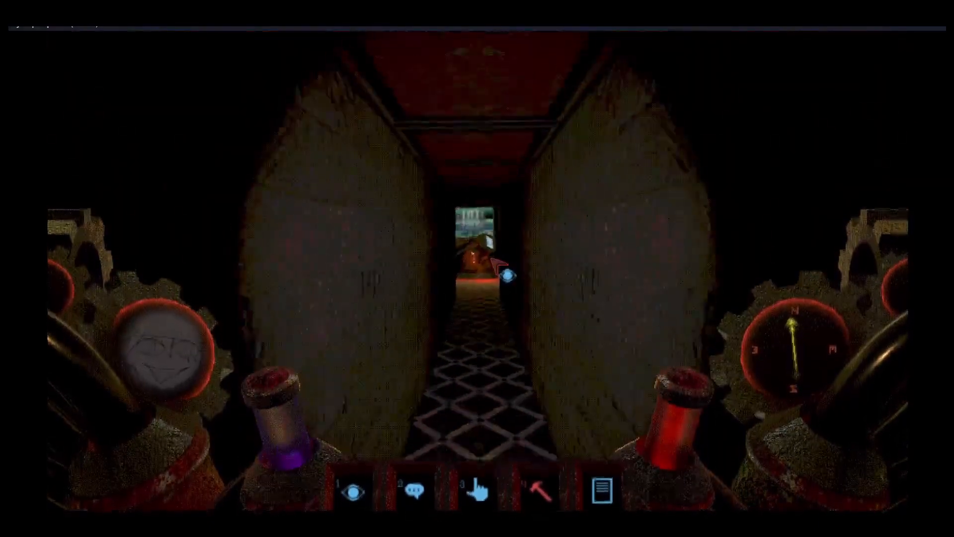
key("w")
key("w")
key("w")
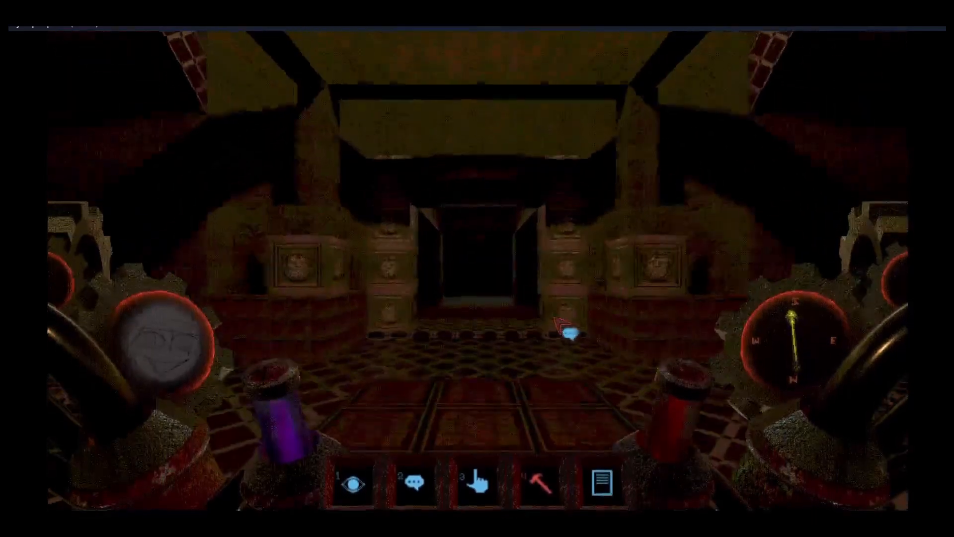
Step: Cross the hall to another side doorway and look around the television-headed figure's room with the wall screens
key("w")
key("w")
key("a")
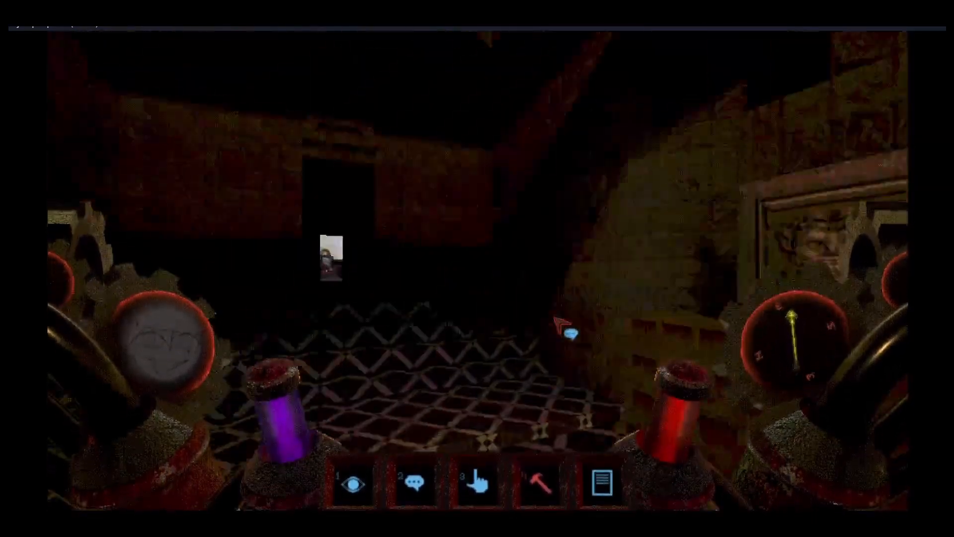
key("w")
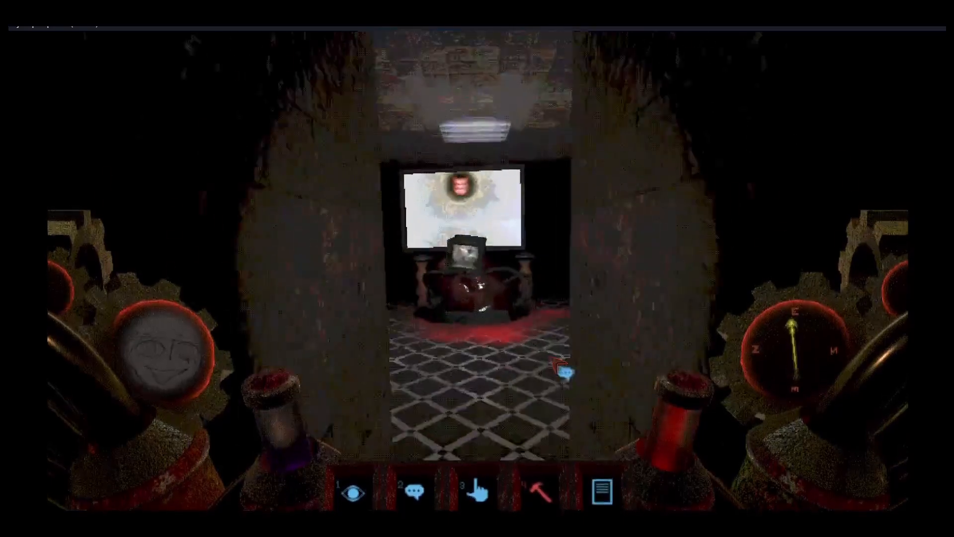
key("w")
key("w")
key("a")
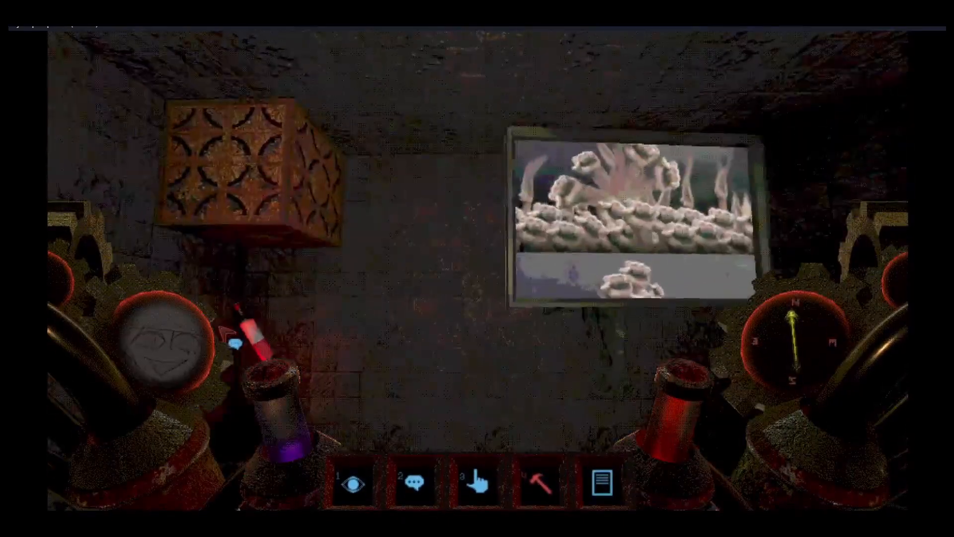
Step: Walk to Alexander's three-screen room, read Alexander's dialogue about battle, close it and step back
key("a")
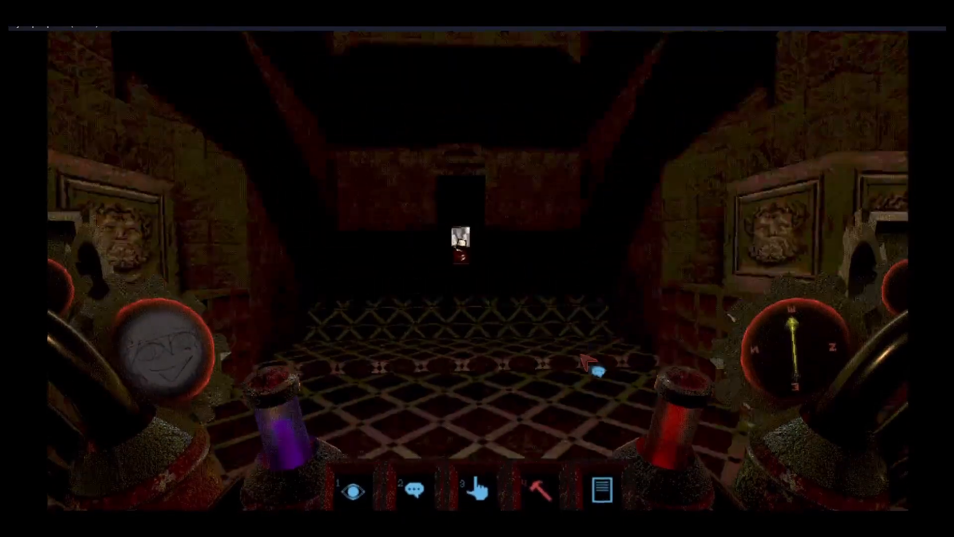
key("w")
key("w")
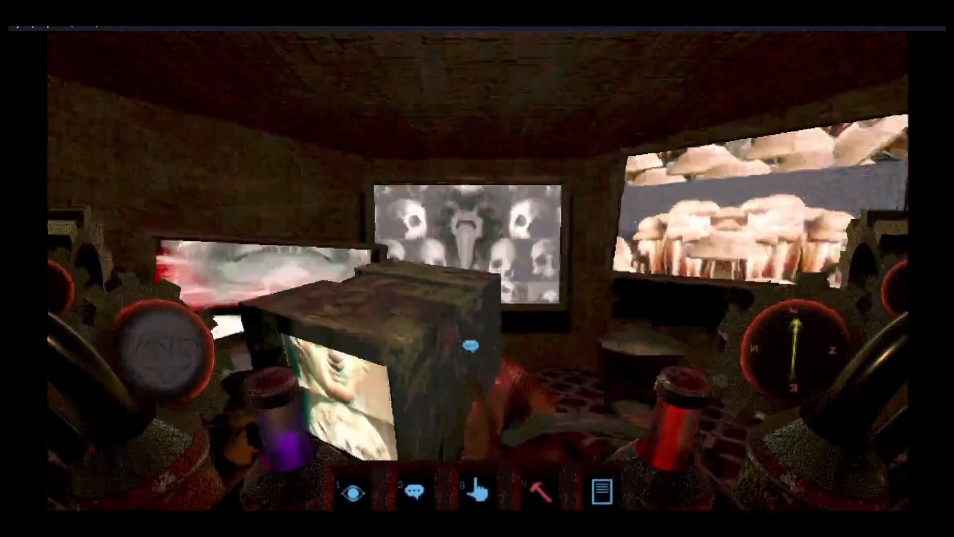
left_click(462, 348)
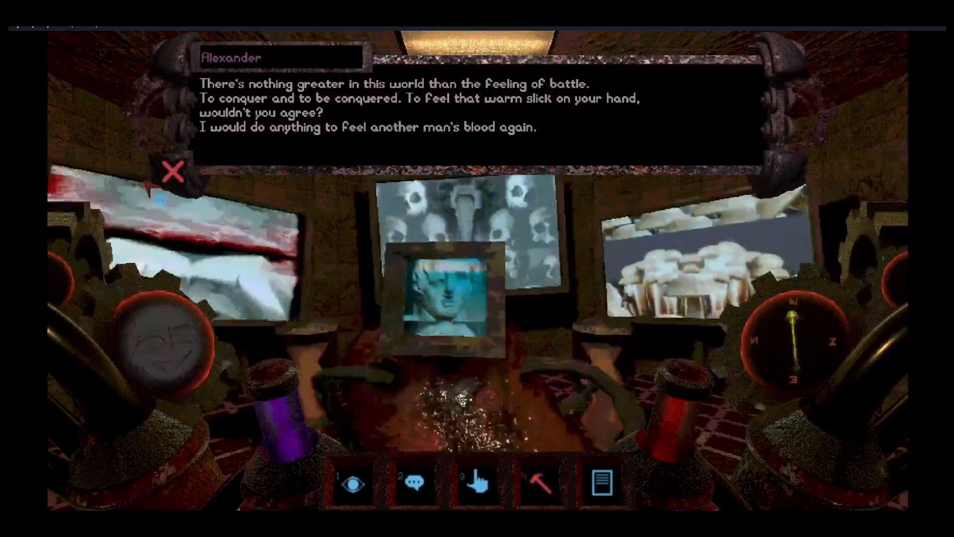
left_click(174, 174)
key("s")
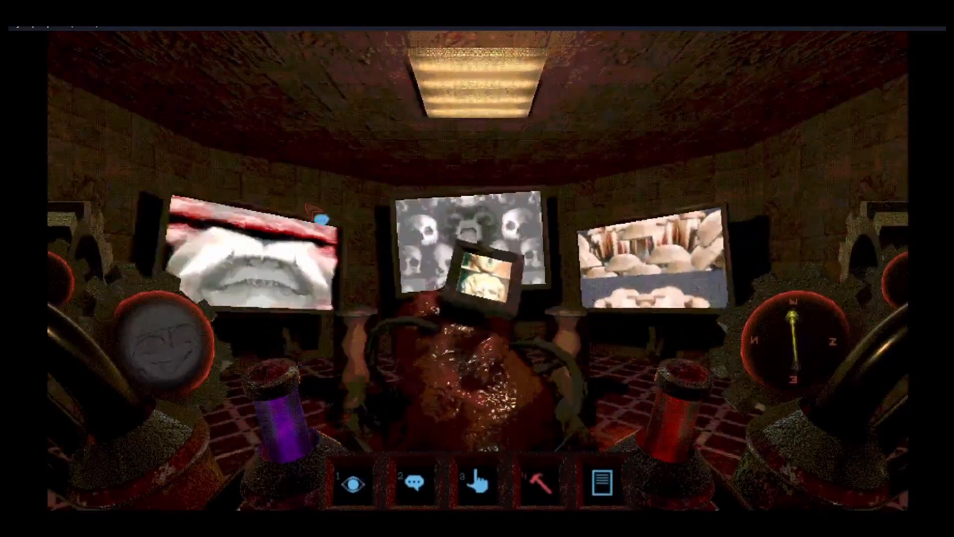
key("s")
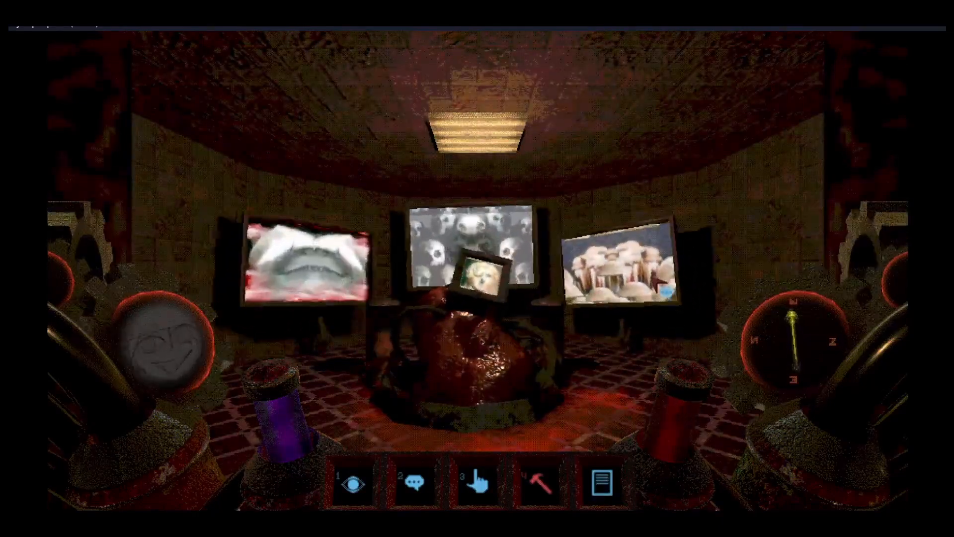
Step: Capture a screenshot of Alexander's three-screen room and leave through the corridor
key("F12")
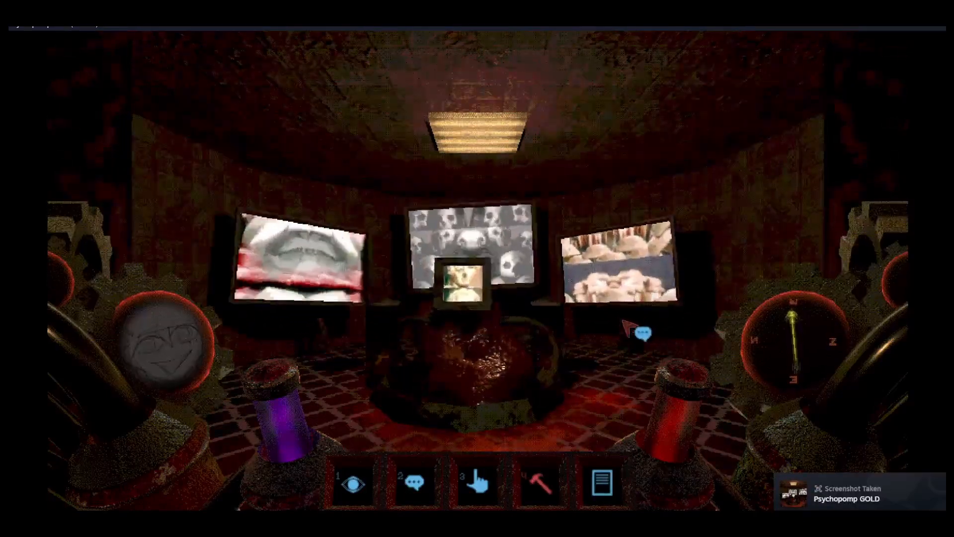
key("s")
key("w")
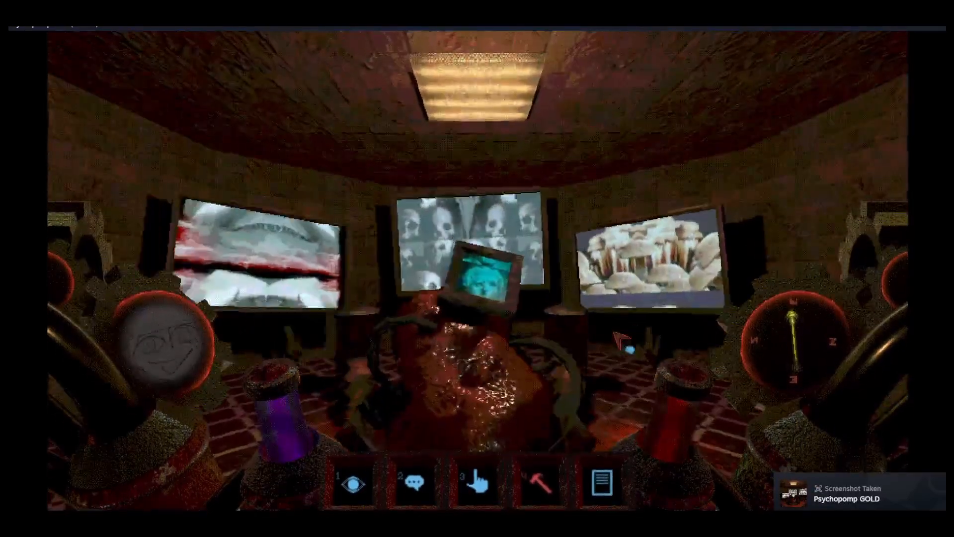
key("d")
key("a")
key("s")
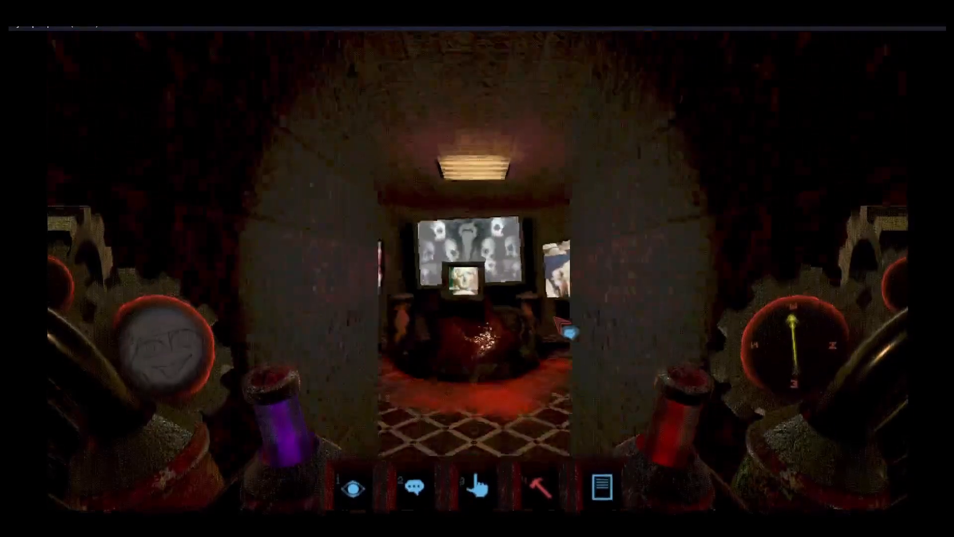
key("d")
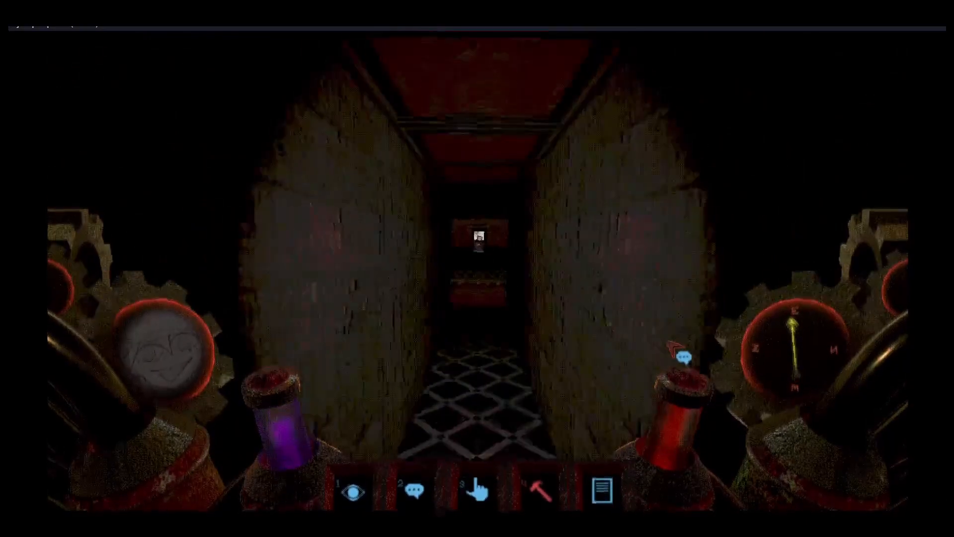
key("w")
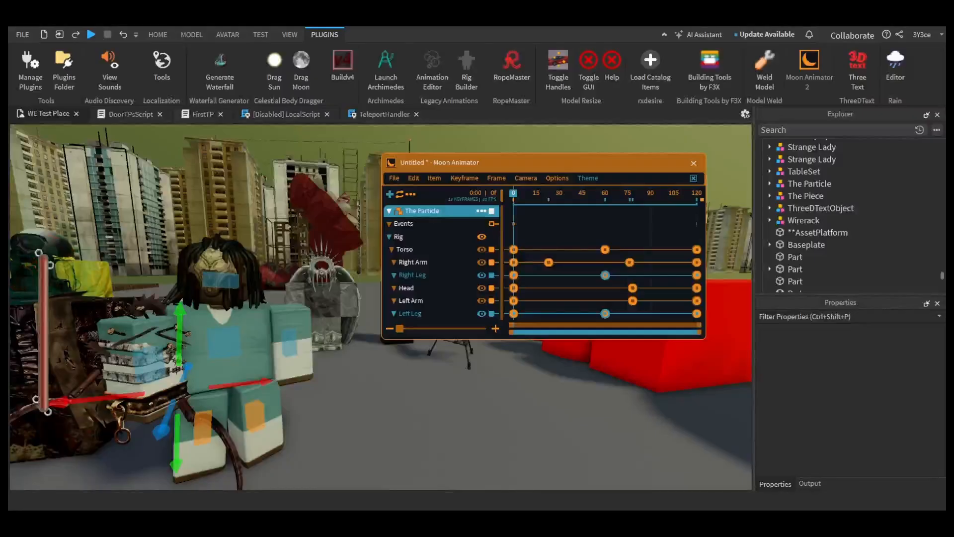
Step: Switch to Roblox Studio, play back The Particle's animation in Moon Animator and move the view around the scene
key("space")
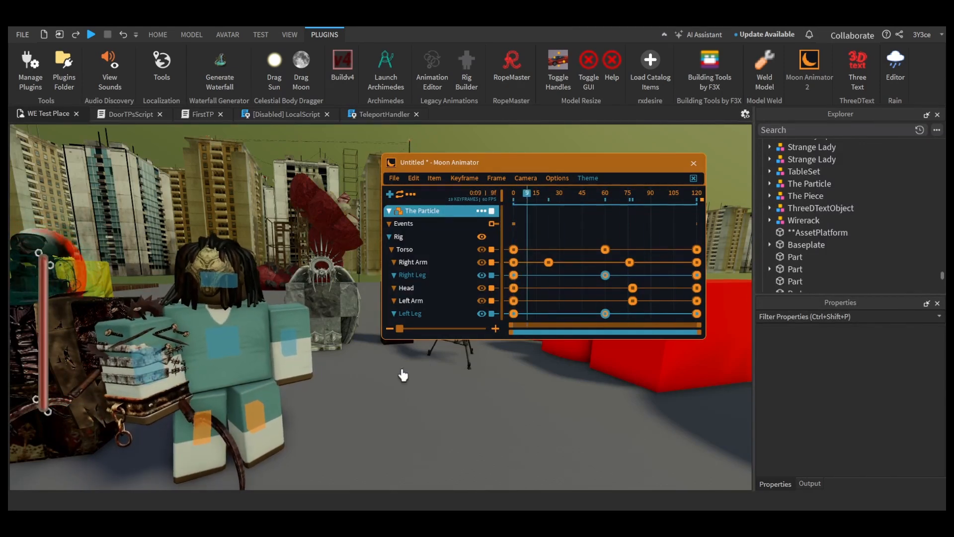
right_click_drag(353, 390, 353, 390)
key("w")
key("a")
key("a")
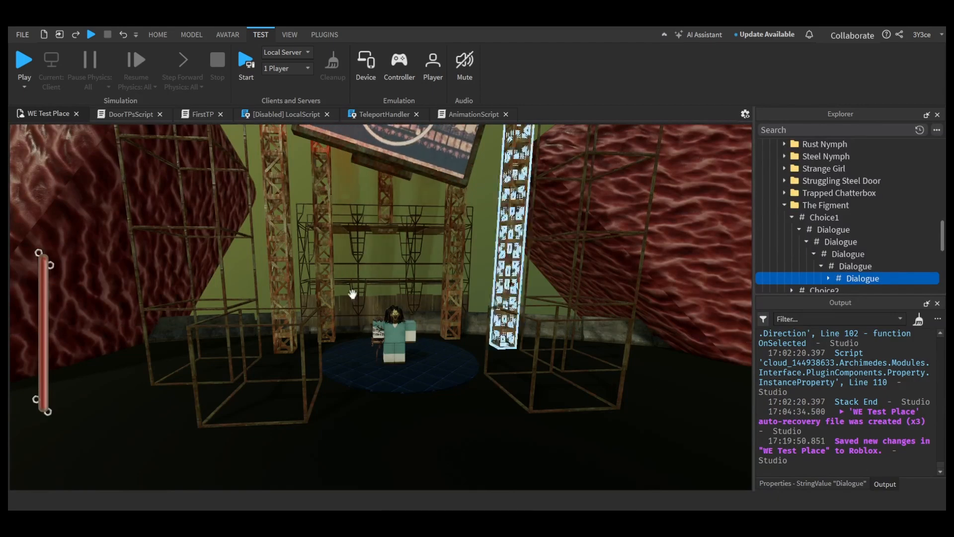
key("F5")
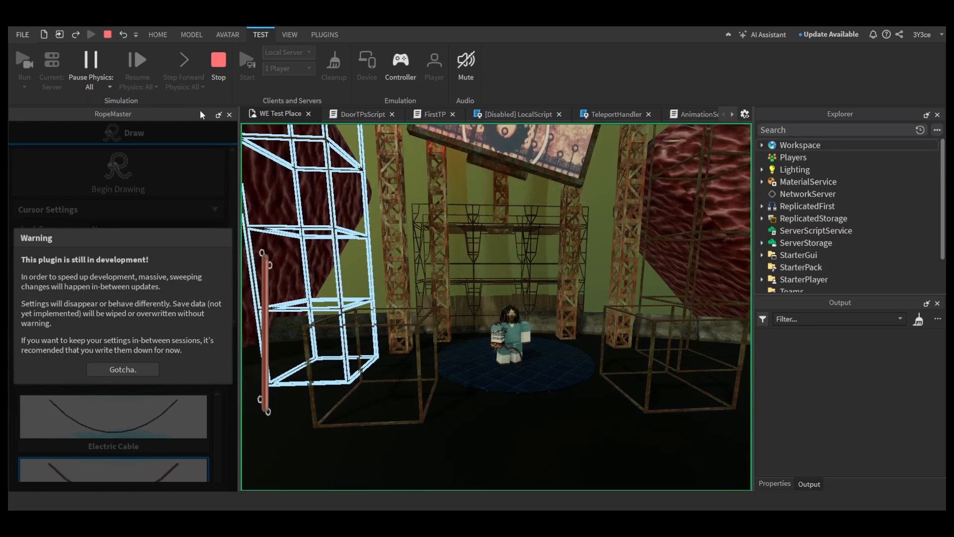
left_click(229, 115)
left_click(219, 61)
Step: Start a Play Here playtest, close the RopeMaster plugin and resume the game from its menu
left_click(24, 87)
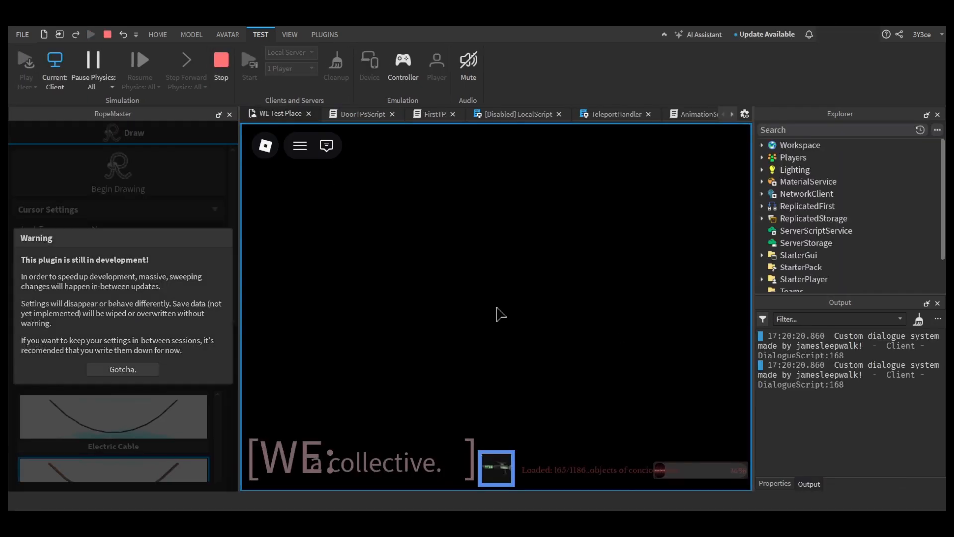
key("Escape")
left_click(228, 114)
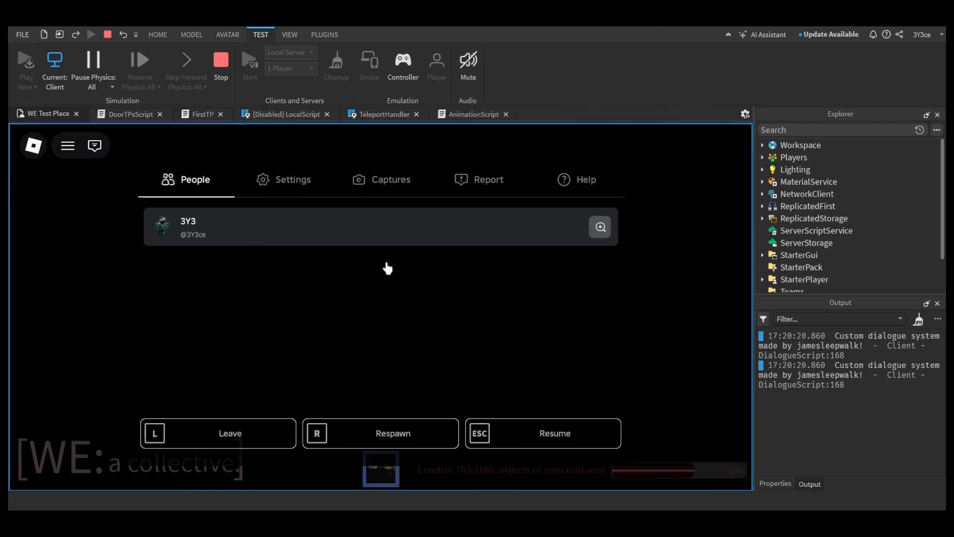
key("Escape")
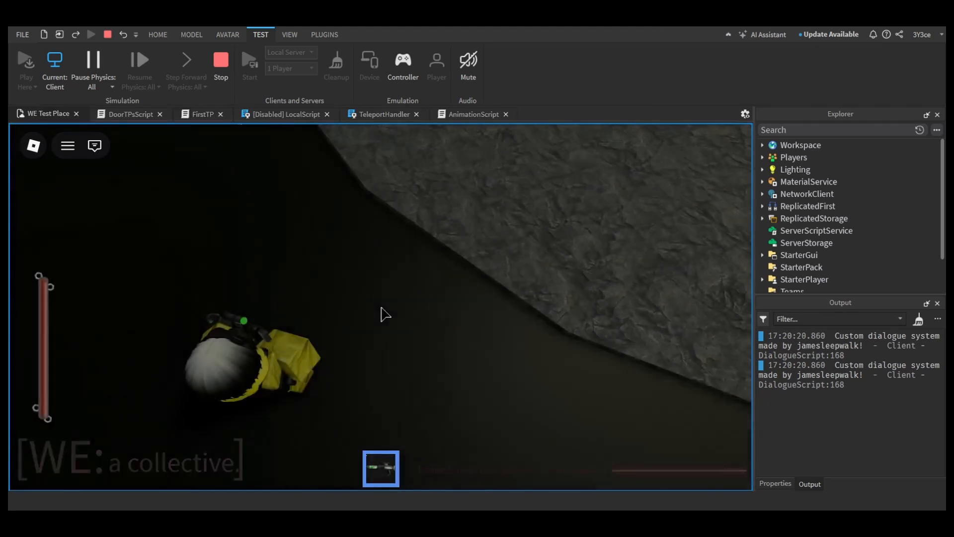
Step: Walk the player to the teal-clothed character on the blue platform and read The Figment's dialogue in the playtest
key("w")
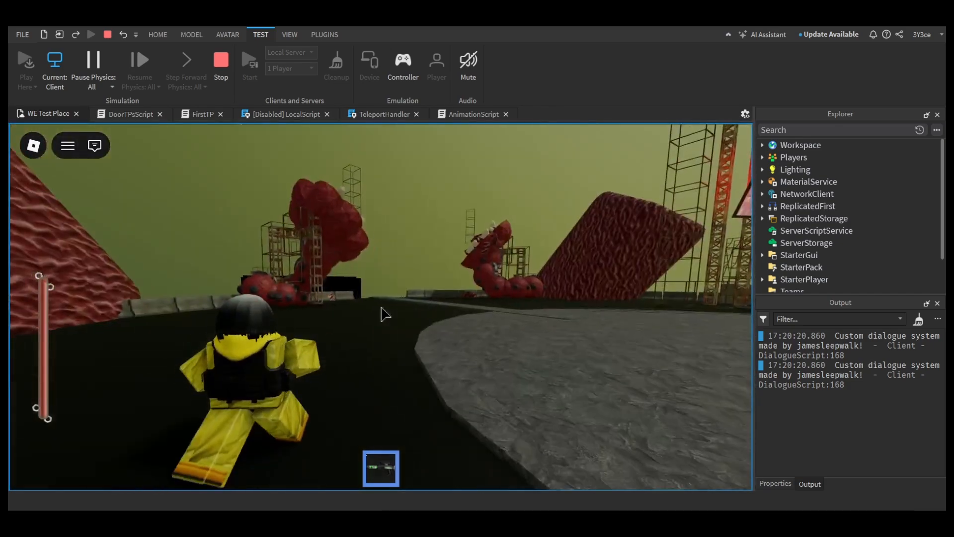
key("w")
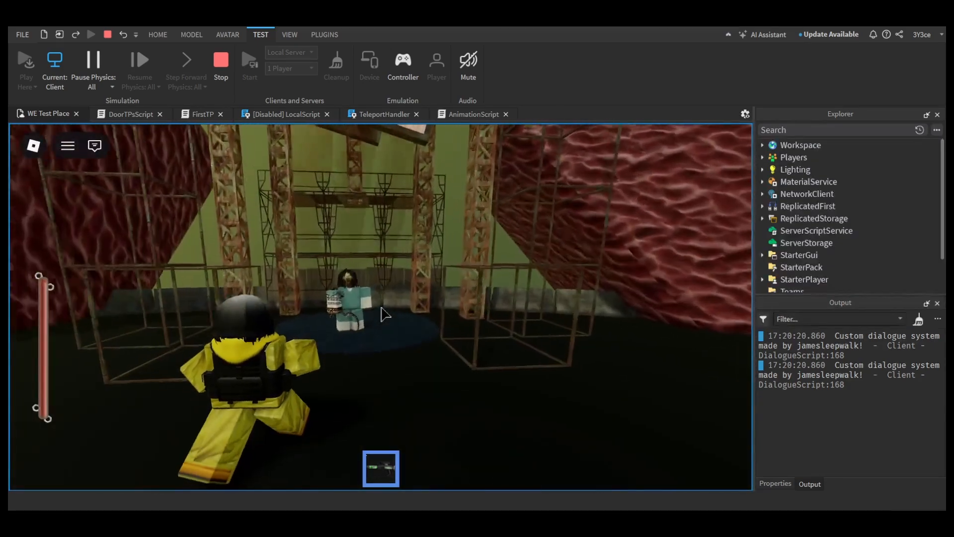
key("w")
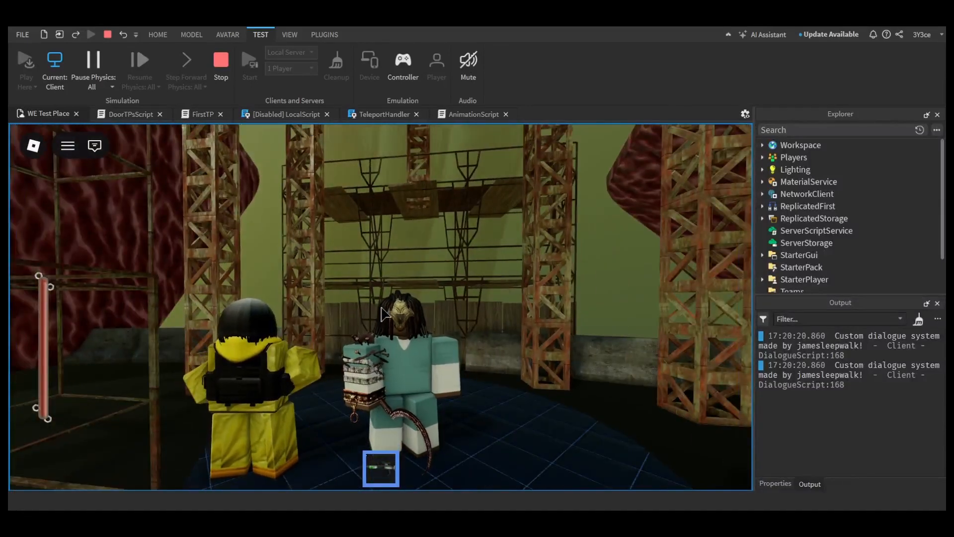
key("s")
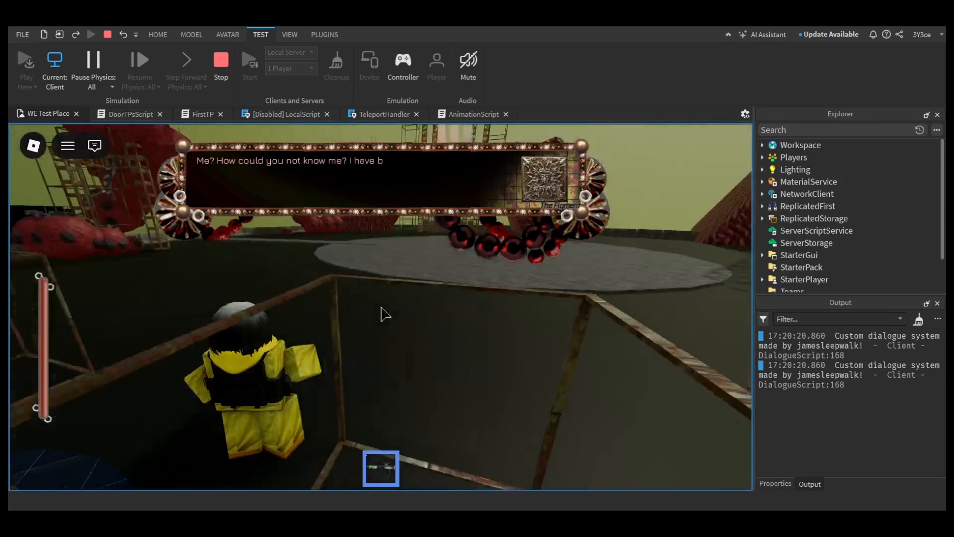
key("Escape")
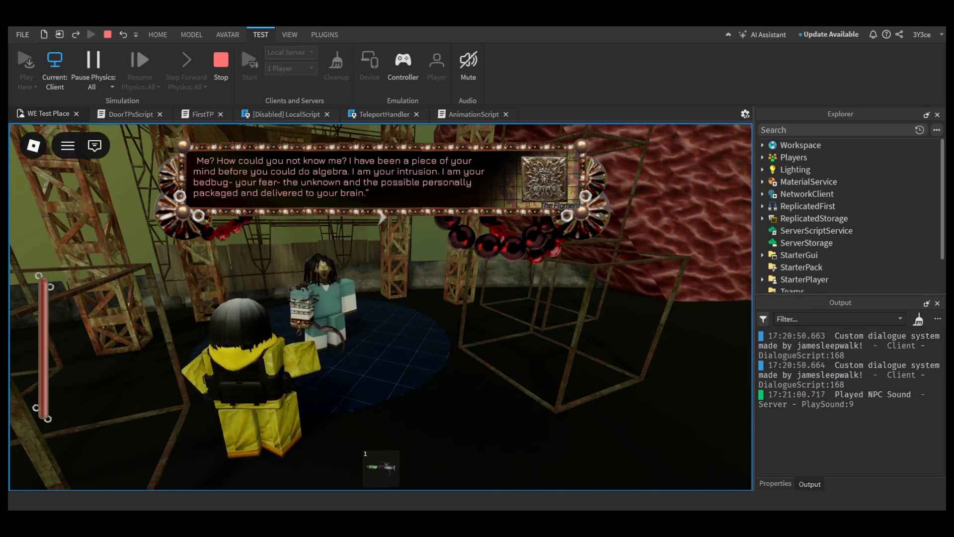
Step: Stop the playtest, collapse characterDialogue in DialogueSystemA and expand the DialogueBox frame
left_click(219, 70)
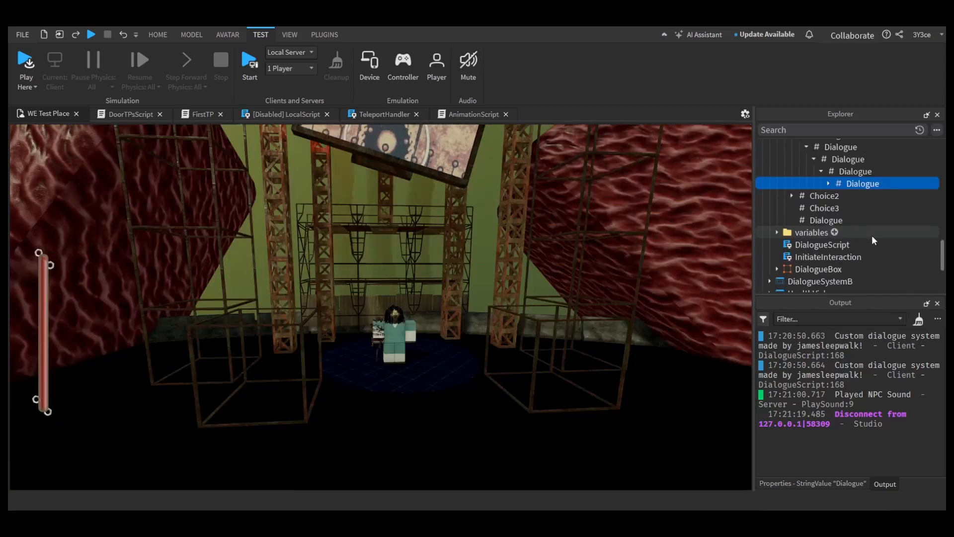
scroll(822, 200, "up", 5)
scroll(822, 201, "up", 5)
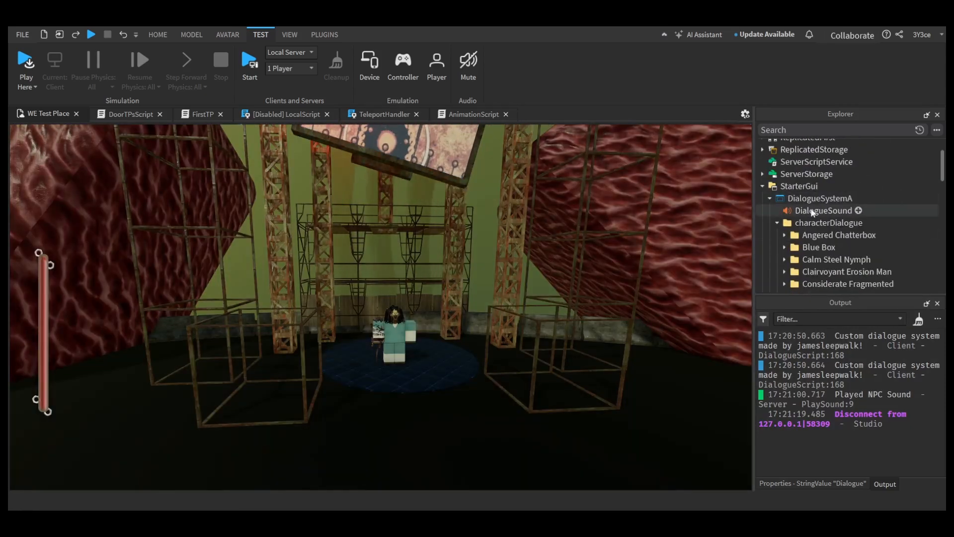
left_click(777, 223)
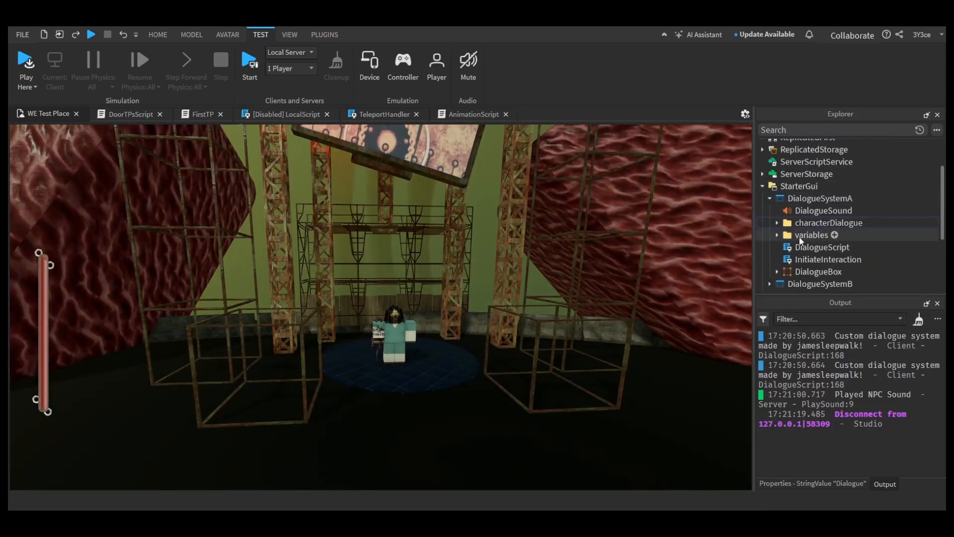
left_click(777, 272)
scroll(799, 222, "down", 3)
Step: Select the choice1, choice2 and choice3 buttons in DialogueBox together and open their properties
left_click(815, 252)
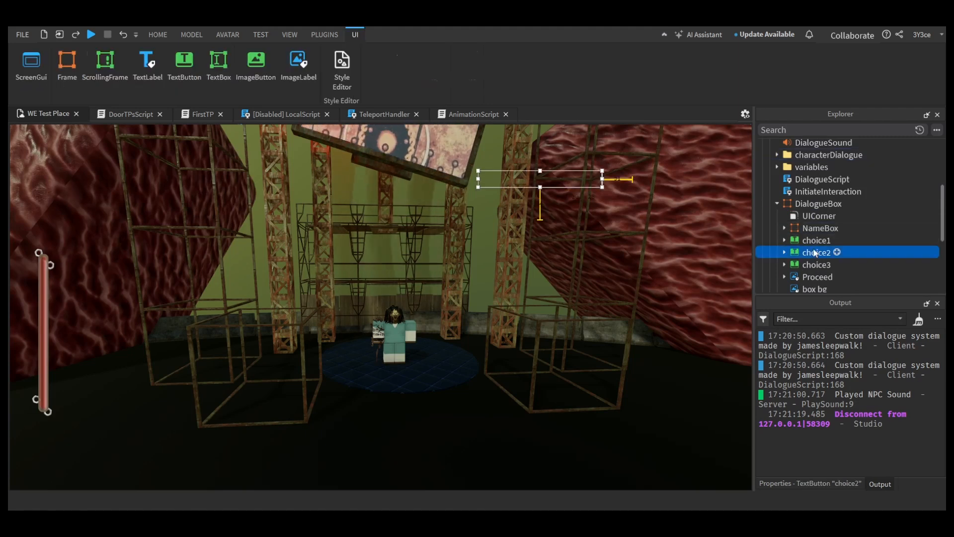
left_click(816, 264)
scroll(833, 222, "down", 1)
left_click(823, 223, "ctrl")
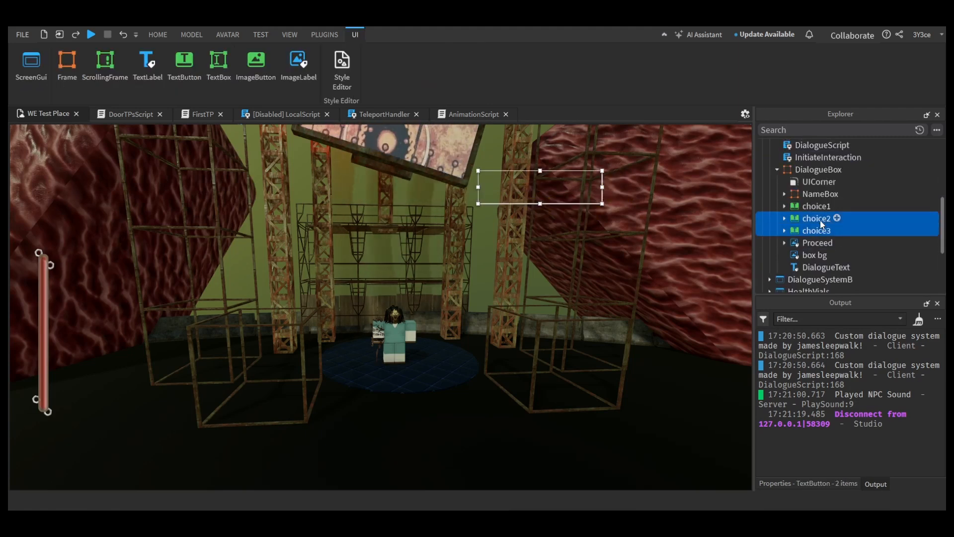
left_click(821, 220, "ctrl")
left_click(816, 207, "ctrl")
left_click(817, 217, "ctrl")
left_click(796, 483)
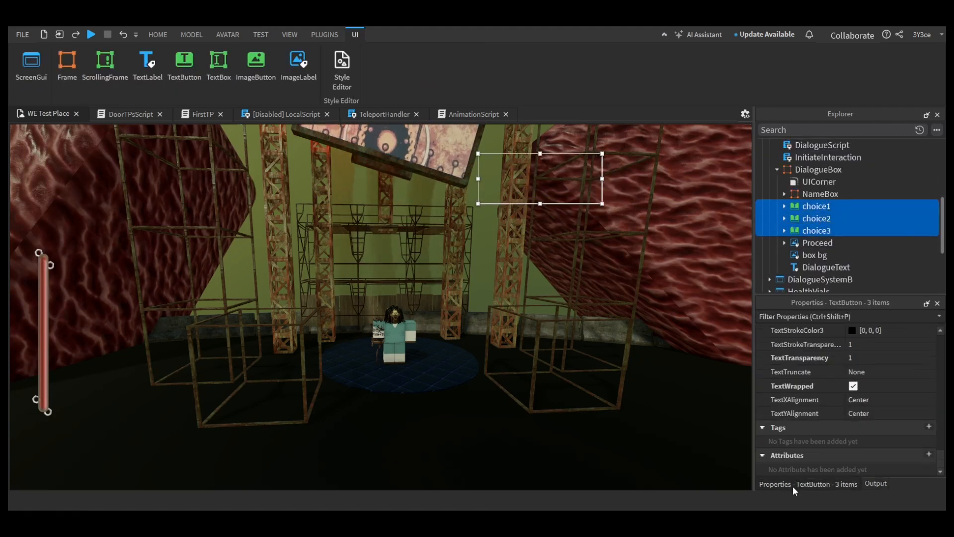
Step: Turn on visibility for the DialogueBox frame and for its choice1, choice2 and choice3 buttons
scroll(845, 393, "down", 3)
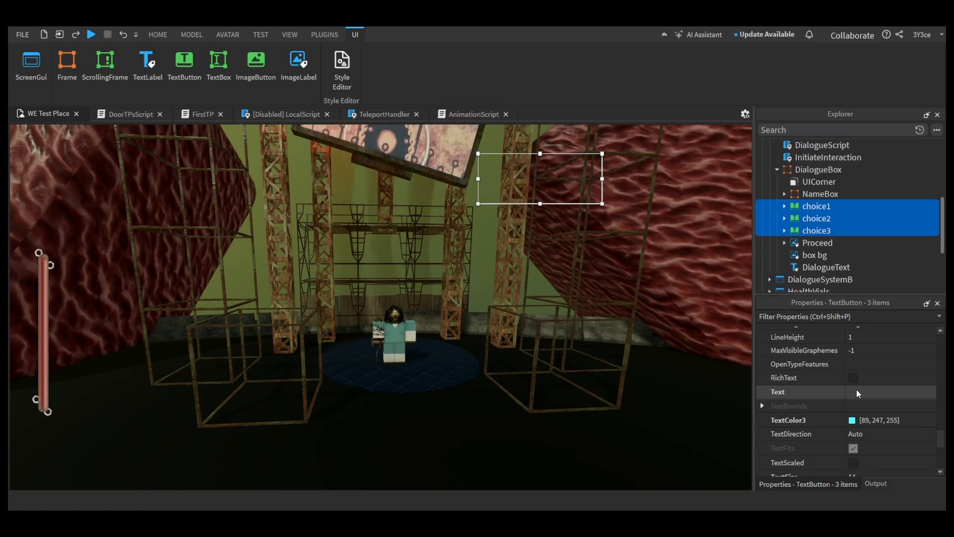
scroll(858, 390, "up", 10)
scroll(883, 409, "up", 3)
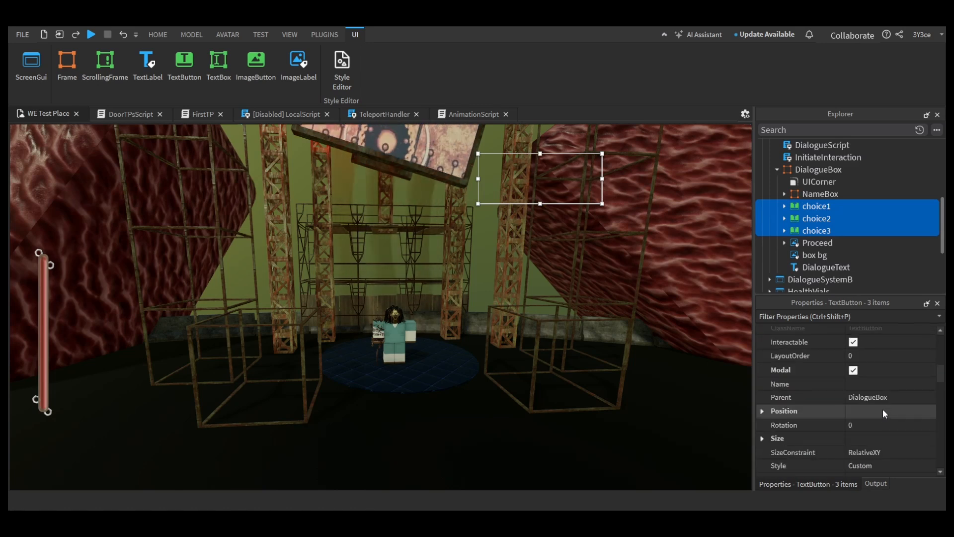
scroll(883, 410, "down", 2)
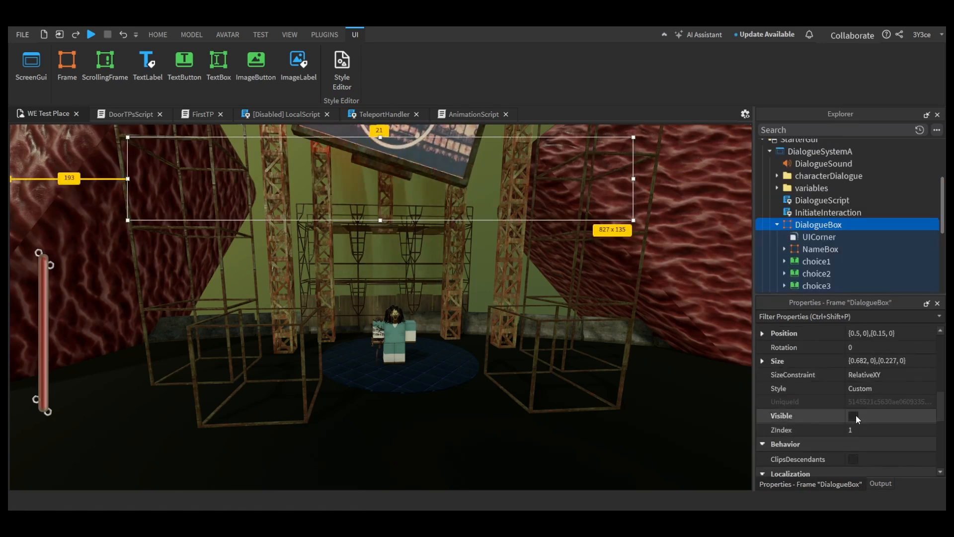
left_click(854, 415)
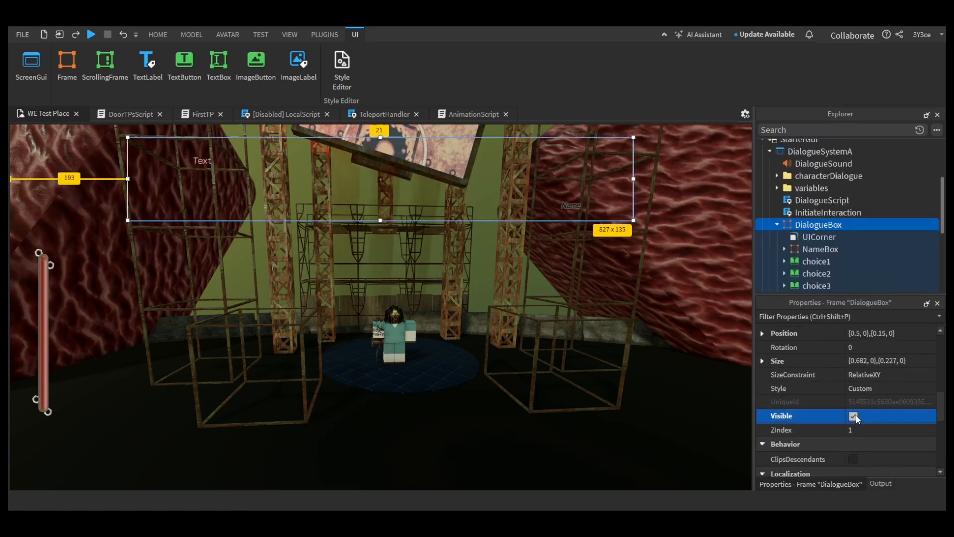
left_click(818, 261)
left_click(817, 274, "ctrl")
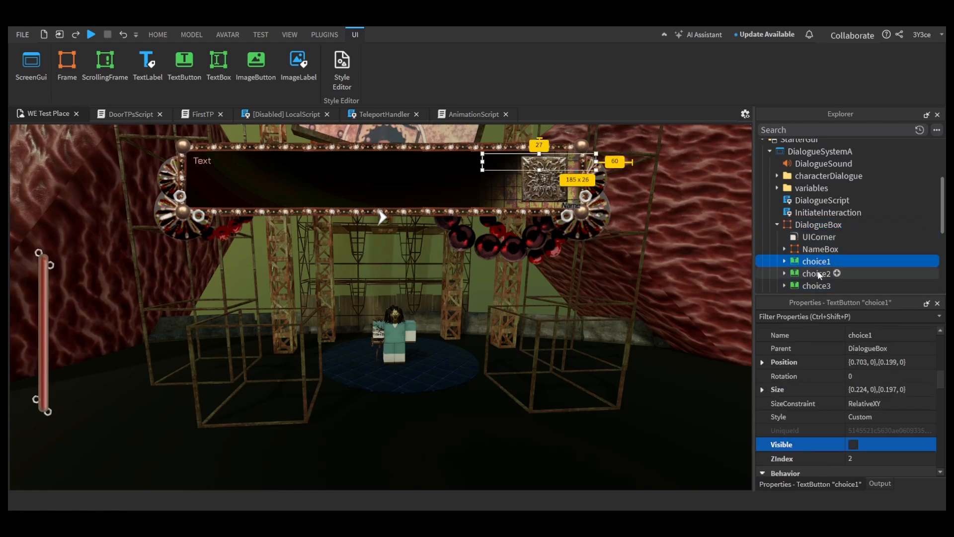
left_click(817, 285, "ctrl")
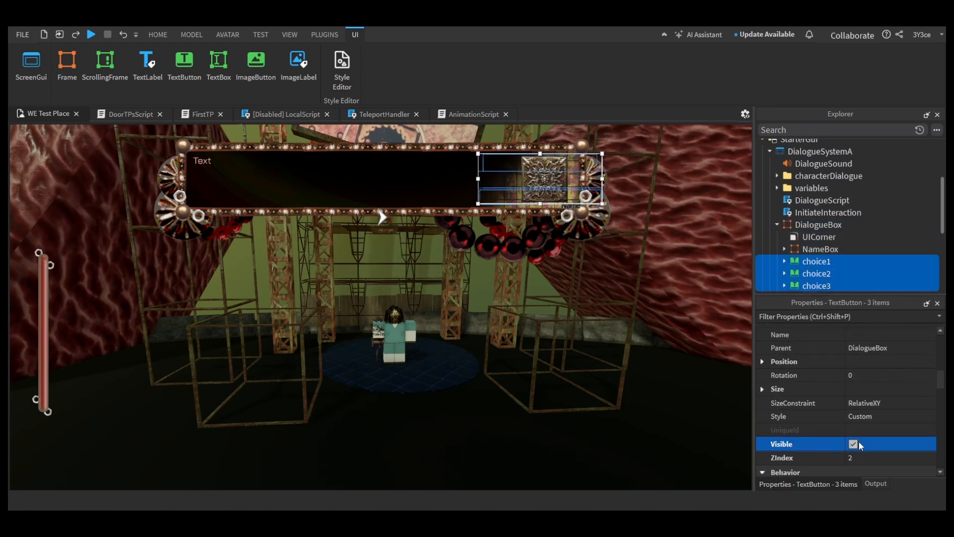
scroll(845, 244, "down", 3)
scroll(845, 353, "up", 2)
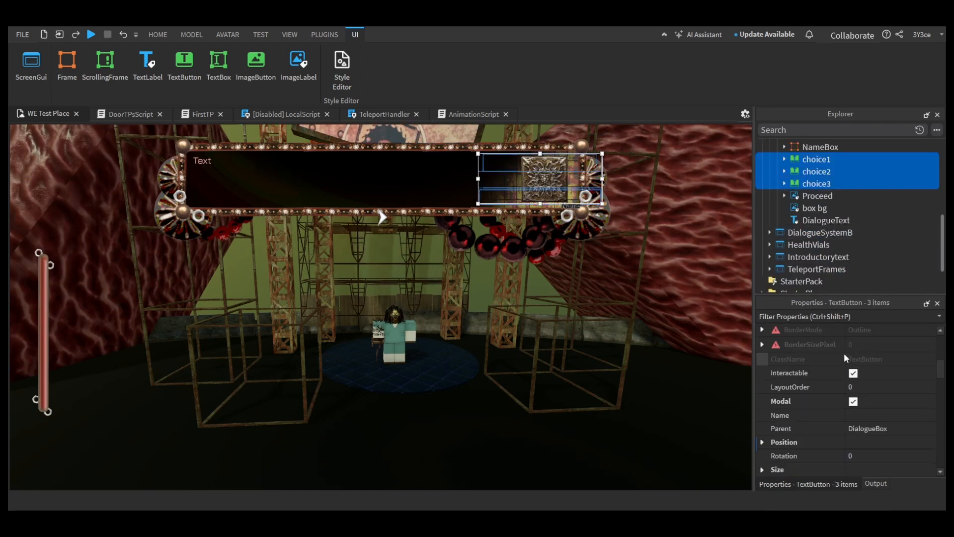
scroll(844, 353, "up", 5)
left_click_drag(573, 191, 596, 213)
Step: Set both the background transparency and the text transparency of the three choice buttons to 0
left_click(816, 207)
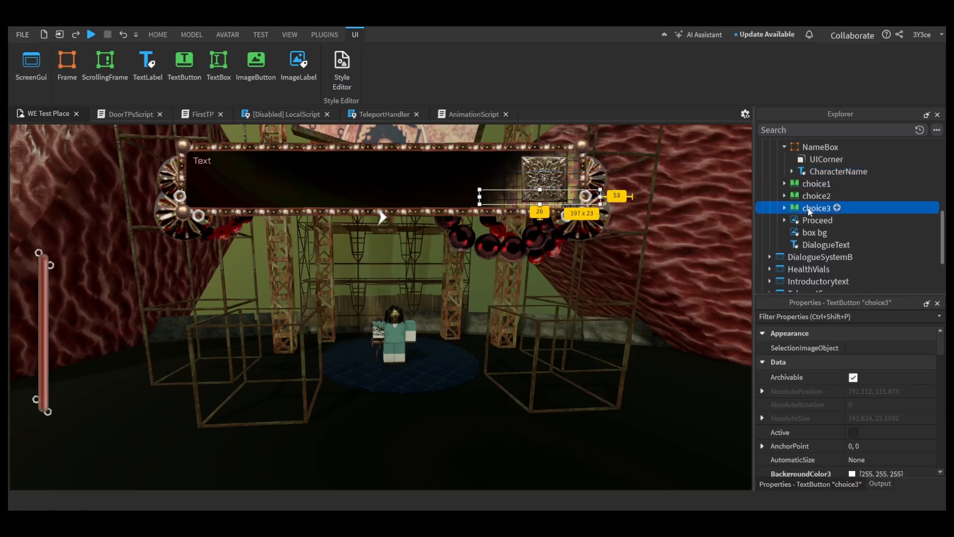
left_click(816, 184, "shift")
scroll(865, 398, "down", 15)
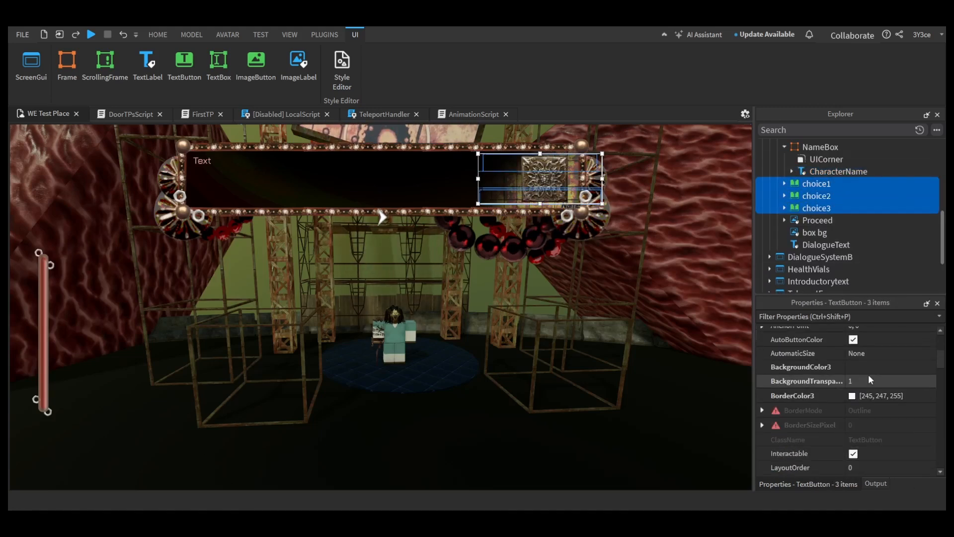
left_click(878, 388)
type("0")
key("Return")
scroll(876, 386, "up", 12)
left_click(896, 385)
type("0")
Step: Move the three choice buttons just below the dialogue box's ornate frame and set their background color to black
left_click_drag(563, 169, 553, 234)
left_click(811, 195)
left_click(817, 183)
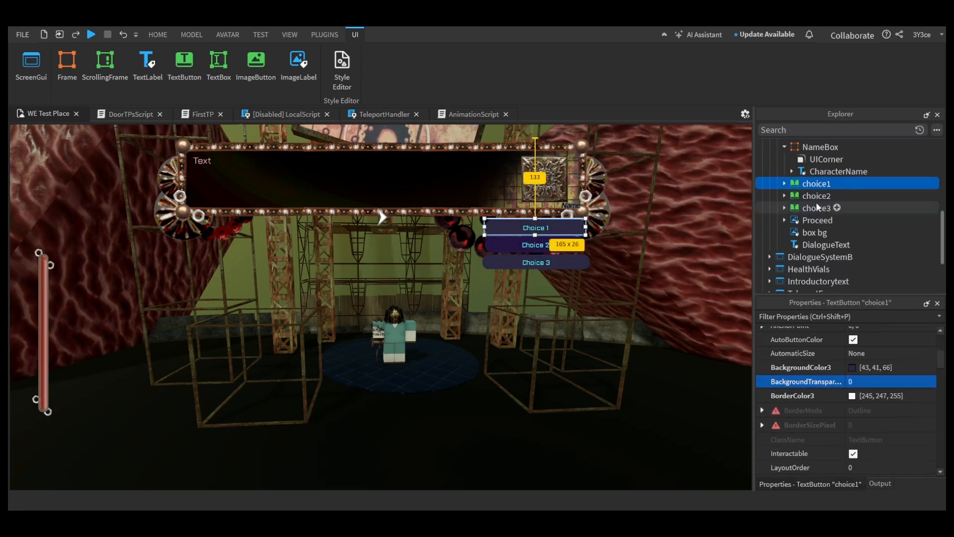
left_click(816, 208, "shift")
scroll(856, 438, "up", 3)
scroll(863, 363, "down", 2)
left_click(853, 408)
left_click(600, 329)
Step: Recolor the choice buttons' text to pale pink, expand choice1 and enter 90 in its gradient settings
scroll(845, 398, "down", 5)
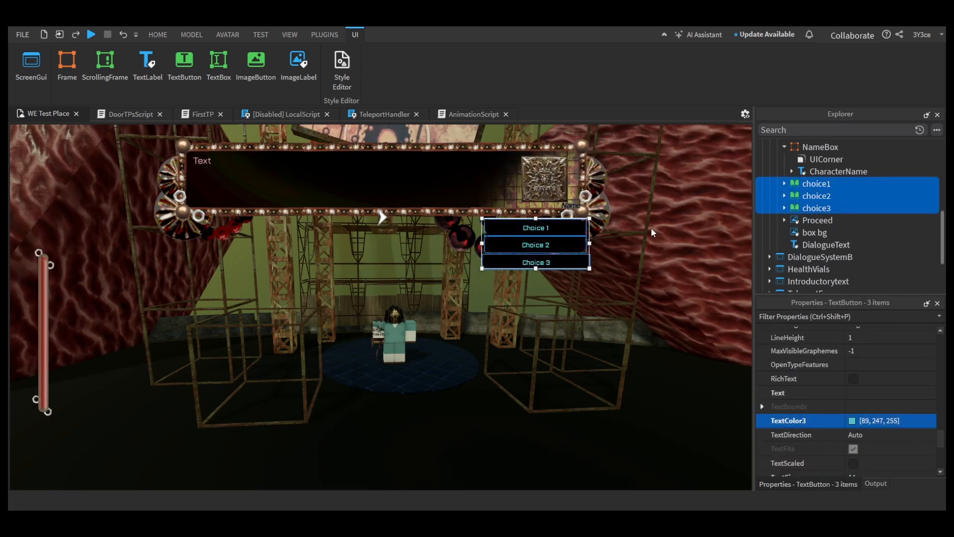
left_click(816, 184)
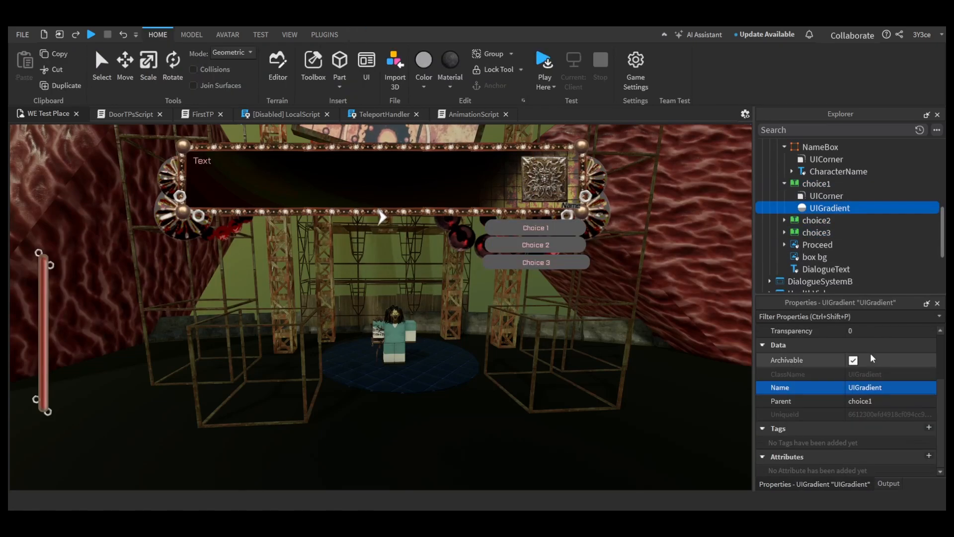
left_click(855, 390)
type("90")
key("Return")
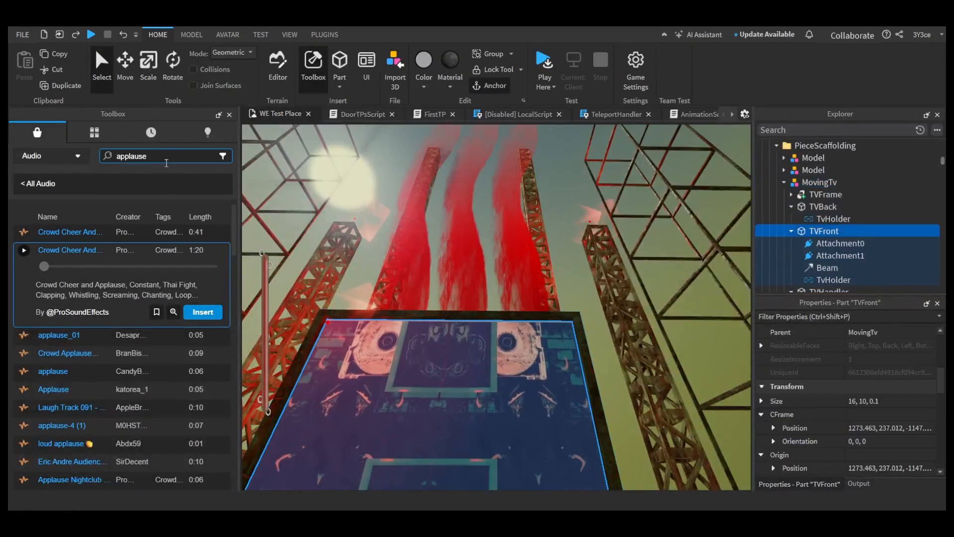
Step: Search the Toolbox audio for whispering and industrial sounds and preview an Industrial Ambience track
type("whispering")
key("Return")
type("industrial")
key("Return")
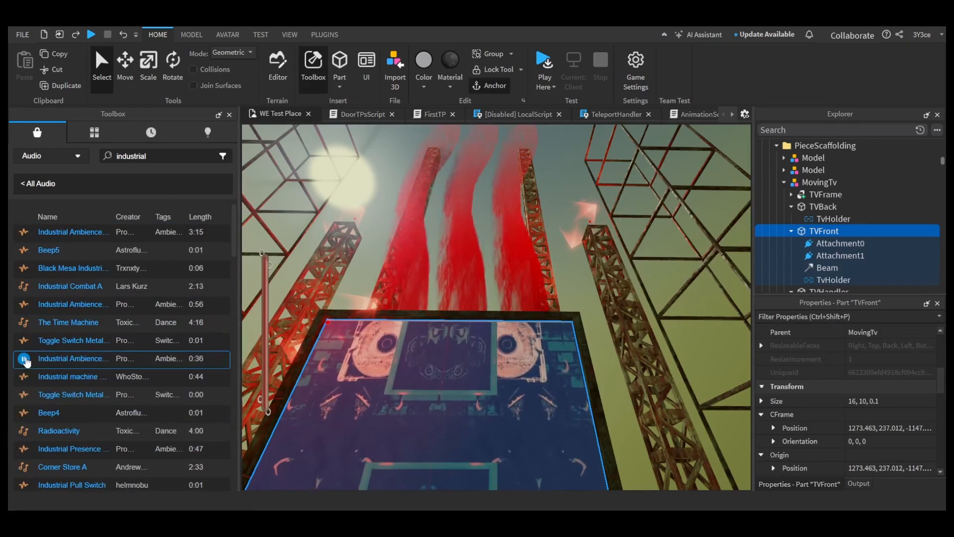
scroll(38, 375, "down", 5)
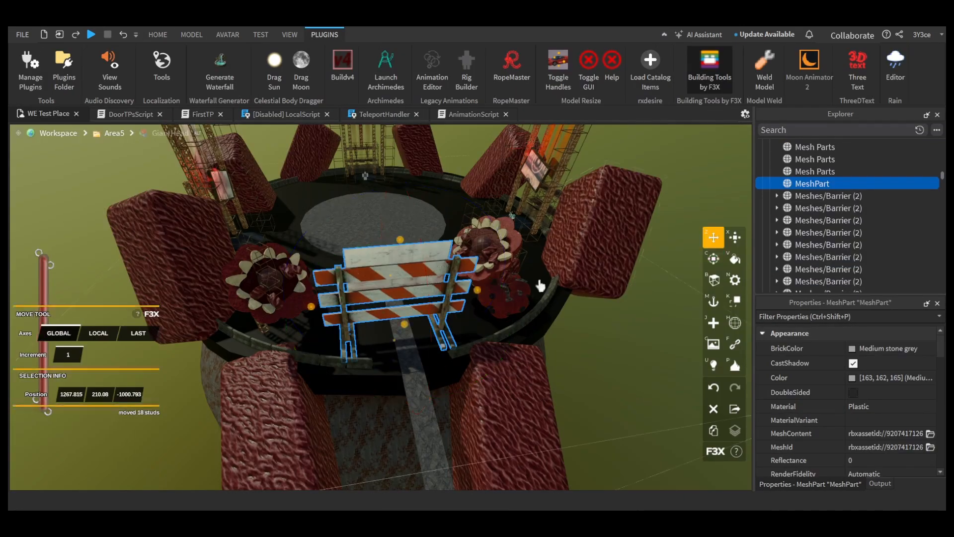
Step: Arrange road barriers in a ring around the round arena using Archimedes and group the 12 barrier mesh parts as signs
left_click(386, 70)
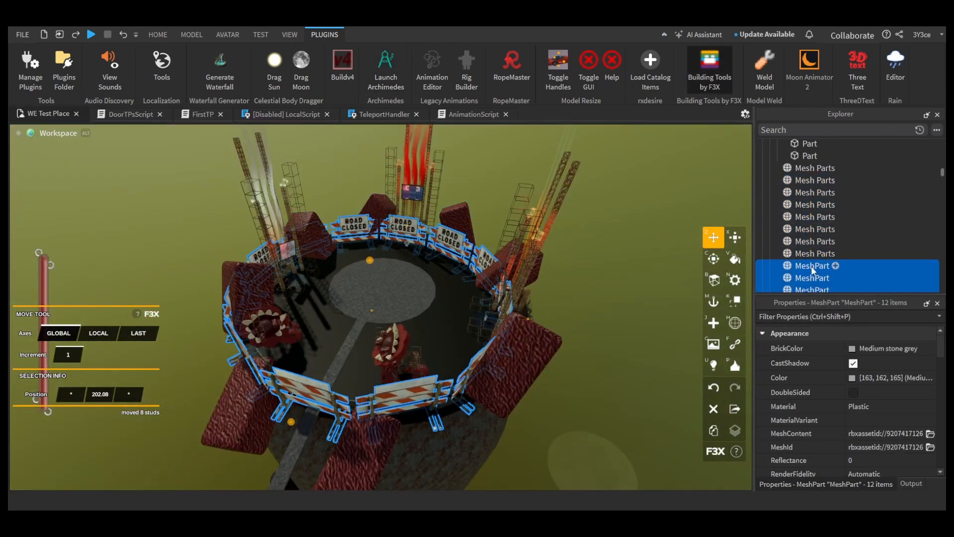
key("ctrl+alt+g")
type("signs")
key("Return")
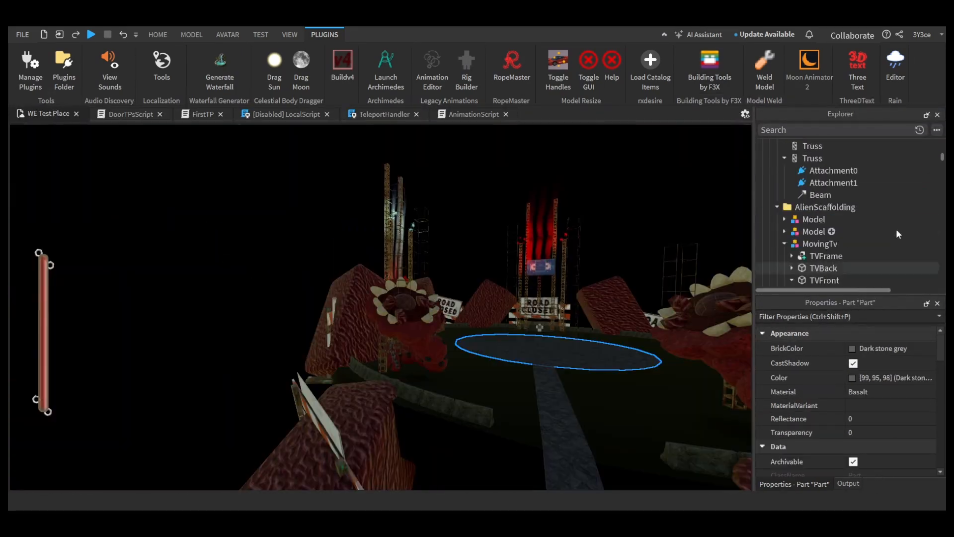
Step: Set the density of the Atmosphere object in Lighting to 0.76
scroll(911, 211, "up", 3)
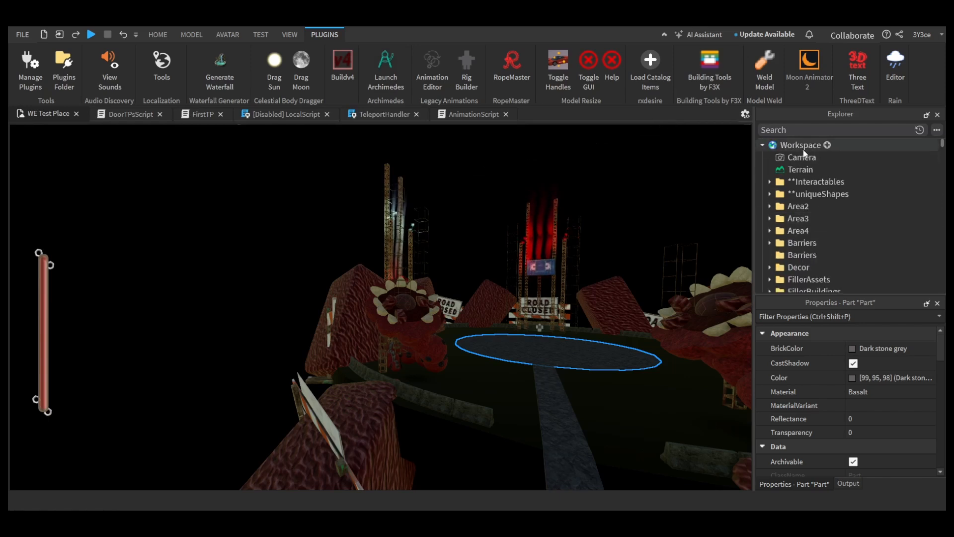
left_click(762, 145)
left_click(762, 243)
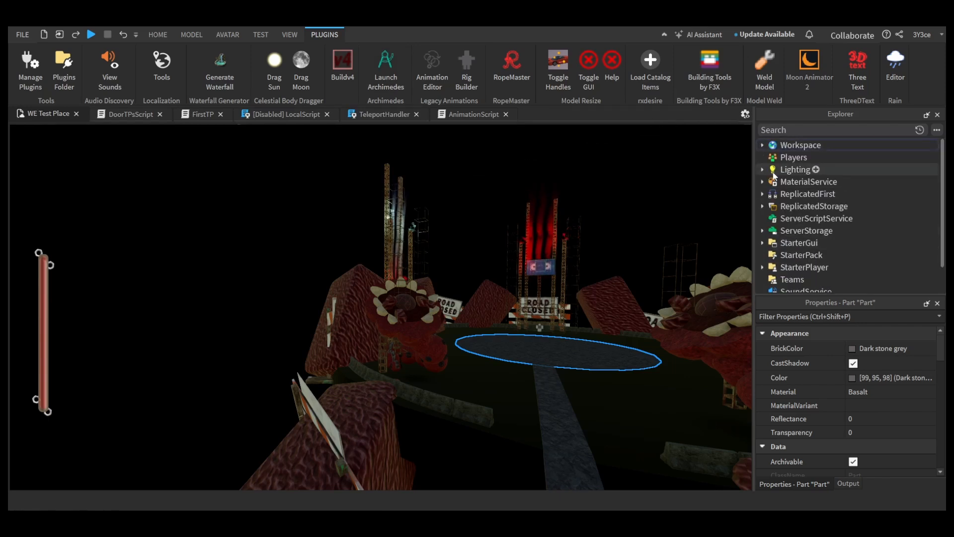
left_click(795, 169)
left_click(763, 169)
left_click(809, 182)
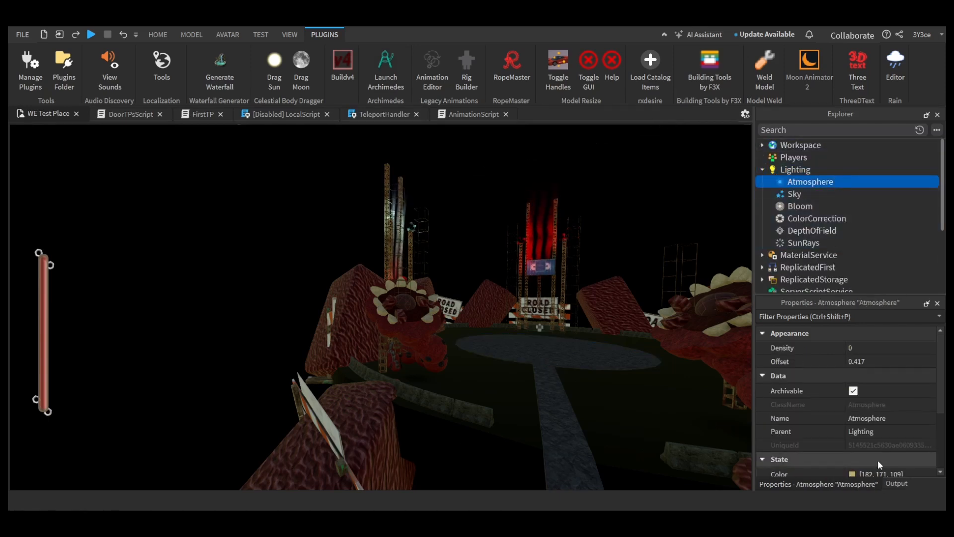
left_click(856, 345)
type(".76")
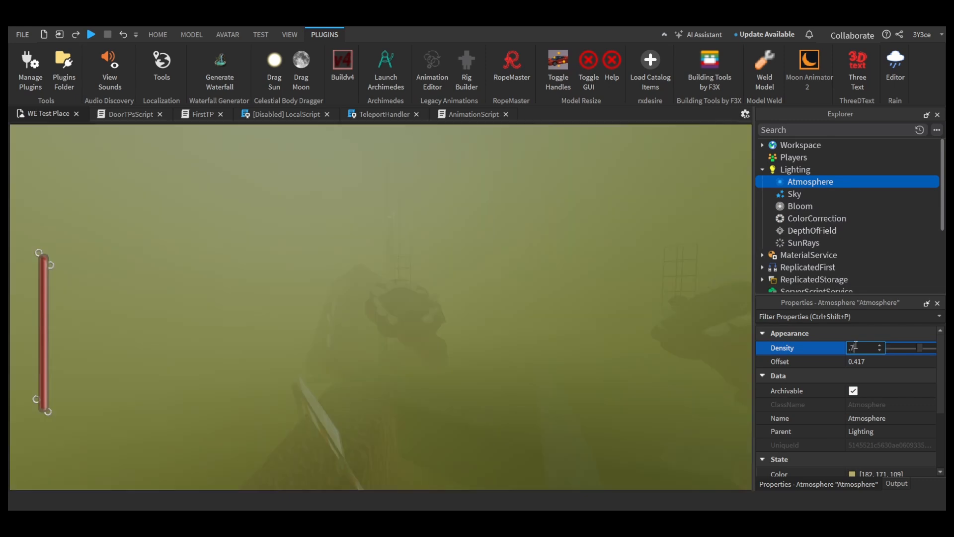
key("Return")
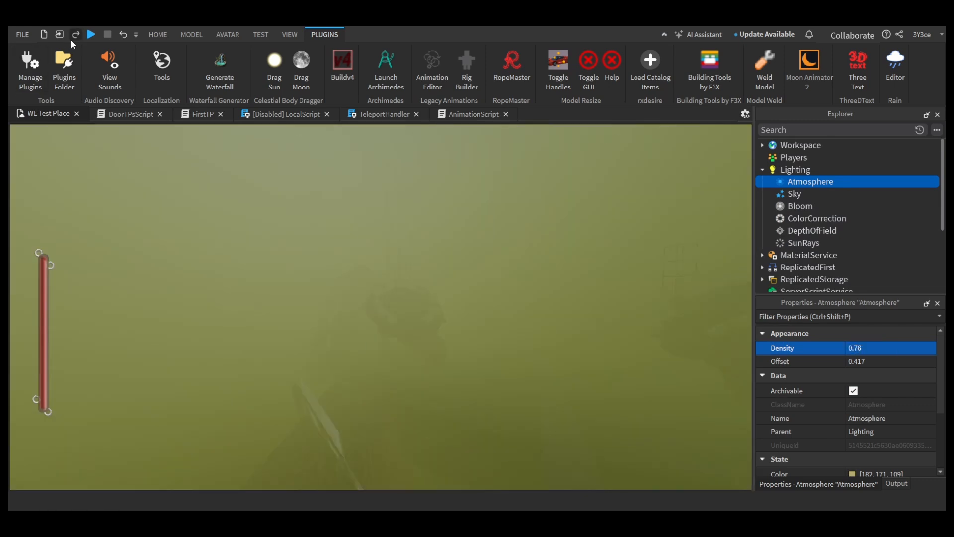
Step: Start a new playtest, close the RopeMaster plugin and resume the game
left_click(91, 35)
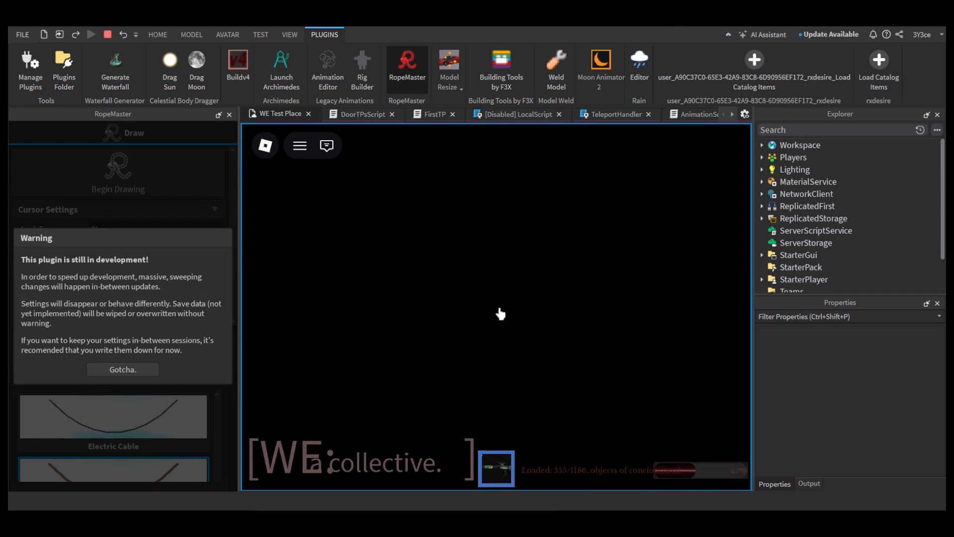
left_click(267, 145)
left_click(229, 115)
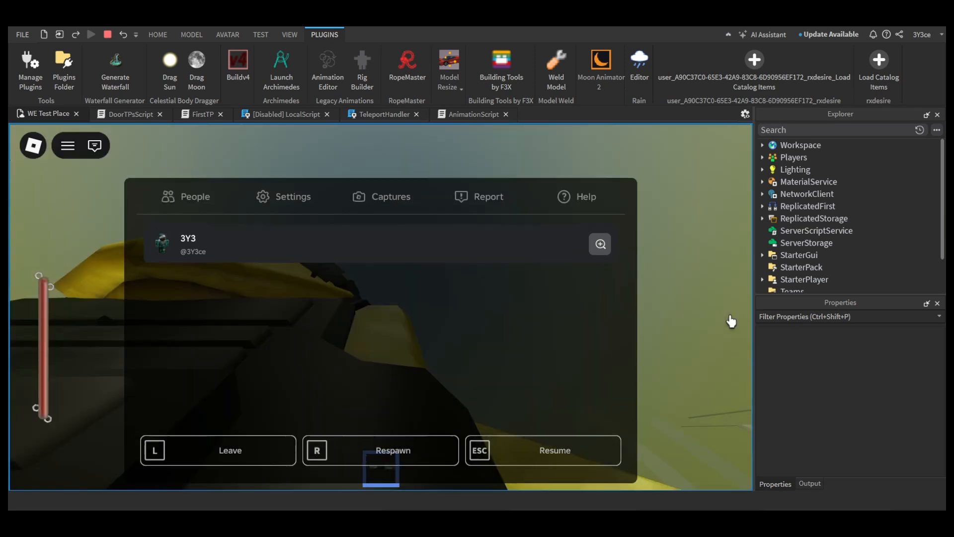
key("Escape")
Step: Walk the player off the carpet into the dark red-floored room and read the wooden table's dialogue
key("w")
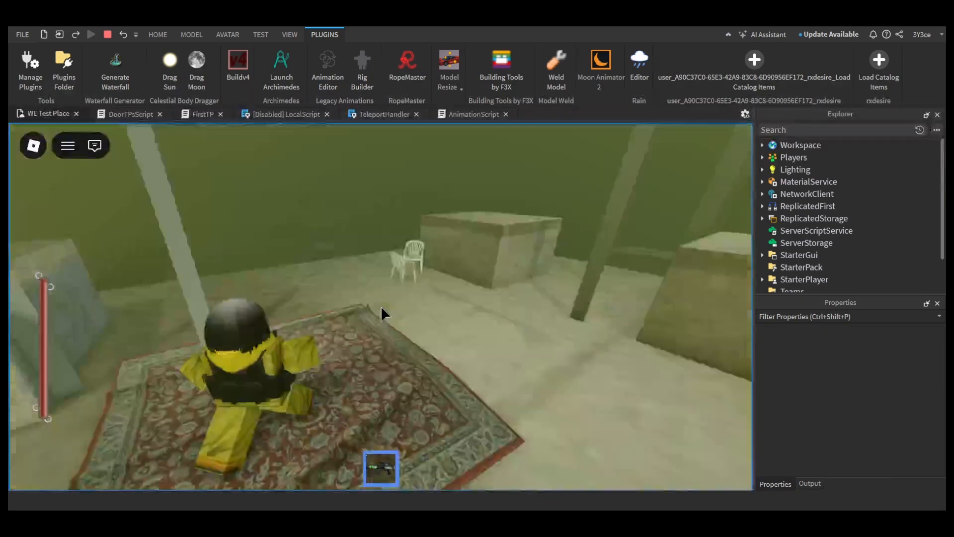
key("w")
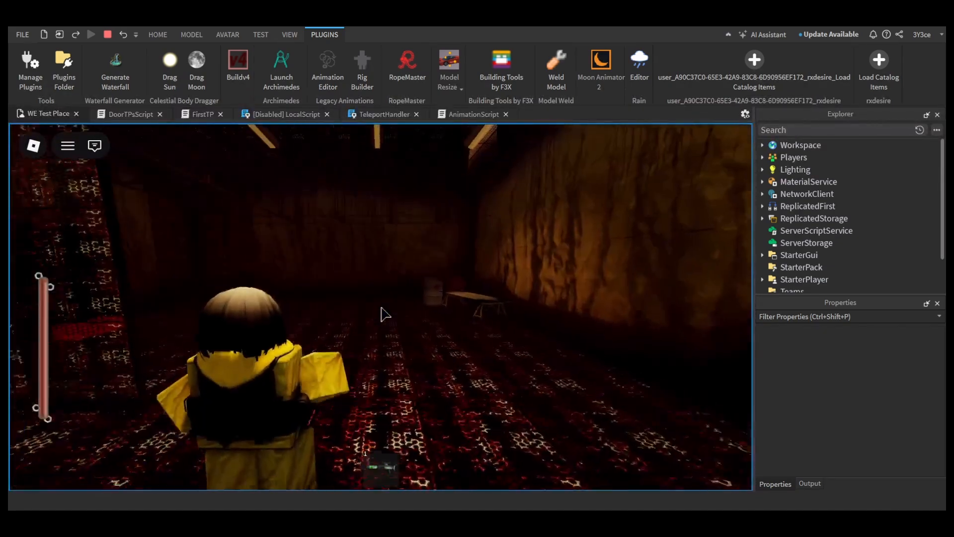
key("w")
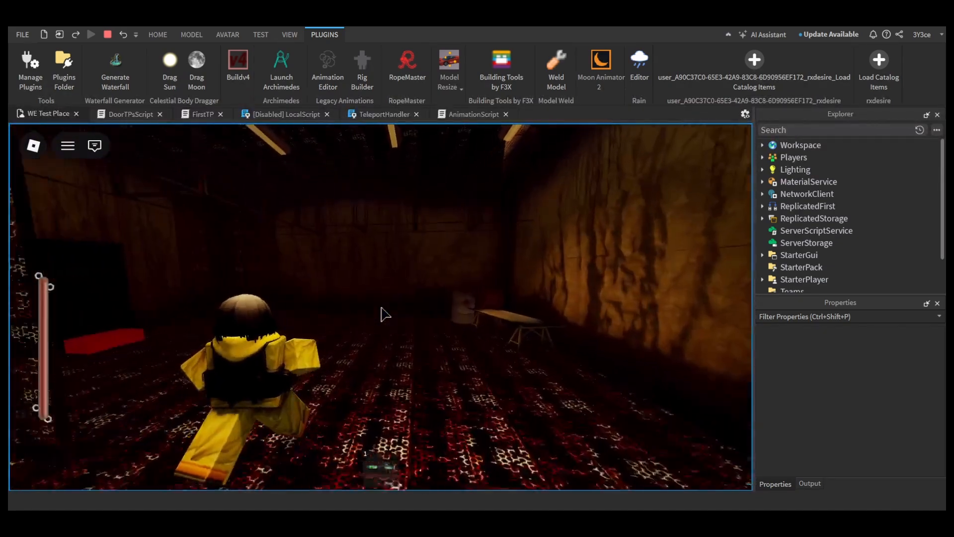
key("w")
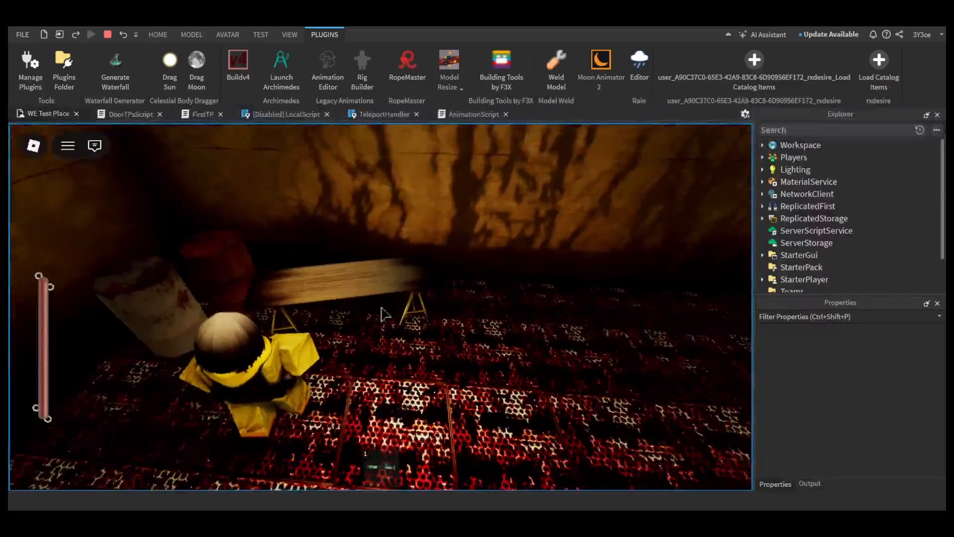
left_click(381, 307)
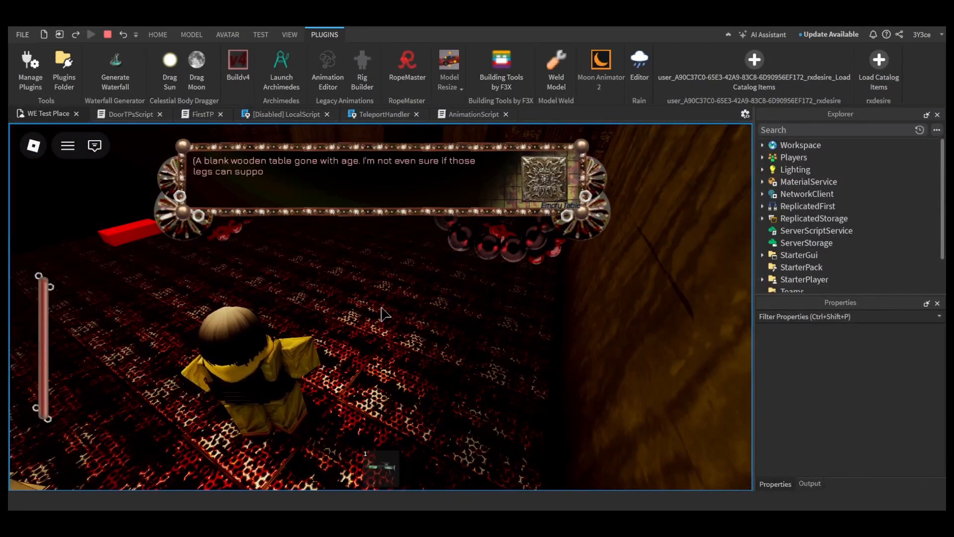
left_click(382, 308)
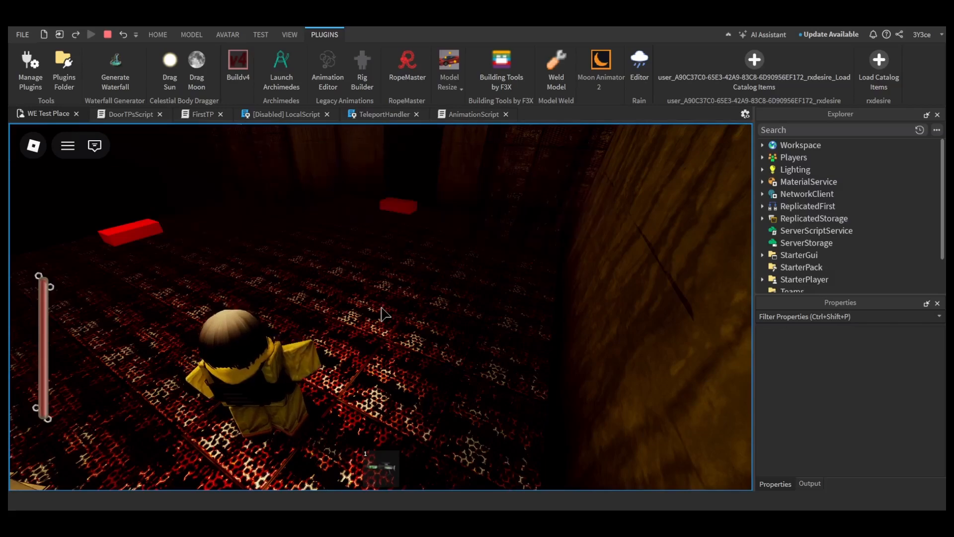
Step: Walk the player around the dark red-floored room and read the dialogues that appear there
key("w")
key("w")
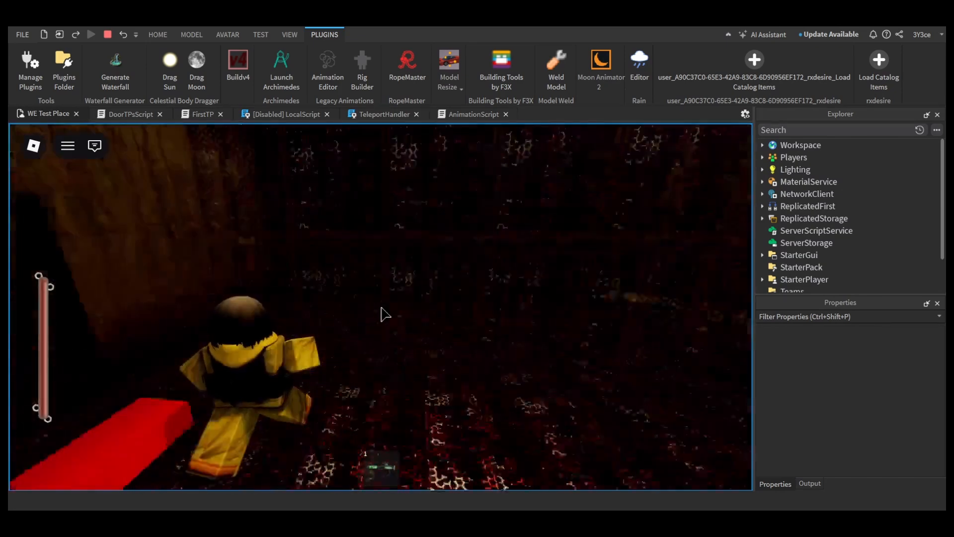
key("w")
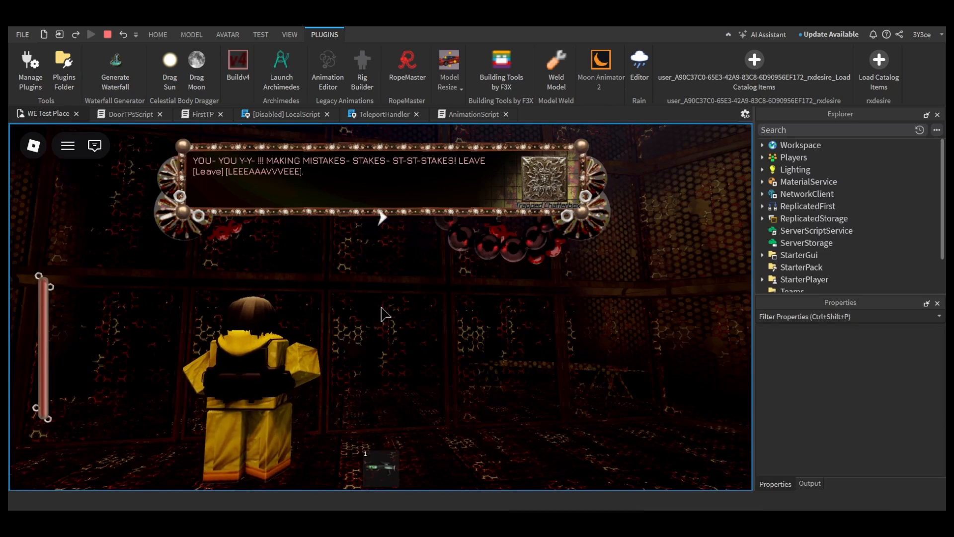
key("w")
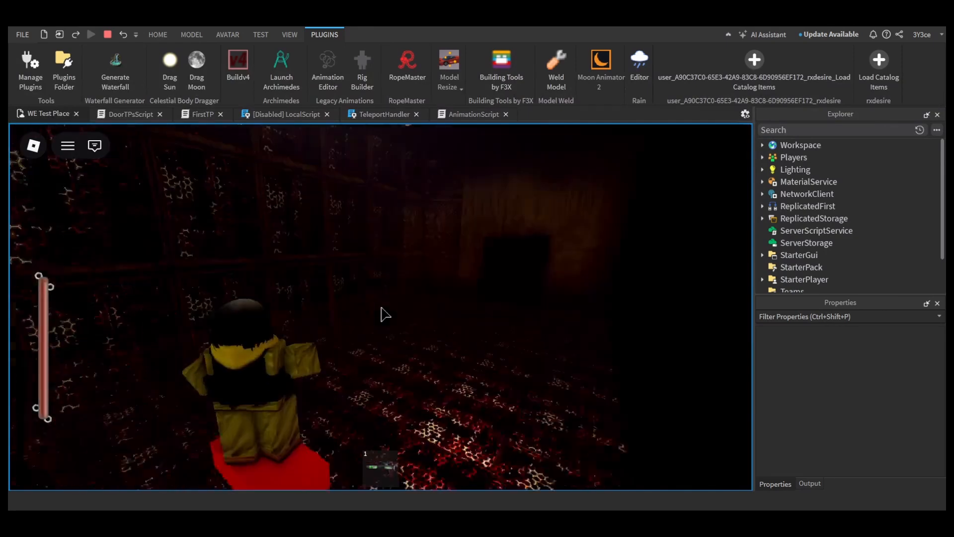
key("w")
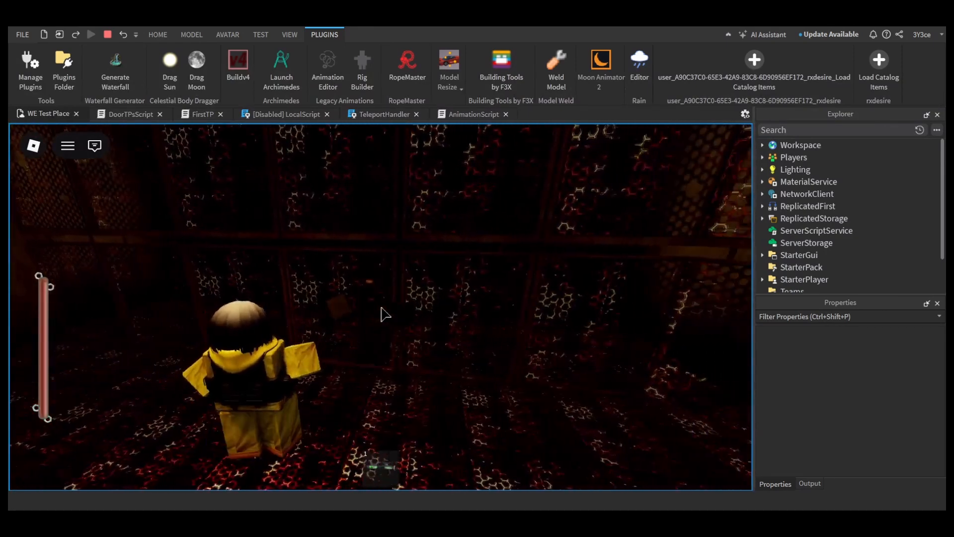
key("w")
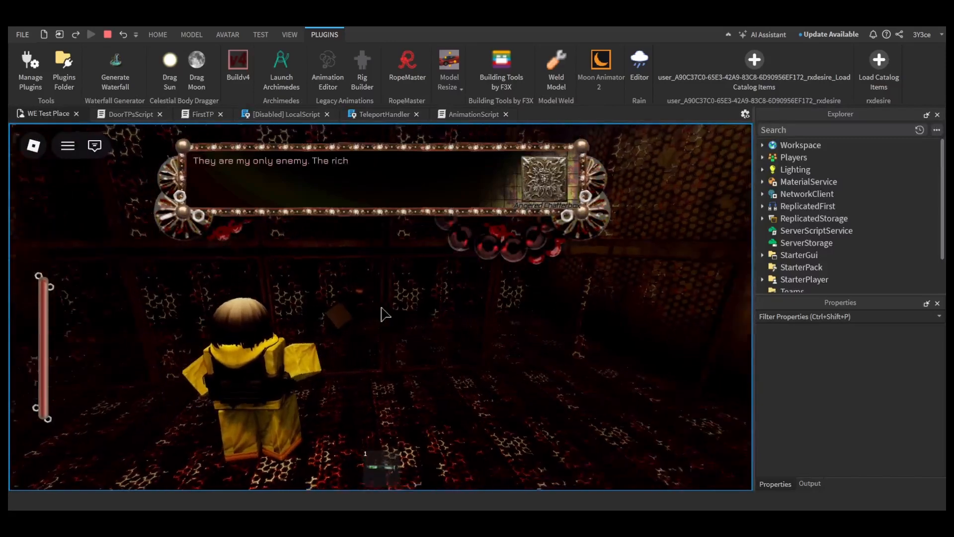
Step: Walk the player along the spiral staircase to the bright red platform and toggle the slot 1 item
key("w")
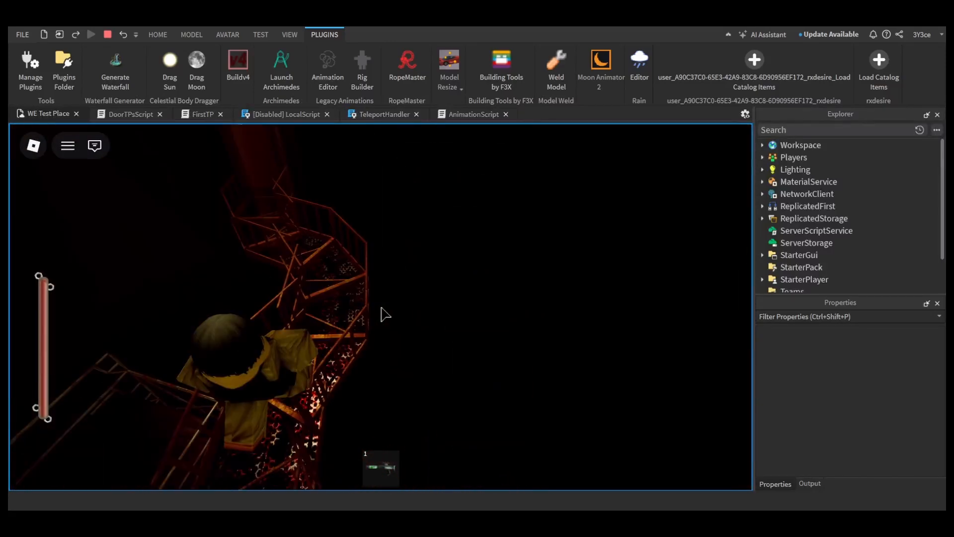
key("w")
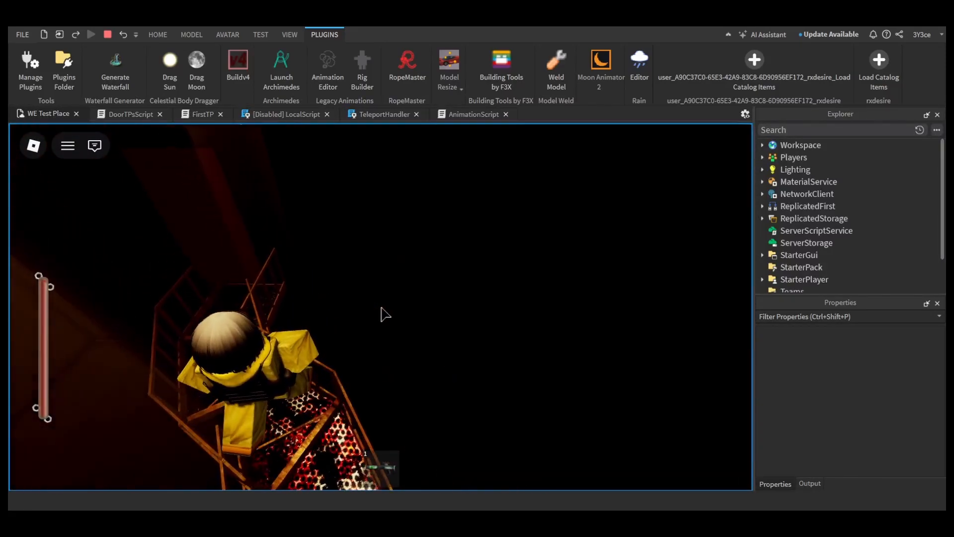
key("w")
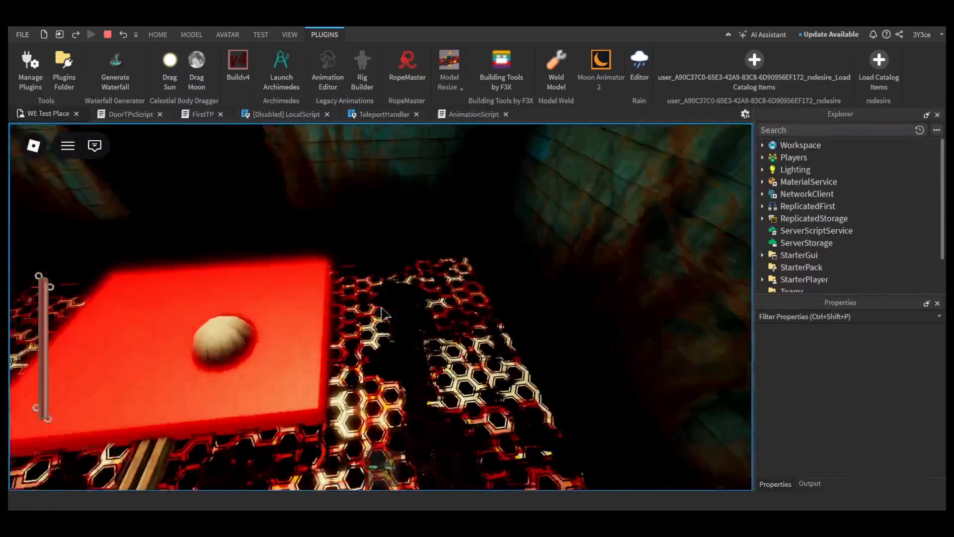
key("1")
key("1")
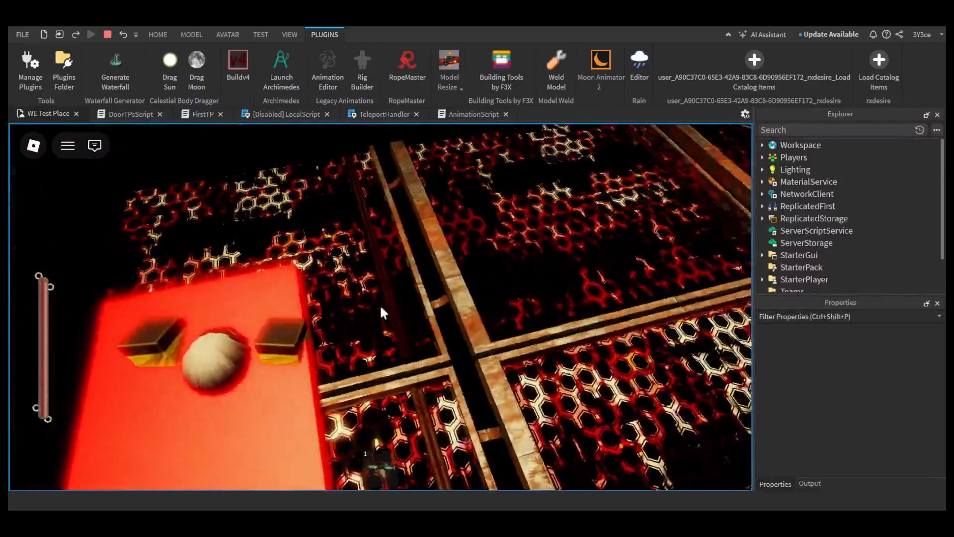
key("w")
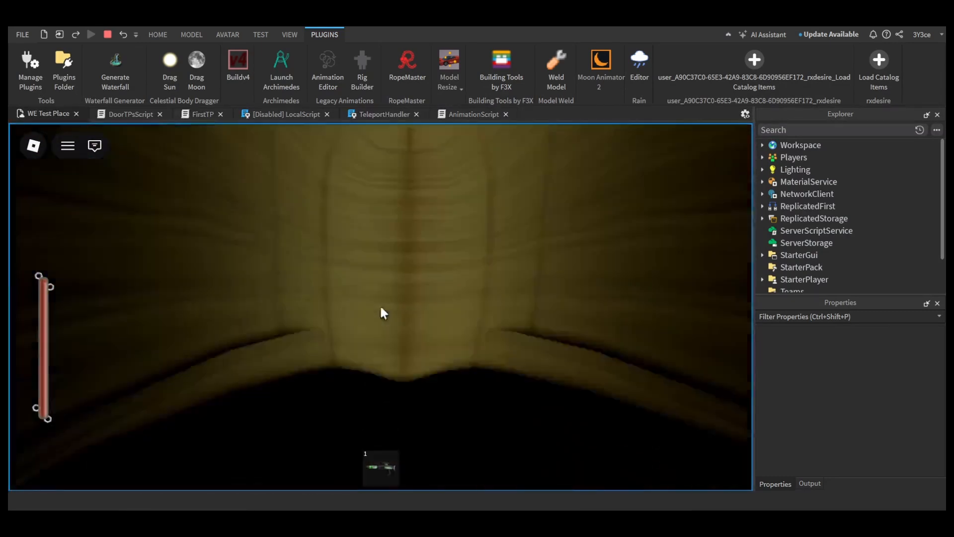
Step: End the playtest and set the density of the Atmosphere object in Lighting to 0
key("Escape")
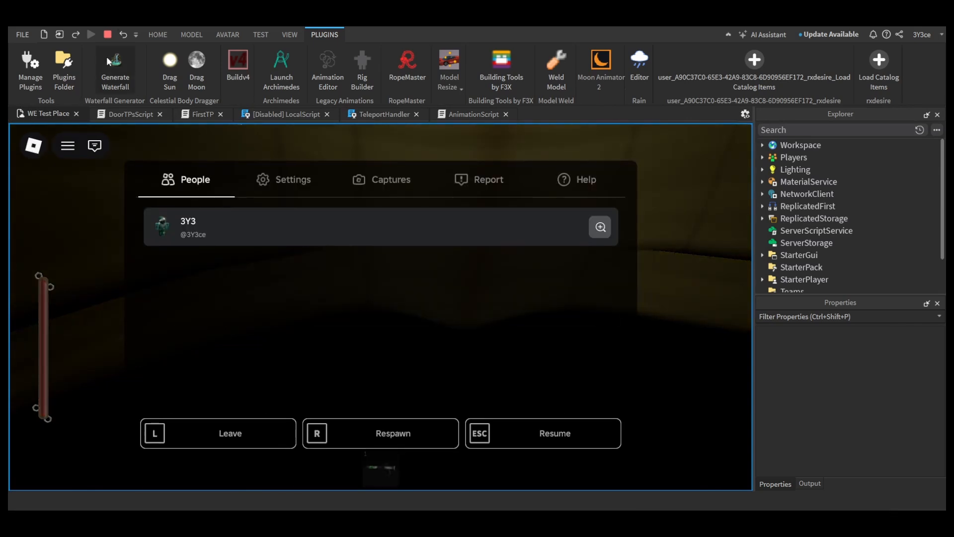
left_click(108, 35)
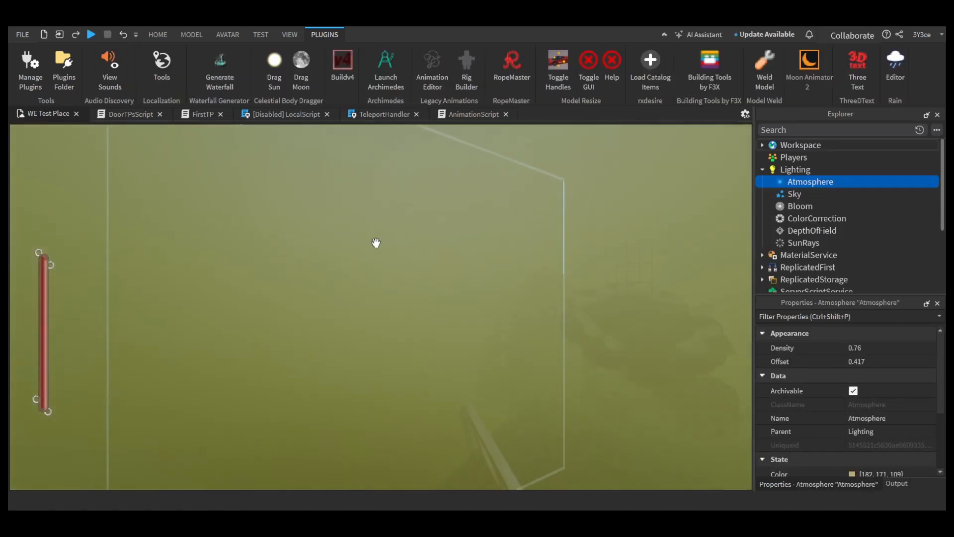
key("w")
right_click_drag(376, 243, 384, 242)
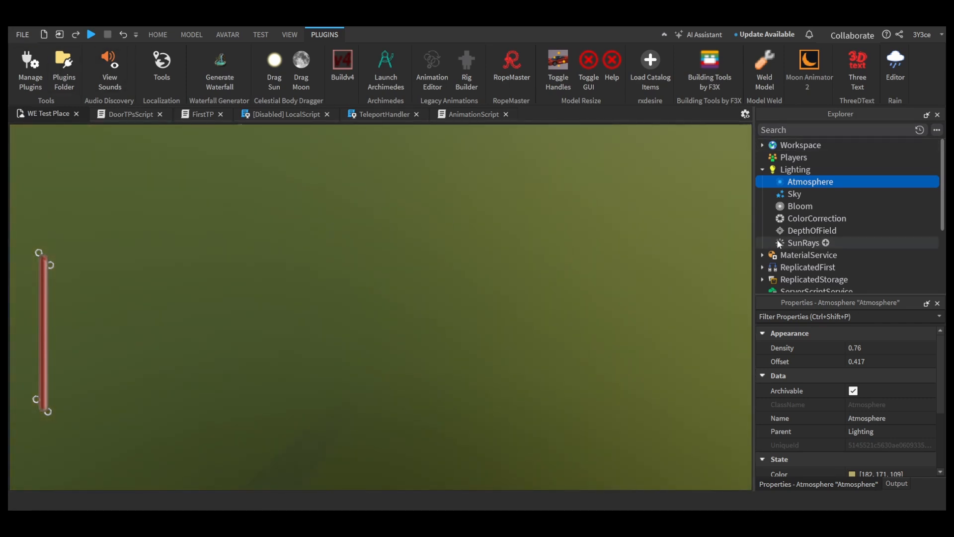
left_click(873, 352)
type("0")
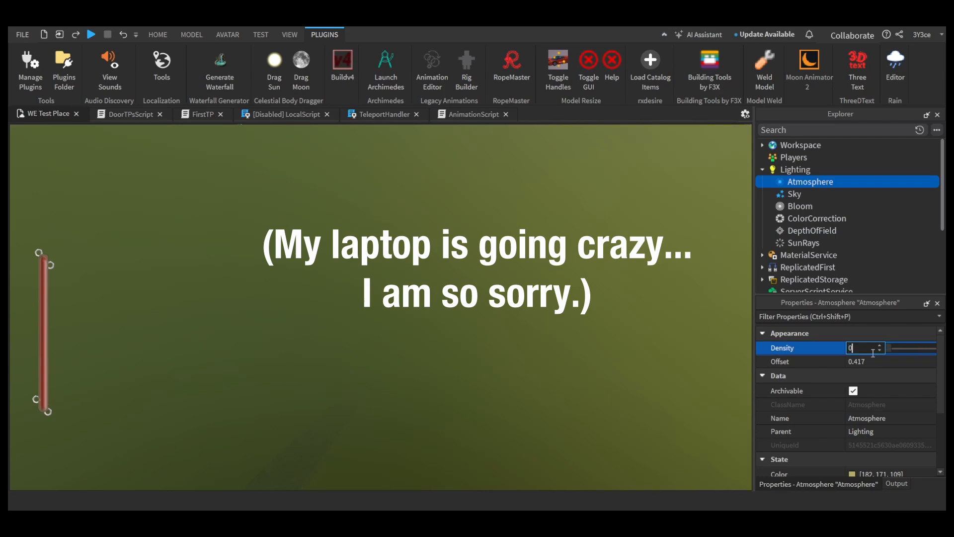
key("Return")
Step: Examine the round arena with its boulders, towers and road barriers without the fog
key("w")
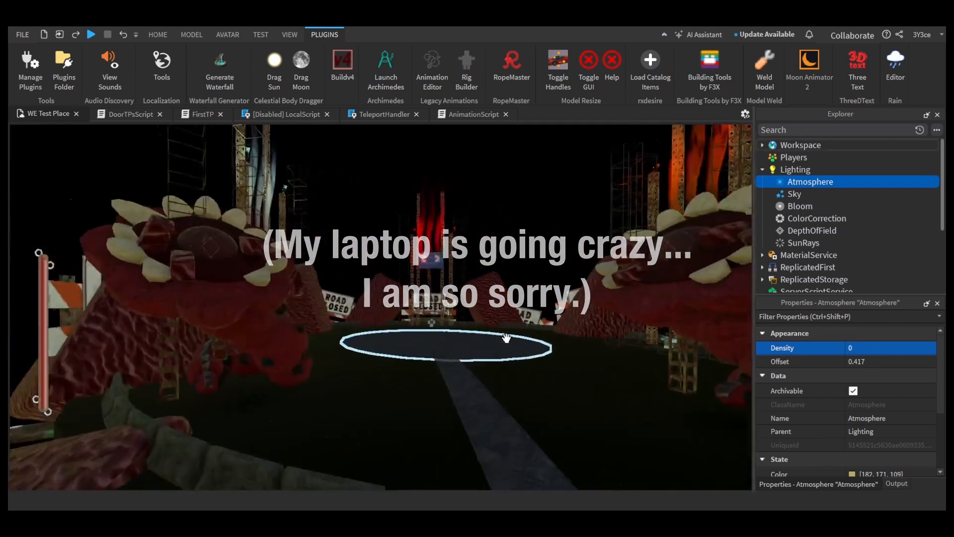
key("w")
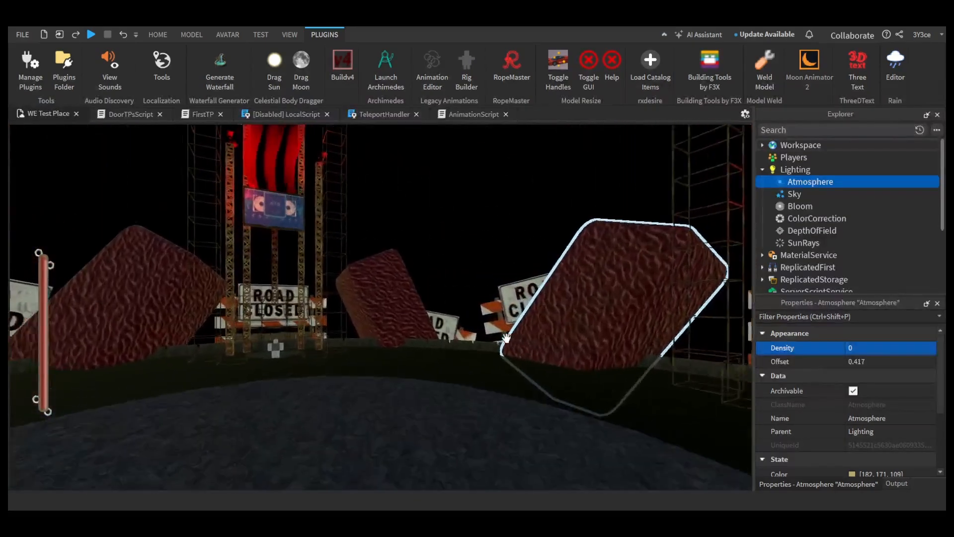
right_click_drag(504, 337, 535, 319)
key("s")
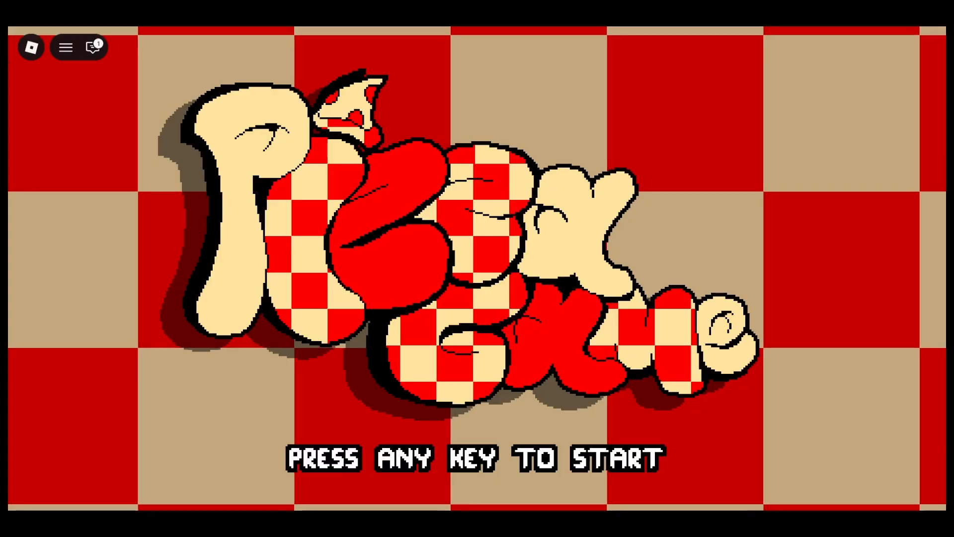
Step: Switch to Pizza Game, start playing from its title screen and go from the brick room to the street arena
key("space")
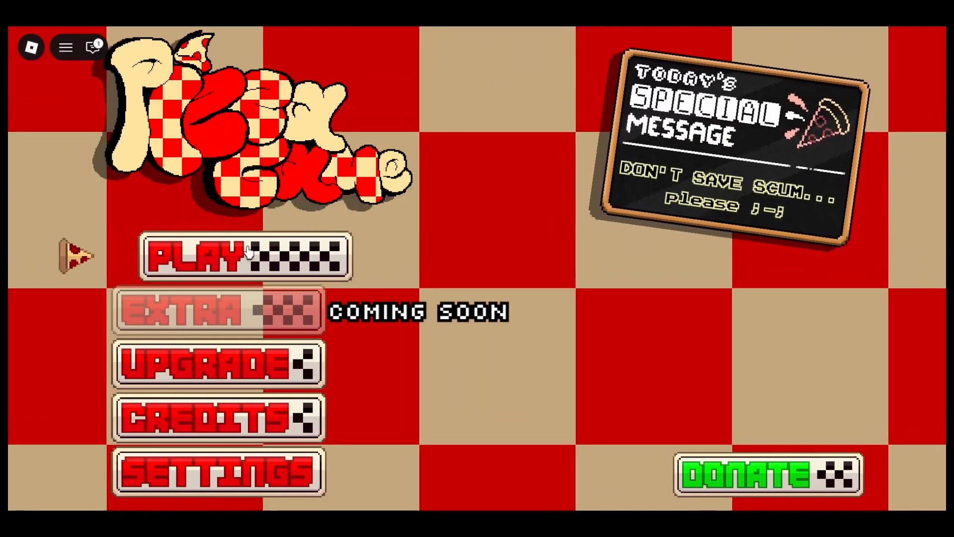
left_click(308, 254)
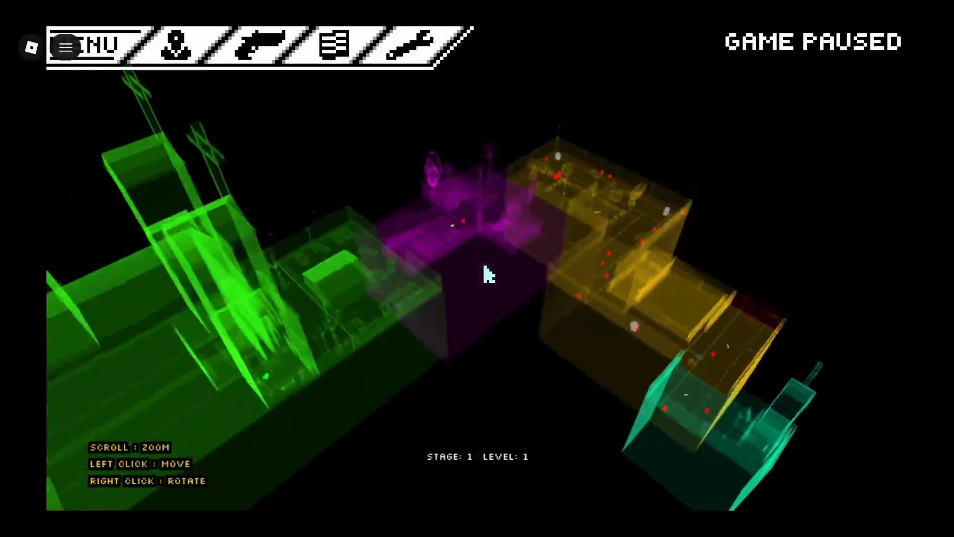
right_click_drag(484, 266, 481, 262)
scroll(480, 262, "down", 4)
scroll(403, 230, "up", 6)
right_click_drag(404, 229, 413, 236)
scroll(411, 230, "up", 2)
scroll(411, 230, "up", 1)
scroll(412, 230, "up", 1)
scroll(412, 231, "down", 8)
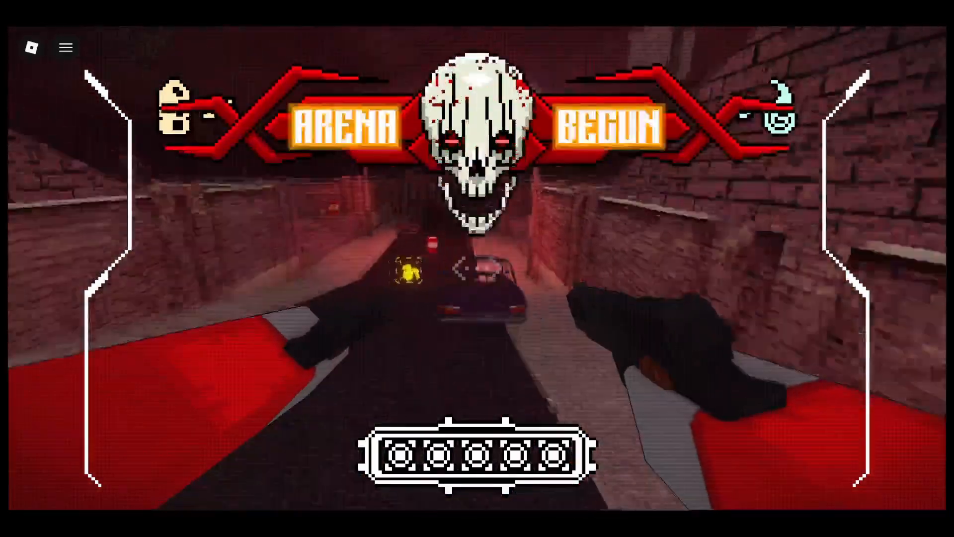
Step: Advance down the street arena, switch to the RIPP weapon and shoot the first enemies
key("w")
key("w")
key("e")
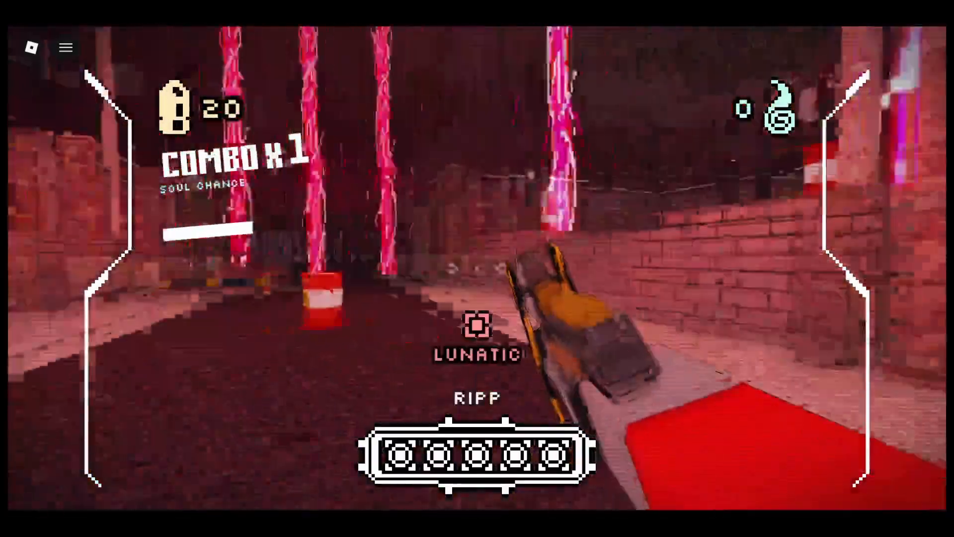
left_click(477, 268)
left_click(477, 269)
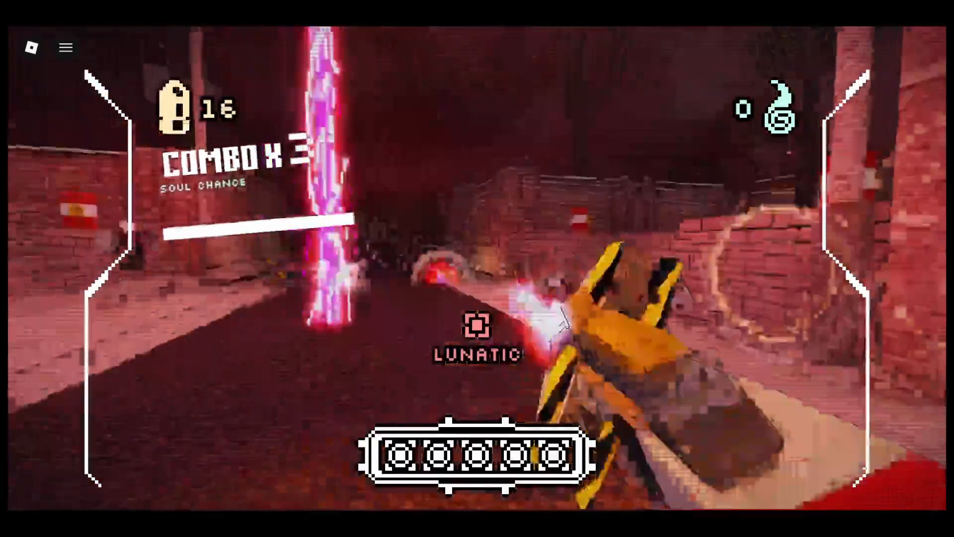
left_click(478, 268)
left_click(477, 268)
left_click(477, 268)
left_click(477, 269)
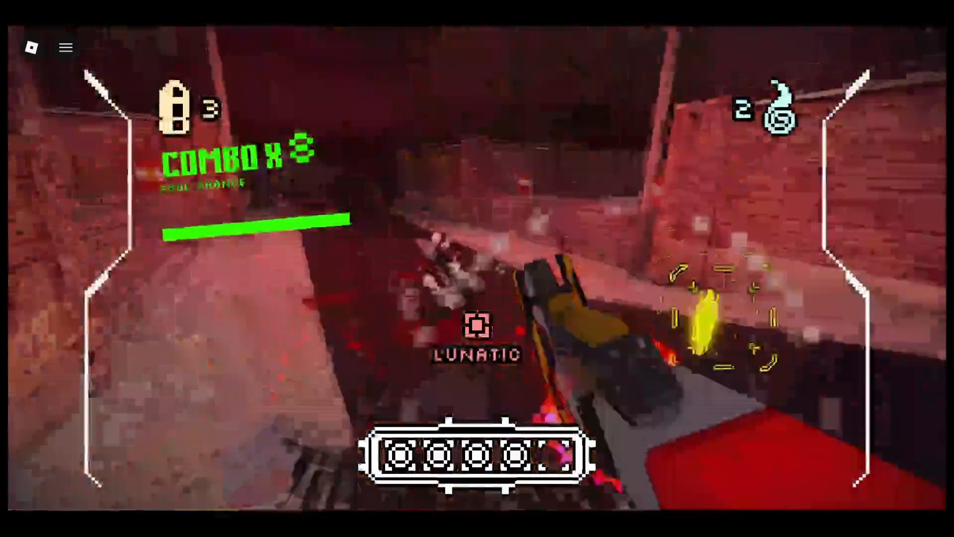
left_click(477, 268)
Step: Swap to the dual pistols and back to the RIPP while shooting further enemies in the street arena
key("1")
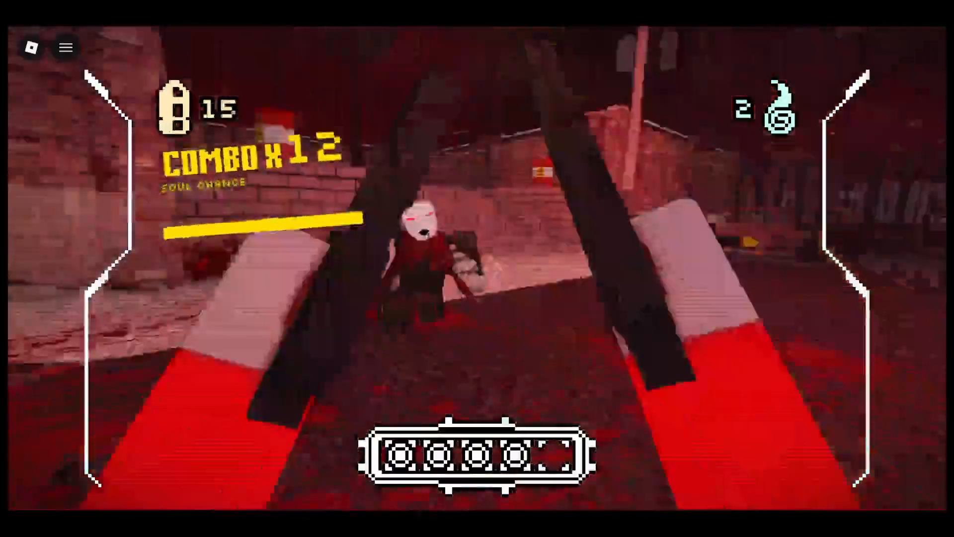
left_click(477, 268)
key("2")
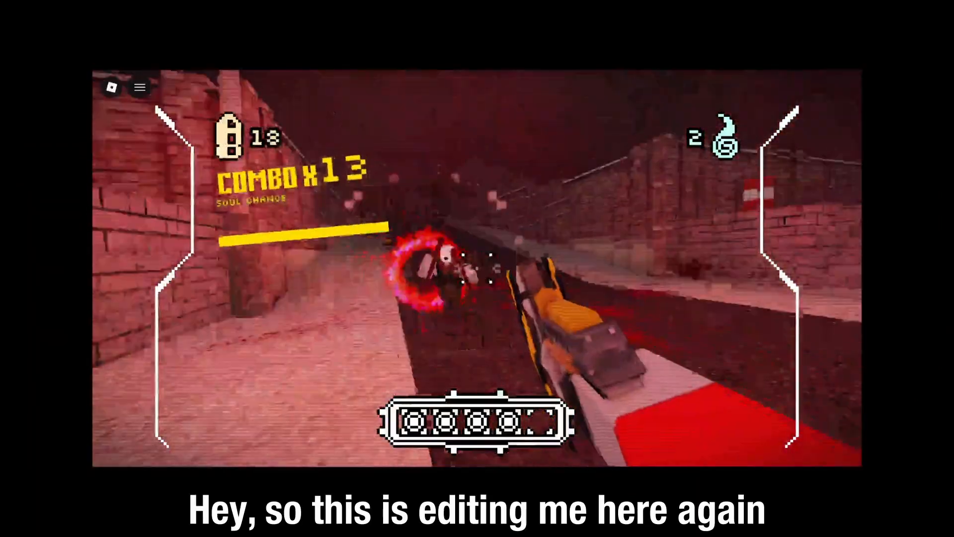
left_click(477, 268)
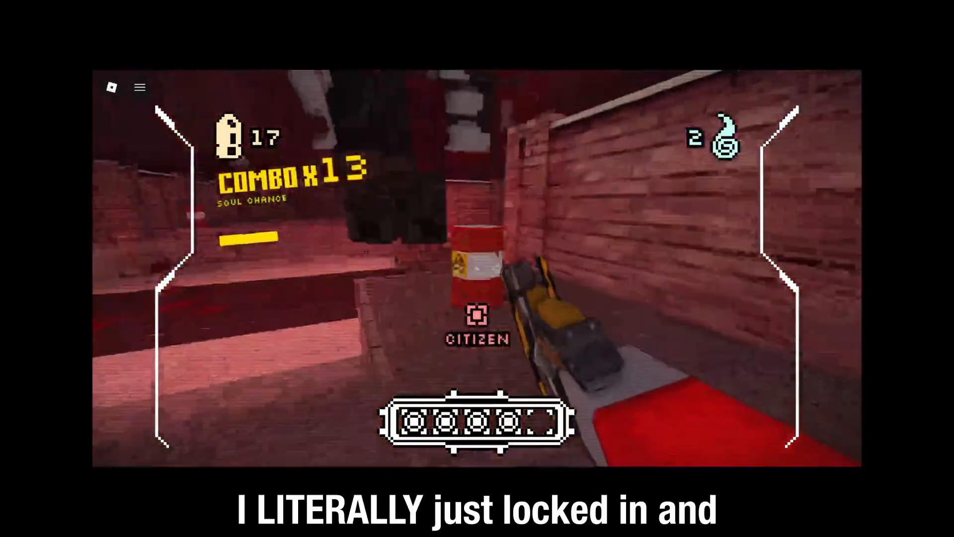
left_click(477, 269)
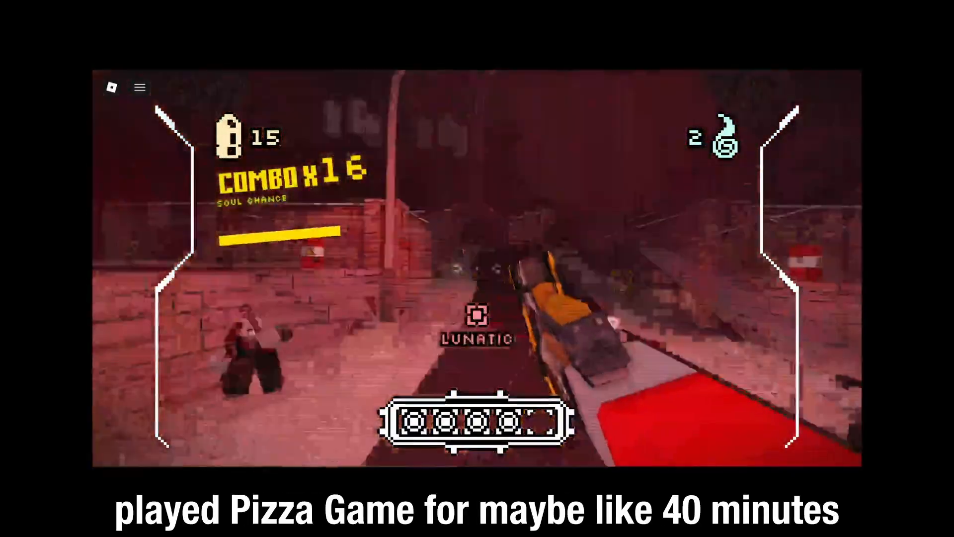
left_click(477, 269)
left_click(477, 269)
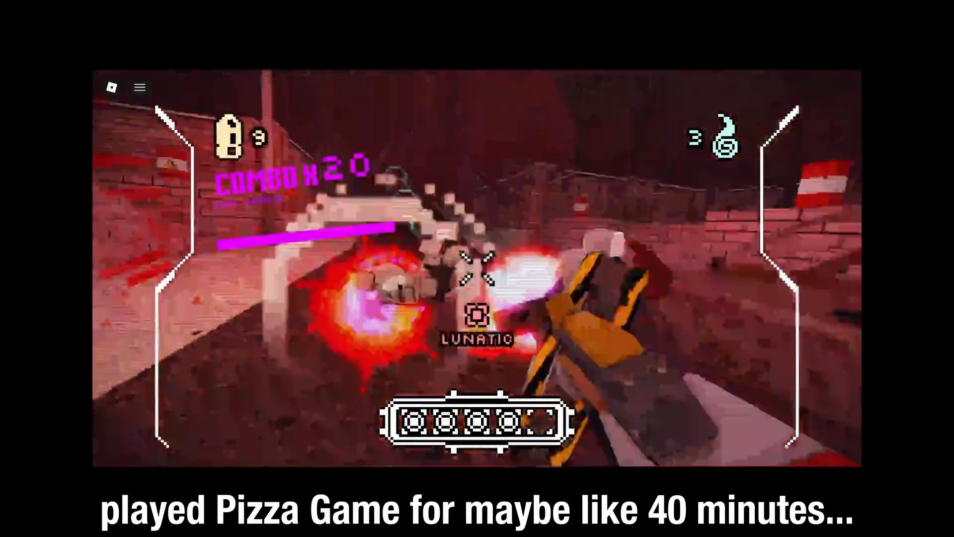
left_click(478, 268)
left_click(477, 268)
left_click(477, 269)
left_click(477, 268)
left_click(477, 269)
left_click(477, 269)
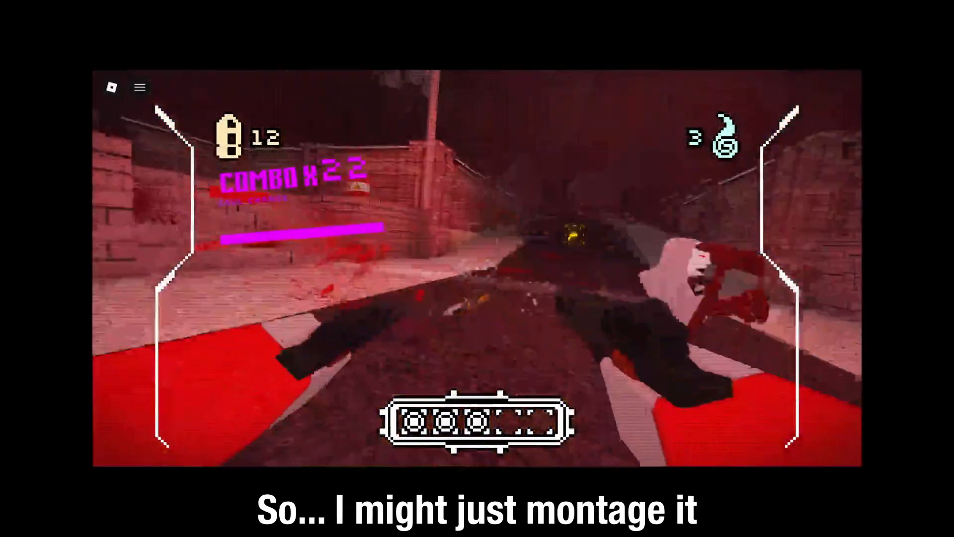
Step: Shoot enemies with the I-SIX, switch to the RIPP and keep attacking the remaining arena enemies
left_click(477, 268)
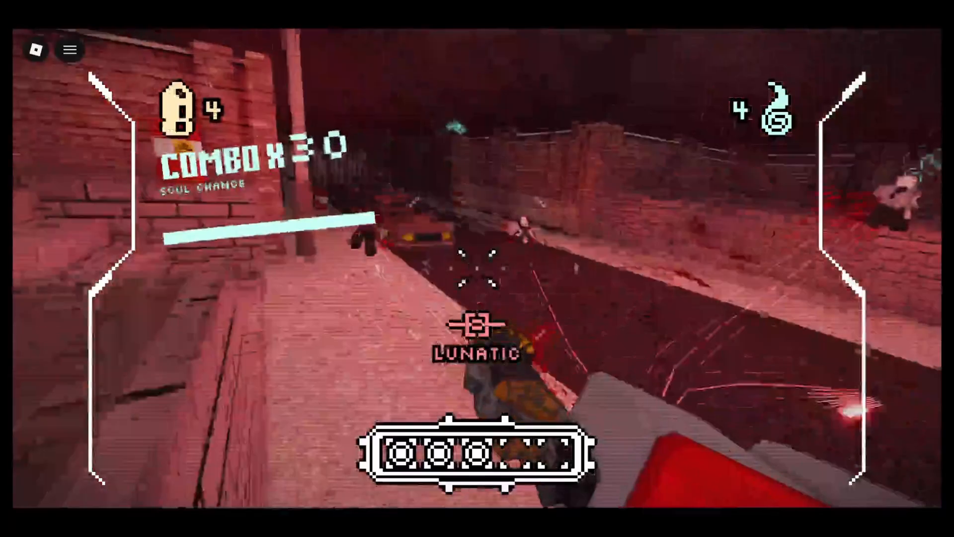
left_click(477, 268)
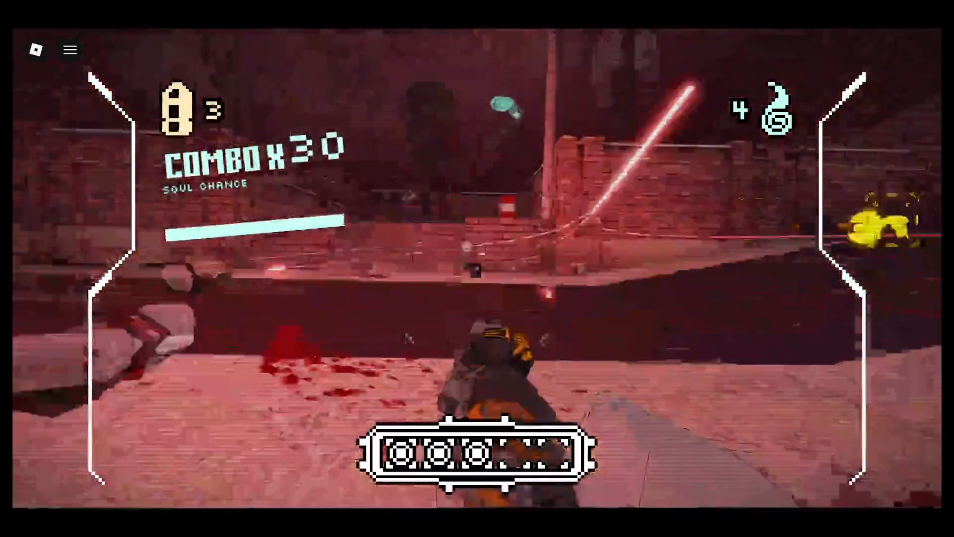
left_click(478, 268)
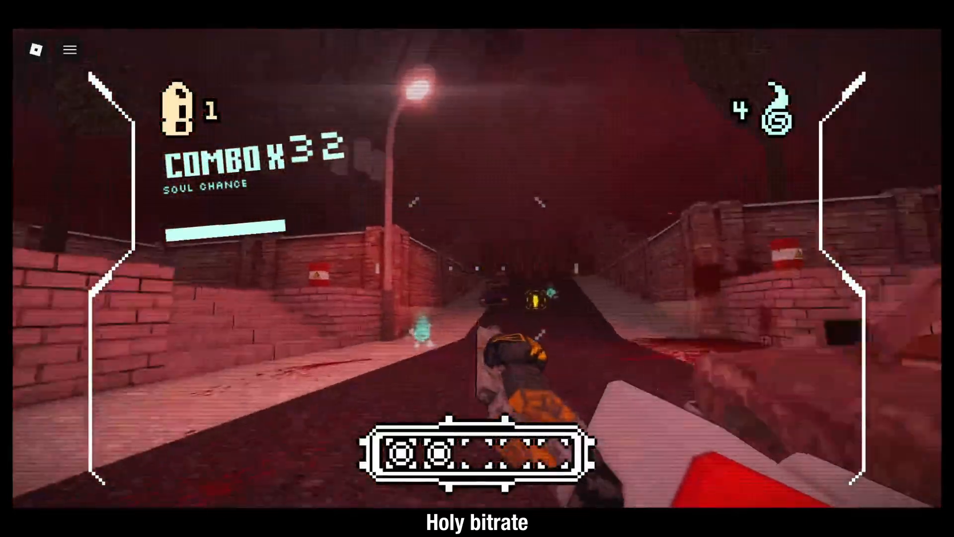
left_click(478, 268)
key("e")
left_click(477, 268)
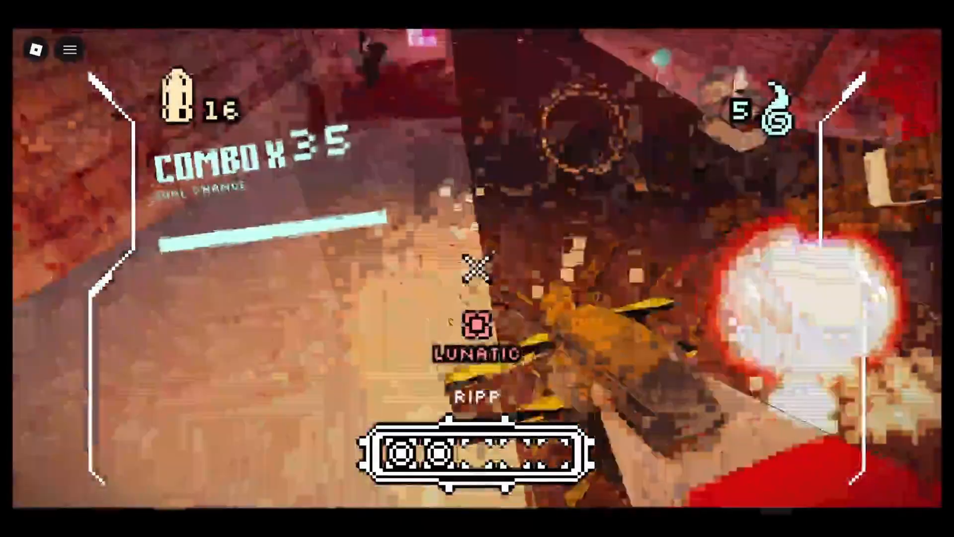
left_click(477, 268)
left_click(477, 268)
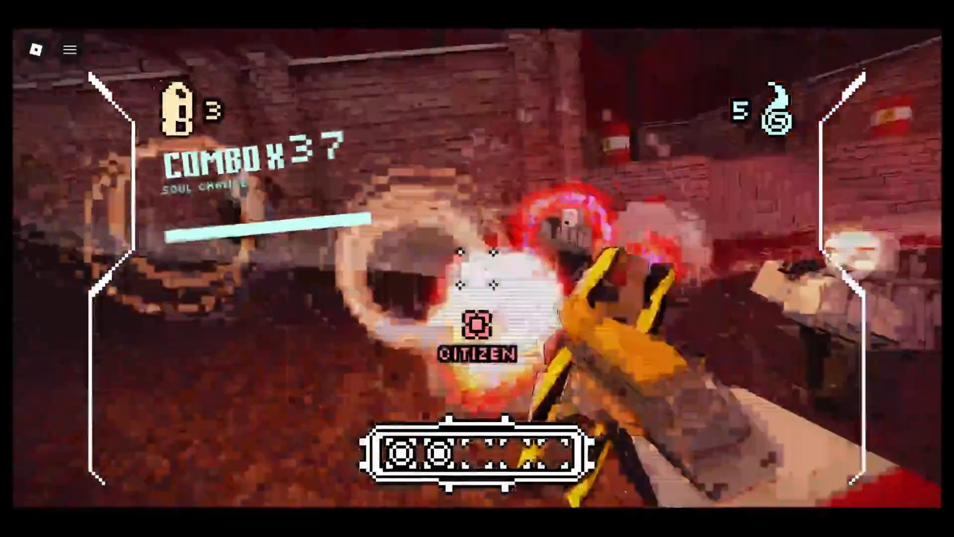
left_click(477, 269)
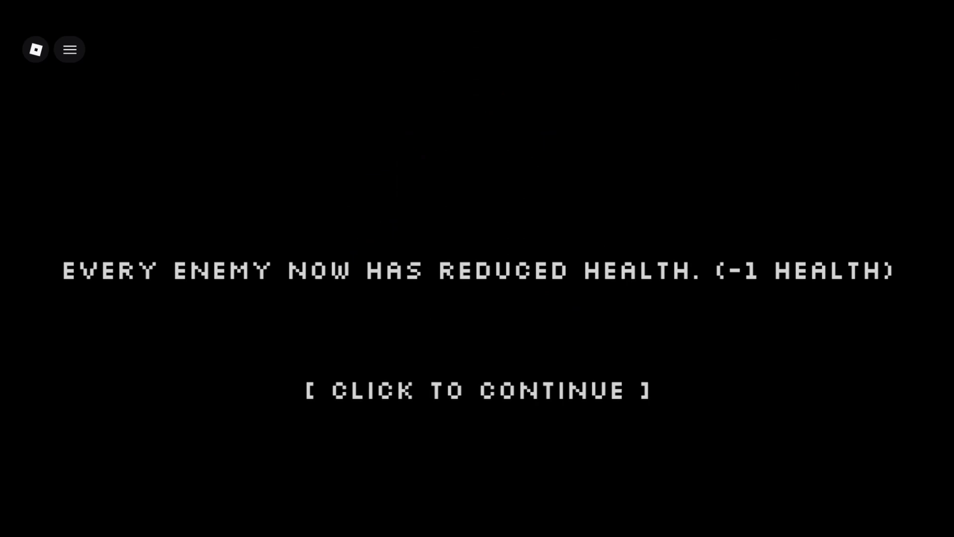
Step: Continue past the reduced enemy health notice and attack the boss Phillip the Everlasting in the street arena, backing away between shots
left_click(477, 268)
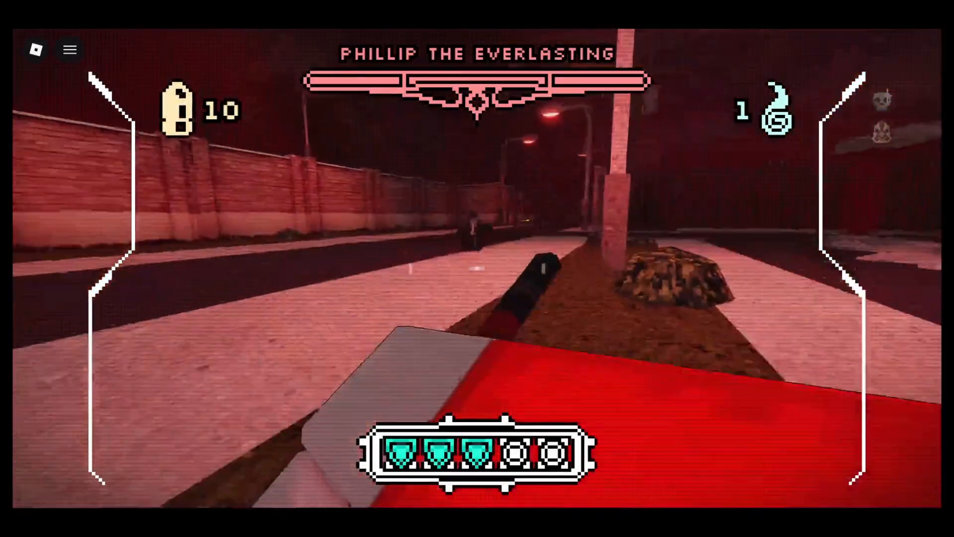
left_click(478, 268)
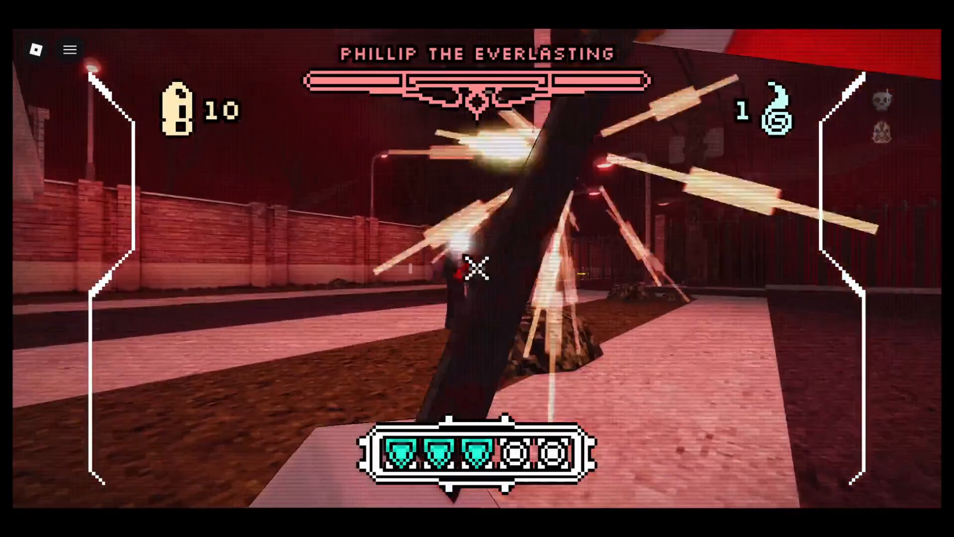
key("w")
left_click(477, 268)
left_click(478, 269)
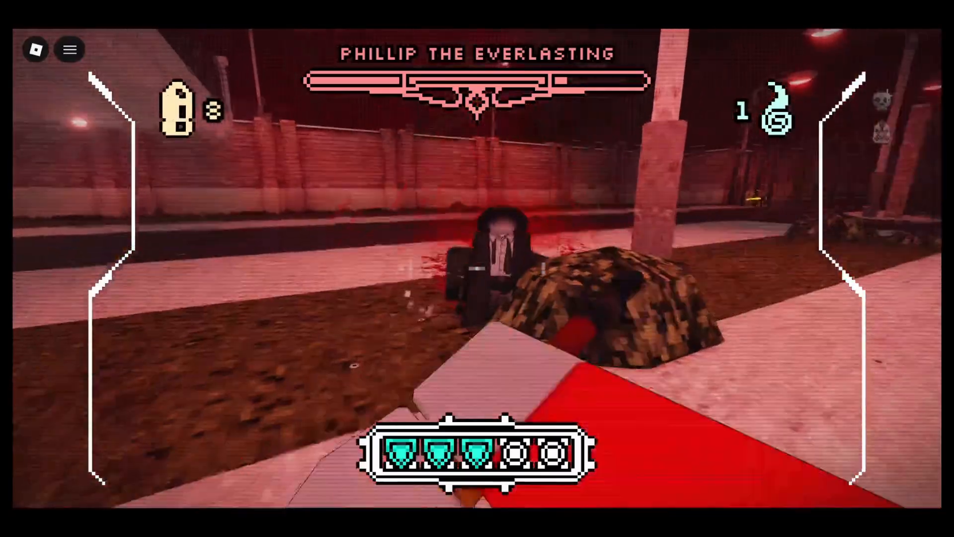
left_click(477, 269)
left_click(477, 268)
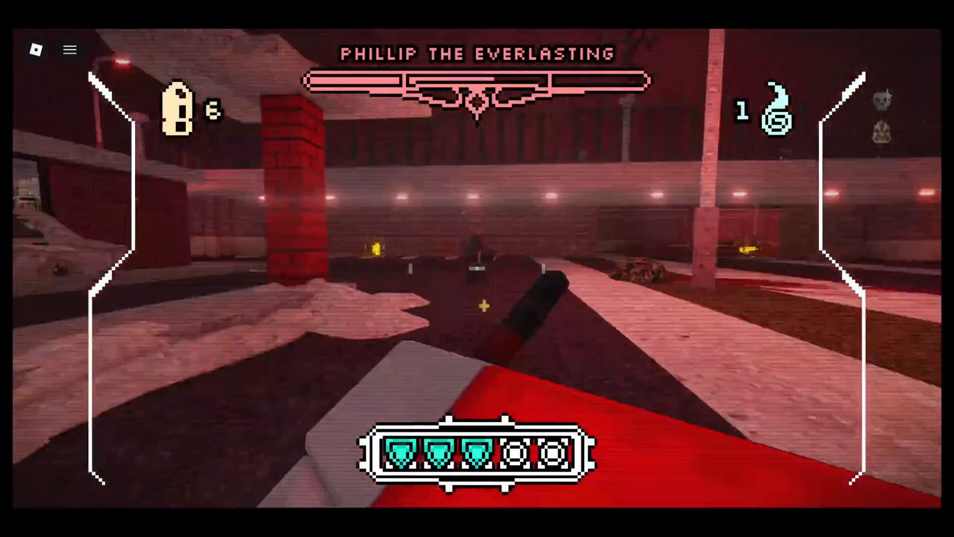
key("s")
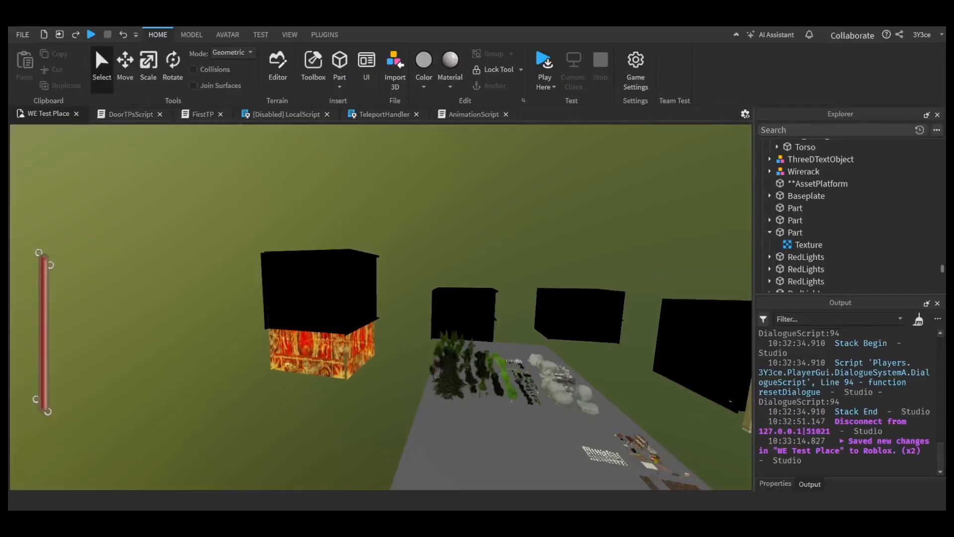
Step: Return to Roblox Studio and examine the black-walled room above the red ornate-textured block in WE Test Place from several angles
left_click(334, 288)
left_click(576, 255)
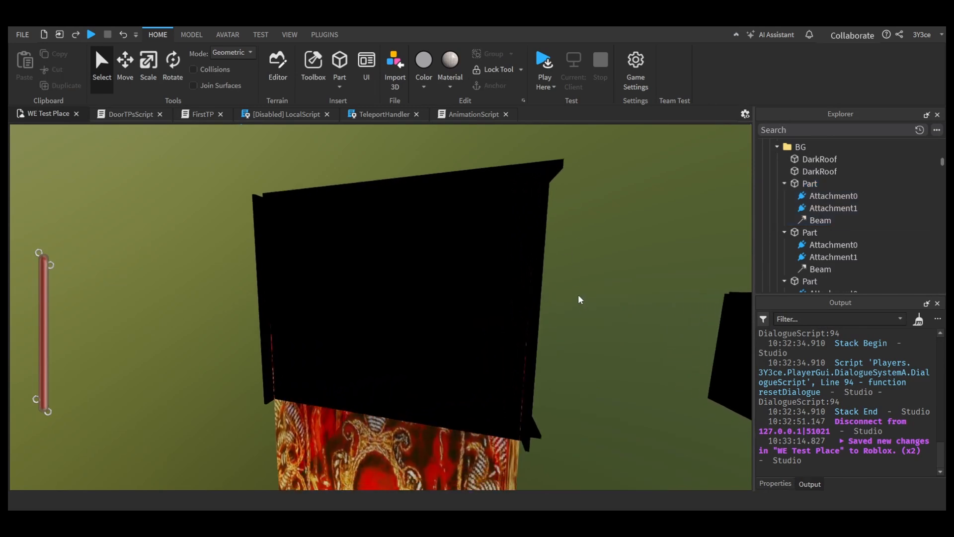
scroll(579, 299, "up", 6)
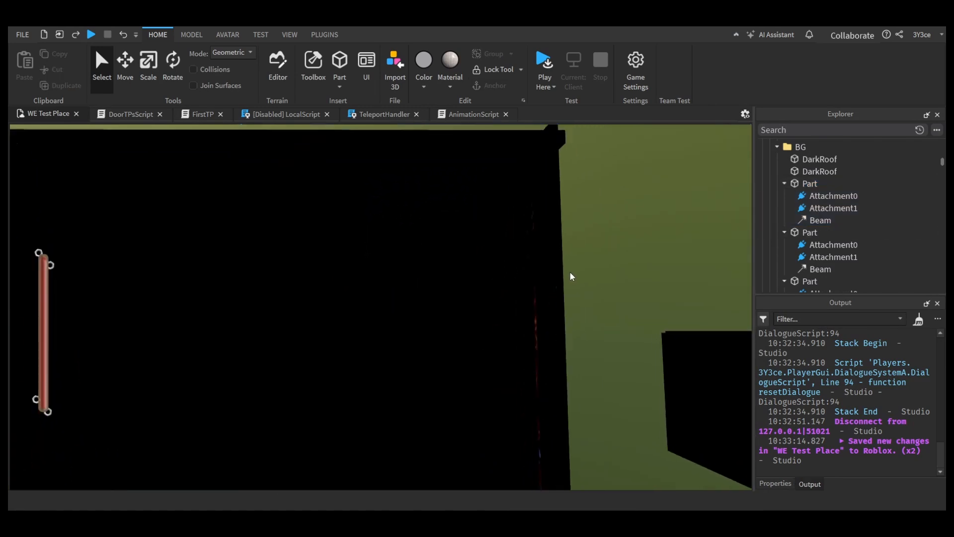
key("w")
right_click_drag(571, 292, 571, 292)
key("s")
right_click_drag(573, 468, 559, 467)
right_click_drag(507, 424, 516, 405)
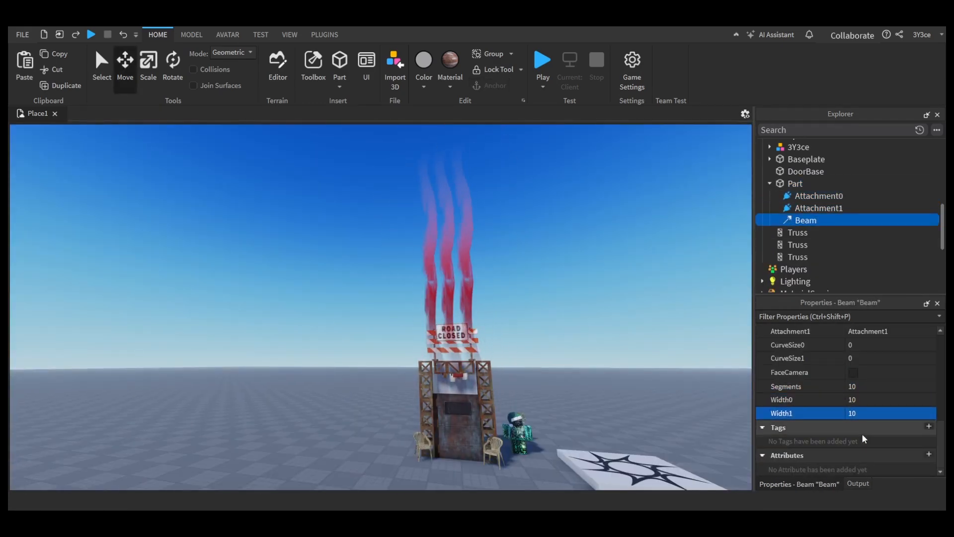
Step: Deselect the beam above the door structure in Place1 and inspect the rusted metal door up close
left_click(871, 419)
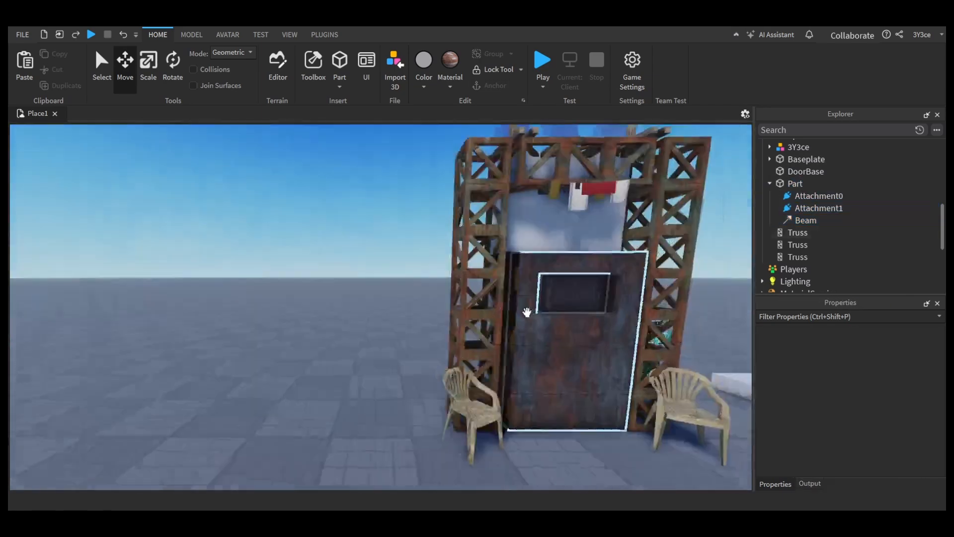
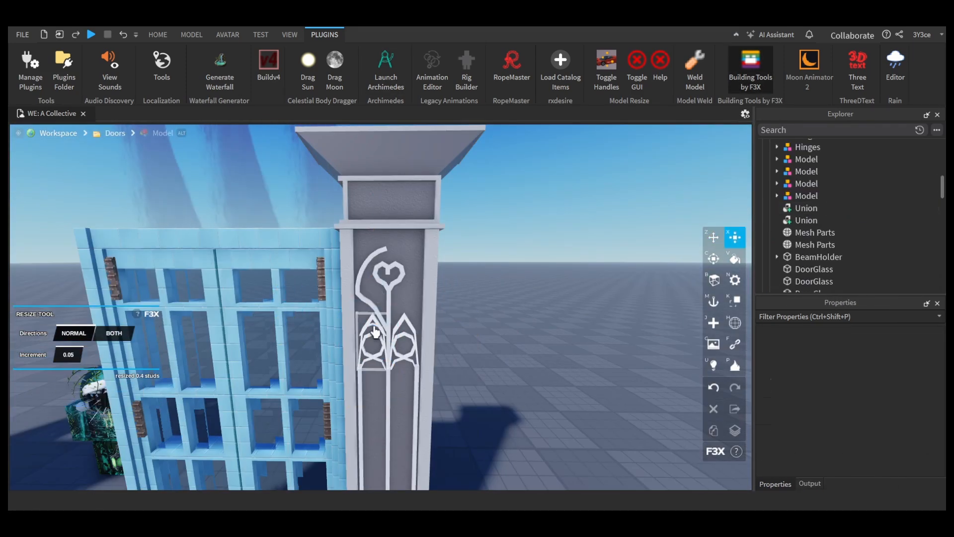
Step: Resize and position the curved trim around the heart ornament on the pillar's front panel, completing the arch on both sides
left_click(375, 332)
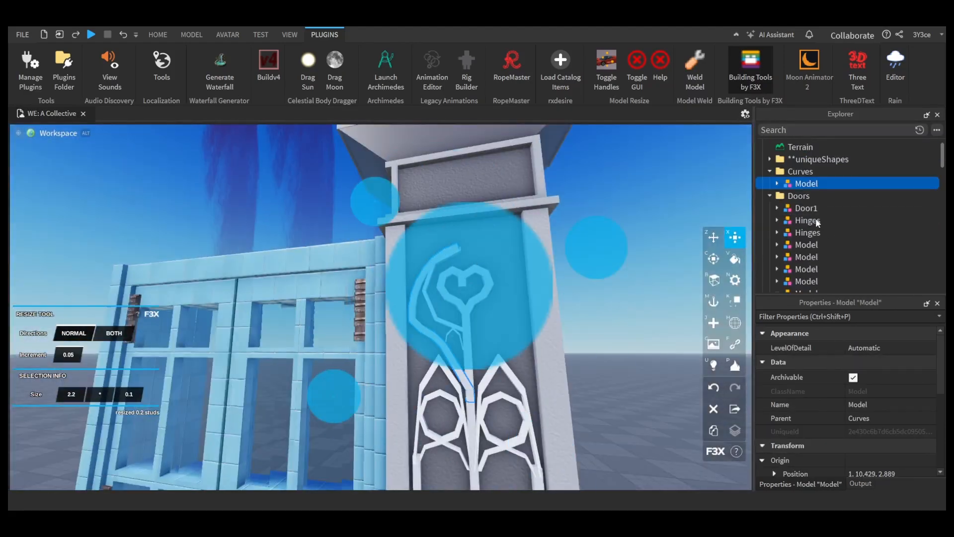
left_click(191, 35)
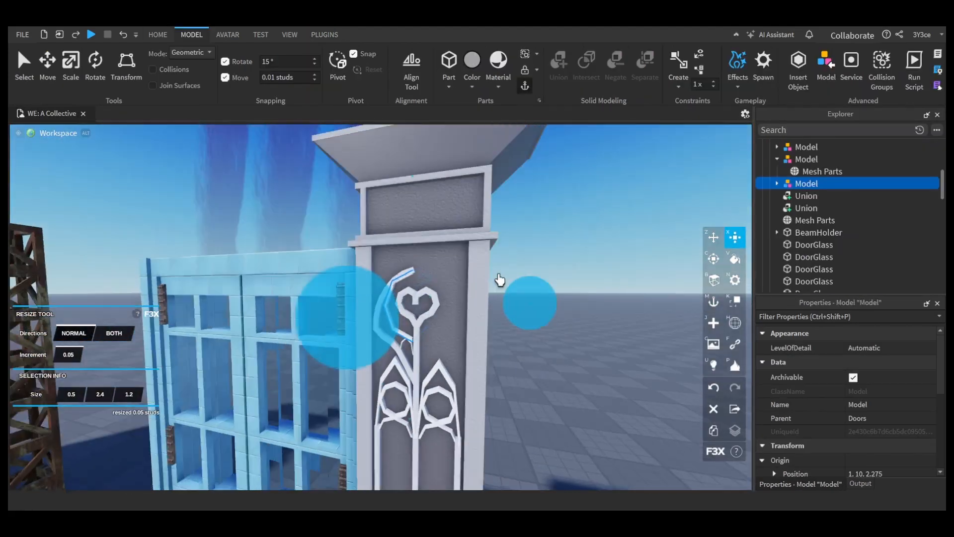
key("c")
key("z")
left_click(800, 199)
left_click(315, 289)
key("x")
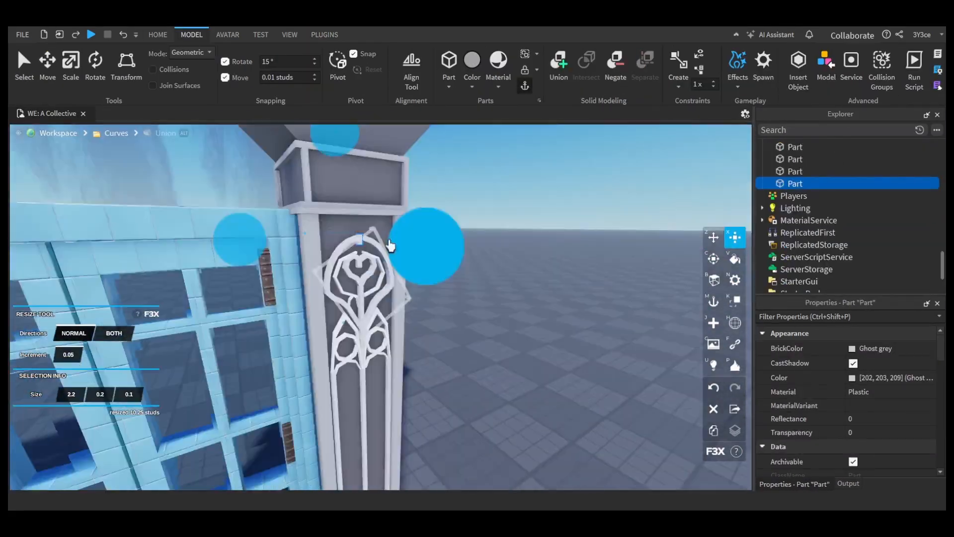
Step: Adjust the pillar parts in the Doors folder, refining the frame trim on the block beneath the flared cap
left_click(462, 366)
left_click(357, 335)
left_click(800, 266)
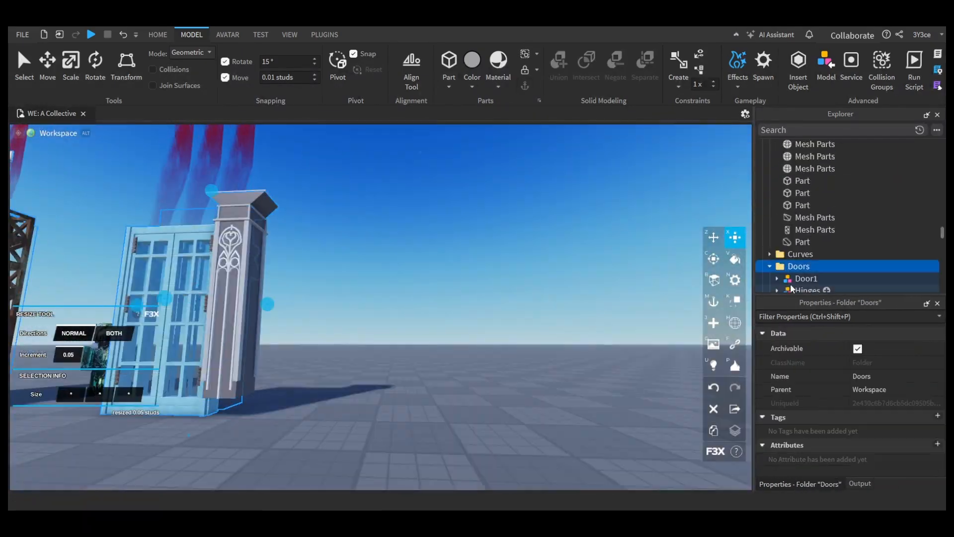
key("z")
left_click(371, 366)
key("x")
left_click(401, 285)
left_click(401, 298)
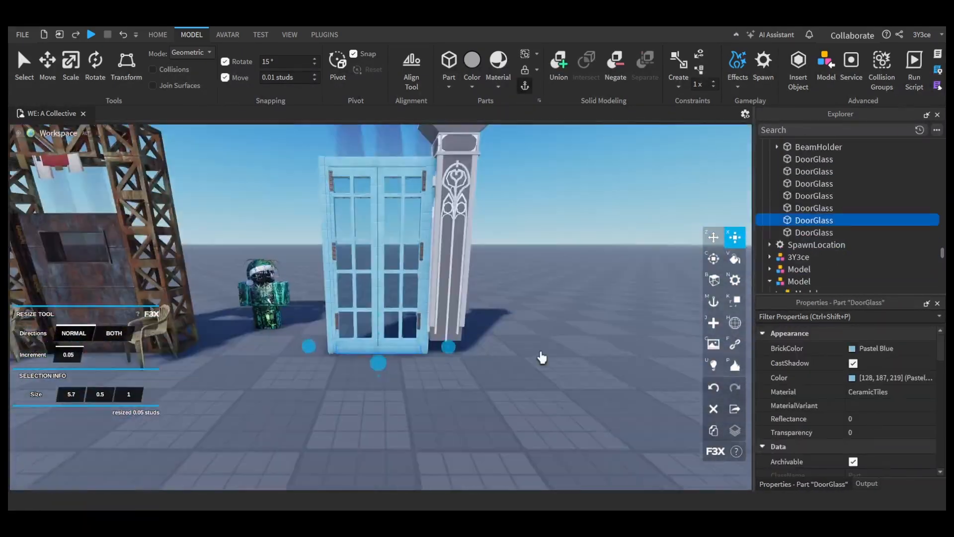
Step: Place a copy of the pillar's flared cap at its foot by moving it 11.85 studs, and resize the pieces to fit
left_click(416, 383)
left_click(361, 326, "shift")
key("z")
left_click(398, 413)
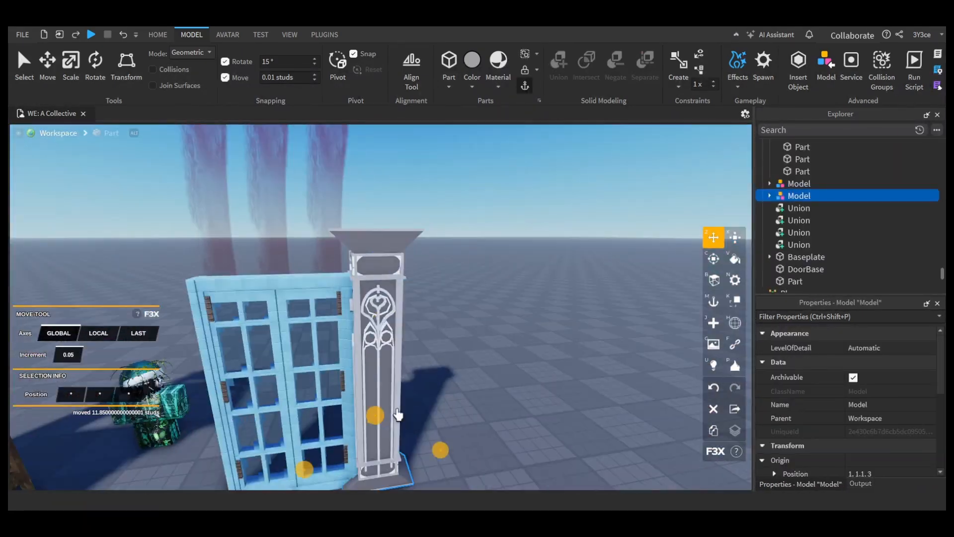
left_click(373, 362)
key("x")
left_click(425, 331, "shift")
left_click(416, 245)
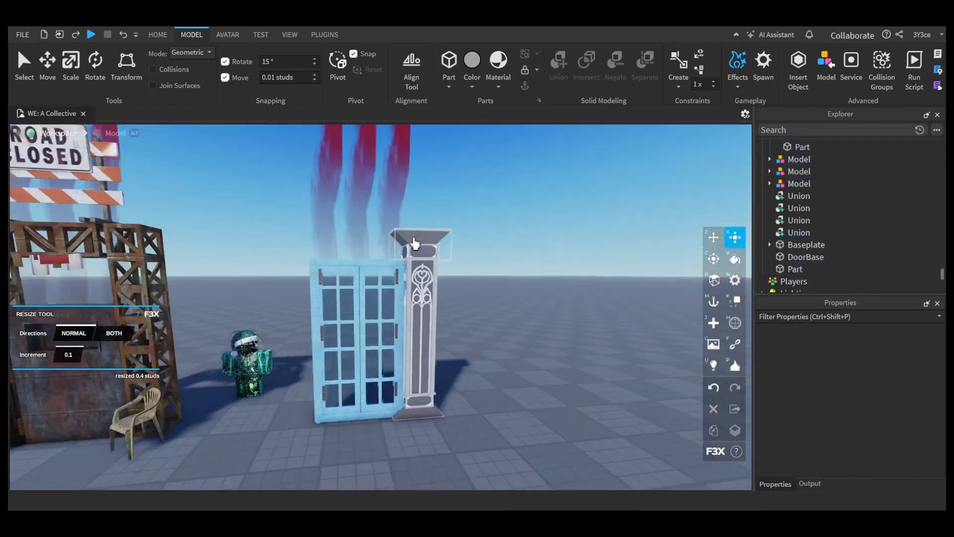
Step: Select the pillar's separate models and unions and group them into one model
left_click(799, 232, "shift")
left_click(798, 257, "ctrl")
left_click(486, 318)
left_click(799, 203, "shift")
left_click(794, 240, "ctrl")
key("ctrl+g")
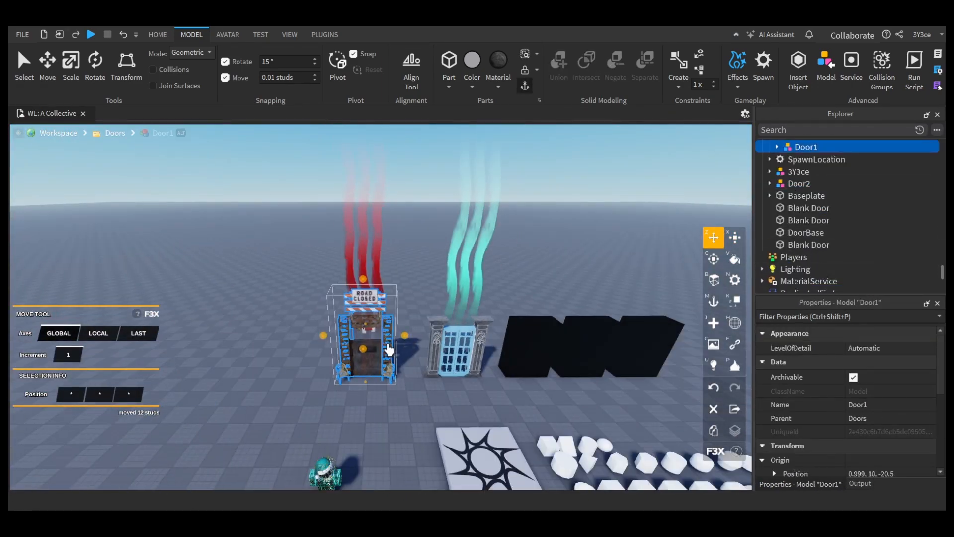
Step: Switch to the New Part tool beside the blank black doors and choose the kind of part to create
key("j")
left_click(94, 333)
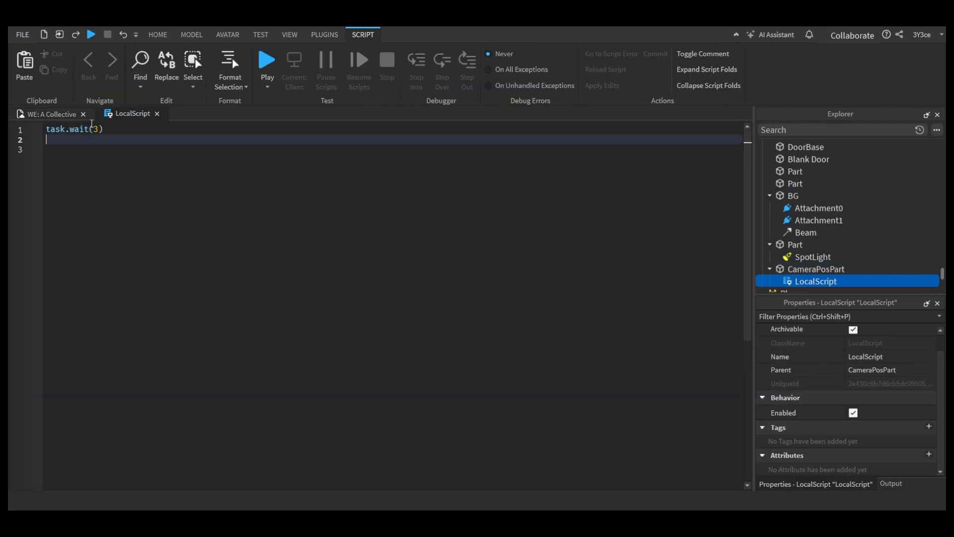
Step: In the LocalScript, store game.Workspace.CurrentCamera in a local CurrentCamera variable and set its CameraType to Enum.CameraType.Scriptable
key("Return")
key("Return")
type("local CurrentCamera = game.Workspace.CurrentCamera")
key("Return")
type("CurrentCamera.CameraType = Enum.CameraType.Scriptable")
key("Return")
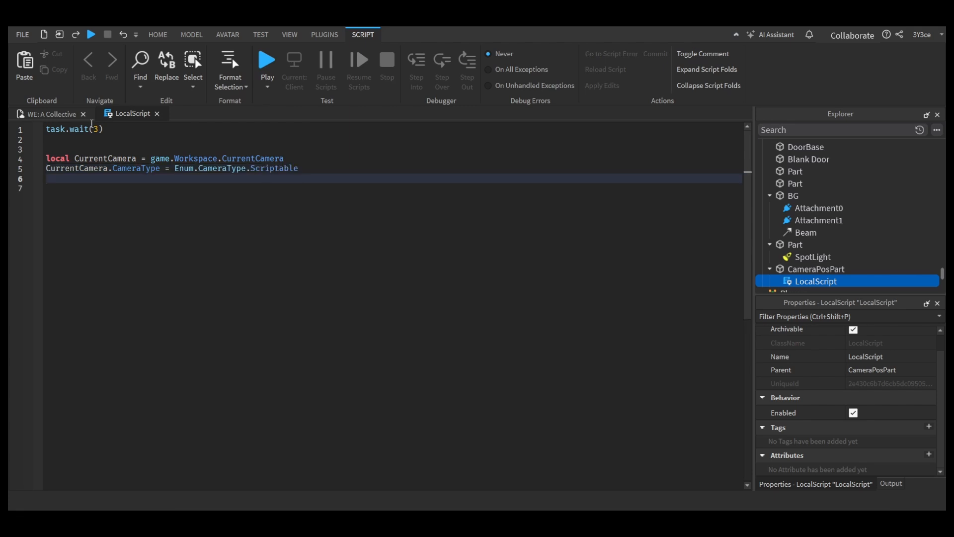
Step: Add a line to the LocalScript assigning game.Workspace.CameraPosPart to CurrentCamera.CFrame
key("Return")
key("Return")
type("CurrentCamera.CFrame = game.Workspace.CameraPosPart")
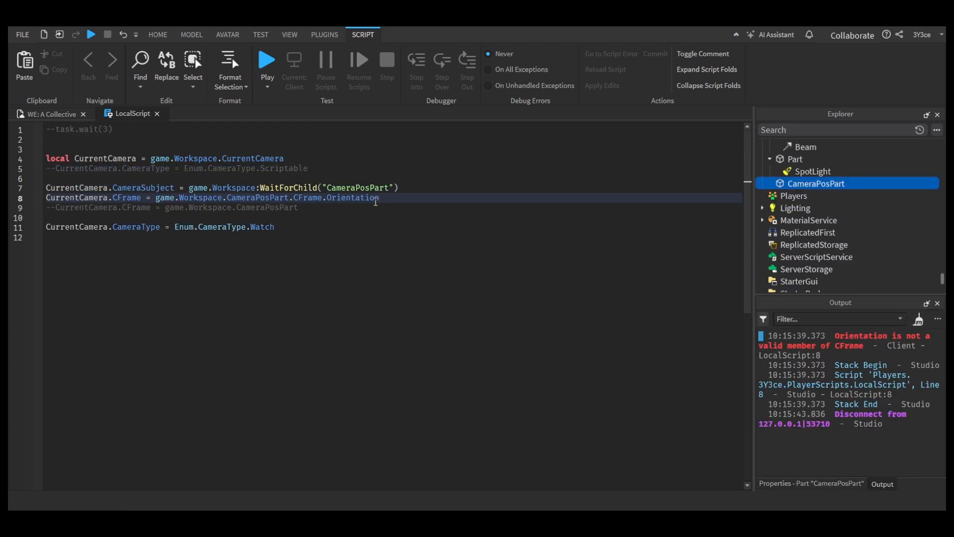
Step: Trim the end of the camera CFrame assignment and inspect CameraPosPart's transform properties
left_click(811, 482)
key("BackSpace")
key("BackSpace")
key("BackSpace")
key("BackSpace")
key("BackSpace")
key("BackSpace")
key("BackSpace")
key("BackSpace")
key("BackSpace")
key("BackSpace")
key("BackSpace")
scroll(840, 423, "down", 5)
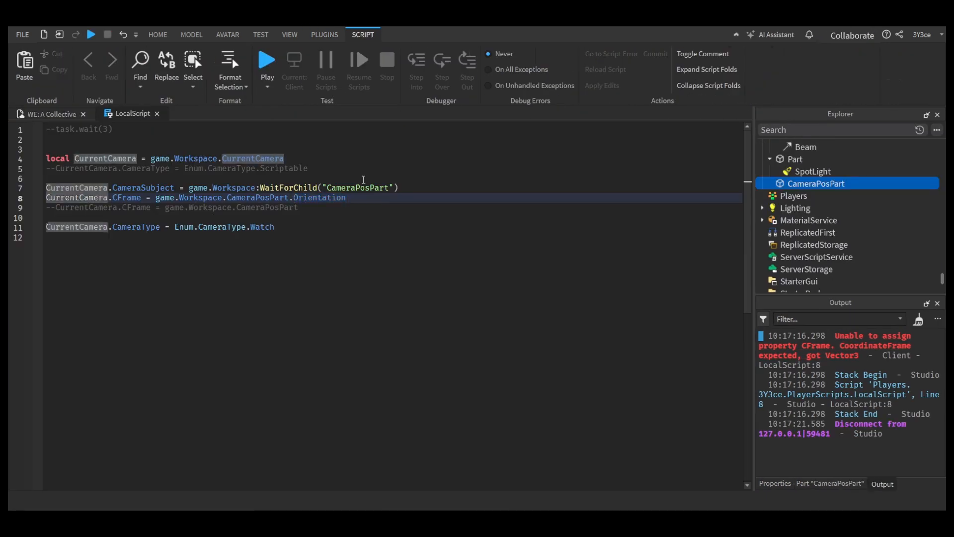
Step: Replace Orientation with CFrame after CameraPosPart on line 8, and playtest the place from its viewport
key("ctrl+shift+Left")
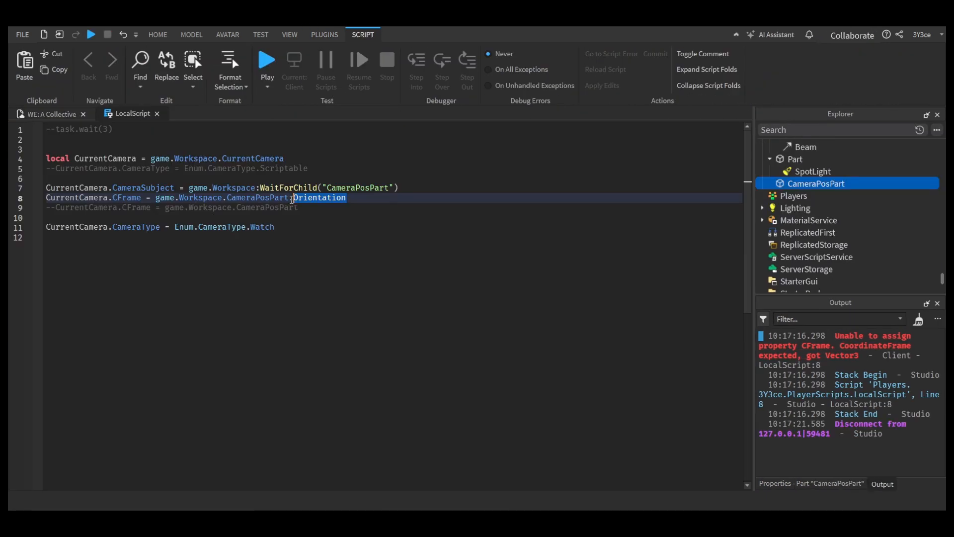
key("BackSpace")
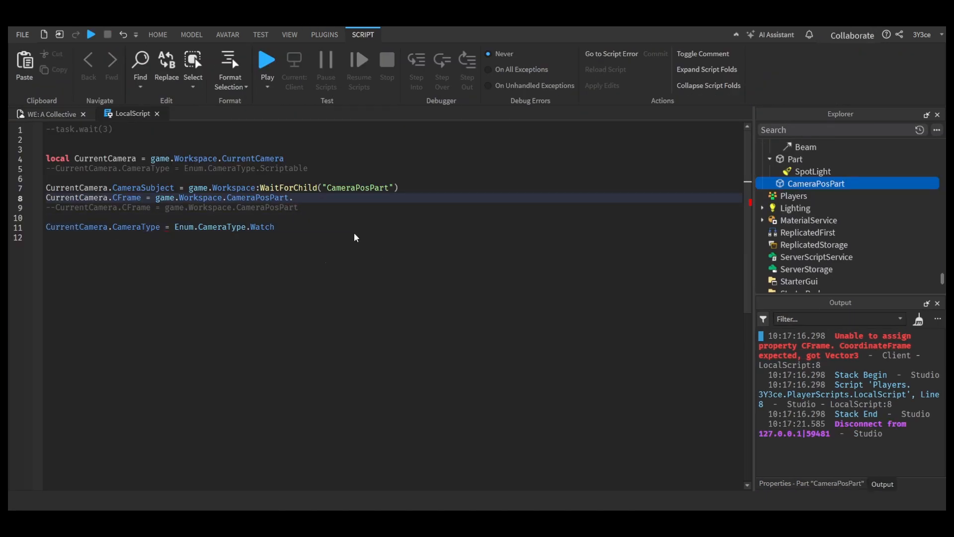
type("CFrame.")
left_click(811, 483)
left_click(52, 115)
left_click(91, 34)
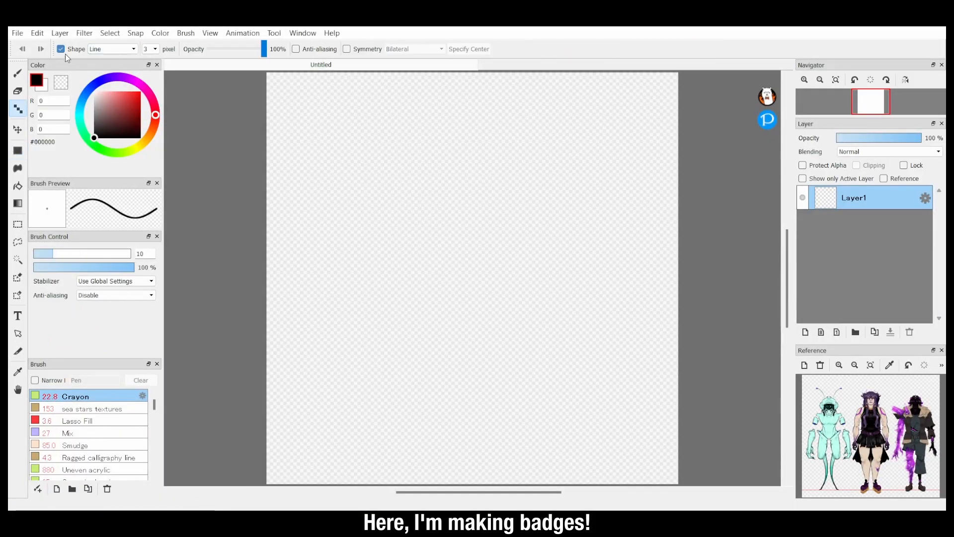
Step: Switch to FireAlpaca and draw a large circle as the badge base on the 1960 × 1960 pixel canvas
left_click_drag(282, 87, 663, 469)
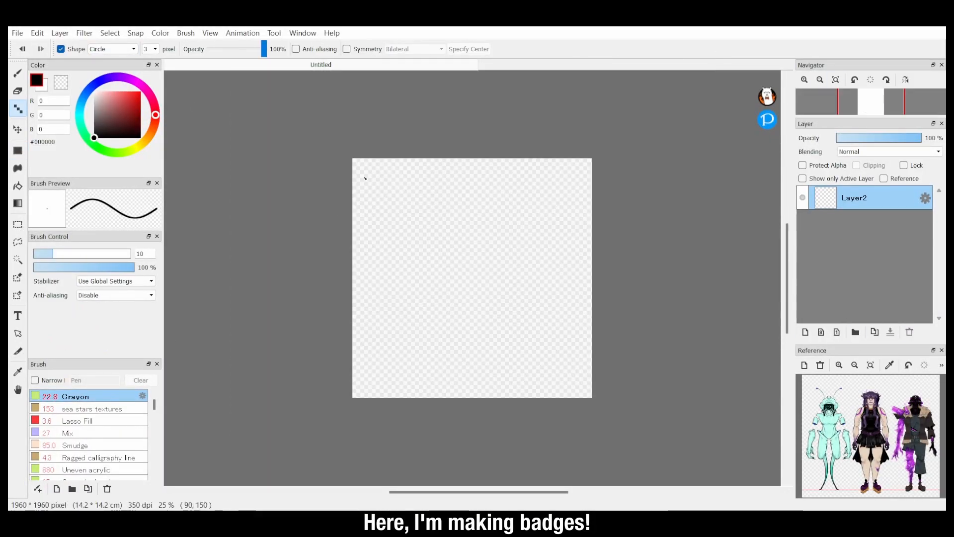
left_click_drag(363, 169, 580, 385)
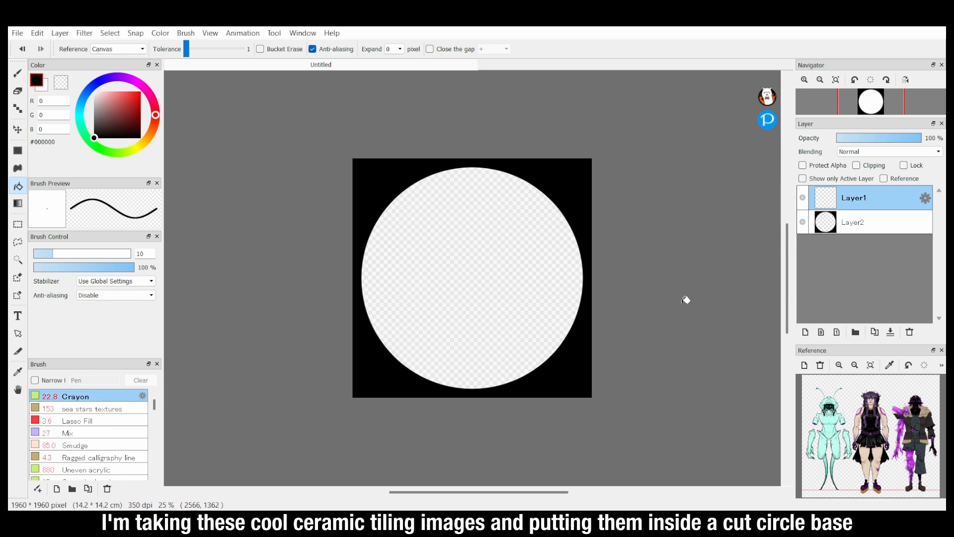
Step: Paste the red and grey ceramic tile image, place its layer beneath the circular frame, and duplicate it
key("ctrl+v")
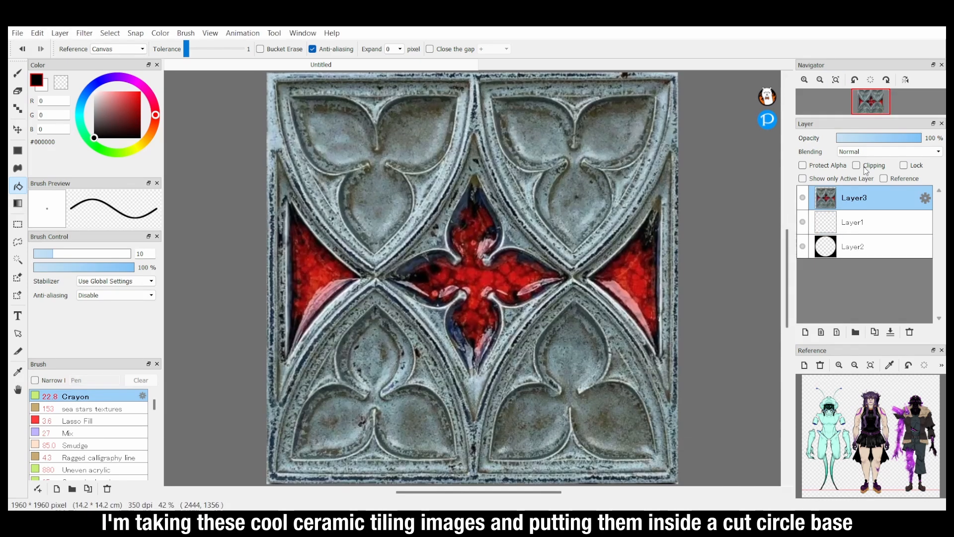
left_click_drag(865, 197, 865, 256)
left_click(874, 332)
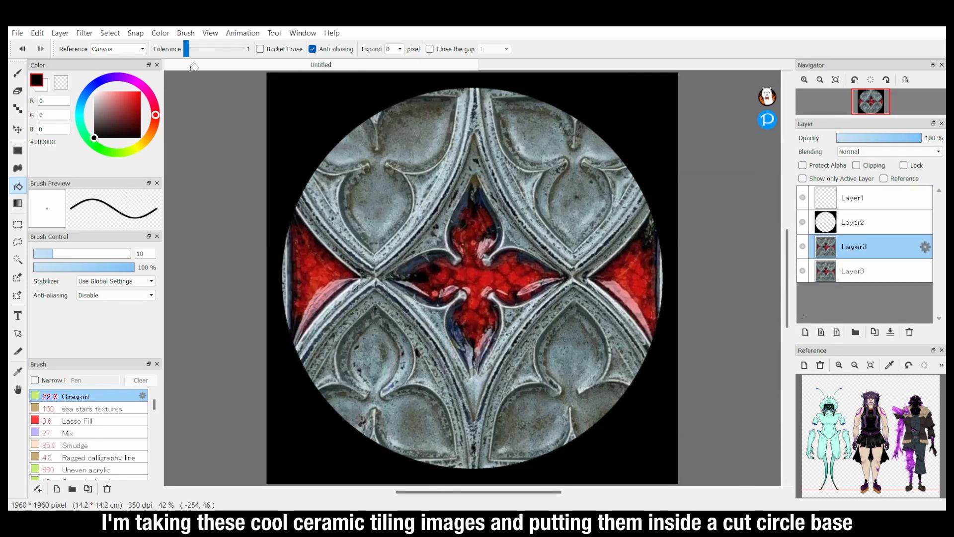
Step: Undo the last three edits to the badge image
key("ctrl+z")
key("ctrl+z")
key("ctrl+z")
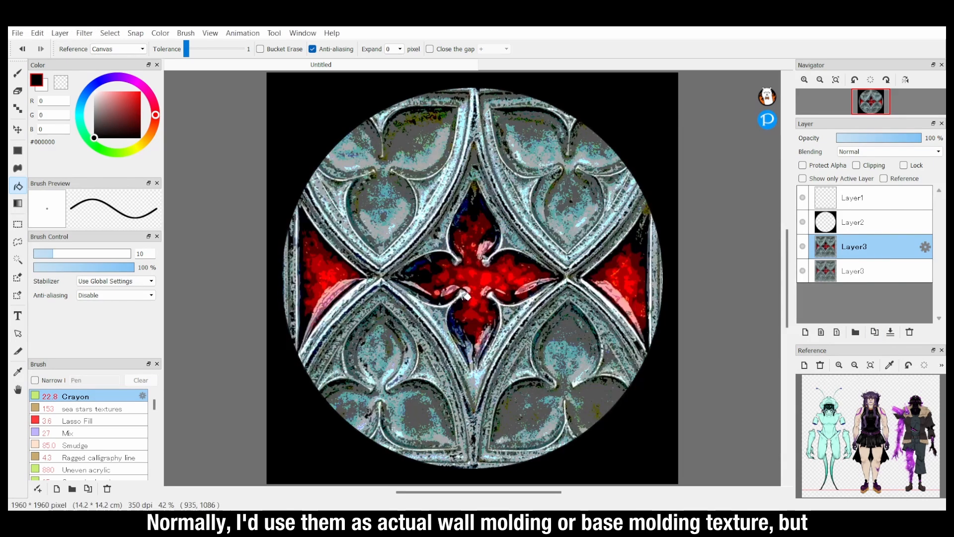
Step: Duplicate the circular frame layer and transform the copies to form the rings of the badge's rim
left_click(865, 221)
left_click(875, 332)
key("ctrl+t")
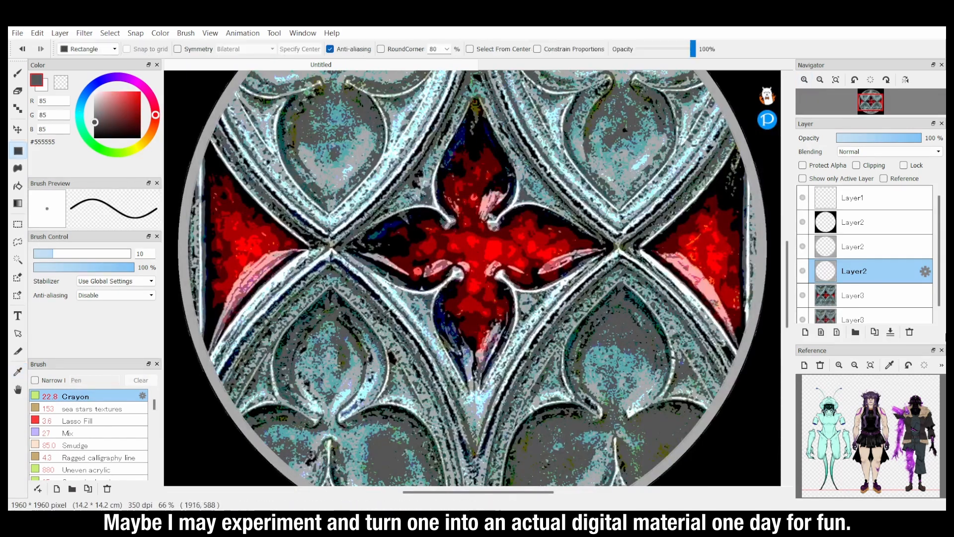
key("ctrl+minus")
key("ctrl+minus")
left_click(874, 332)
key("ctrl+t")
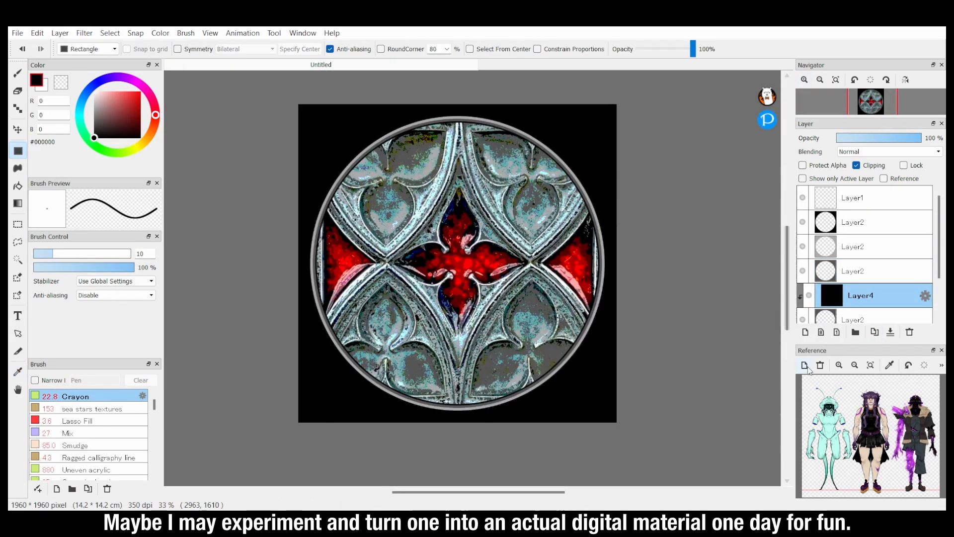
Step: Merge and duplicate the ring layer, then fill the copy black through a new clipped layer and merge it down
left_click(892, 333)
left_click(875, 332)
left_click(805, 332)
left_click(856, 165)
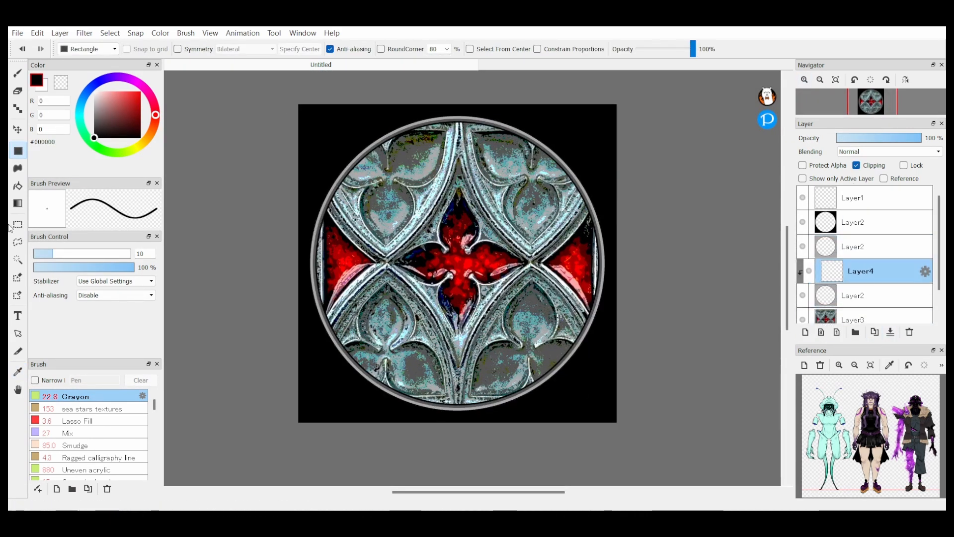
left_click_drag(293, 99, 626, 430)
left_click(890, 333)
Step: Scale the black ring copy slightly smaller and set the blending of the ring layer below to Linear Burn
key("ctrl+t")
left_click_drag(616, 105, 612, 109)
left_click(716, 490)
left_click(861, 274)
left_click(889, 151)
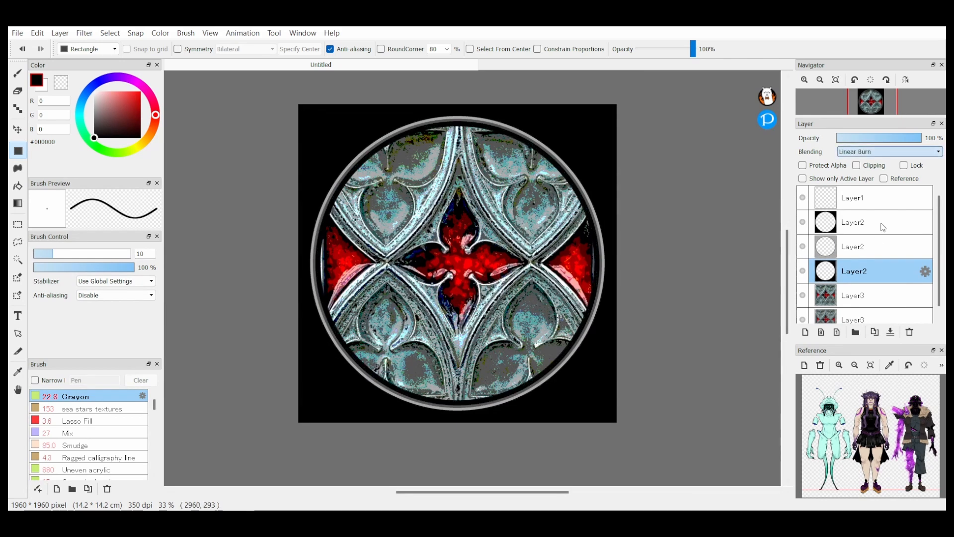
Step: Blur the dark ring copy to soften the shadow along the inside of the badge's rim
left_click(857, 262)
left_click(84, 33)
left_click(107, 129)
left_click(455, 293)
left_click(848, 298)
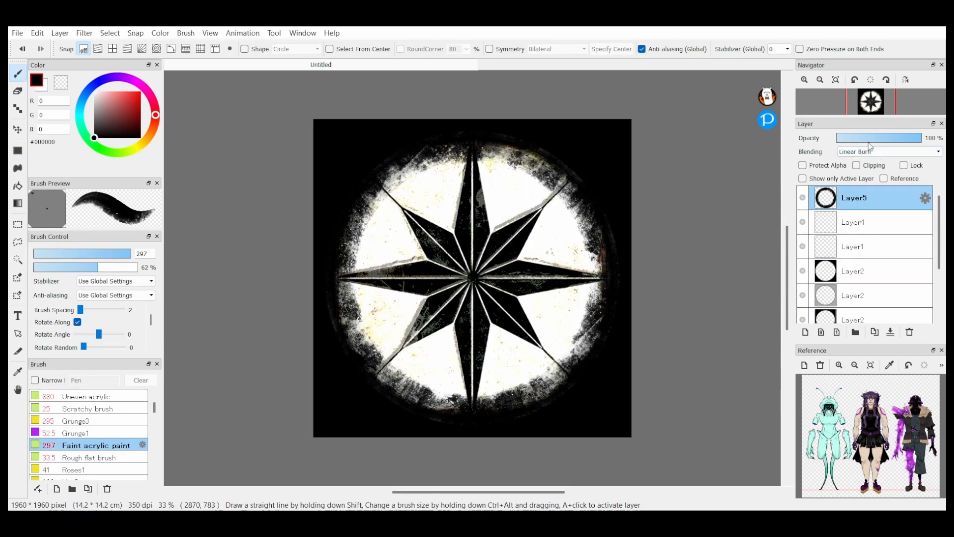
scroll(873, 264, "down", 3)
left_click(872, 263)
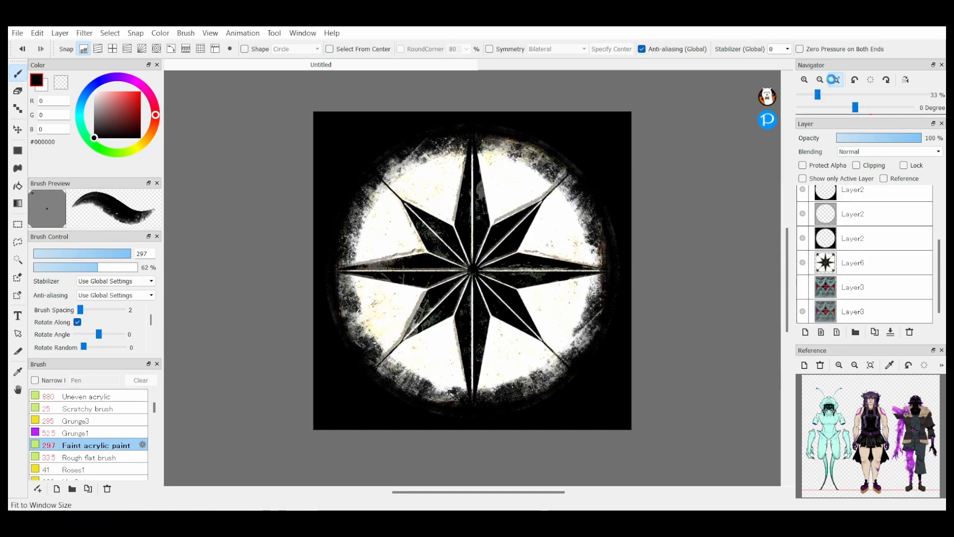
Step: Add a layer above the star artwork and paste the flower-covered fruit image at the star's centre
left_click(836, 79)
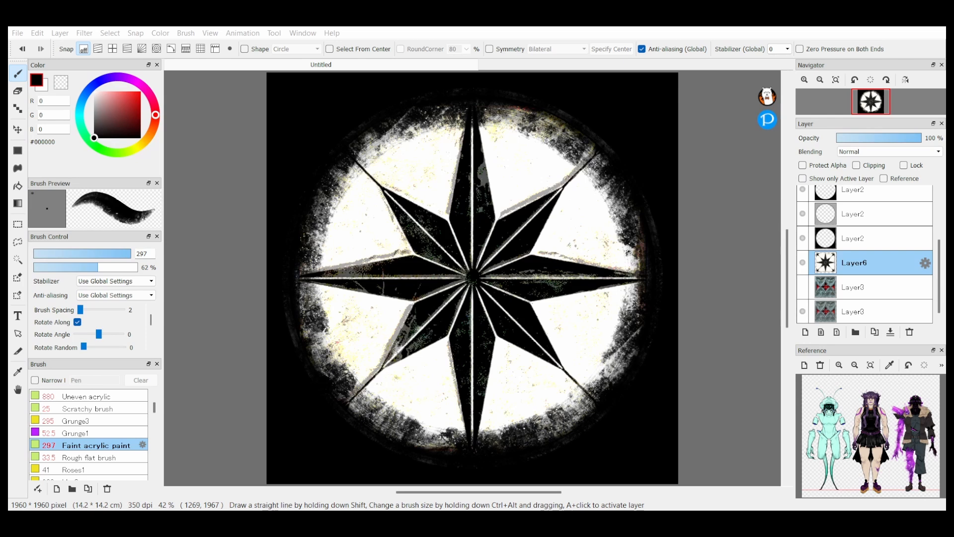
left_click(805, 332)
key("ctrl+v")
left_click(890, 151)
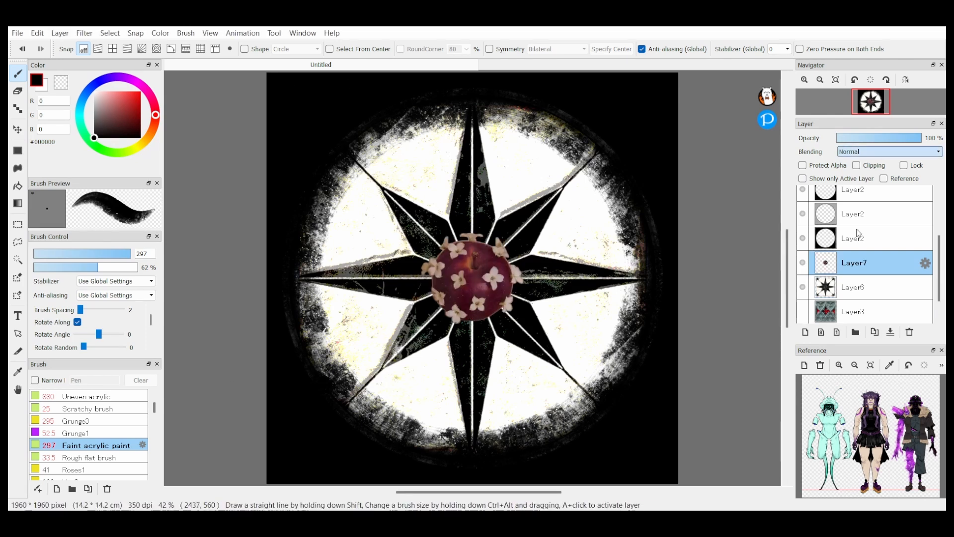
left_click(861, 251)
left_click(889, 151)
left_click(851, 161)
Step: Duplicate the fruit layer and apply a filter to the lower copy
left_click(875, 332)
left_click(855, 287)
left_click(87, 35)
left_click(133, 213)
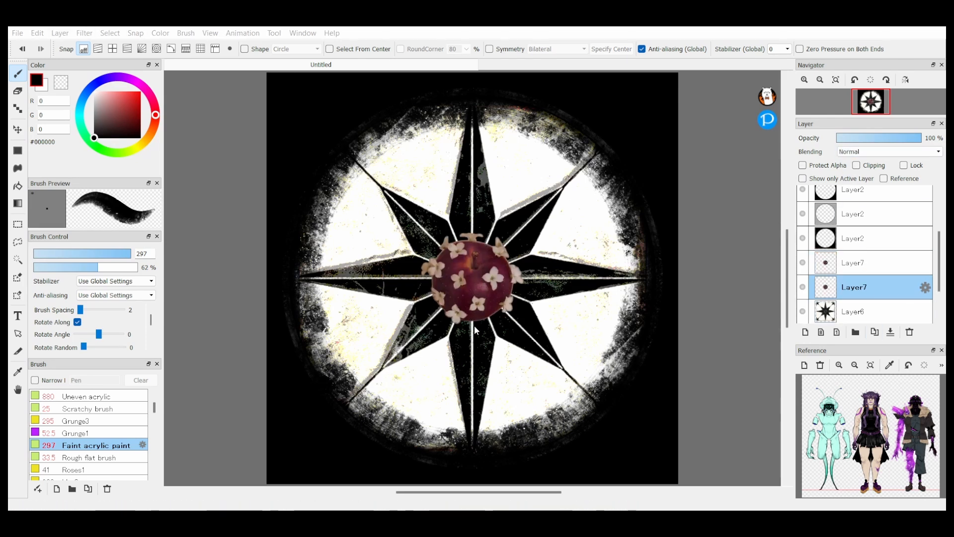
left_click(514, 340)
left_click(875, 263)
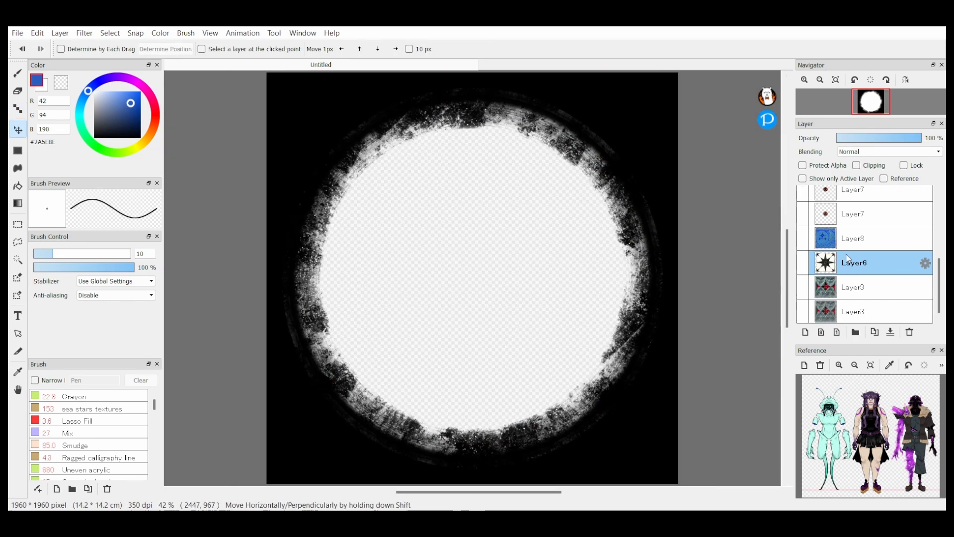
Step: Paste another source image into the badge file above the crescent moon artwork
key("ctrl+v")
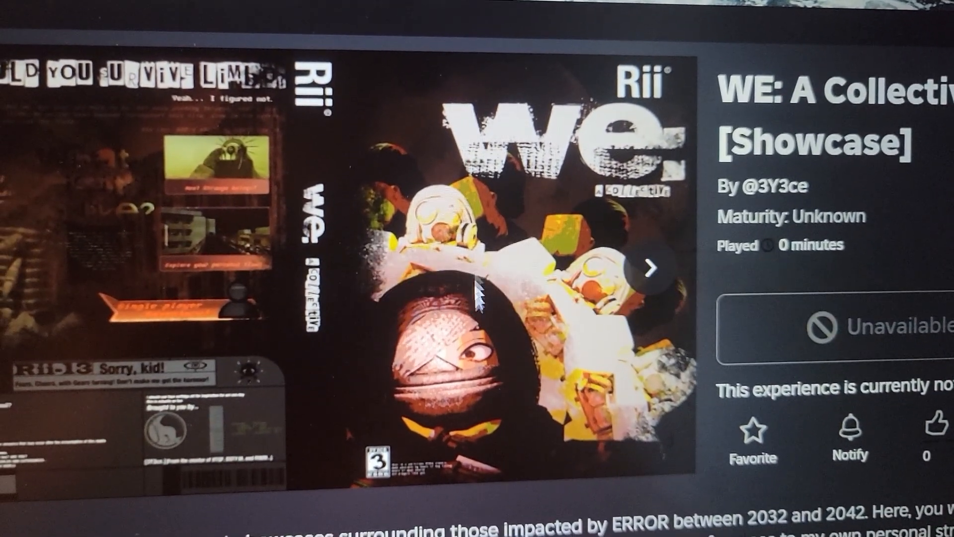
Step: Switch to the Roblox page of WE: A Collective [Showcase] and view the next preview image
left_click(651, 269)
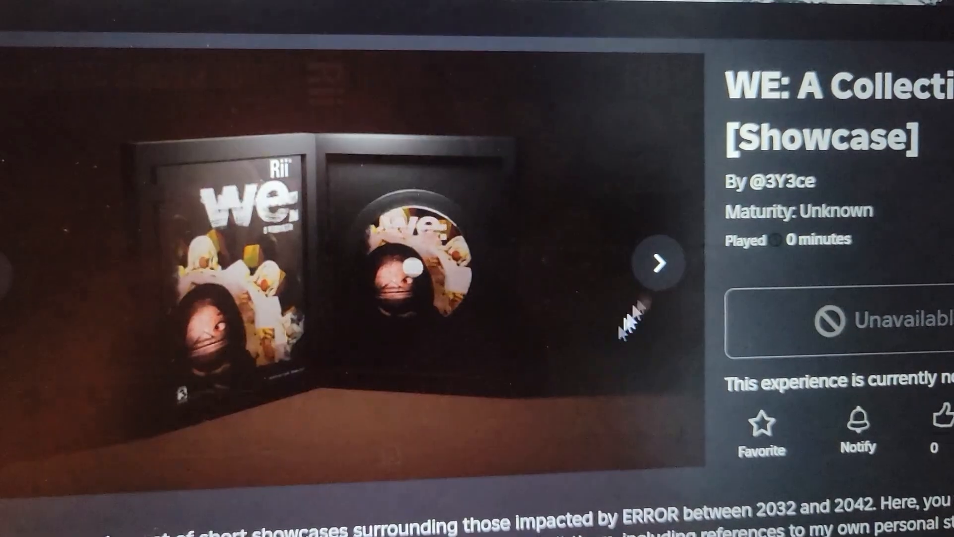
mouse_move(438, 341)
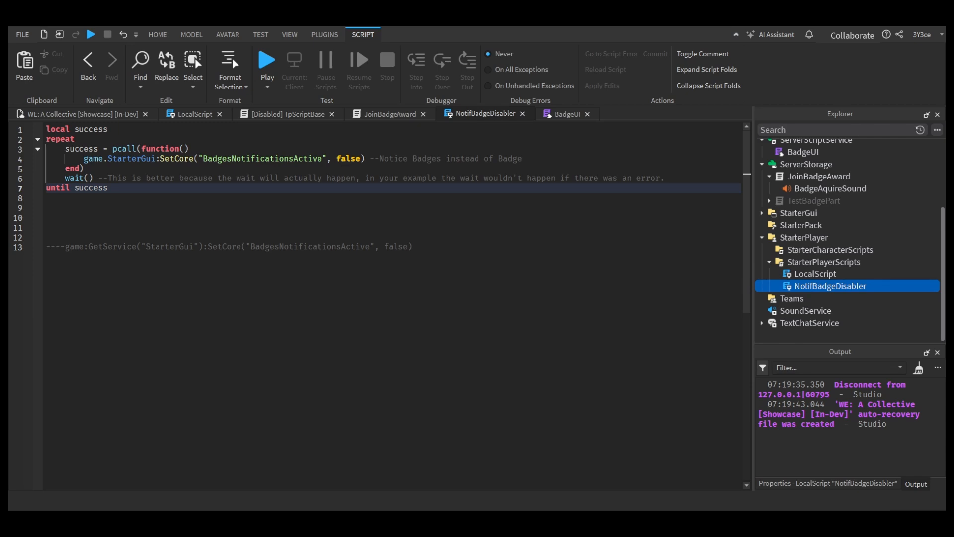
Step: Switch to Roblox Studio, playtest the showcase, examine the BadgeUI error in the output, and stop the test
key("F5")
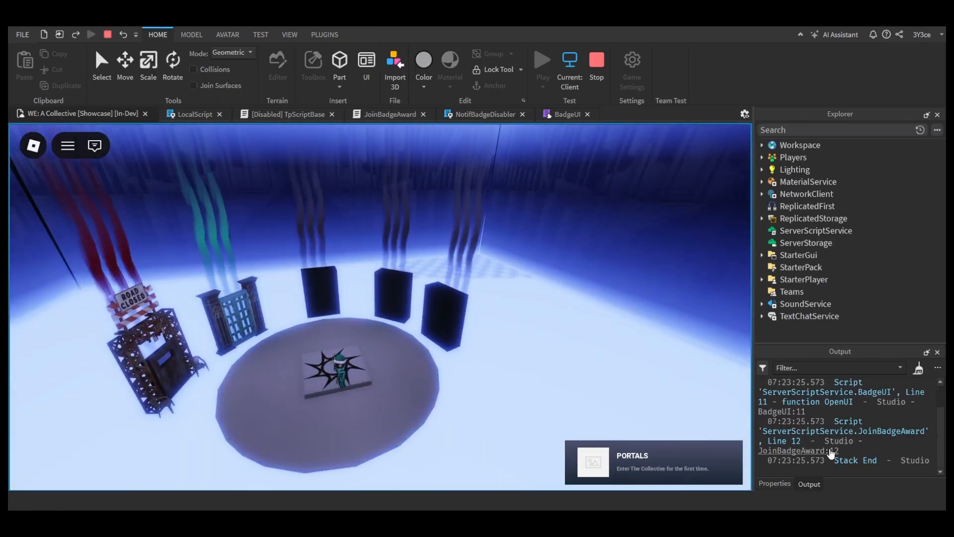
scroll(834, 402, "up", 2)
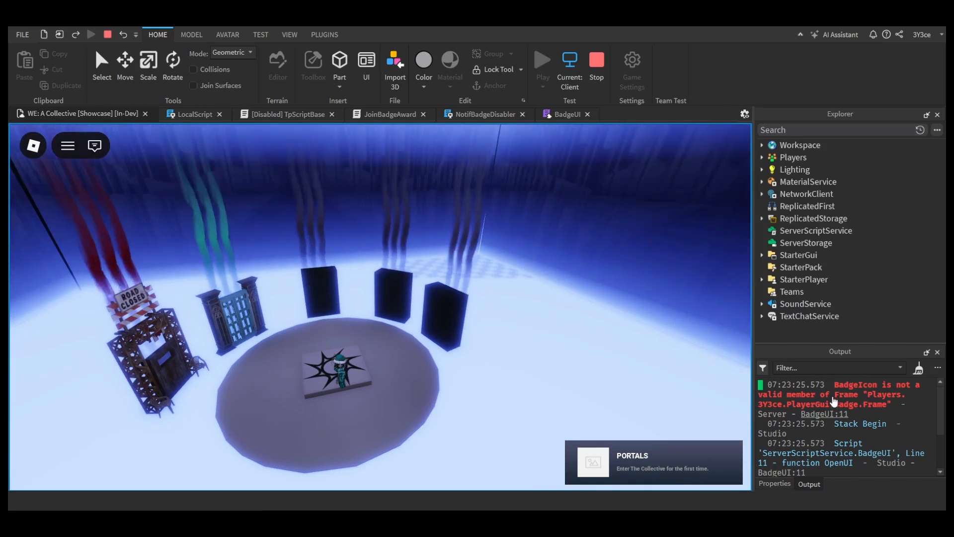
left_click(834, 401)
key("shift+F5")
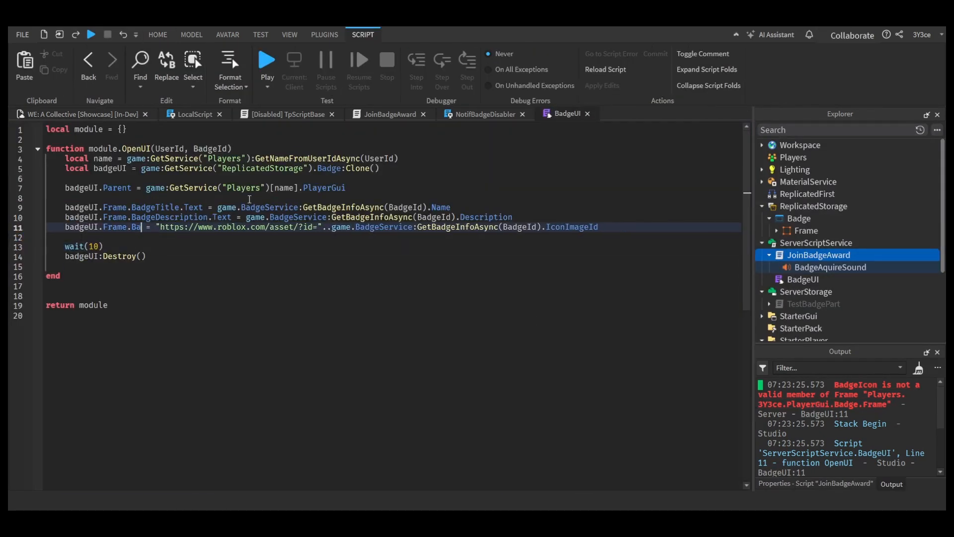
Step: Complete line 11 of the BadgeUI script with BadgeIcon, checking the name against the children of the badge Frame
left_click(776, 231)
left_click(815, 257)
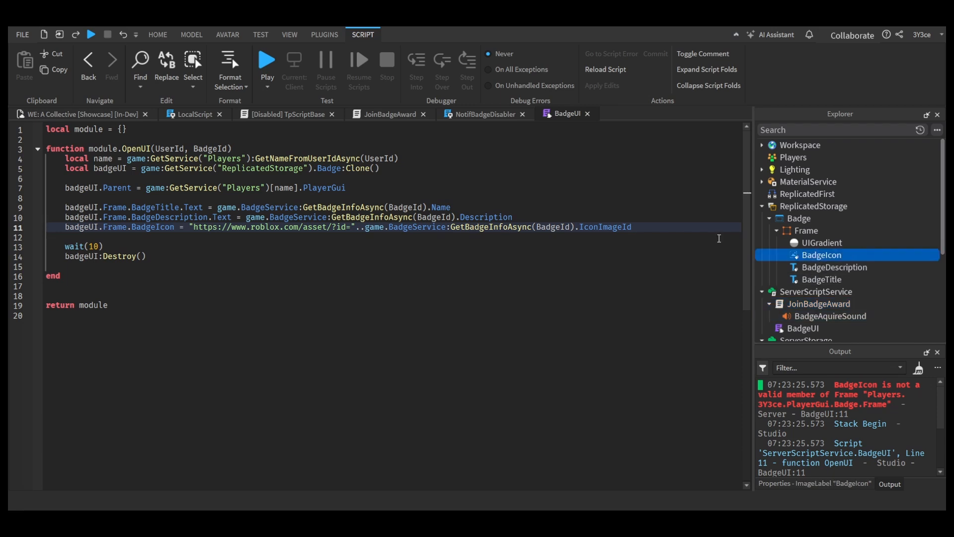
left_click(298, 247)
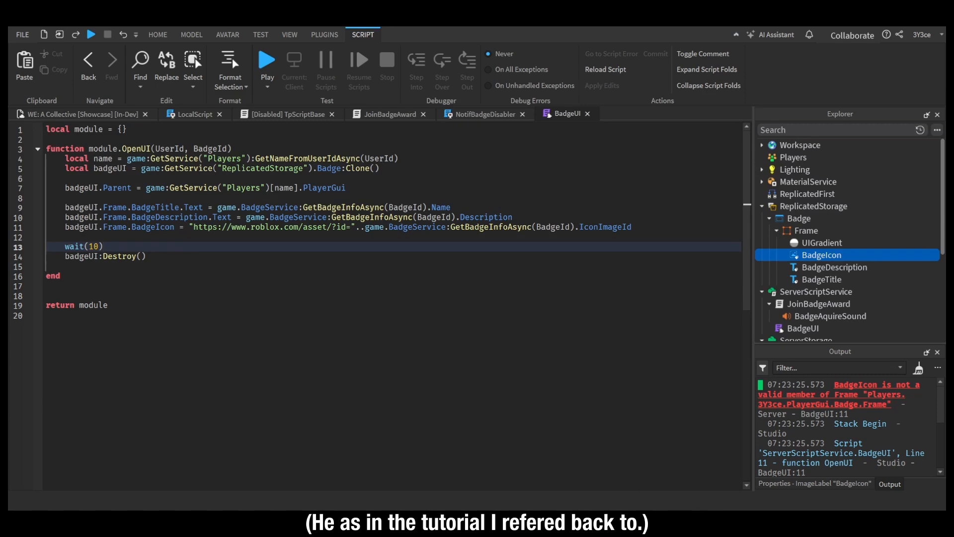
double_click(642, 228)
key("ctrl+x")
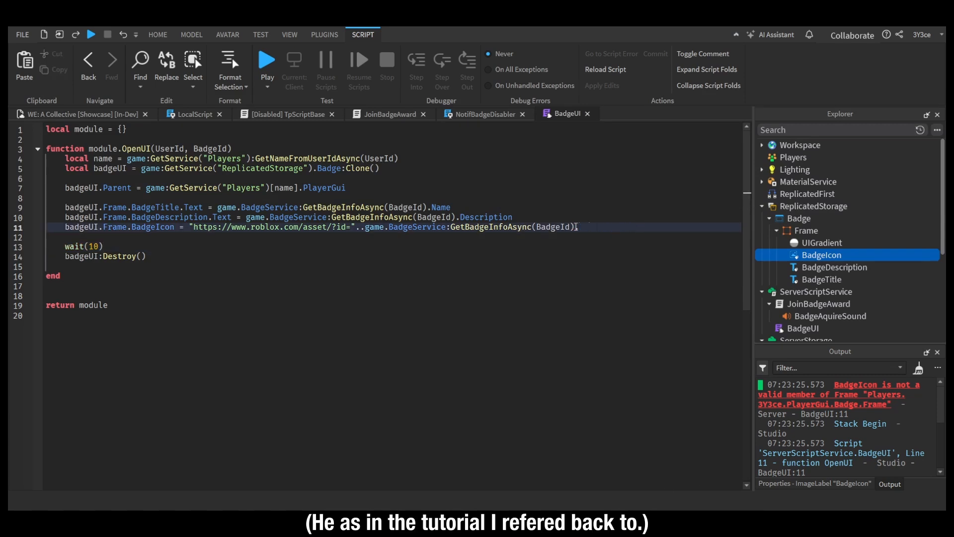
key("ctrl+v")
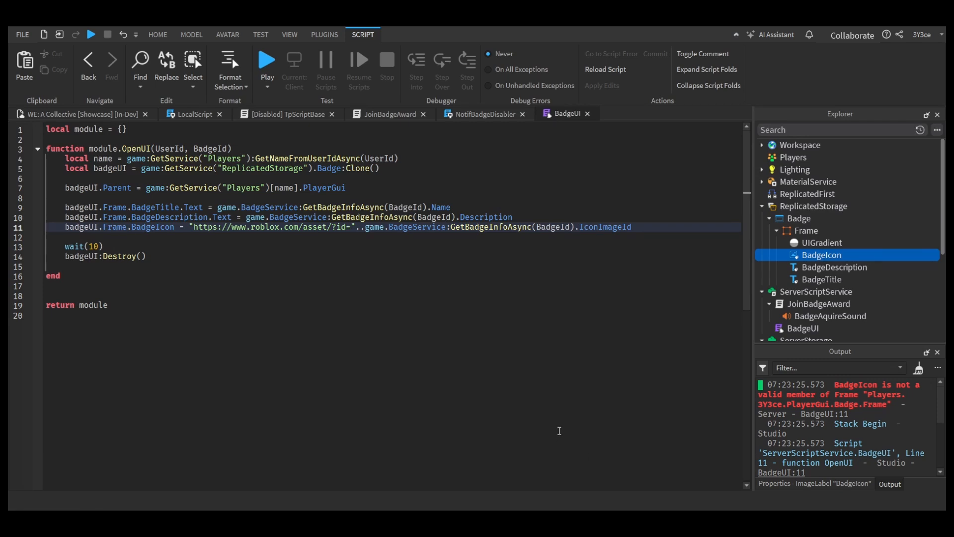
Step: Look through the BadgeIcon image label's properties and change line 11 to assign badgeUI.Frame.BadgeIcon.Image
key("Down")
key("Down")
key("Down")
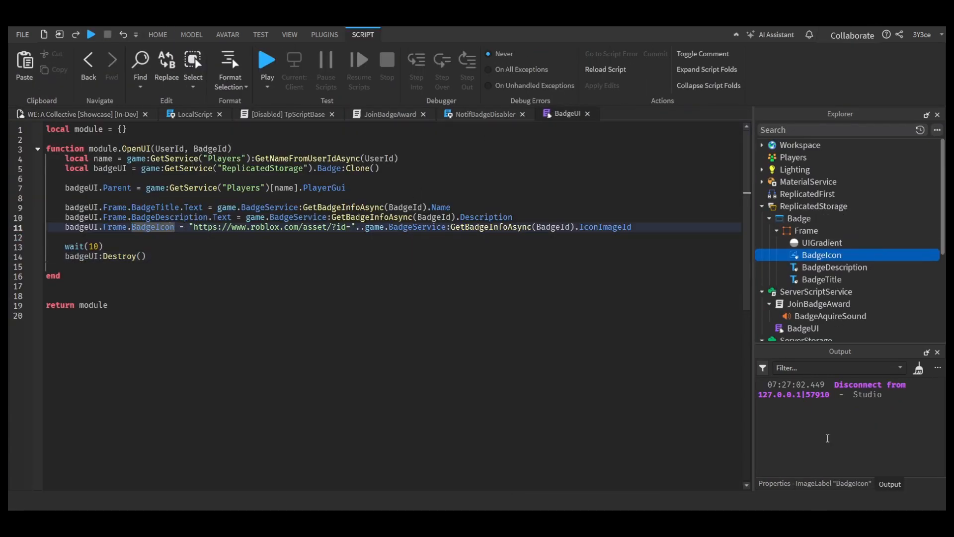
left_click(820, 484)
scroll(871, 429, "down", 2)
scroll(876, 437, "up", 2)
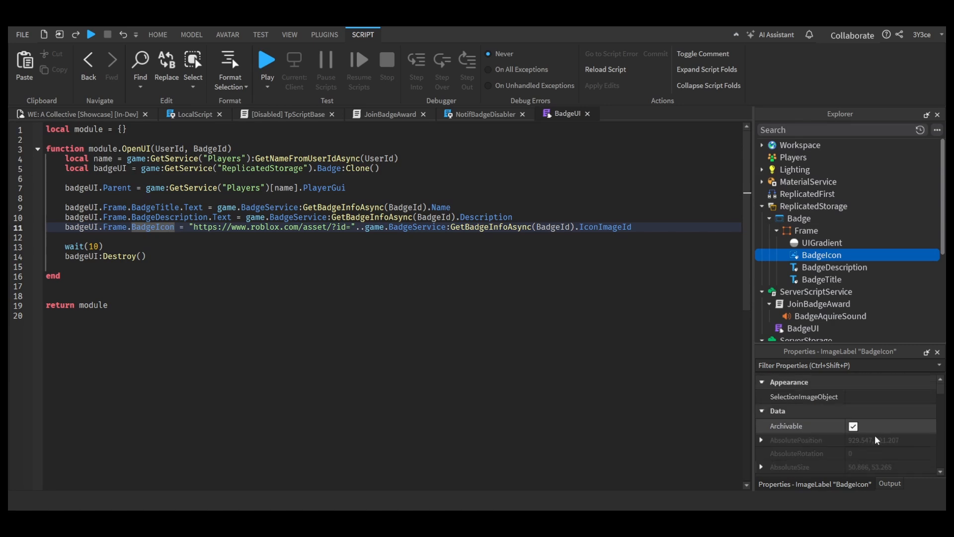
scroll(877, 440, "down", 4)
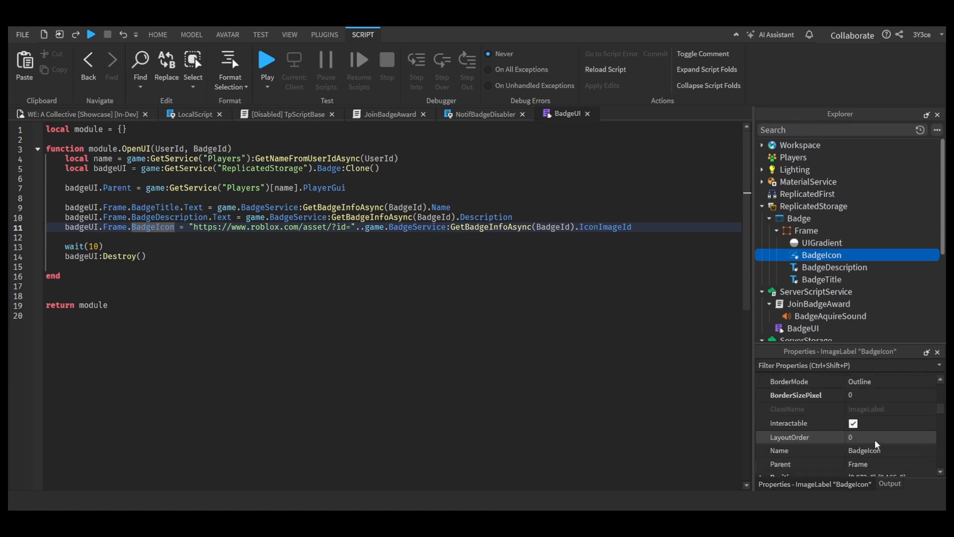
scroll(877, 444, "down", 1)
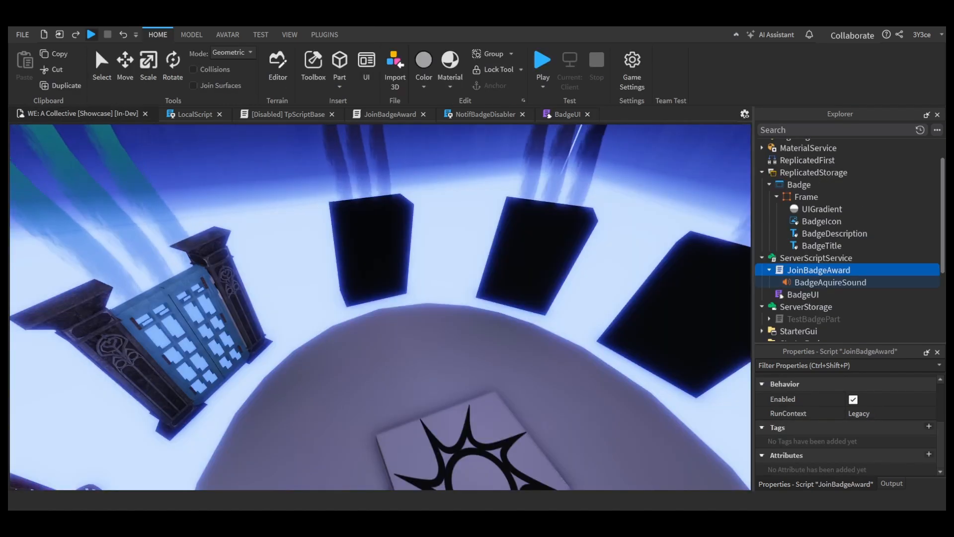
Step: Playtest the showcase to check the badge notification and the output, and stop the test
key("F5")
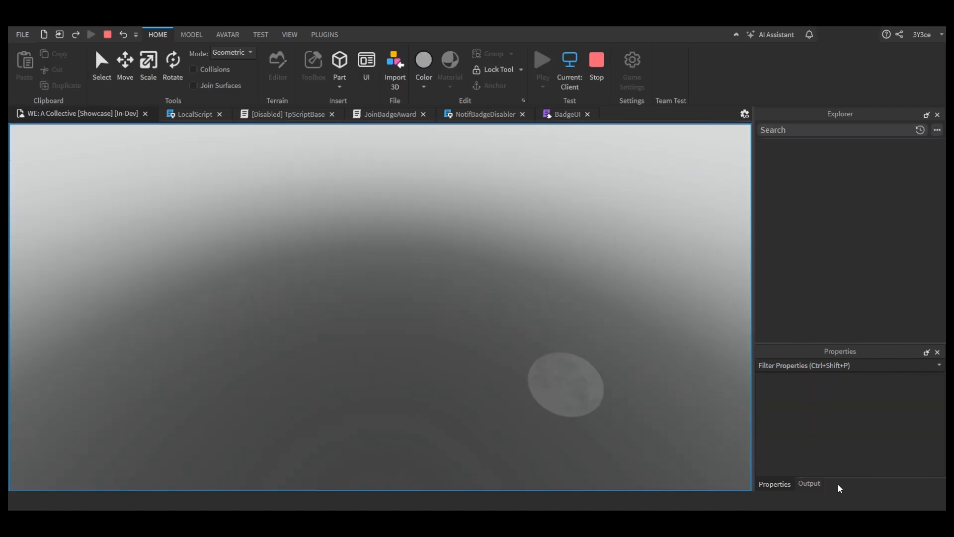
left_click(810, 484)
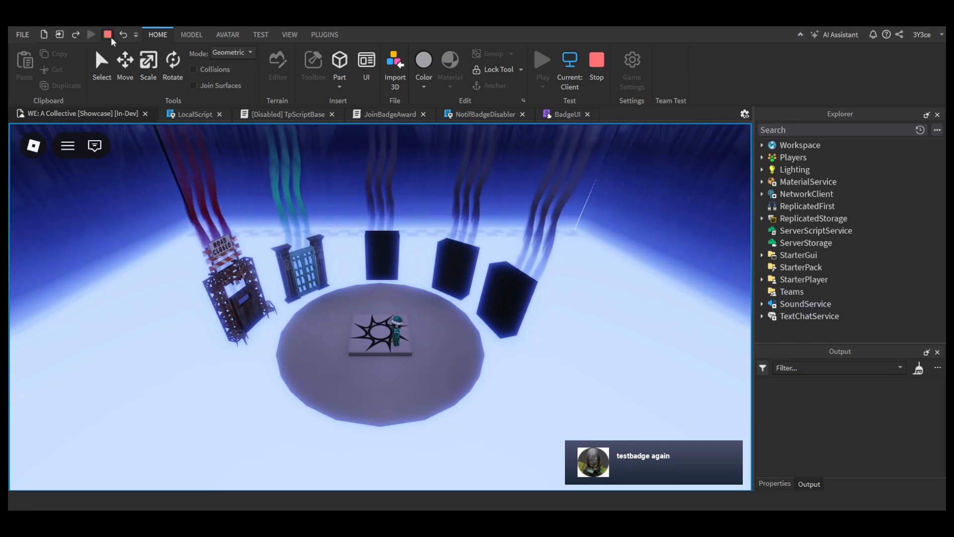
left_click(107, 35)
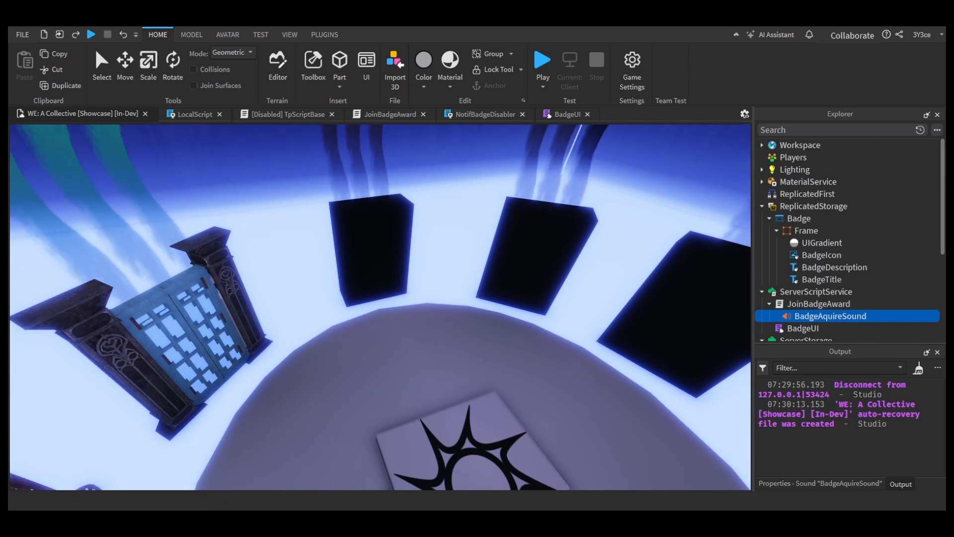
Step: Review the badge and teleport scripts, the sound:Play() call in JoinBadgeAward and the BadgeAquireSound properties
left_click(567, 115)
left_click(391, 115)
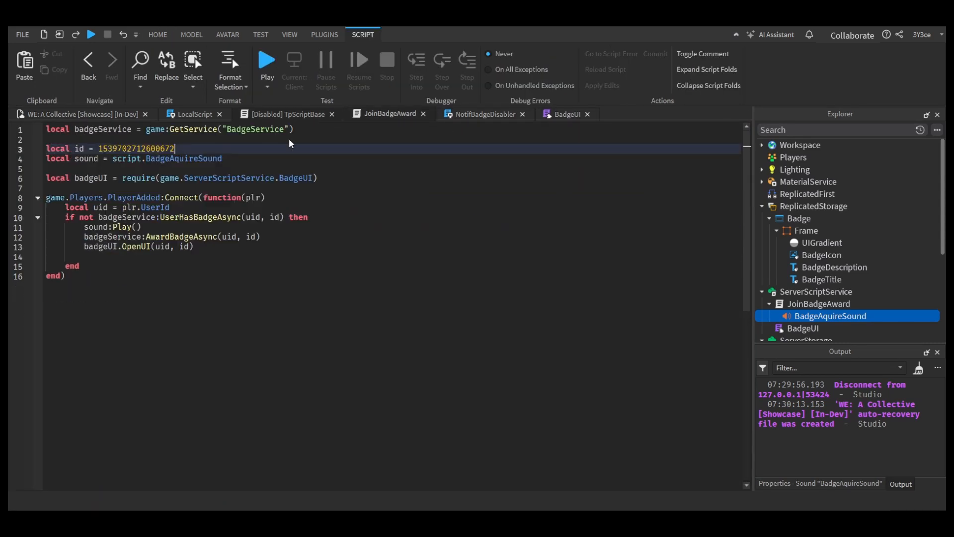
left_click(288, 114)
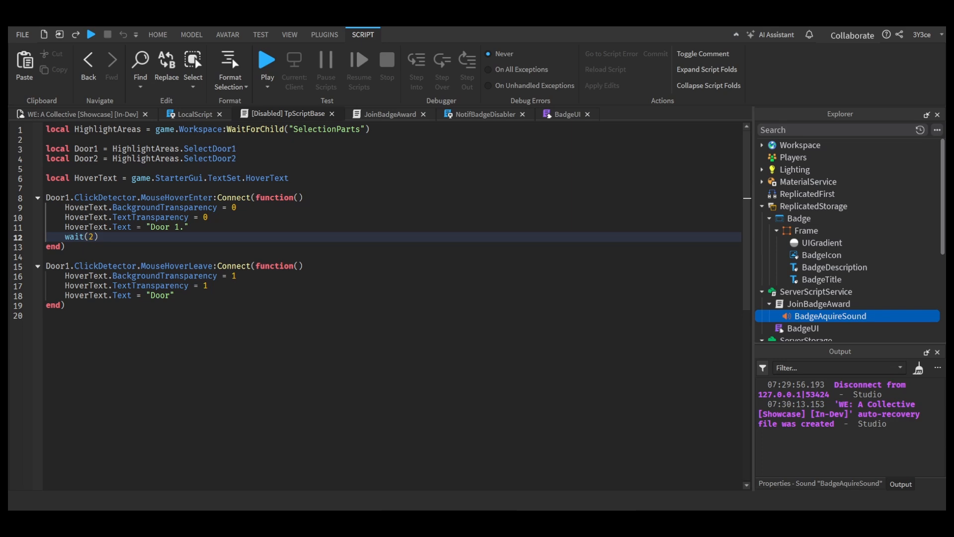
left_click(83, 114)
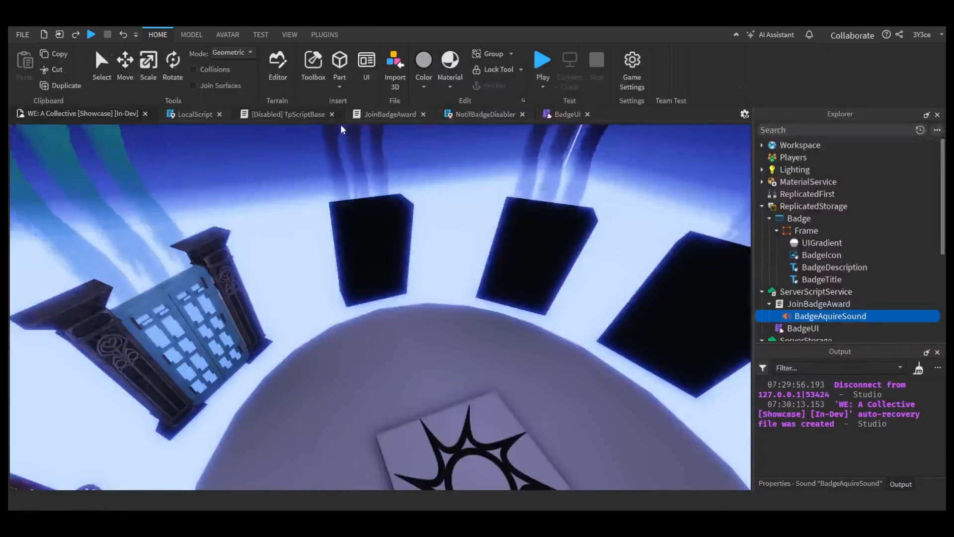
left_click(485, 114)
left_click(821, 483)
scroll(883, 459, "down", 2)
left_click(397, 115)
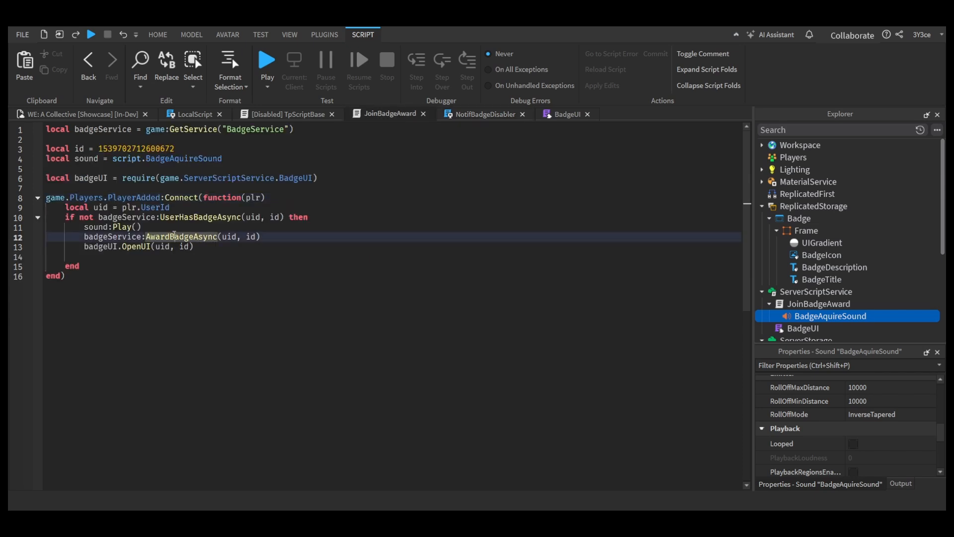
left_click(204, 256)
double_click(122, 227)
scroll(845, 428, "up", 5)
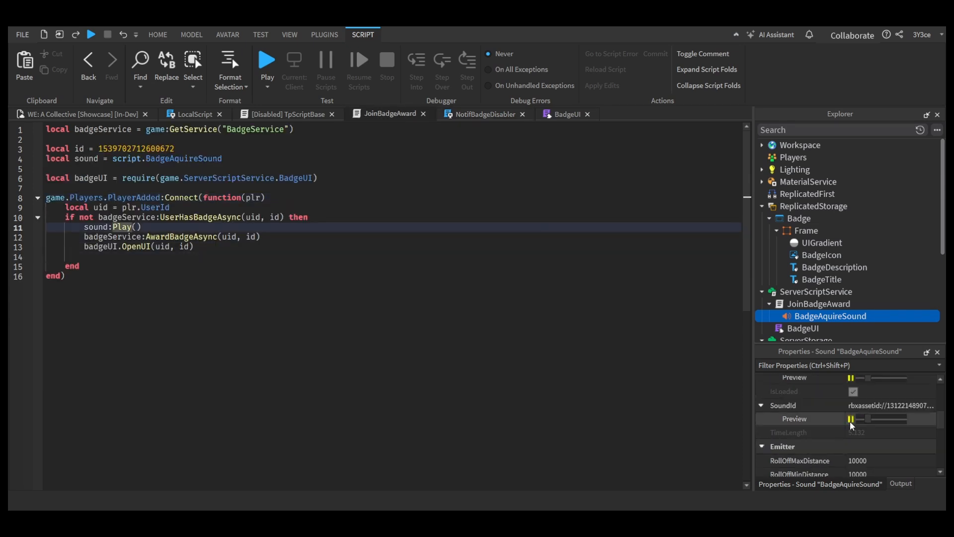
Step: Move BadgeAquireSound into the Workspace and set the sound variable in JoinBadgeAward to game.Workspace.BadgeAquireSound
left_click_drag(787, 150, 792, 146)
left_click(239, 298)
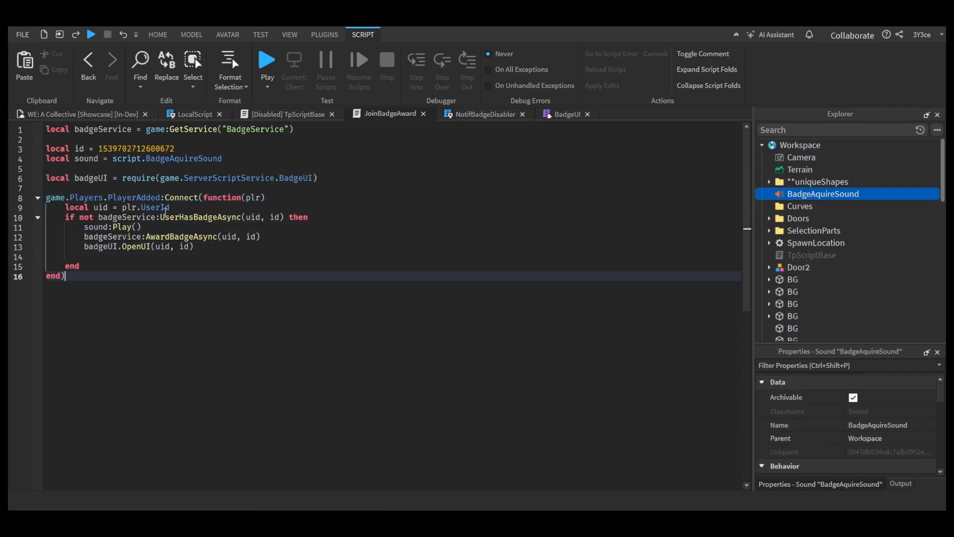
left_click_drag(113, 159, 222, 158)
type("game.Workspace.ba")
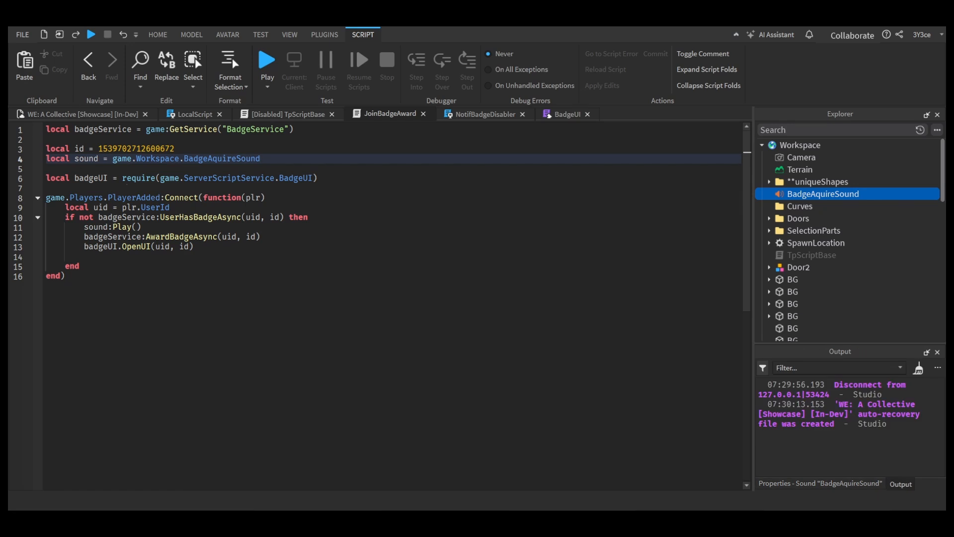
Step: Playtest the showcase again to check the badge notification, close the RopeMaster plugin, and stop the test
left_click(93, 114)
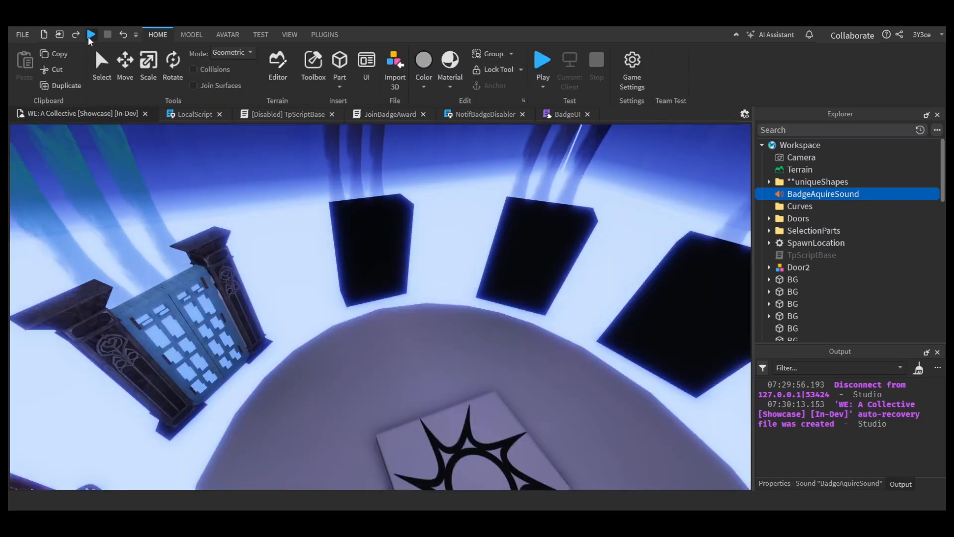
left_click(91, 34)
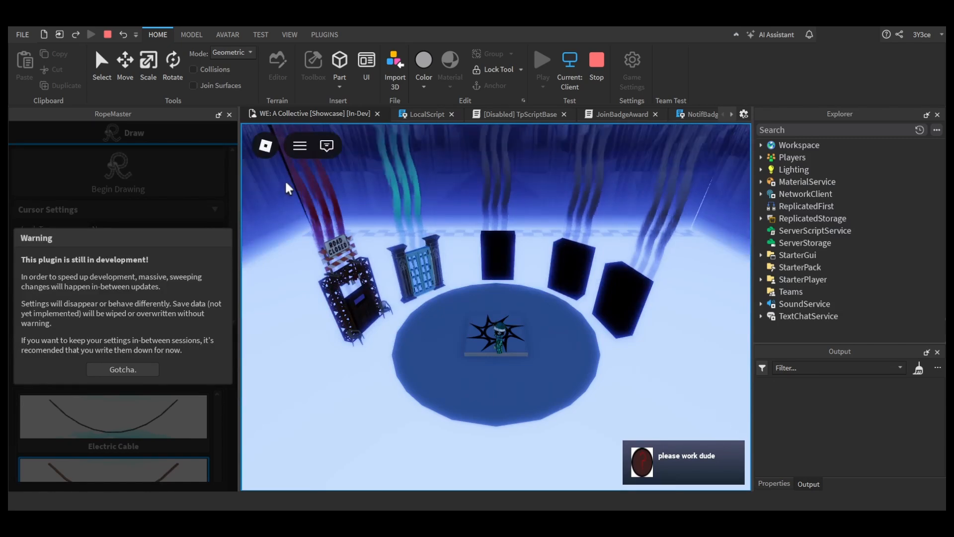
left_click(229, 116)
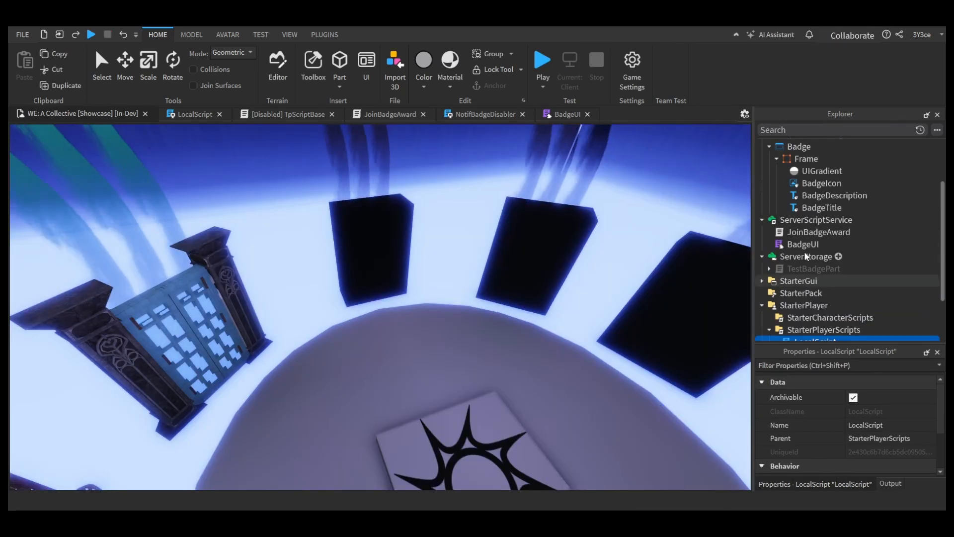
Step: Add a camera named Door1Cam to the Workspace for the description window's ViewportFrame
scroll(807, 252, "up", 1)
left_click(802, 196)
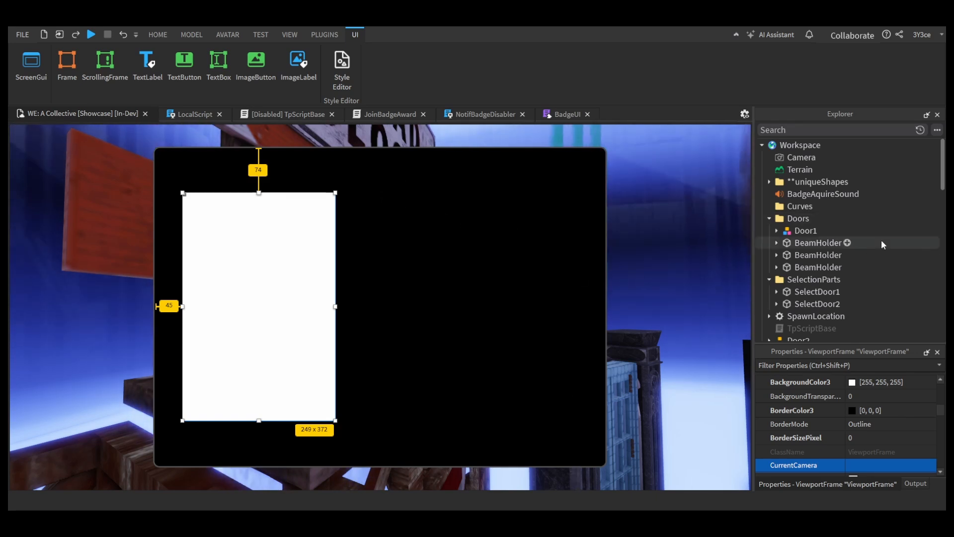
scroll(880, 243, "down", 15)
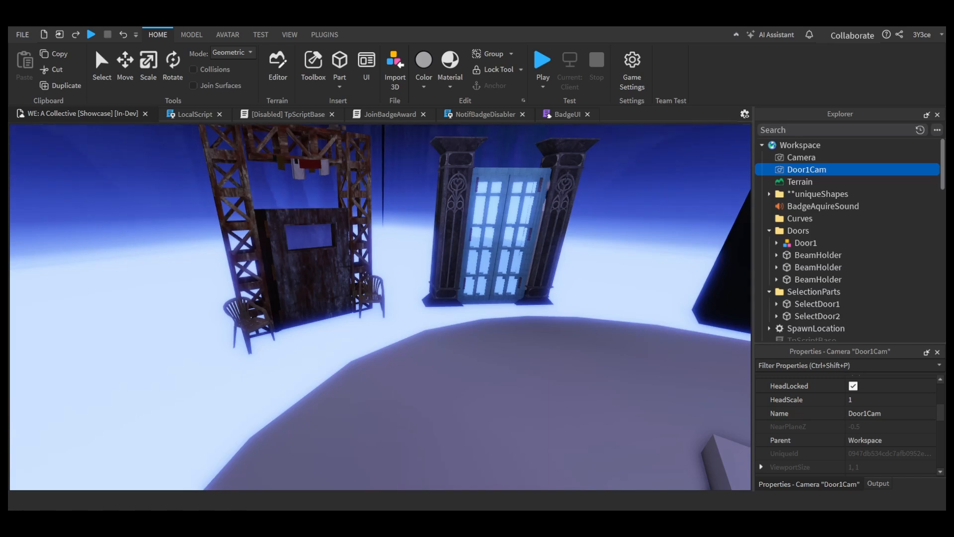
Step: Duplicate the Door1 model, move the copy away from the hub with the F3X building tools, and rename it Door1VP
left_click(325, 34)
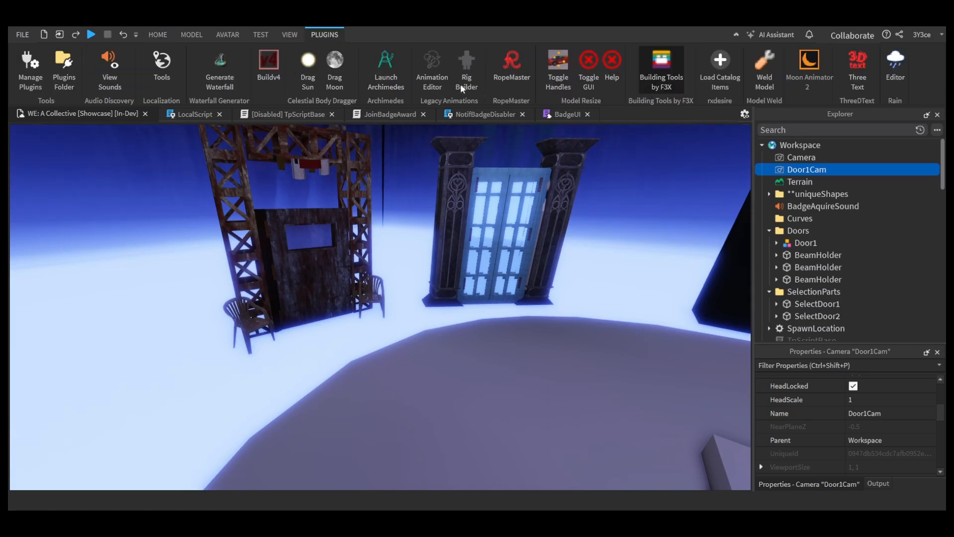
left_click(641, 80)
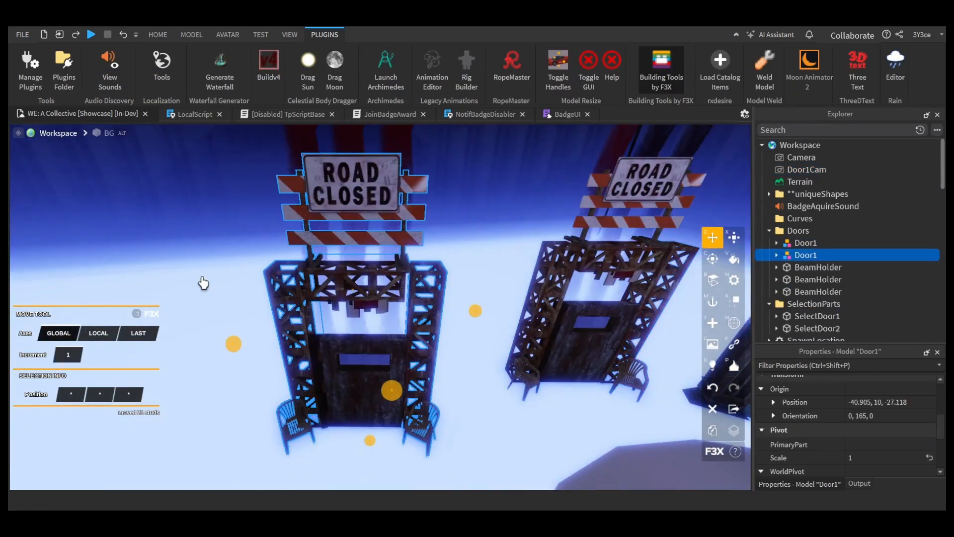
left_click_drag(366, 323, 447, 315)
double_click(815, 255)
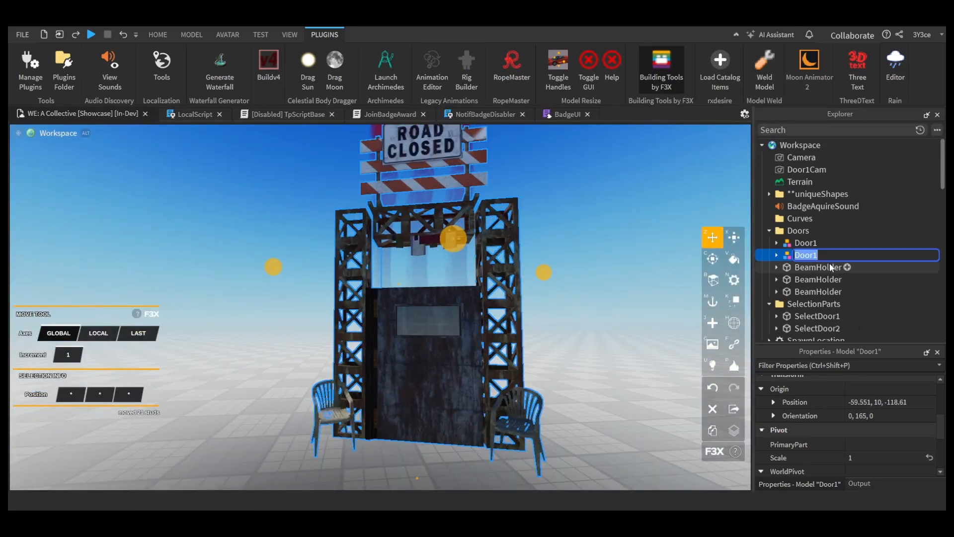
type("VP")
key("Return")
Step: Try to place both Door1Cam and the Door1VP model inside the DescriptionGui's ViewportFrame
left_click(776, 255)
left_click(776, 220)
left_click(807, 169, "ctrl")
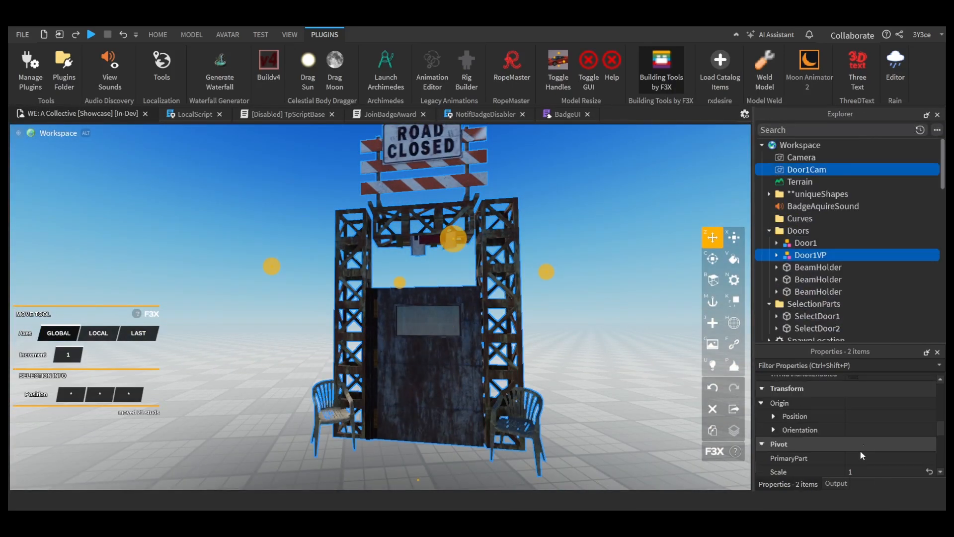
scroll(863, 449, "up", 3)
left_click(880, 442)
scroll(911, 221, "down", 4)
scroll(912, 223, "down", 10)
left_click(825, 201)
Step: Enable the DescriptionGui and try Door1Cam as the ViewportFrame's current camera
left_click(815, 153)
left_click(854, 425)
left_click(826, 201)
scroll(826, 201, "up", 2)
right_click_drag(646, 378, 614, 499)
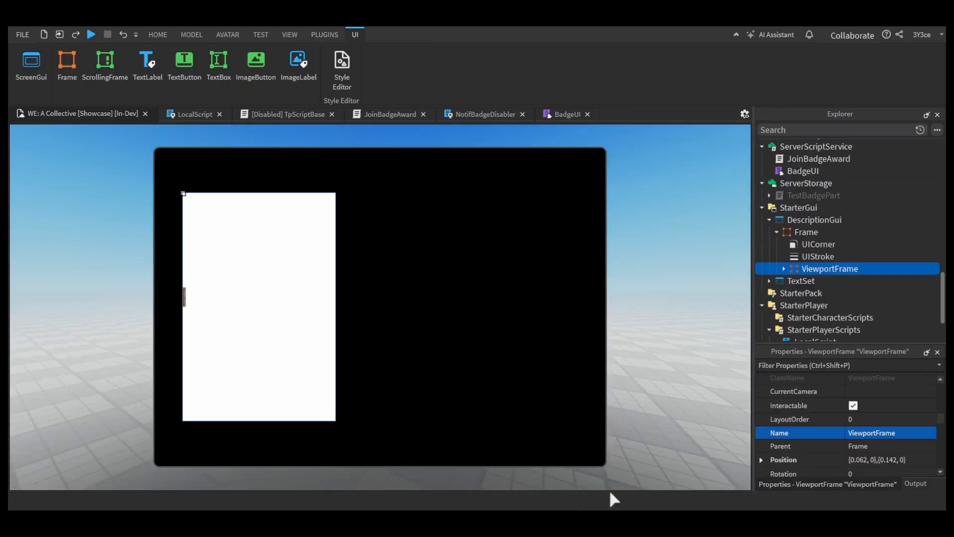
left_click(784, 269)
left_click(814, 283)
left_click(817, 269)
scroll(867, 433, "up", 2)
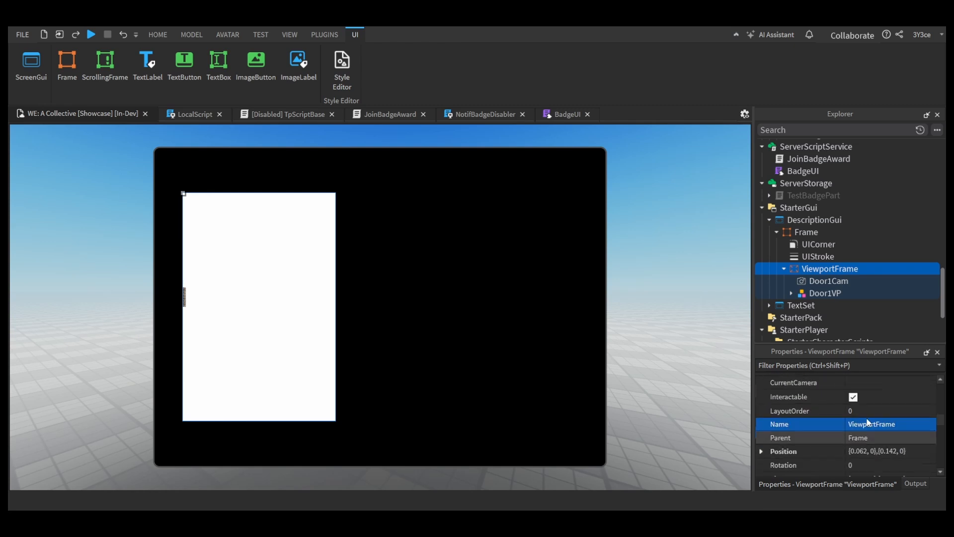
left_click(866, 383)
left_click(818, 282)
Step: Disable the DescriptionGui and return the Door1VP model to the Doors folder
left_click(824, 292)
scroll(840, 244, "up", 5)
left_click(791, 259)
left_click(762, 245)
scroll(800, 254, "down", 1)
left_click(815, 296)
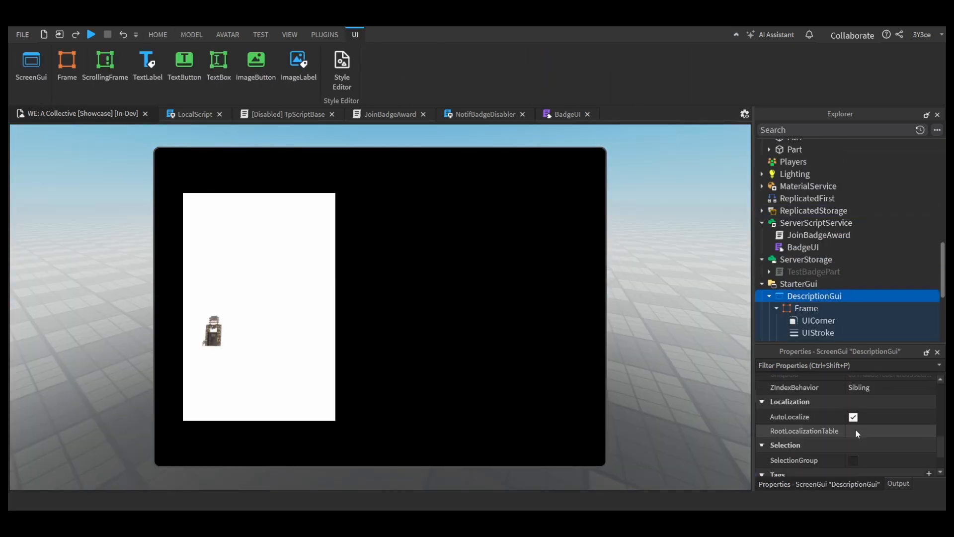
scroll(856, 432, "up", 3)
left_click(853, 414)
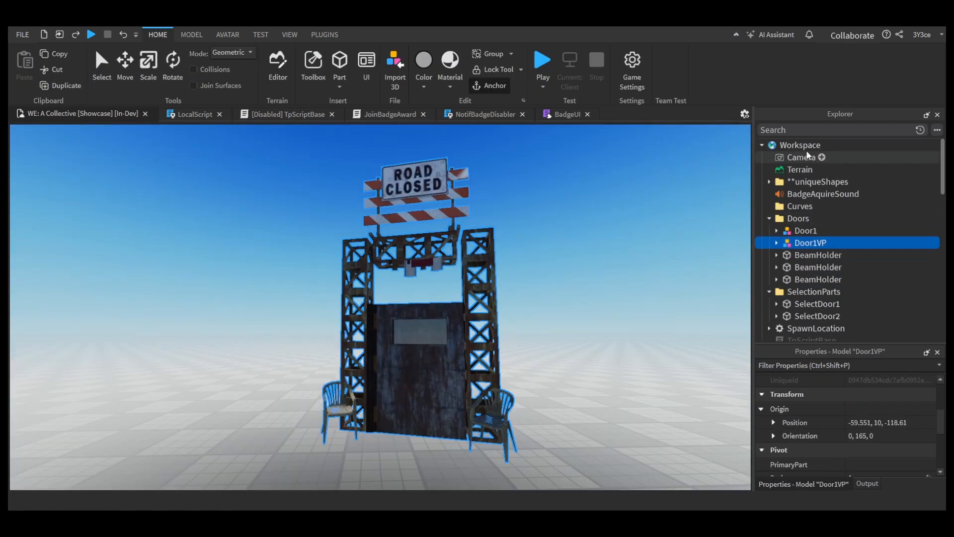
Step: Add a new camera to the Workspace facing the copied door and name it Door1VPCam
key("F2")
type("Door1VPCam")
key("Return")
Step: Set the parent of Door1VPCam and the Door1VP model to the DescriptionGui's ViewportFrame
left_click(856, 462)
scroll(845, 239, "down", 1)
left_click(840, 220, "ctrl")
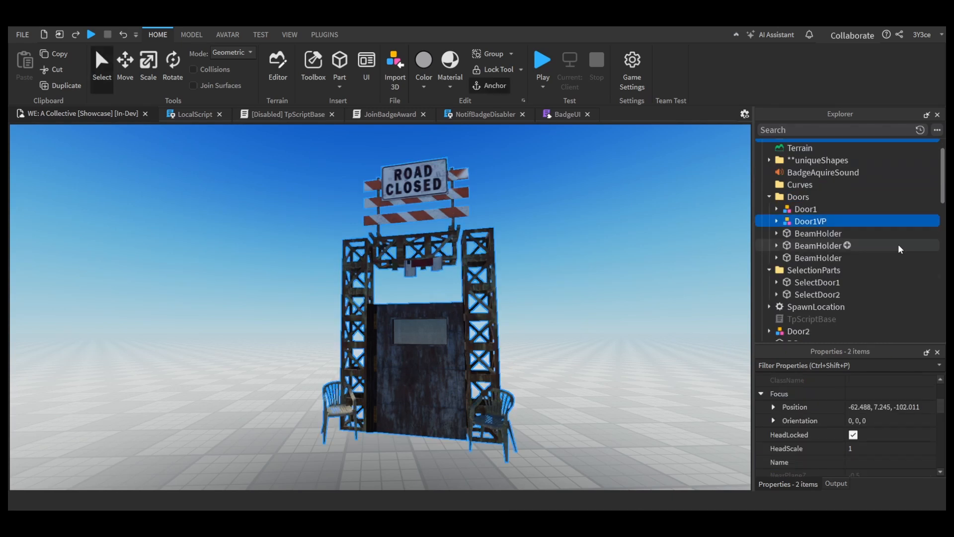
scroll(868, 423, "down", 3)
left_click(866, 382)
left_click_drag(943, 184, 944, 338)
left_click(830, 247)
mouse_move(641, 298)
right_mouse_down()
mouse_move(641, 324)
mouse_move(641, 293)
right_mouse_up()
Step: Set the ViewportFrame's current camera to Door1VPCam
scroll(840, 268, "down", 2)
left_click(832, 279)
scroll(864, 422, "down", 4)
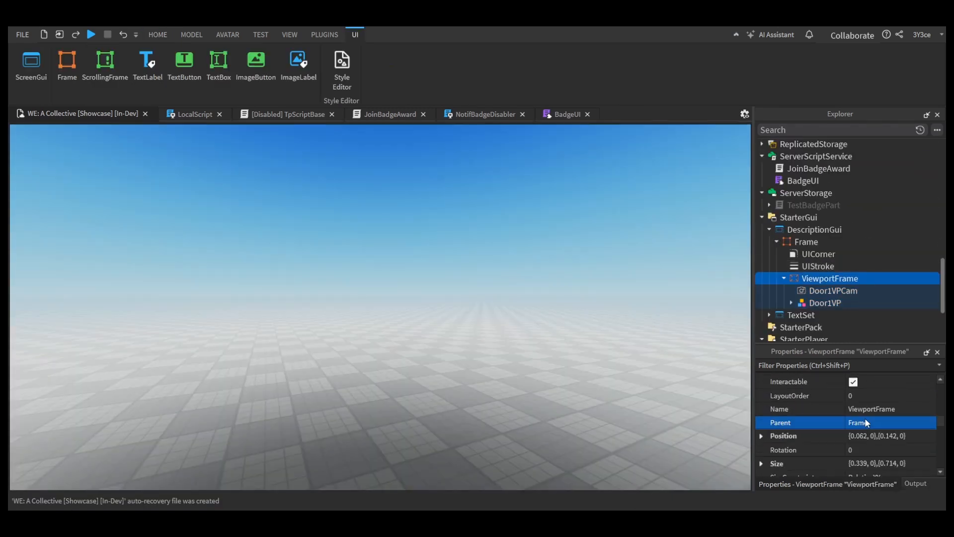
left_click(872, 410)
scroll(890, 423, "up", 4)
left_click(878, 417)
scroll(855, 427, "down", 7)
scroll(835, 437, "up", 10)
left_click(865, 424)
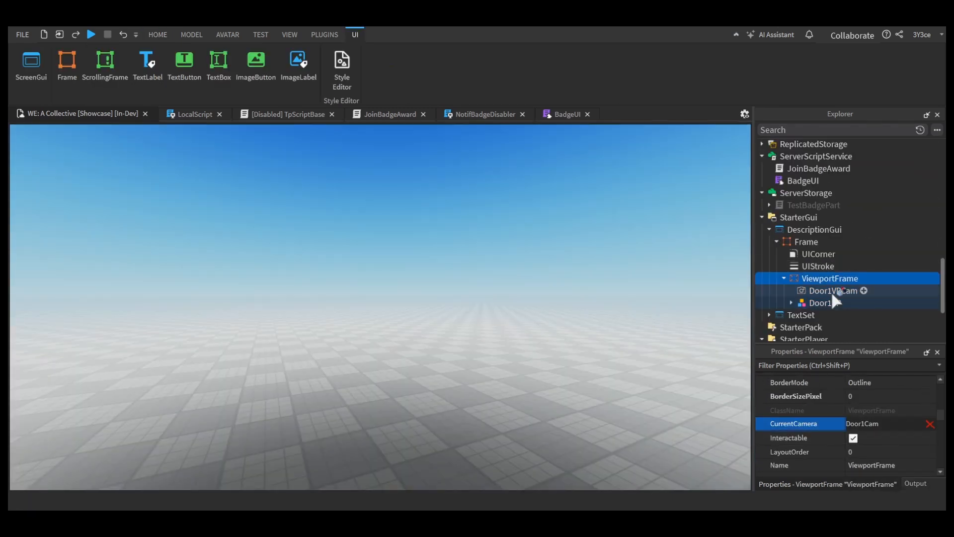
left_click(832, 291)
Step: Enable the DescriptionGui and look through the ViewportFrame's properties
left_click(815, 230)
left_click(854, 382)
right_click_drag(686, 373, 686, 390)
left_click(830, 278)
scroll(879, 443, "down", 5)
left_click(879, 440)
scroll(879, 437, "down", 2)
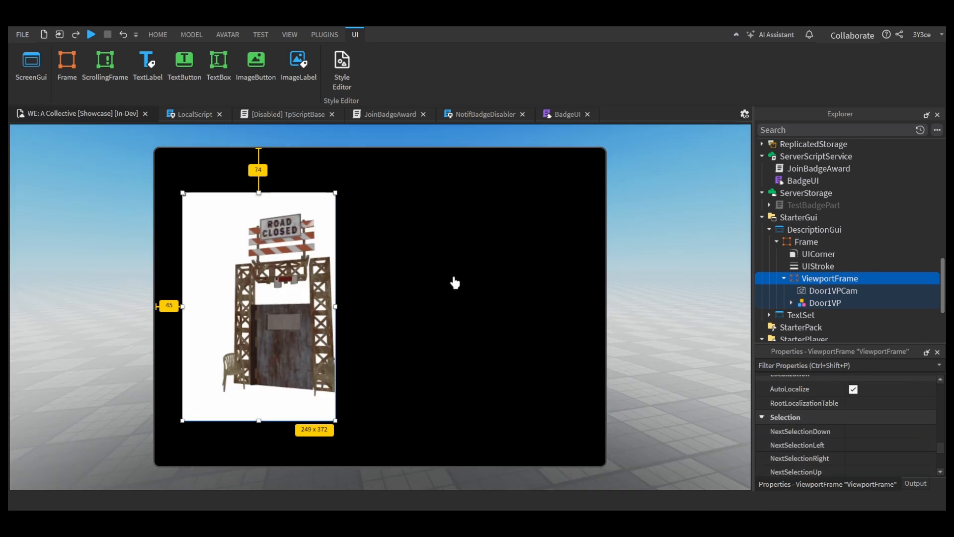
Step: Undo moving Door1VPCam and the Door1VP model into the ViewportFrame
left_click(454, 281)
left_click(321, 306)
left_click(453, 304)
left_click(832, 279)
left_click(835, 291)
key("ctrl+z")
key("ctrl+z")
key("ctrl+z")
key("ctrl+z")
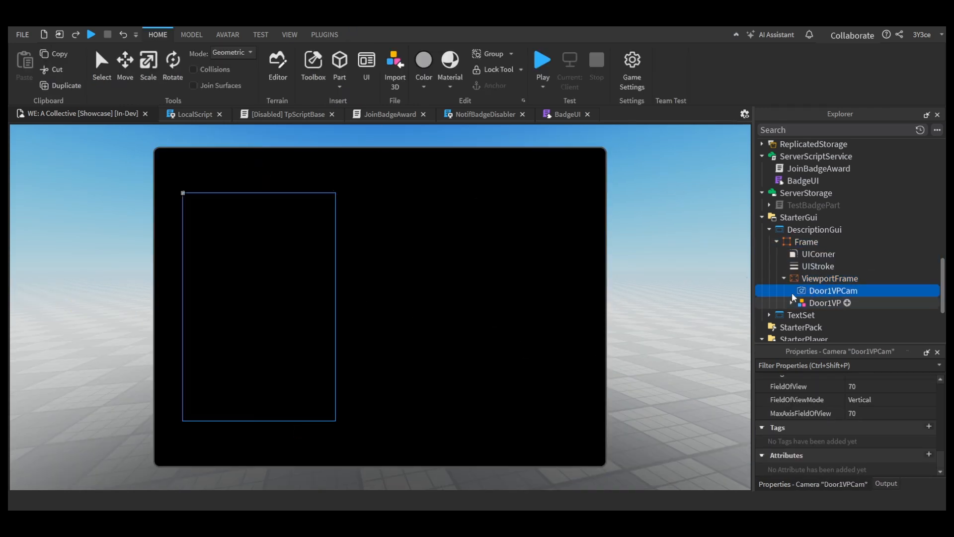
Step: Delete the old Door1VPCam from the Workspace
scroll(800, 249, "up", 10)
left_click(802, 218)
left_click(811, 170)
key("Delete")
Step: Turn on the View Selector for the 3D viewport
left_click(324, 34)
left_click(290, 35)
left_click(223, 71)
Step: Frame the whole door from a low angle, duplicate the Workspace camera and name the copy Door1VPCam
right_click_drag(600, 256, 591, 256)
scroll(598, 261, "up", 5)
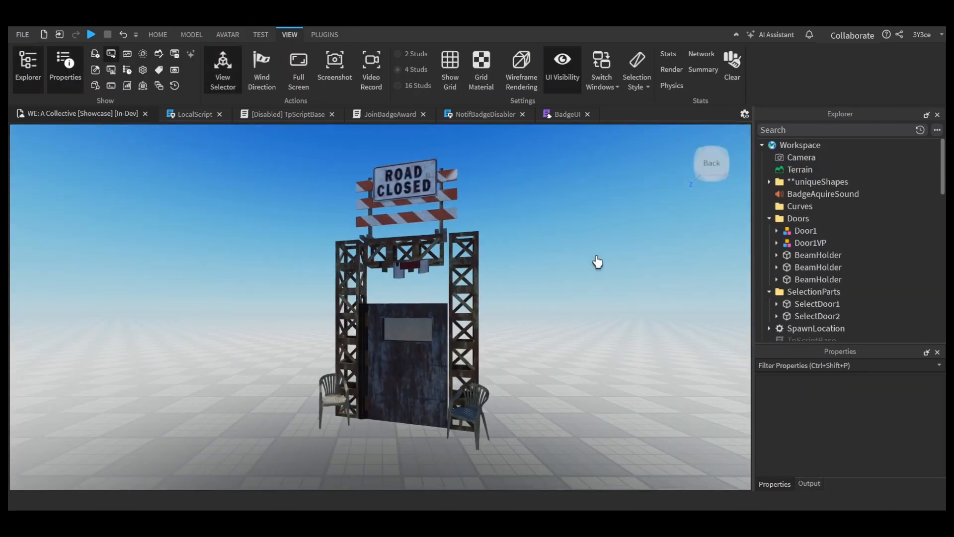
right_click_drag(562, 368, 565, 348)
key("d")
left_click(805, 158)
key("d")
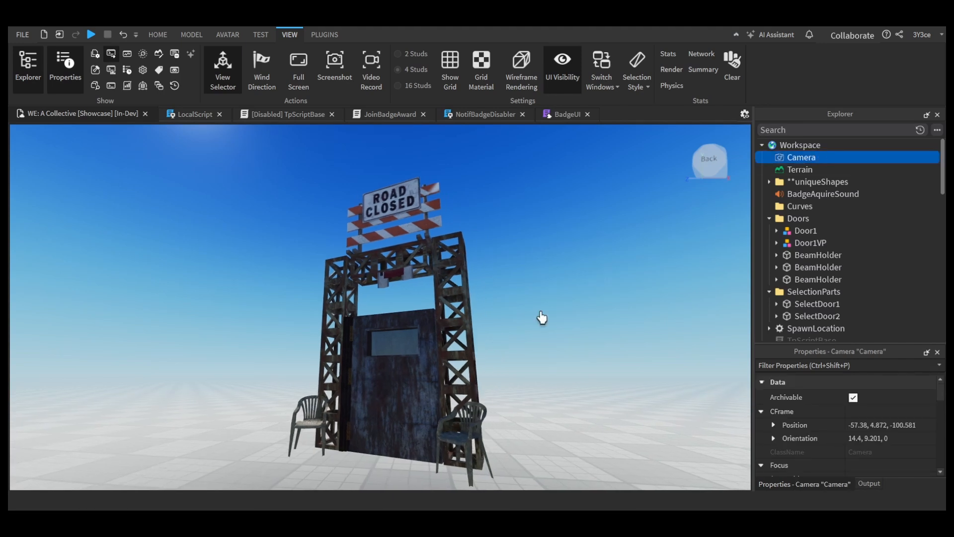
key("ctrl+d")
key("F2")
type("Door1VPCam")
Step: Move Door1VPCam and the Door1VP model from the Workspace into the DescriptionGui's ViewportFrame
left_click(158, 35)
left_click(811, 255, "ctrl")
key("ctrl+x")
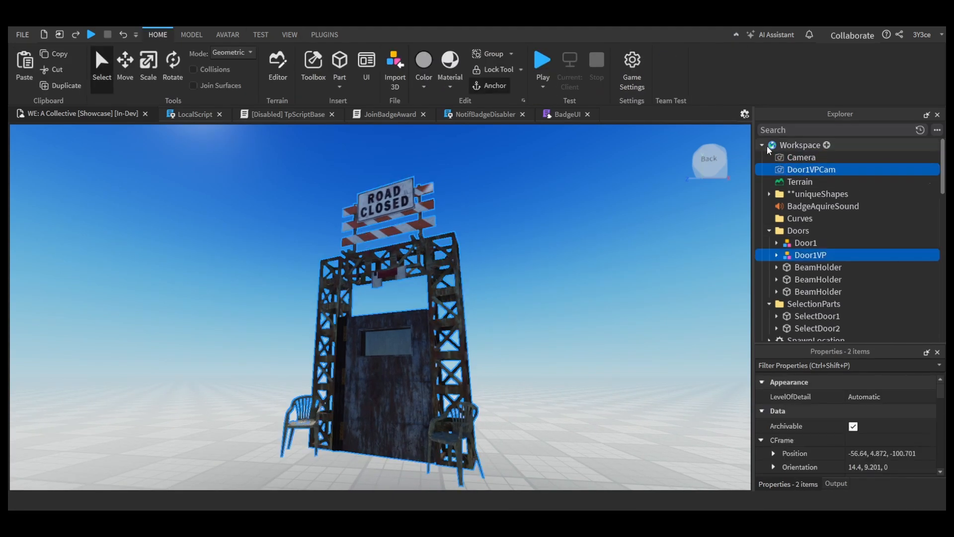
left_click(762, 146)
scroll(795, 199, "down", 5)
left_click(807, 205)
key("ctrl+shift+v")
Step: Enable the DescriptionGui and set the ViewportFrame's CurrentCamera to the new Door1VPCam
left_click(815, 156)
left_click(854, 434)
left_click(833, 217)
left_click(829, 204)
left_click(874, 455)
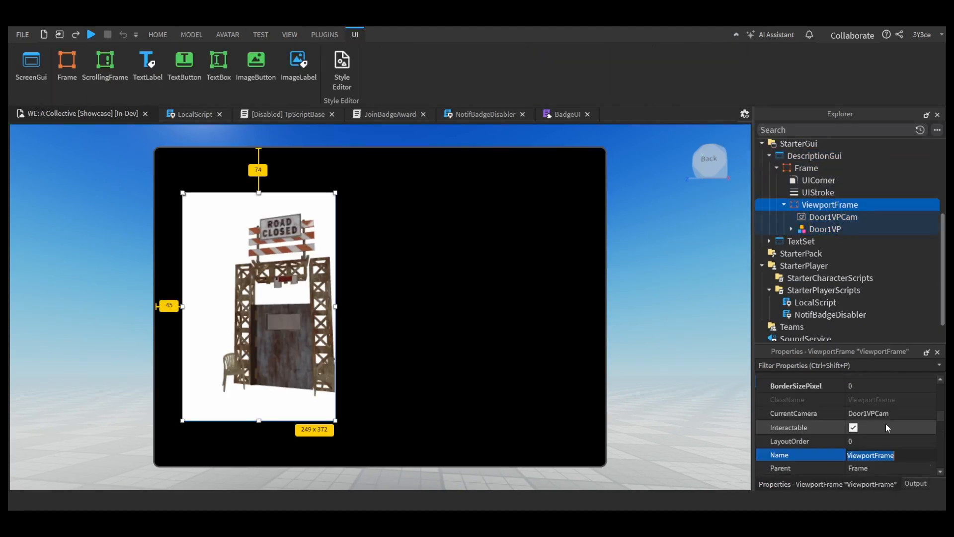
left_click(874, 413)
left_click(835, 217)
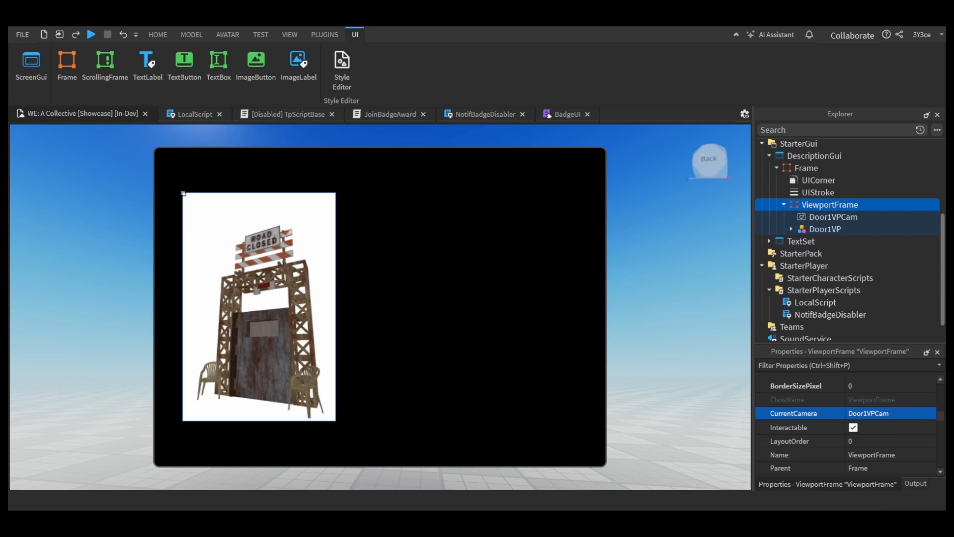
Step: Add a WorldModel to the ViewportFrame and move Door1VP into it
left_click(864, 205)
left_click(831, 257)
left_click_drag(826, 241, 831, 230)
Step: Add a Script to the WorldModel and replace its contents with the copied part rotation script
left_click(855, 241)
left_click(823, 293)
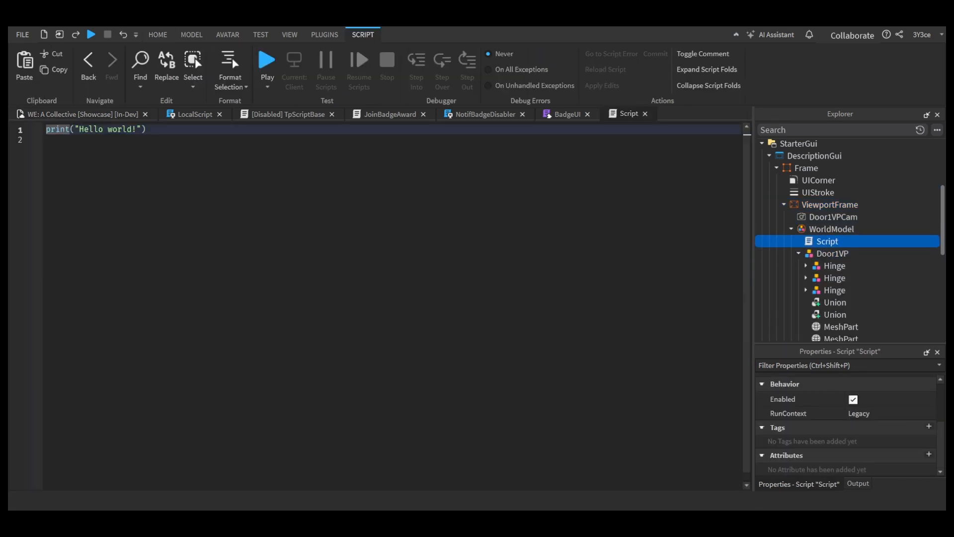
key("ctrl+a")
key("ctrl+v")
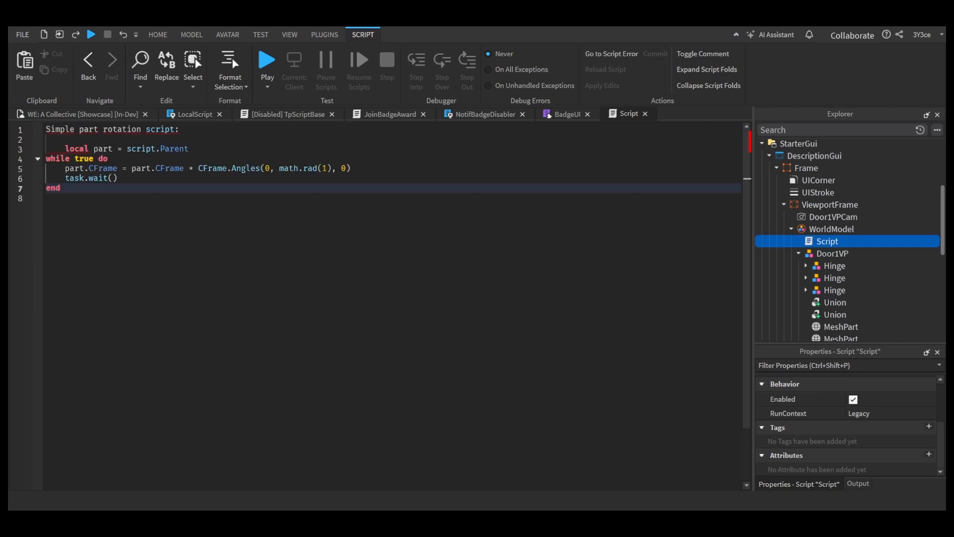
Step: Rename the script's part variable to model and have it reference Door1VP through script.Parent:WaitForChild("Door1VP")
double_click(103, 149)
type("model")
left_click(211, 148)
type(".Door1VP")
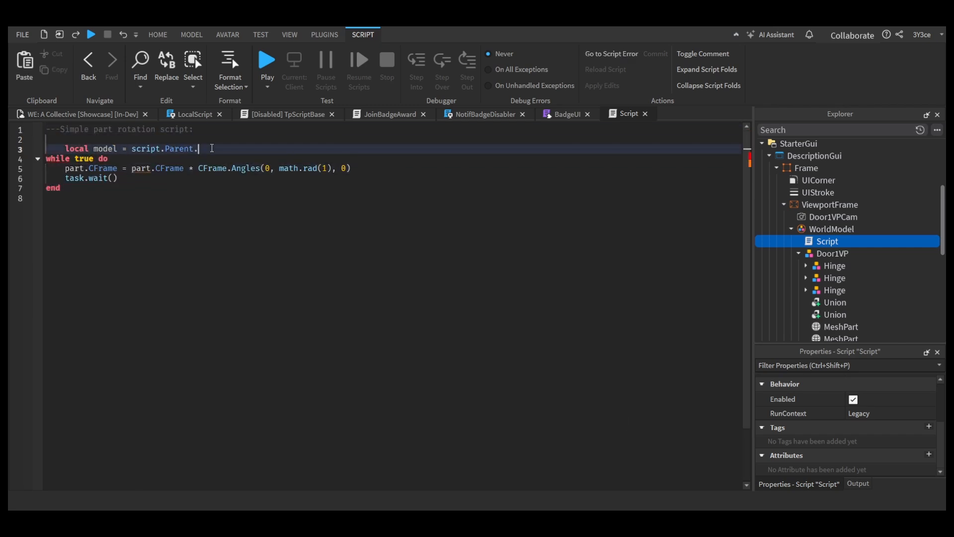
double_click(142, 170)
type("model.")
double_click(215, 148)
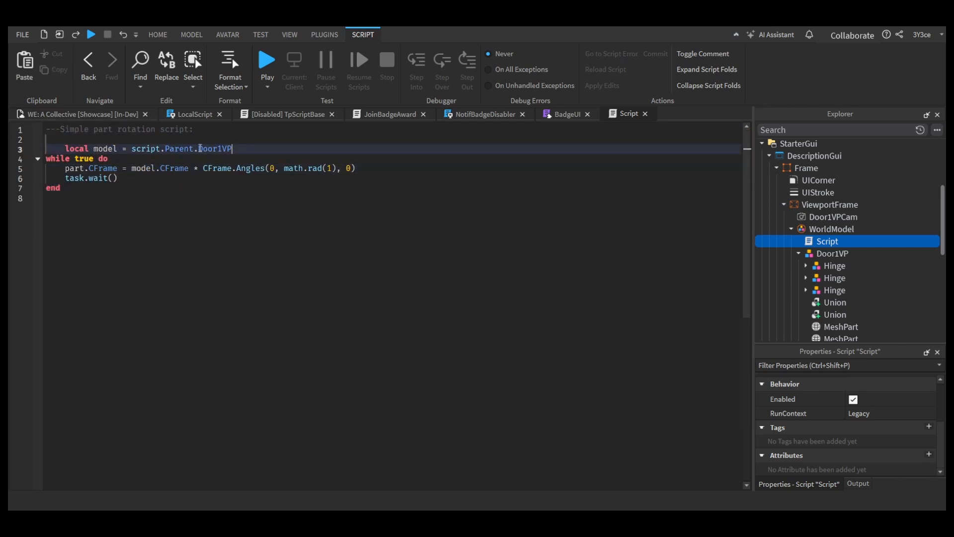
type("WaitForChild(\"")
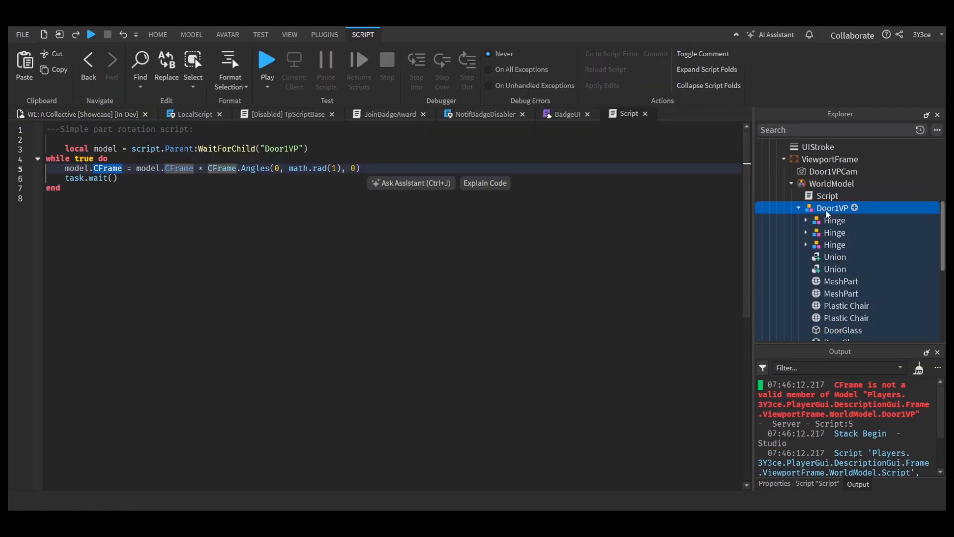
Step: Examine the rotation script's error in the output and the pivot properties of the Door1VP model
left_click(800, 483)
scroll(858, 437, "down", 3)
scroll(872, 437, "up", 1)
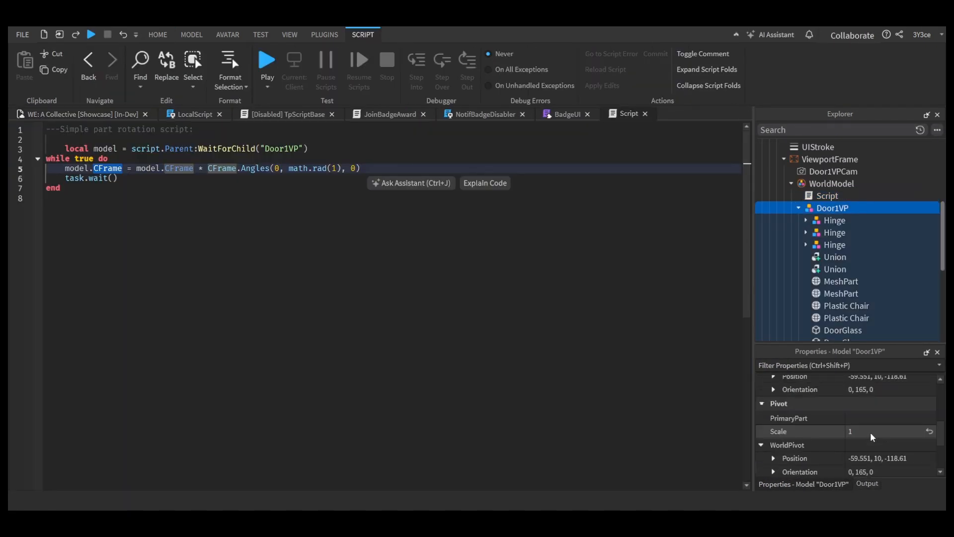
scroll(871, 437, "down", 1)
scroll(878, 435, "up", 3)
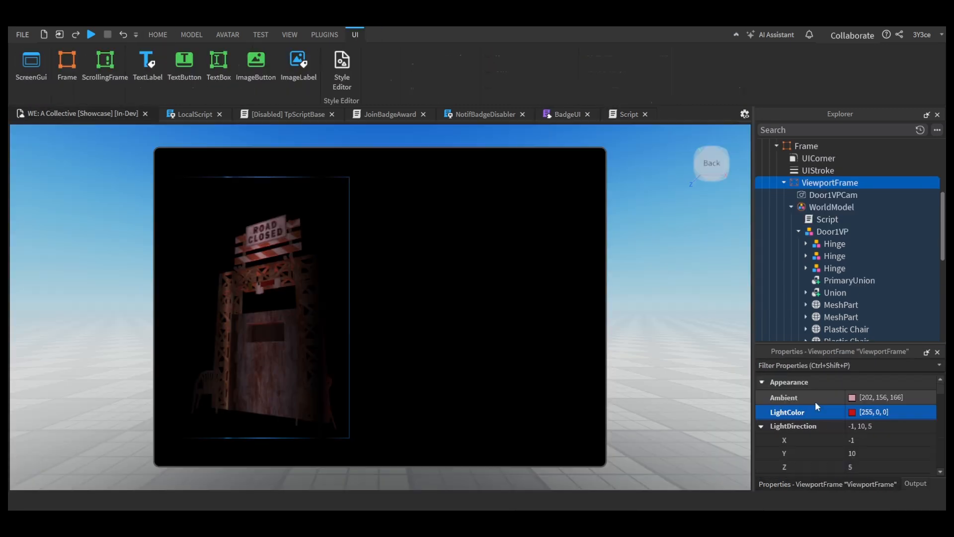
left_click(861, 452)
scroll(867, 445, "down", 5)
scroll(870, 435, "down", 8)
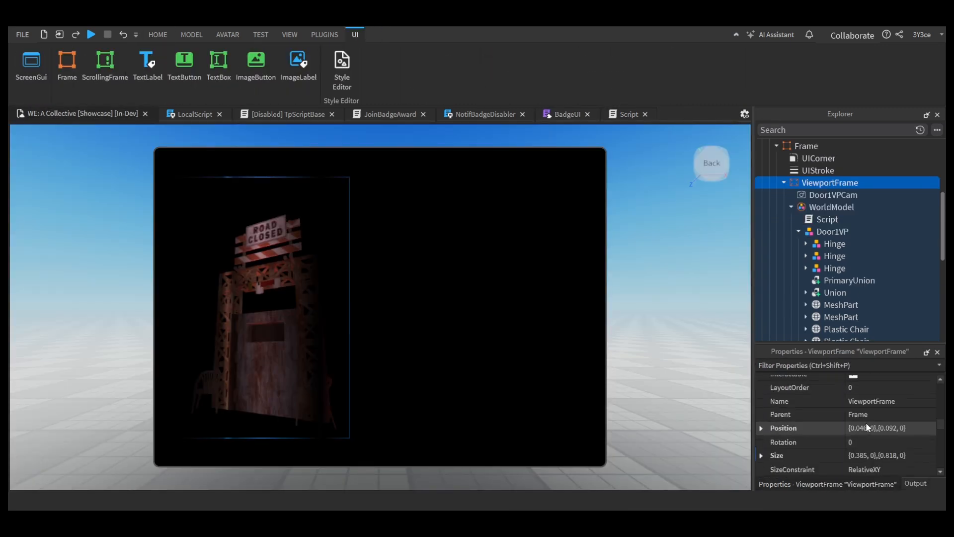
scroll(866, 428, "up", 10)
Step: Add a TextLabel of about 241 by 37 pixels above the door preview and name it DoorTitle
left_click(784, 183)
left_click(824, 166)
left_click(825, 164)
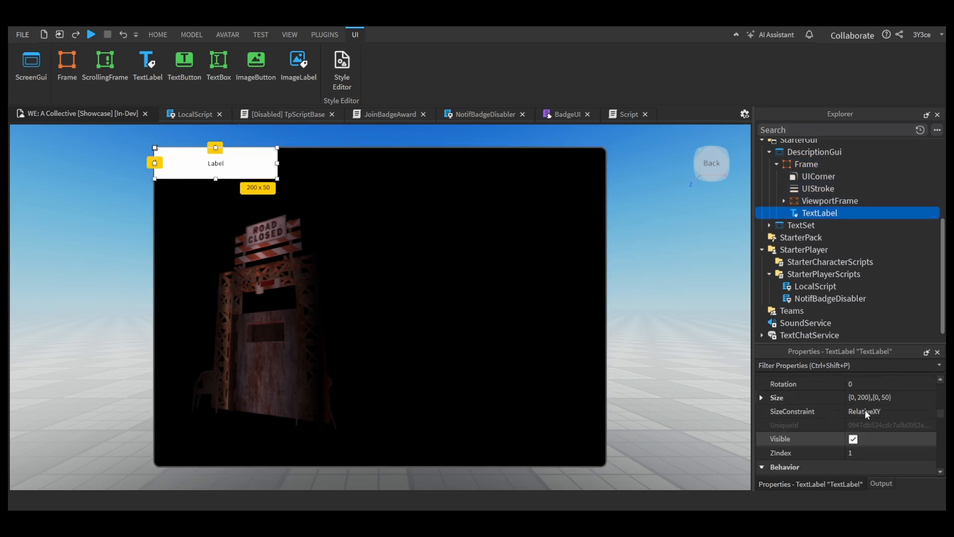
scroll(868, 432, "down", 5)
scroll(866, 432, "down", 3)
key("F2")
type("DoorTitle")
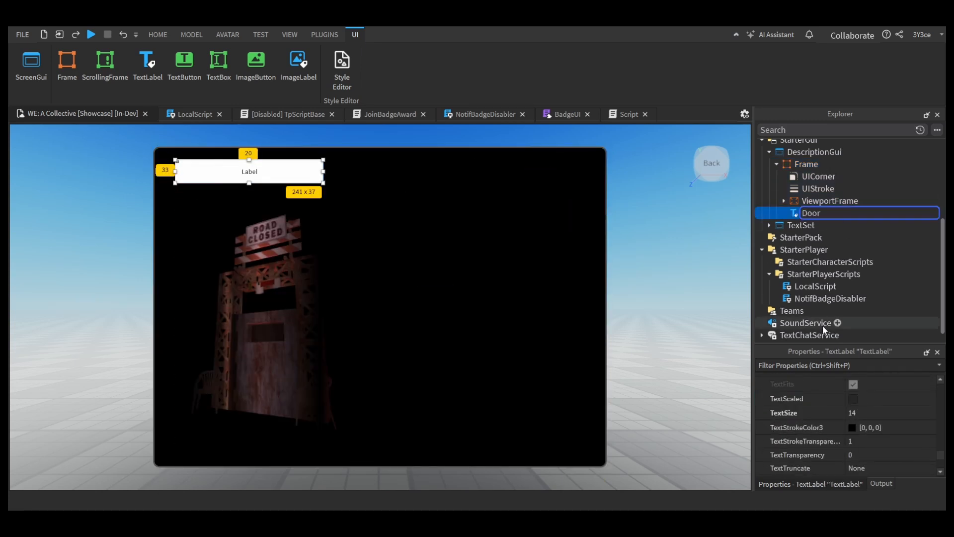
key("Return")
Step: Set DoorTitle's text to "DOOR 1: LIMBO" with red text in the Sarpanch font
scroll(853, 445, "up", 2)
left_click(852, 433)
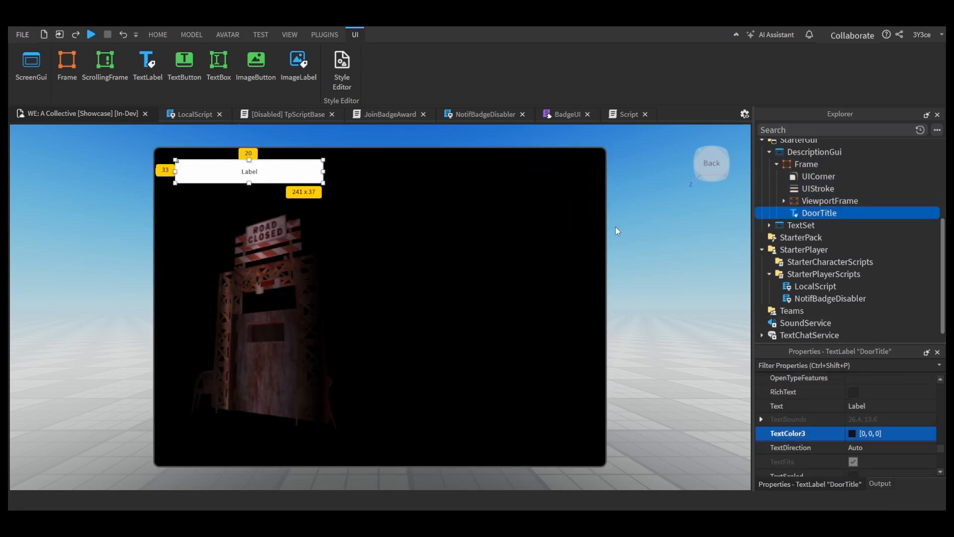
type("DOOR 1: LIMBO")
key("Return")
scroll(885, 446, "up", 4)
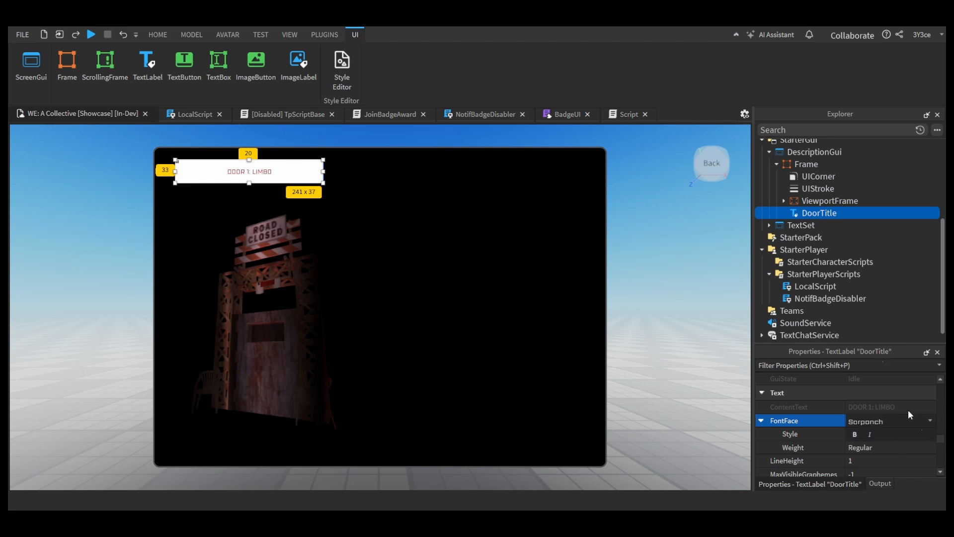
scroll(908, 409, "down", 5)
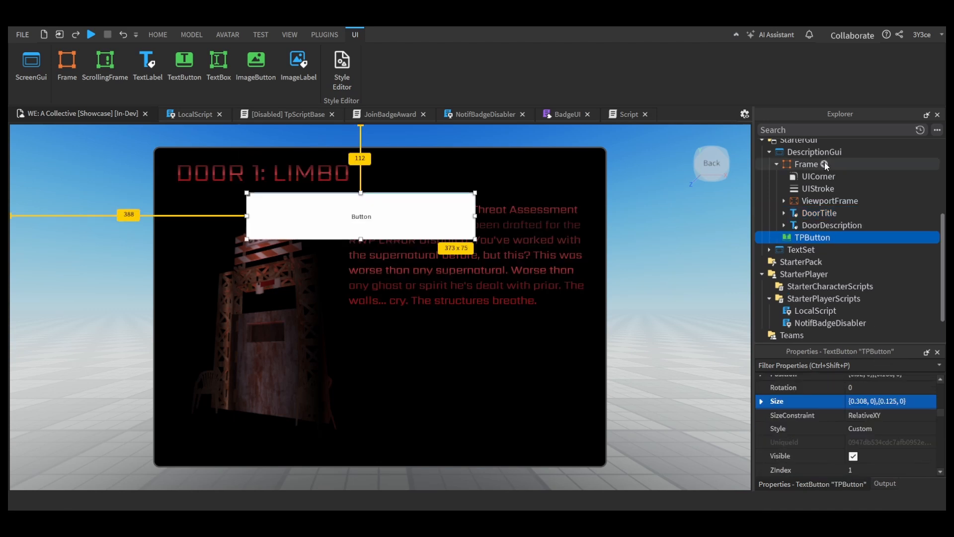
Step: Add a new frame inside the description Frame and name it ButtonsFrame
left_click(825, 162)
left_click(842, 267)
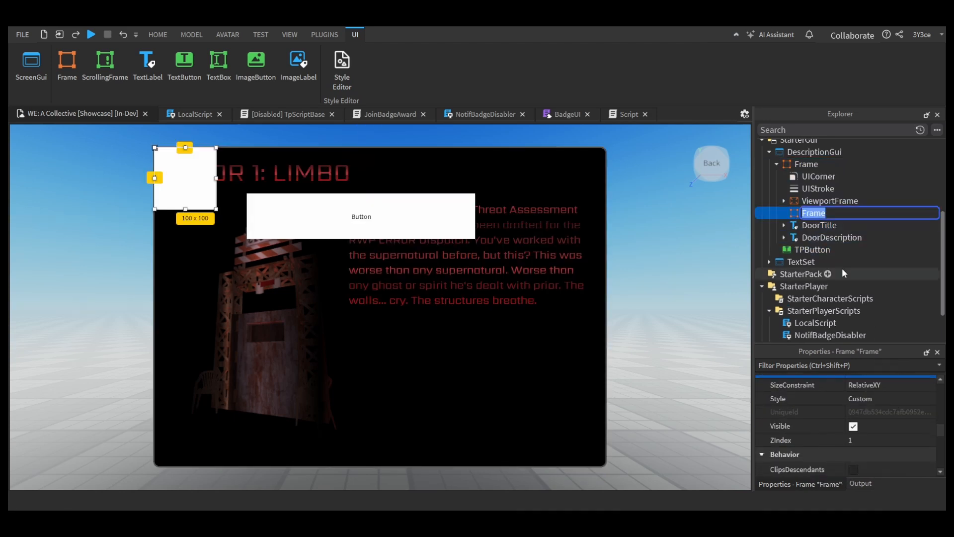
type("ButtonsFrame")
key("Return")
Step: Set ButtonsFrame's size to 1,0,1,0 and shrink it to a strip along the description window's lower edge
scroll(899, 425, "up", 2)
left_click(899, 424)
type("1,0,1,0")
key("Return")
left_click_drag(381, 147, 393, 437)
Step: Place TPButton inside ButtonsFrame alongside a UIListLayout
left_click(835, 263)
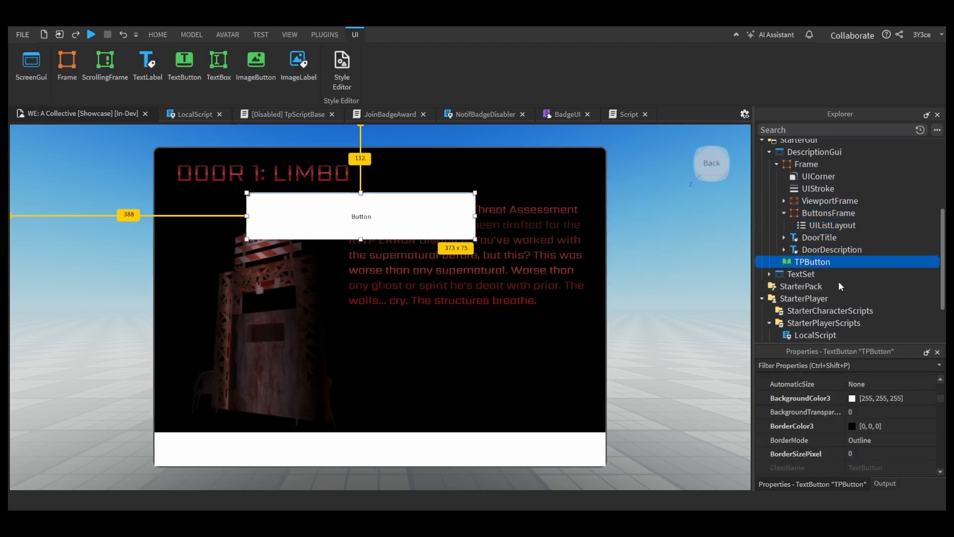
left_click_drag(828, 263, 829, 215)
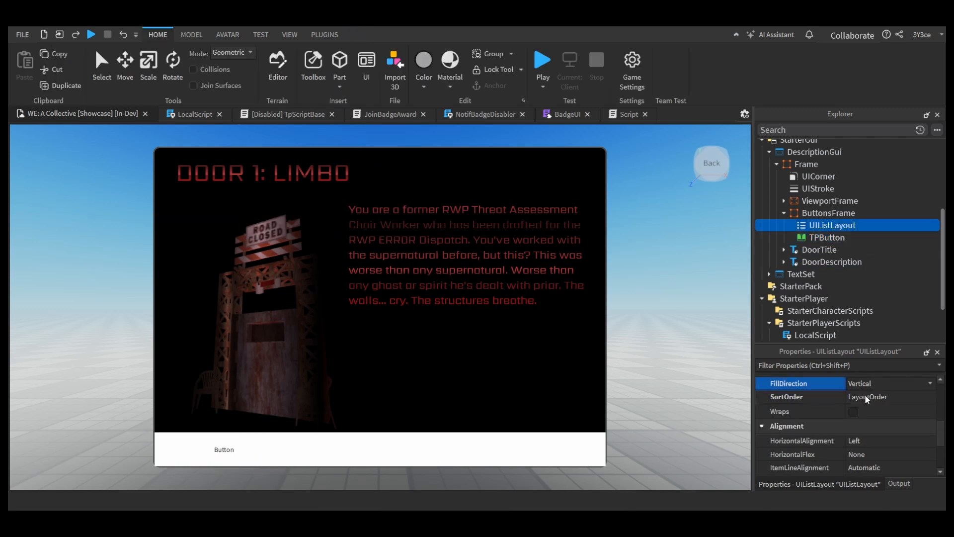
scroll(867, 403, "down", 2)
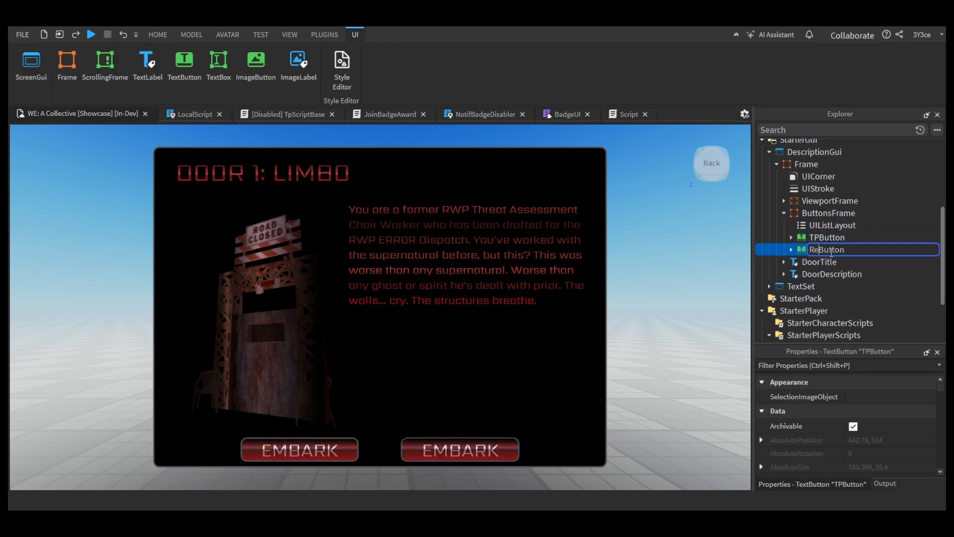
Step: Rename the duplicated TPButton as ReturnButton
type("turn")
key("Return")
scroll(890, 428, "down", 5)
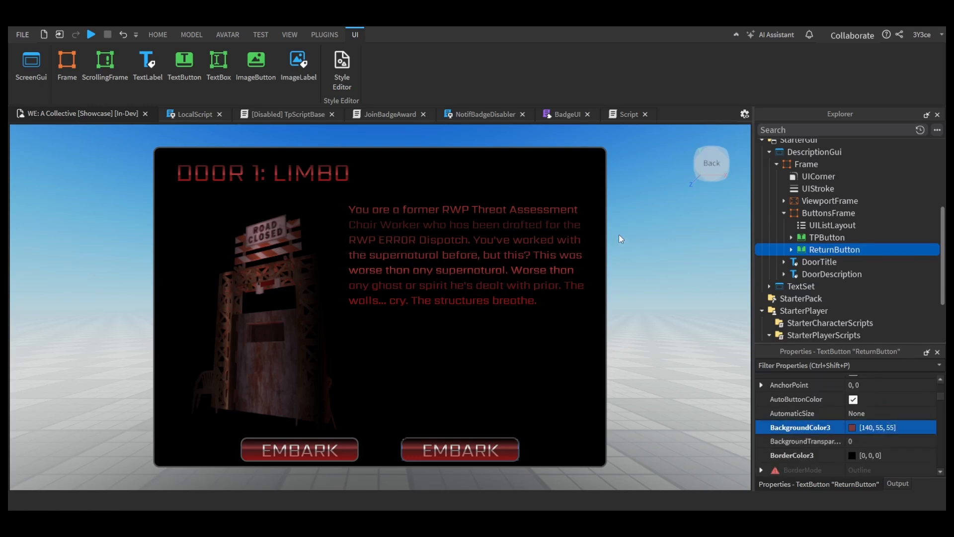
Step: Darken ReturnButton, set its text to "Return to Collective" and its text size to 23
scroll(891, 435, "down", 10)
left_click(887, 436)
left_click(870, 409)
type("Return to Collective")
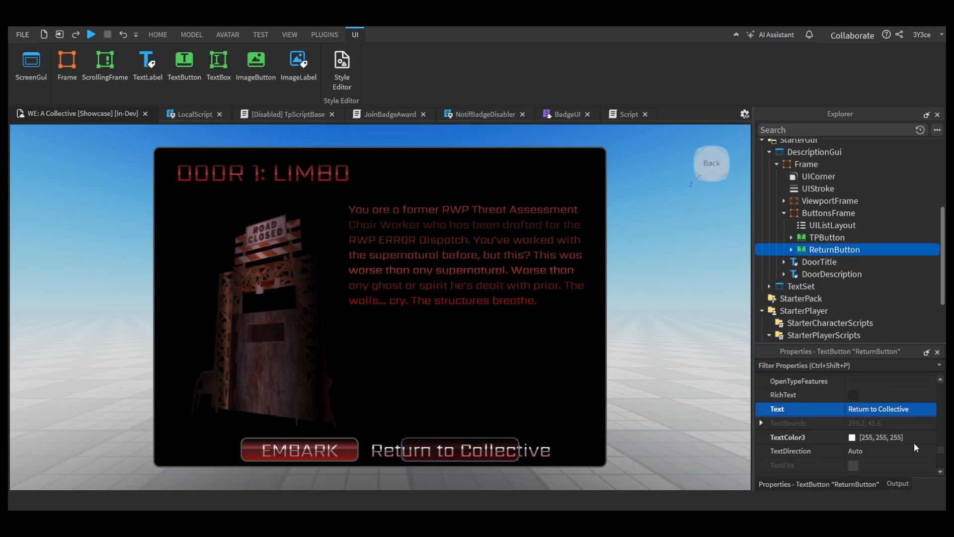
scroll(914, 448, "down", 2)
left_click(908, 421)
left_click_drag(908, 422, 899, 422)
Step: Duplicate ReturnButton and name the copy BiosButton
key("ctrl+d")
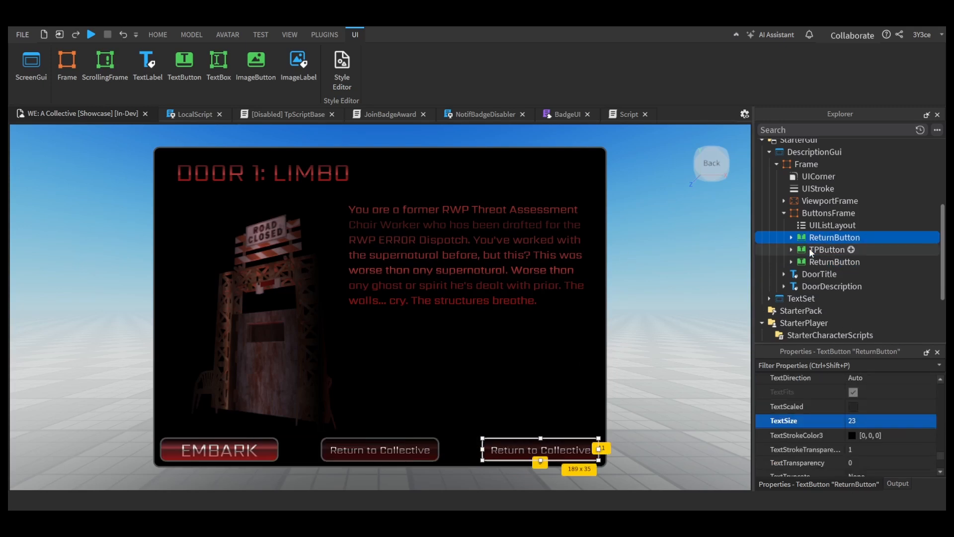
type("Bios")
key("Return")
scroll(877, 452, "down", 2)
left_click(888, 426)
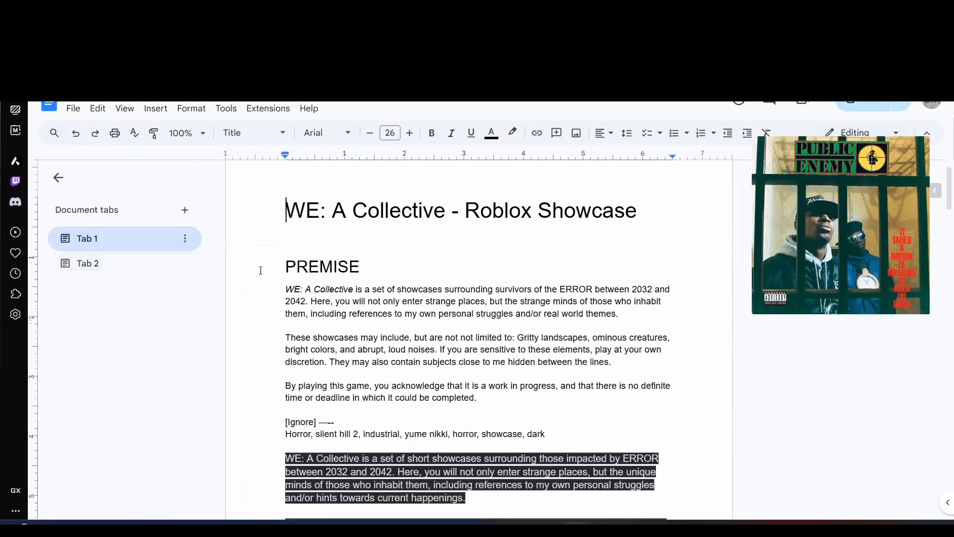
Step: Switch to Google Docs and write an italic description starting "The pinnacle of healing and “the possible.”" under the last character bio
type("A")
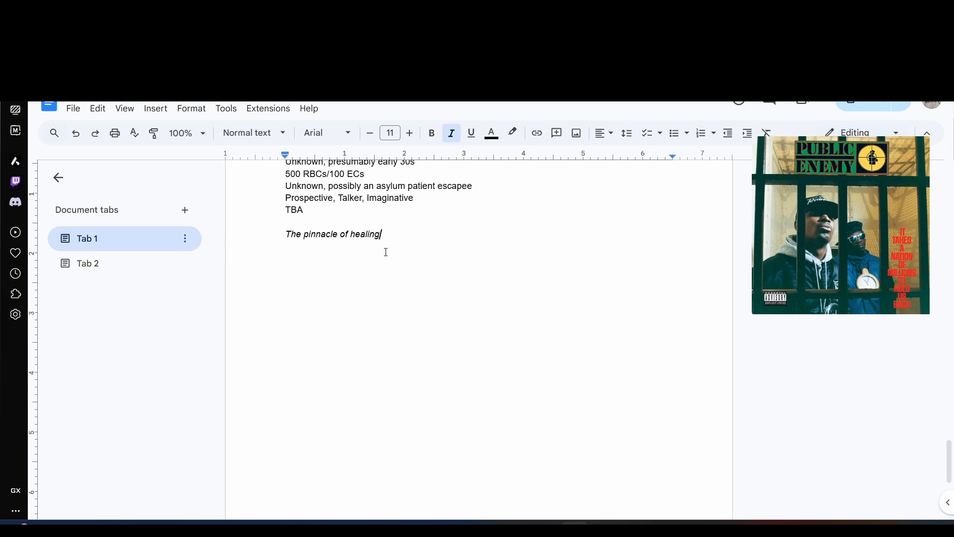
type("”")
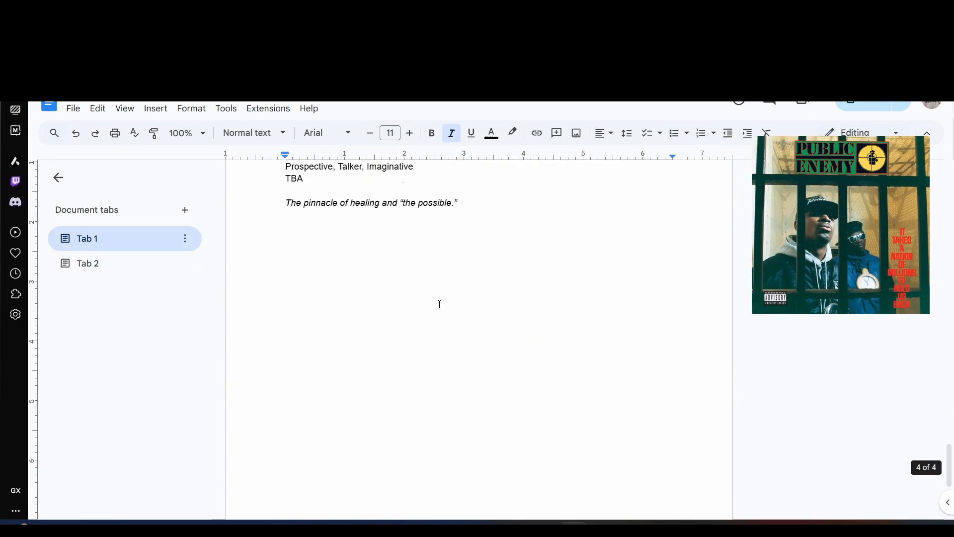
scroll(440, 304, "up", 1)
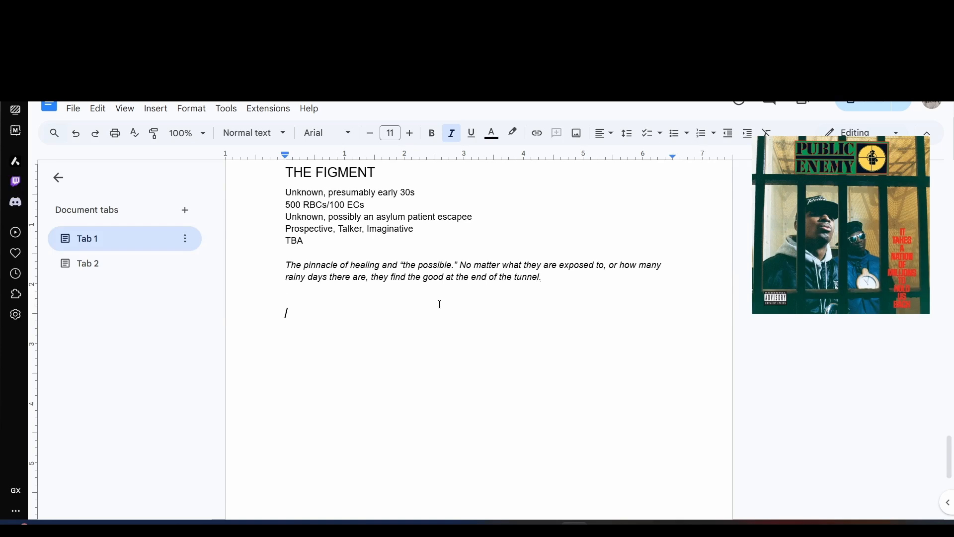
Step: Duplicate the THE FIGMENT bio below the original
left_click_drag(285, 172, 542, 277)
key("ctrl+c")
left_click(298, 313)
key("ctrl+v")
Step: Retitle the upper bio THE PIECE, with 100 RBCs/100 ECs and the traits "Wise, Open-minded, Enlightened"
double_click(345, 330)
double_click(334, 174)
type("PIE")
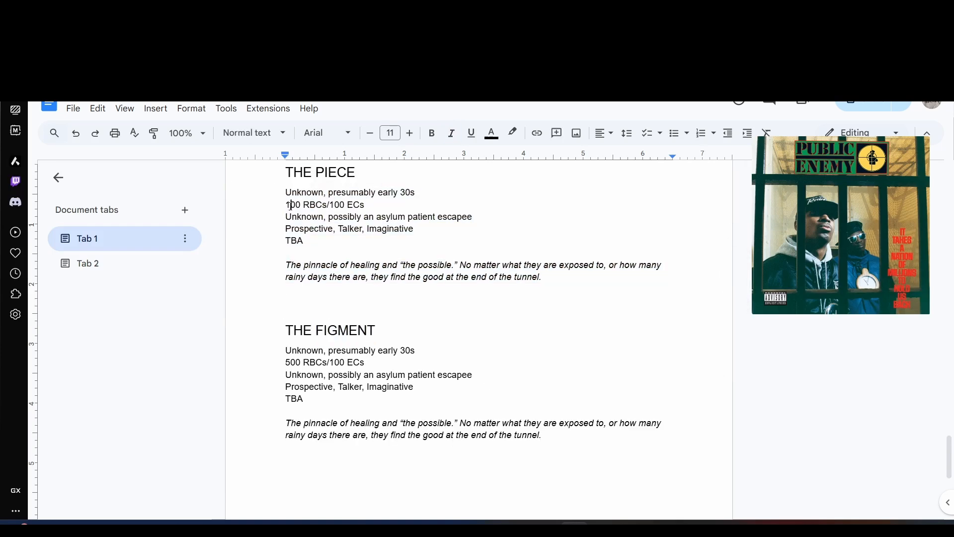
triple_click(278, 228)
type("Wise, Open-minded, Enlightened")
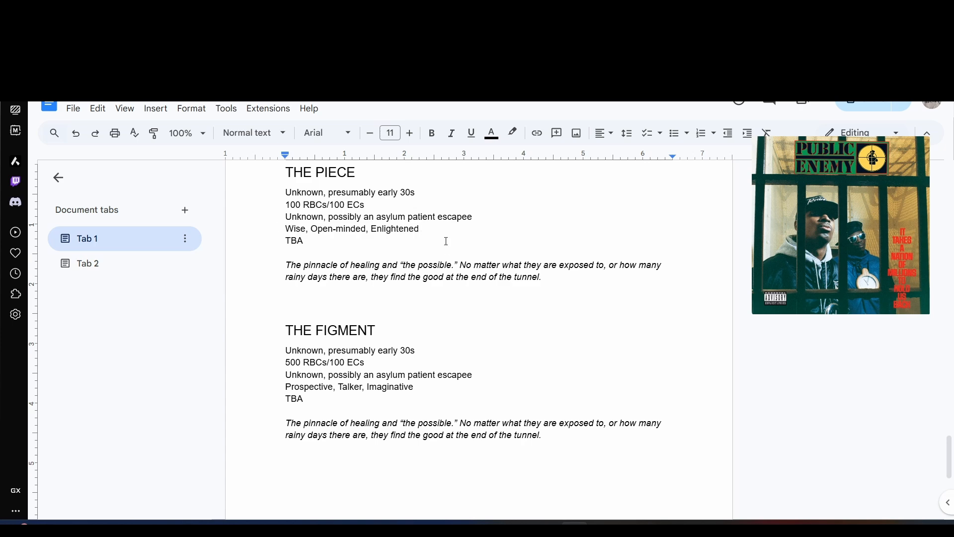
Step: Replace THE FIGMENT's description with text starting "Intrusive thoughts and sudden memories turned physical."
triple_click(517, 423)
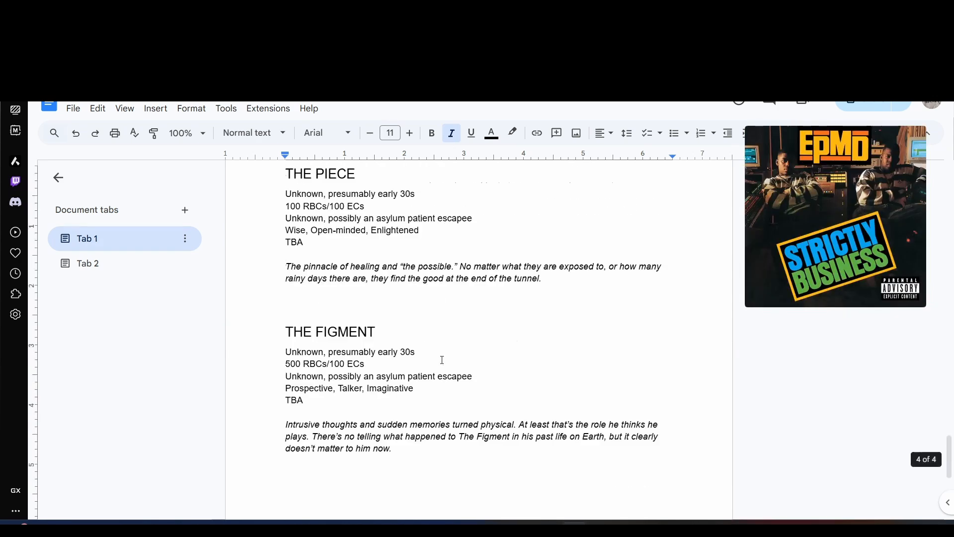
scroll(442, 367, "up", 5)
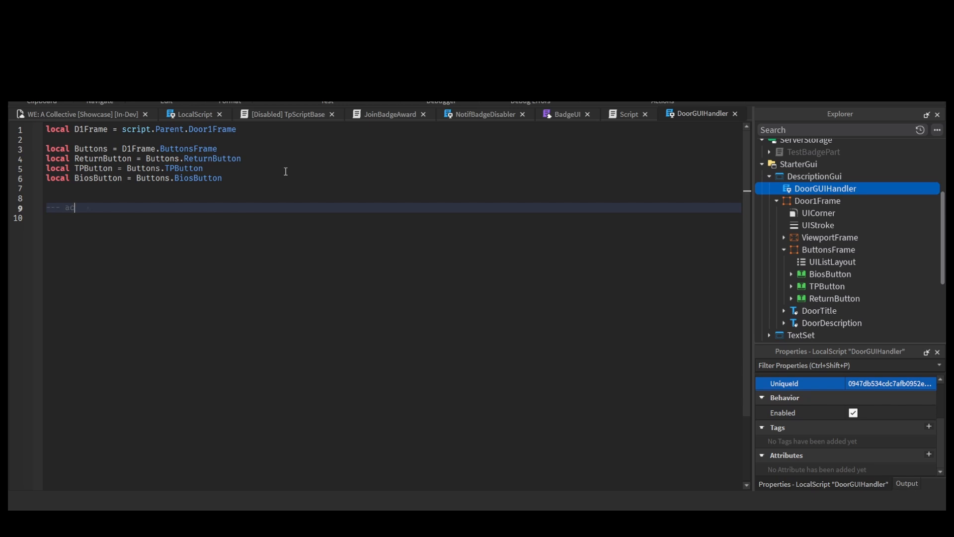
Step: Switch to Roblox Studio and add an "--- actions---" section with a TPButton.Activated handler to the DoorGUIHandler script
type("tions---")
key("Return")
type("local BiosButton = Buttons.BiosButton")
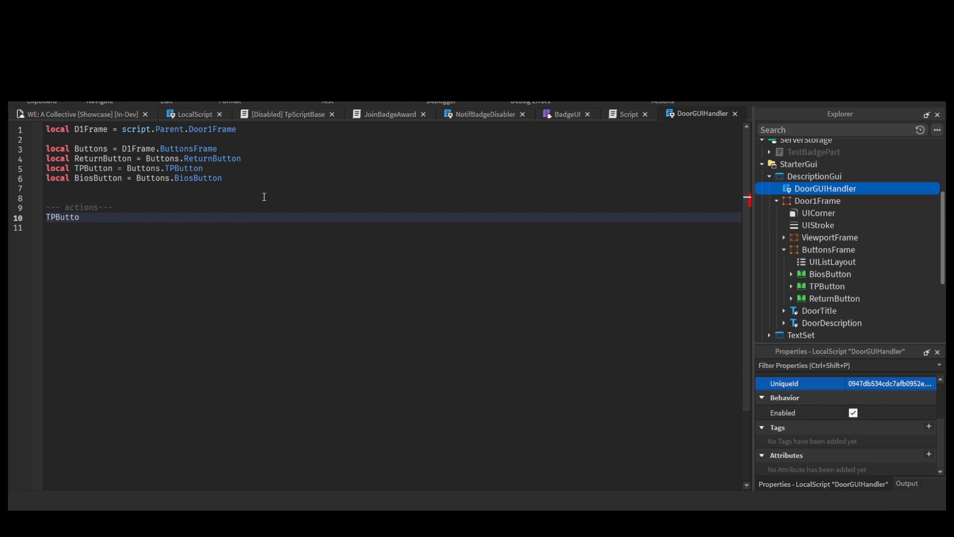
key("BackSpace")
type(".")
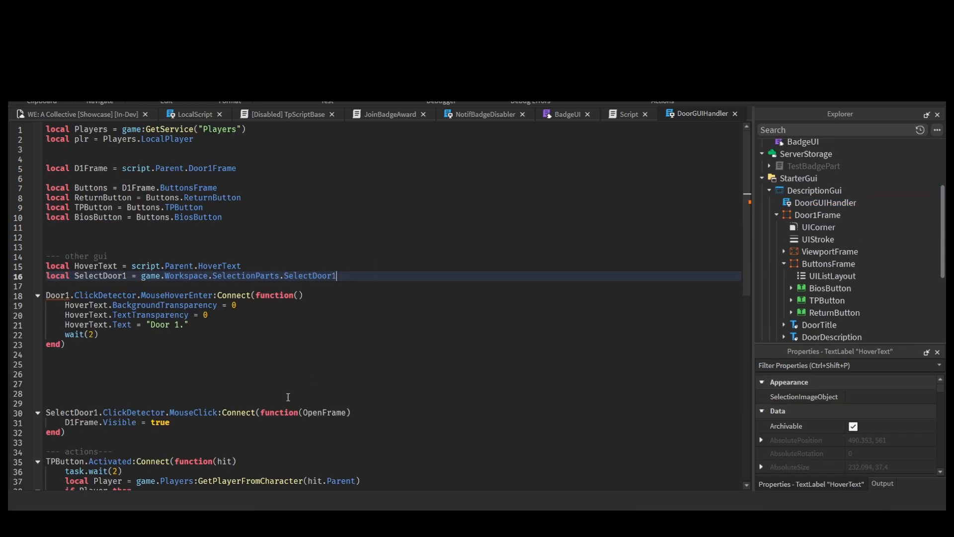
Step: Change the MouseHoverEnter handler's Door1 reference to SelectDoor1 in DoorGUIHandler
left_click(46, 295)
type("Select")
left_click(114, 325)
left_click_drag(66, 345, 46, 266)
Step: Look through the LocalScript, TpScriptBase, NotifBadgeDisabler and JoinBadgeAward scripts
left_click(195, 114)
left_click(289, 115)
left_click(195, 114)
left_click(485, 114)
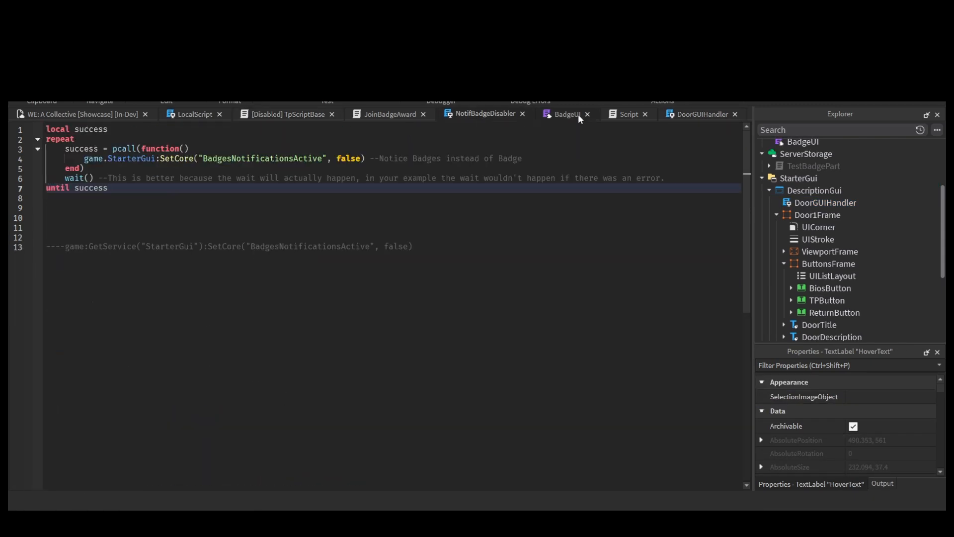
left_click(701, 114)
left_click(390, 114)
left_click(195, 114)
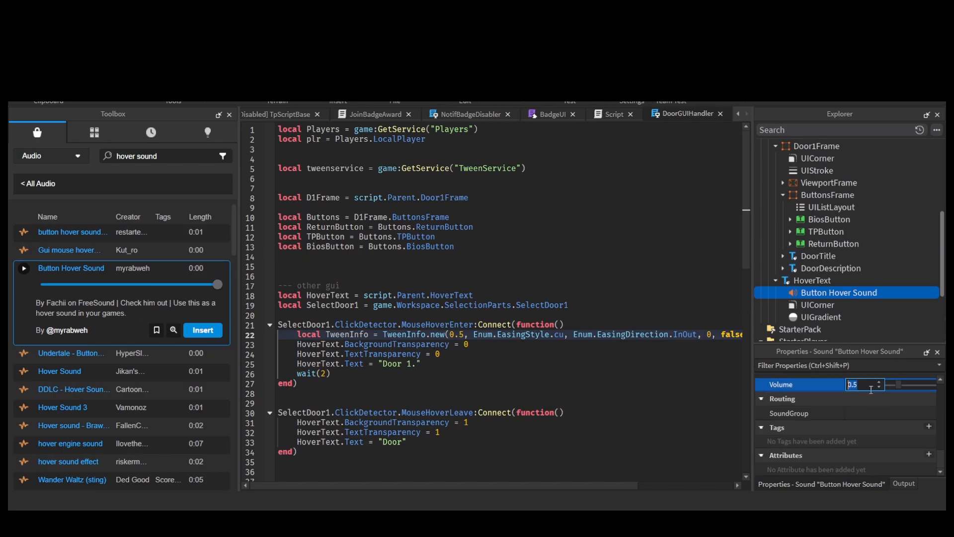
scroll(913, 437, "down", 3)
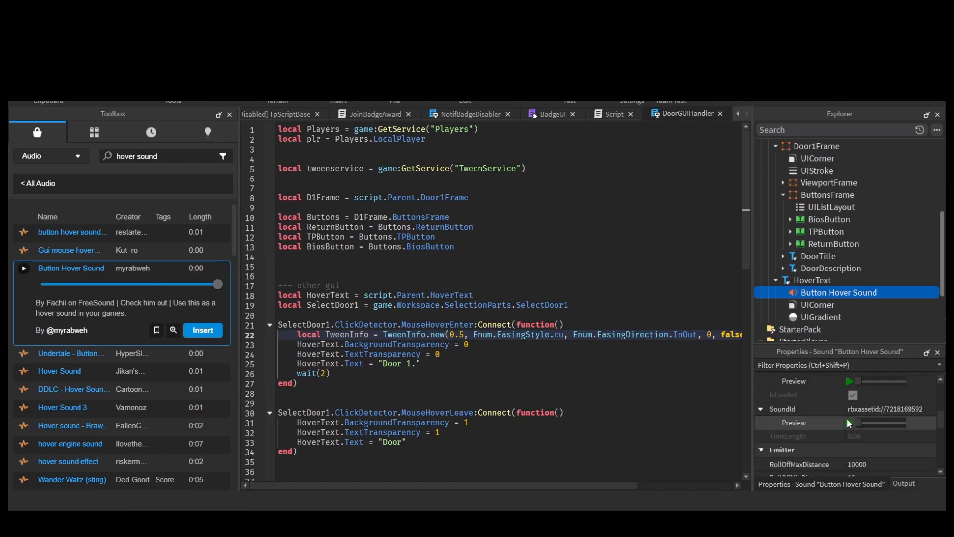
Step: Set the Button Hover Sound's volume to 2.237 and rename the sound Hover_Sound
left_click(912, 457)
scroll(914, 464, "down", 3)
mouse_move(912, 384)
left_mouse_down()
mouse_move(919, 389)
mouse_move(909, 387)
left_mouse_up()
left_click(840, 293)
type("Hover_Sound")
key("Return")
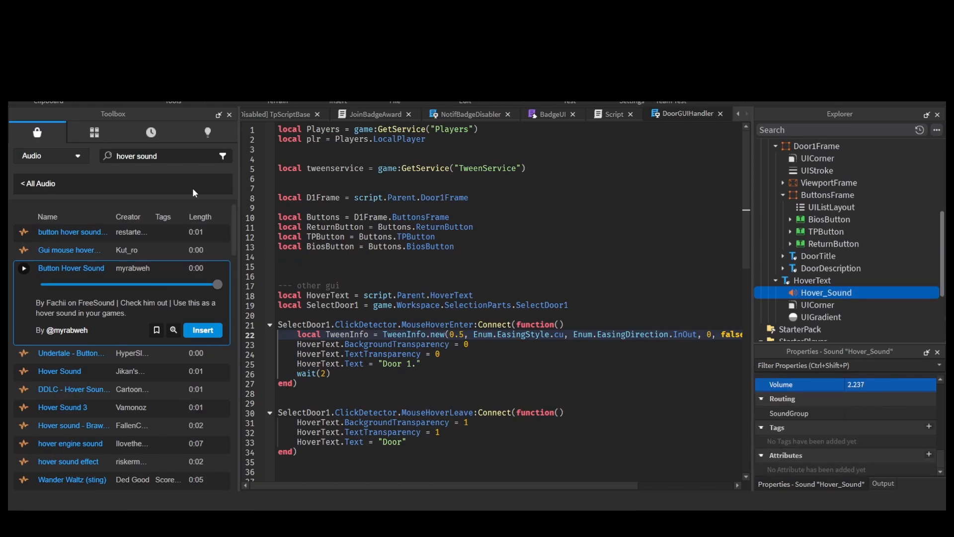
Step: Search the audio library for "silent hill sfx" and preview one of the results
key("Return")
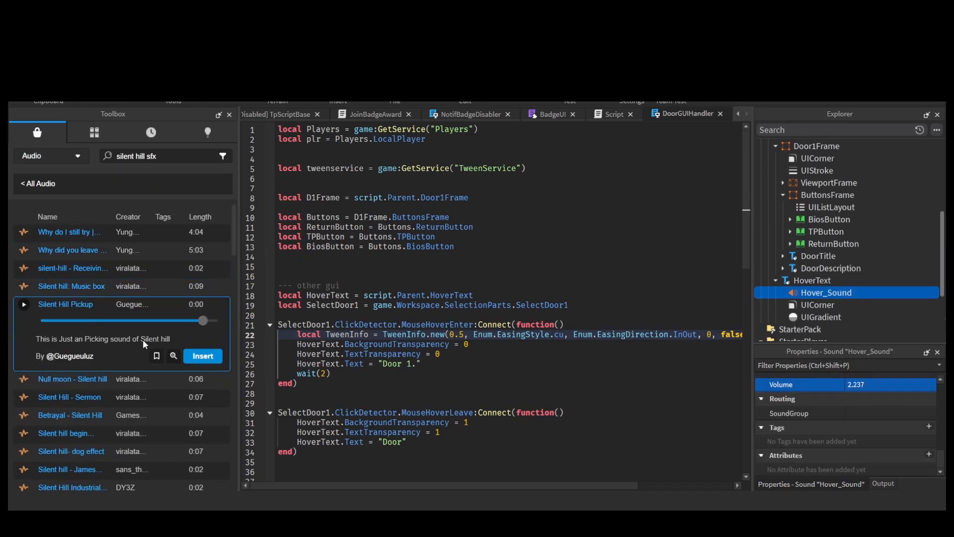
left_click(24, 377)
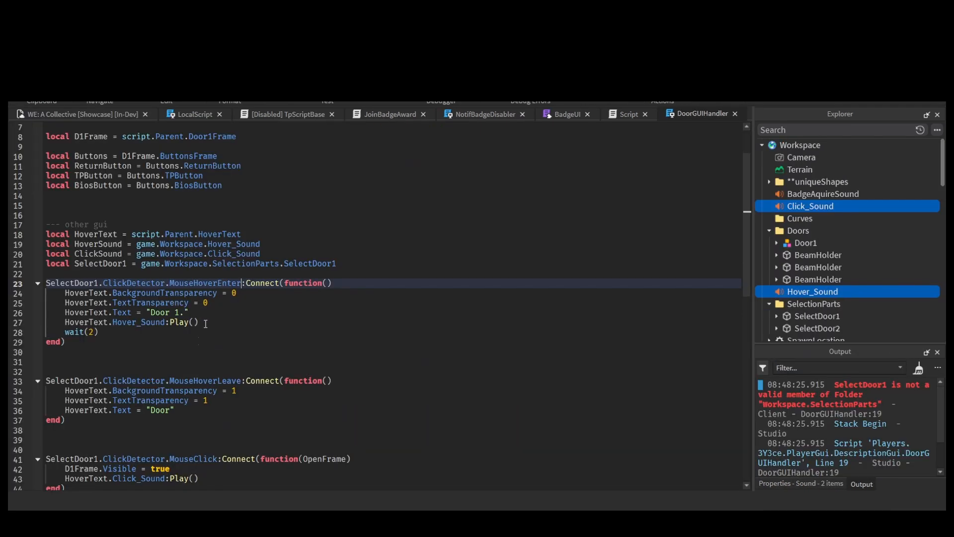
Step: Add the line HoverSound:Play() before the wait in DoorGUIHandler's MouseHoverEnter handler
left_click(64, 322)
type("HoverSound:")
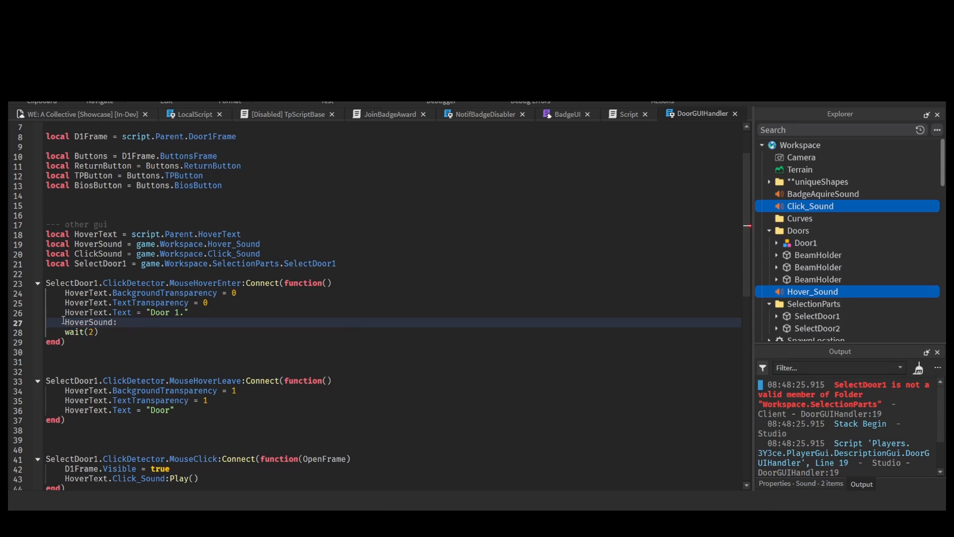
type("Play()")
Step: Change the sound call in SelectDoor1's MouseClick handler to ClickSound:Play()
scroll(64, 320, "down", 1)
left_click(68, 456)
key("BackSpace")
key("BackSpace")
key("BackSpace")
key("BackSpace")
key("BackSpace")
type("C")
key("BackSpace")
key("BackSpace")
key("BackSpace")
key("BackSpace")
key("BackSpace")
key("BackSpace")
key("BackSpace")
key("BackSpace")
key("BackSpace")
key("BackSpace")
key("BackSpace")
key("BackSpace")
key("BackSpace")
key("BackSpace")
key("BackSpace")
key("BackSpace")
key("BackSpace")
key("BackSpace")
key("BackSpace")
key("BackSpace")
type("ClickSound")
left_click(818, 268)
left_click(769, 231)
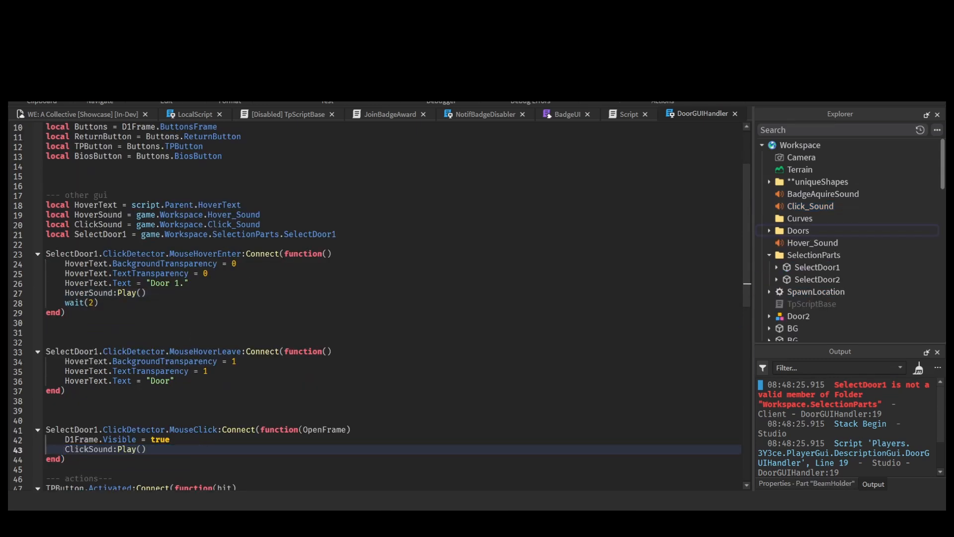
left_click(83, 114)
left_click(703, 113)
left_click(336, 284)
scroll(335, 284, "down", 3)
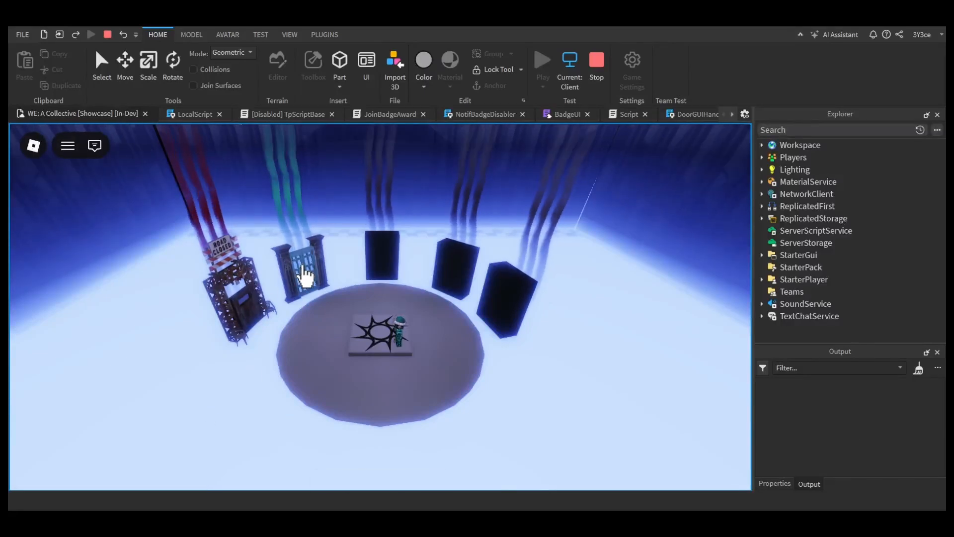
Step: Playtest Door 1 by repeatedly opening its description window and returning to the collective
left_click(256, 298)
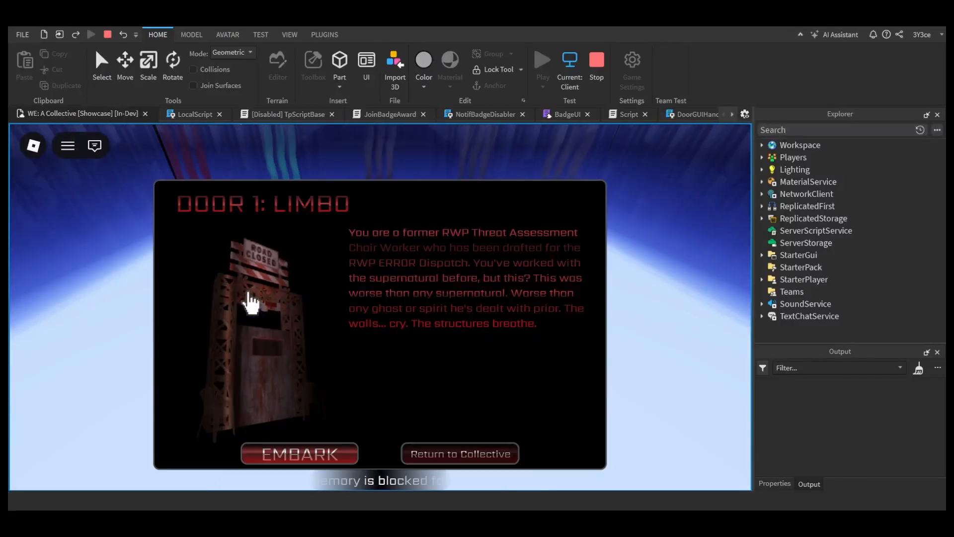
left_click(426, 456)
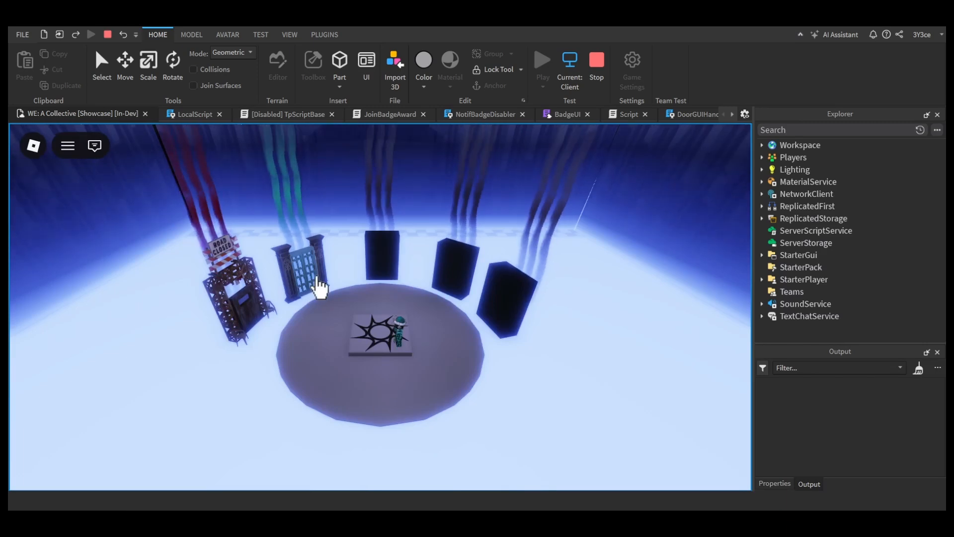
left_click(253, 298)
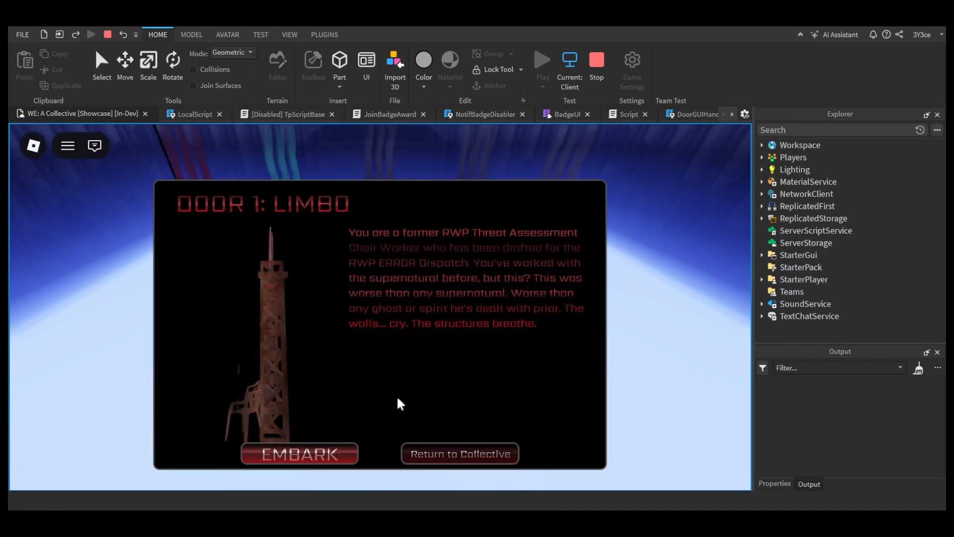
left_click(438, 460)
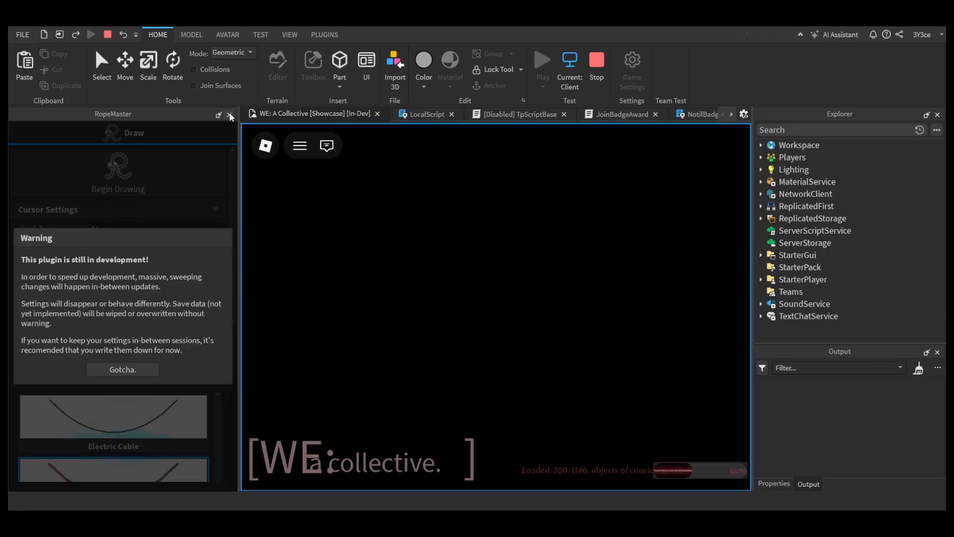
left_click(230, 116)
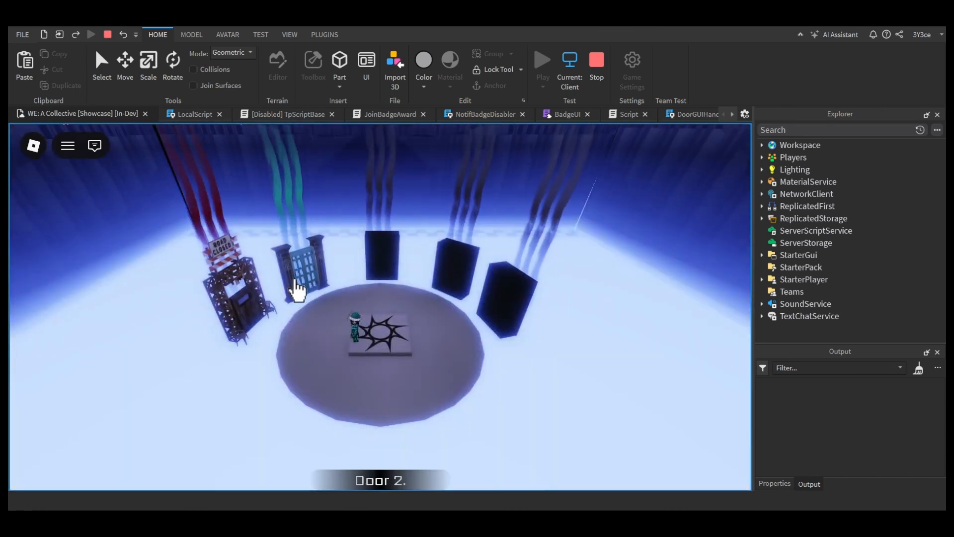
left_click(255, 316)
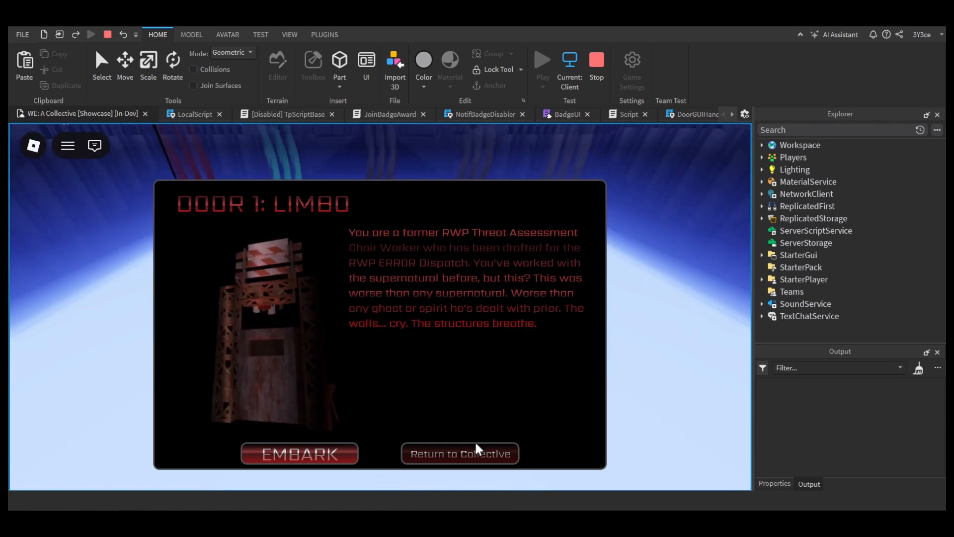
left_click(433, 460)
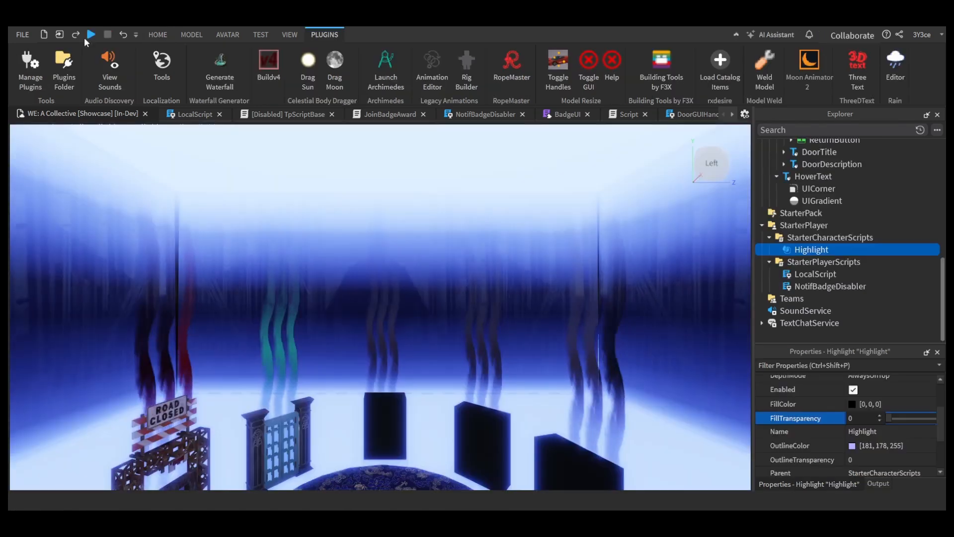
Step: Playtest Door 2 and Door 1's description window again, check the output log, and stop the session
left_click(88, 36)
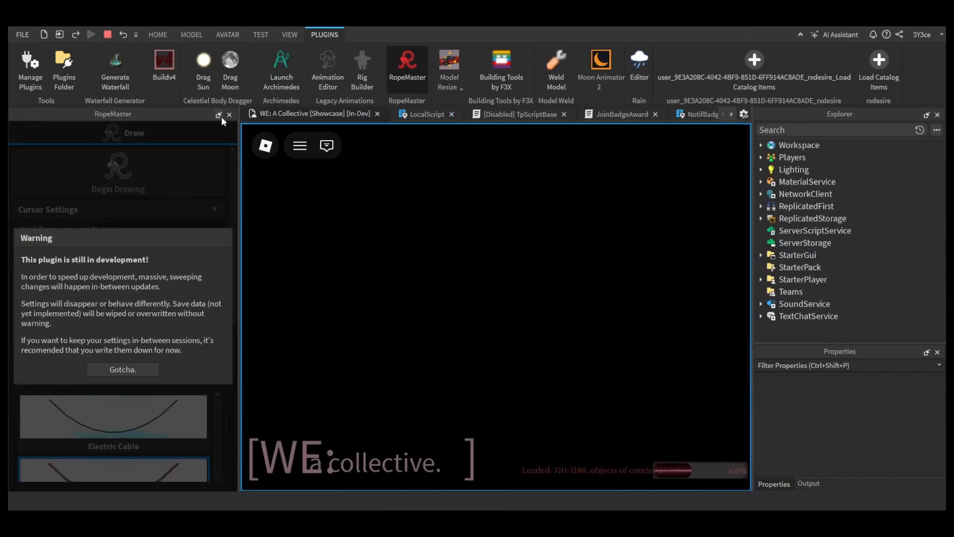
left_click(228, 116)
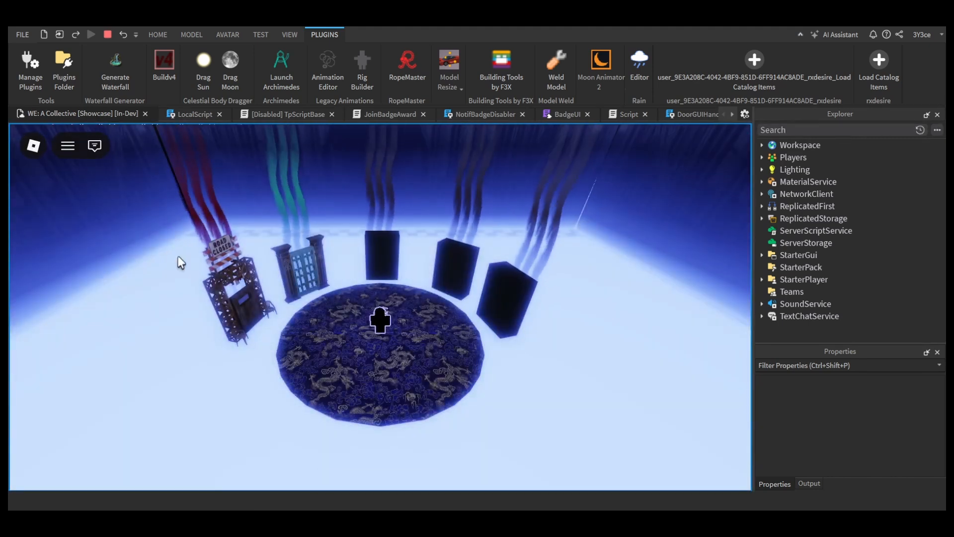
left_click(294, 271)
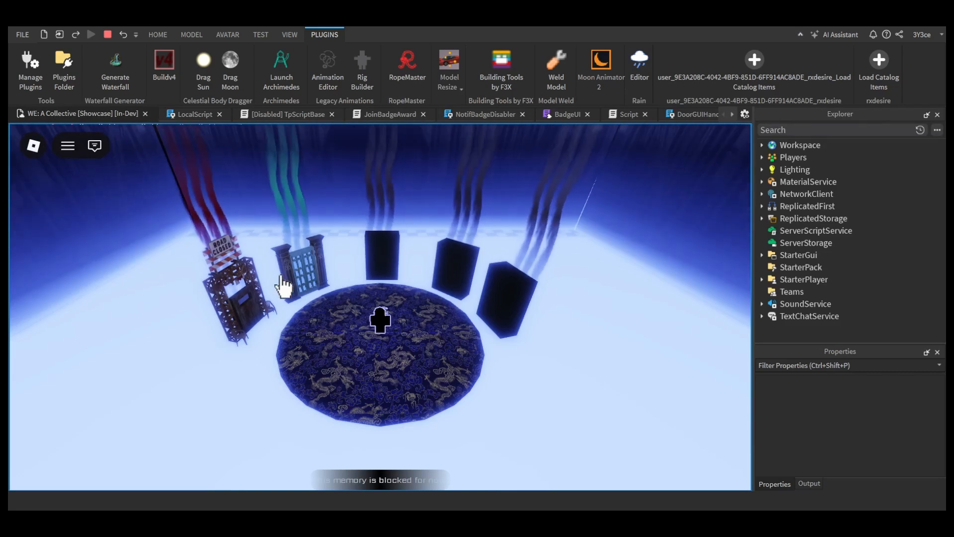
left_click(250, 311)
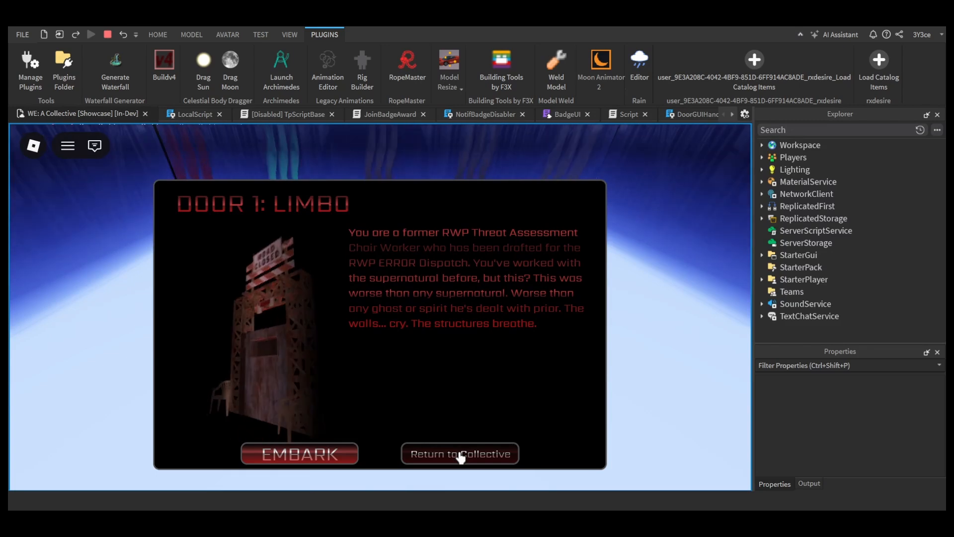
left_click(480, 458)
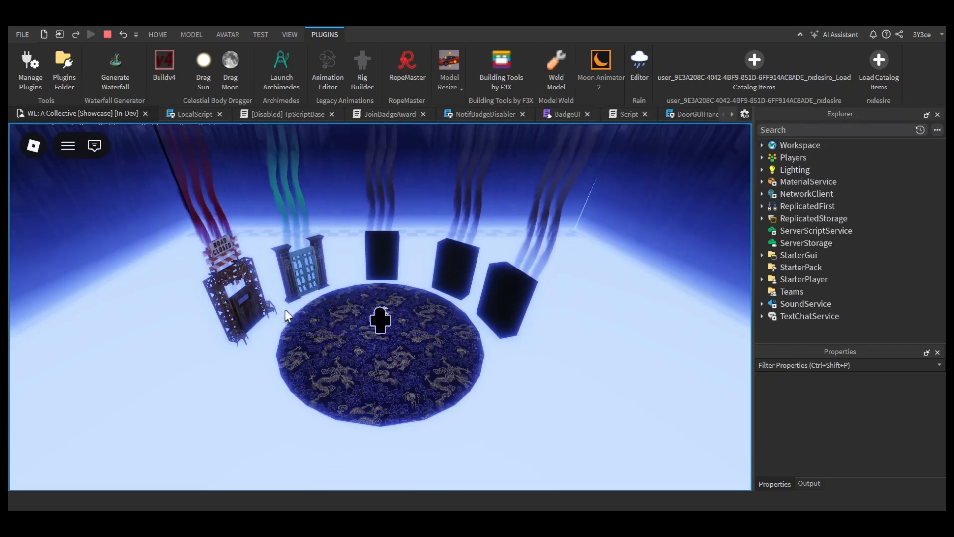
left_click(810, 484)
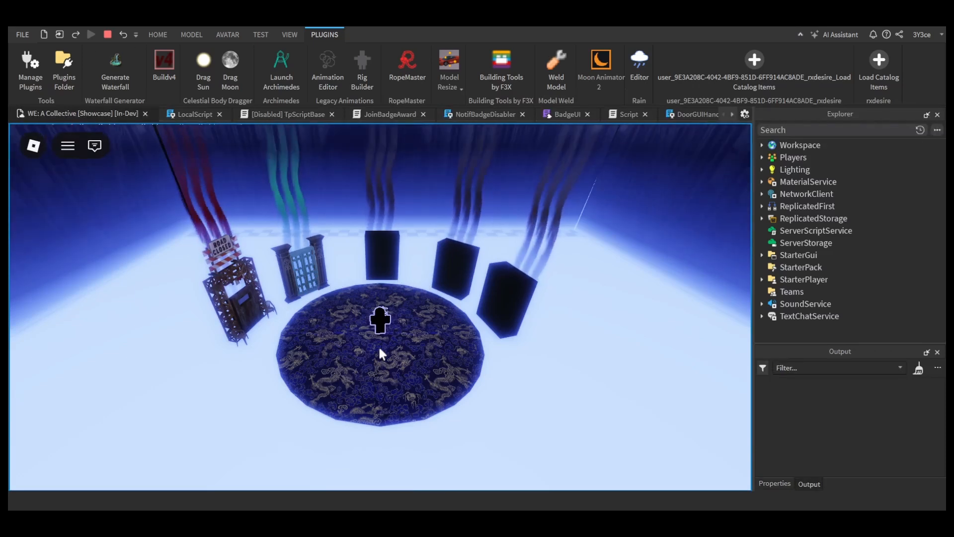
left_click(108, 35)
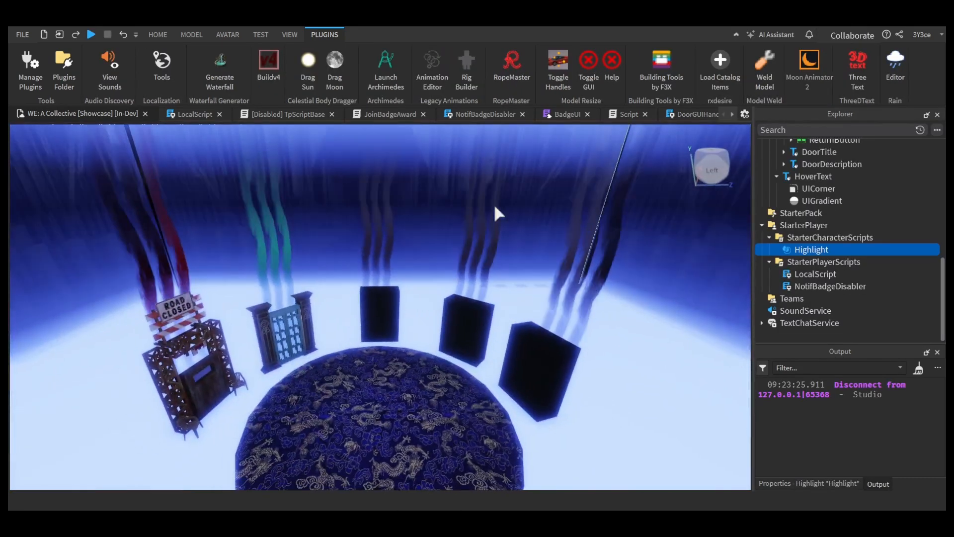
Step: Review the five doors around the patterned platform and save the place
scroll(834, 243, "up", 5)
scroll(832, 241, "up", 4)
right_click_drag(614, 283, 617, 348)
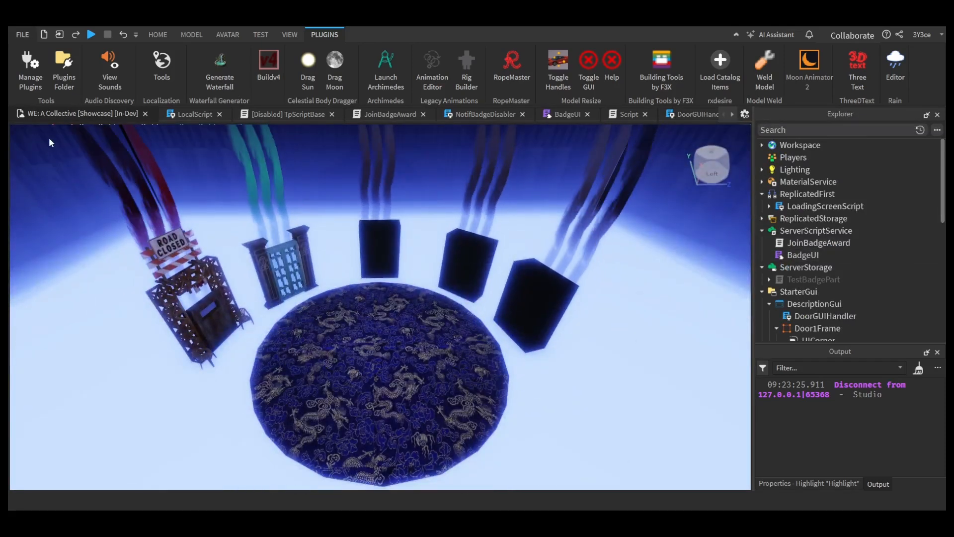
key("ctrl+s")
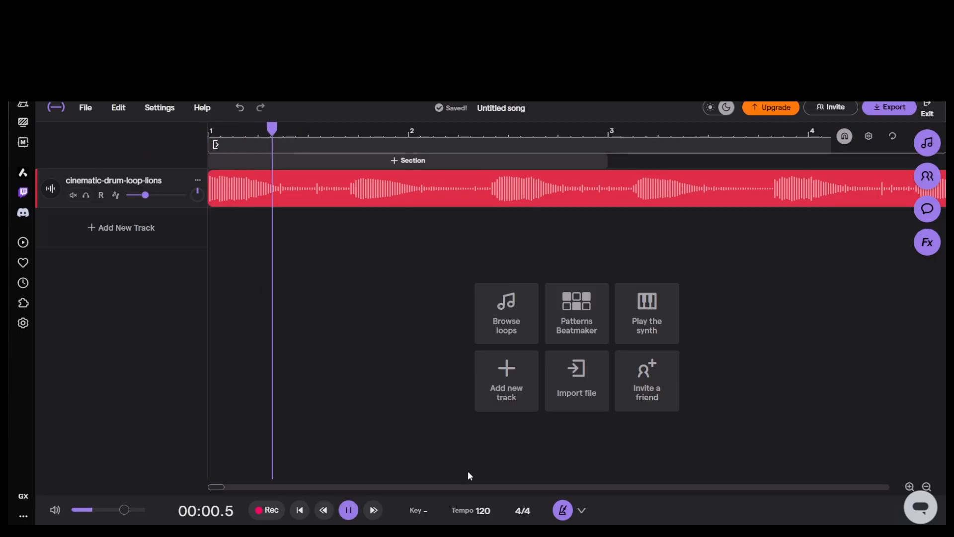
Step: Switch to Soundtrap and try song tempos of 160 and 165 BPM with the drum loops
left_click(470, 510)
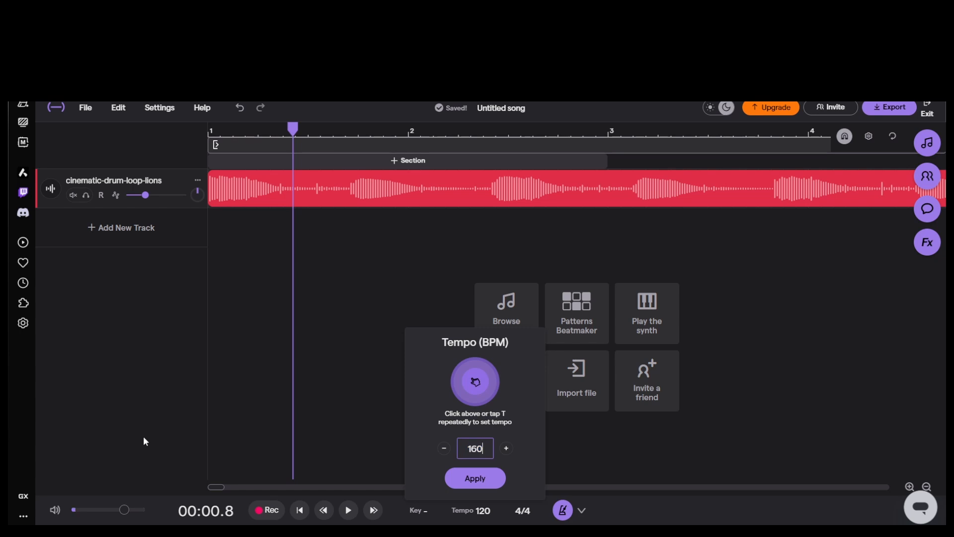
left_click(476, 478)
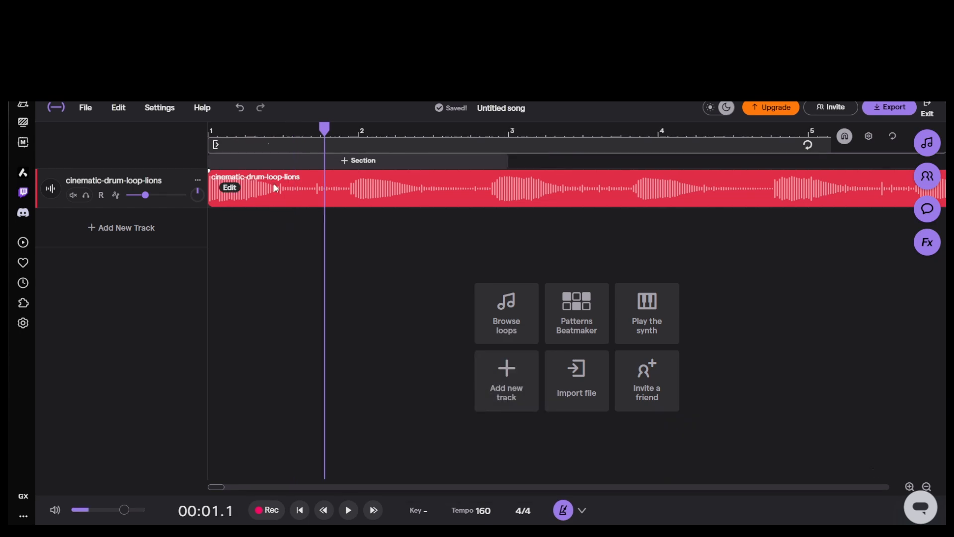
left_click(471, 510)
double_click(476, 449)
type("165")
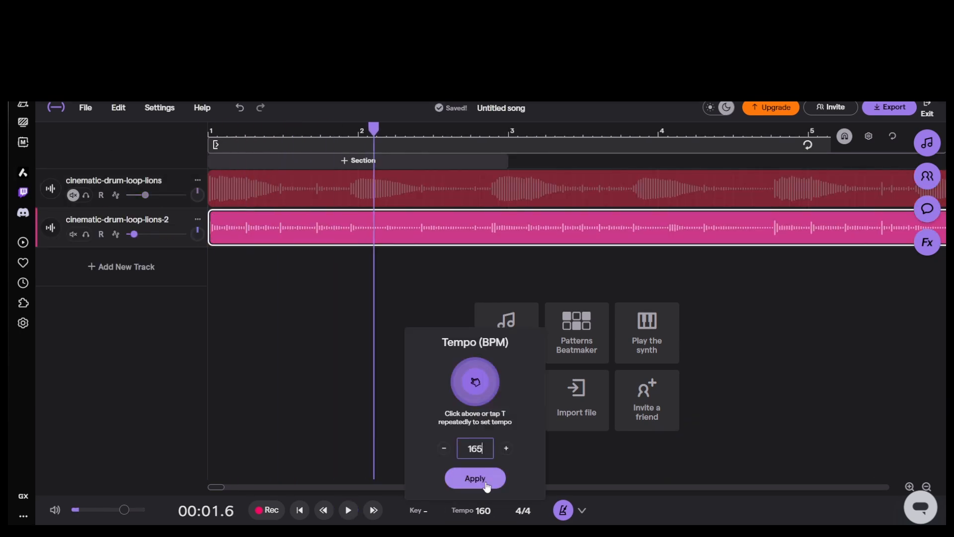
left_click(483, 482)
Step: Try a song tempo of 168 BPM and play the drum loops to check their alignment with the bars
left_click(471, 511)
double_click(476, 449)
type("164")
left_click(476, 478)
left_click(471, 510)
double_click(475, 448)
type("168")
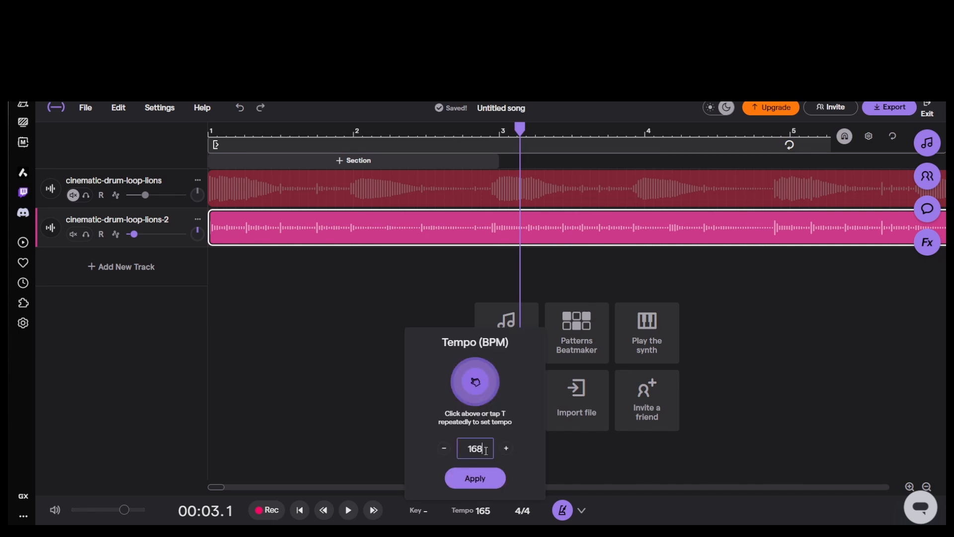
left_click(475, 478)
key("space")
key("space")
left_click(494, 132)
scroll(416, 138, "down", 5, "ctrl")
Step: Set the song tempo to 170 BPM and play the arrangement from the start
key("space")
key("space")
left_click(471, 511)
left_click_drag(481, 449, 282, 449)
type("170")
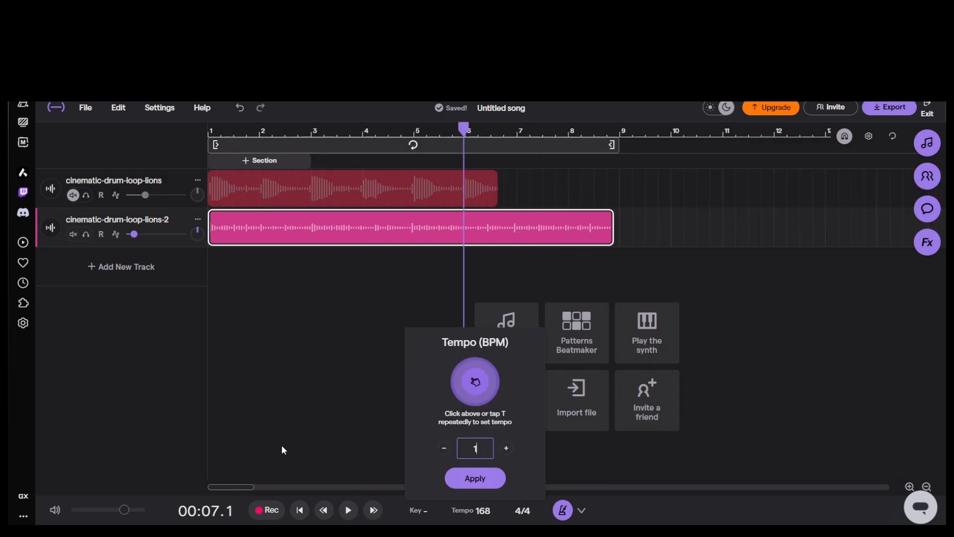
left_click(474, 478)
left_click(209, 132)
Step: Compare the two drum loops by briefly soloing the first track, and raise the cinematic-drum-loop-lions-2 track's volume
key("space")
left_click(909, 487)
left_click_drag(208, 484, 219, 485)
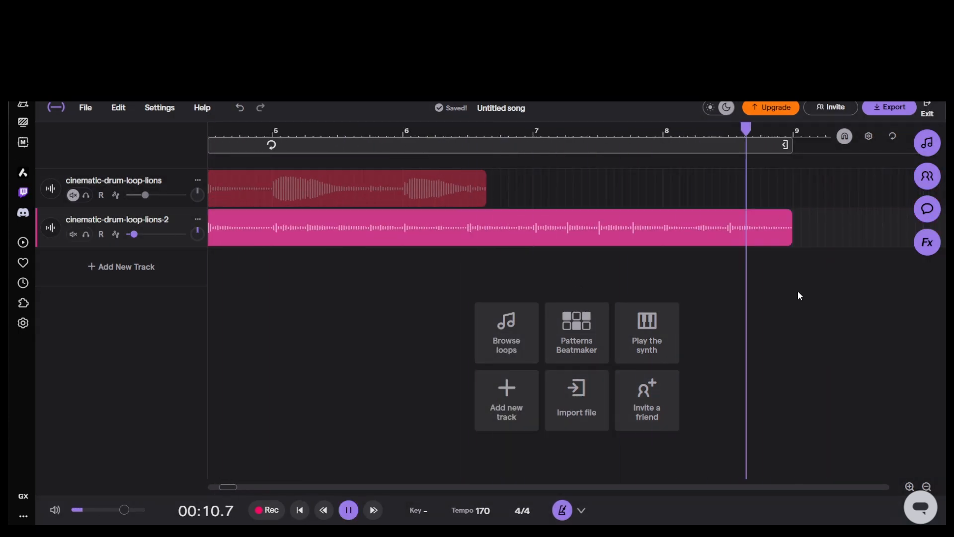
key("space")
scroll(798, 294, "down", 5, "ctrl")
left_click(86, 195)
left_click(86, 195)
left_click_drag(134, 234, 148, 234)
Step: Try the Tremolo and Tape Wobble effects on the cinematic-drum-loop-lions-2 track
key("space")
left_click(50, 228)
scroll(788, 373, "down", 12)
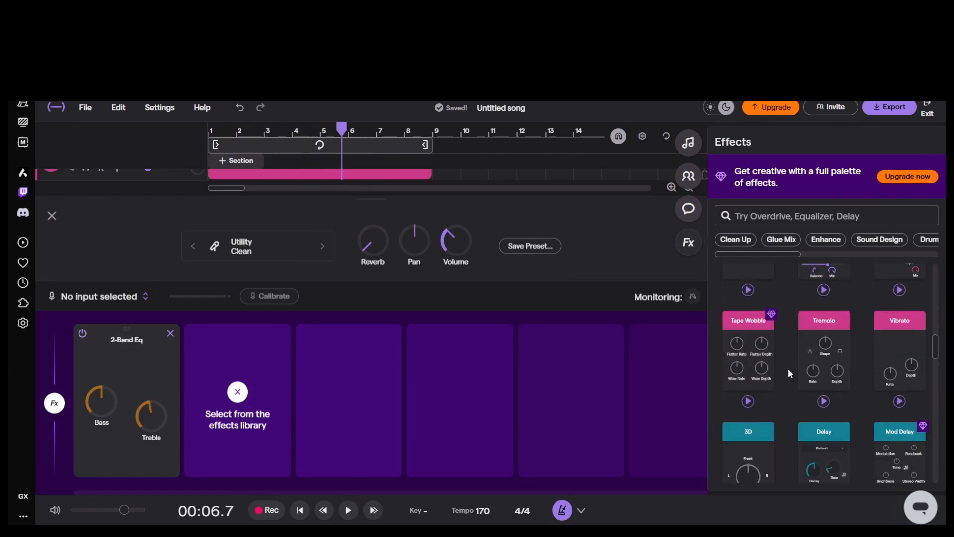
left_click(824, 351)
left_click(748, 352)
left_click(282, 333)
Step: Move the cinematic-drum-loop-lions clip onto a new third track and extend the cinematic-drum-loop-lions-2 loop
key("space")
left_click(234, 363)
left_click(251, 407)
left_click(52, 216)
left_click(121, 267)
left_click_drag(362, 192, 614, 268)
left_click_drag(423, 216, 649, 218)
Step: Raise the volume of both cinematic-drum-loop tracks while playing the arrangement
key("space")
Step: Split the loops so a one-bar cinematic-drum-loop-lions piece starts at bar 9, and move its remainder to about bar 31
left_click_drag(547, 267, 519, 267)
left_click(910, 486)
left_click_drag(646, 269, 805, 269)
left_click_drag(552, 218, 785, 217)
left_click(560, 130)
key("s")
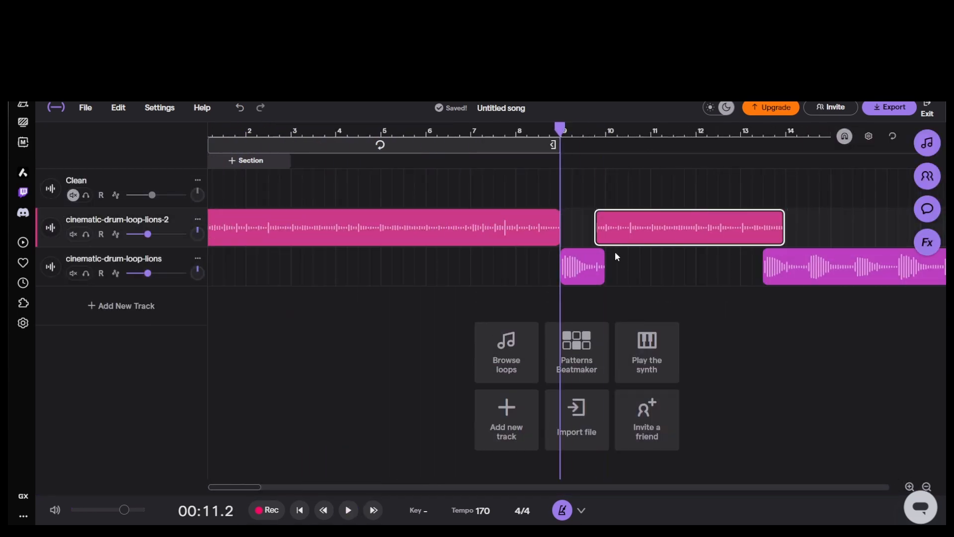
scroll(615, 256, "down", 5, "ctrl")
left_click_drag(456, 273, 739, 273)
key("space")
left_click_drag(148, 235, 158, 234)
left_click_drag(147, 272, 157, 274)
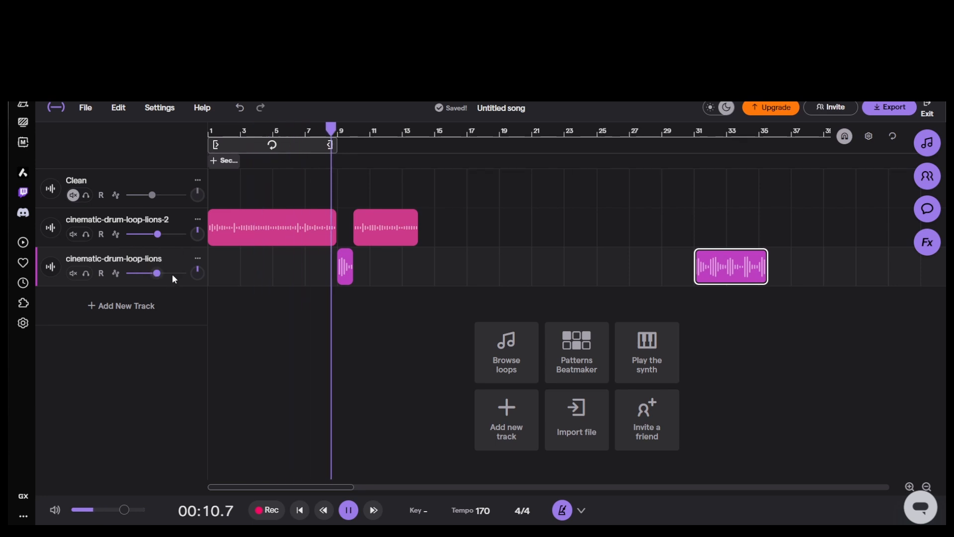
Step: Shorten the second lions-2 clip to about one bar and paste copied pieces so both loops alternate up to about bar 13
key("space")
left_click_drag(417, 236, 373, 236)
left_click(345, 267, "shift")
left_click(402, 131)
key("ctrl+v")
key("space")
left_click(909, 486)
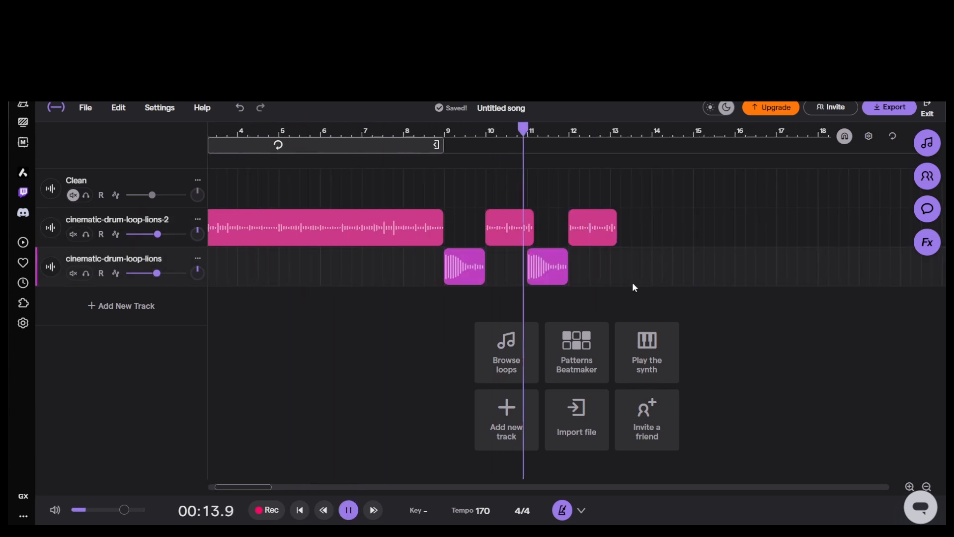
Step: Trim the two short lions-2 pieces to one bar each and paste more pieces to continue the alternation past bar 13
left_click_drag(532, 236, 527, 237)
left_click_drag(616, 236, 610, 237)
left_click(506, 228, "shift")
left_click(611, 131)
key("ctrl+v")
left_click(490, 344)
key("ctrl+v")
Step: Extend the last cinematic-drum-loop-lions piece to bar 17 and delete the surplus lions-2 piece after bar 15
left_click(927, 486)
left_click_drag(579, 275, 604, 275)
left_click(588, 232)
key("Delete")
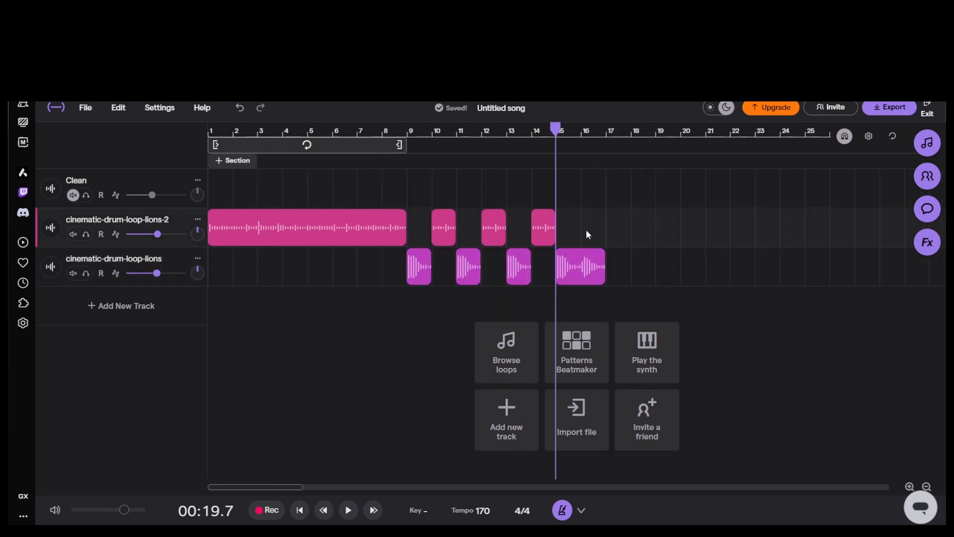
Step: Extend the cinematic-drum-loop-lions clip that starts at bar 17 to about bar 25 and play from bar 17
left_click(927, 487)
left_click(909, 487)
left_click_drag(813, 276, 851, 276)
left_click(547, 131)
key("space")
Step: Add a synth track using the Interference instrument, found by searching "inter", and open its Piano Roll
left_click(121, 306)
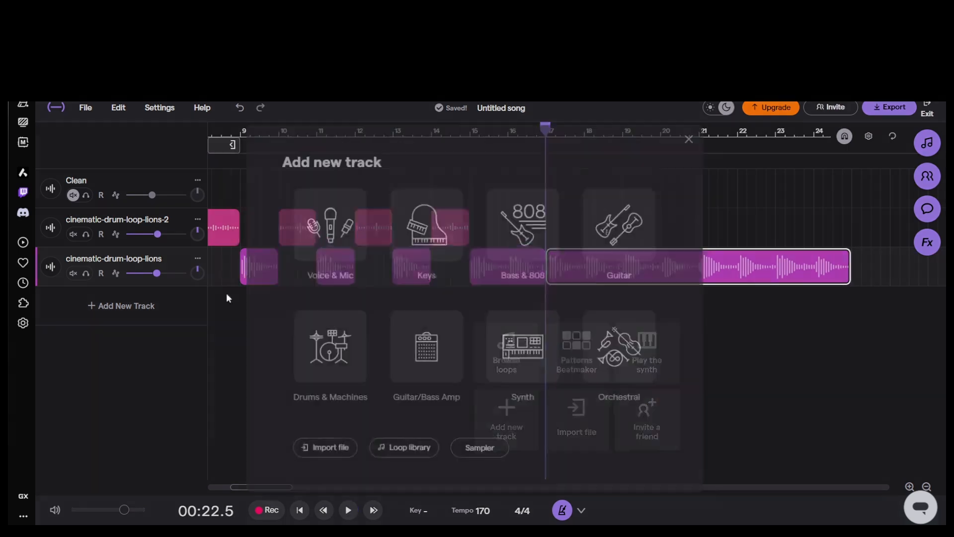
left_click(522, 348)
left_click(390, 354)
left_click(447, 333)
scroll(628, 304, "down", 4)
left_click(579, 132)
type("inter")
left_click(556, 185)
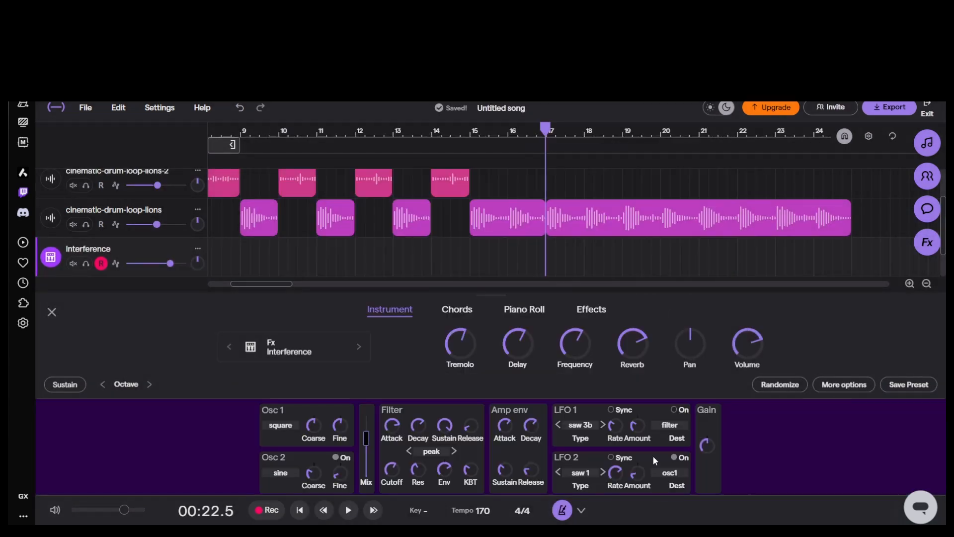
left_click(525, 309)
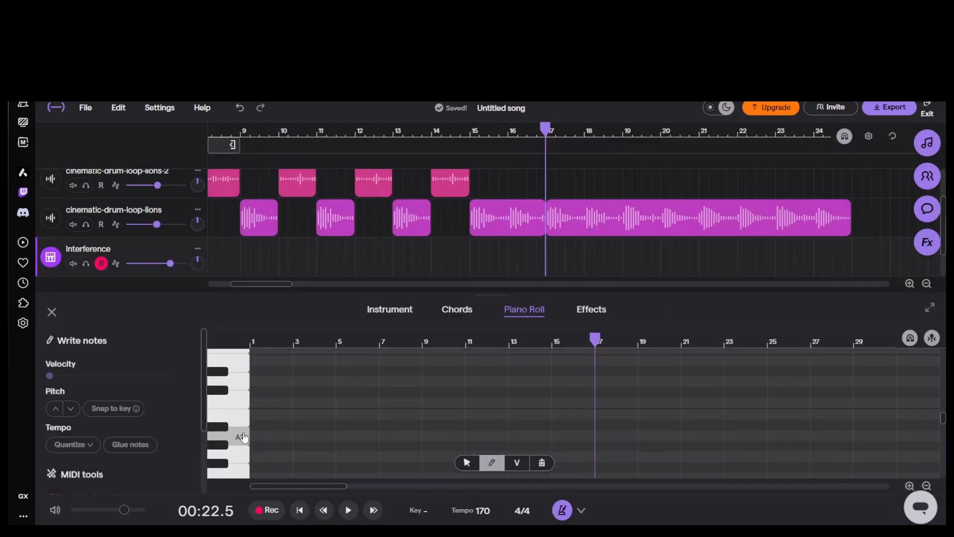
Step: Switch off the Tremolo effect and remove the Stereo Delay effect from the Interference track
left_click(591, 310)
left_click(588, 352)
left_click(171, 352)
left_click(84, 351)
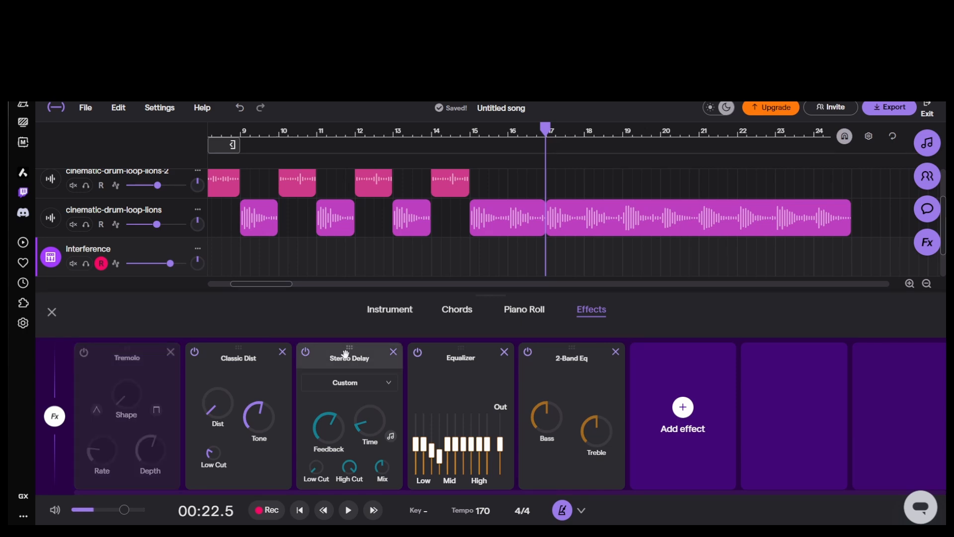
left_click(393, 352)
left_click(390, 309)
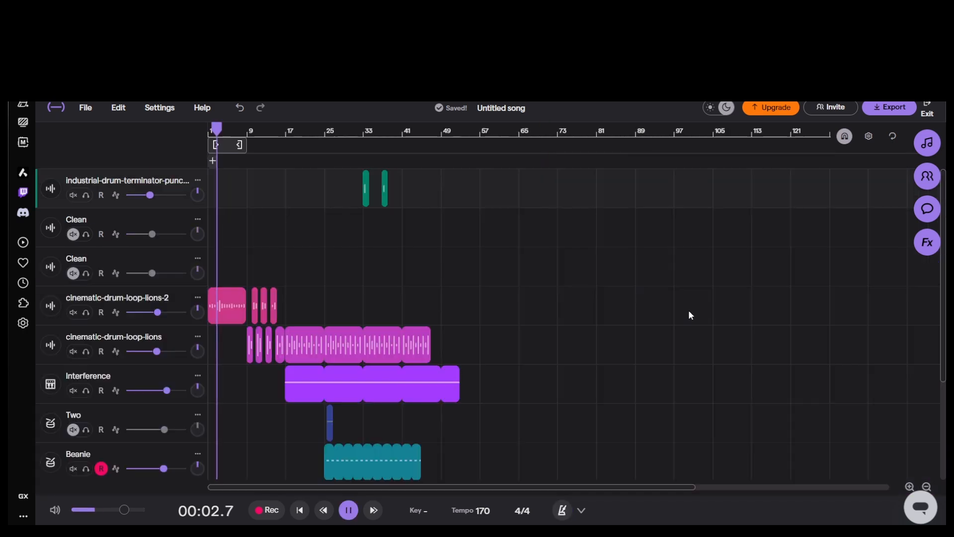
Step: Solo the Beanie drum track and browse the effects library for an effect to add to it
left_click(910, 487)
left_click(910, 487)
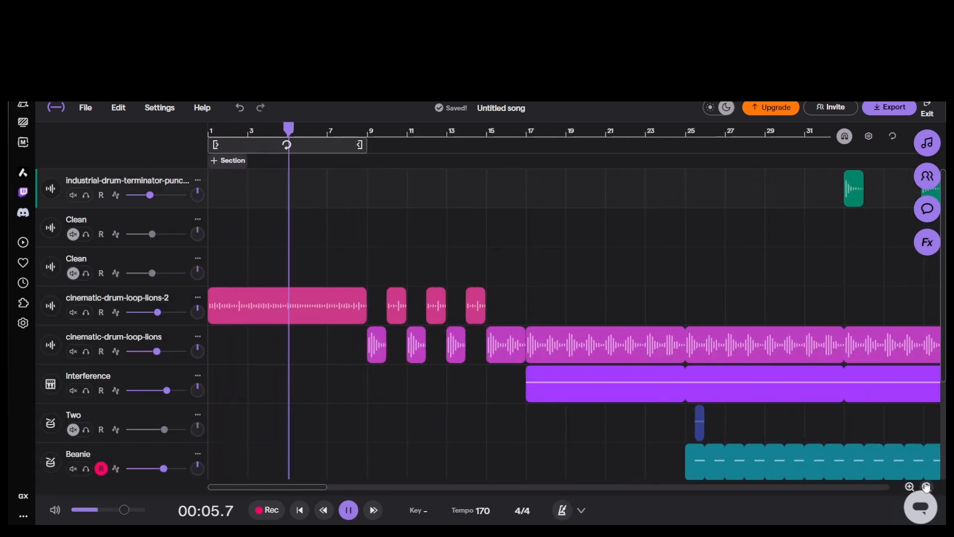
left_click(927, 487)
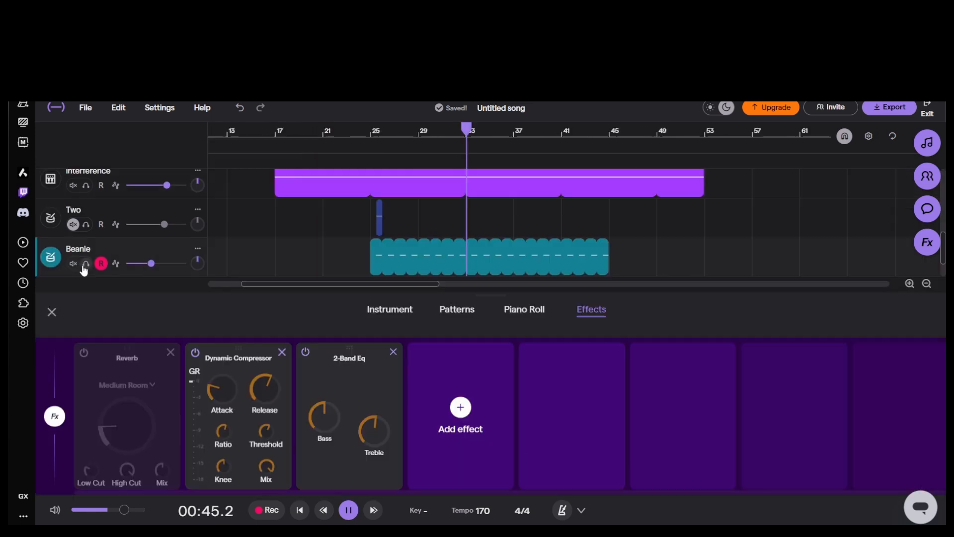
left_click(86, 264)
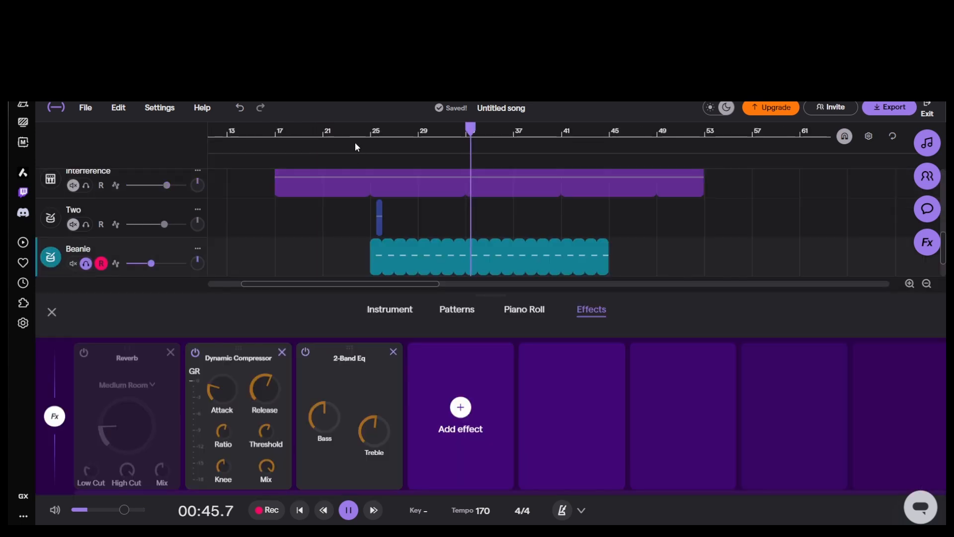
left_click(481, 396)
scroll(805, 383, "down", 3)
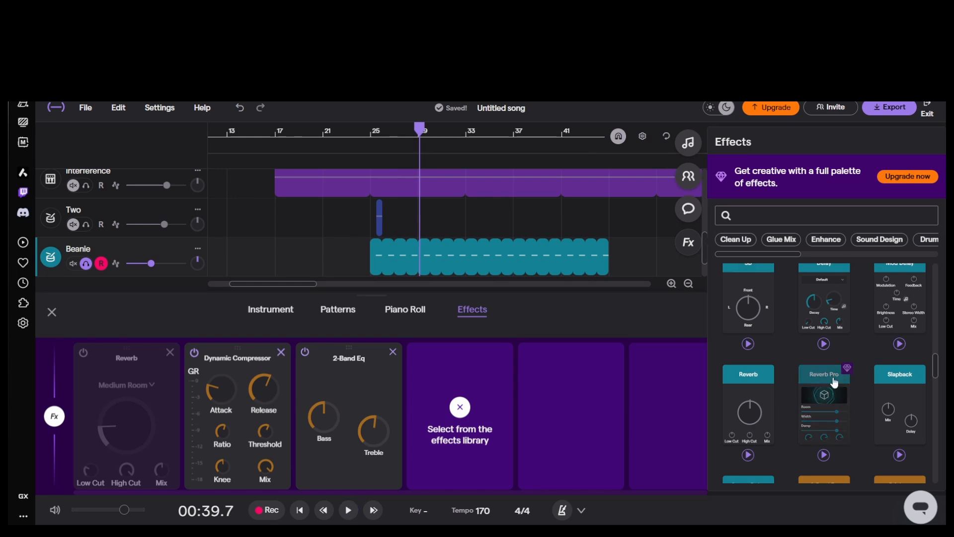
scroll(835, 382, "down", 3)
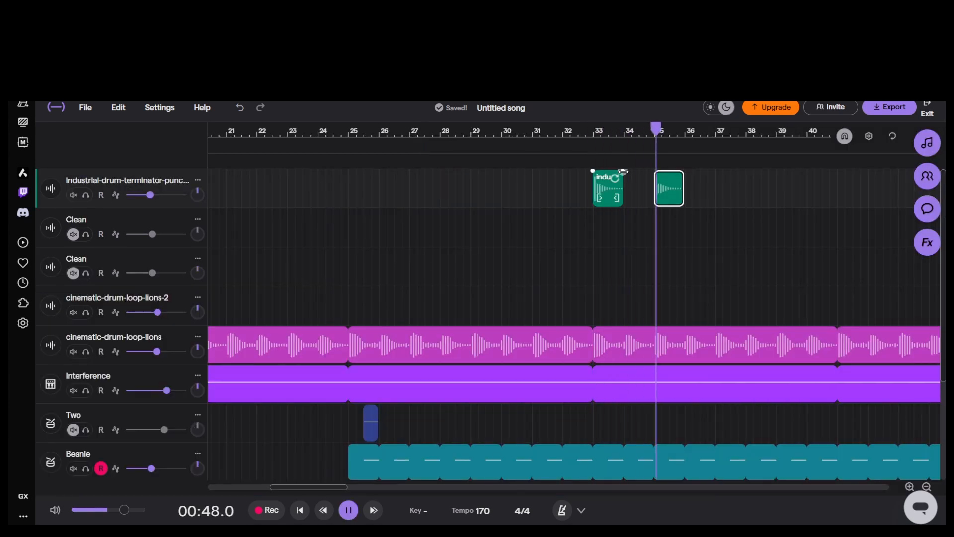
Step: Lower the Bb3 note in the Whispery Earthbound Thing clip at bar 41 and shorten the clip to end near bar 44
mouse_move(683, 182)
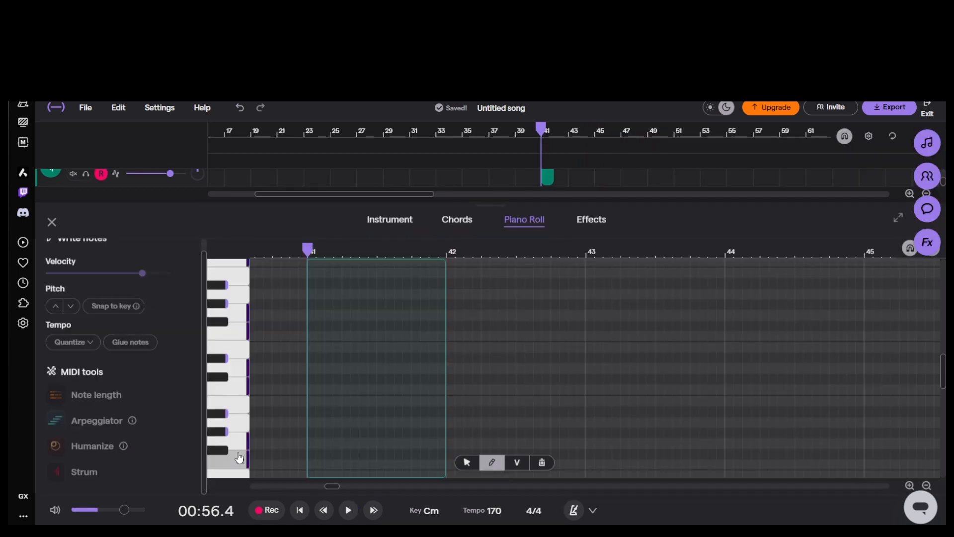
key("space")
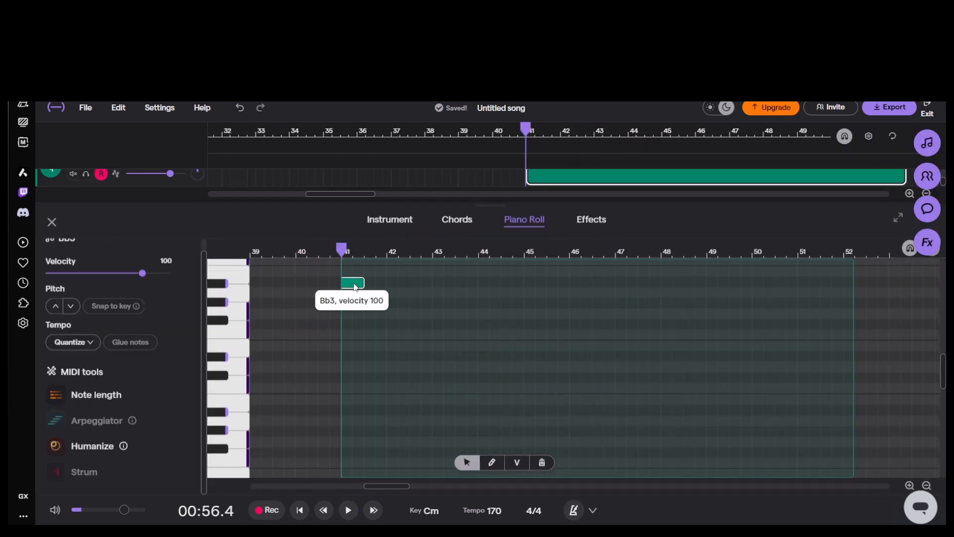
left_click_drag(353, 285, 359, 395)
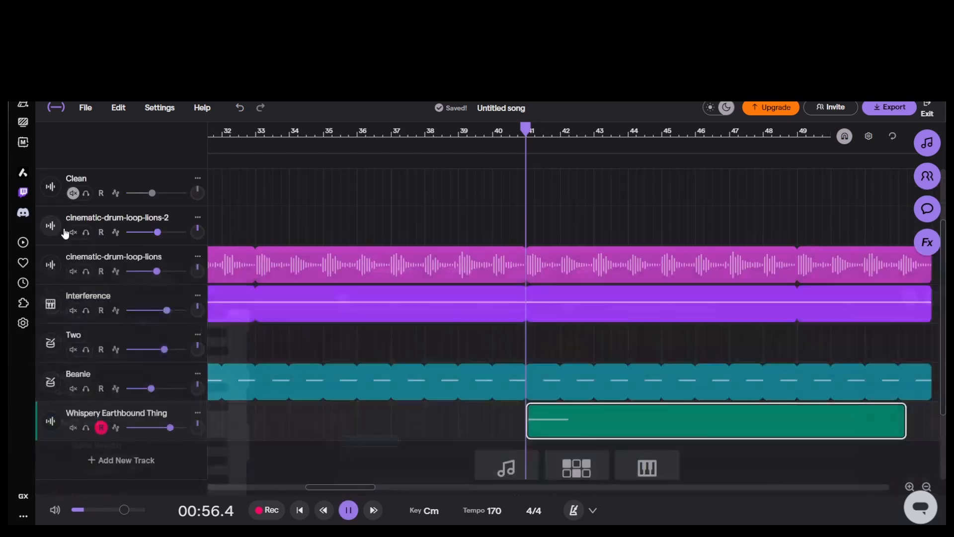
key("space")
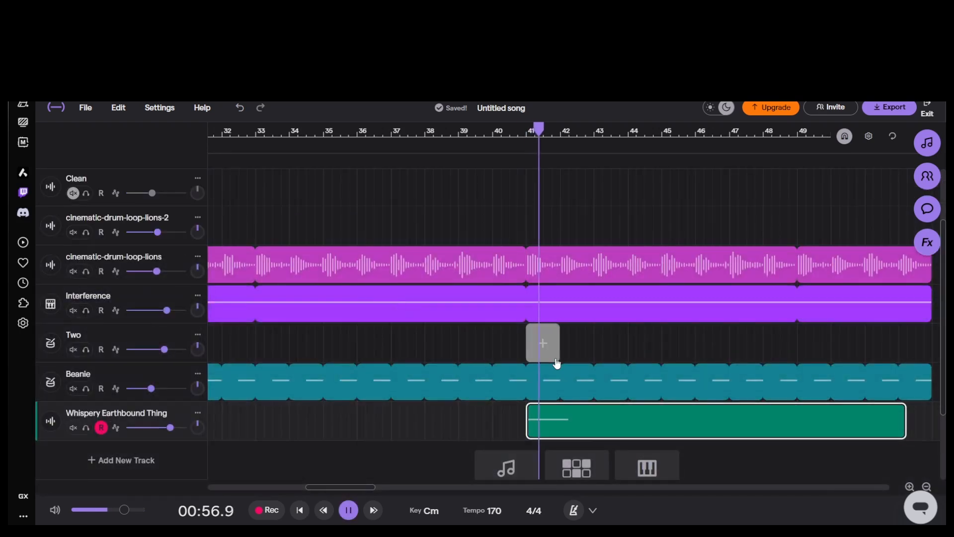
left_click_drag(893, 425, 618, 418)
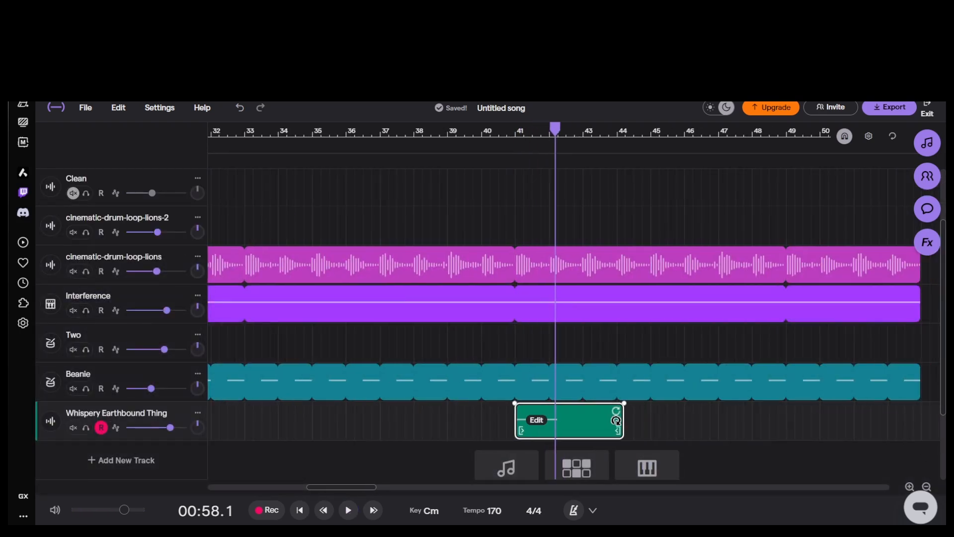
key("space")
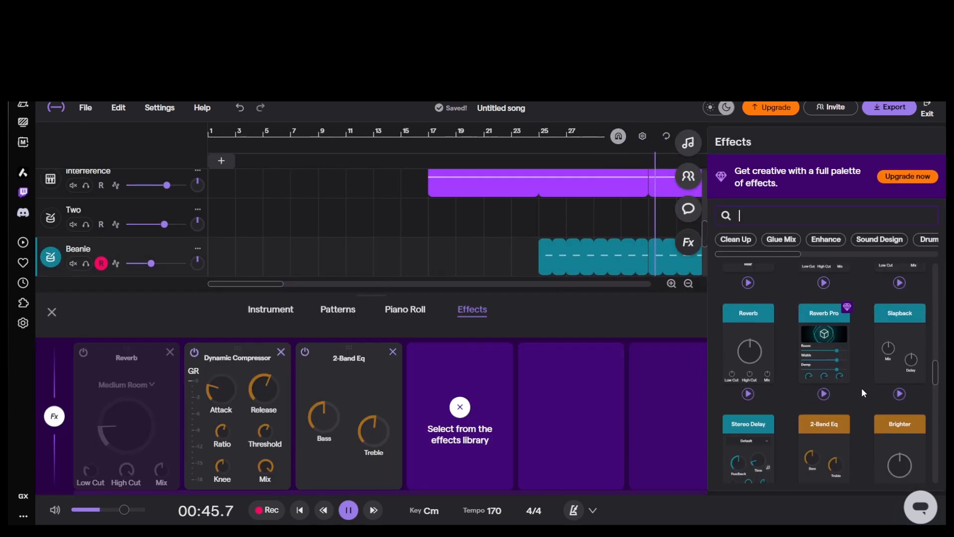
Step: Look through the effects library again and raise the Reverb of the Beanie drum kit in its pattern settings
scroll(869, 370, "up", 2)
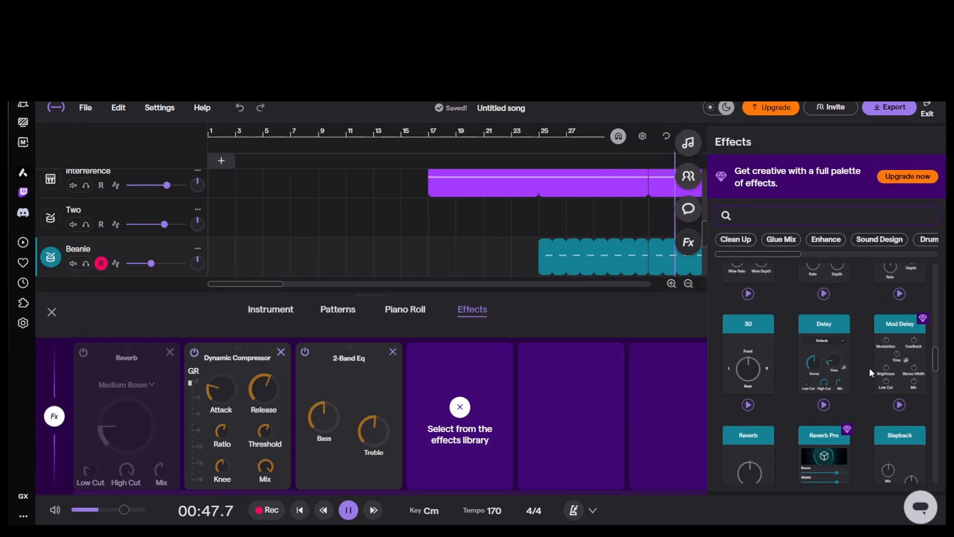
scroll(871, 371, "up", 1)
scroll(871, 371, "down", 3)
scroll(870, 373, "down", 2)
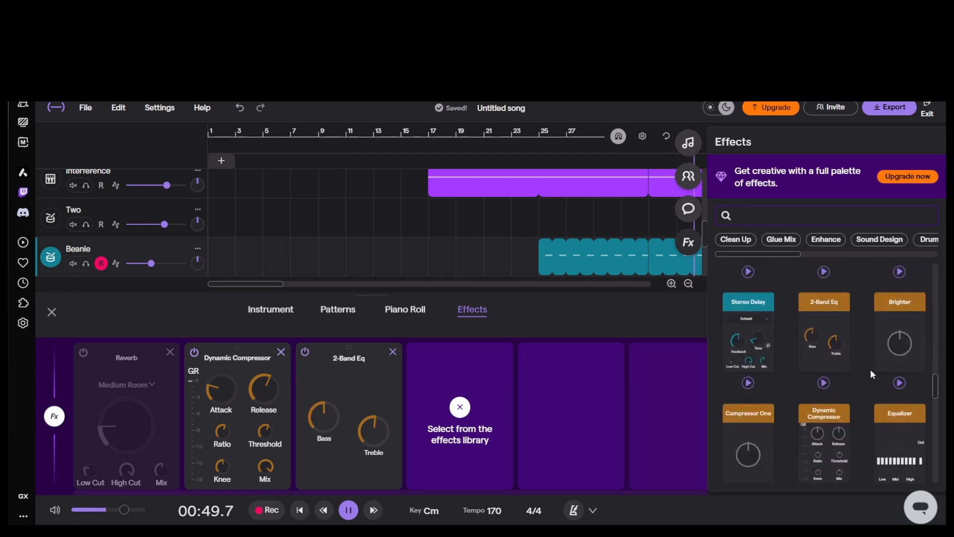
left_click(397, 311)
left_click(337, 310)
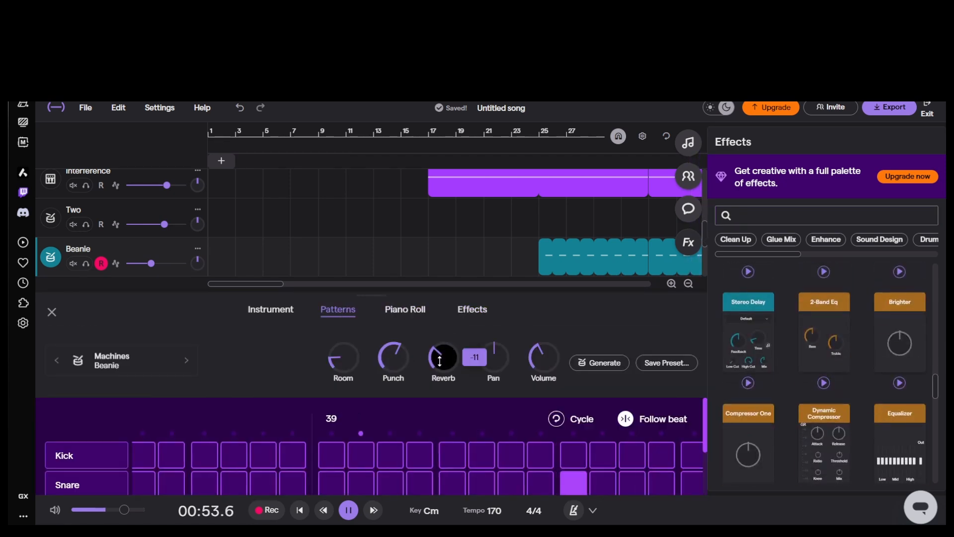
left_click_drag(527, 342, 469, 353)
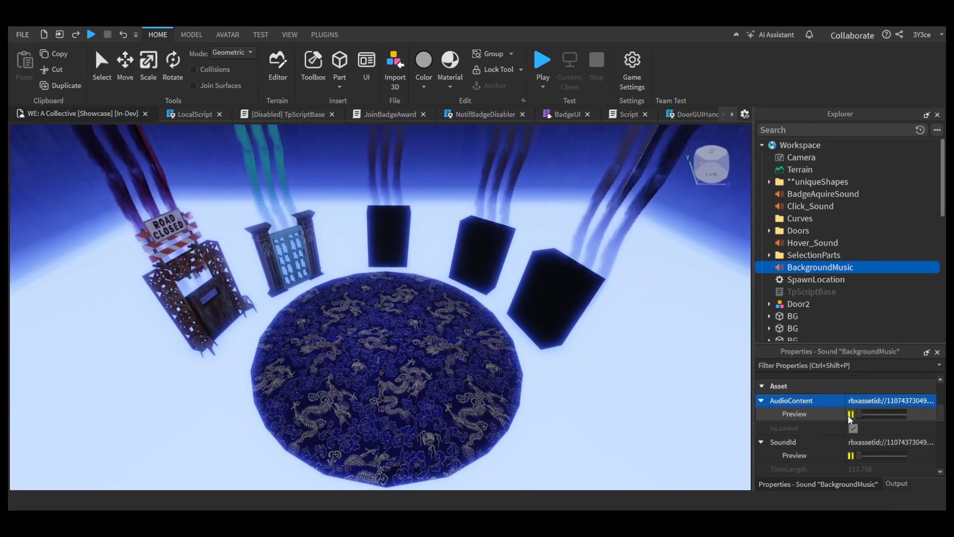
Step: Switch to Roblox Studio and adjust the Volume of the BackgroundMusic sound
scroll(910, 447, "down", 10)
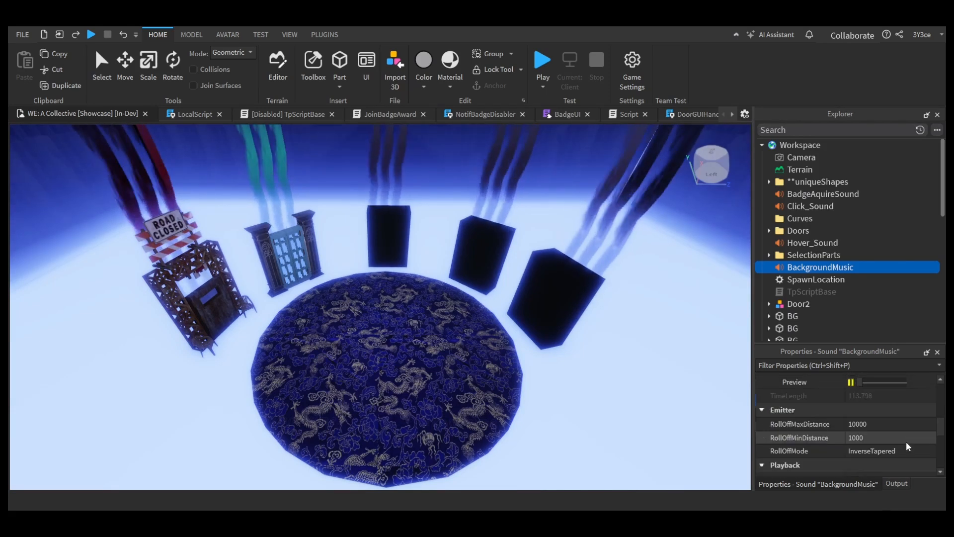
left_click(896, 421)
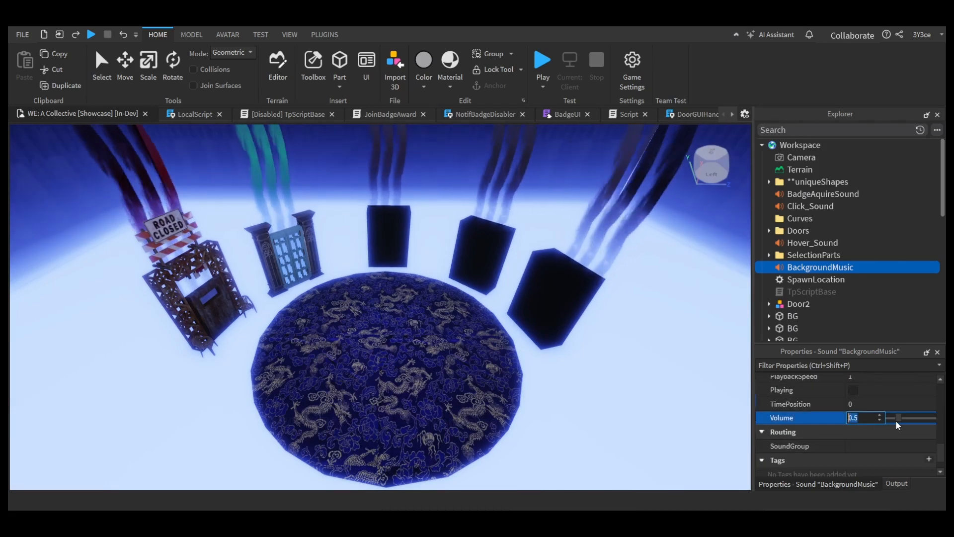
left_click_drag(897, 420, 896, 419)
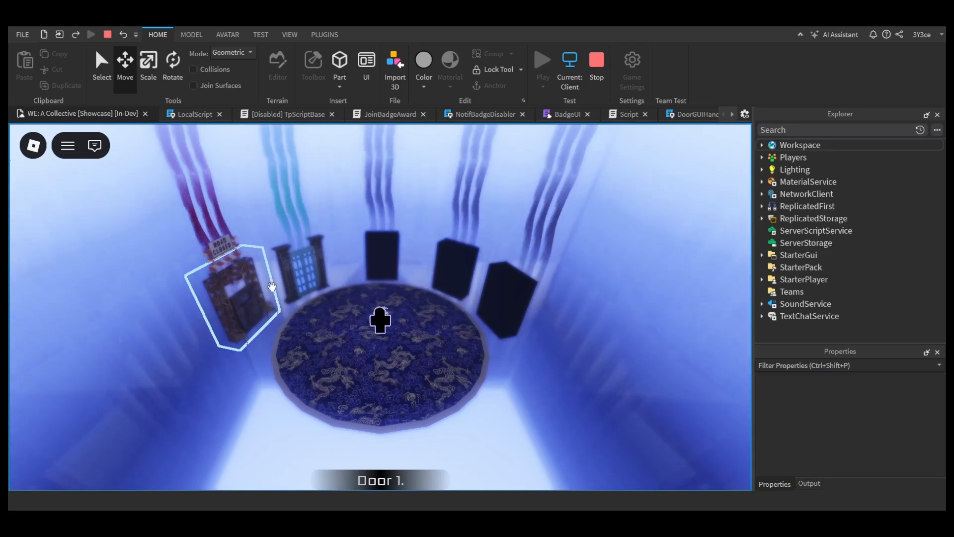
Step: Playtest the door windows by opening Door 1's description, returning to the collective and selecting Door 2
left_click(239, 303)
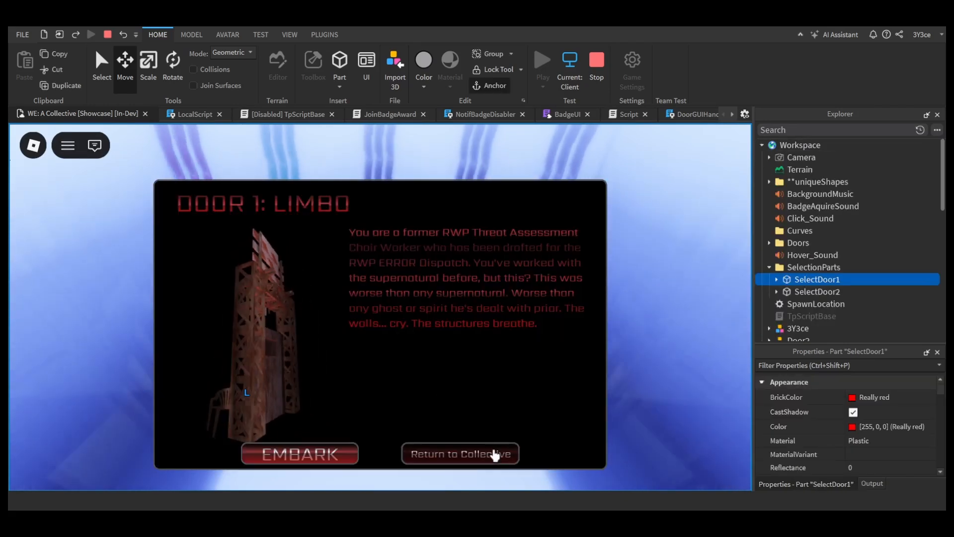
left_click(492, 453)
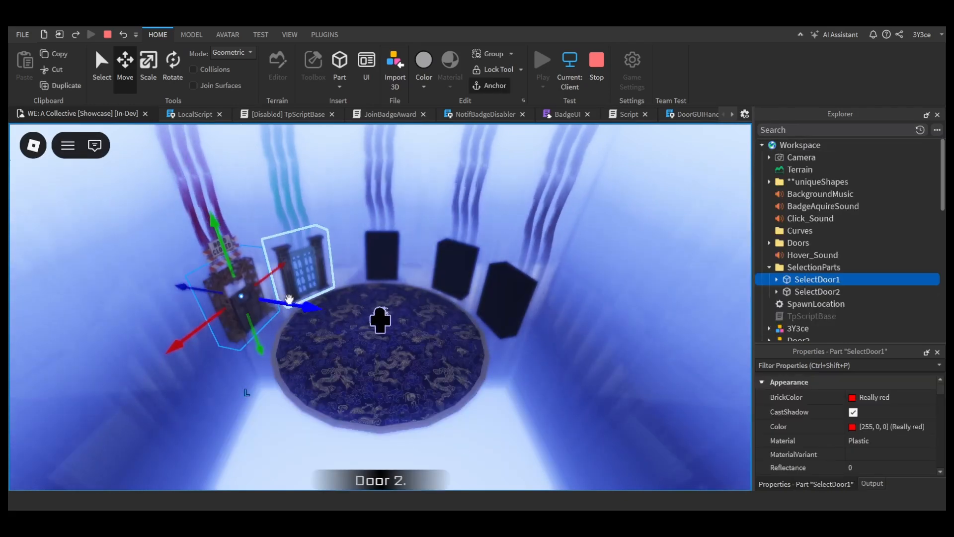
left_click(311, 278)
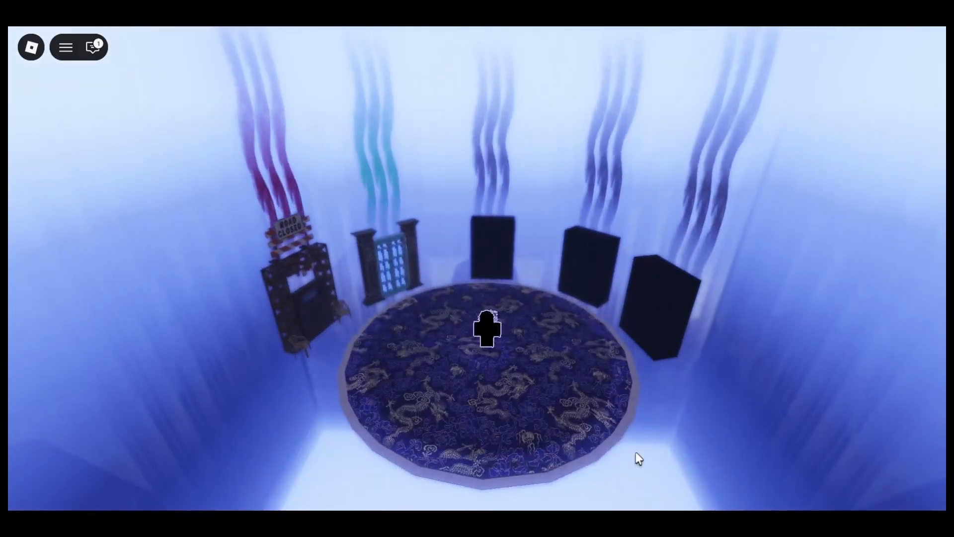
Step: Check the client log in the running game's Developer Console for errors, and close the console
key("F9")
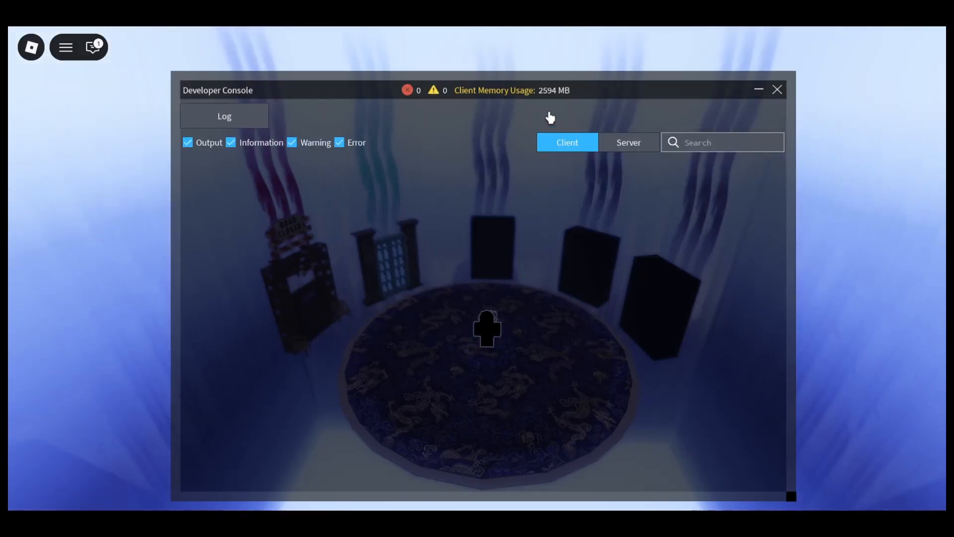
key("F9")
key("F9")
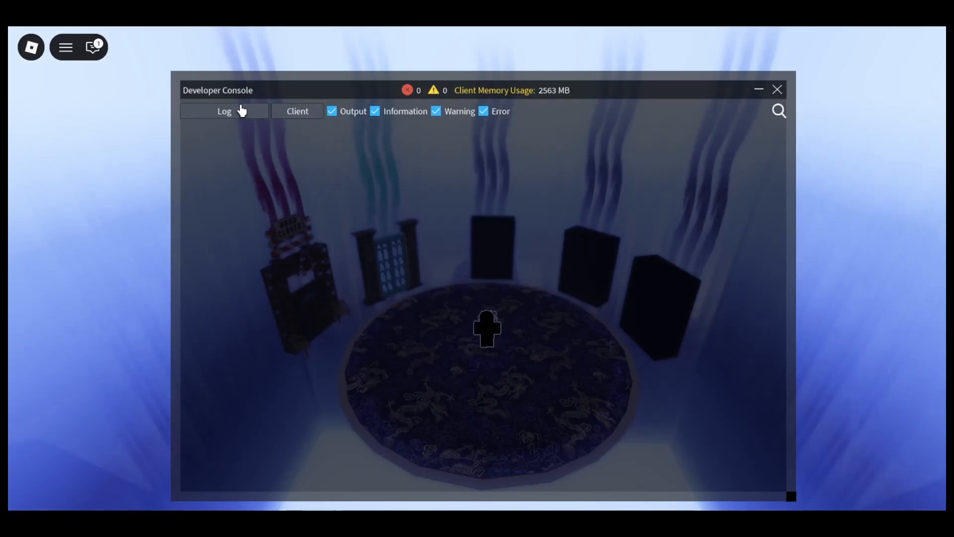
left_click(245, 112)
left_click(246, 112)
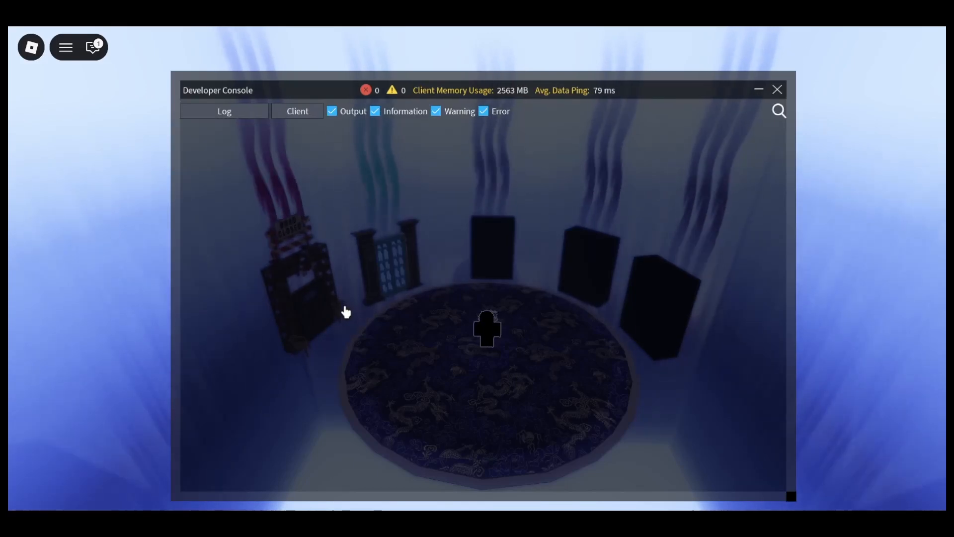
key("F9")
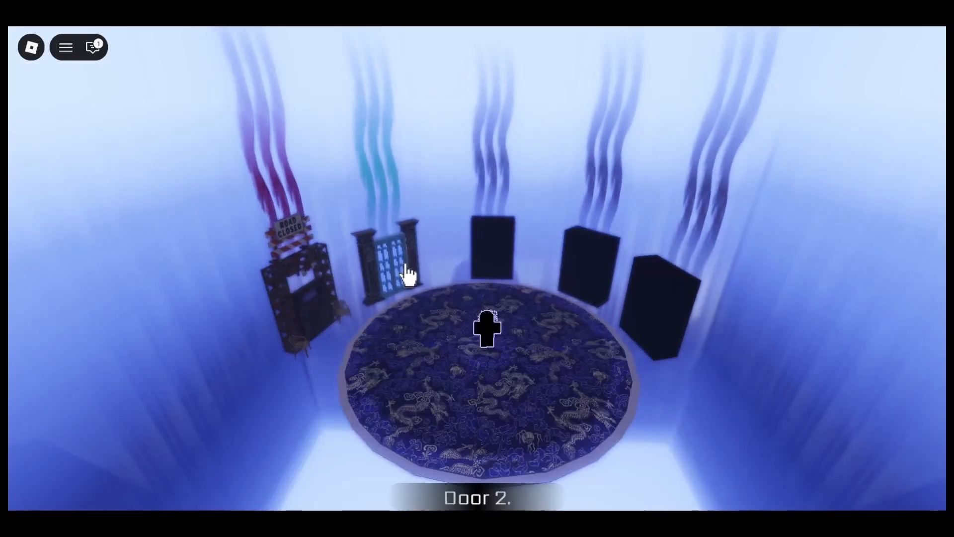
Step: Test the doors in the running game by selecting Door 2, opening and leaving Door 1's description, and selecting Door 1 again
right_click_drag(440, 335, 446, 336)
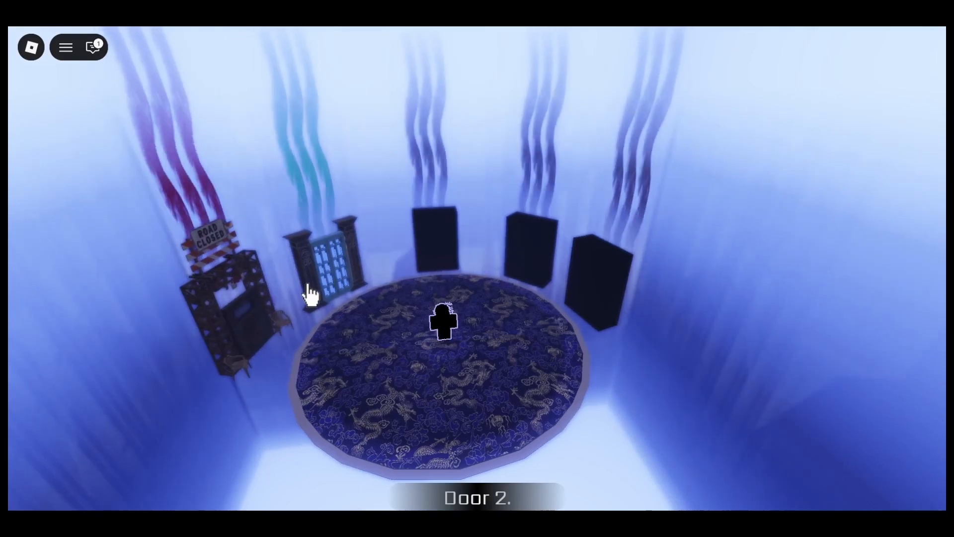
left_click(308, 290)
left_click(255, 345)
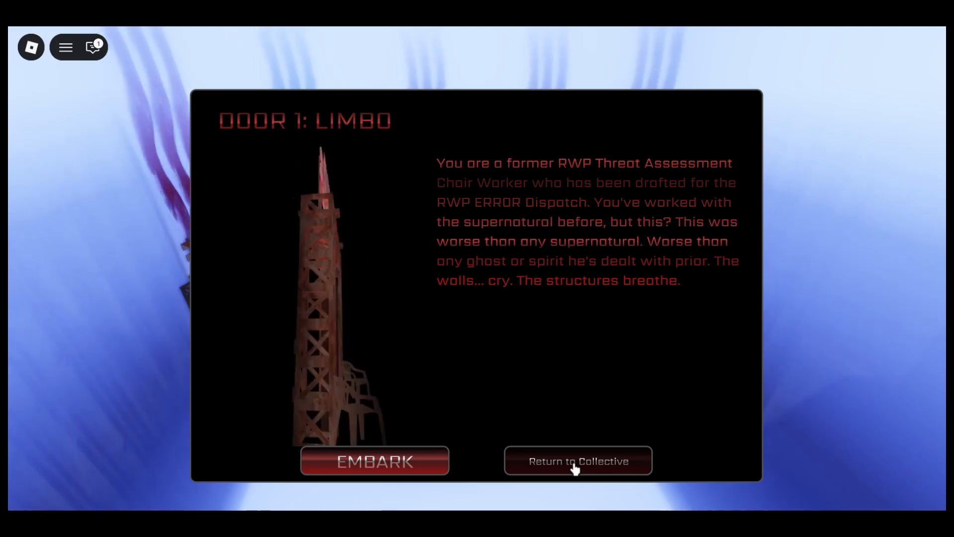
left_click(574, 464)
left_click(259, 330)
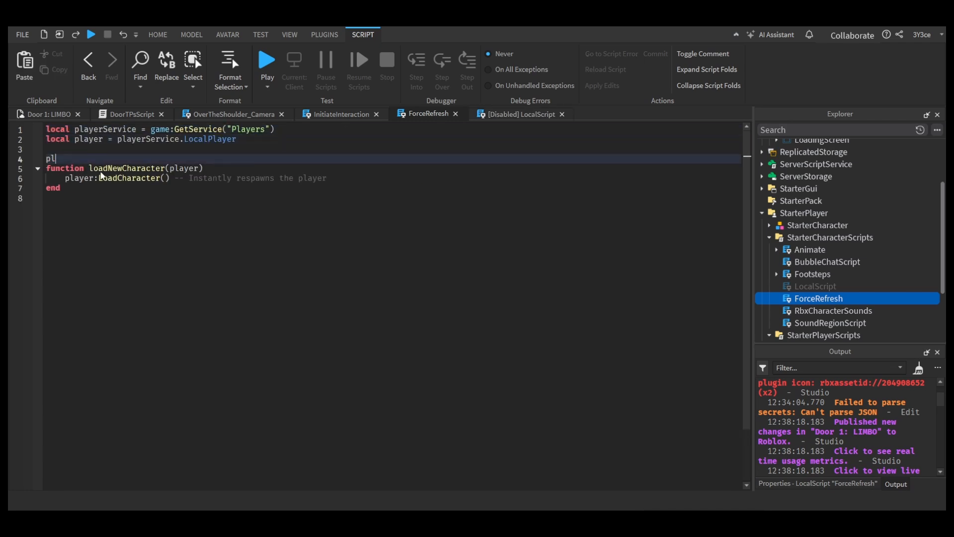
left_click(60, 115)
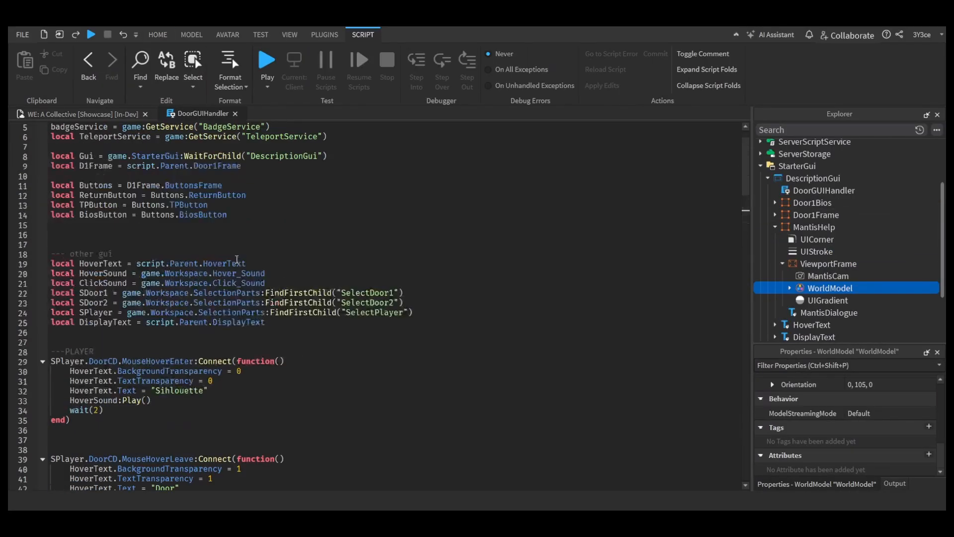
Step: Set the MantisDialogue label's text color to 170, 152, 188
left_click(431, 311)
key("Return")
type("l")
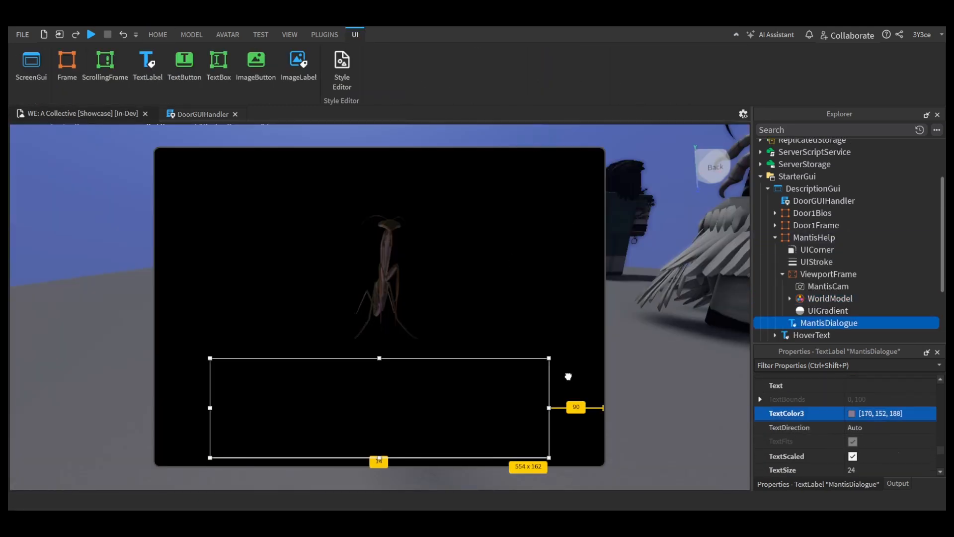
left_click(859, 433)
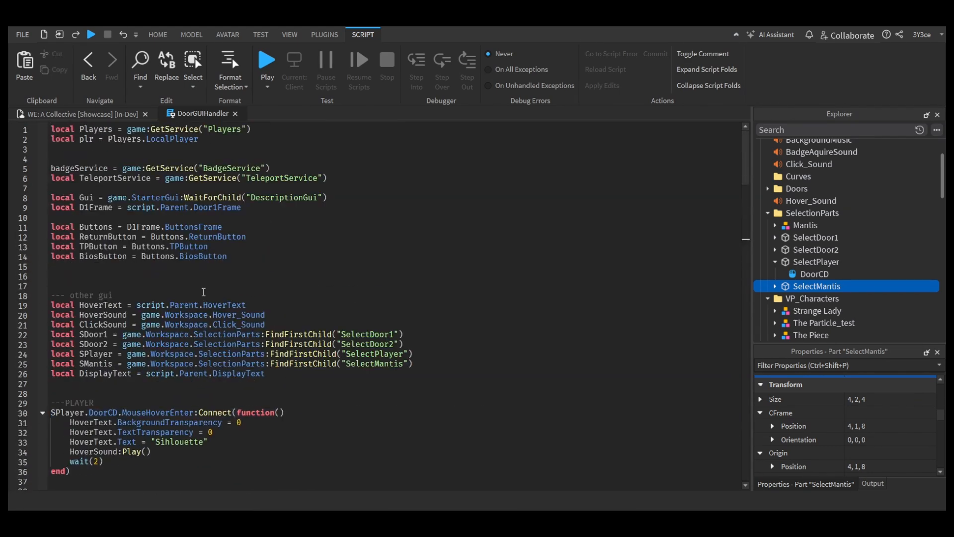
Step: Add a "----MantisGUI---" comment section closed by a "------" line below the button variables in DoorGUIHandler
left_click(175, 275)
key("Return")
type("----MantisGUI---")
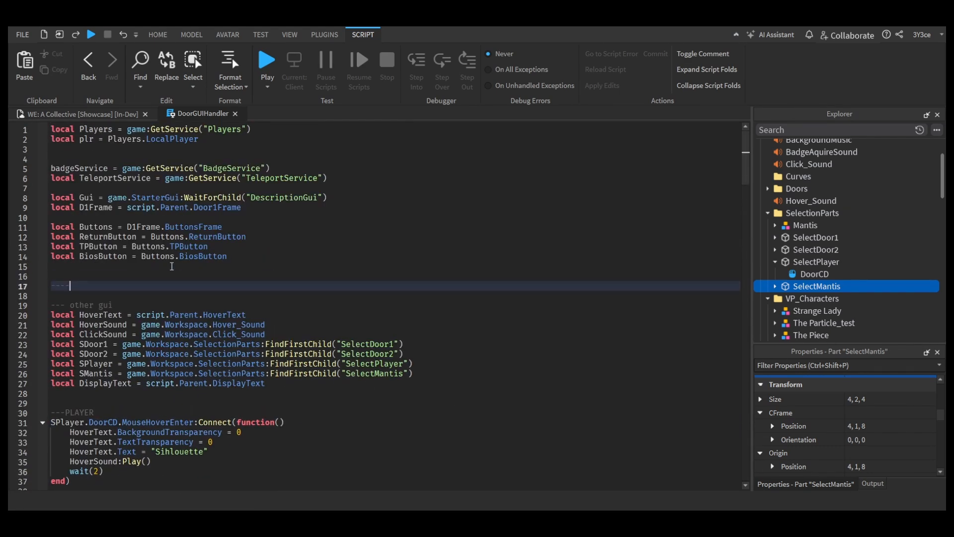
key("Return")
key("Return")
key("Return")
key("Return")
key("Return")
key("Return")
type("------")
Step: Declare the local variables MantFrame as Gui.MantisHelp and MantDialogue as MantFrame.MantisDialogue in the MantisGUI section
left_click(153, 295)
type("local Mant")
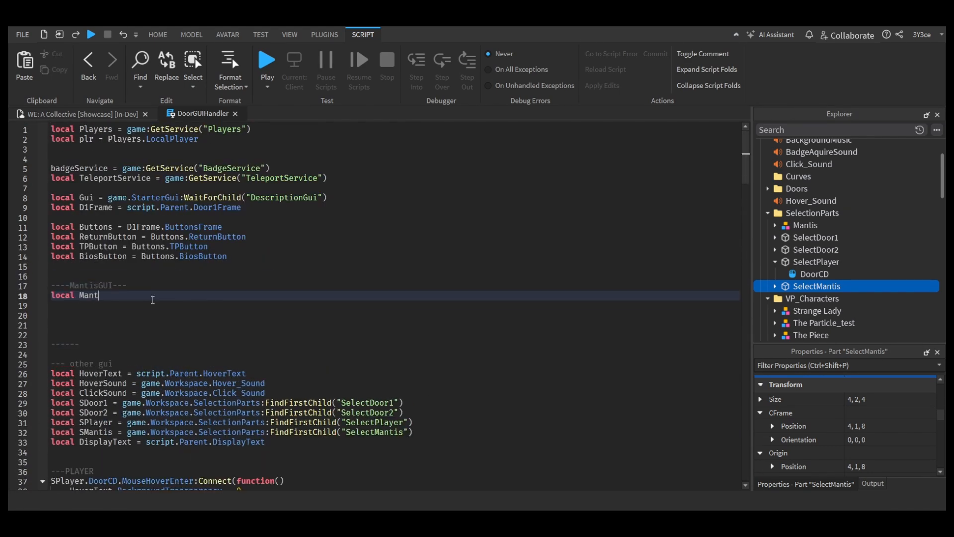
type("Frame = ")
type("scrip")
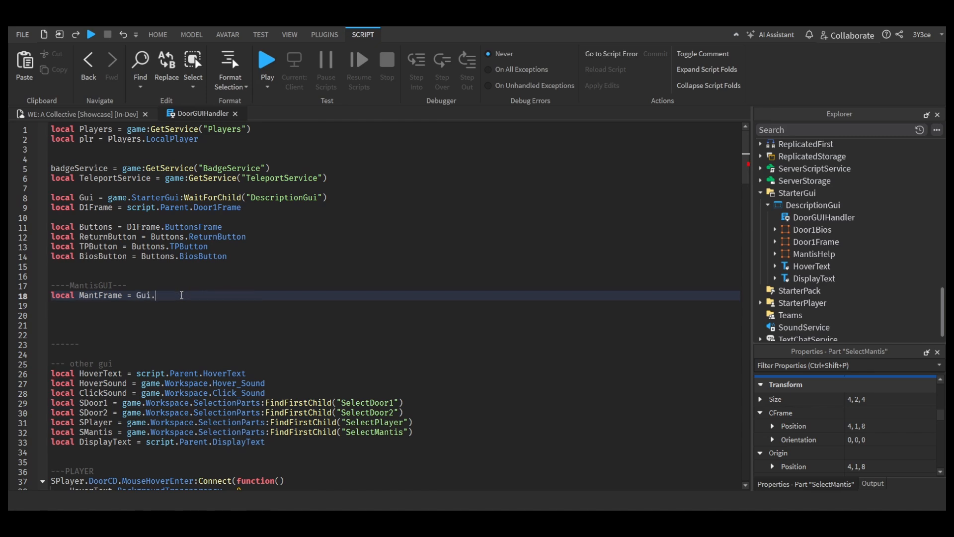
type("MantisHelp")
key("Return")
type("local MantDialogue = MantFrame.ma")
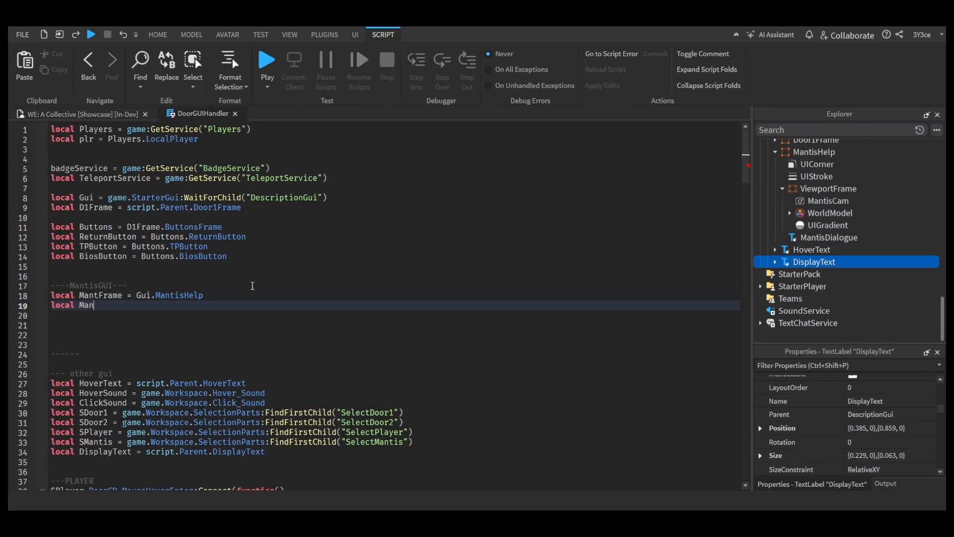
key("Tab")
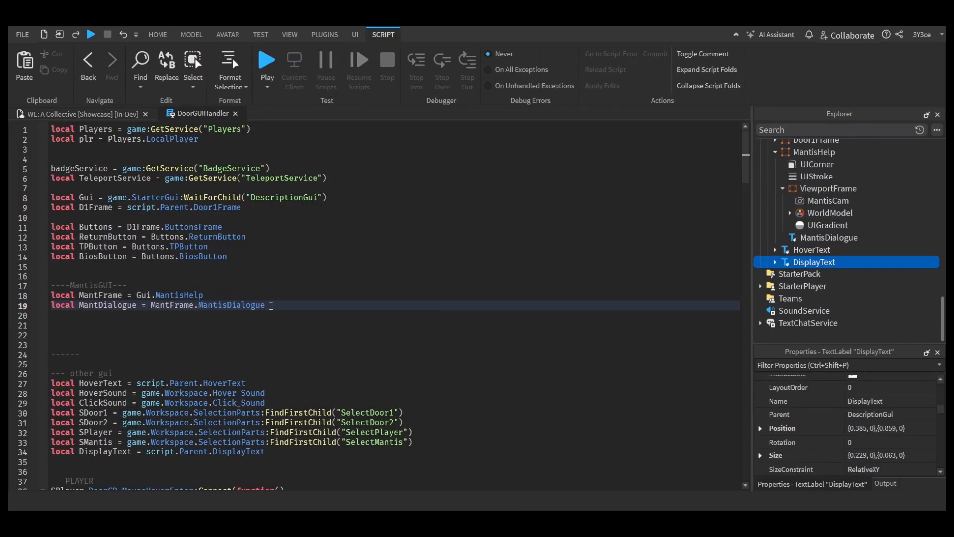
Step: Add a folder named MantisDL inside DescriptionGui
scroll(348, 298, "down", 20)
left_click(774, 264)
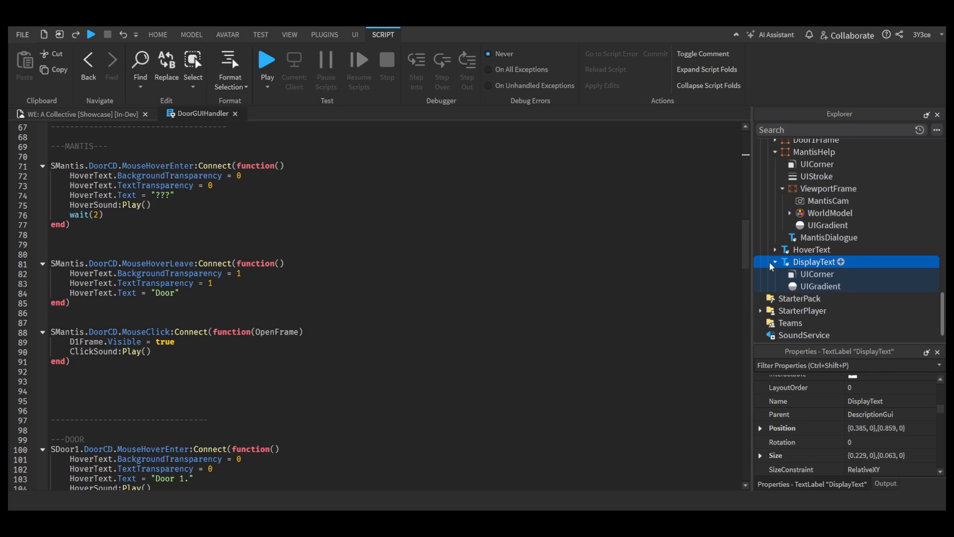
left_click(306, 365)
scroll(306, 366, "up", 4)
scroll(306, 366, "down", 5)
scroll(318, 358, "up", 2)
scroll(843, 190, "up", 3)
left_click(822, 205)
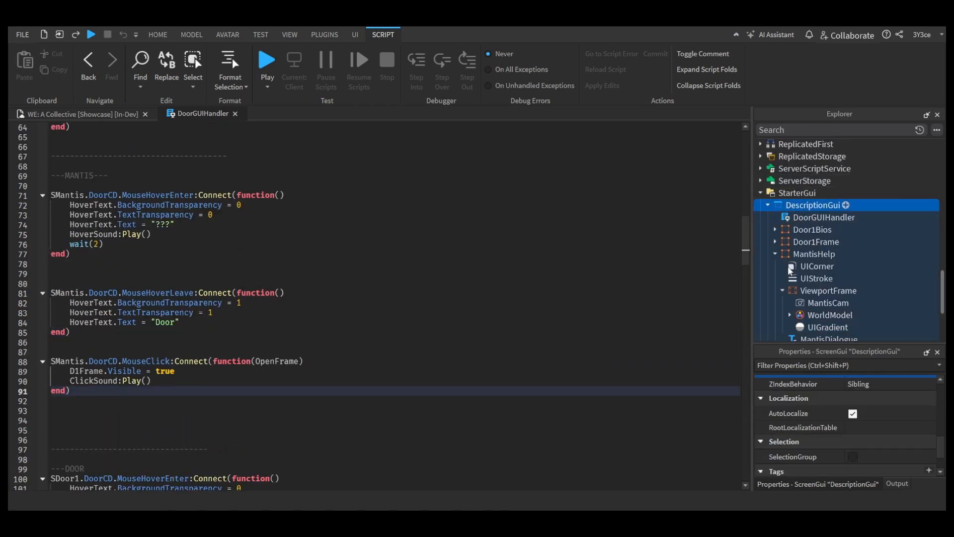
left_click(733, 318)
type("mantis")
scroll(827, 289, "up", 3)
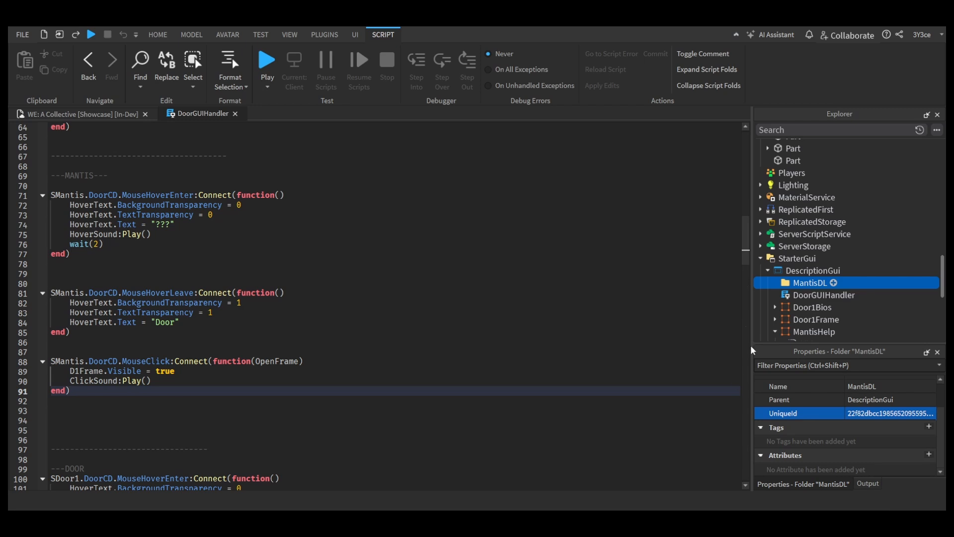
Step: Add a StringValue named Dialogue1 to MantisDL, duplicate it, and enter Dialogue1's line starting "(You catch a praying man"
left_click(743, 377)
type("Dialogue1")
key("Return")
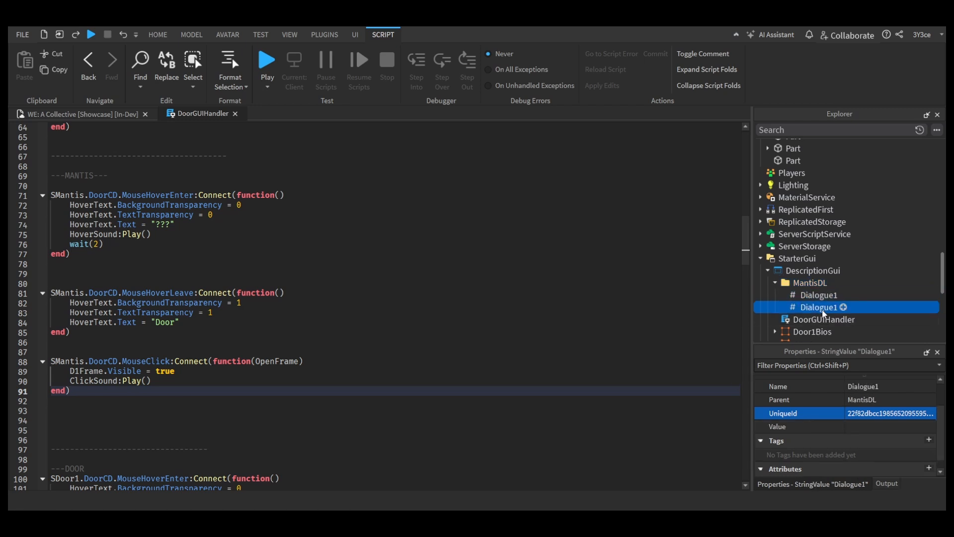
left_click(392, 379)
double_click(850, 308)
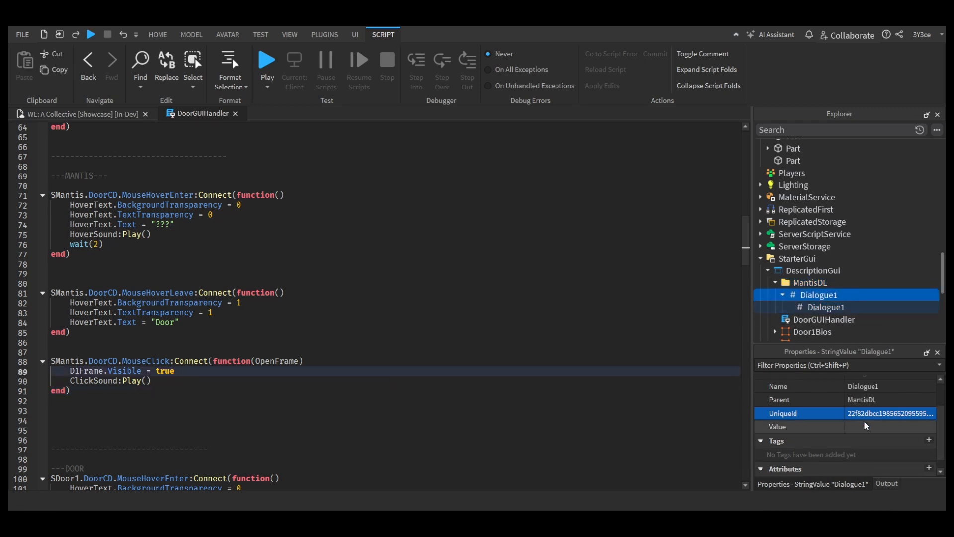
left_click_drag(822, 298, 812, 285)
left_click(890, 427)
type("(You catch a praying man")
key("Return")
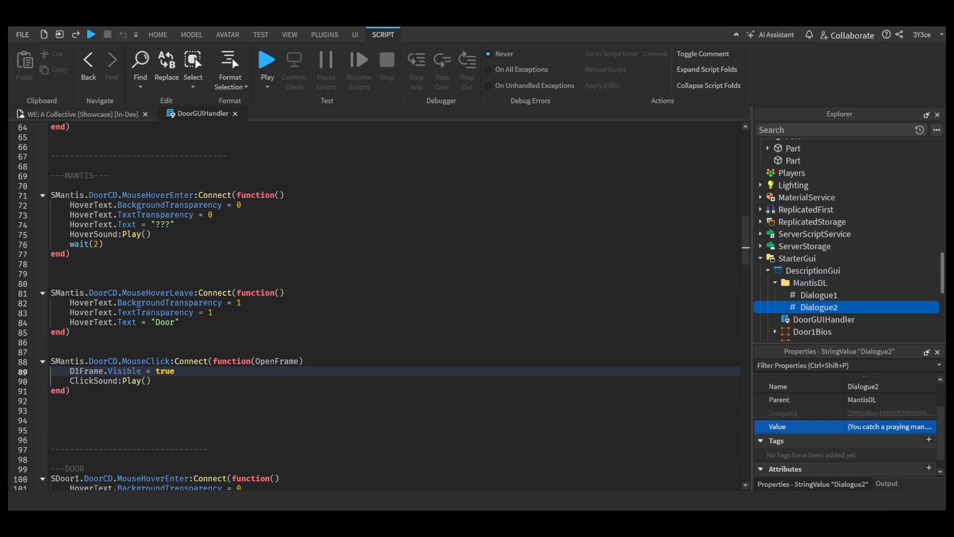
Step: Paste Dialogue2's line starting "You've got a mean eye", and duplicate further string values Dialogue3 and Dialogue4 with their own lines
key("ctrl+v")
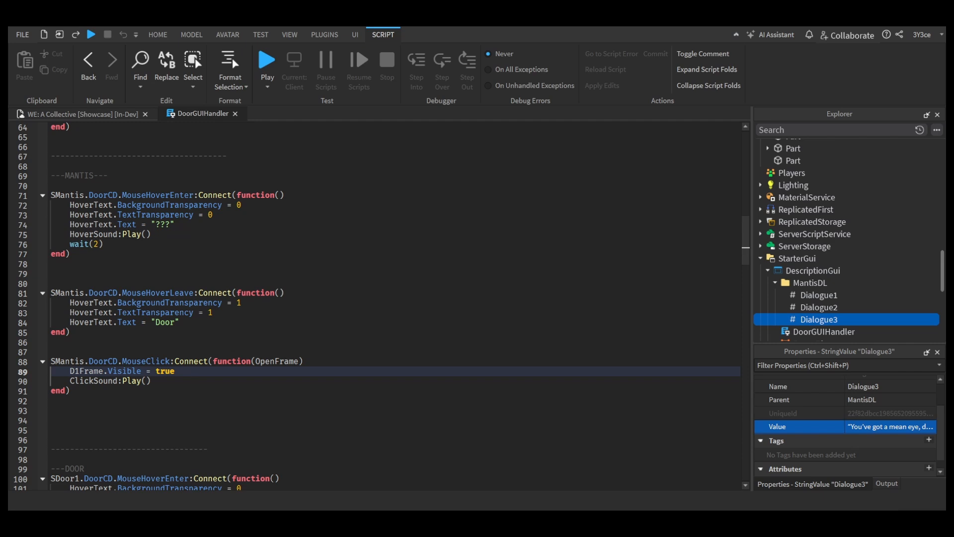
left_click(871, 416)
key("ctrl+d")
double_click(844, 336)
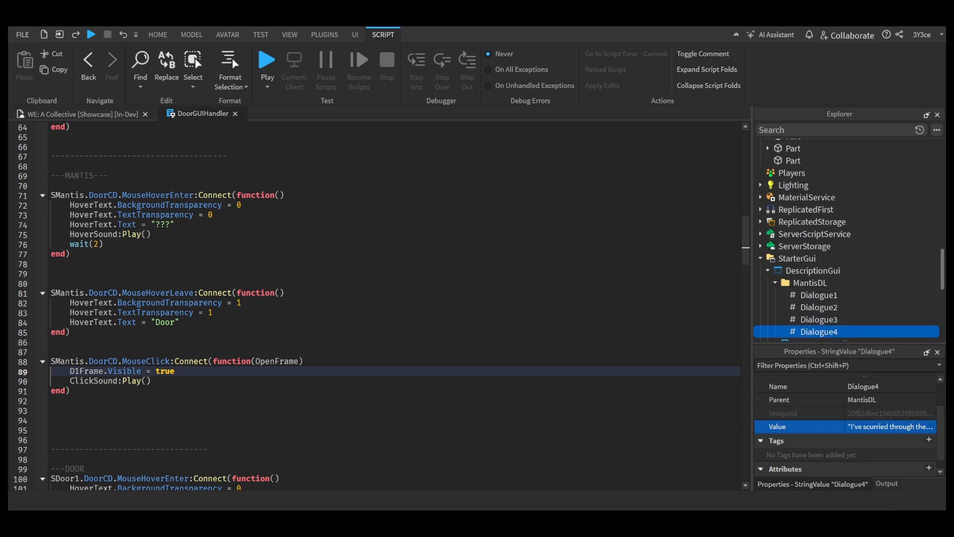
left_click(883, 430)
key("ctrl+v")
Step: Add Dialogue5 with the line starting "Numba 2: if ya host falls", and duplicate it as Dialogue6 with its own line
key("ctrl+d")
double_click(845, 313)
type("5")
left_click(883, 428)
key("ctrl+v")
key("ctrl+d")
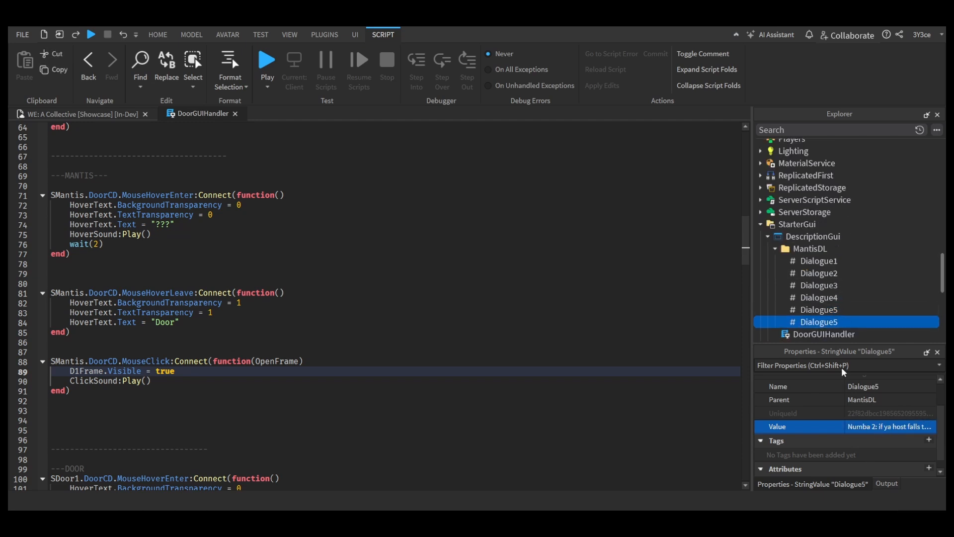
left_click(890, 426)
left_click(819, 310)
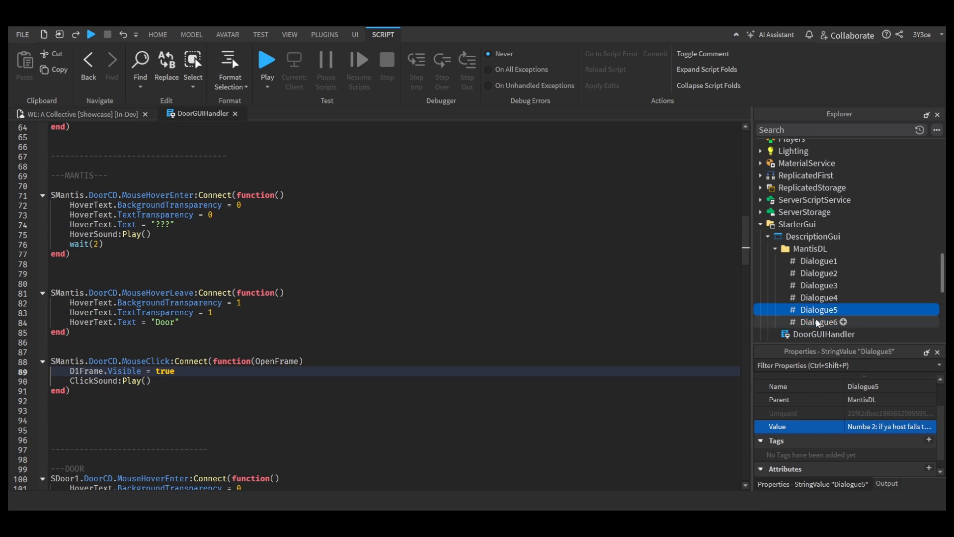
Step: Duplicate Dialogue6 as Dialogue7 and paste the next line of the mantis's speech as its value
left_click(820, 322)
key("ctrl+d")
double_click(844, 334)
key("BackSpace")
type("7")
left_click(887, 427)
key("ctrl+v")
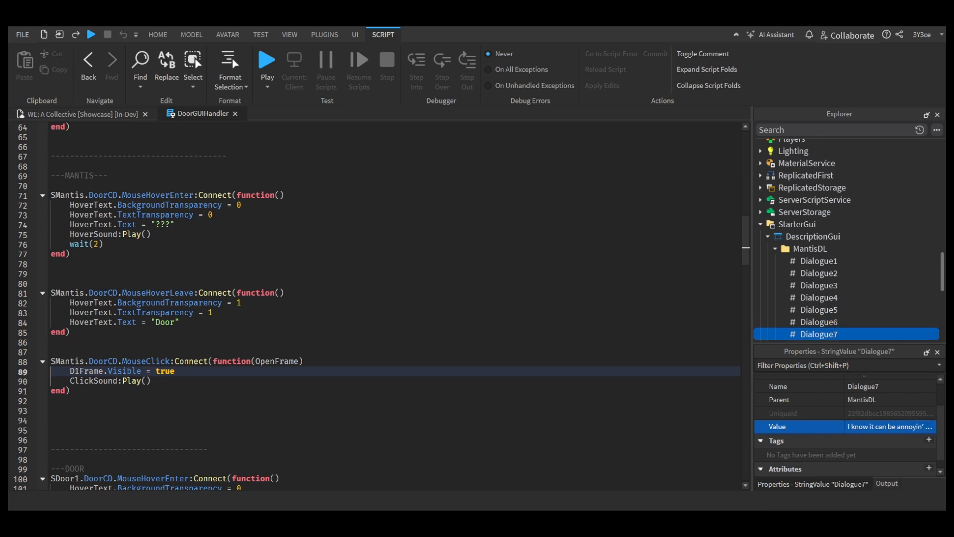
Step: Duplicate Dialogue7 as Dialogue8 and paste the following line of the mantis's speech as its value
key("ctrl+d")
double_click(845, 313)
key("BackSpace")
type("8")
left_click(875, 428)
key("ctrl+v")
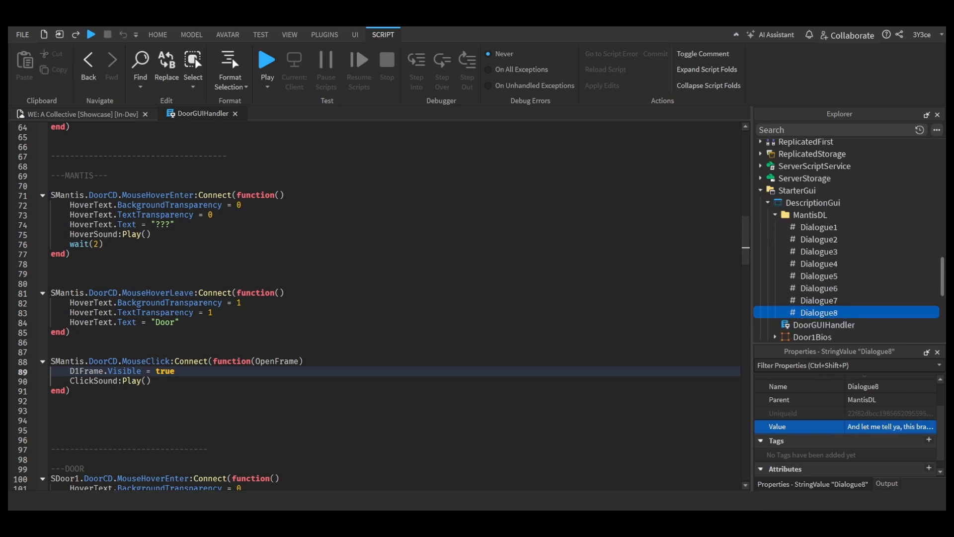
left_click(878, 428)
Step: Duplicate Dialogue8 as Dialogue9 and set its value to the closing line starting "Good luck to ya, pal. Stay"
key("ctrl+d")
double_click(854, 324)
key("BackSpace")
type("9")
left_click(866, 428)
key("ctrl+v")
Step: Make the SMantis MouseClick handler show MantFrame instead of D1Frame, and add a "---dl roll" comment below that line
left_click(191, 375)
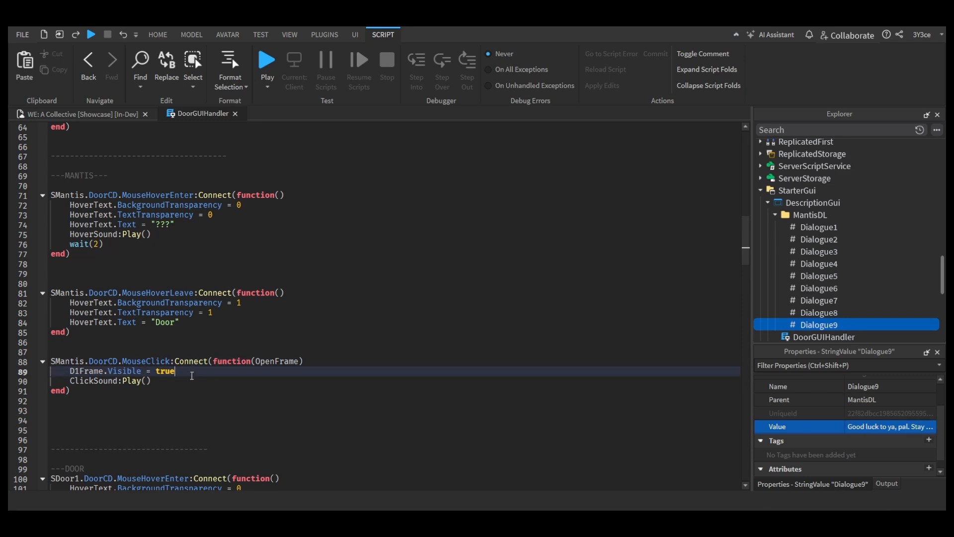
key("Return")
key("Return")
key("Up")
key("Return")
scroll(92, 381, "up", 1)
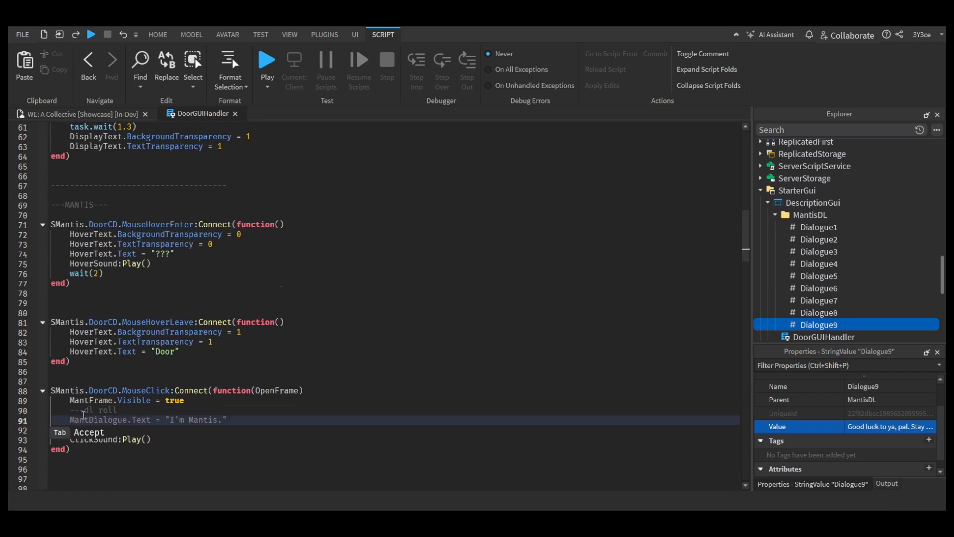
left_click(85, 410)
type("---dl roll")
key("Down")
Step: Declare the local variable DL as script.Parent.MantisDL below the comment, and begin a MantDialogue.Text assignment
type("local Mant")
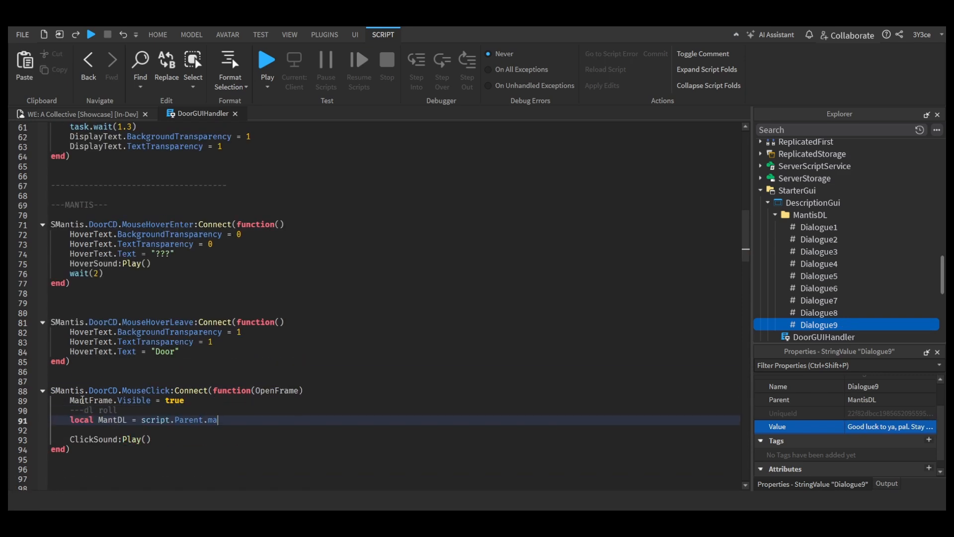
type("DL = script.Parent.ma")
key("Tab")
key("Return")
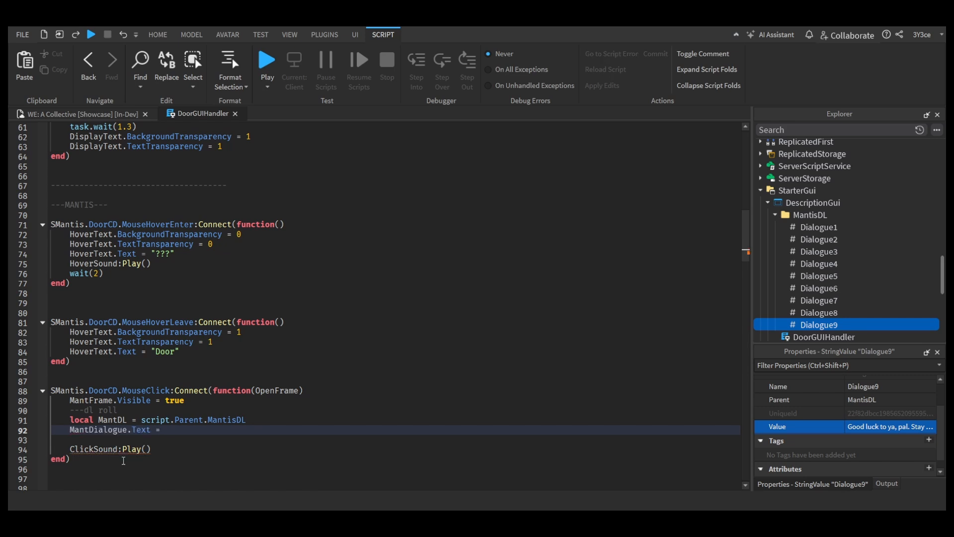
type("ma")
double_click(112, 420)
type("DL")
Step: Assign DL.Dialogue1 to MantDialogue.Text and follow it with task.wait(6)
left_click(185, 430)
key("BackSpace")
key("BackSpace")
type("DL.Dialogue1")
key("Return")
type("wait()")
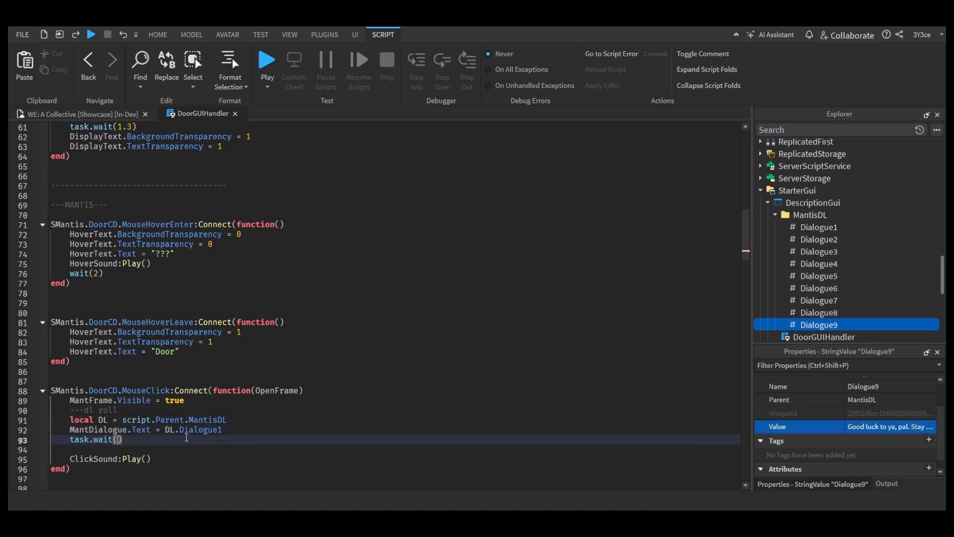
type("5")
left_click(819, 239)
double_click(120, 439)
type("6")
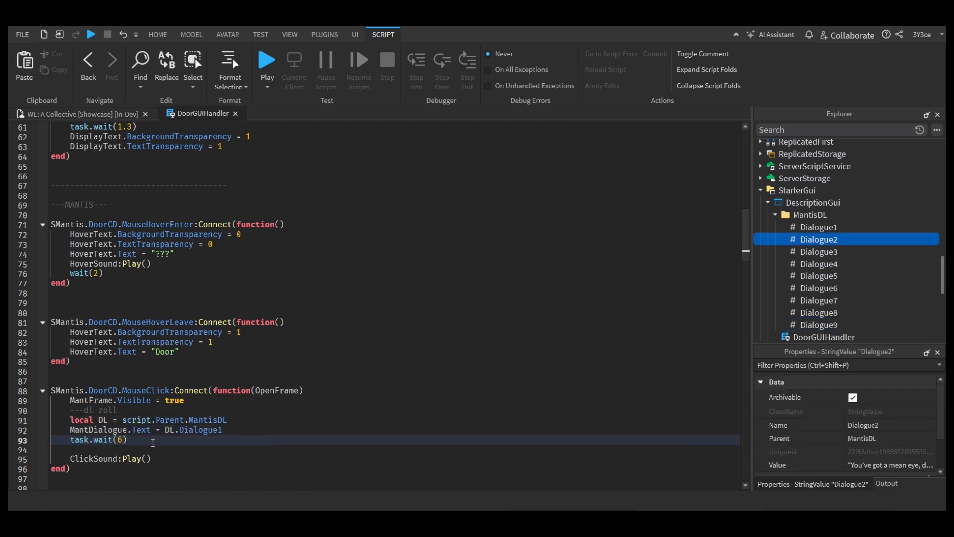
Step: Move the ClickSound:Play() line directly below MantFrame.Visible = true
left_click_drag(151, 459, 71, 459)
key("ctrl+x")
left_click(186, 400)
key("Return")
key("ctrl+v")
Step: Add MantDialogue.Text lines for DL.Dialogue2 followed by task.wait(5) and DL.Dialogue3 followed by task.wait(10)
left_click(134, 462)
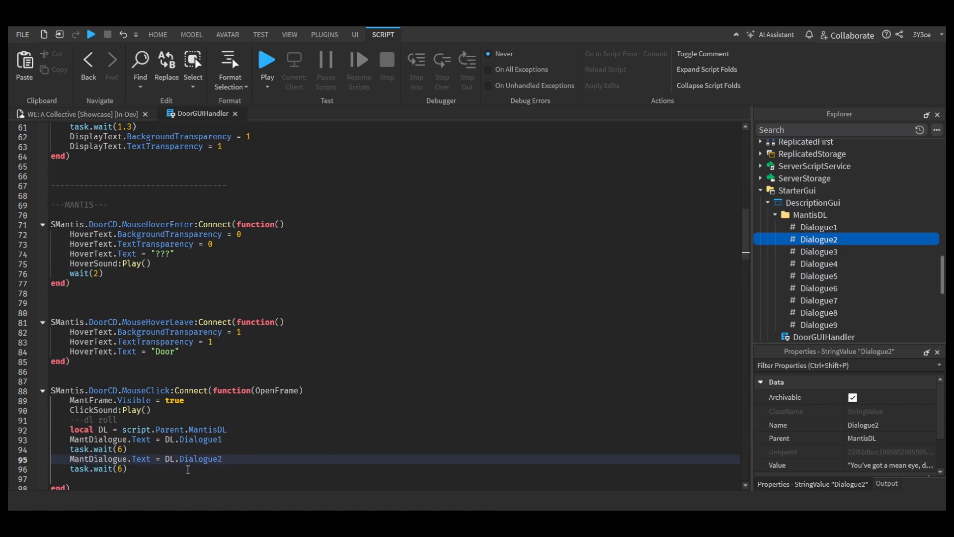
double_click(120, 469)
type("5")
left_click(149, 479)
key("ctrl+v")
left_click(225, 468)
key("BackSpace")
type("3")
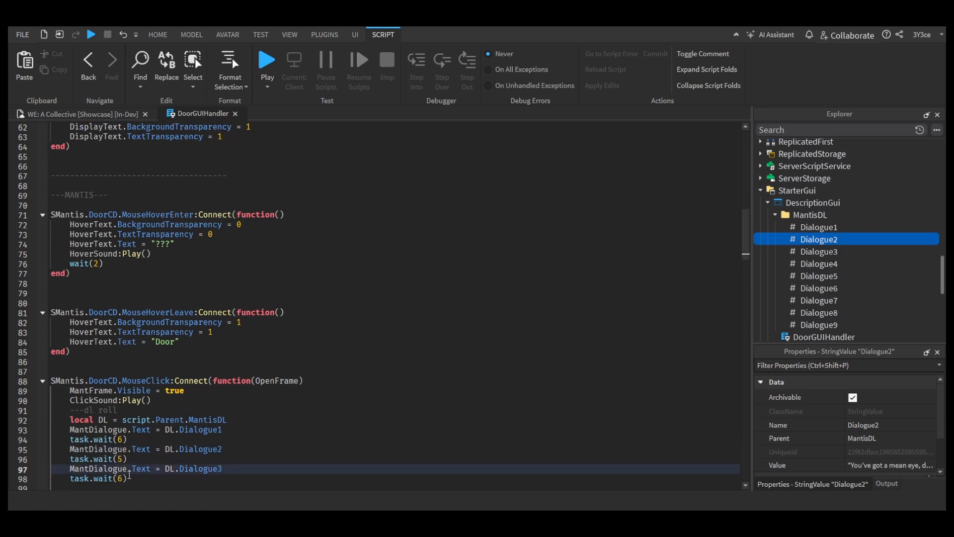
double_click(120, 478)
type("10")
Step: Add a MantDialogue.Text line for DL.Dialogue4 followed by task.wait(5)
left_click(318, 478)
key("ctrl+v")
left_click(224, 469)
key("BackSpace")
type("4")
double_click(120, 479)
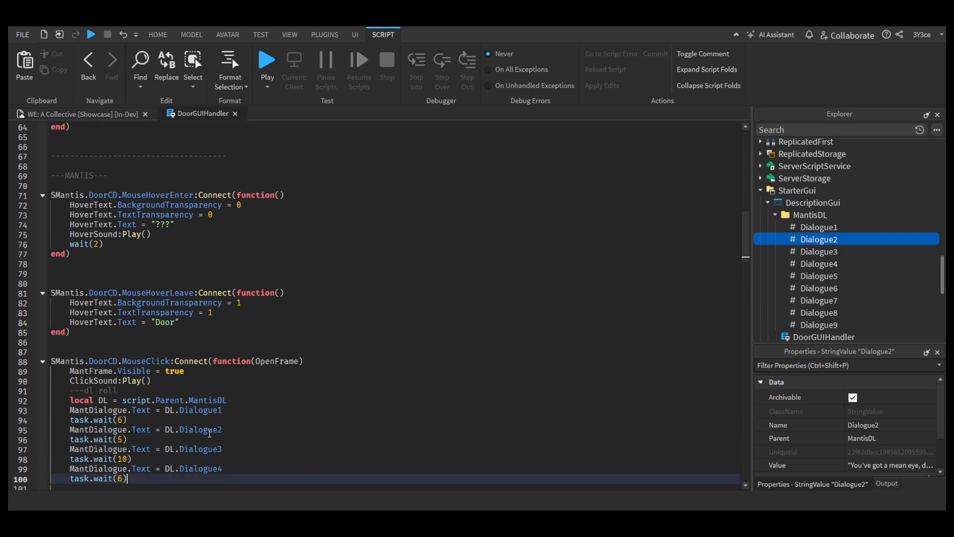
type("5")
Step: Add MantDialogue.Text lines for DL.Dialogue5 and DL.Dialogue6, each followed by task.wait(5)
scroll(172, 447, "down", 2)
left_click(172, 427)
key("ctrl+v")
Step: Add a MantDialogue.Text line for DL.Dialogue7 followed by task.wait(10)
key("ctrl+v")
double_click(120, 459)
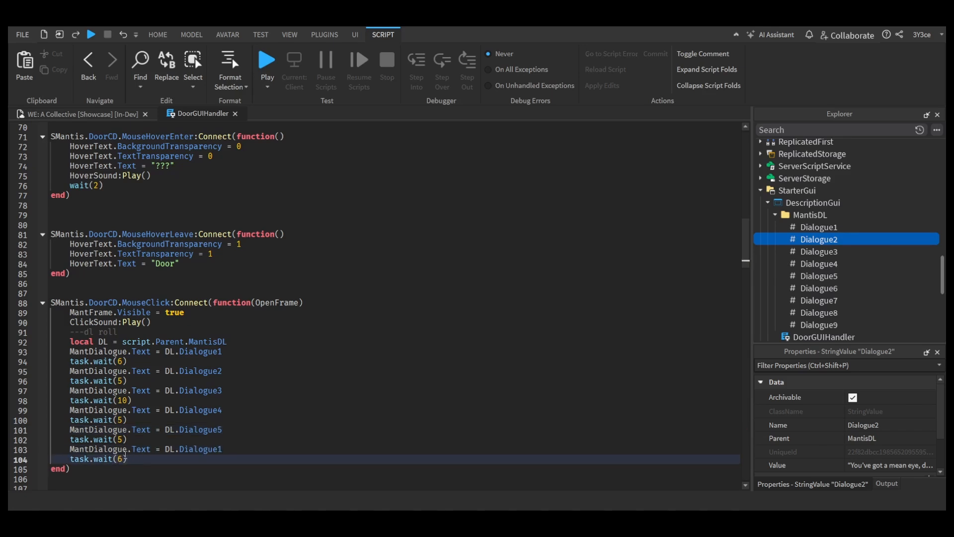
type("5")
left_click(225, 449)
key("BackSpace")
type("6")
left_click(158, 456)
key("Return")
Step: Add a MantDialogue.Text line for DL.Dialogue8 followed by task.wait(4)
key("ctrl+v")
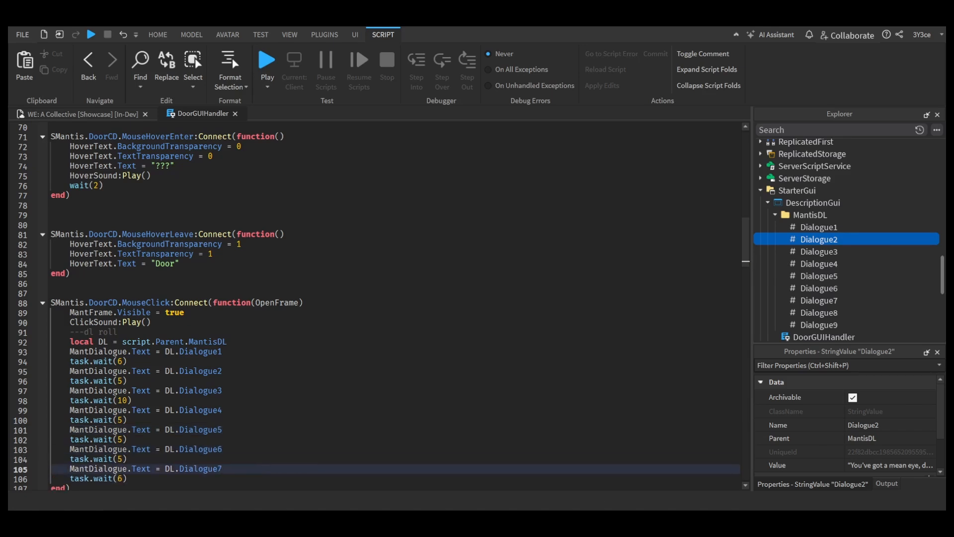
double_click(119, 479)
type("10")
left_click(273, 475)
key("Return")
key("ctrl+v")
left_click(239, 468)
key("BackSpace")
type("8")
double_click(120, 479)
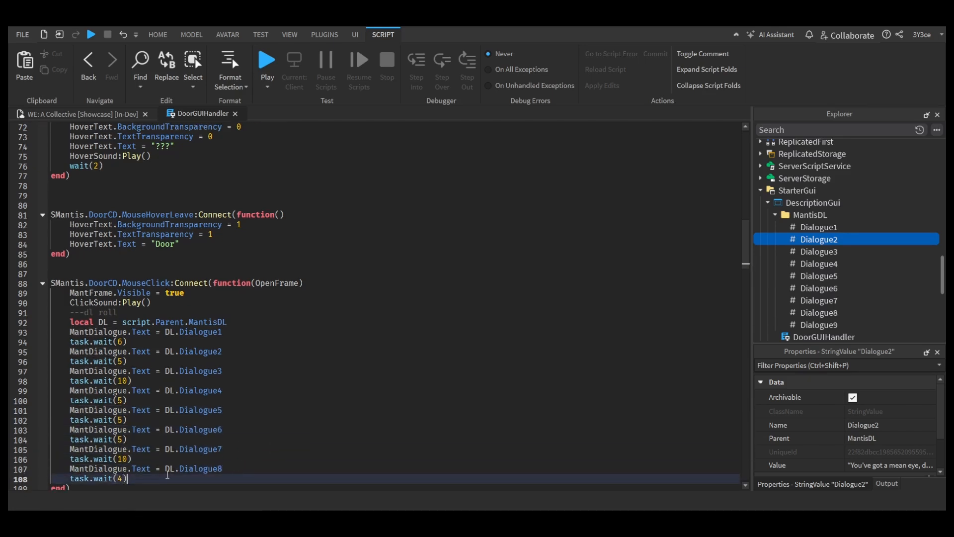
Step: Follow the DL.Dialogue9 line with task.wait(3), and end the handler with MantFrame.Visible = false
double_click(120, 479)
type("3")
left_click(158, 486)
type("mantFrame.Visible = f")
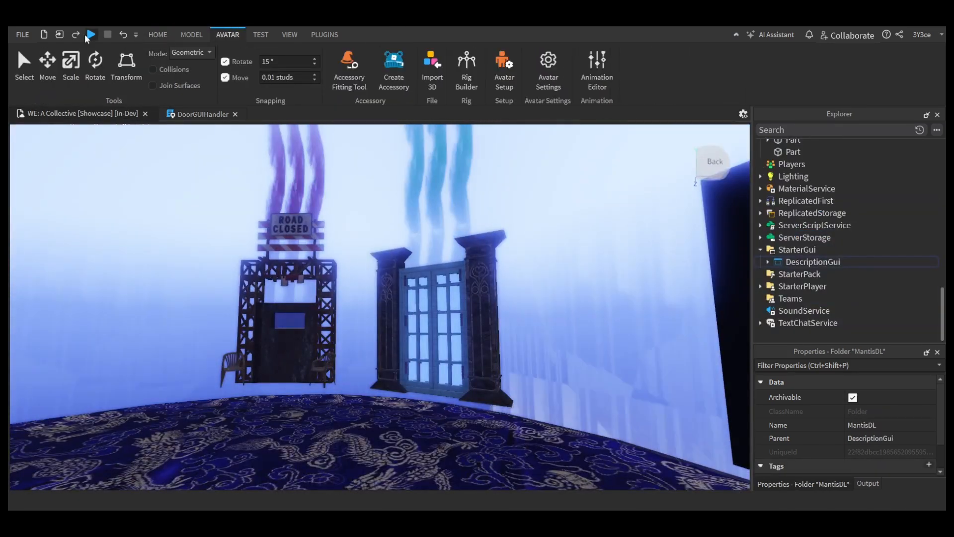
Step: Run the game and select the mantis to test its dialogue
left_click(88, 36)
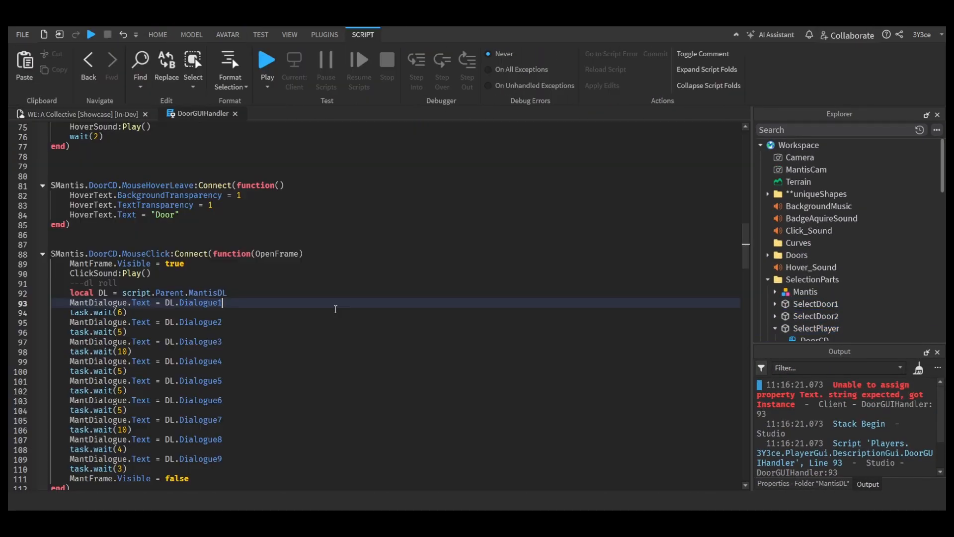
left_click(281, 328)
Step: Append .Value to the DL.Dialogue references in the mantis click handler
left_click(292, 322)
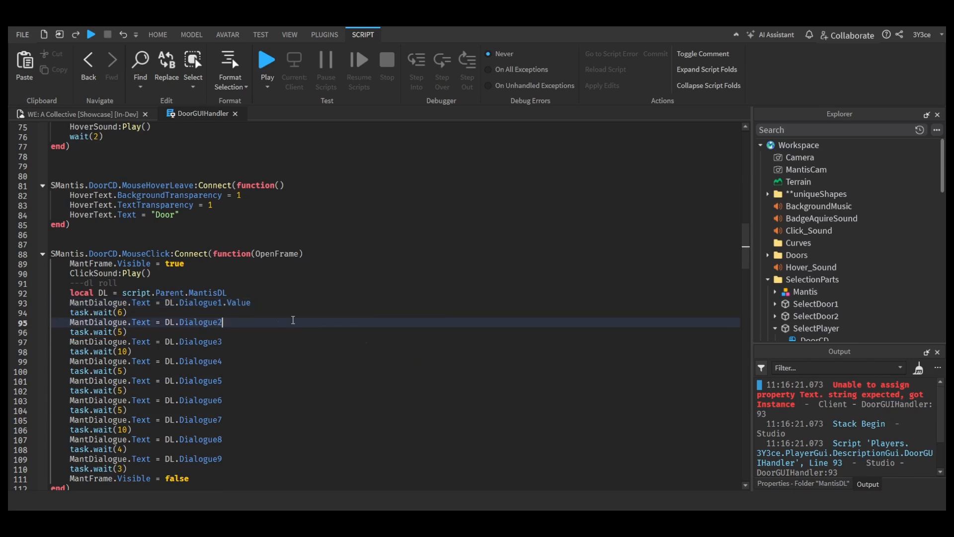
type(".Value")
left_click(268, 343)
type(".Value")
left_click(262, 361)
type(".Value")
left_click(252, 380)
type(".ValueValue")
left_click(238, 420)
type(".Value")
left_click(237, 439)
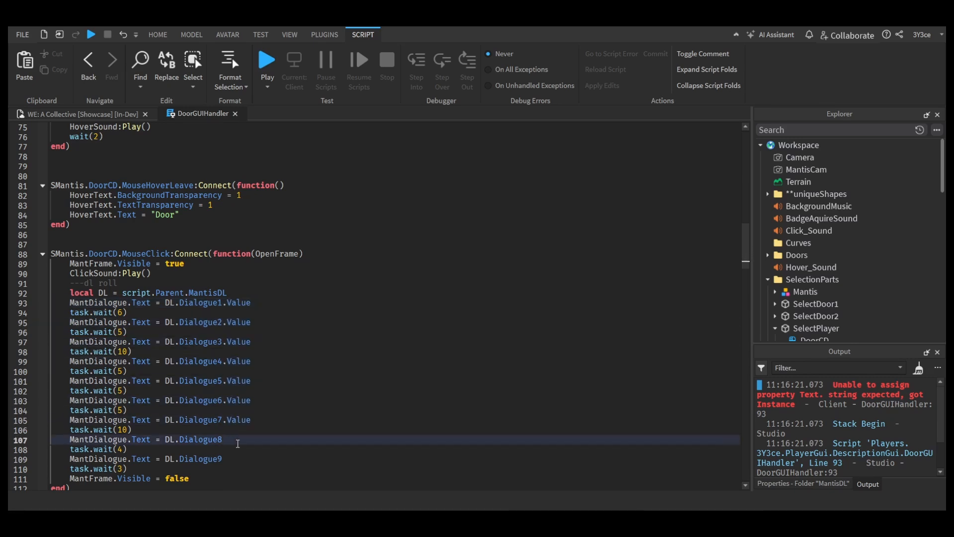
type(".Value")
left_click(235, 459)
type(".Value")
Step: Run the game again to recheck the mantis dialogue, and stop the test
left_click(90, 35)
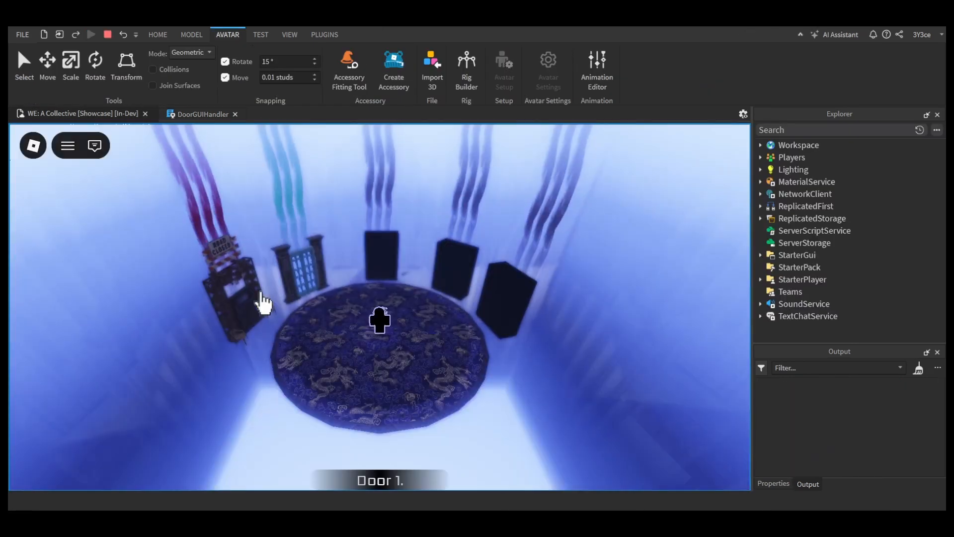
key("shift+F5")
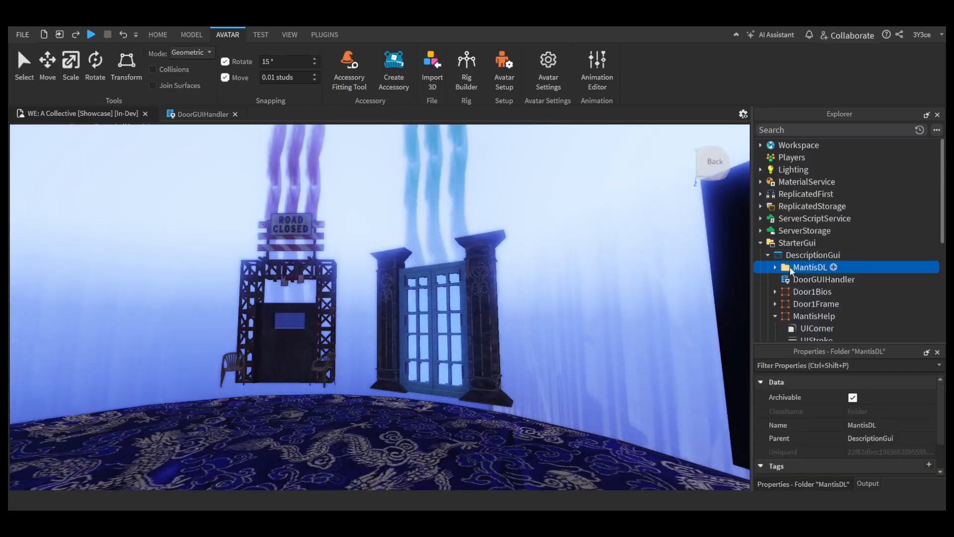
Step: Open the rotation script inside the MantisVP model of the MantisHelp viewport frame
double_click(784, 314)
left_click(775, 316)
scroll(776, 298, "down", 2)
left_click(775, 235)
scroll(795, 232, "down", 3)
left_click(782, 170)
scroll(790, 234, "up", 1)
double_click(798, 317)
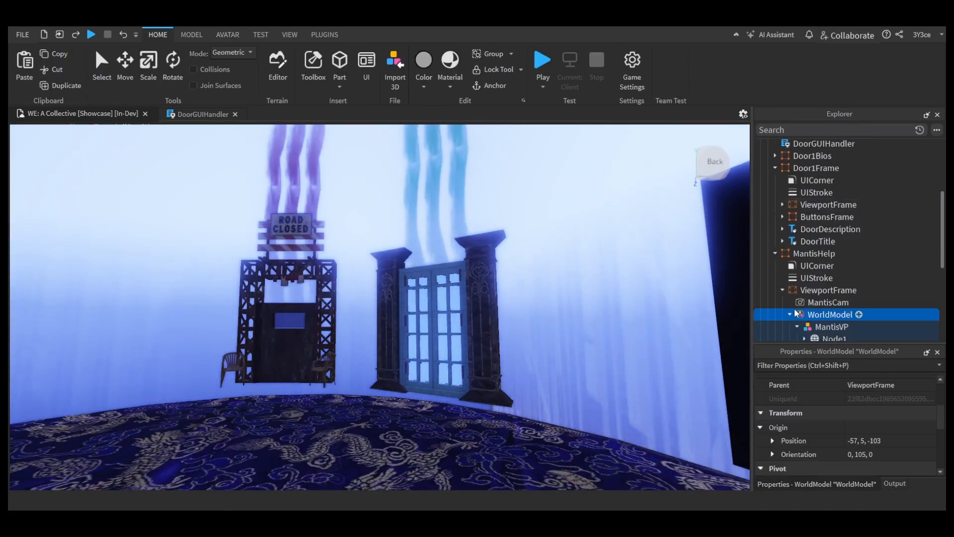
scroll(807, 314, "down", 1)
double_click(825, 305)
Step: Rework the WaitForChild call in the model line of the mantis rotation script
left_click(279, 149)
key("BackSpace")
key("BackSpace")
key("BackSpace")
key("BackSpace")
key("BackSpace")
key("BackSpace")
key("BackSpace")
type("m")
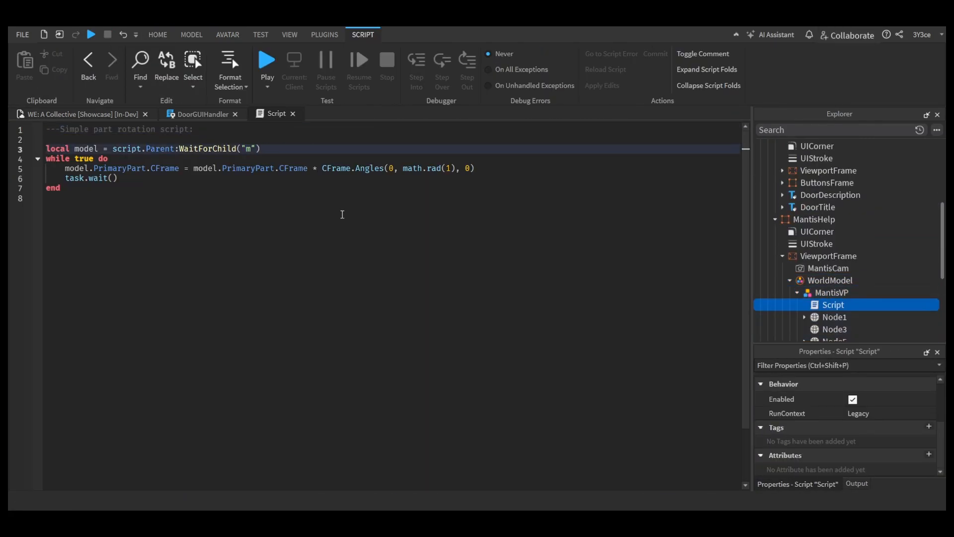
left_click_drag(259, 149, 176, 148)
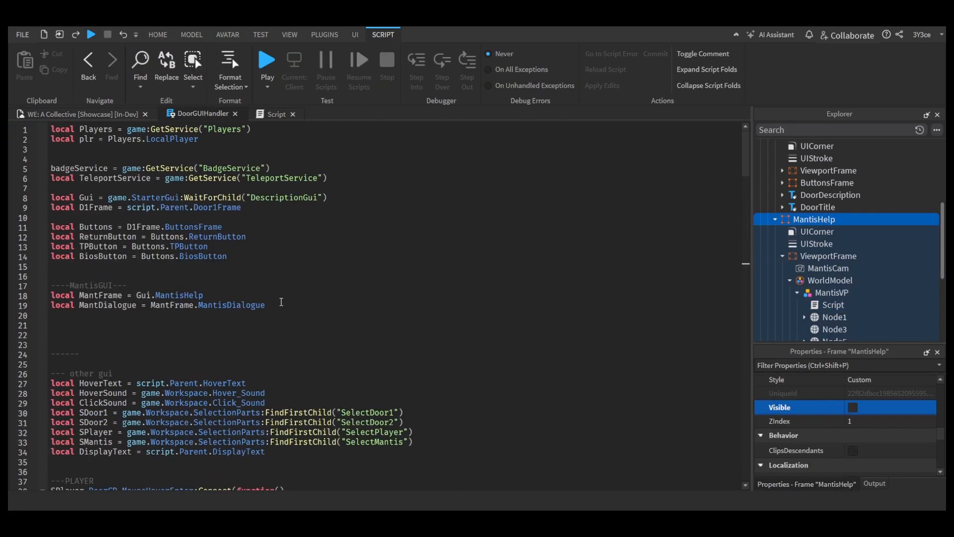
Step: Define DL in DoorGUIHandler's mantis click handler as script.Parent:WaitForChild("MantisDL")
scroll(281, 302, "down", 20)
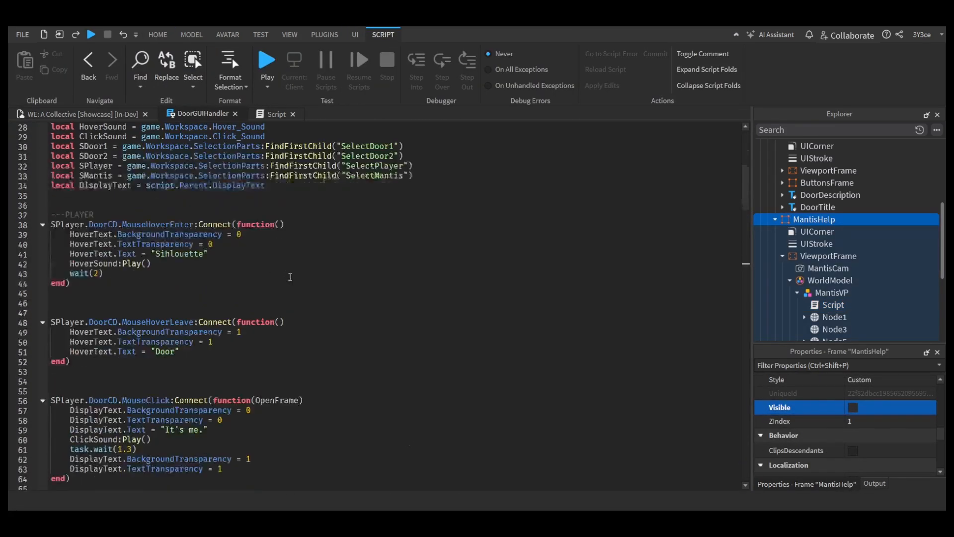
scroll(123, 249, "up", 3)
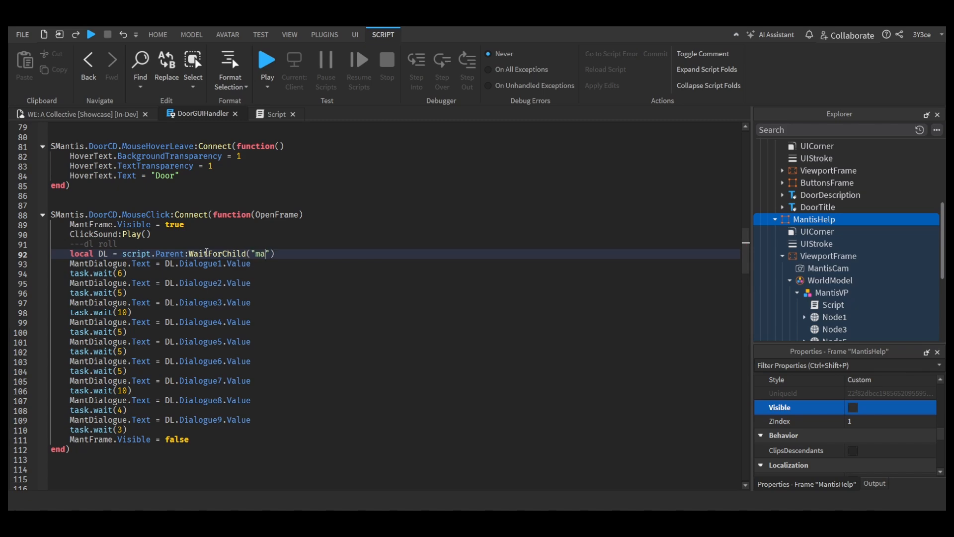
type("ntisHelp")
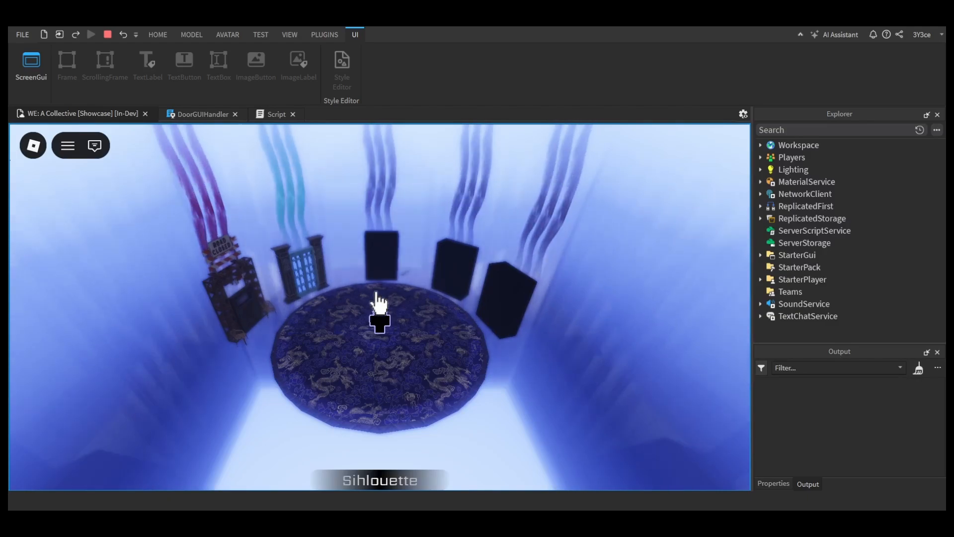
Step: Try the mantis in the running game, and toggle the MantisHelp frame's Visible property on and back off
left_click(377, 294)
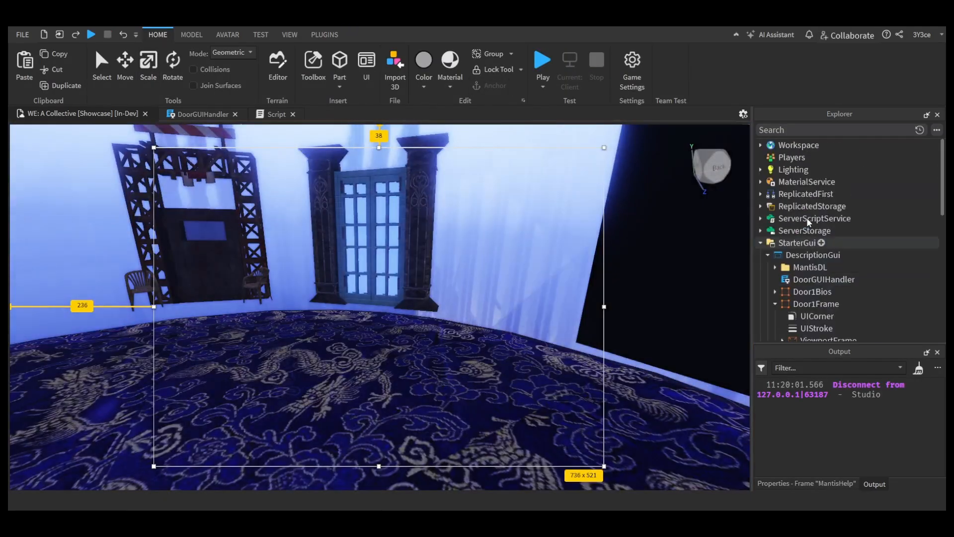
left_click(806, 181)
left_click(192, 35)
left_click(263, 271)
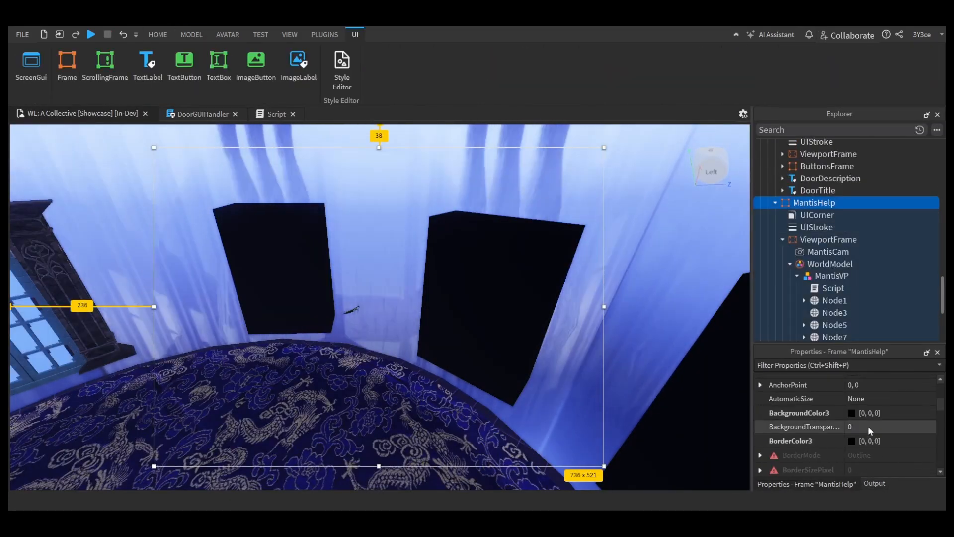
left_click(853, 380)
left_click(853, 380)
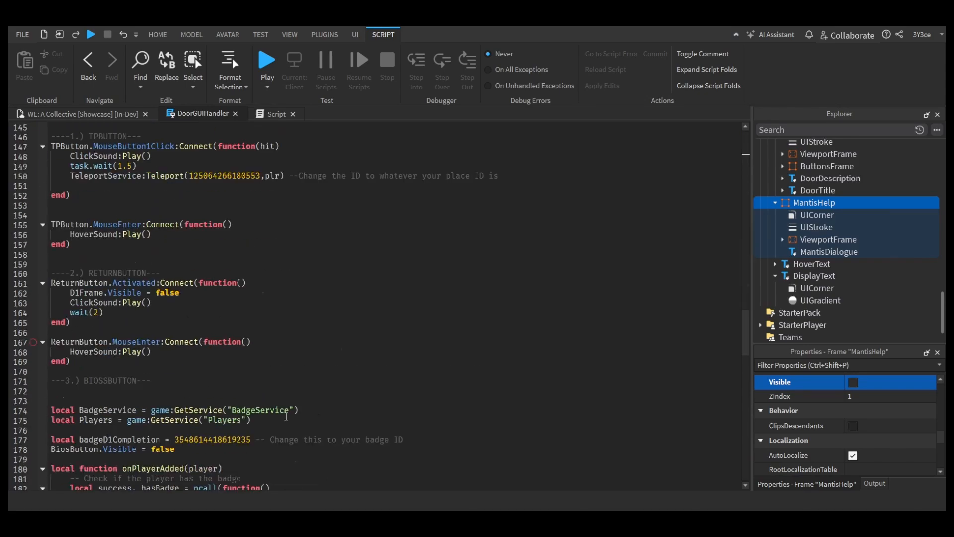
Step: Review the DoorGUIHandler code and run the game again
scroll(149, 359, "up", 20)
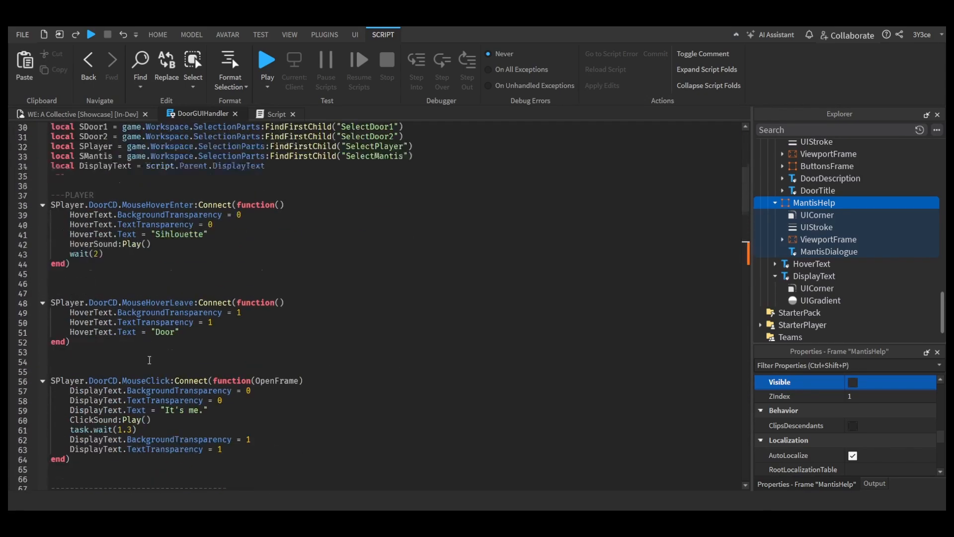
scroll(149, 359, "up", 7)
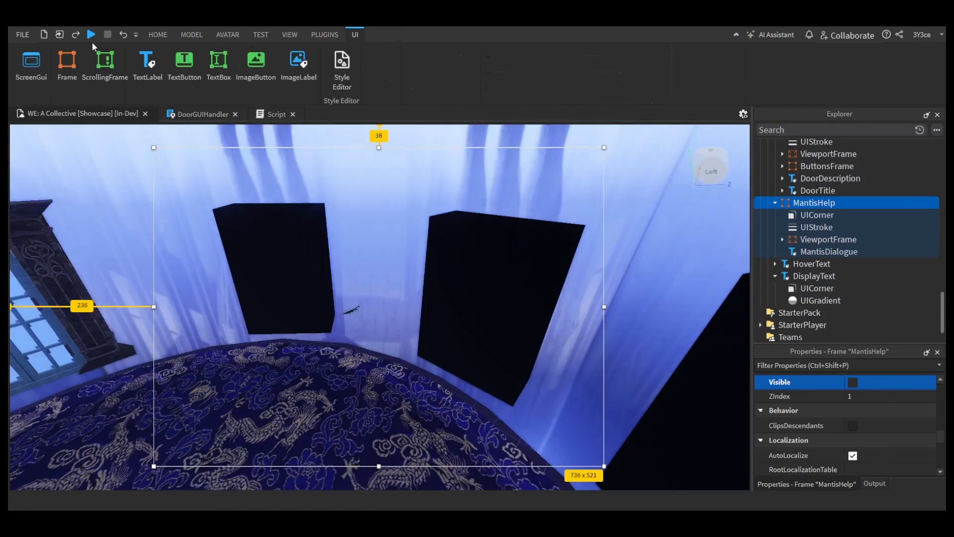
left_click(91, 34)
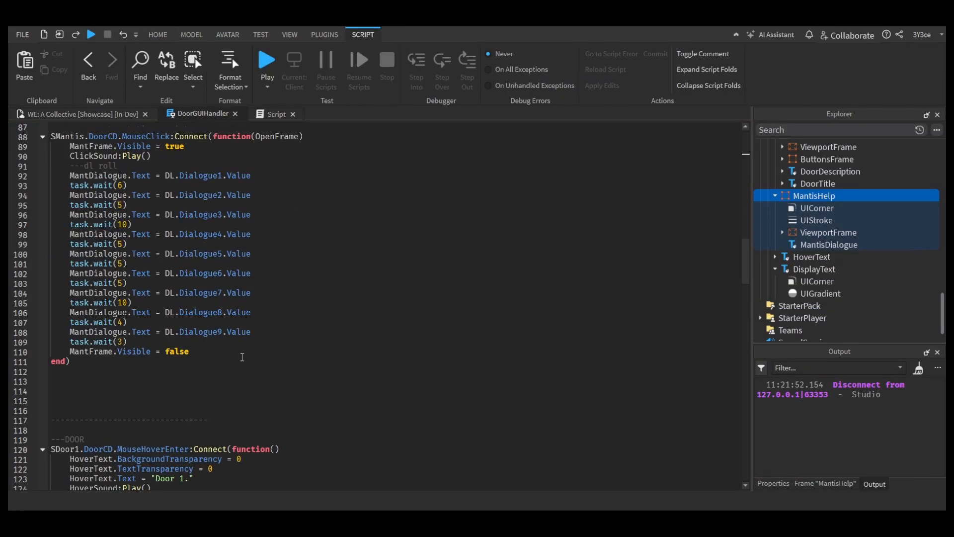
Step: Comment out dialogue code for the mantis in DoorGUIHandler
scroll(66, 260, "up", 2)
left_click(66, 257)
type("--")
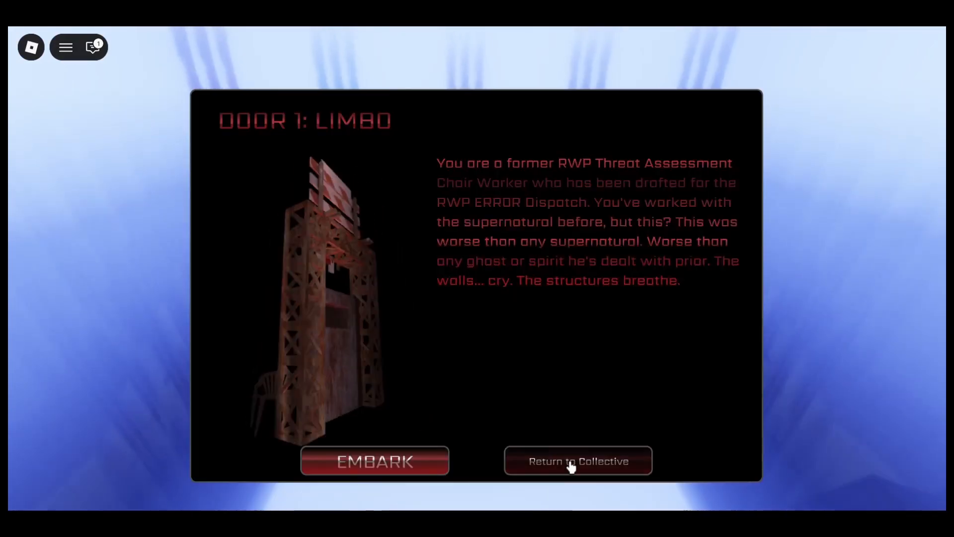
Step: Return from the Door 1: Limbo window to the collective, and try selecting the mantis
left_click(571, 462)
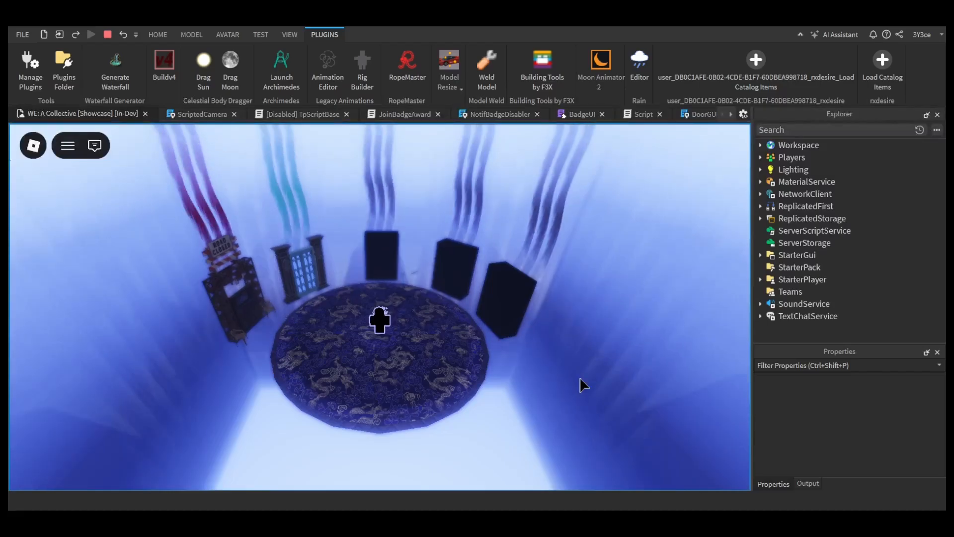
left_click(413, 270)
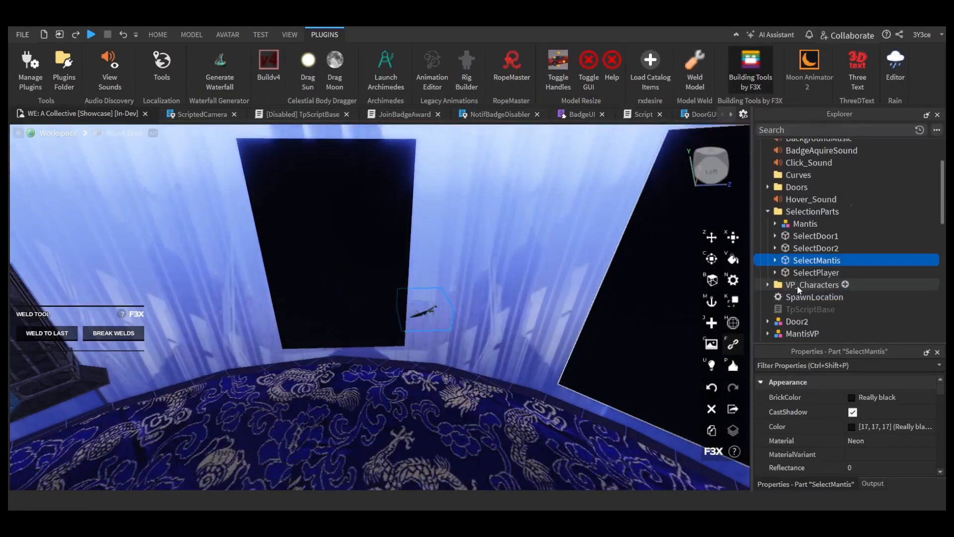
Step: Select the MantisVP model in the MantisHelp viewport's WorldModel, and run the game to test the mantis
scroll(810, 245, "down", 10)
scroll(809, 245, "up", 6)
double_click(815, 207)
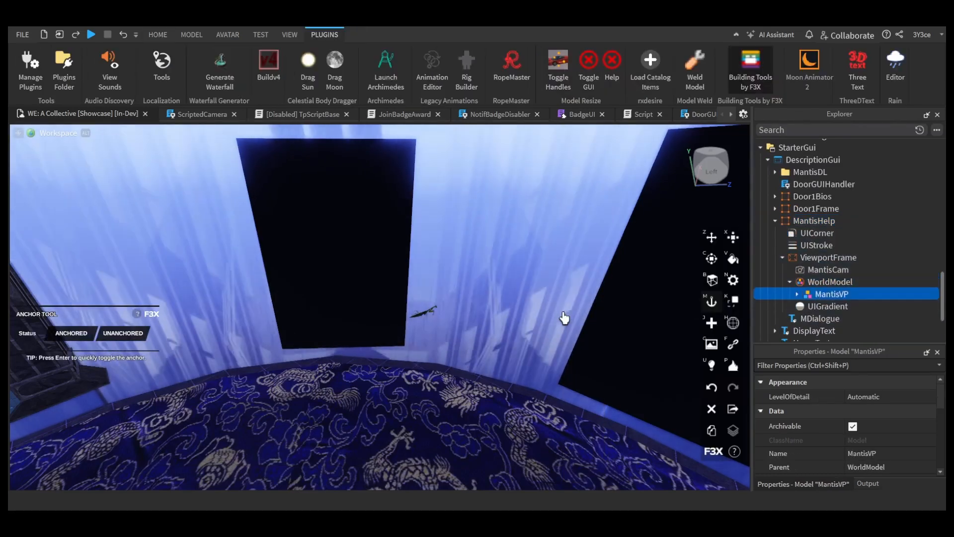
key("F5")
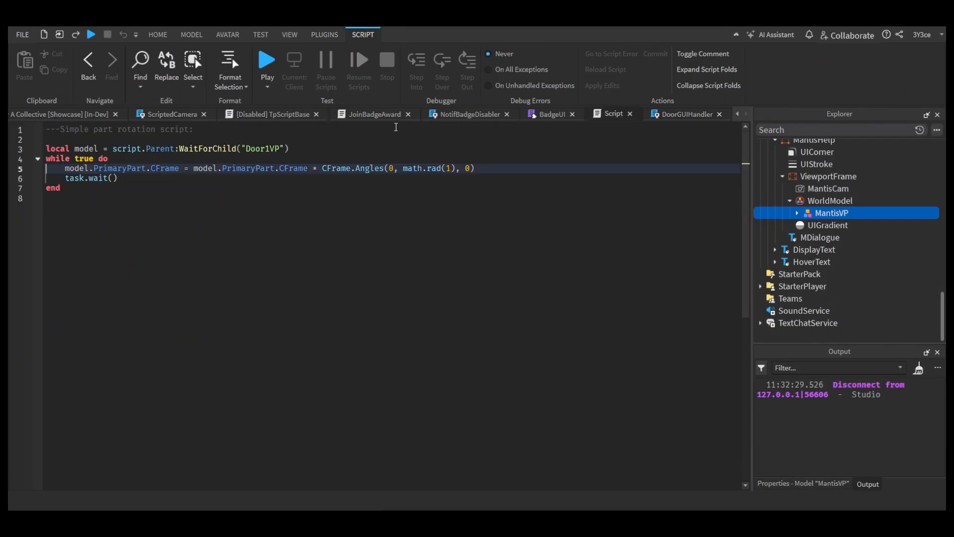
scroll(122, 391, "down", 20)
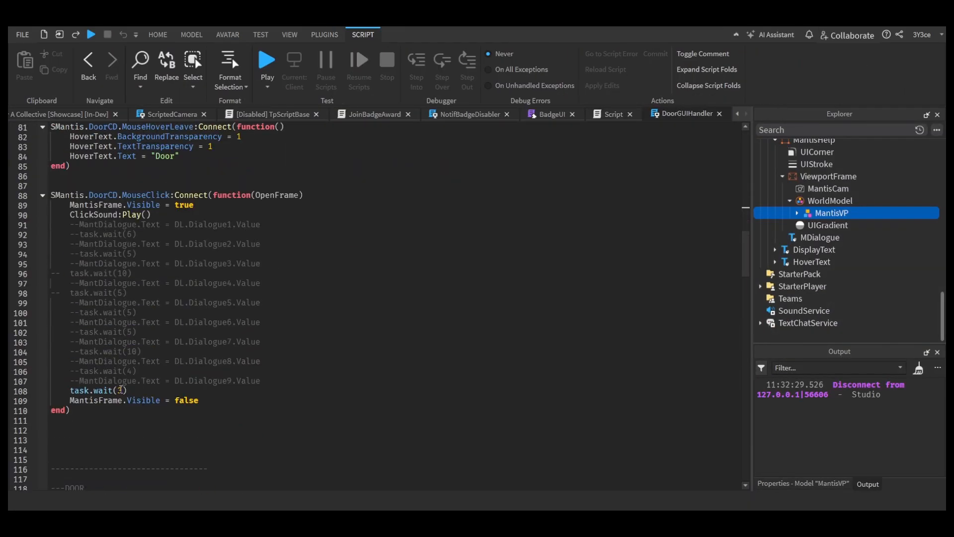
left_click(207, 206)
key("Return")
type("at")
key("BackSpace")
key("BackSpace")
key("BackSpace")
key("BackSpace")
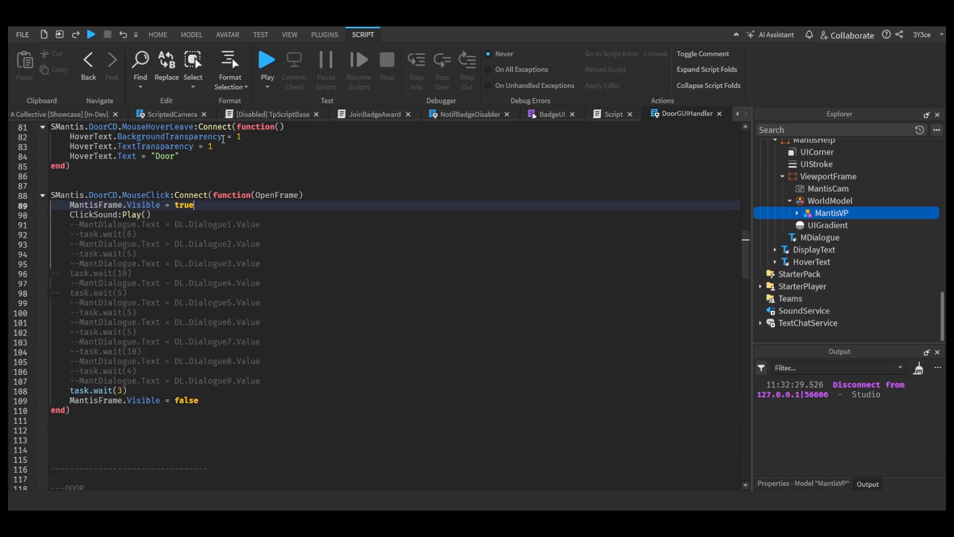
Step: Add an if block to the mantis click handler that sets MantisFrame.Visible = true when MantisFrame.Visible ~= true
key("Return")
type("if mn")
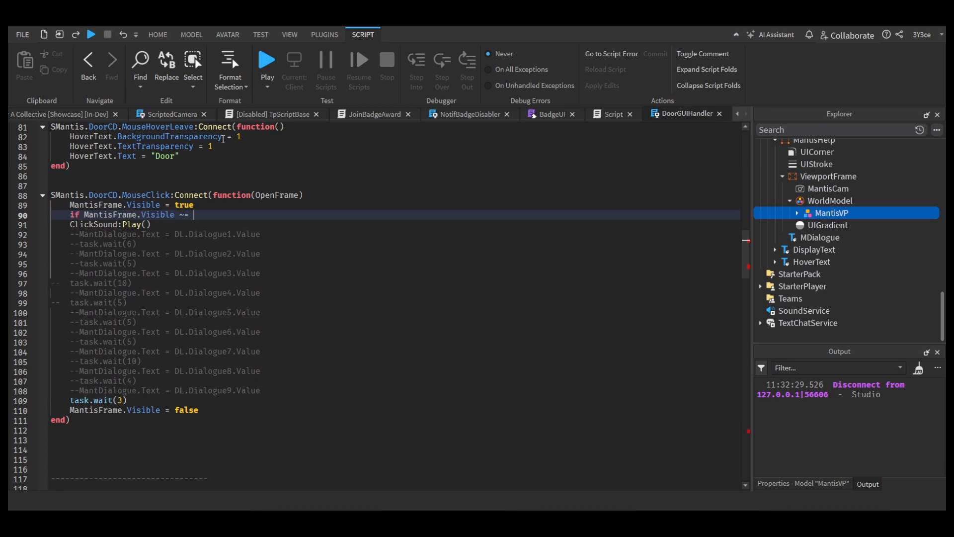
type("true then")
key("Return")
type("MantisFrame.Visible = true")
Step: Insert print("failed to load UI.") as the first line of the if block
left_click(219, 205)
left_click(248, 215)
key("Return")
type("print(\"failed to ")
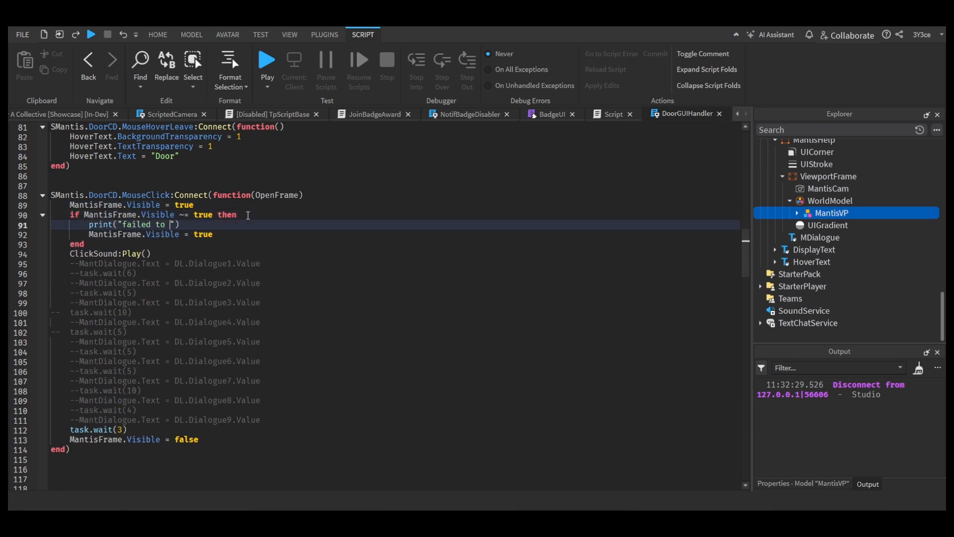
type("load UI.")
Step: Copy the print line below the visibility assignment and change its message to "loaded."
left_click_drag(219, 225, 89, 225)
key("ctrl+c")
left_click(229, 234)
key("Return")
key("ctrl+v")
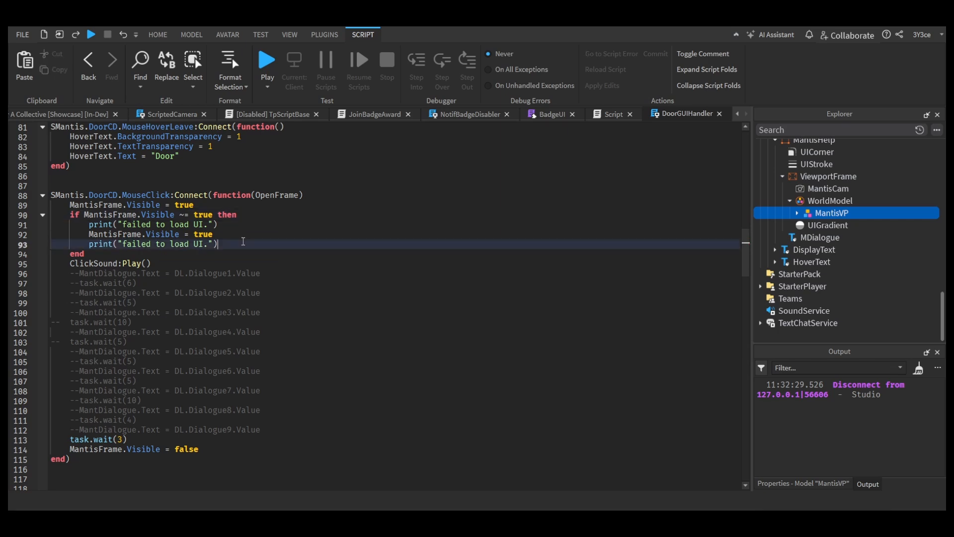
left_click(241, 253)
left_click_drag(207, 242, 123, 243)
type("loaded.")
left_click(298, 253)
left_click(203, 202)
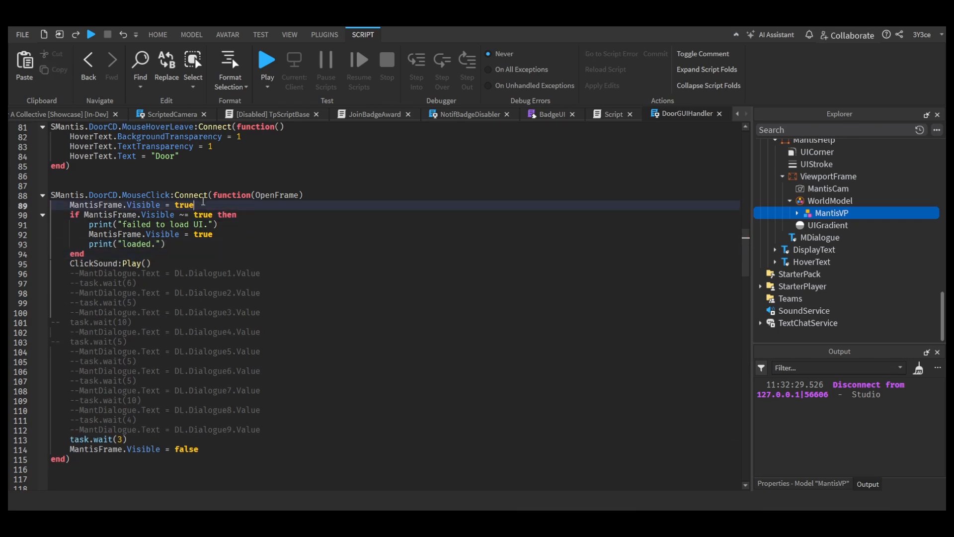
Step: Run the game, examine the MantisHelp frame's Visible property in the player's PlayerGui, and stop the test
key("F5")
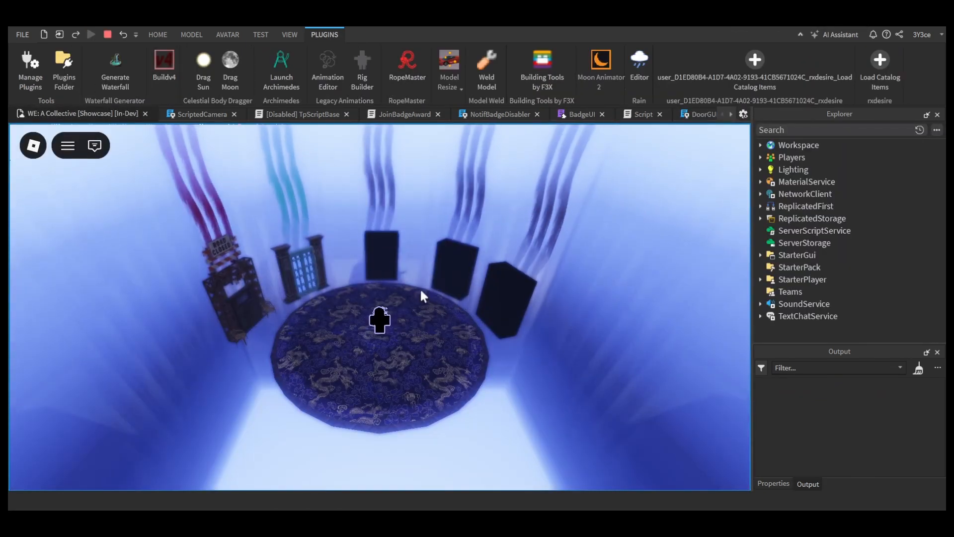
left_click(760, 157)
left_click(767, 169)
left_click(775, 206)
left_click(783, 218)
left_click(820, 279)
left_click(795, 483)
scroll(842, 437, "down", 5)
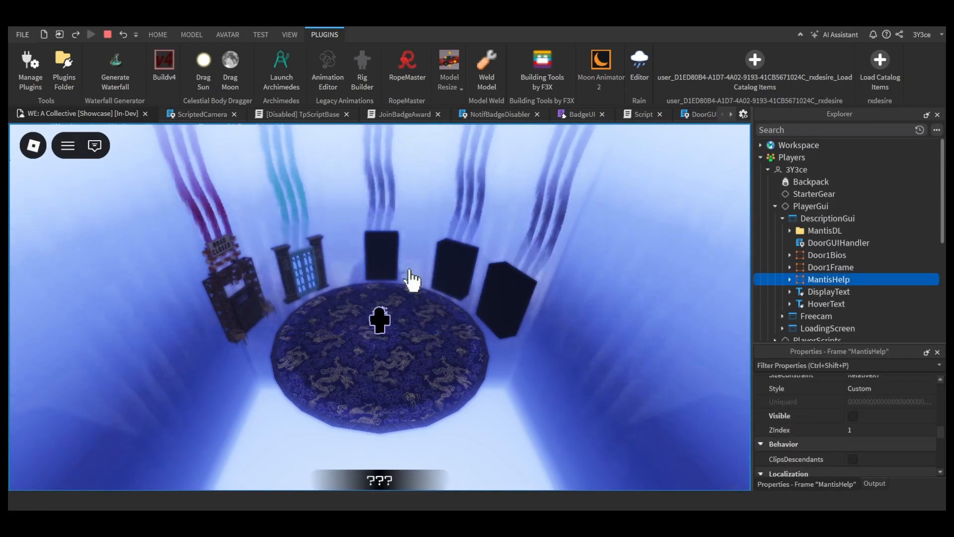
key("shift+F5")
Step: Delete the visibility-checking if block from the mantis click handler
left_click(698, 115)
left_click_drag(88, 254, 52, 215)
key("BackSpace")
key("BackSpace")
left_click(191, 216)
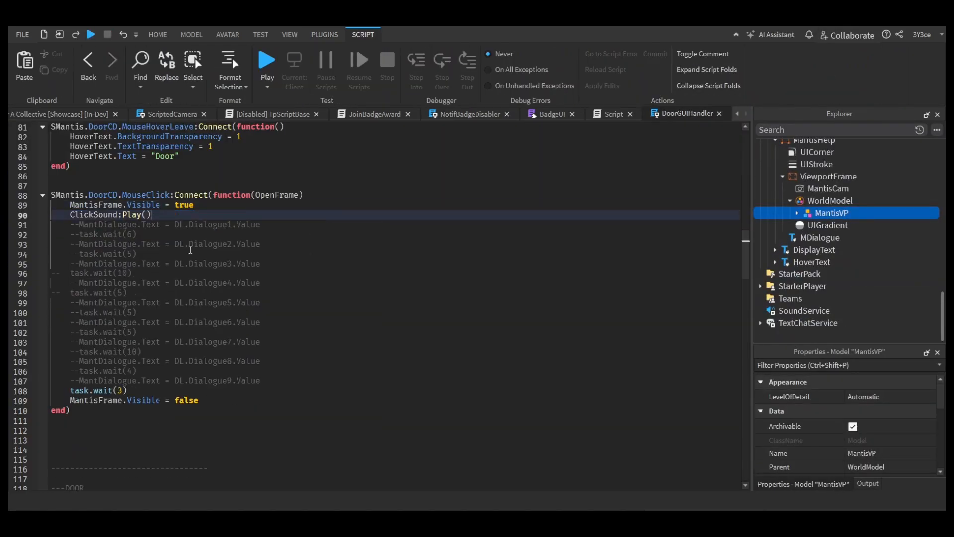
Step: Delete the closing MantisFrame.Visible = false line from the mantis click handler, and test it in a game run
left_click_drag(201, 400, 51, 400)
key("BackSpace")
key("F5")
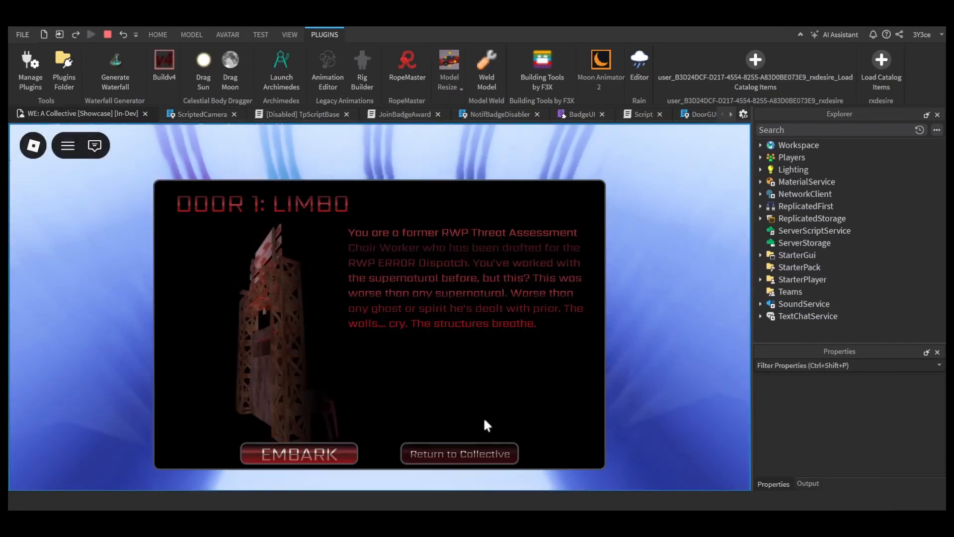
left_click(481, 451)
left_click(807, 483)
left_click(760, 157)
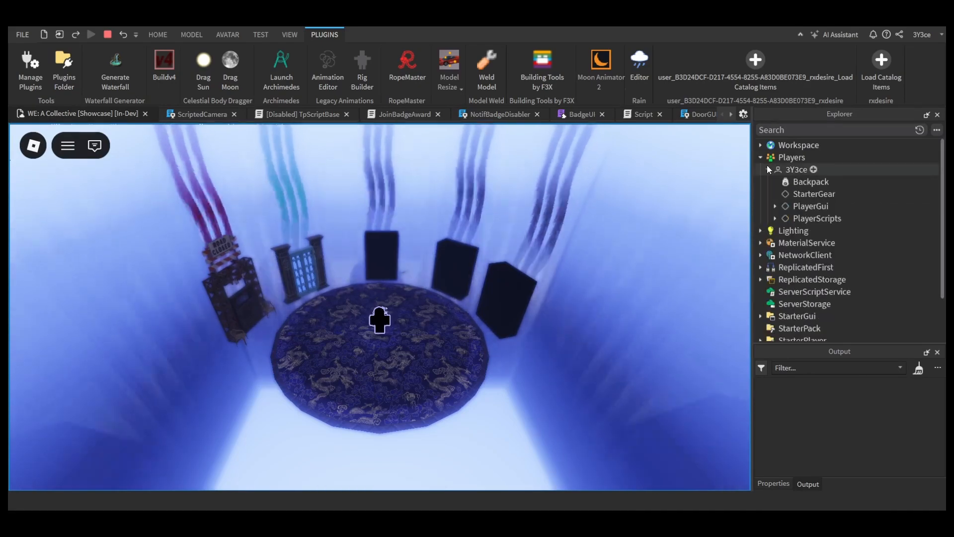
left_click(107, 35)
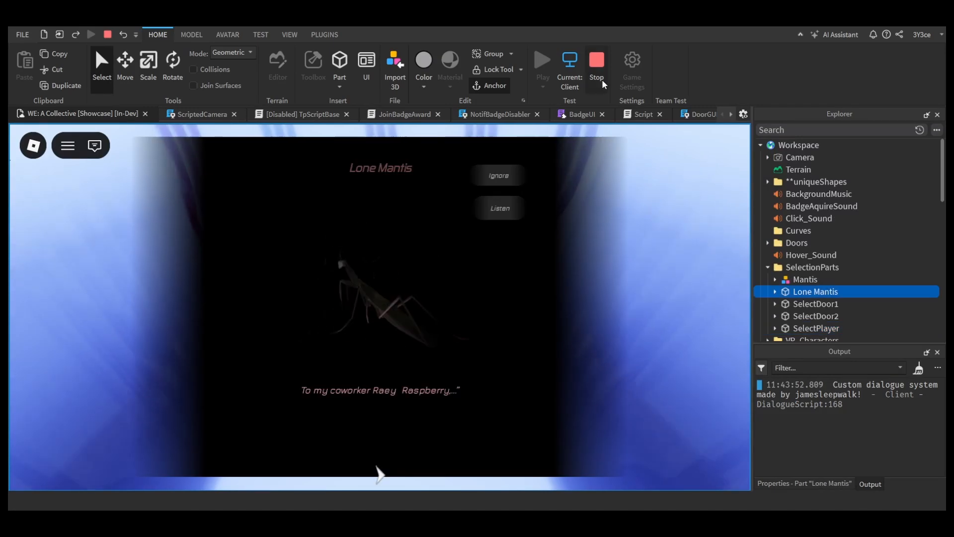
Step: Stop the test and examine the Lone Mantis dialogue tree in the characterDialogue folder
left_click(602, 84)
scroll(822, 300, "down", 5)
left_click(825, 316)
left_click(783, 291)
left_click(820, 328)
scroll(795, 278, "up", 1)
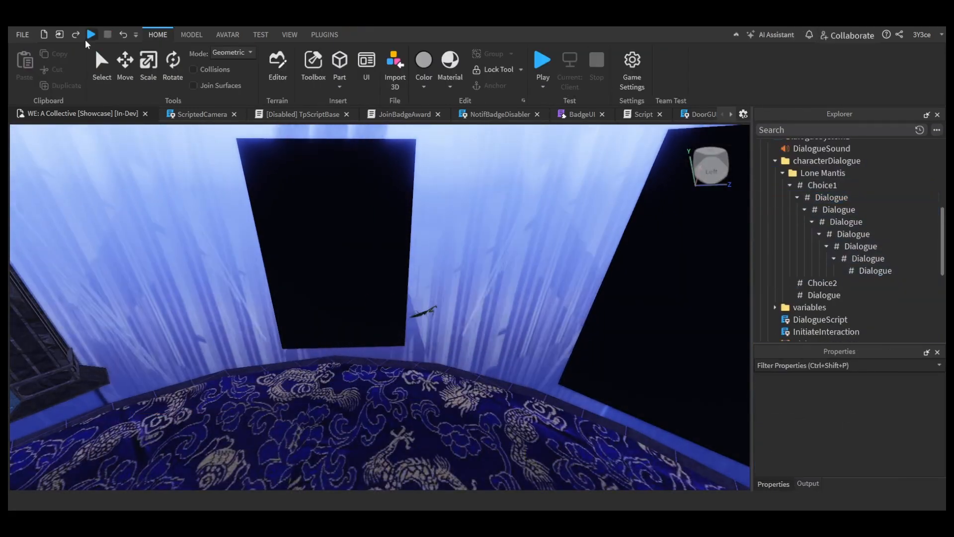
Step: Run the game, try Door 2 and the Lone Mantis dialogue, and stop the test
left_click(90, 35)
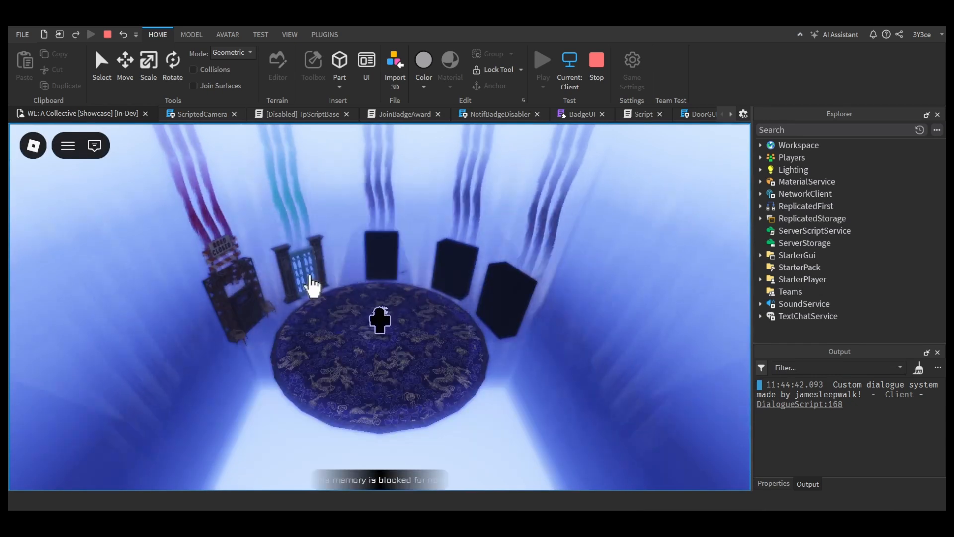
left_click(309, 283)
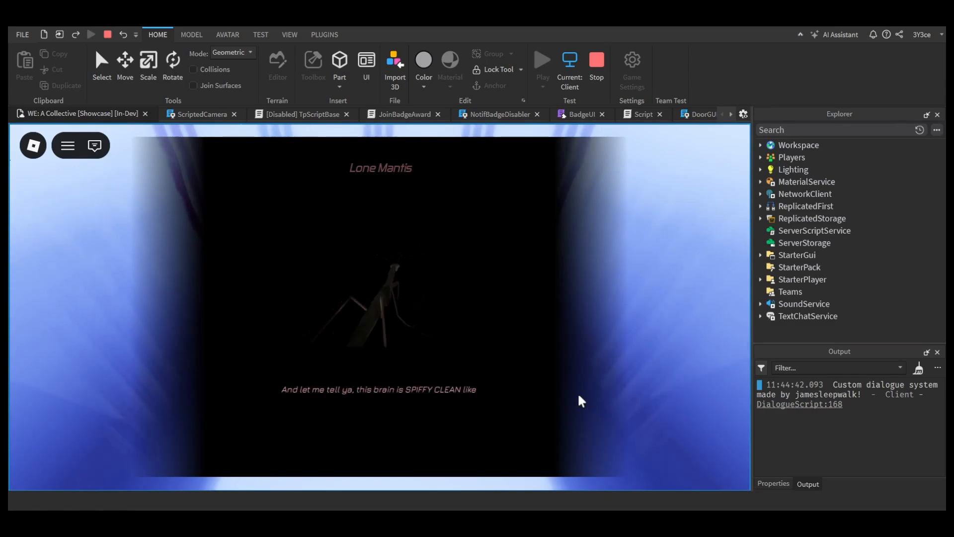
key("shift+F5")
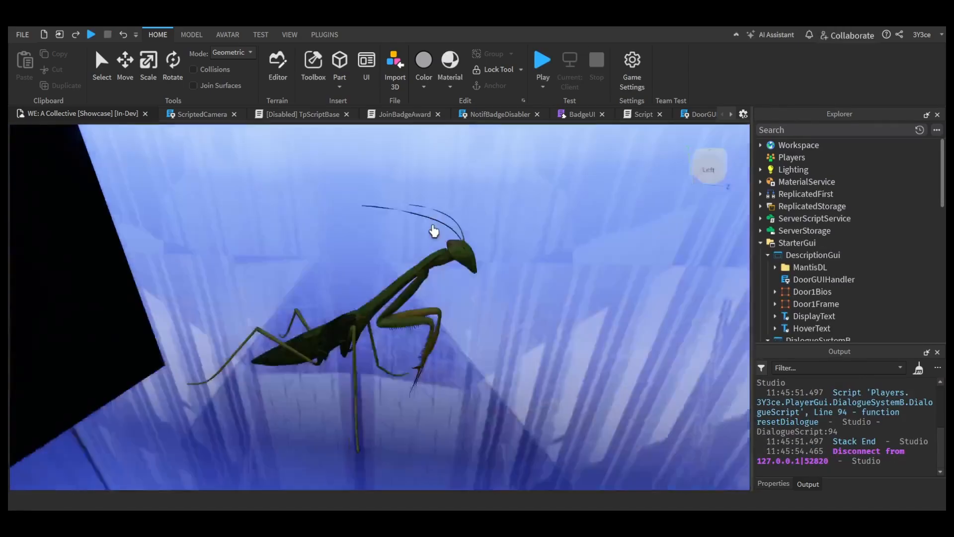
Step: Look through the contents of StarterPlayer, and select a BG background part beside the mantis
right_click_drag(434, 231, 377, 233)
scroll(819, 249, "down", 10)
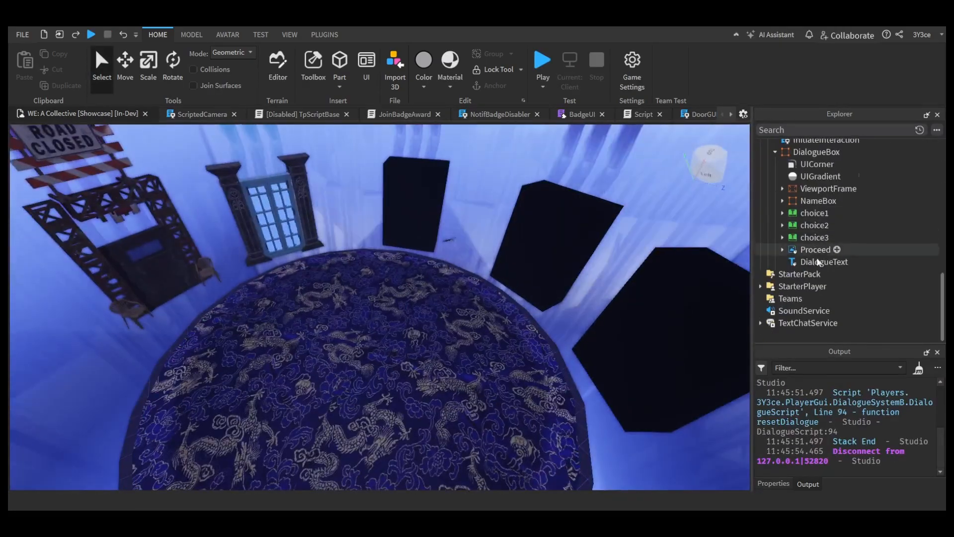
left_click(761, 287)
left_click(767, 298)
left_click(811, 311)
right_click_drag(577, 263, 577, 260)
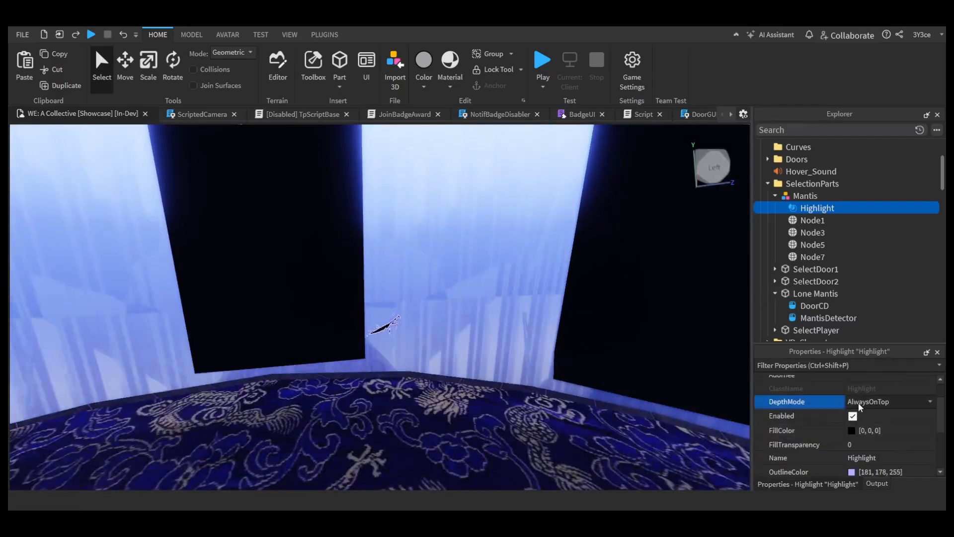
left_click(572, 347)
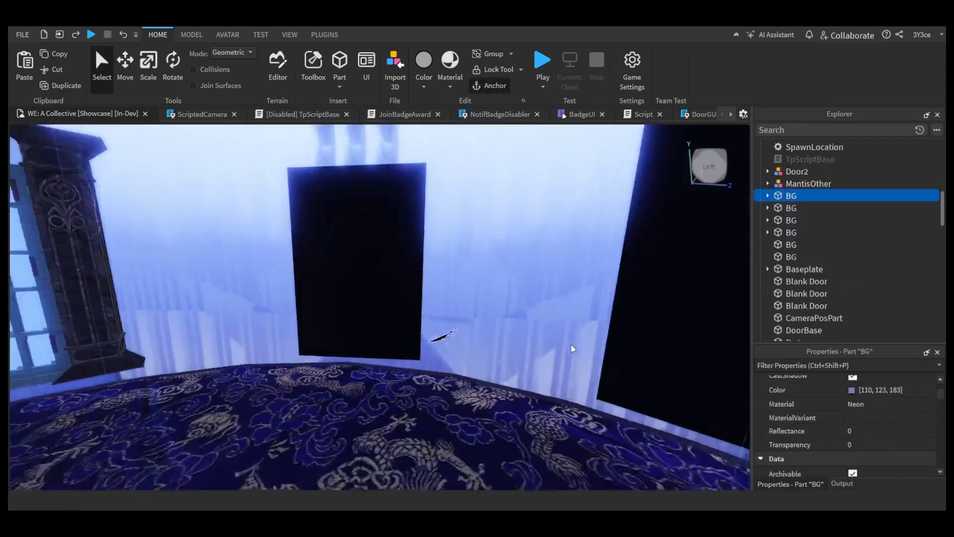
Step: Delete the Highlight object from the Mantis model in the SelectionParts folder
right_click_drag(616, 386, 363, 371)
left_click(258, 278)
left_click(817, 207)
right_click_drag(618, 219, 537, 370)
scroll(894, 432, "up", 2)
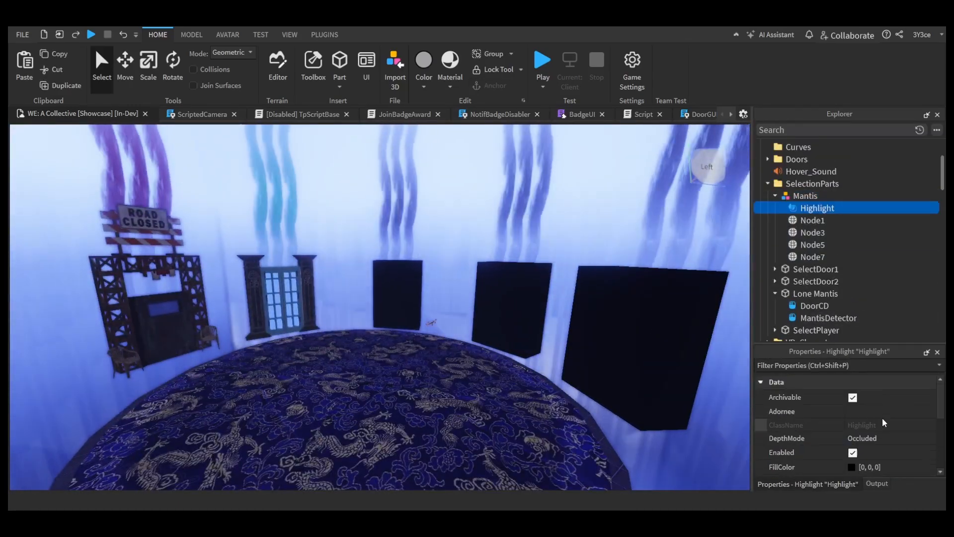
scroll(785, 428, "down", 5)
key("Delete")
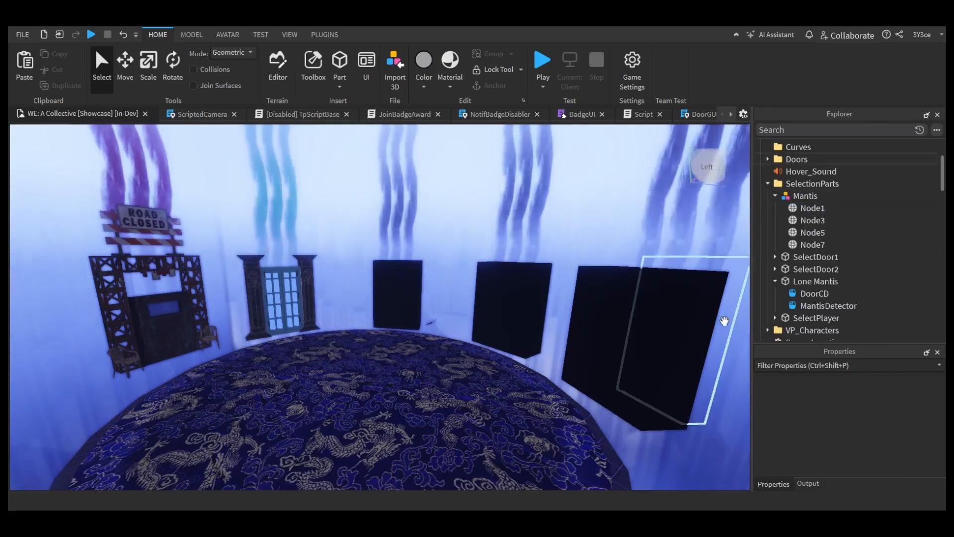
Step: Show the DialogueBox frame of DialogueSystemB, examine its UIGradient and UICorner properties, and hide the frame again
scroll(772, 239, "down", 10)
left_click(775, 249)
scroll(795, 213, "up", 3)
left_click(810, 254)
key("Delete")
left_click(815, 320)
scroll(865, 447, "down", 5)
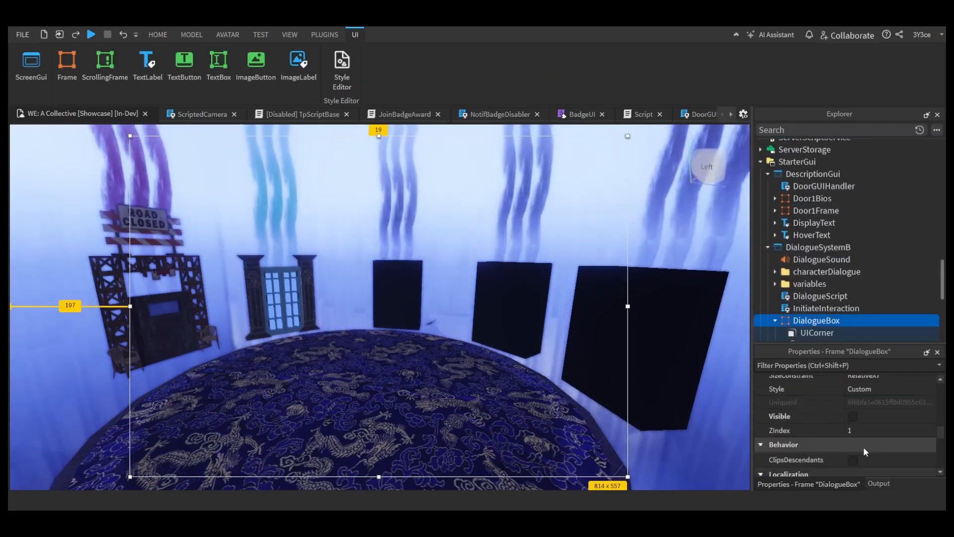
left_click(853, 415)
left_click(820, 277)
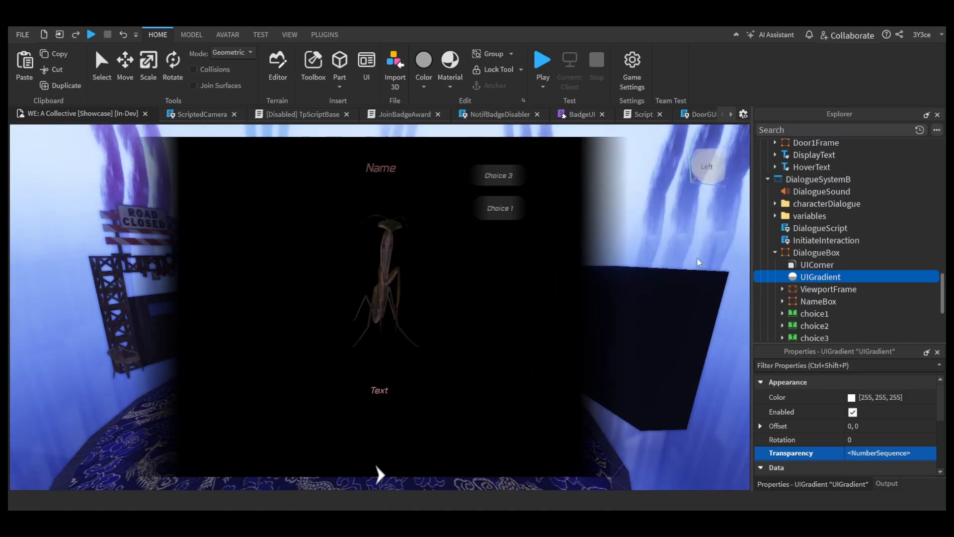
left_click(818, 264)
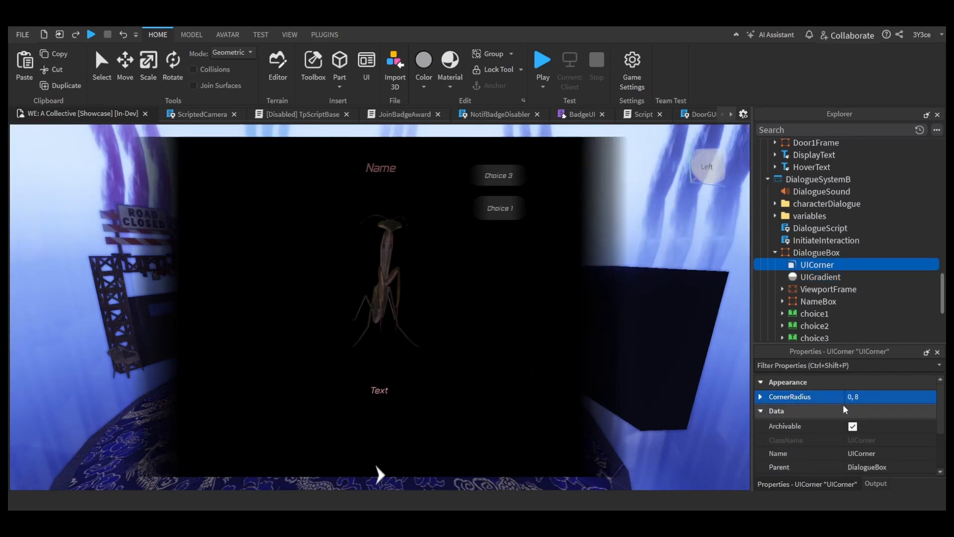
left_click(817, 253)
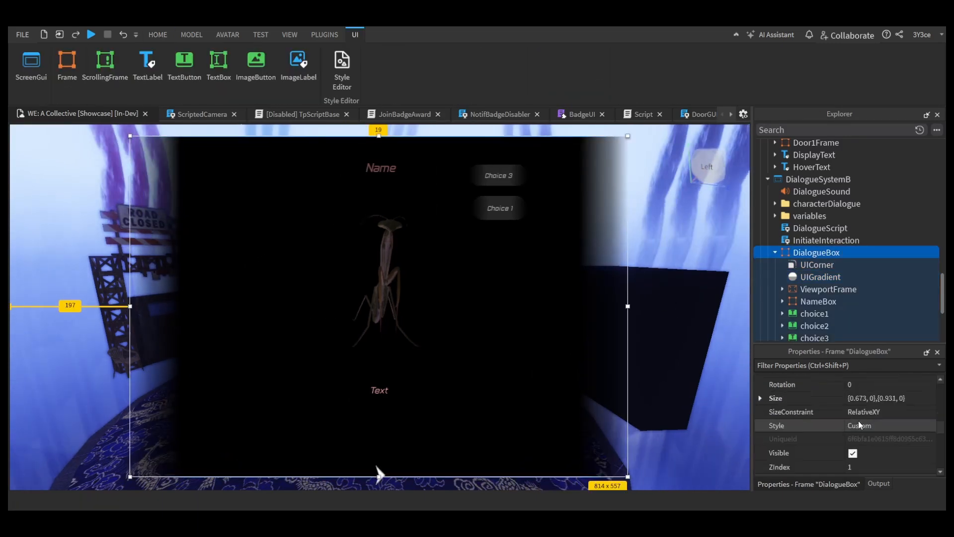
left_click(852, 450)
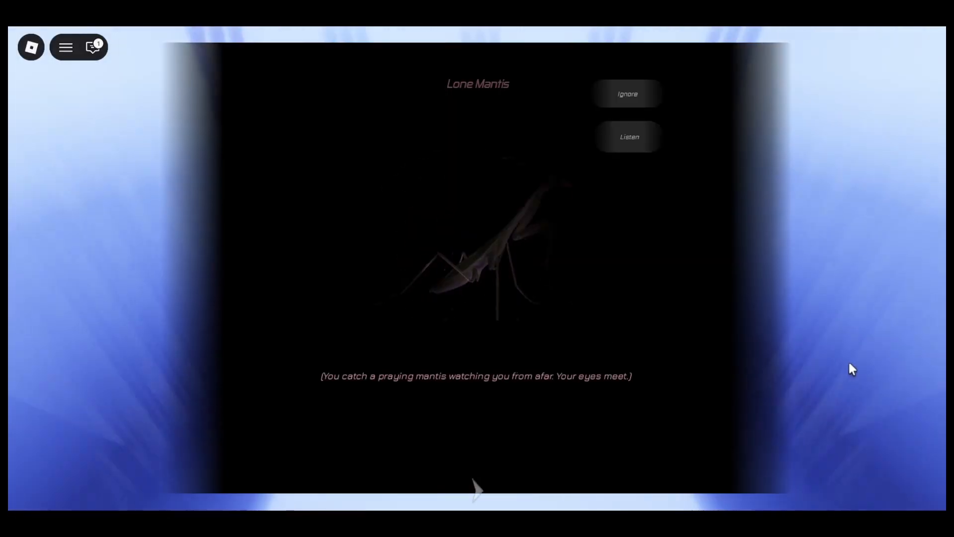
Step: Play-test the foggy rooftop level, unequip the weapon, and run the character across the railed bridge into the dark building
left_click(635, 140)
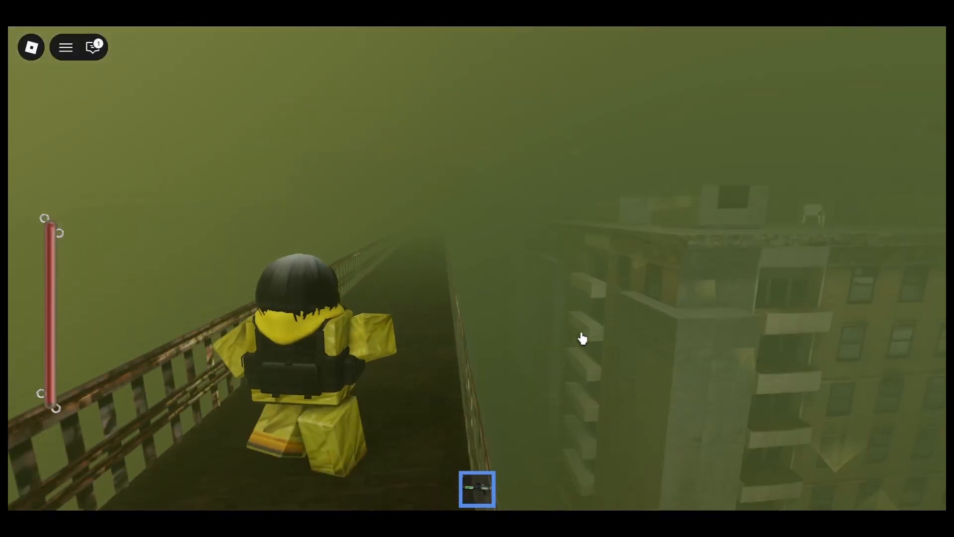
key("w")
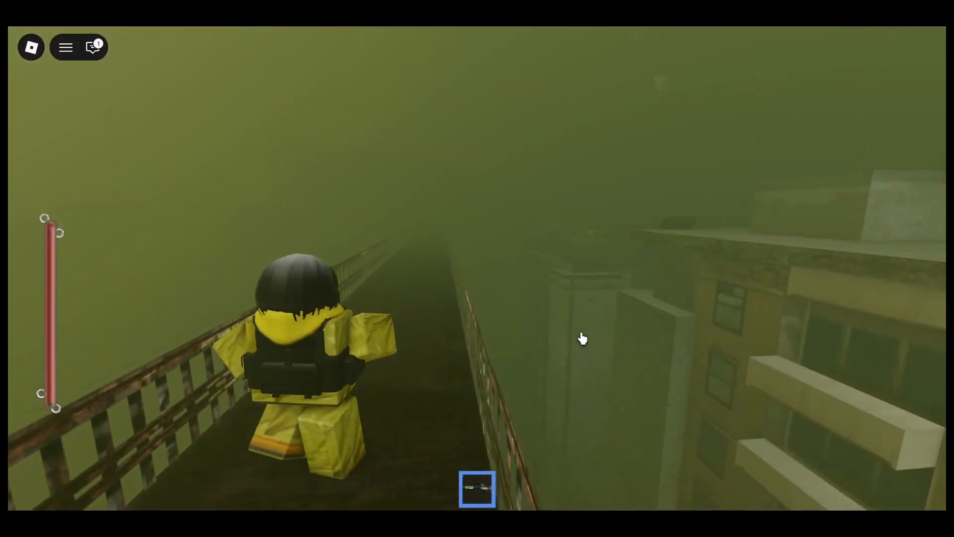
key("1")
key("w")
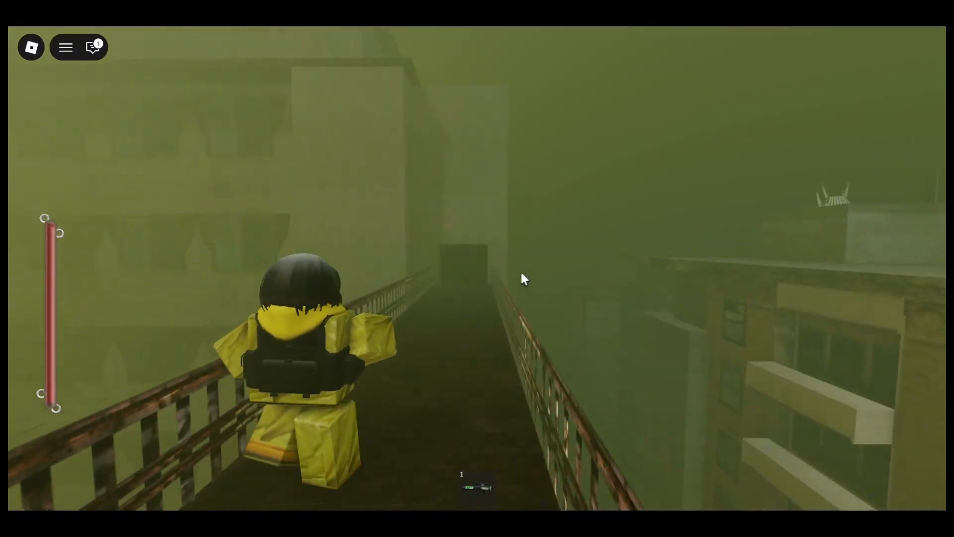
key("w")
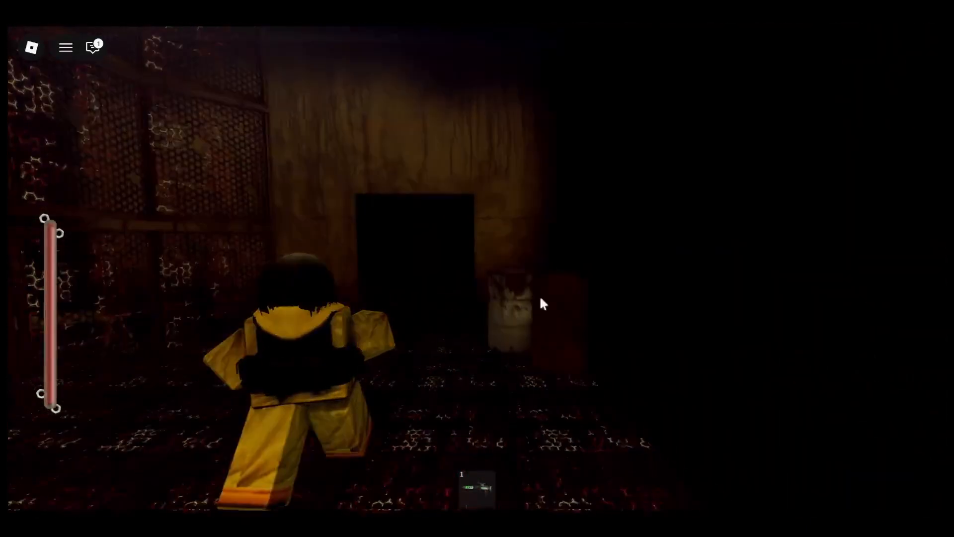
key("w")
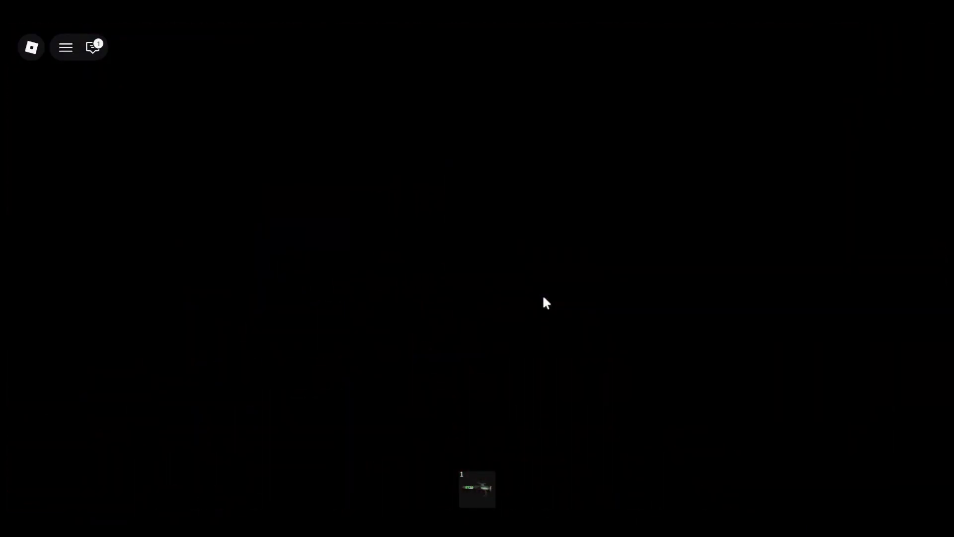
key("w")
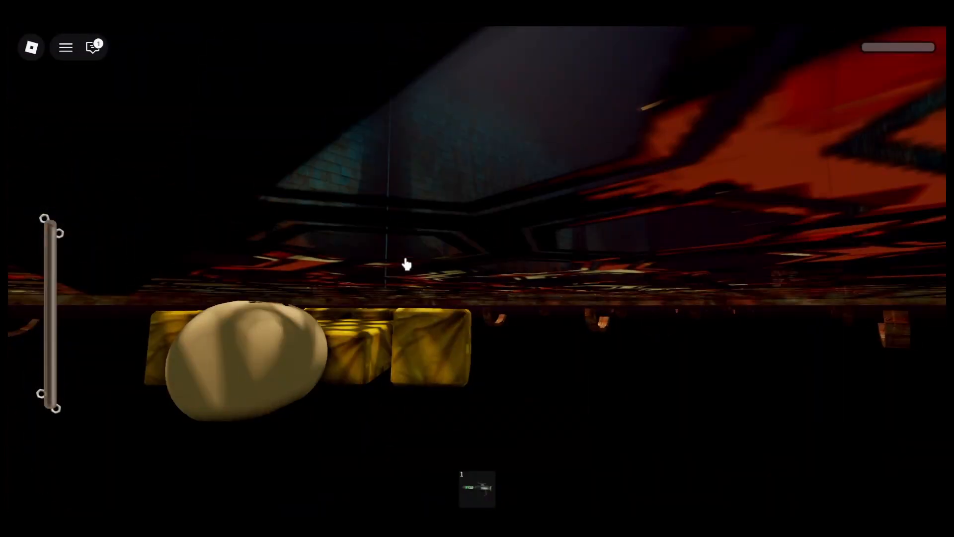
Step: Continue the play-test by running the character along the dark railed walkway
left_click(406, 260)
key("w")
scroll(407, 264, "down", 3)
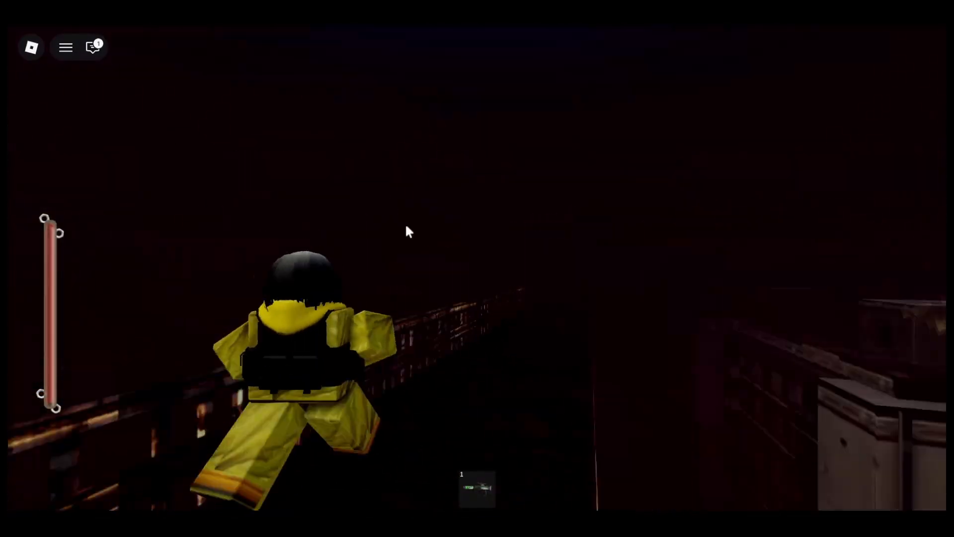
right_click_drag(405, 225, 381, 230)
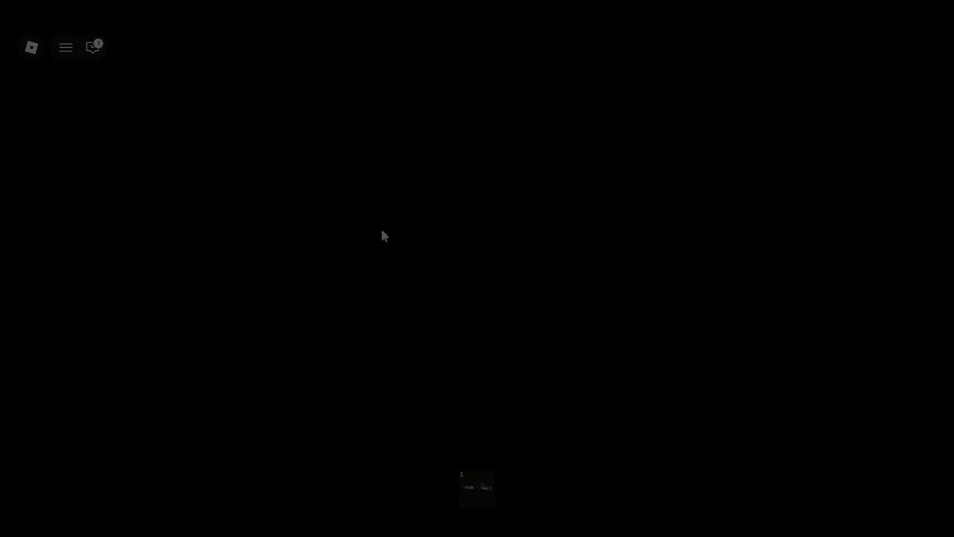